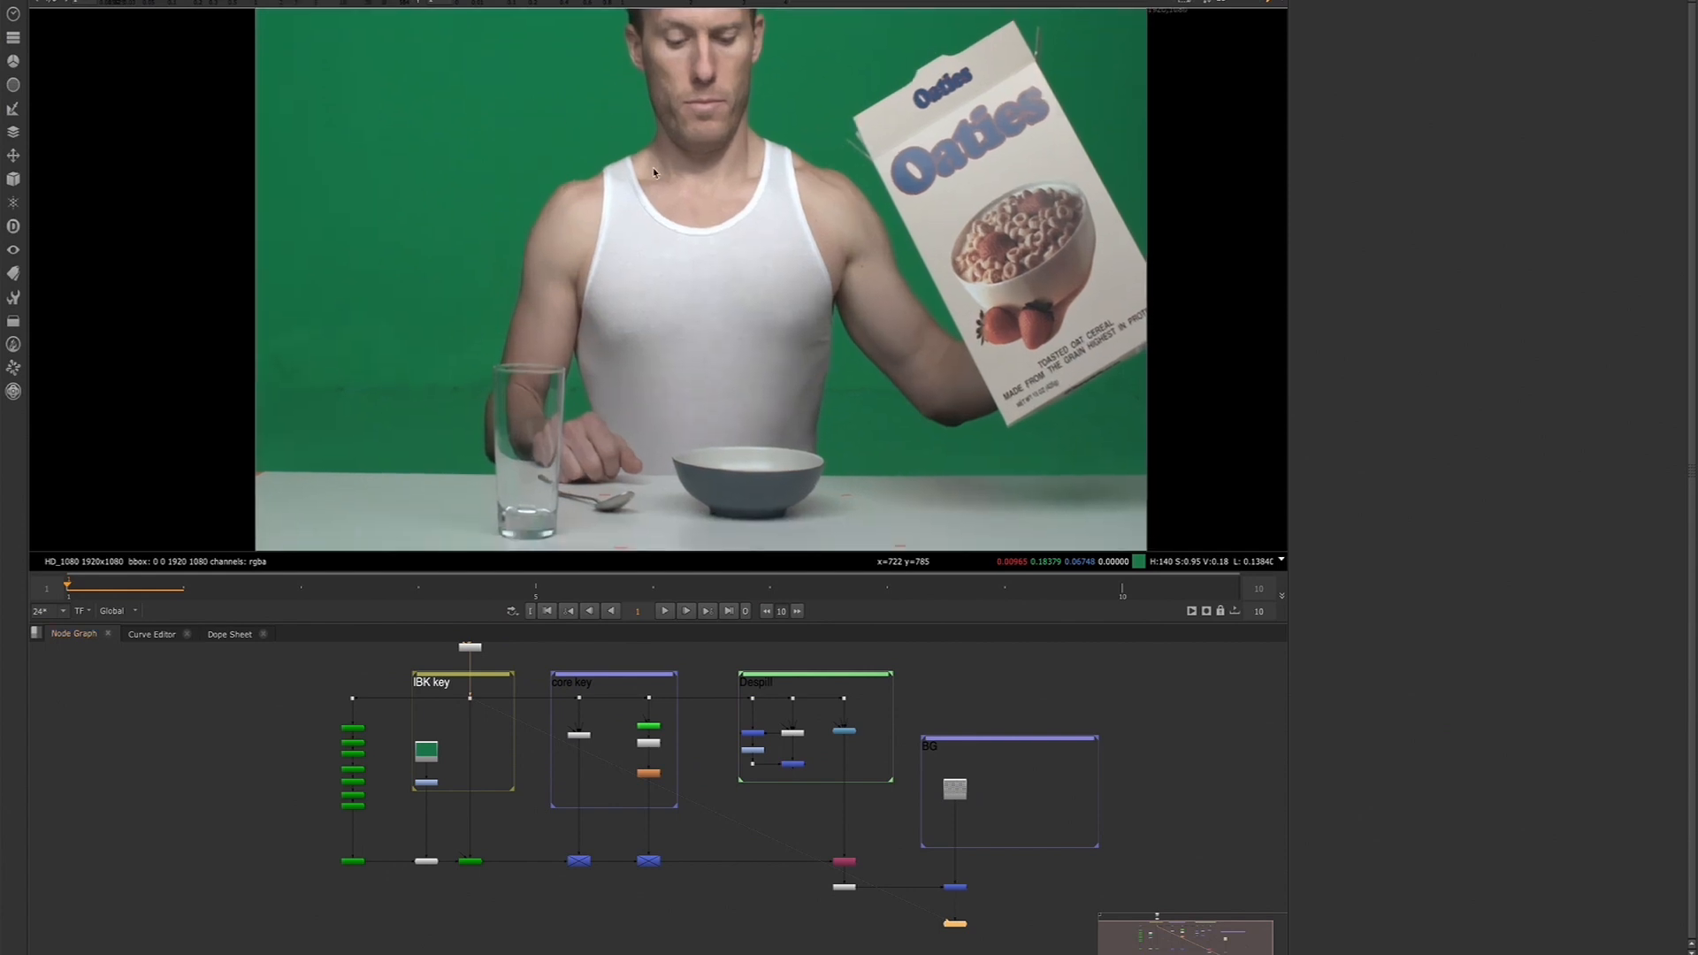
Examine the green screen plate around the man's face, shoulders and cereal box
scroll(685, 219, "down", 2)
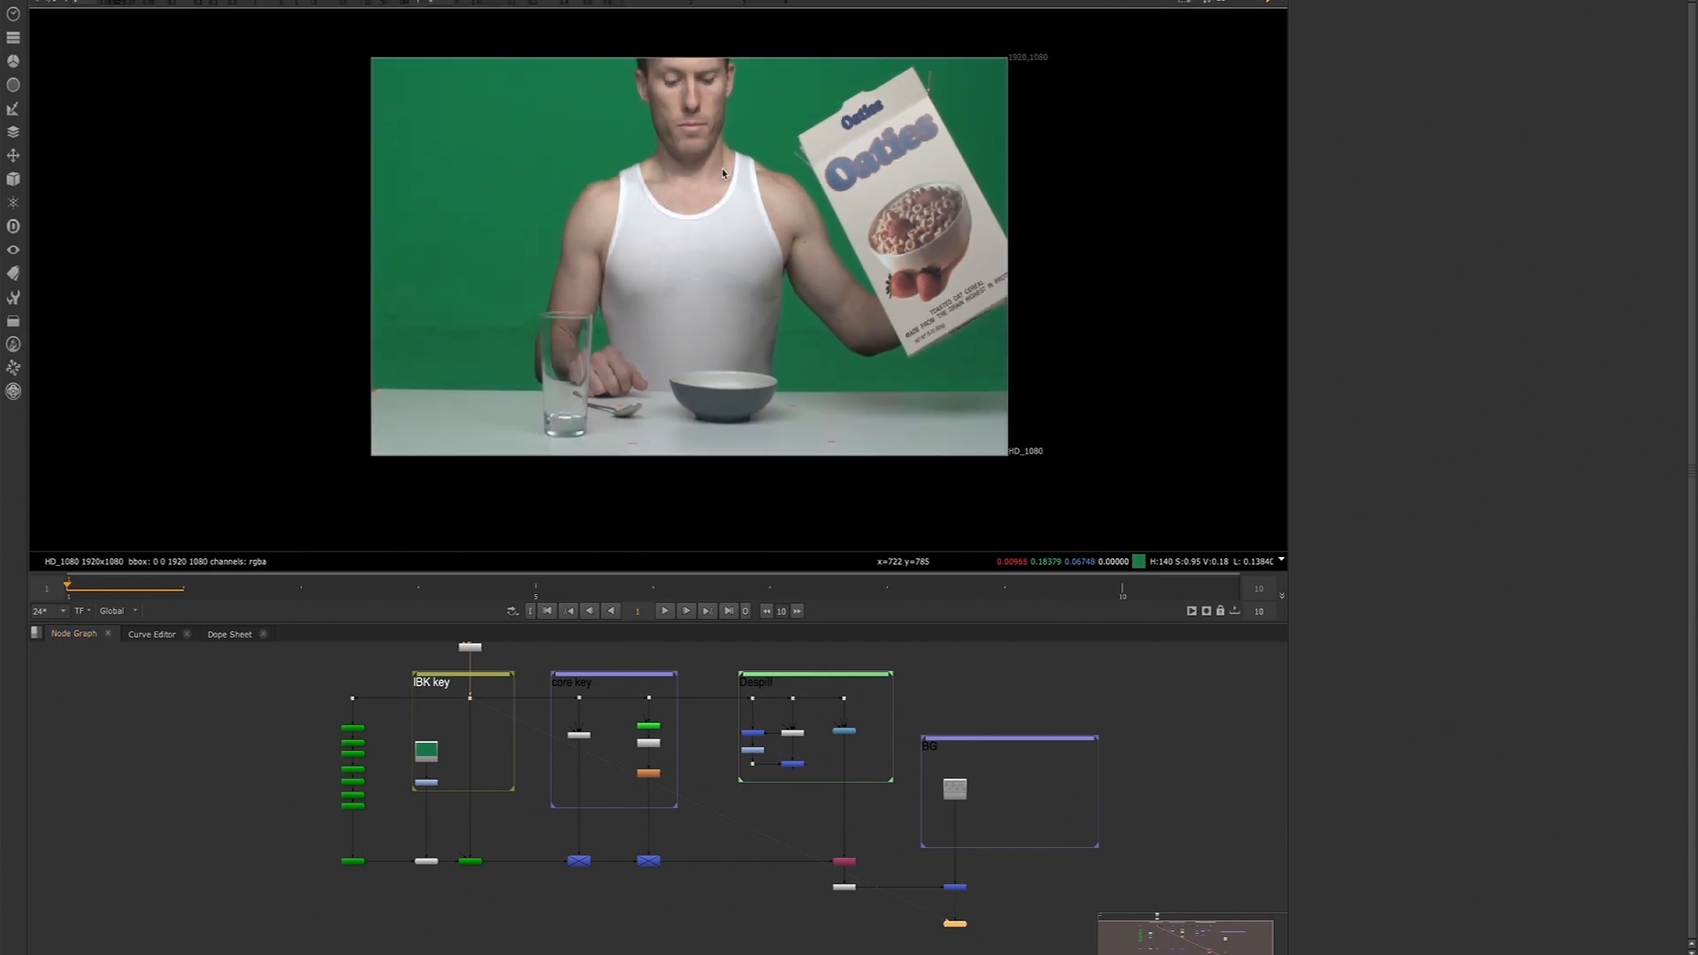
middle_click_drag(713, 175, 703, 193)
scroll(616, 81, "up", 3)
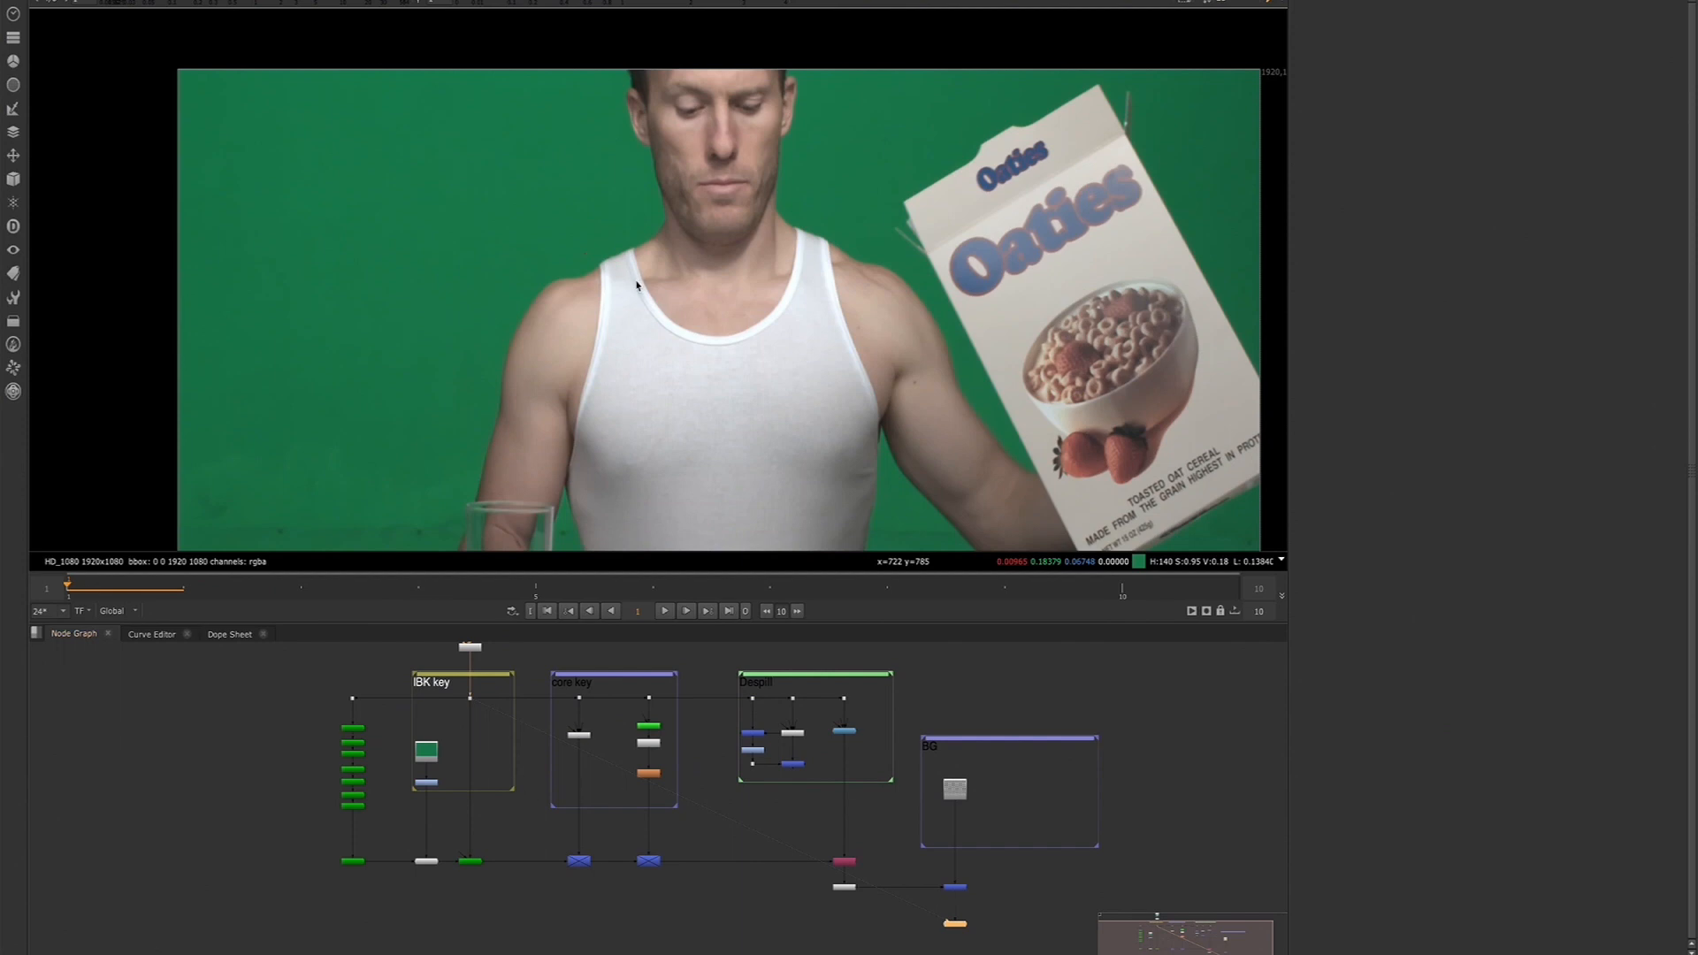
scroll(674, 115, "up", 2)
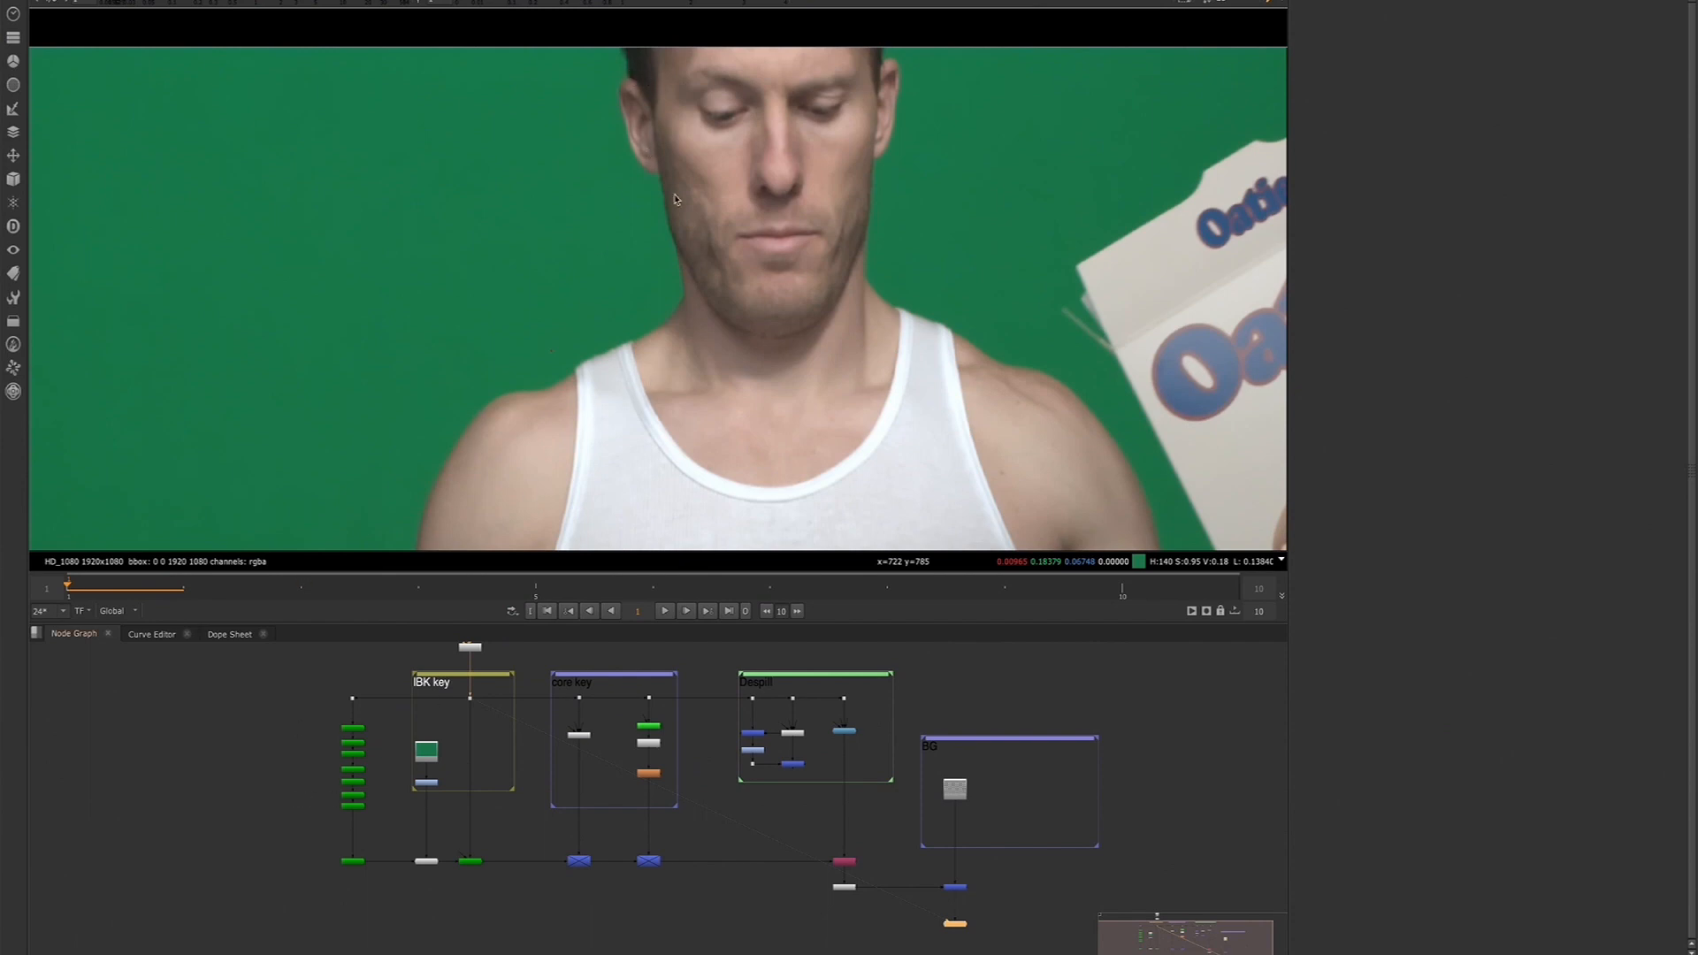
scroll(637, 489, "down", 4)
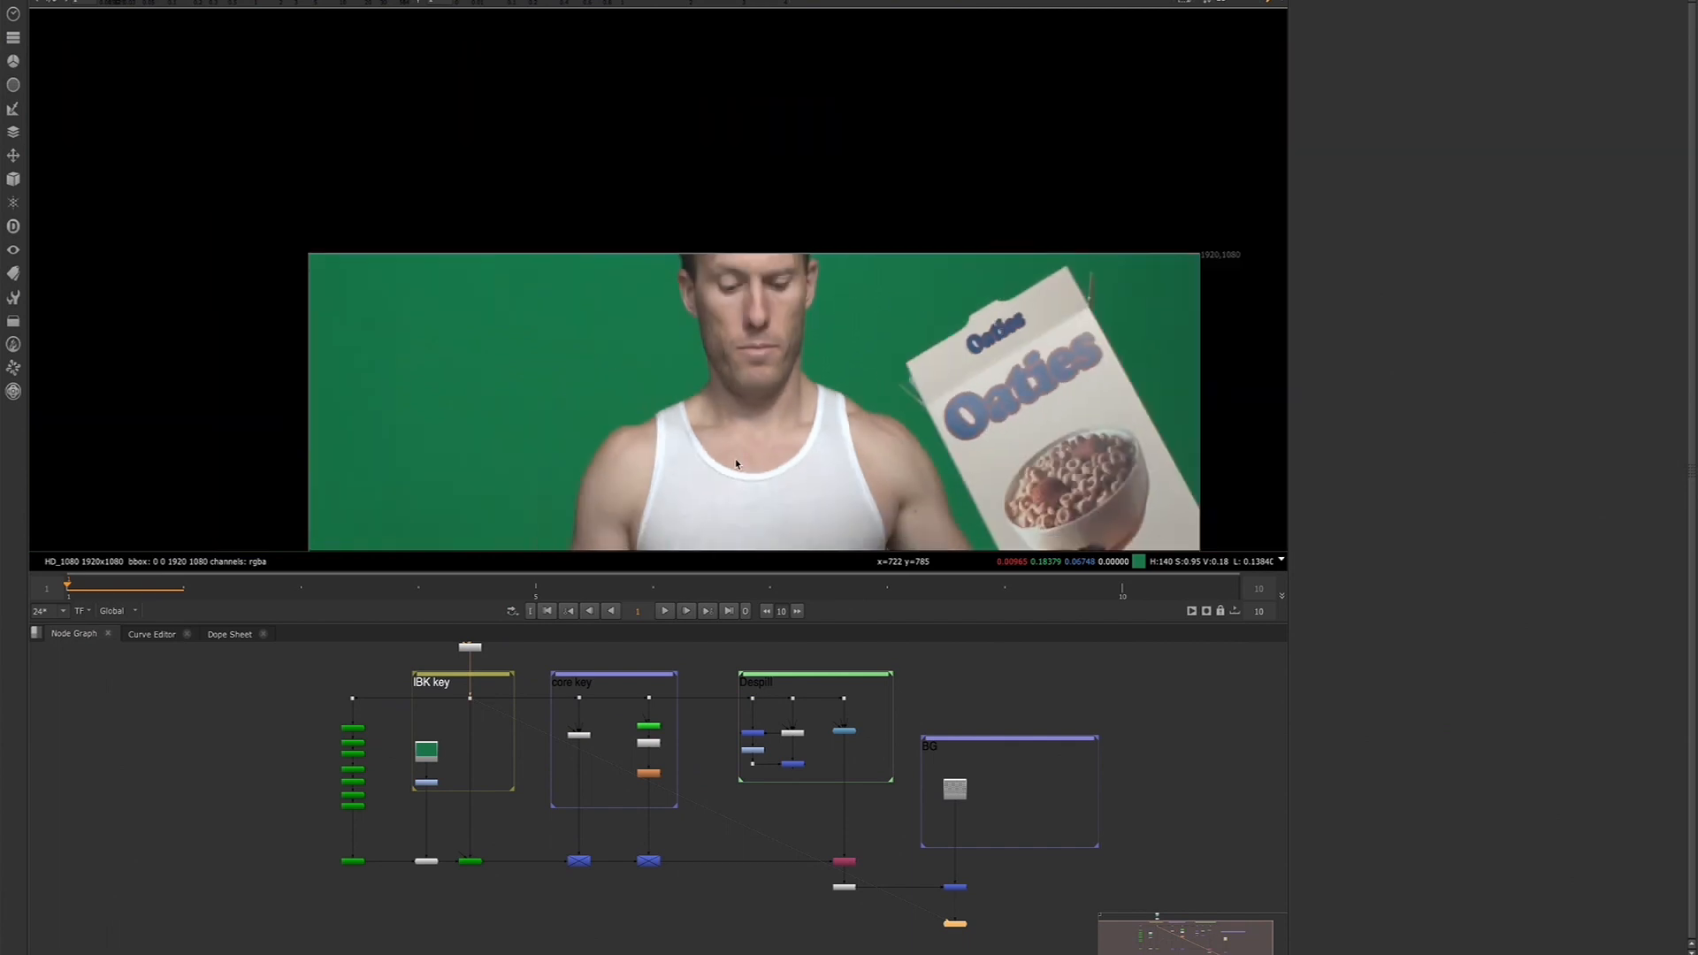
middle_click_drag(766, 437, 683, 298)
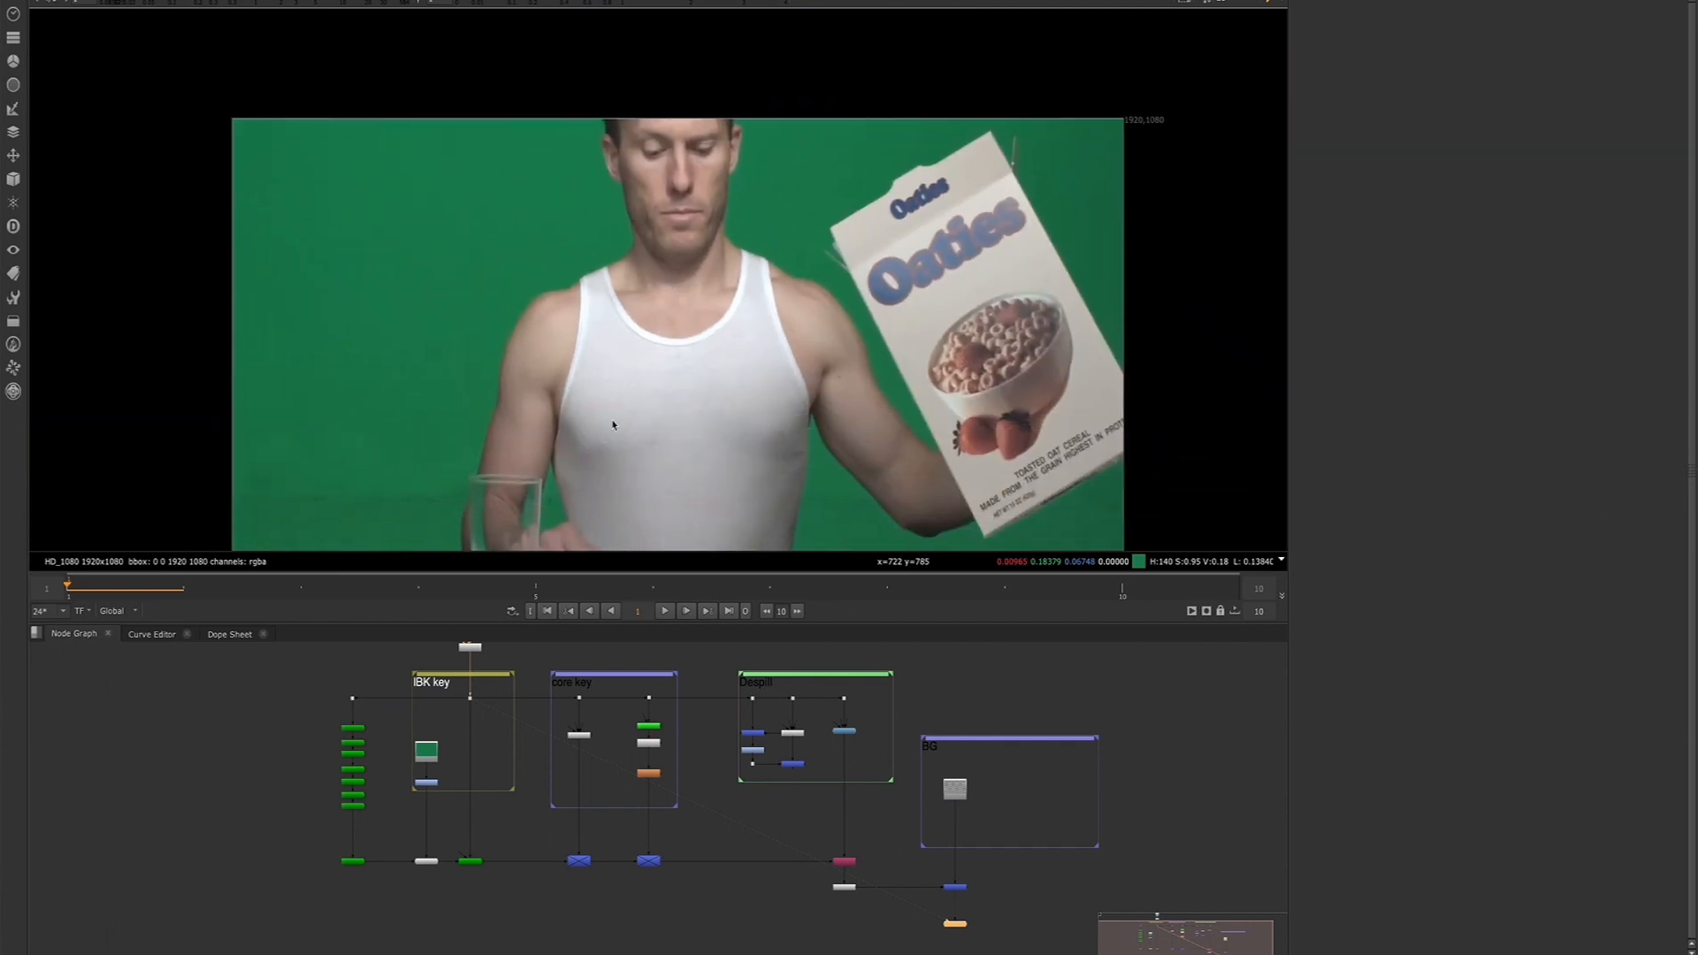
scroll(594, 112, "up", 6)
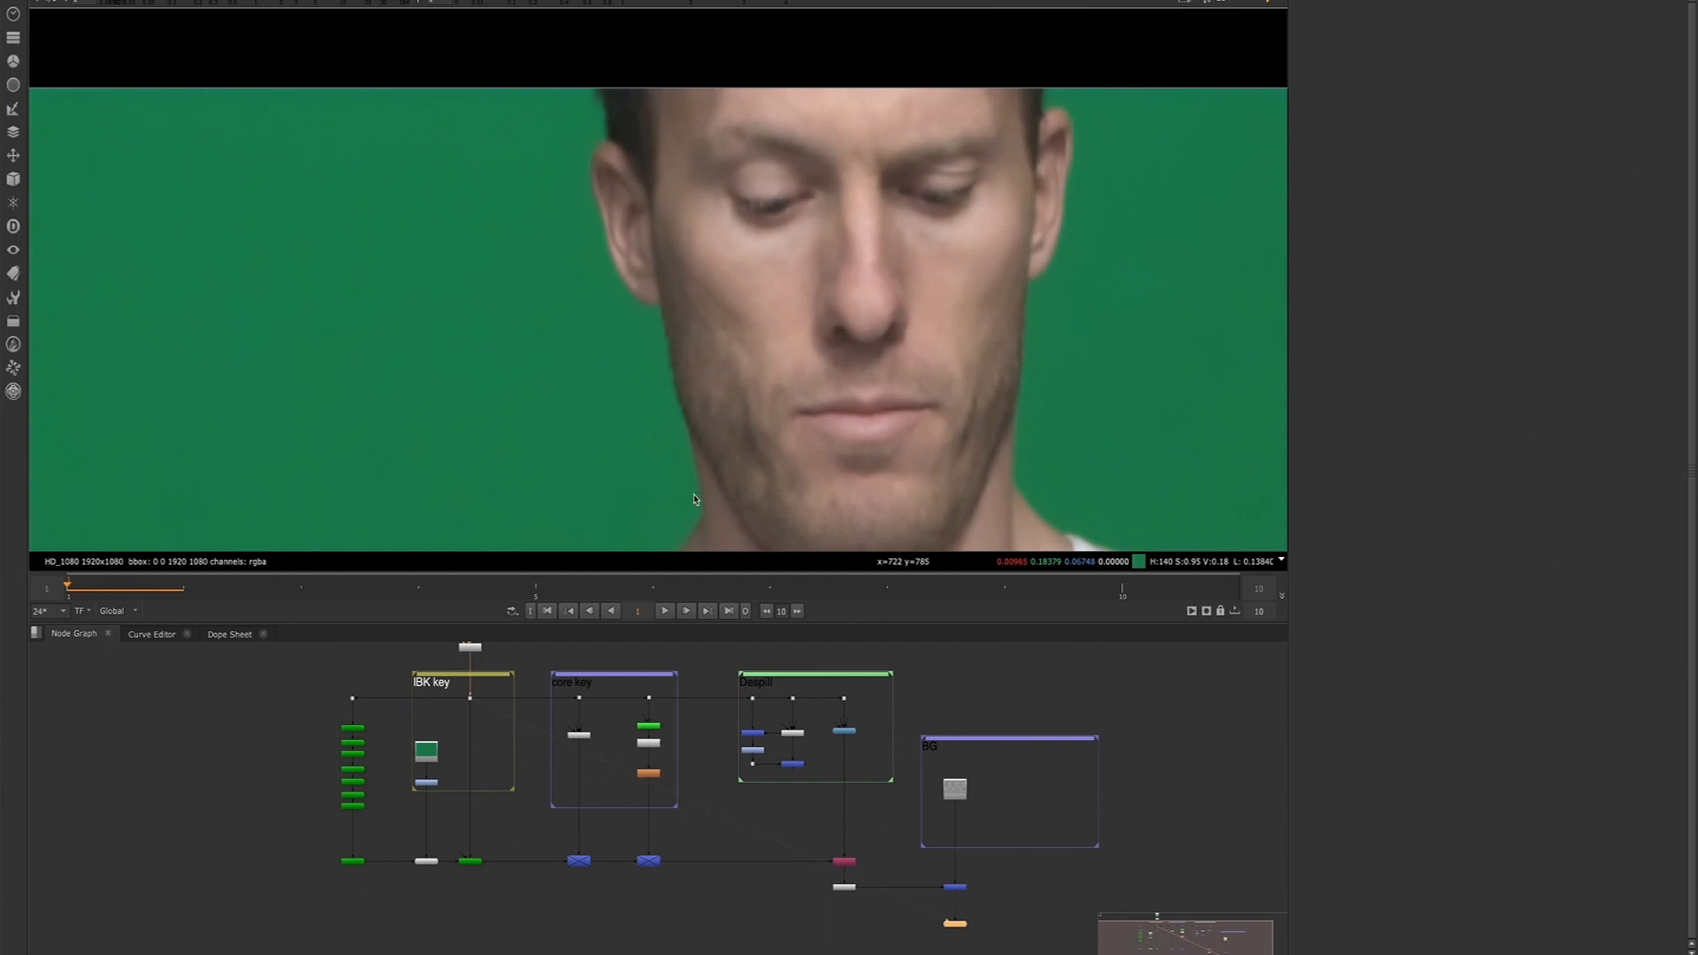
scroll(670, 243, "down", 5)
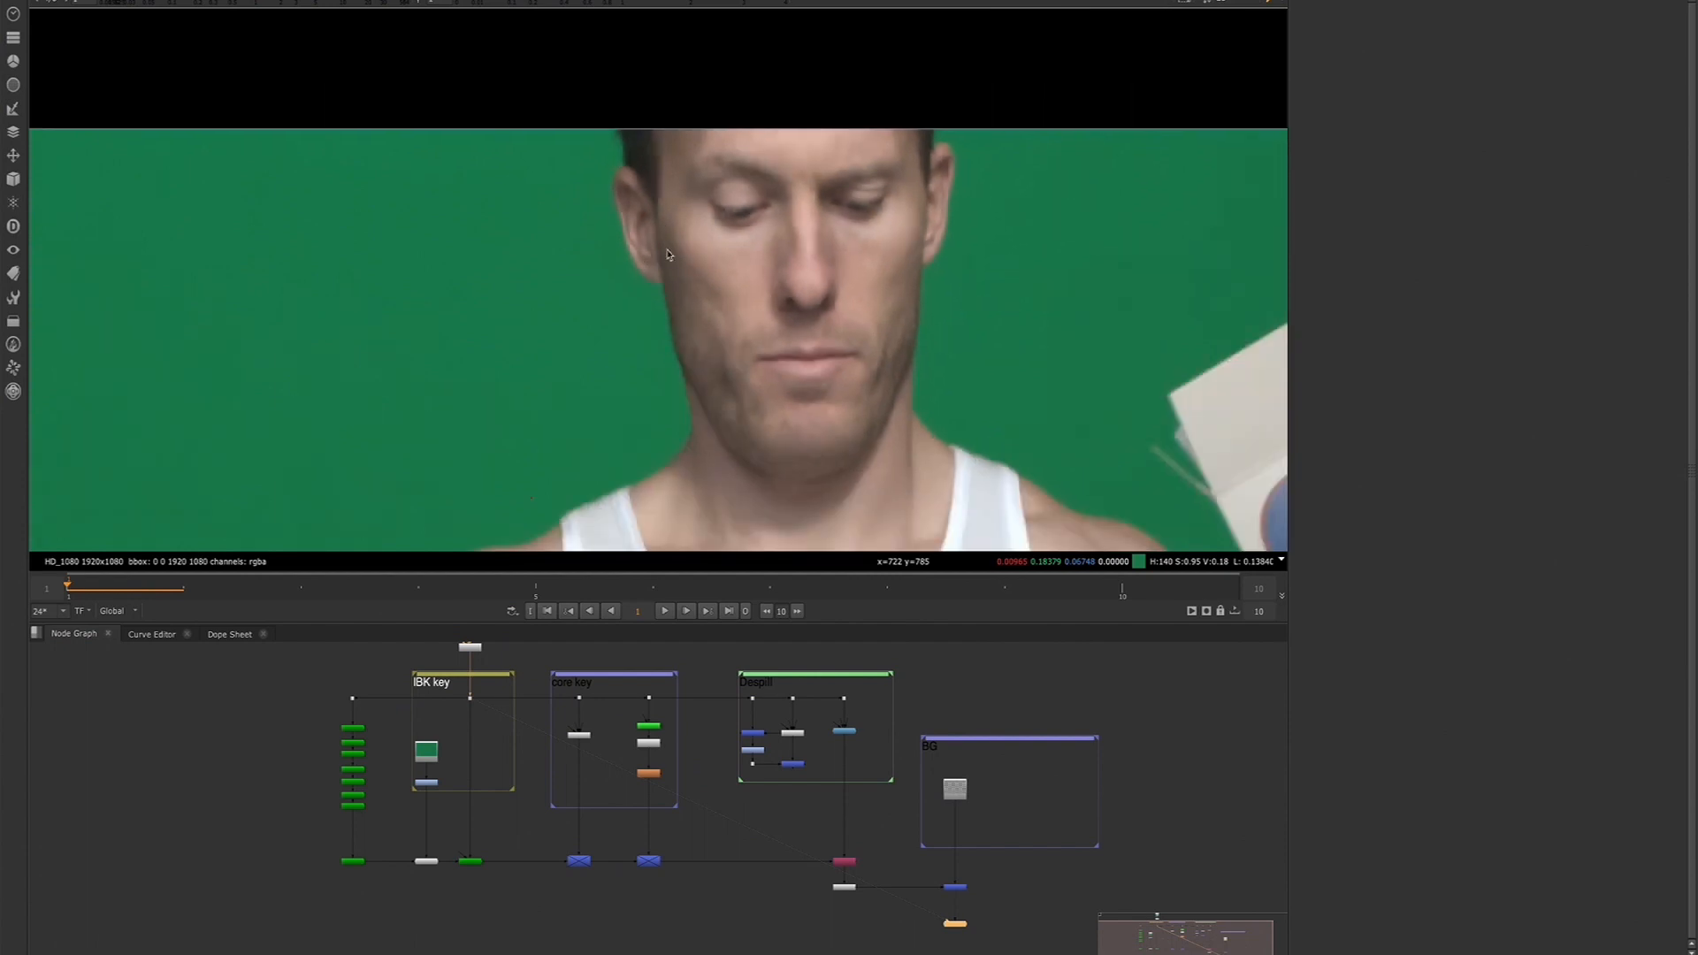
middle_click_drag(661, 313, 637, 257)
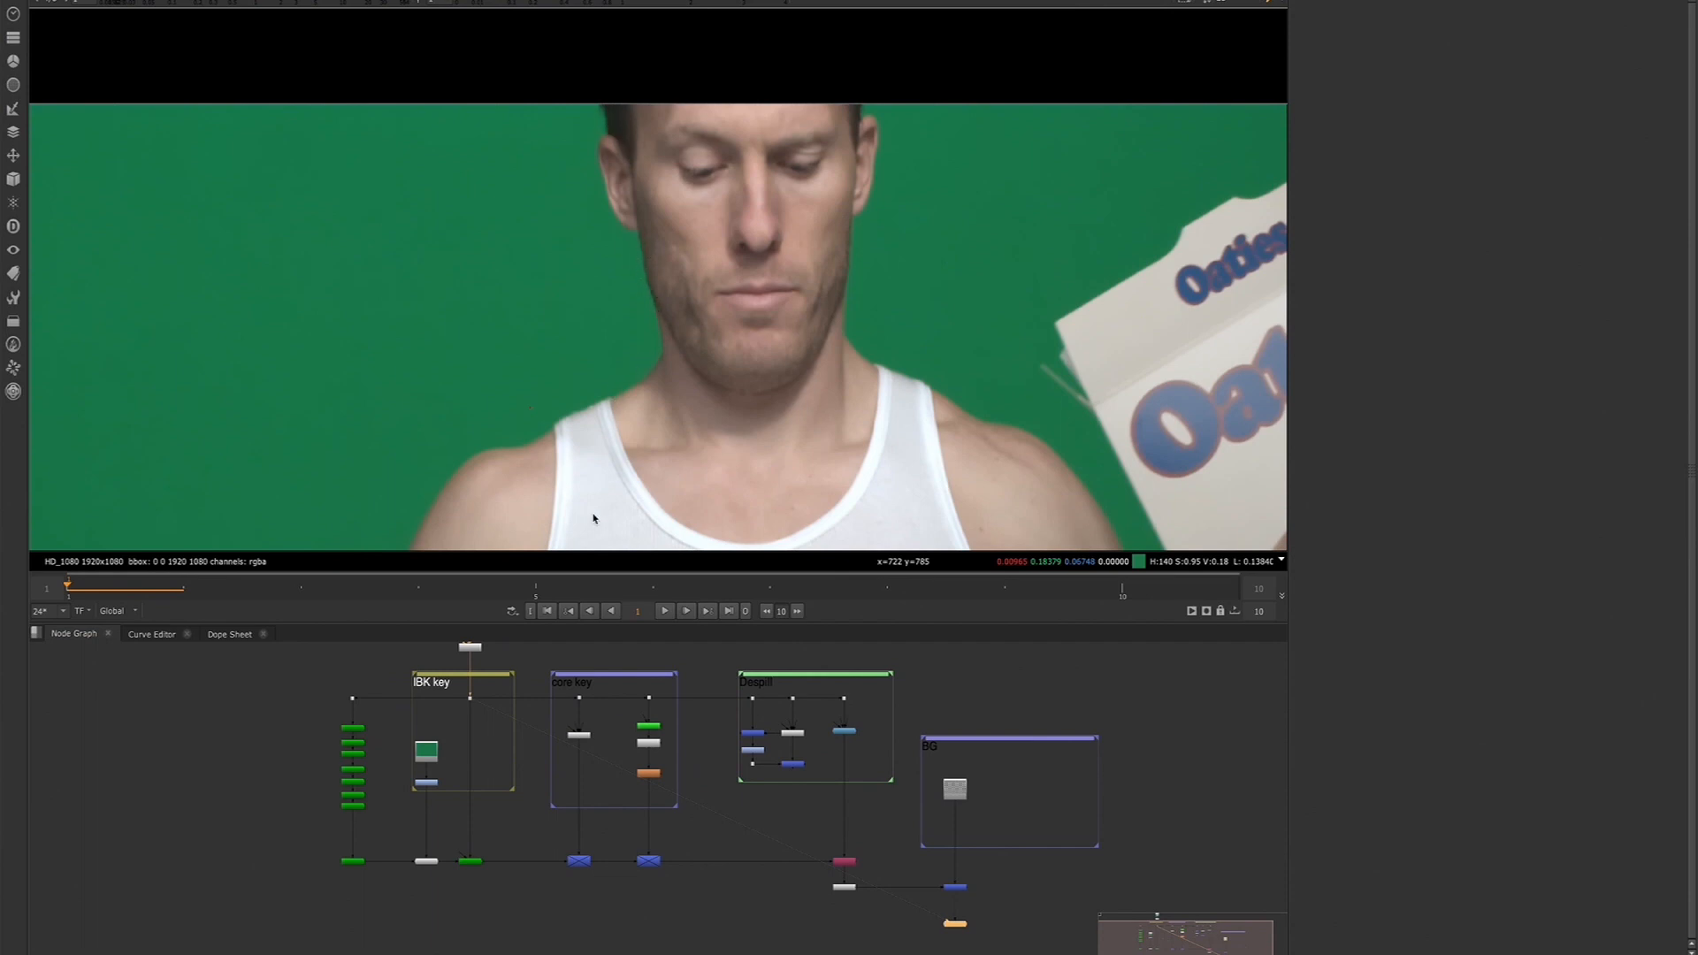
Examine the existing keying setup in the node graph, covering the stacked IBKColour nodes and the Constant and Grade nodes in the IBK key group
scroll(416, 809, "up", 2)
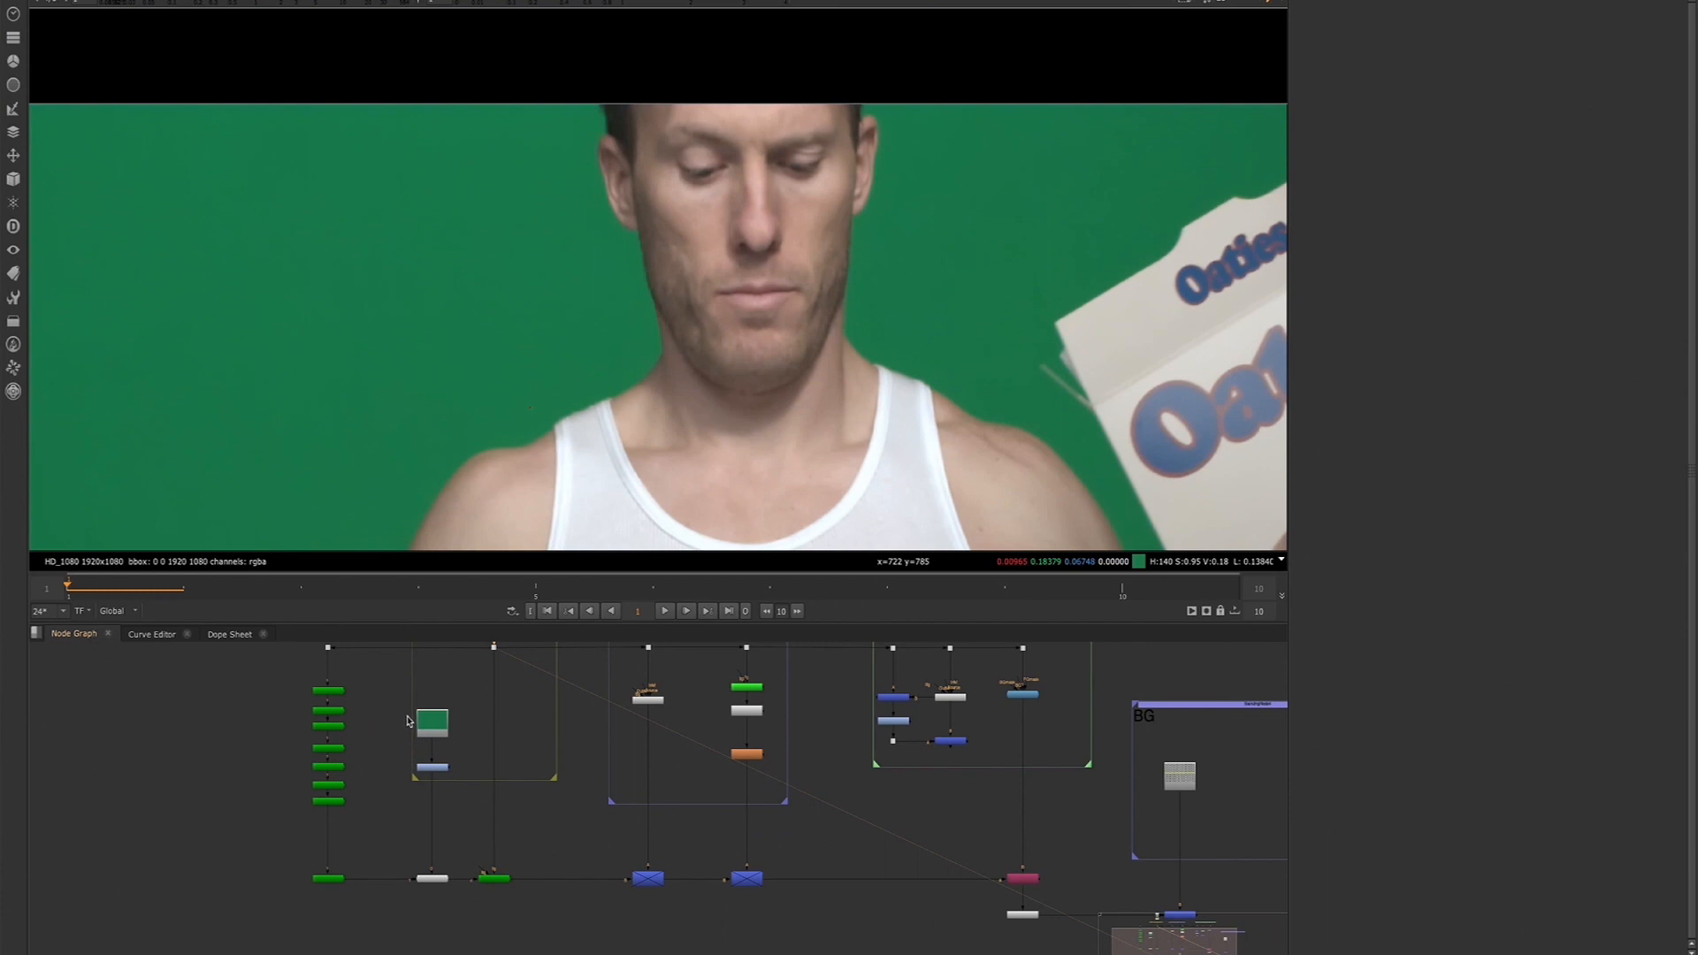
scroll(447, 802, "up", 3)
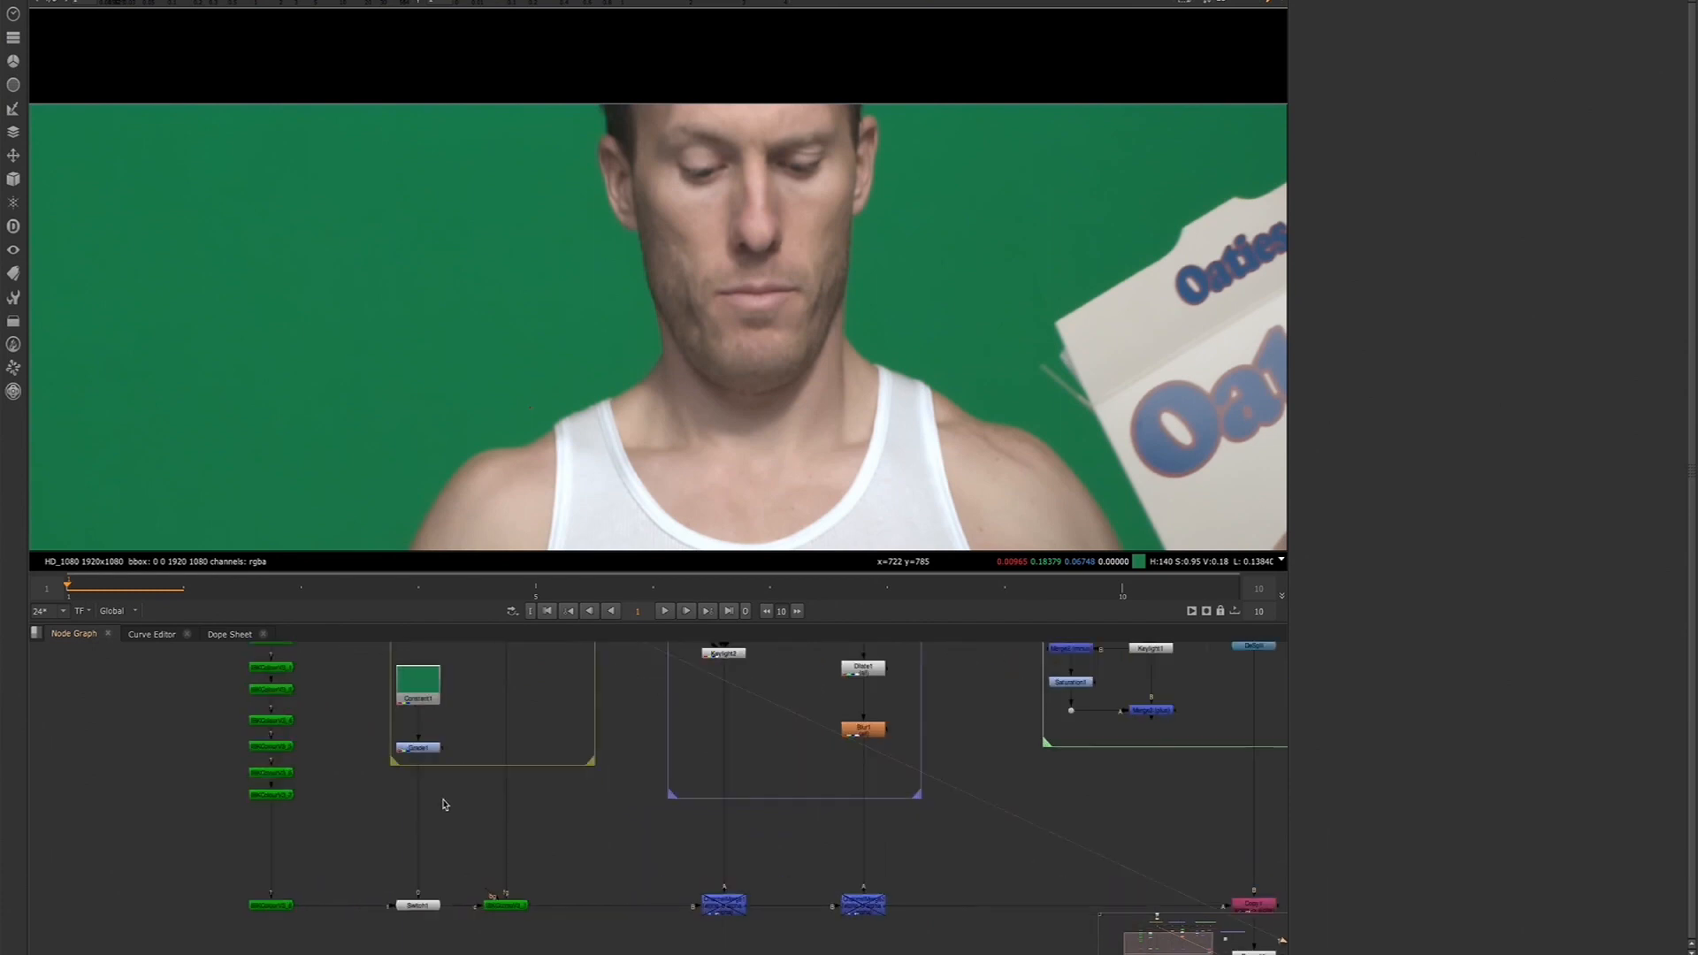
scroll(480, 713, "down", 3)
left_click_drag(482, 629, 492, 429)
key("f")
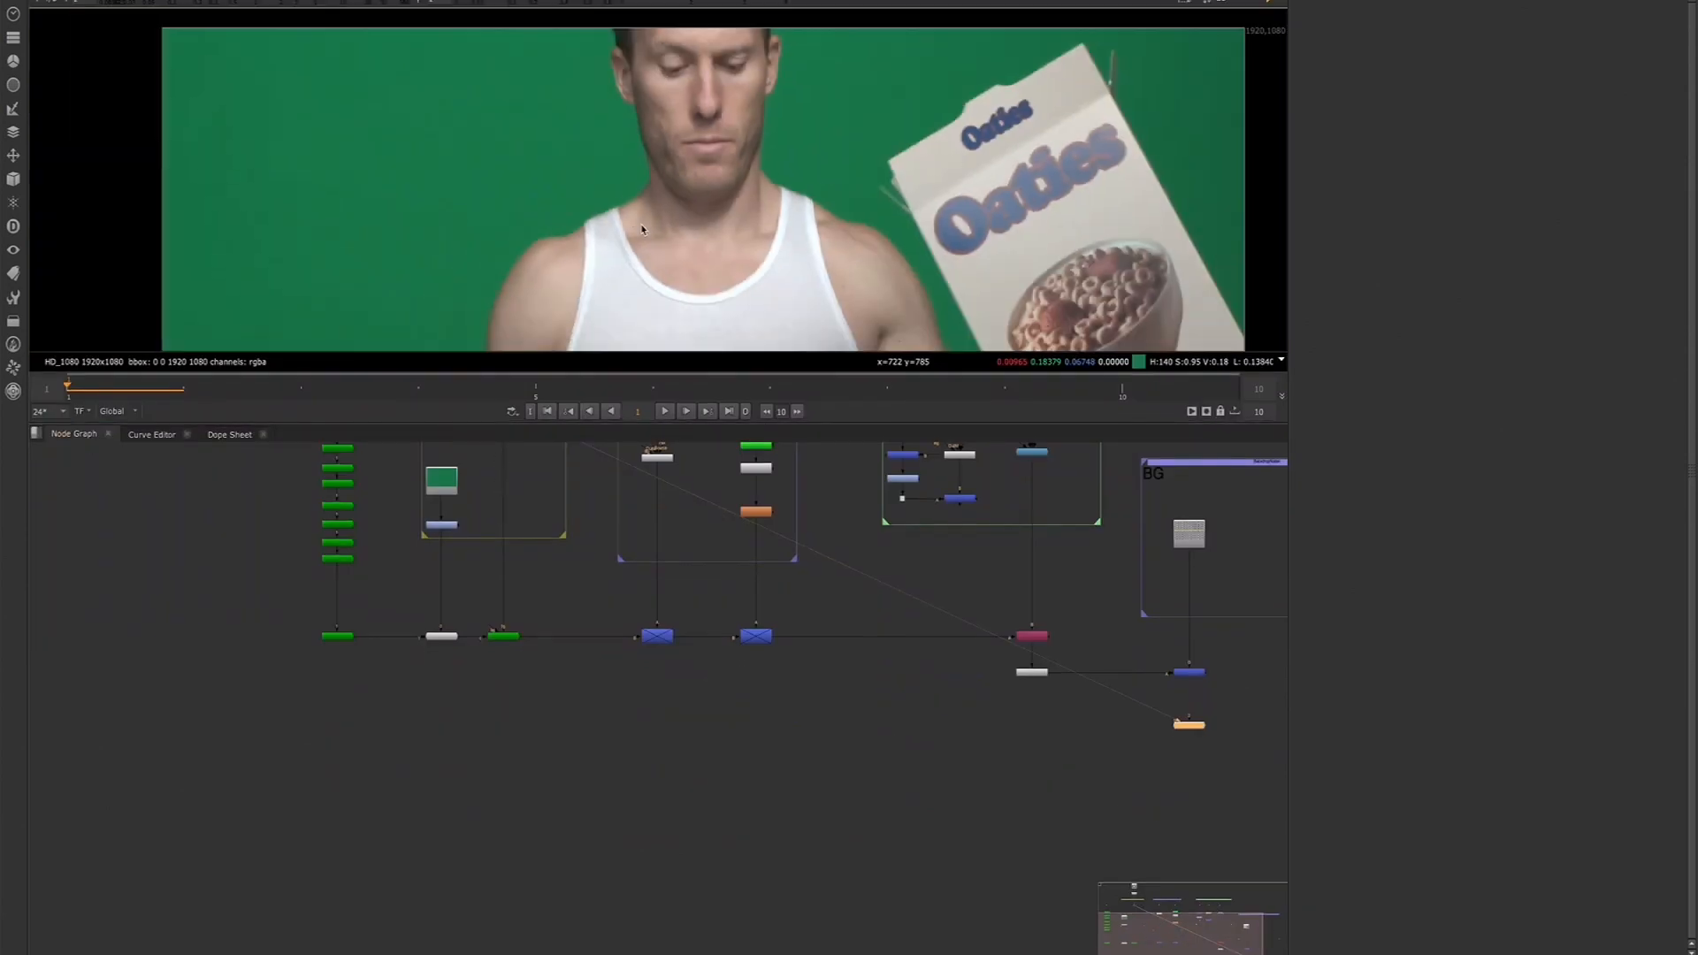
scroll(642, 229, "down", 4)
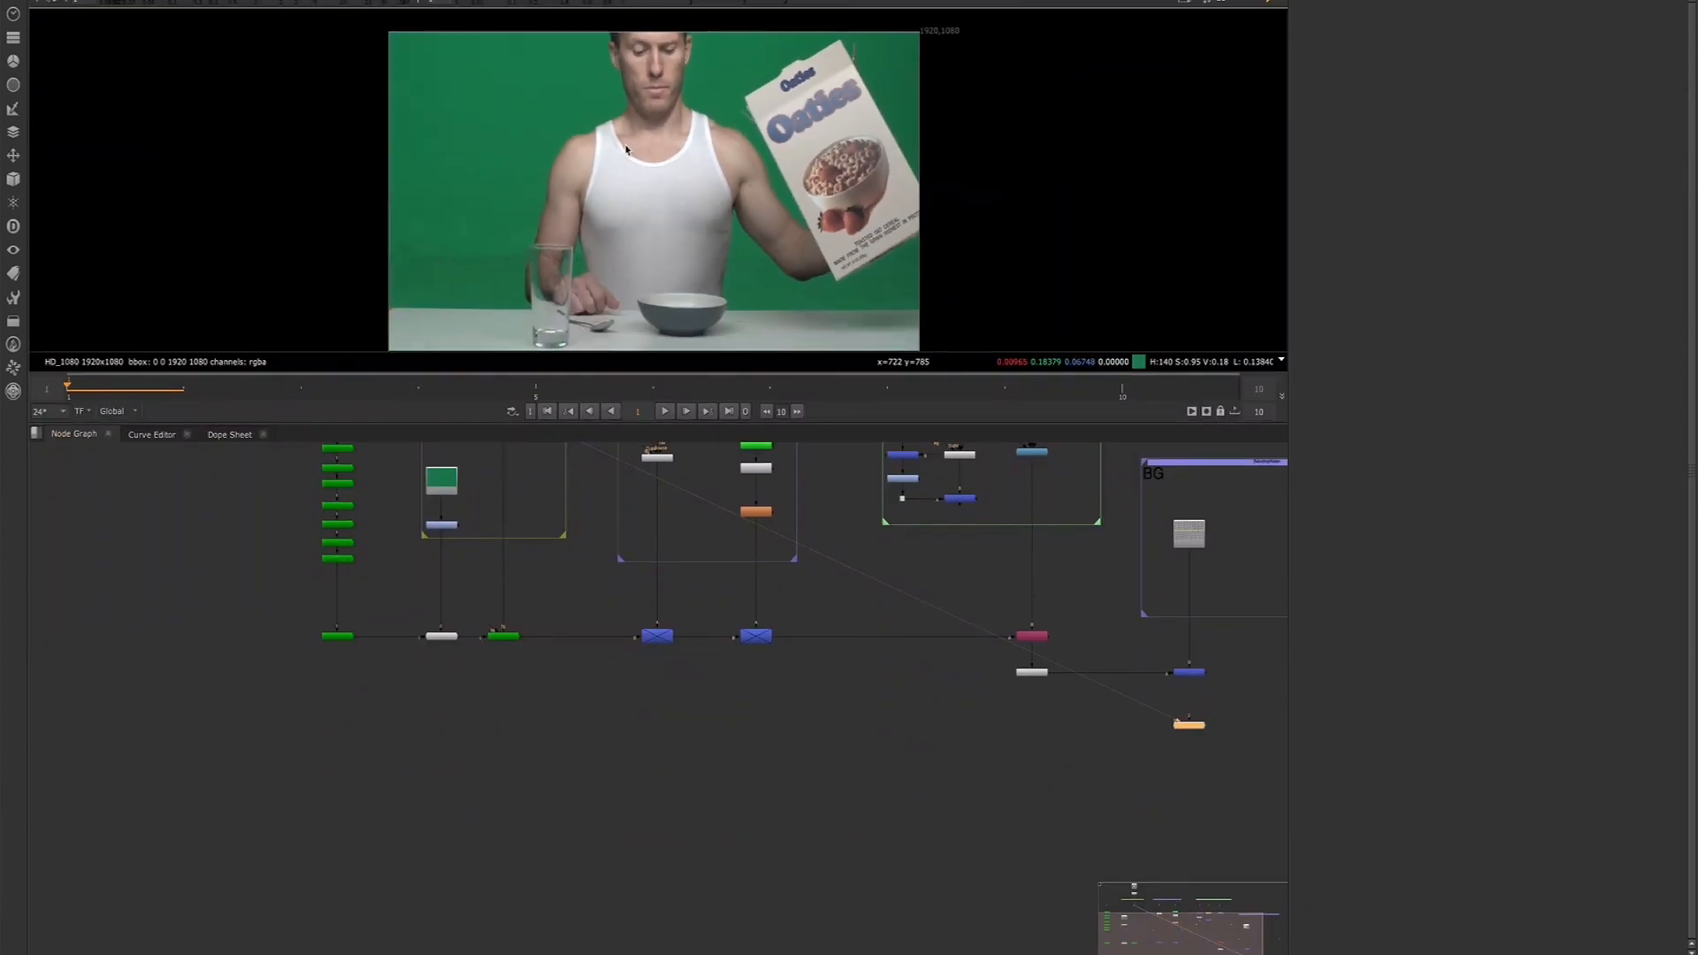
middle_click_drag(428, 507, 427, 618)
scroll(425, 617, "up", 2)
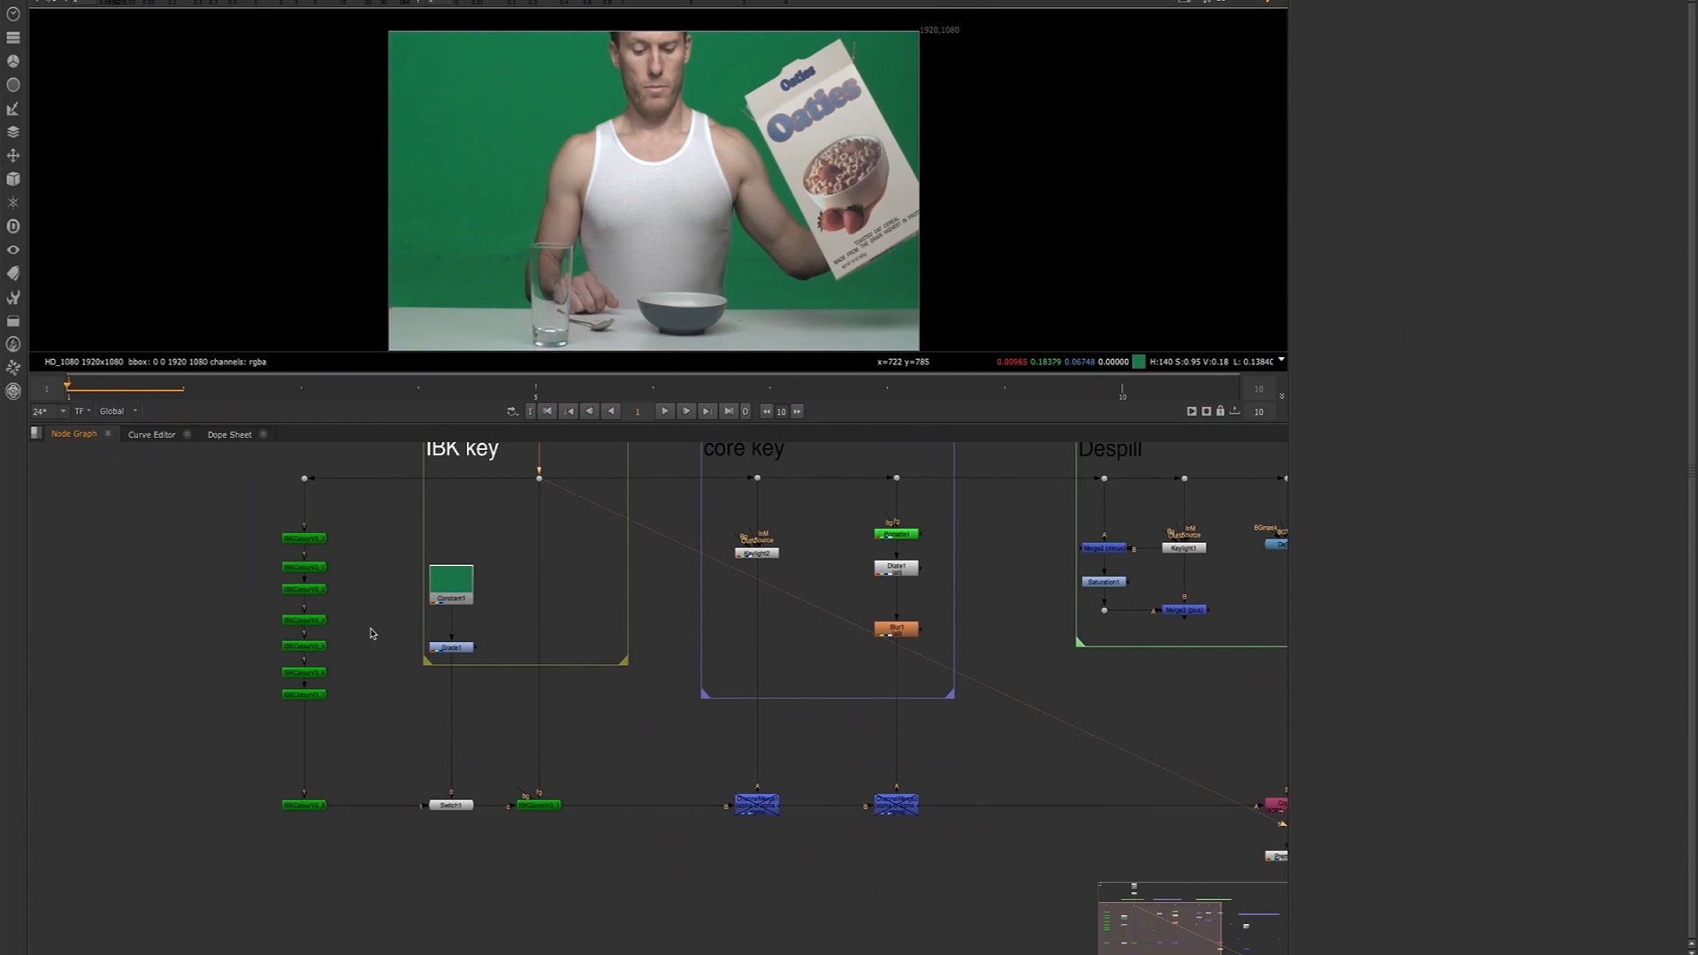
left_click_drag(257, 517, 344, 825)
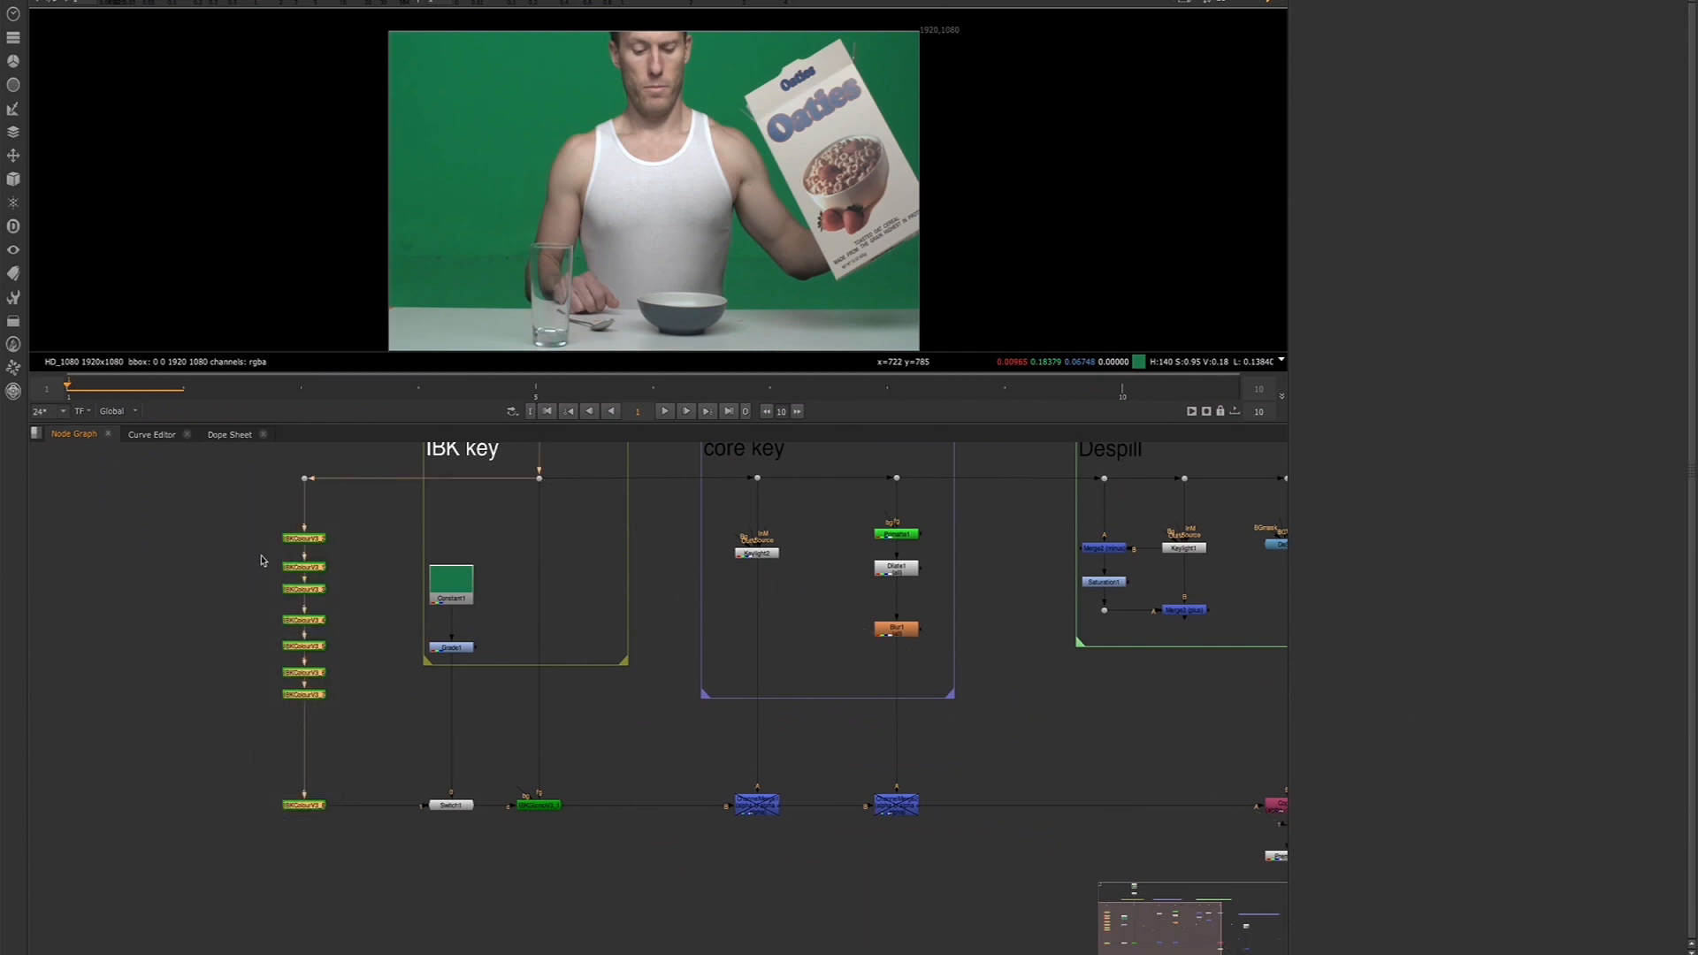
left_click_drag(396, 544, 482, 667)
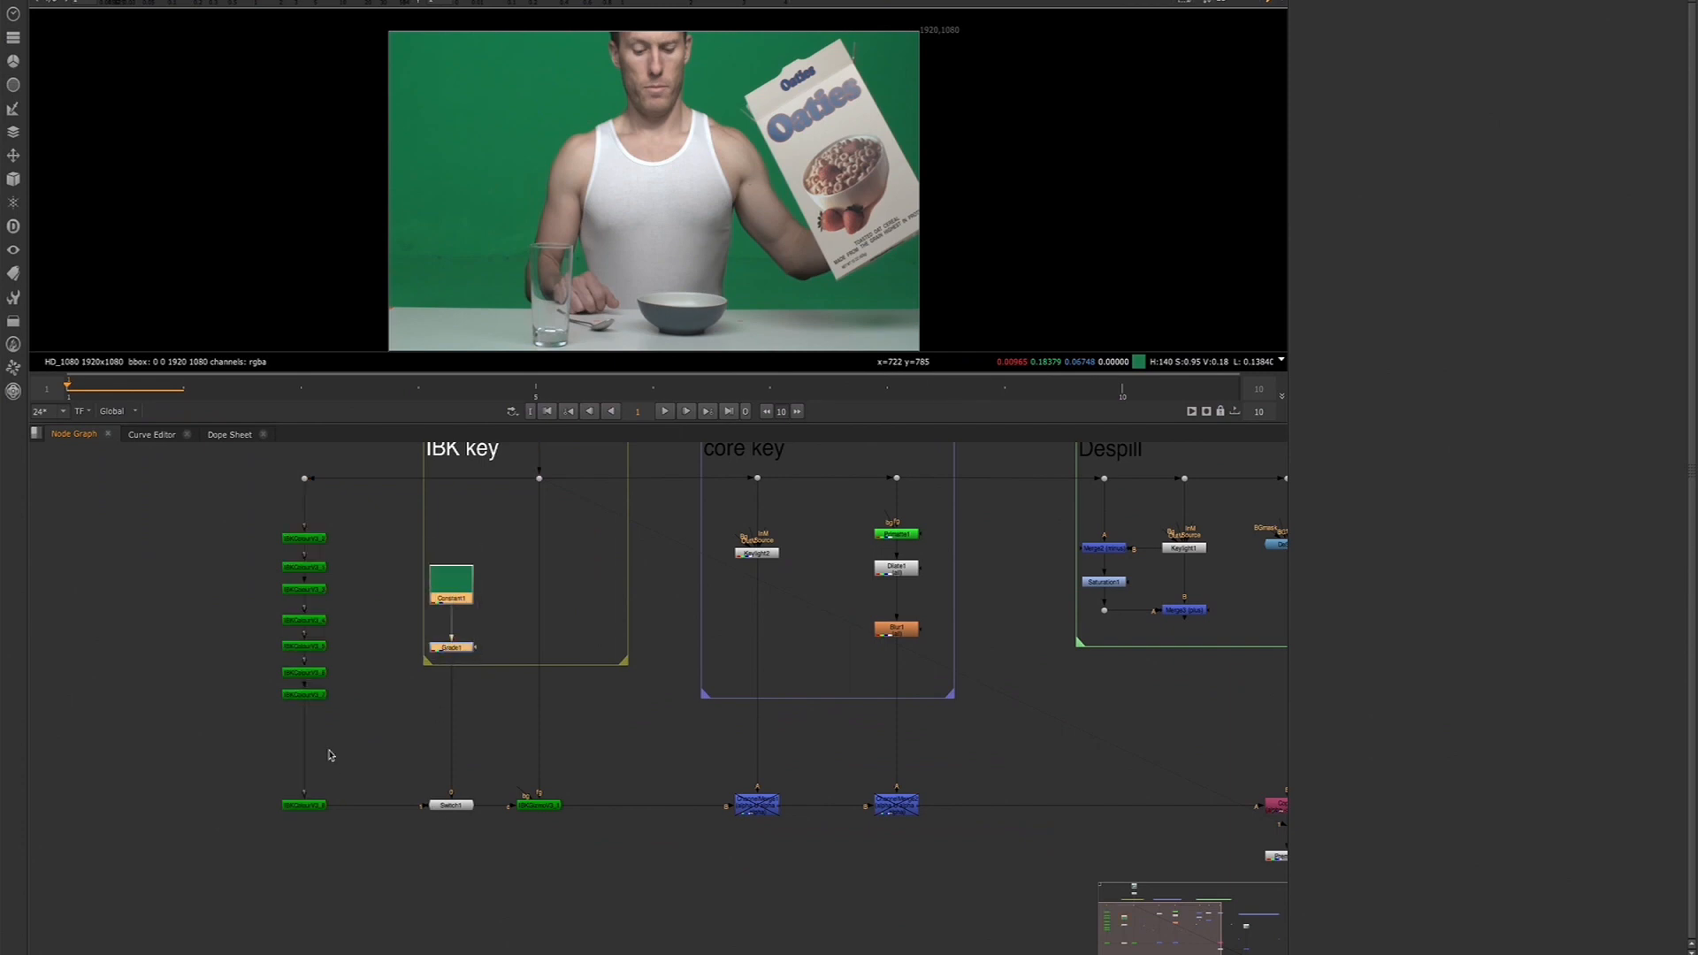
Add an IBKColour node beside the existing stack, connect it to the plate, and route its input through a new dot directly above it
left_click(226, 704)
key("Tab")
type("ibk")
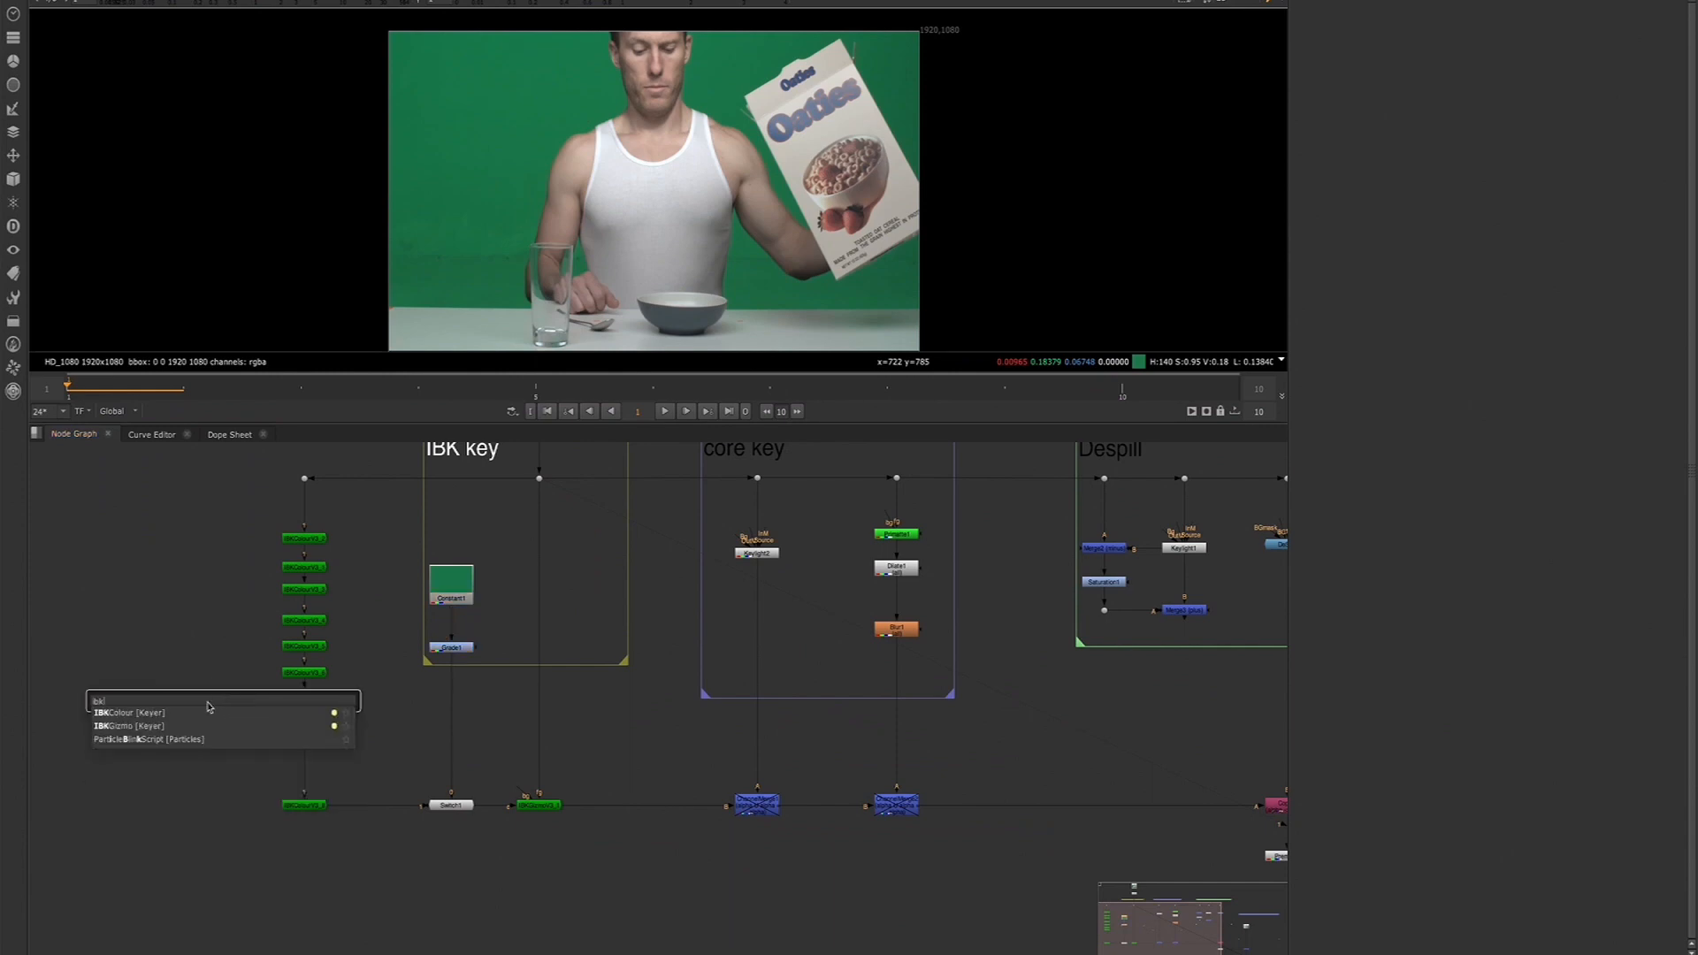
left_click(123, 714)
left_click_drag(216, 690, 304, 479)
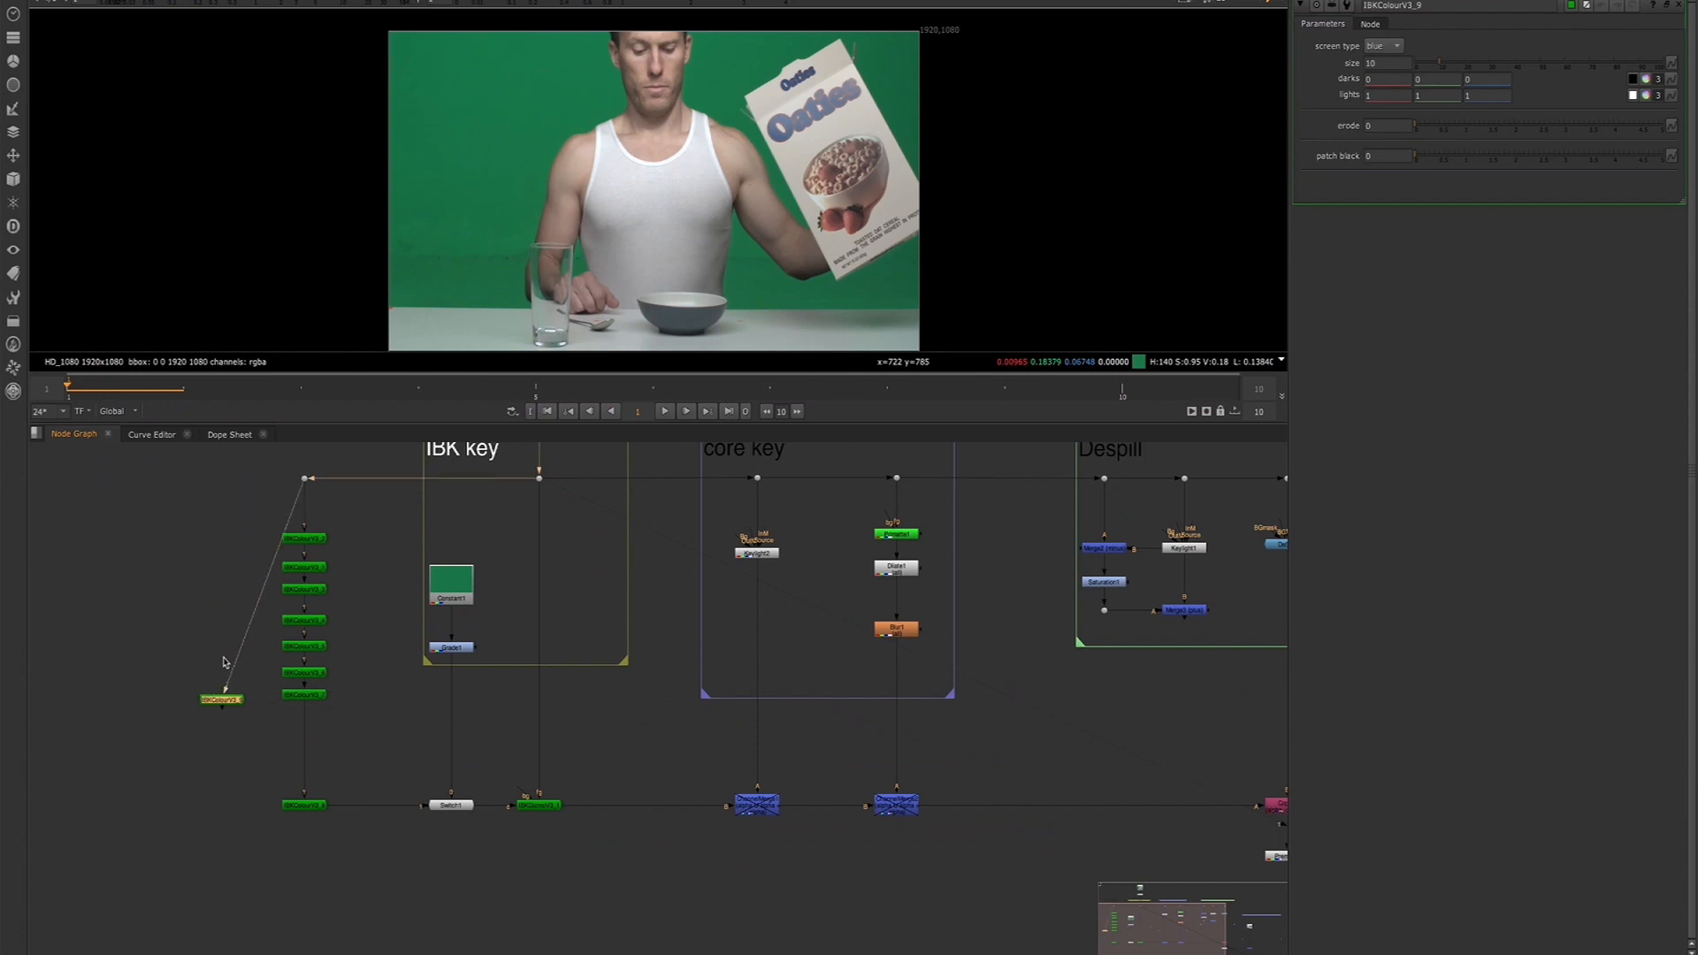
left_click_drag(262, 588, 210, 485, "ctrl")
left_click_drag(217, 704, 202, 678)
View the new IBKColour node's output and set its screen type to green
key("1")
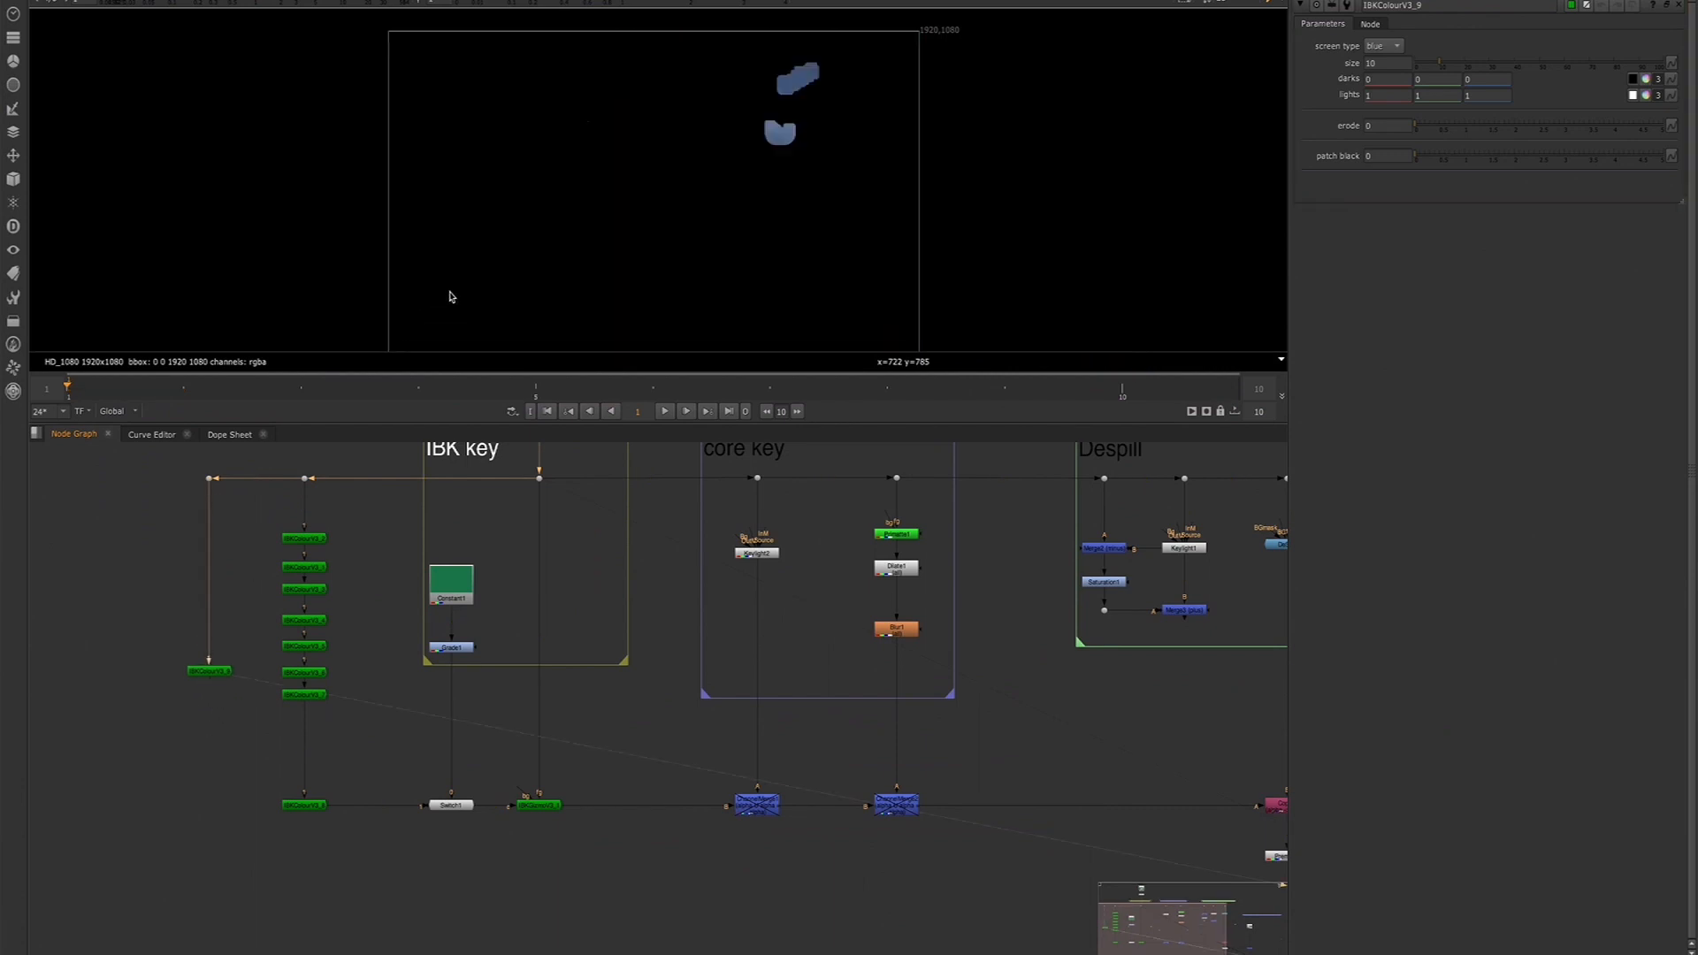
left_click(1395, 46)
left_click(1396, 31)
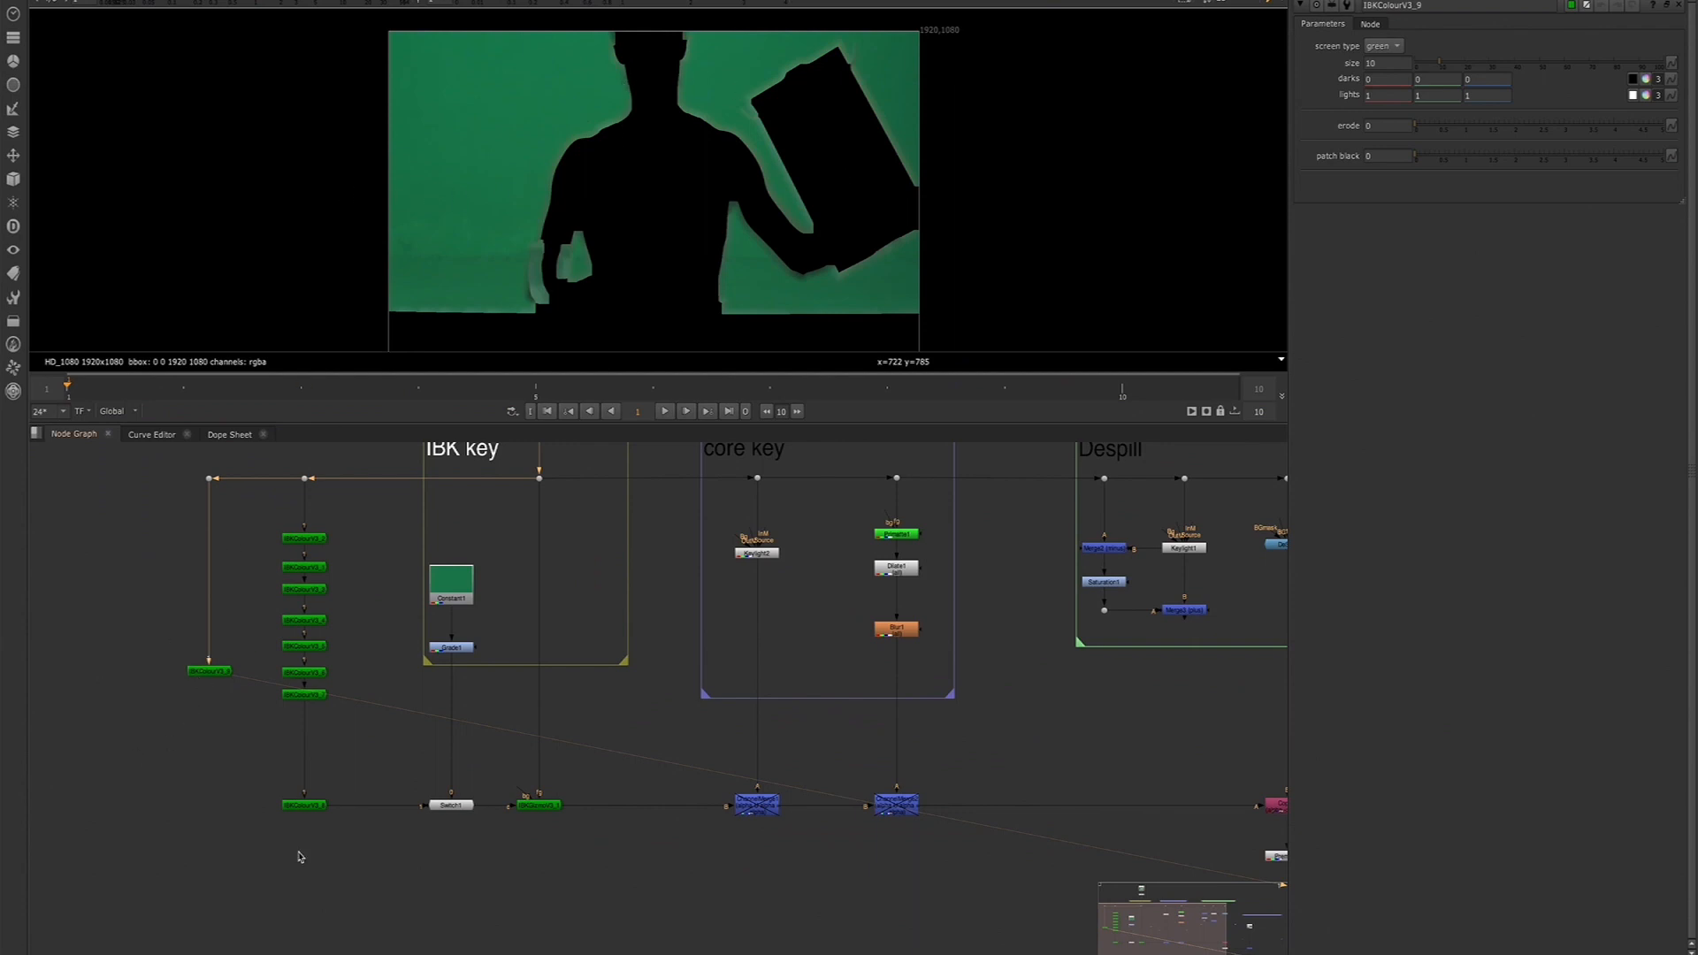
Examine the edges around the head, shoulders, arms and cereal box in the new IBKColour node's output in an enlarged viewer
left_click(529, 809)
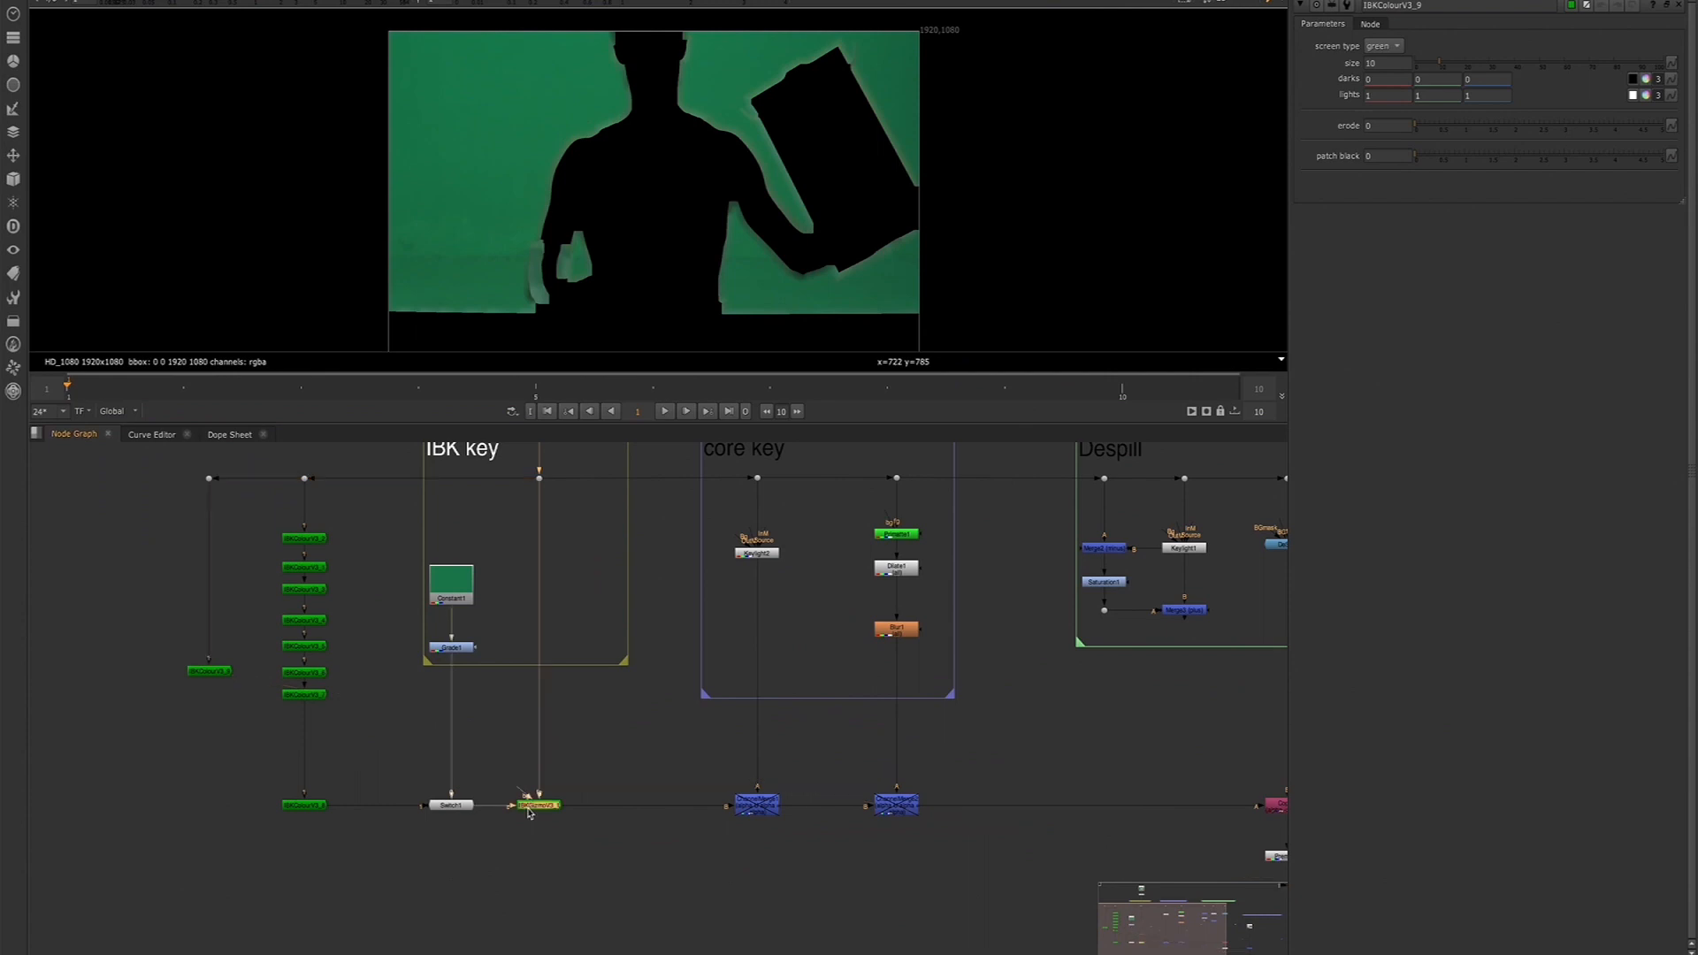
scroll(621, 52, "up", 3)
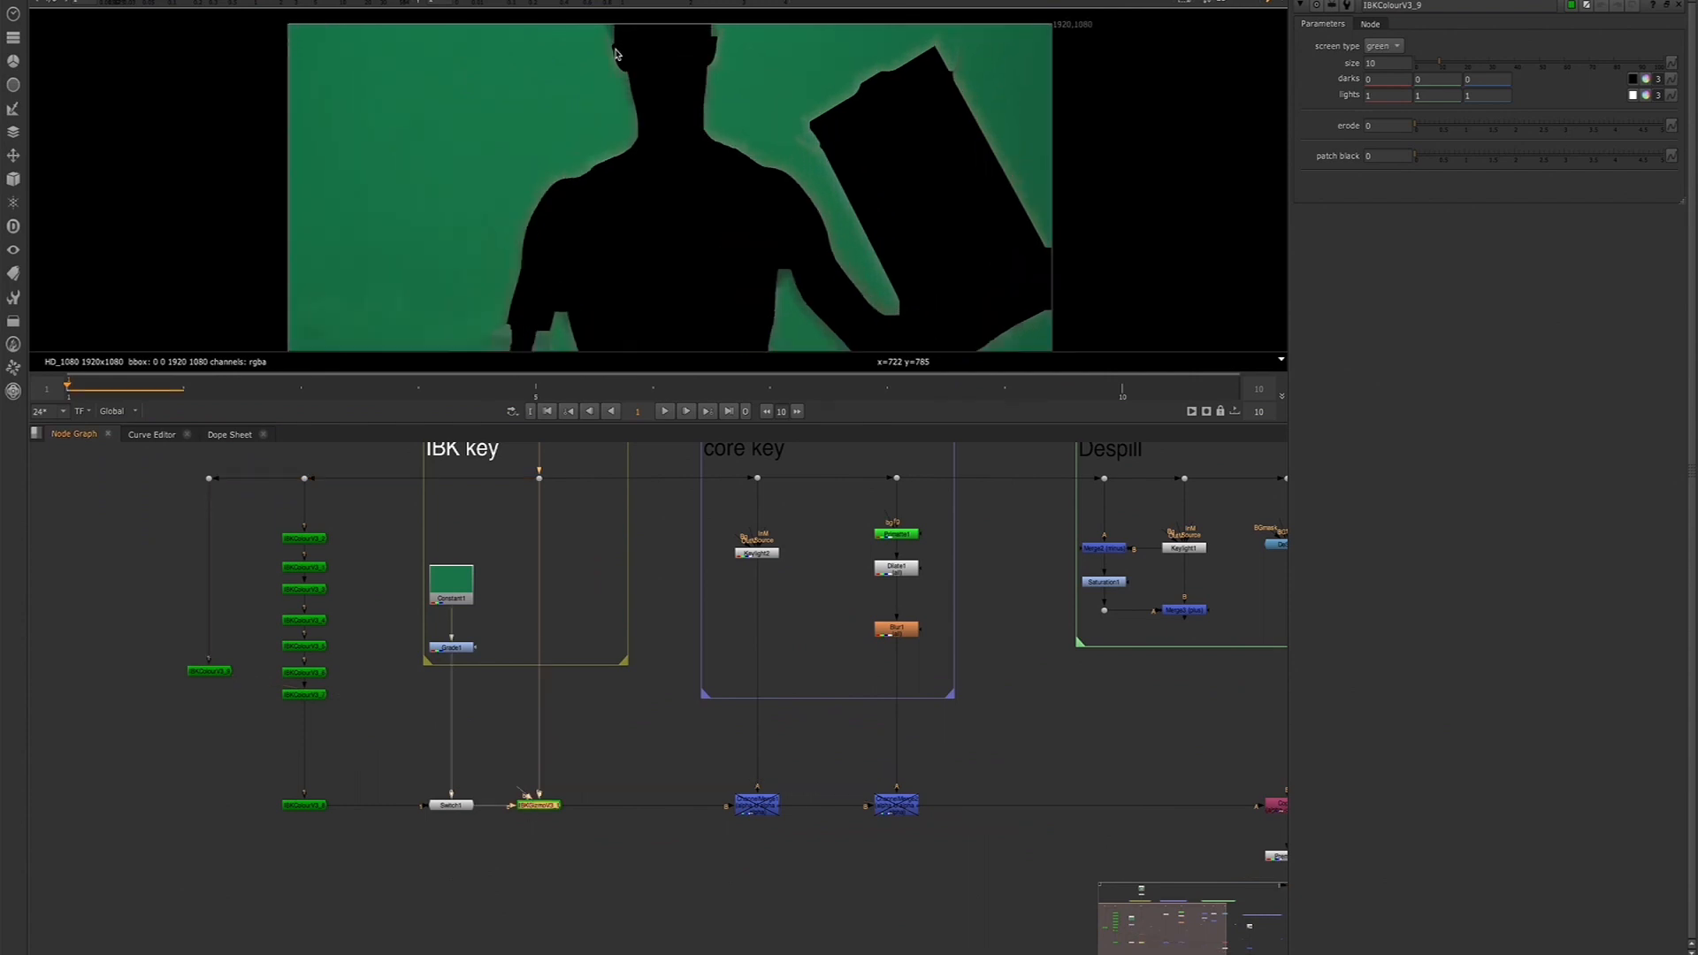
left_click(210, 672)
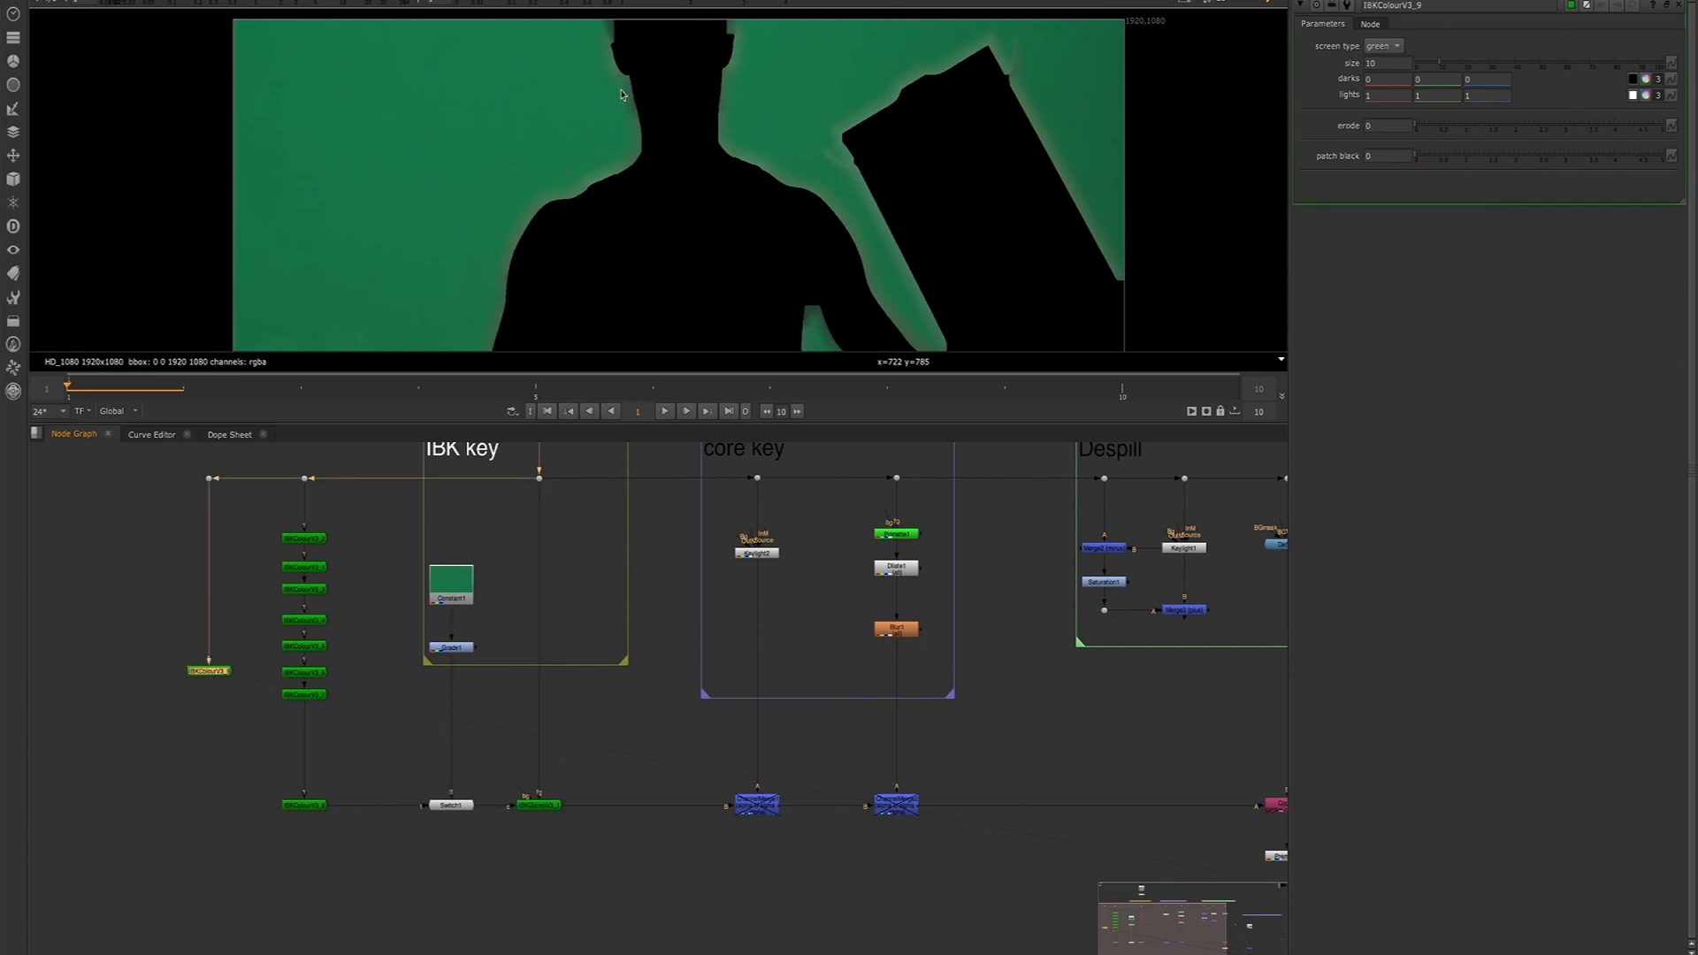
scroll(635, 80, "up", 2)
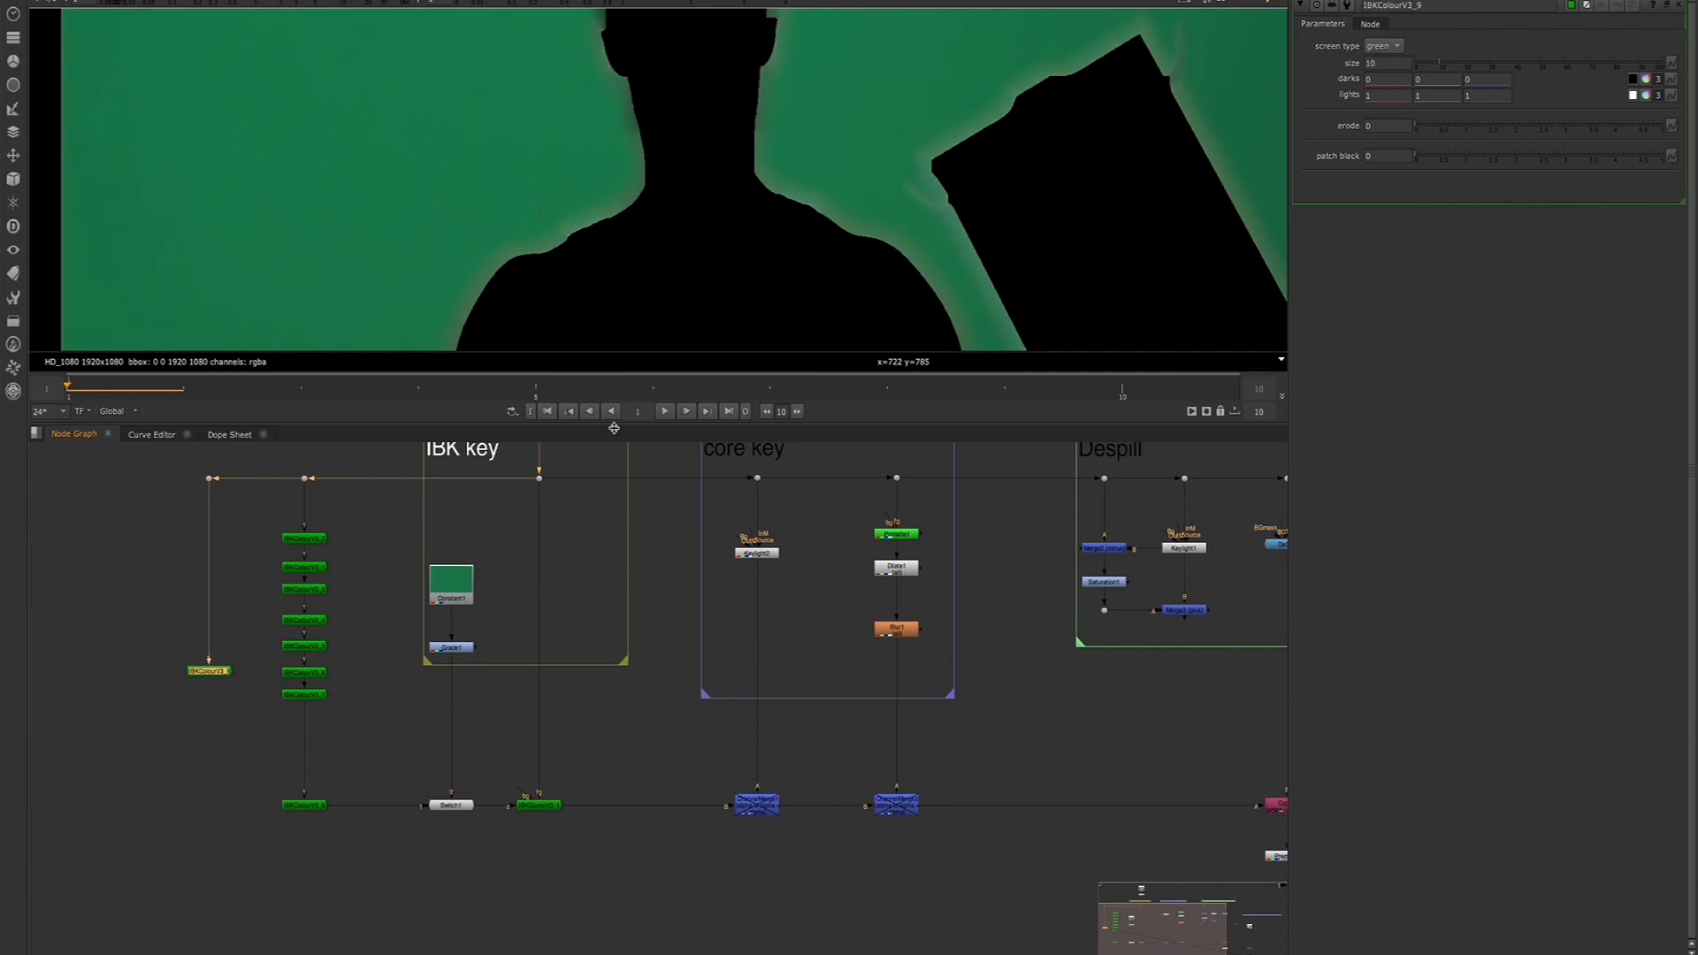
left_click_drag(613, 425, 610, 692)
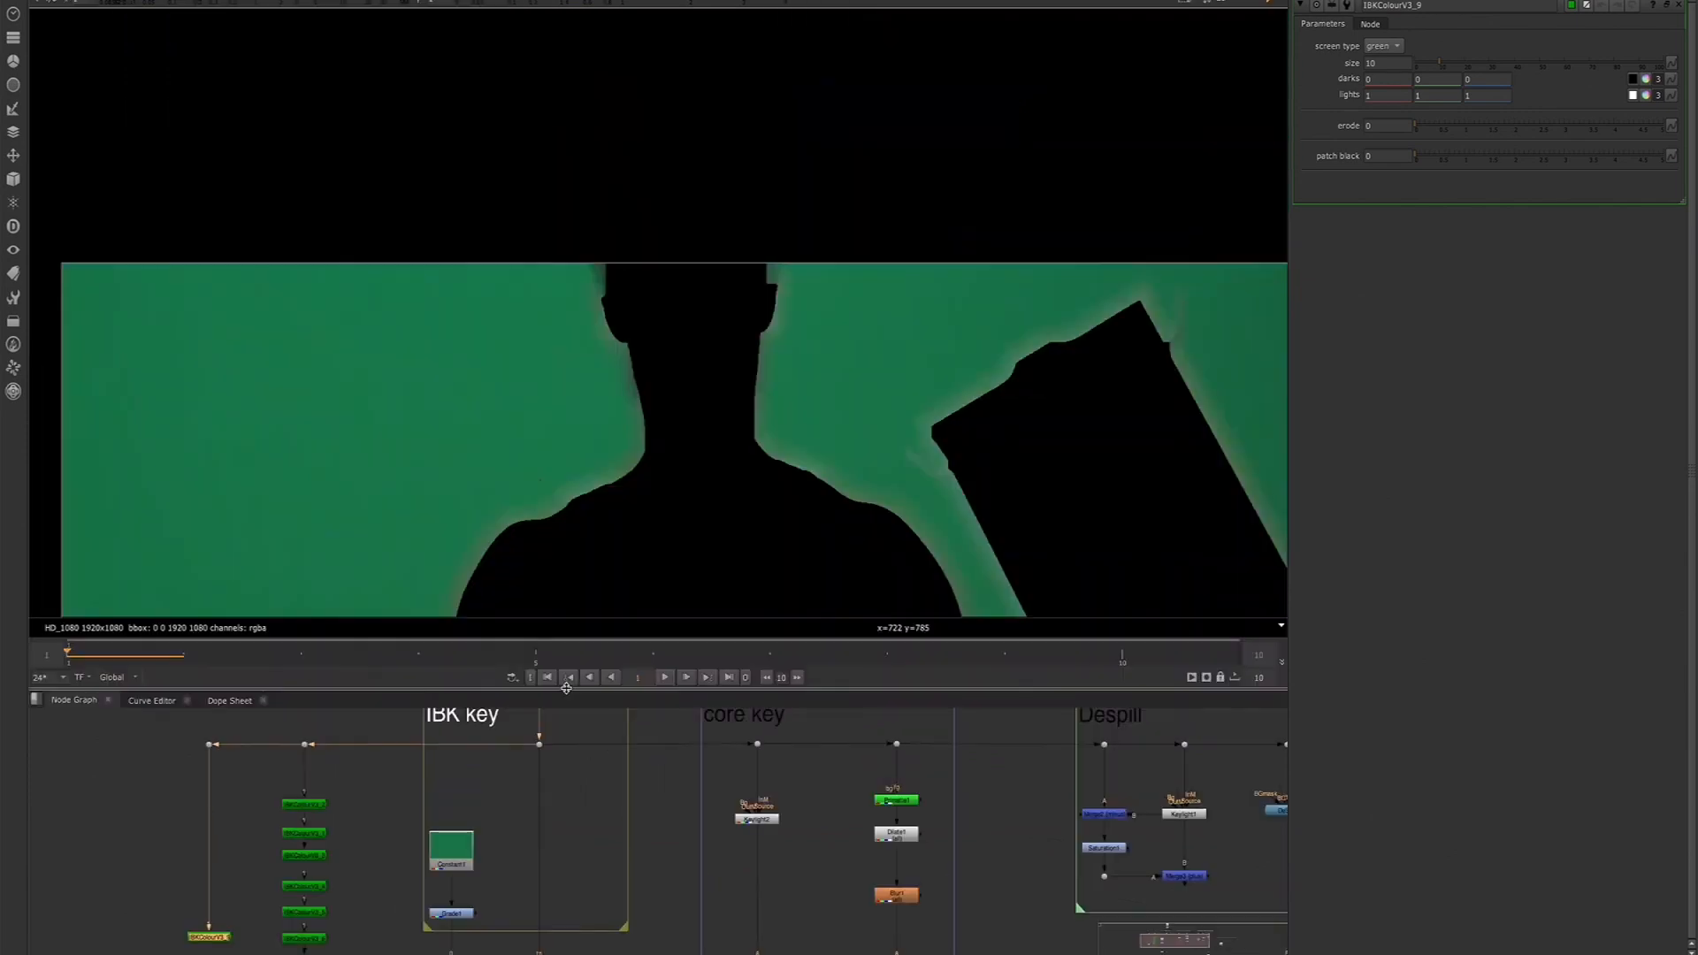
middle_click_drag(610, 266, 618, 212)
scroll(619, 211, "up", 1)
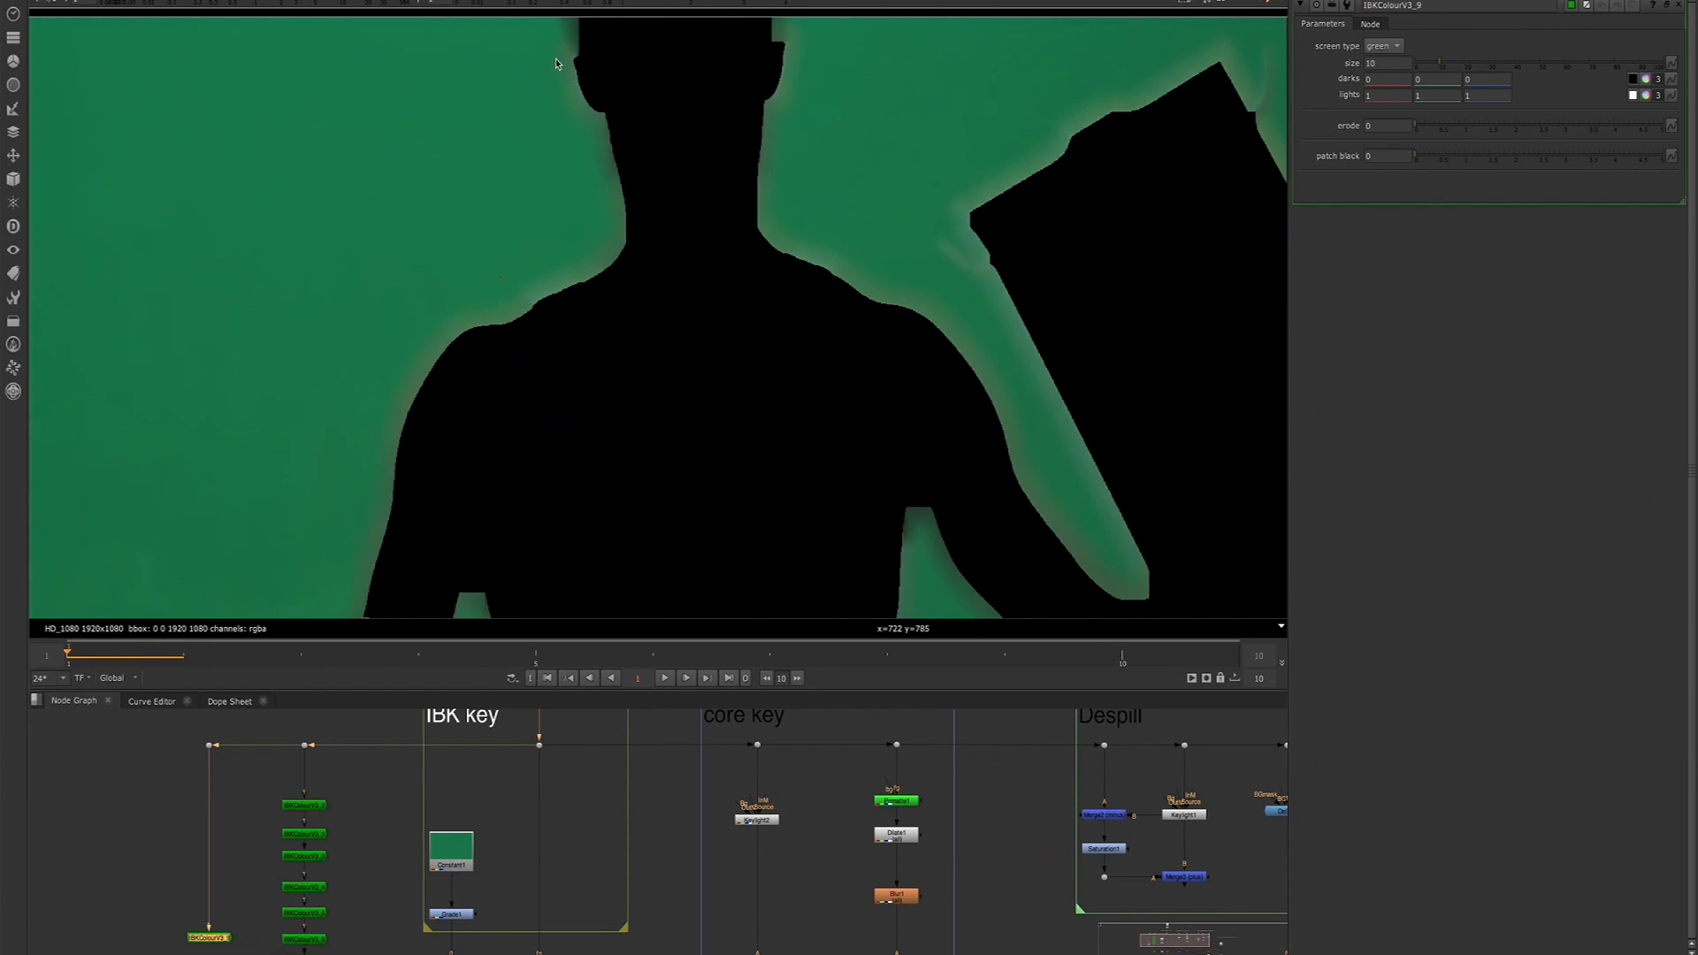
scroll(596, 201, "up", 3)
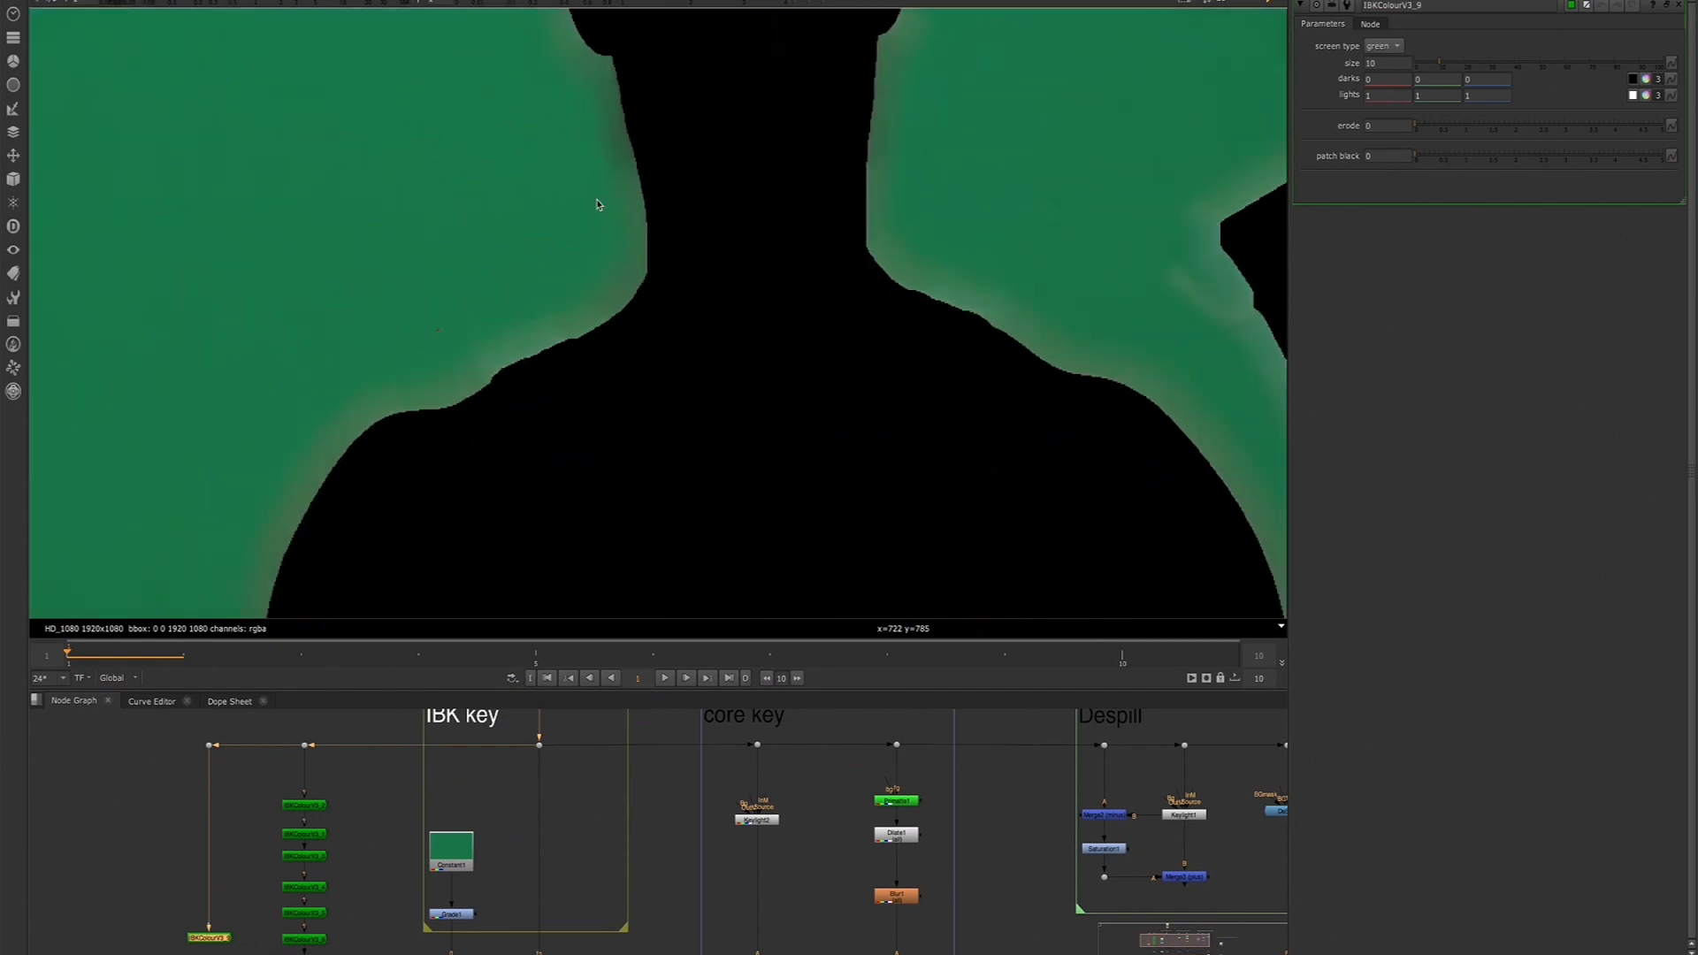
left_click_drag(589, 240, 314, 66)
scroll(876, 352, "down", 3)
middle_click_drag(875, 352, 773, 265)
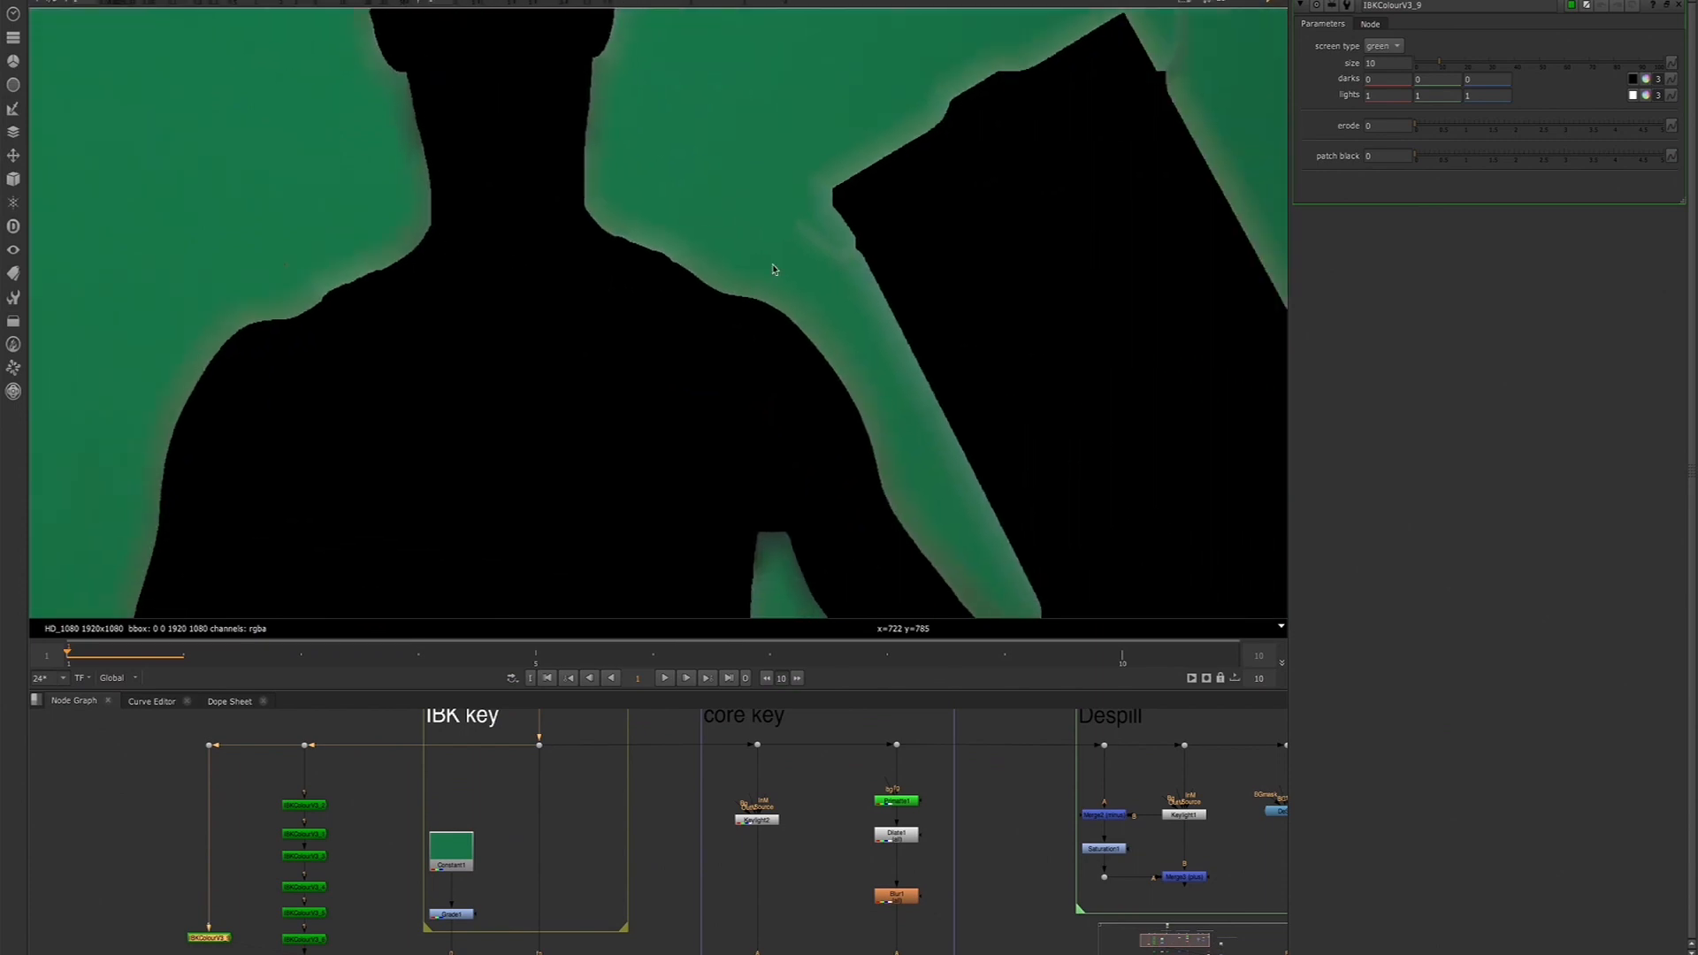
scroll(882, 171, "up", 5)
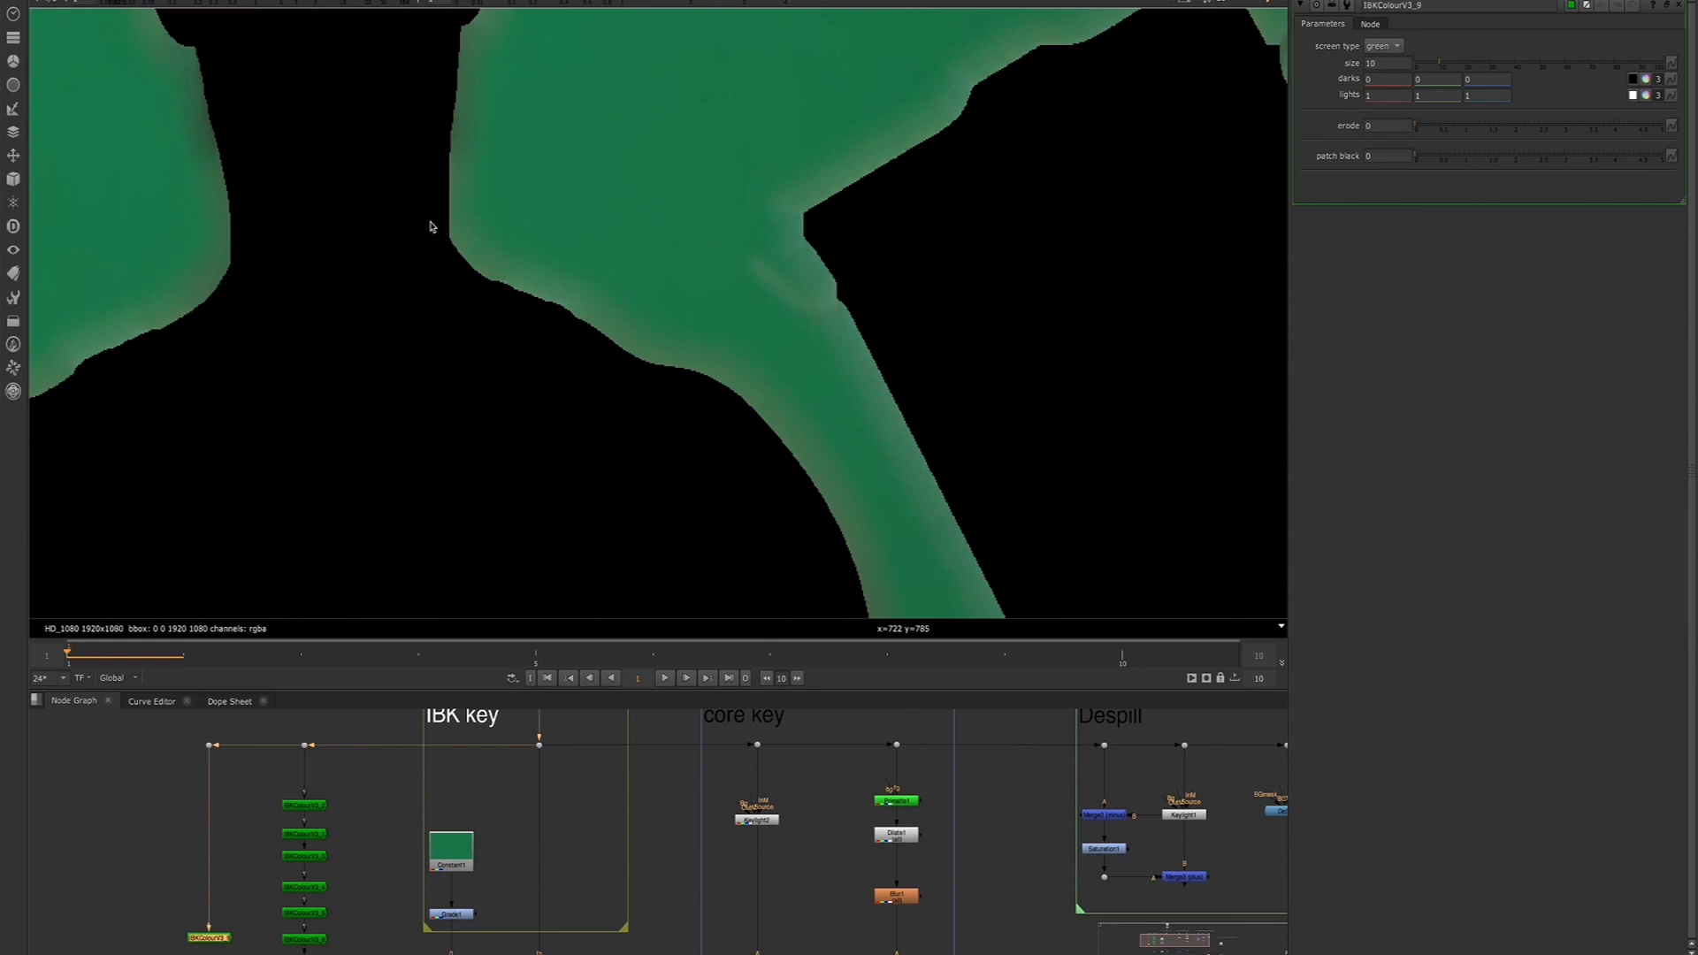
scroll(566, 320, "down", 3)
scroll(504, 330, "down", 3)
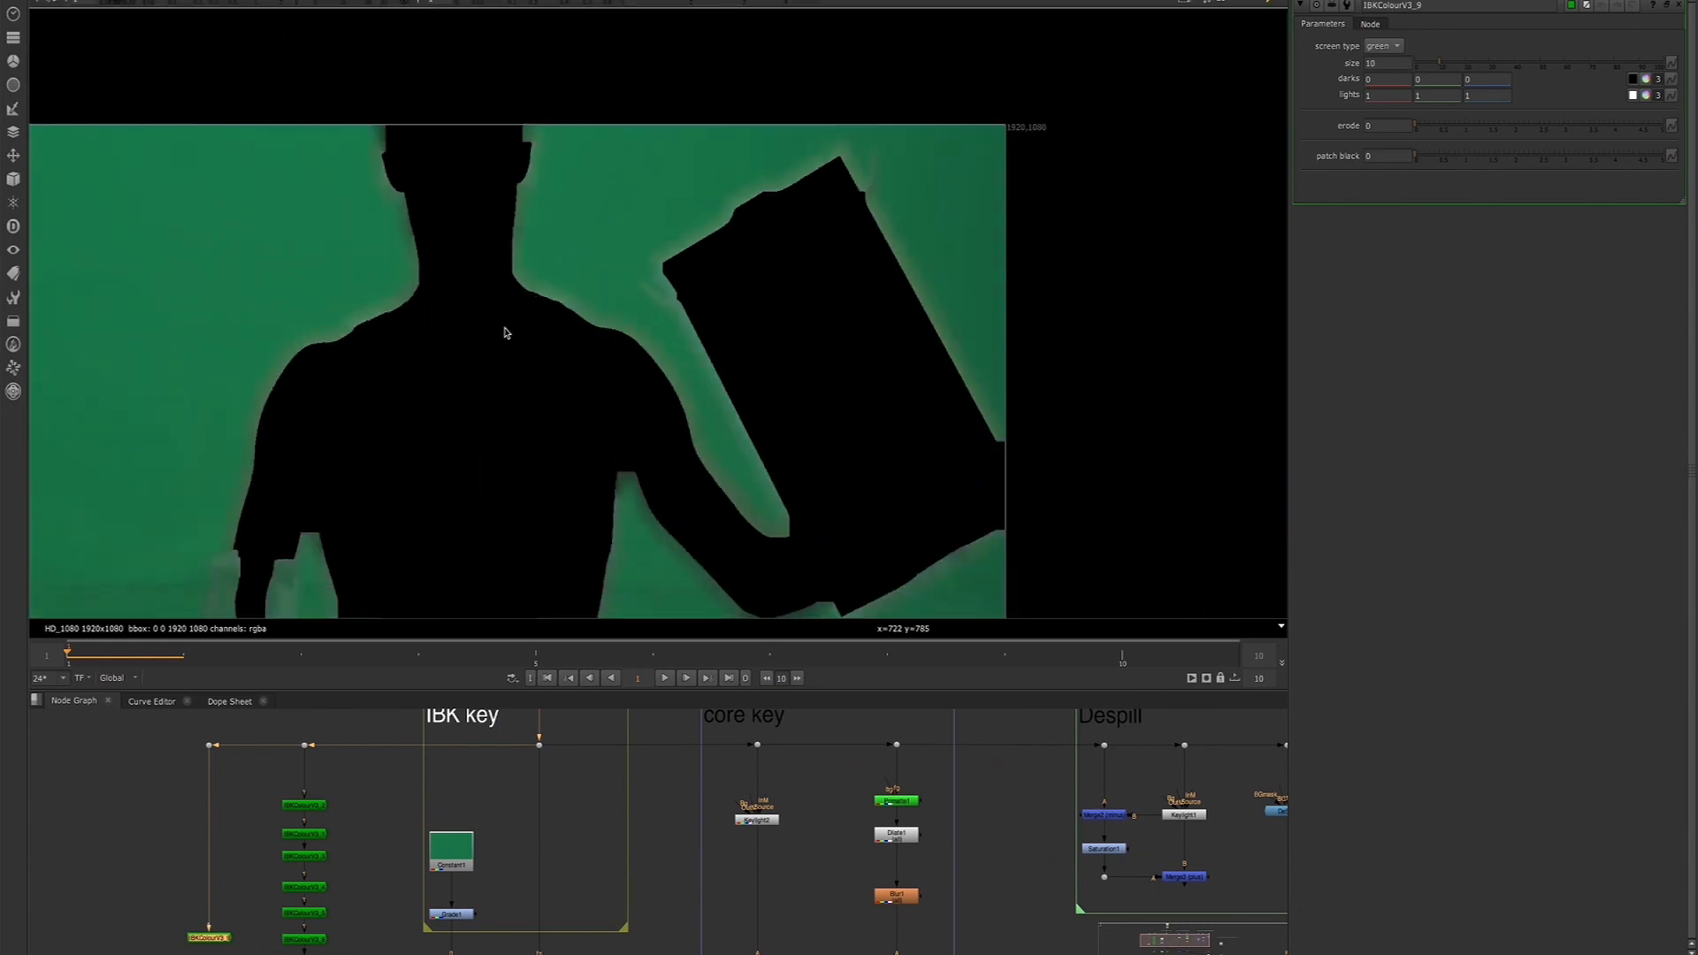
scroll(581, 284, "up", 1)
scroll(518, 354, "down", 1)
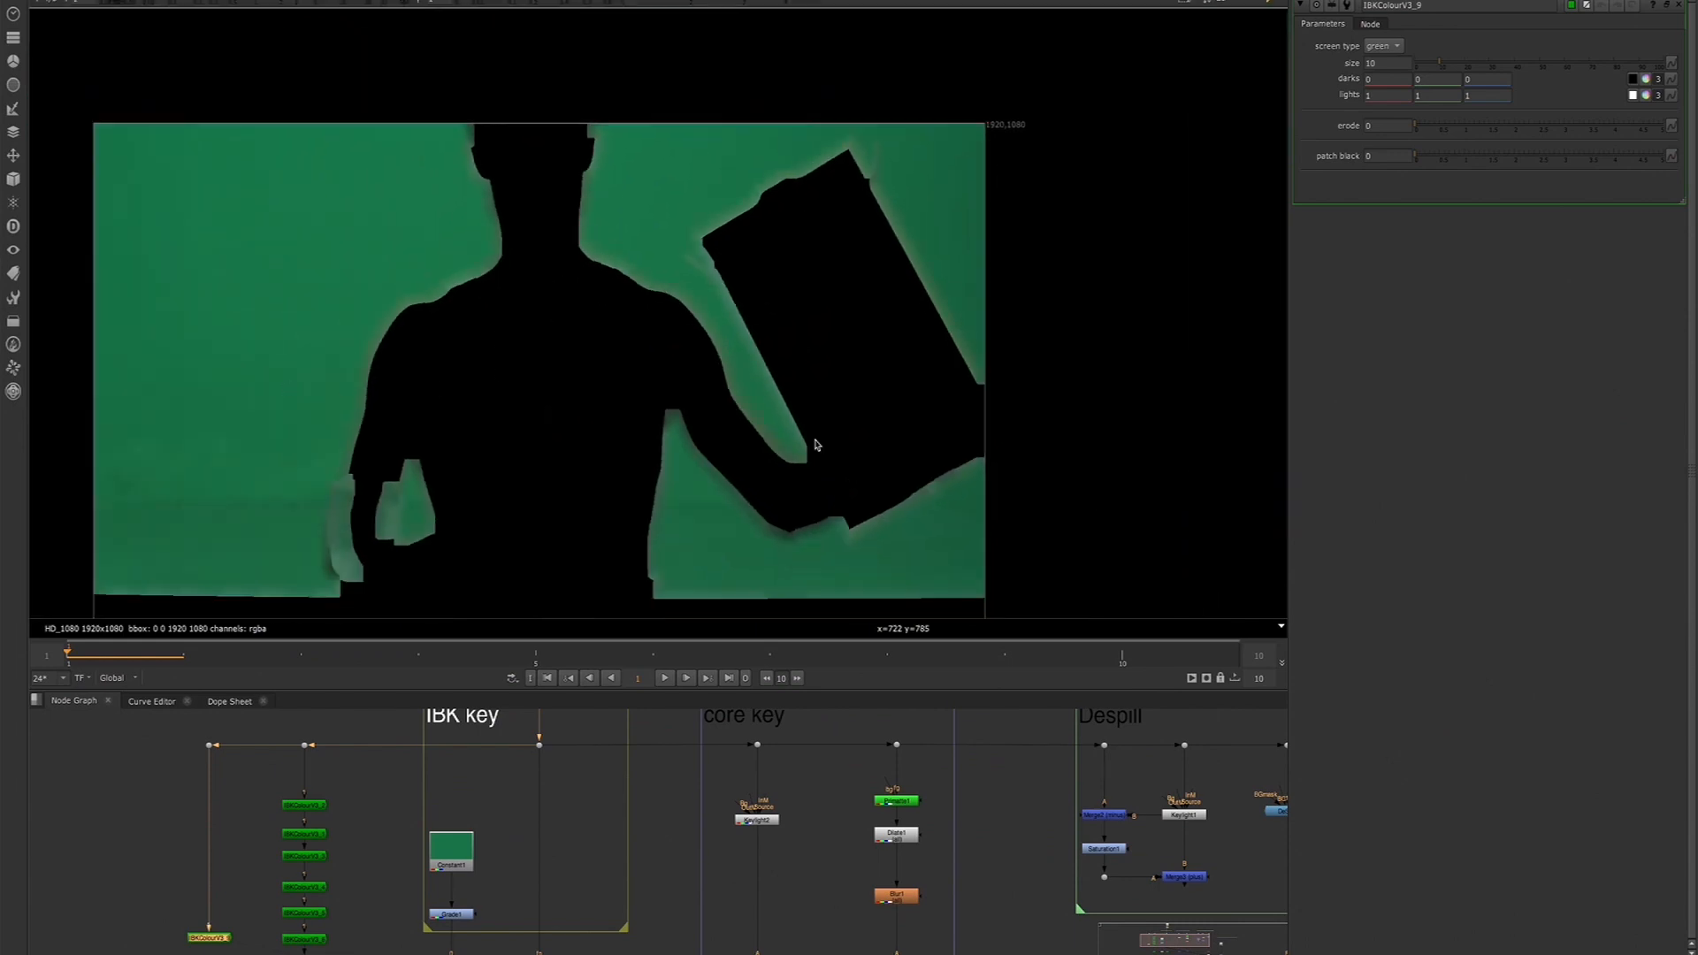
Set the new IBKColour node's size to 5
double_click(1371, 62)
type("5")
scroll(738, 240, "up", 2)
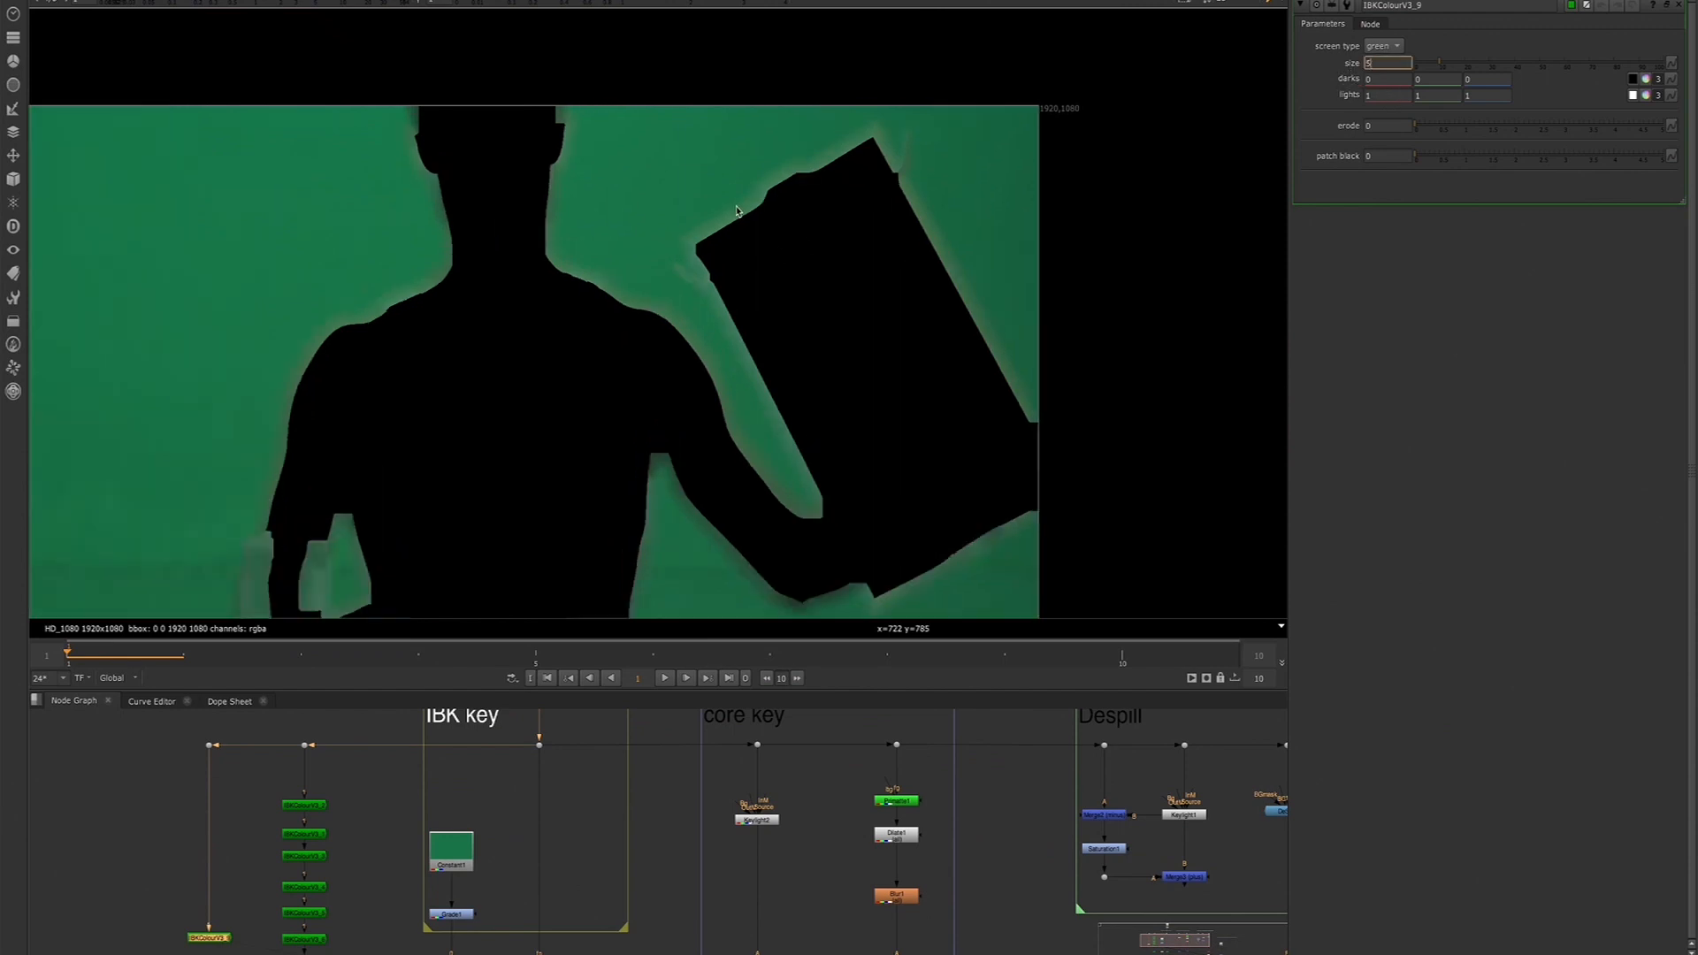
key("Return")
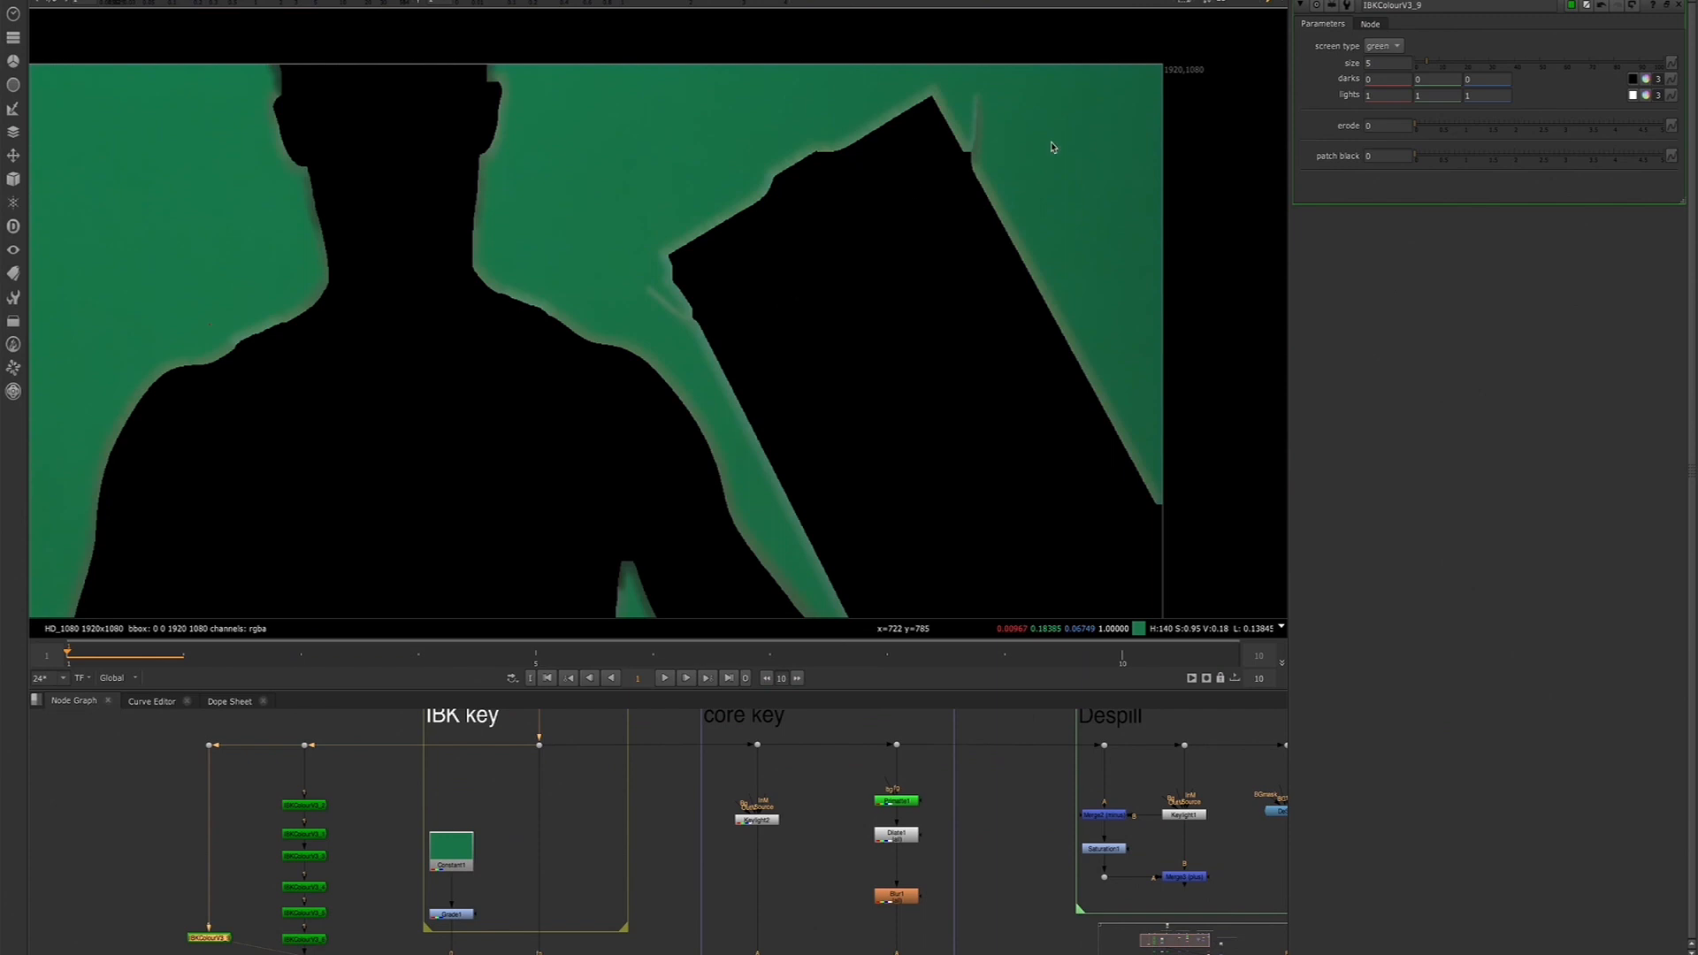
Set the new IBKColour node's size to 0 and inspect the cereal box edges up close
double_click(1370, 65)
type("0")
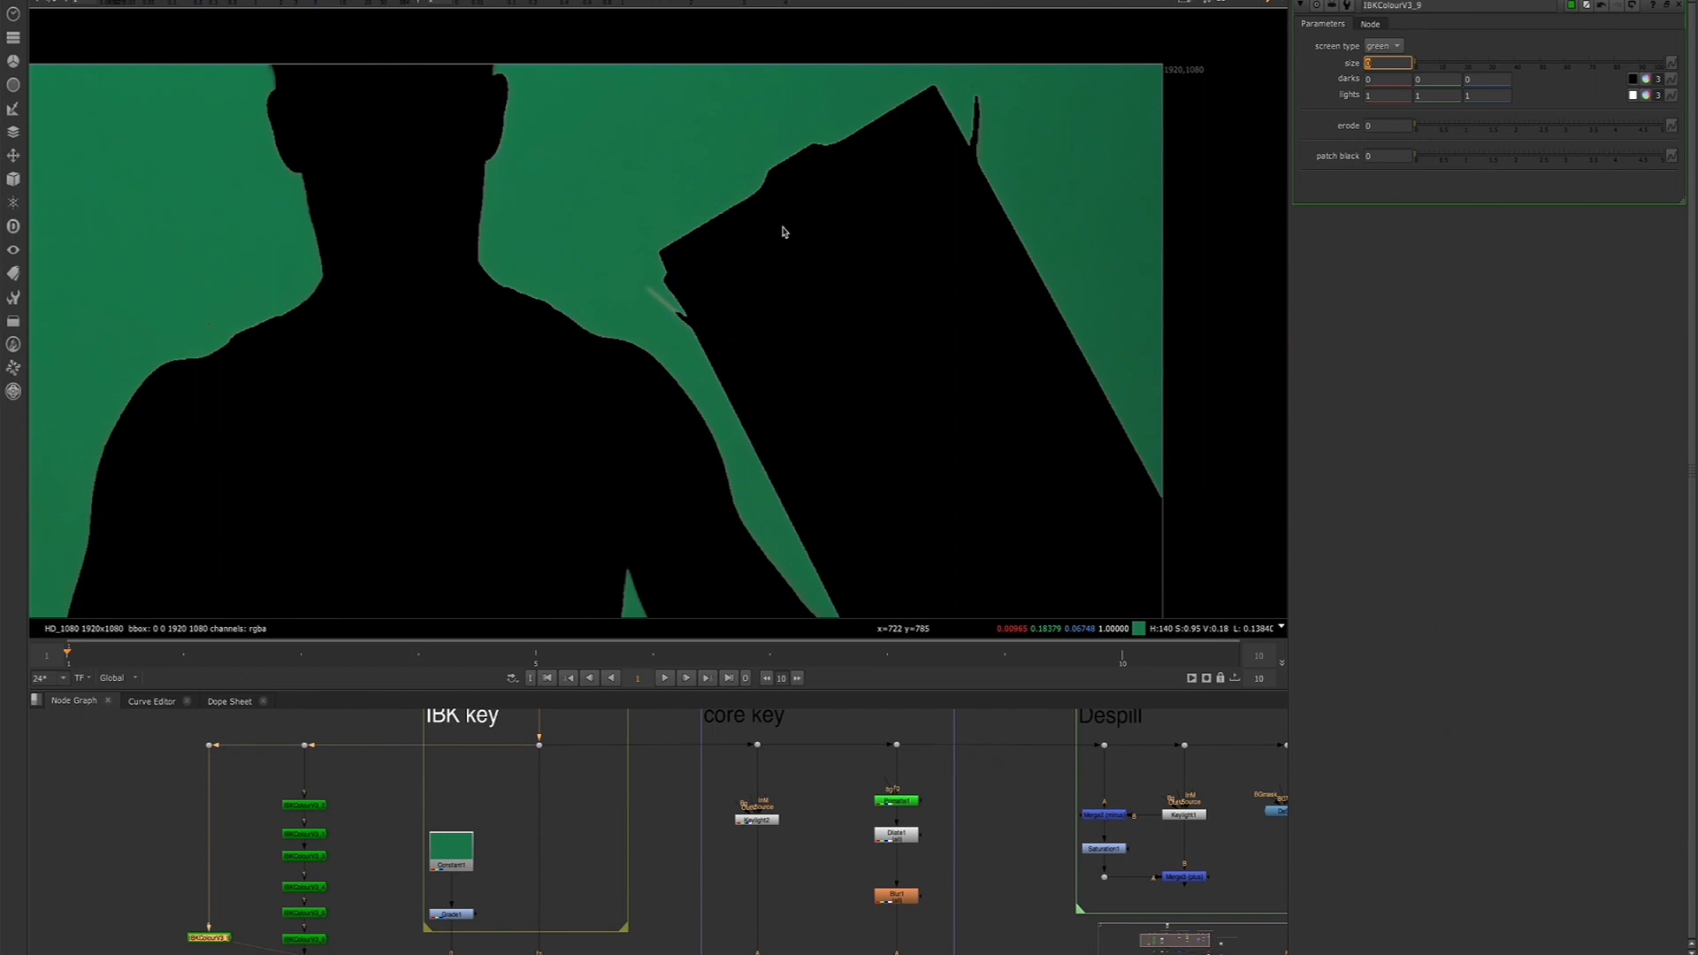
scroll(934, 95, "up", 2)
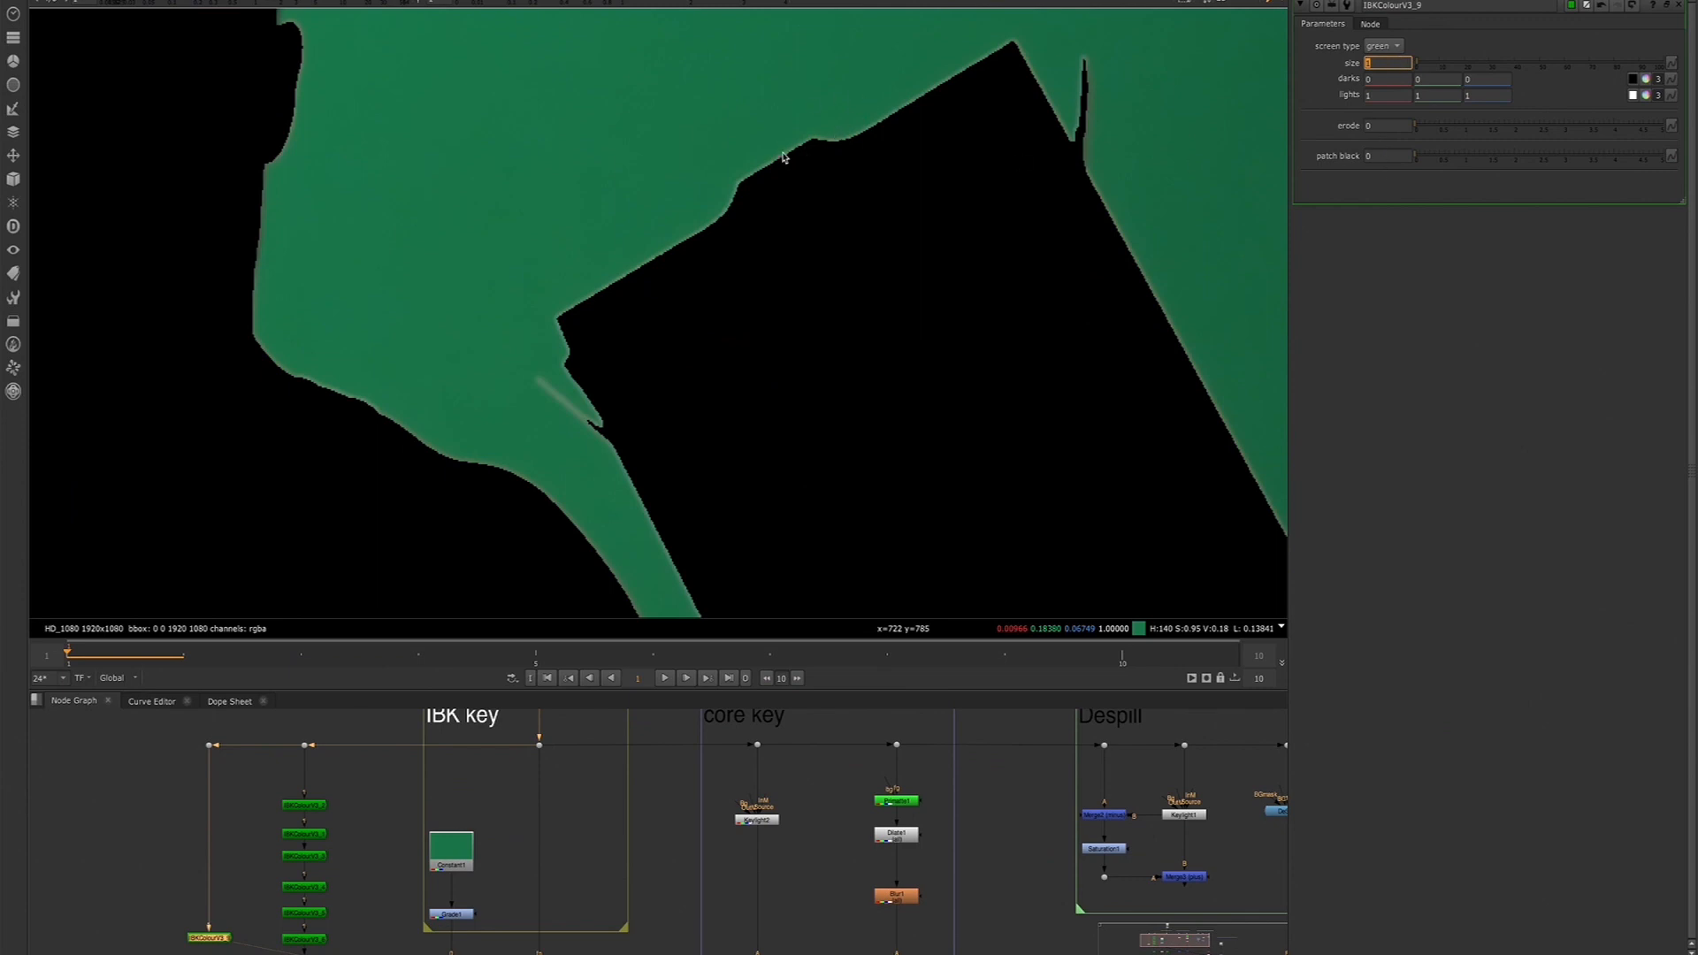
scroll(643, 285, "up", 2)
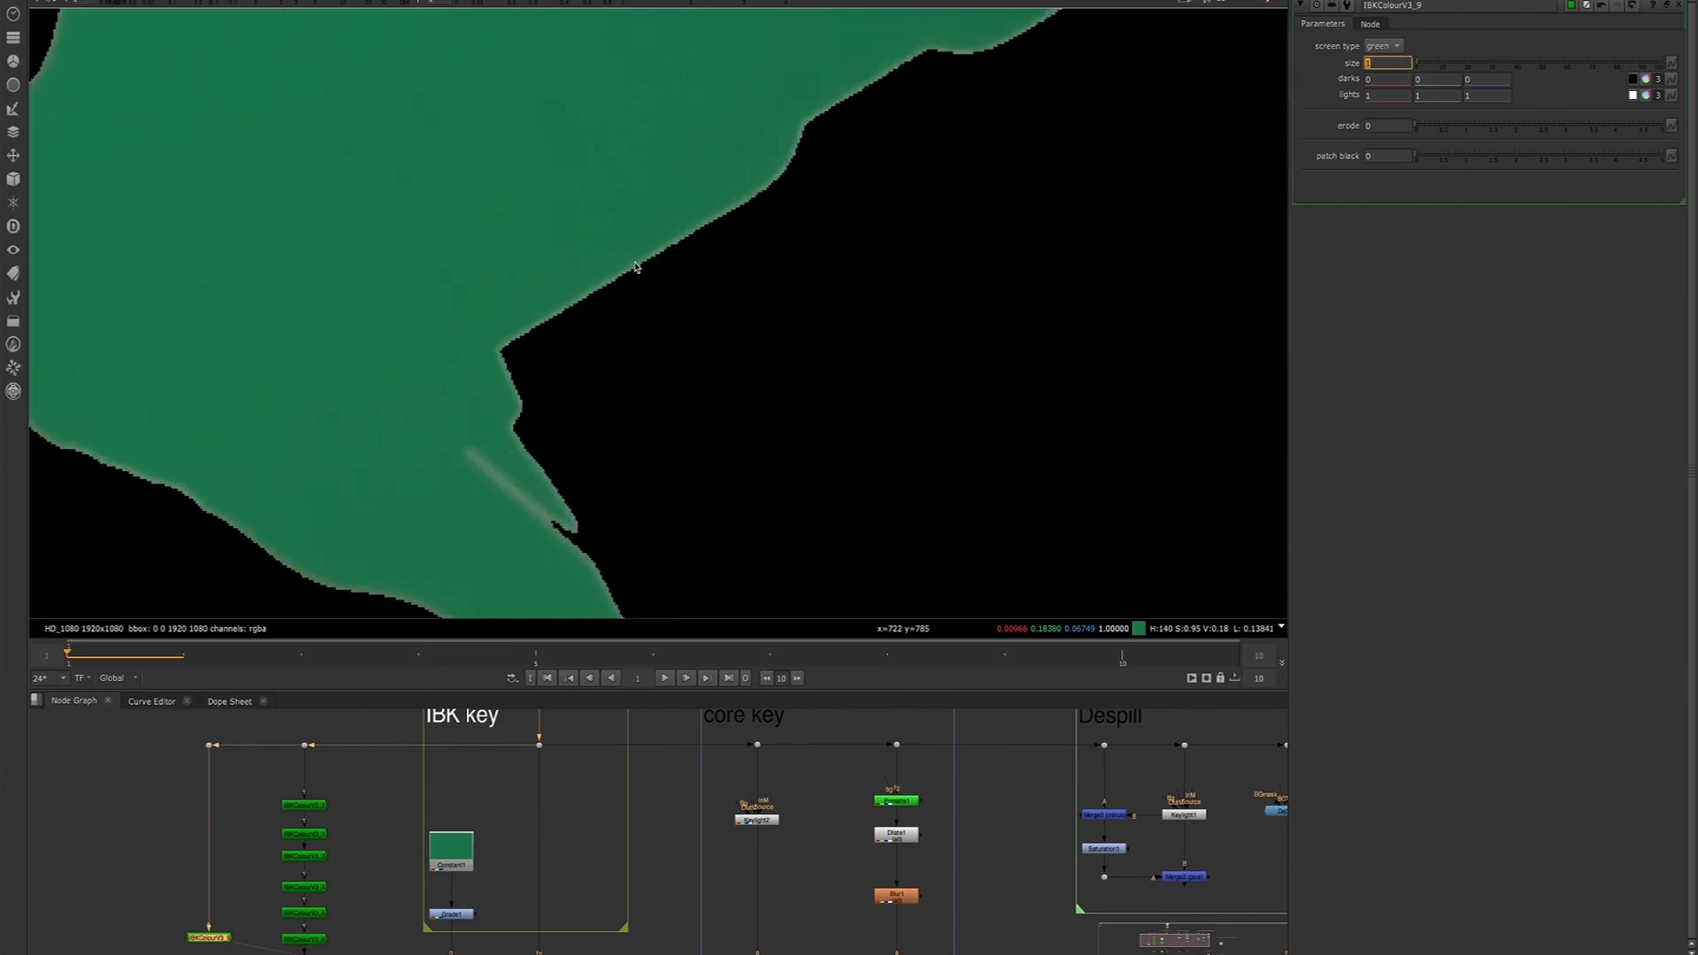
Raise the new IBKColour node's size one step at a time to compare the fringe along the cereal box edges
key("Down")
key("Up")
key("Up")
key("Up")
key("Up")
key("Up")
key("Up")
key("Up")
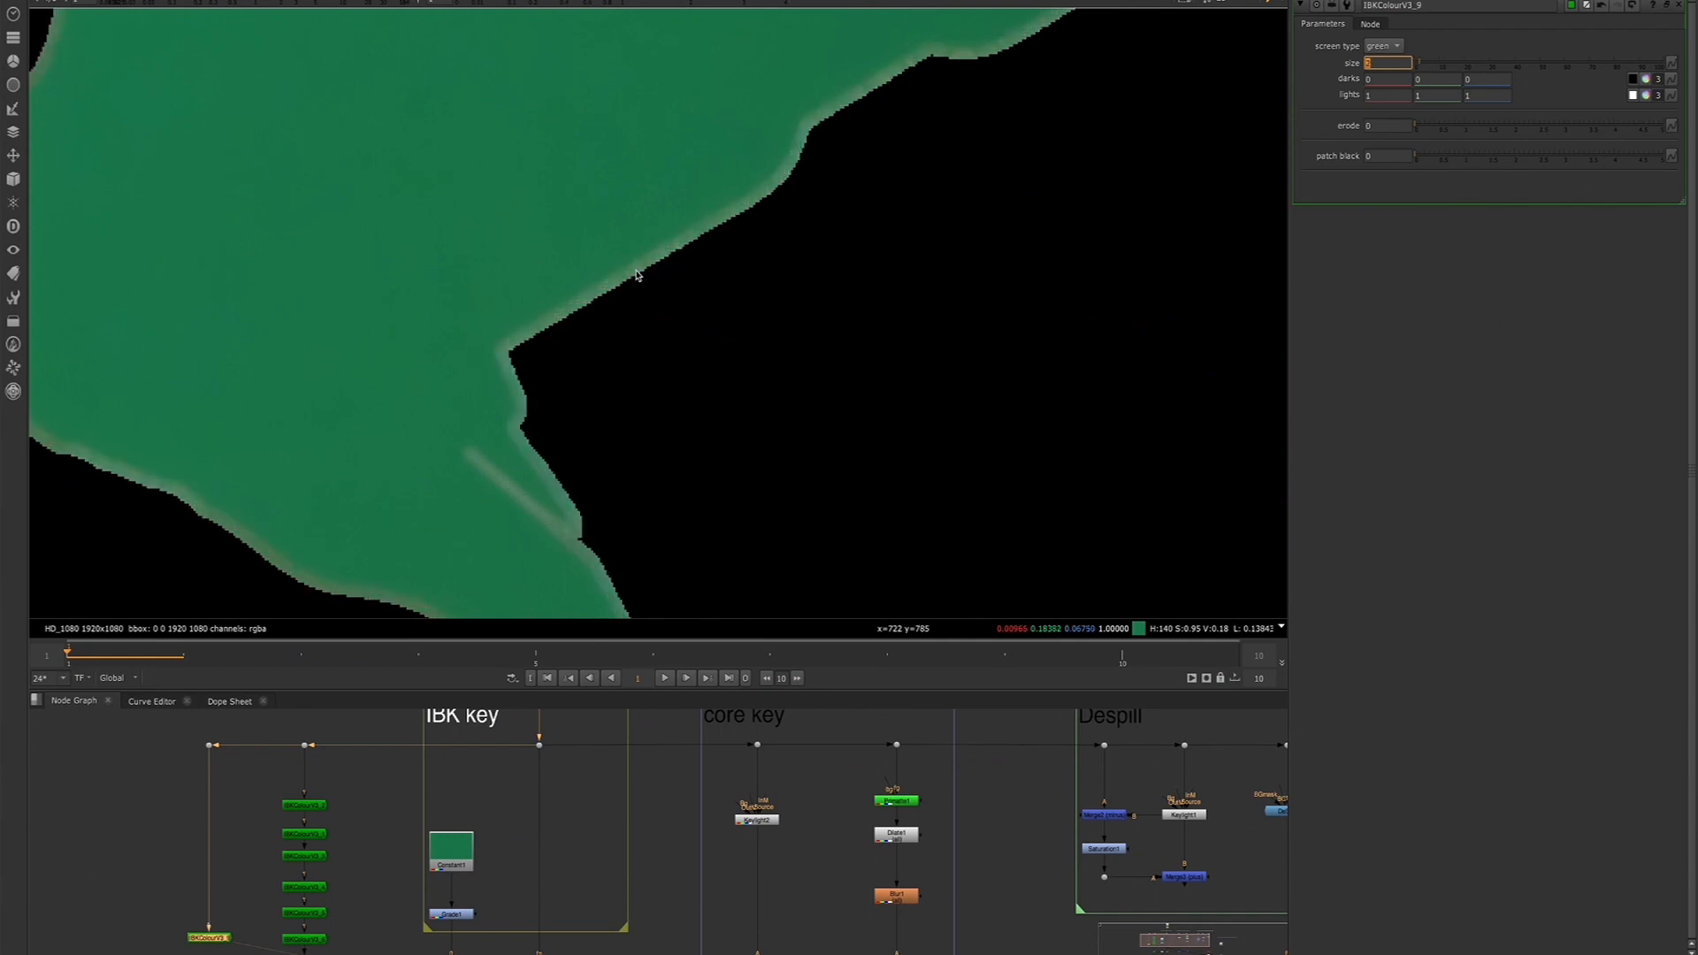
key("Up")
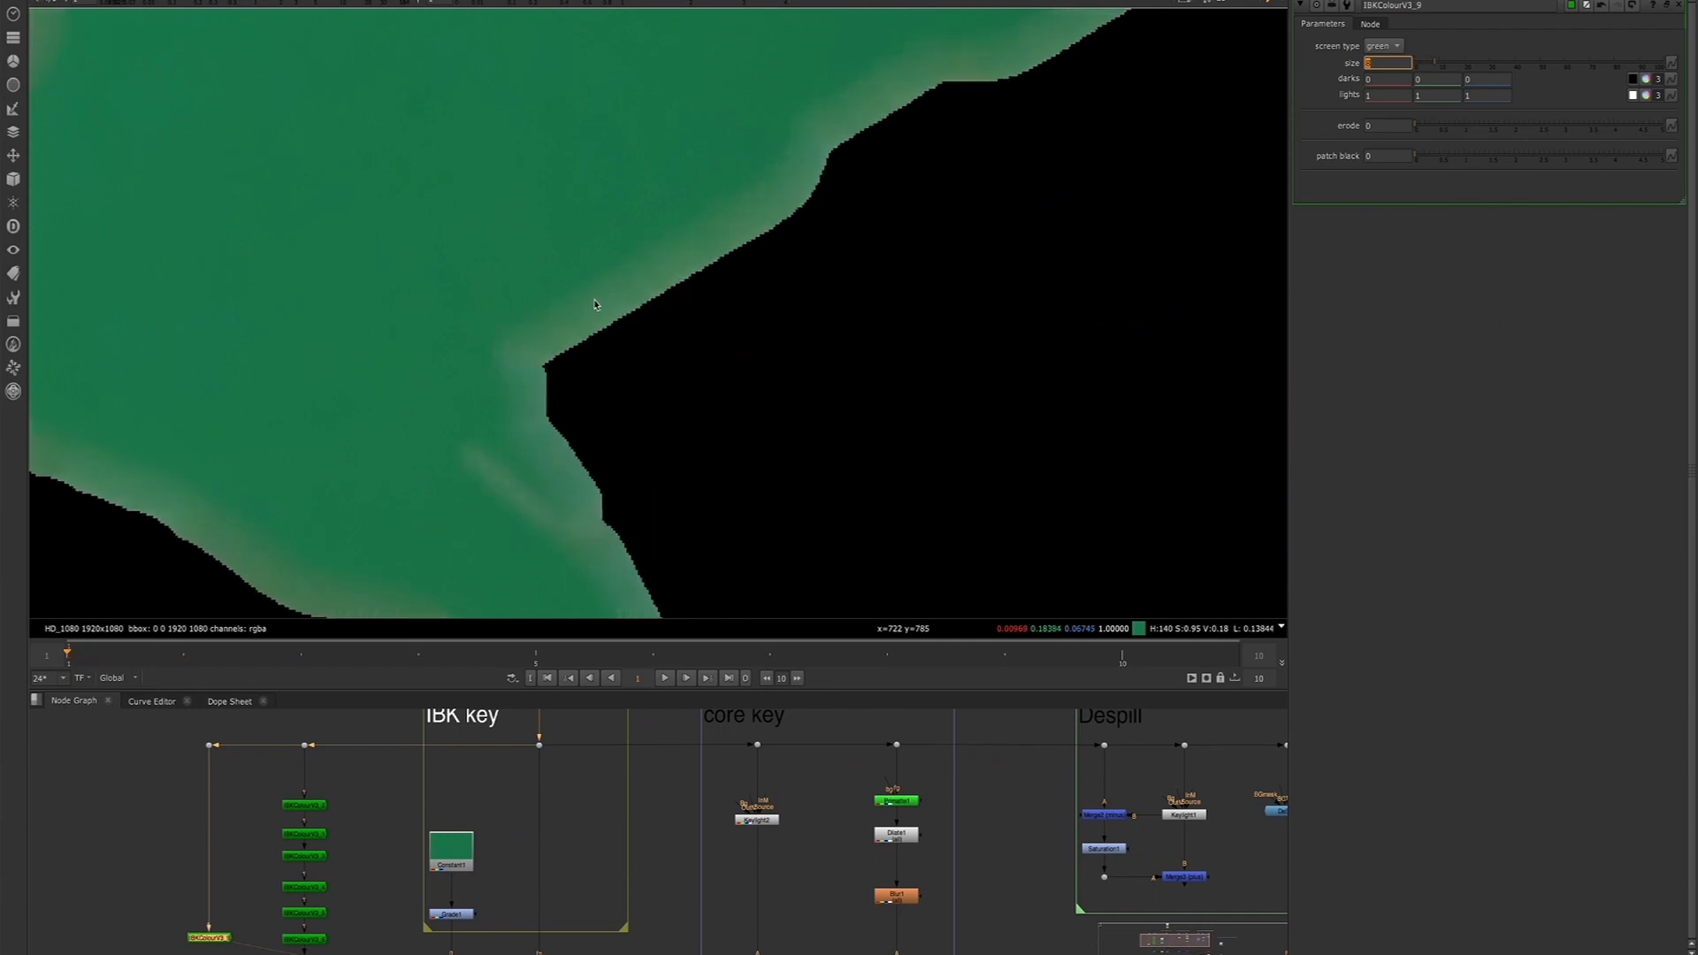
left_click_drag(587, 133, 389, 278)
Set the new IBKColour node's size to 3 and inspect the edges around the cereal box
left_click(1369, 63)
key("Down")
key("Down")
key("Down")
key("Down")
key("Down")
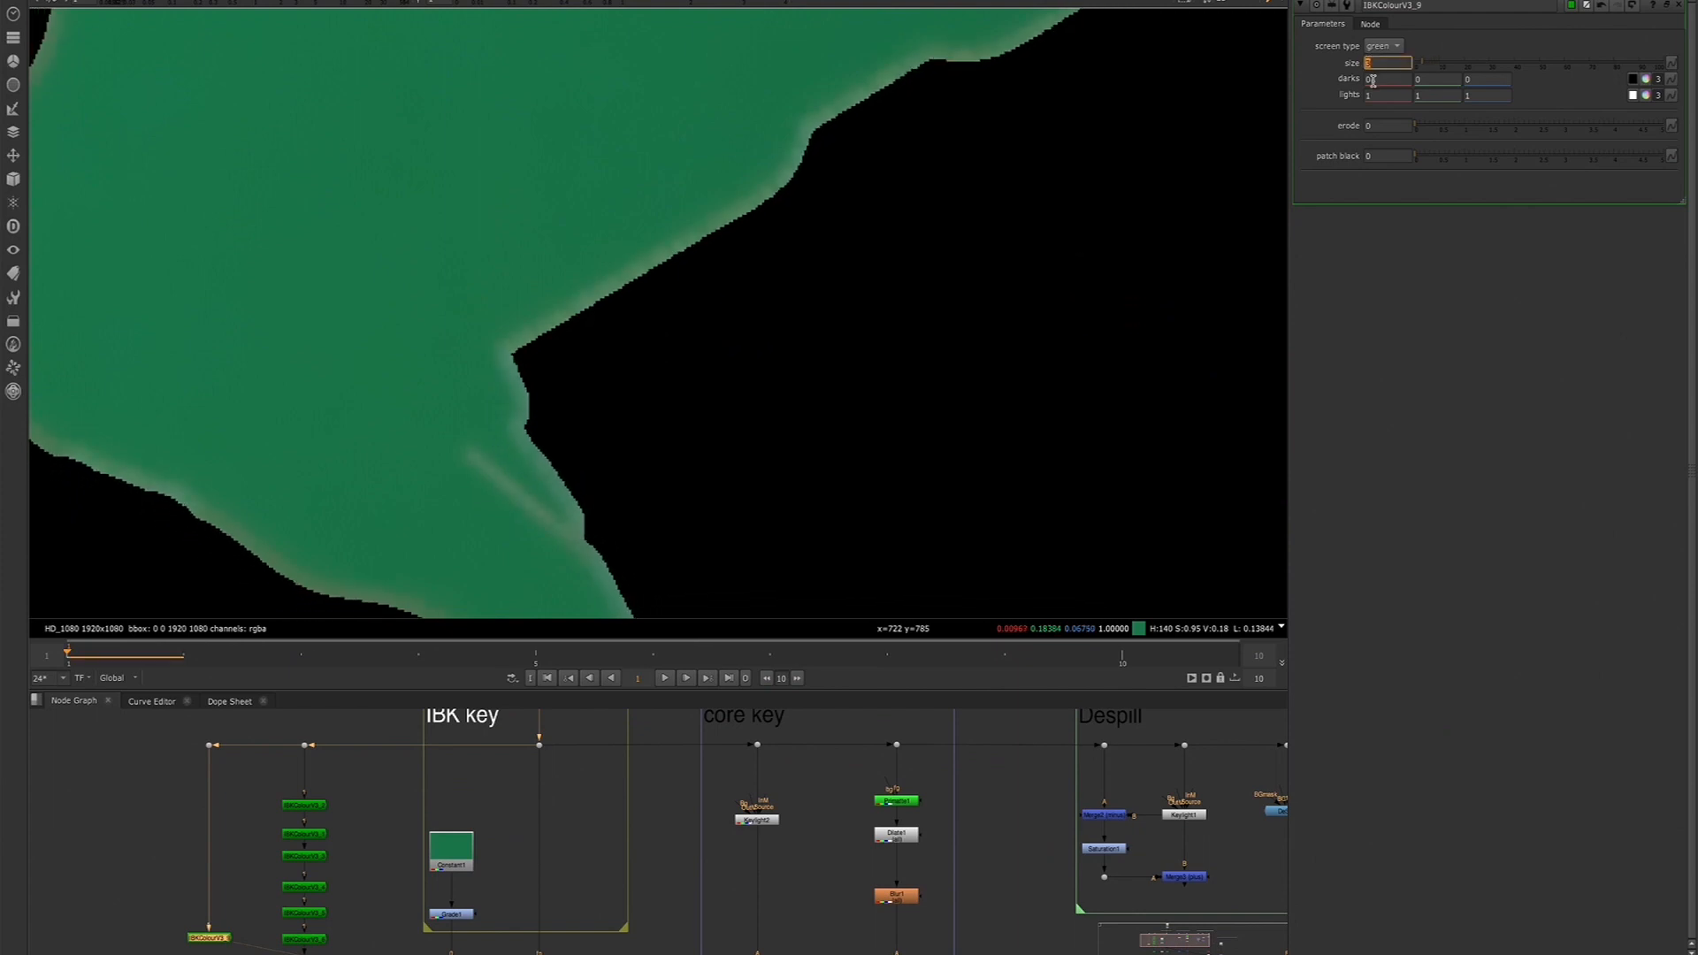
scroll(604, 282, "down", 2)
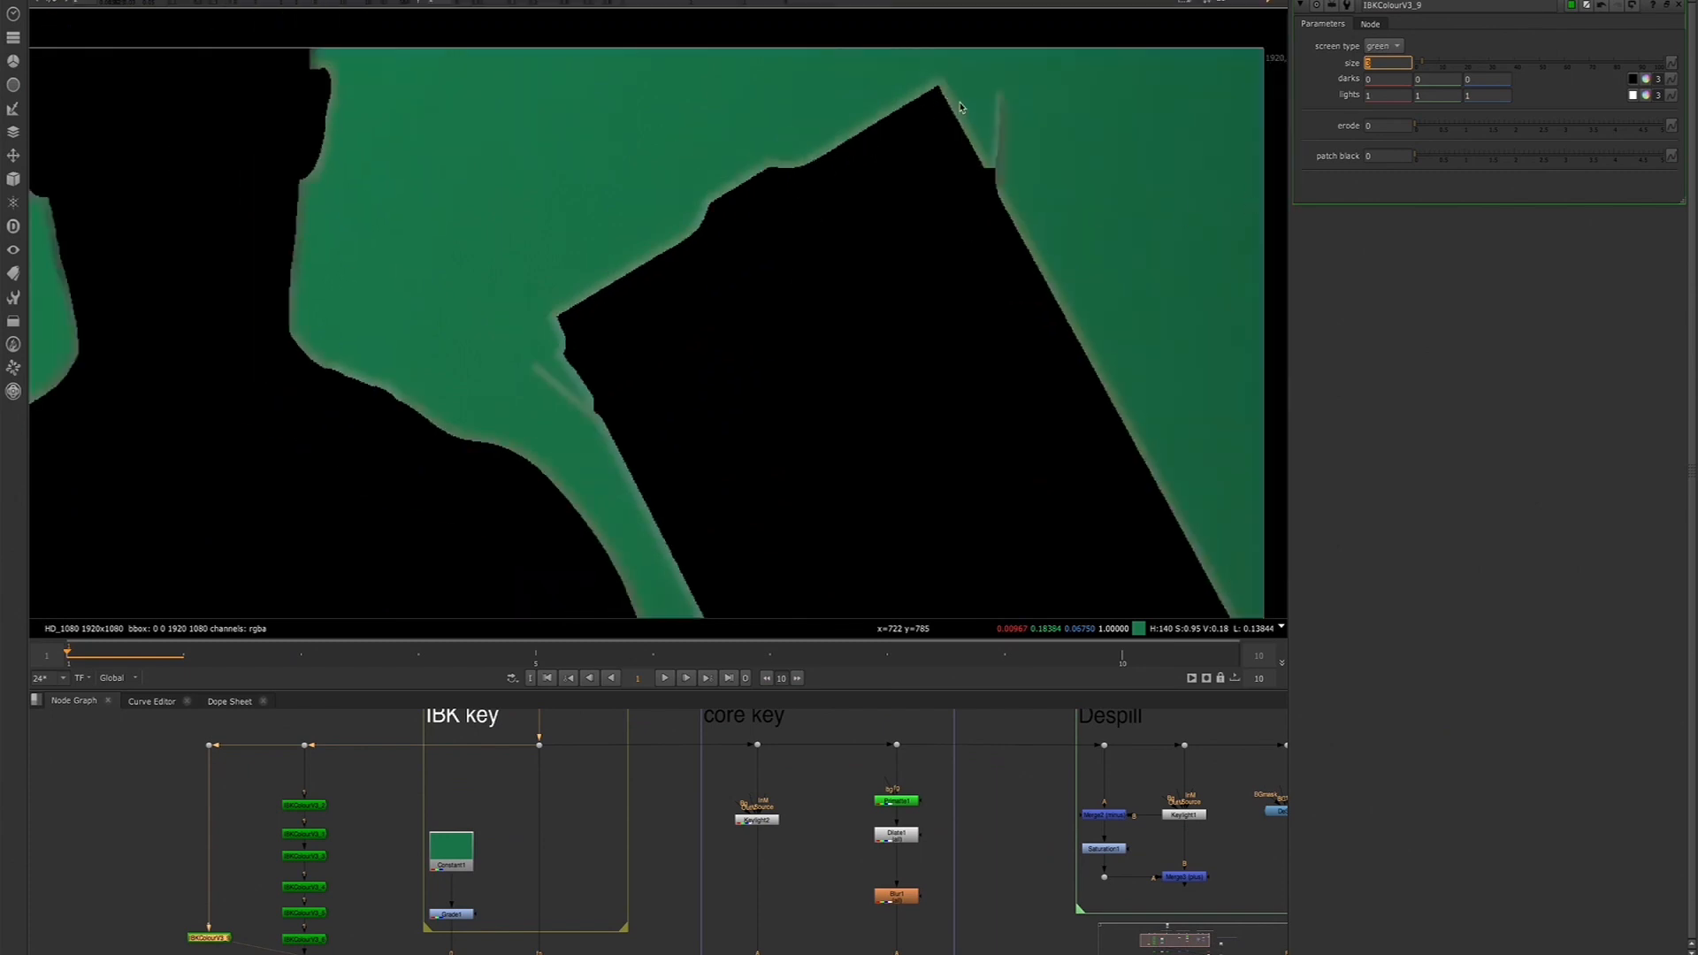
scroll(961, 108, "up", 3)
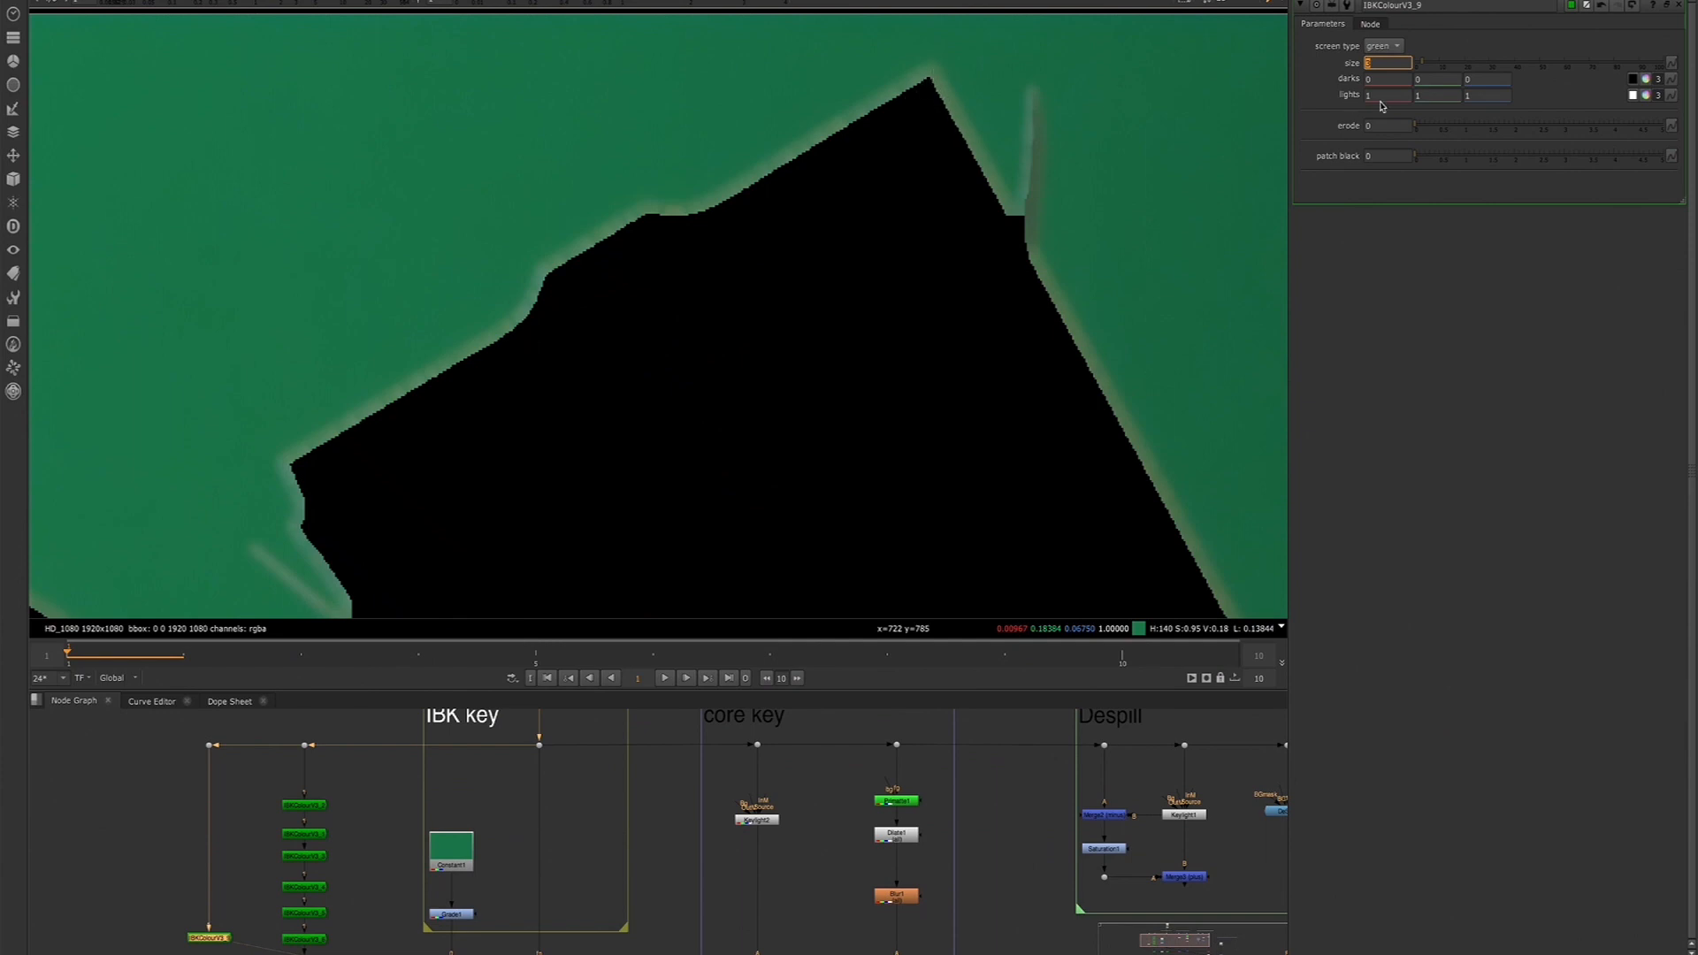
Set the green channel of the new IBKColour node's lights to 0.55
left_click(1414, 95)
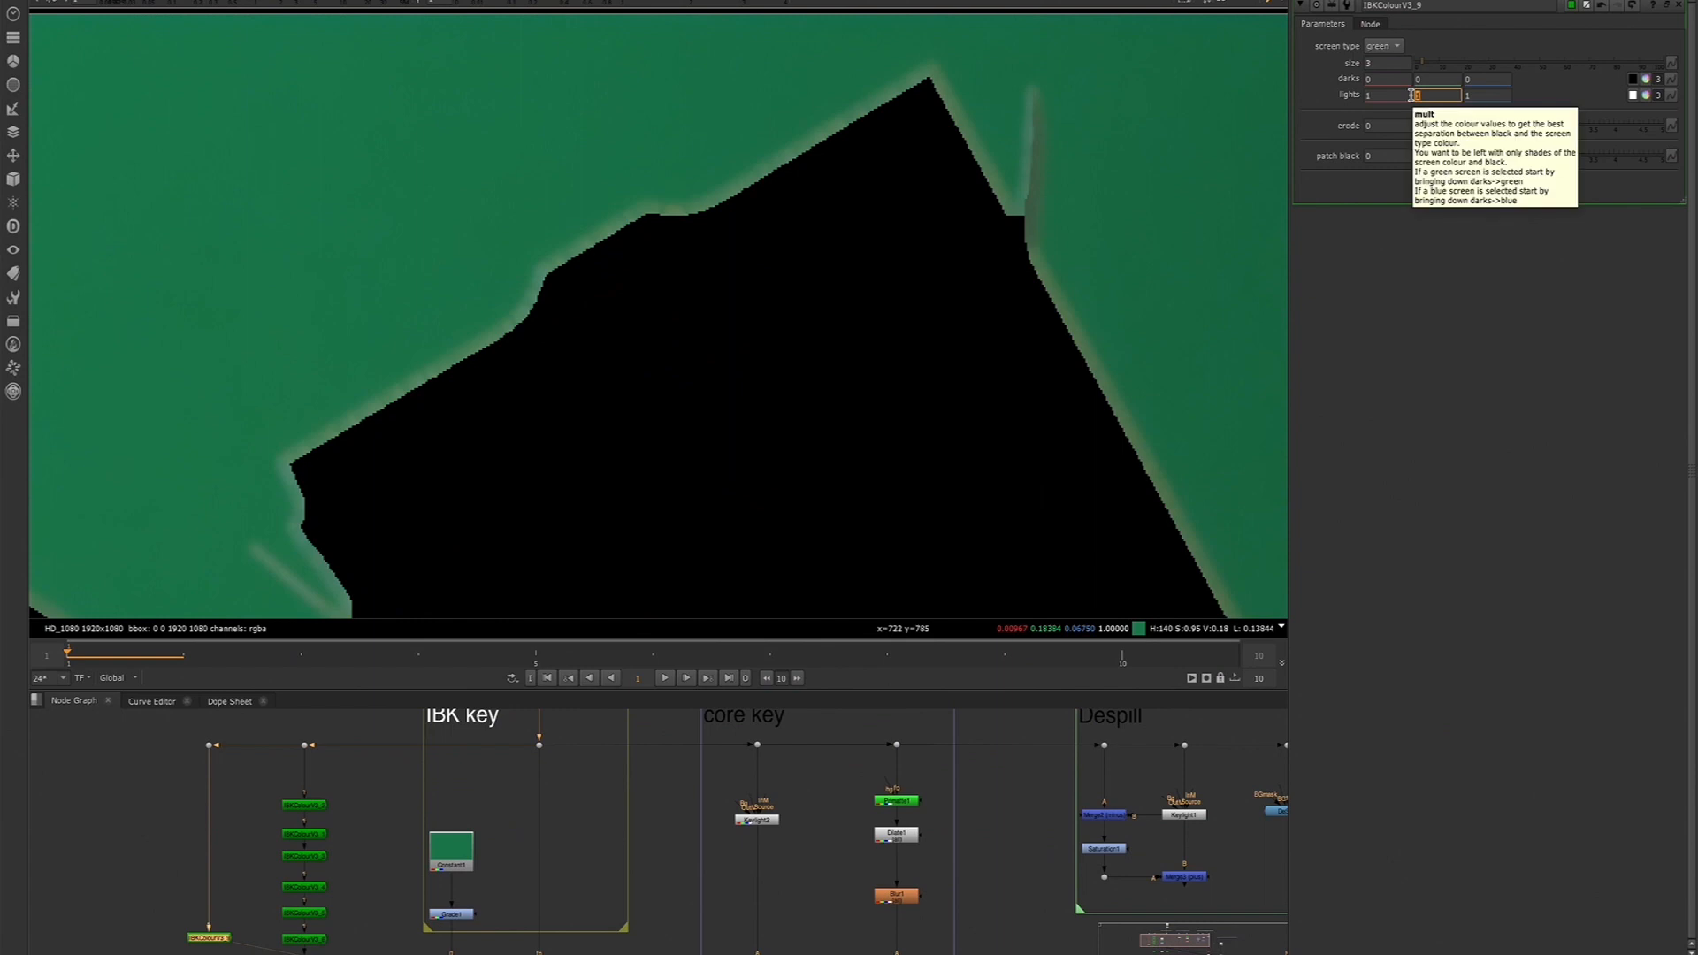
key("BackSpace")
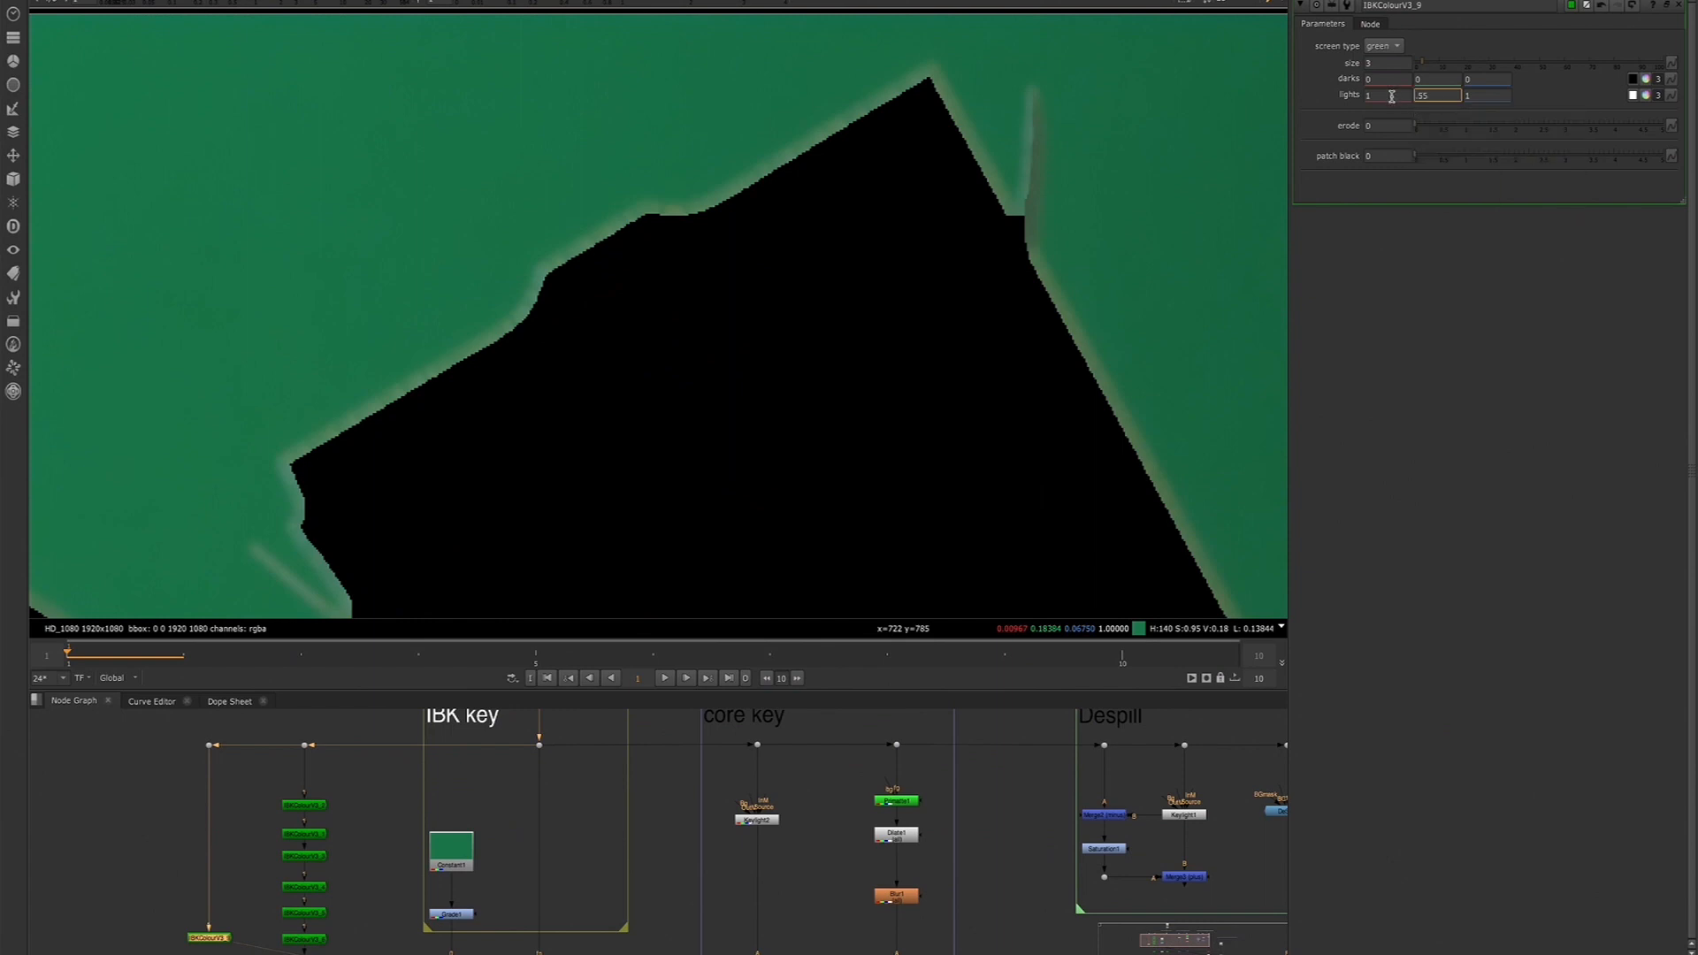
type(".55")
left_click(1392, 95)
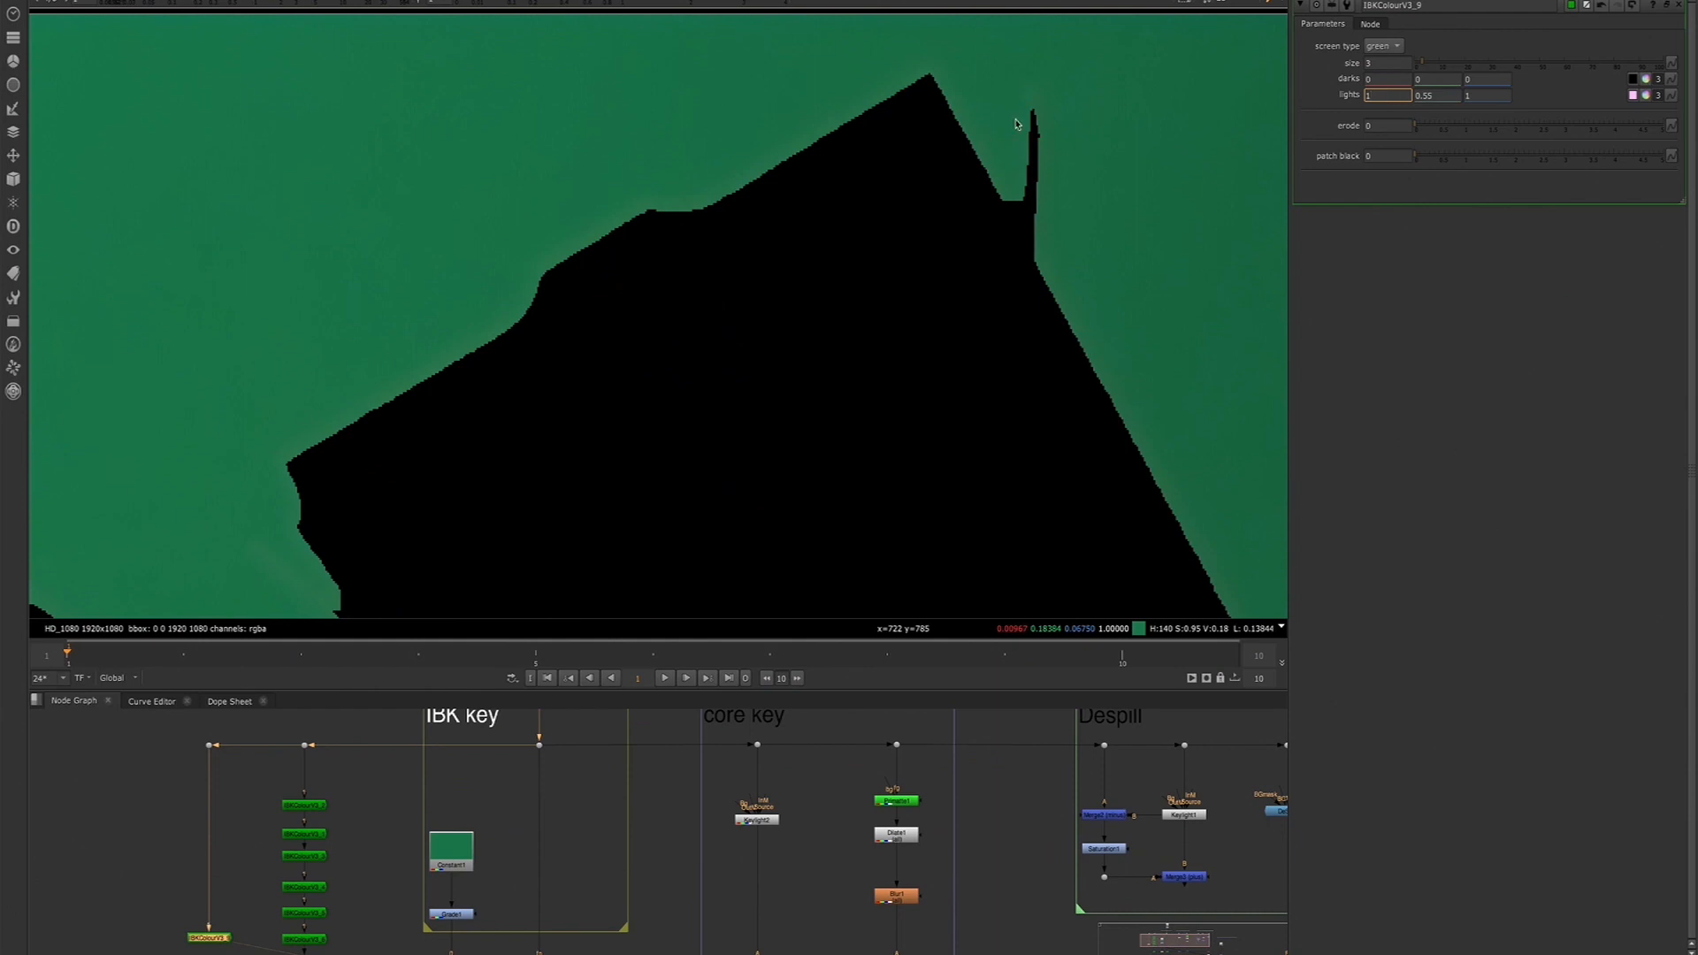
Examine the remaining edge fringe around the cereal box, neck, shoulders and arms up close in the IBKColour output
scroll(902, 156, "down", 1)
scroll(209, 341, "down", 3)
middle_click_drag(294, 333, 569, 270)
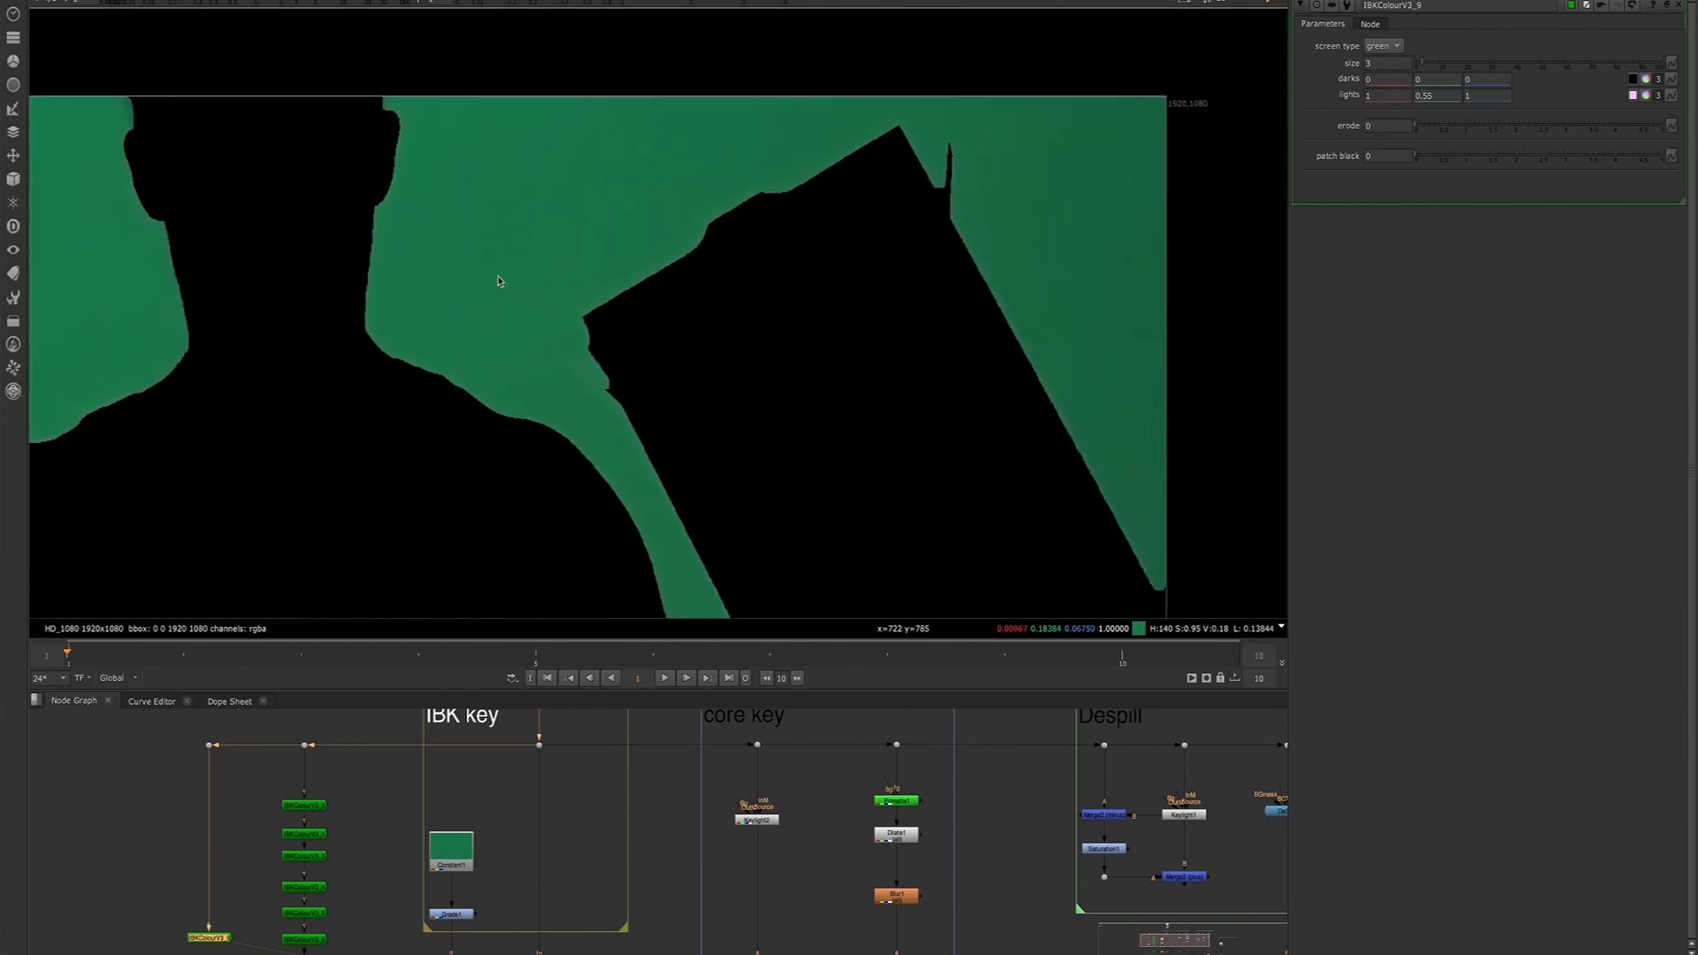
scroll(277, 318, "up", 2)
scroll(416, 167, "up", 1)
scroll(466, 208, "up", 2)
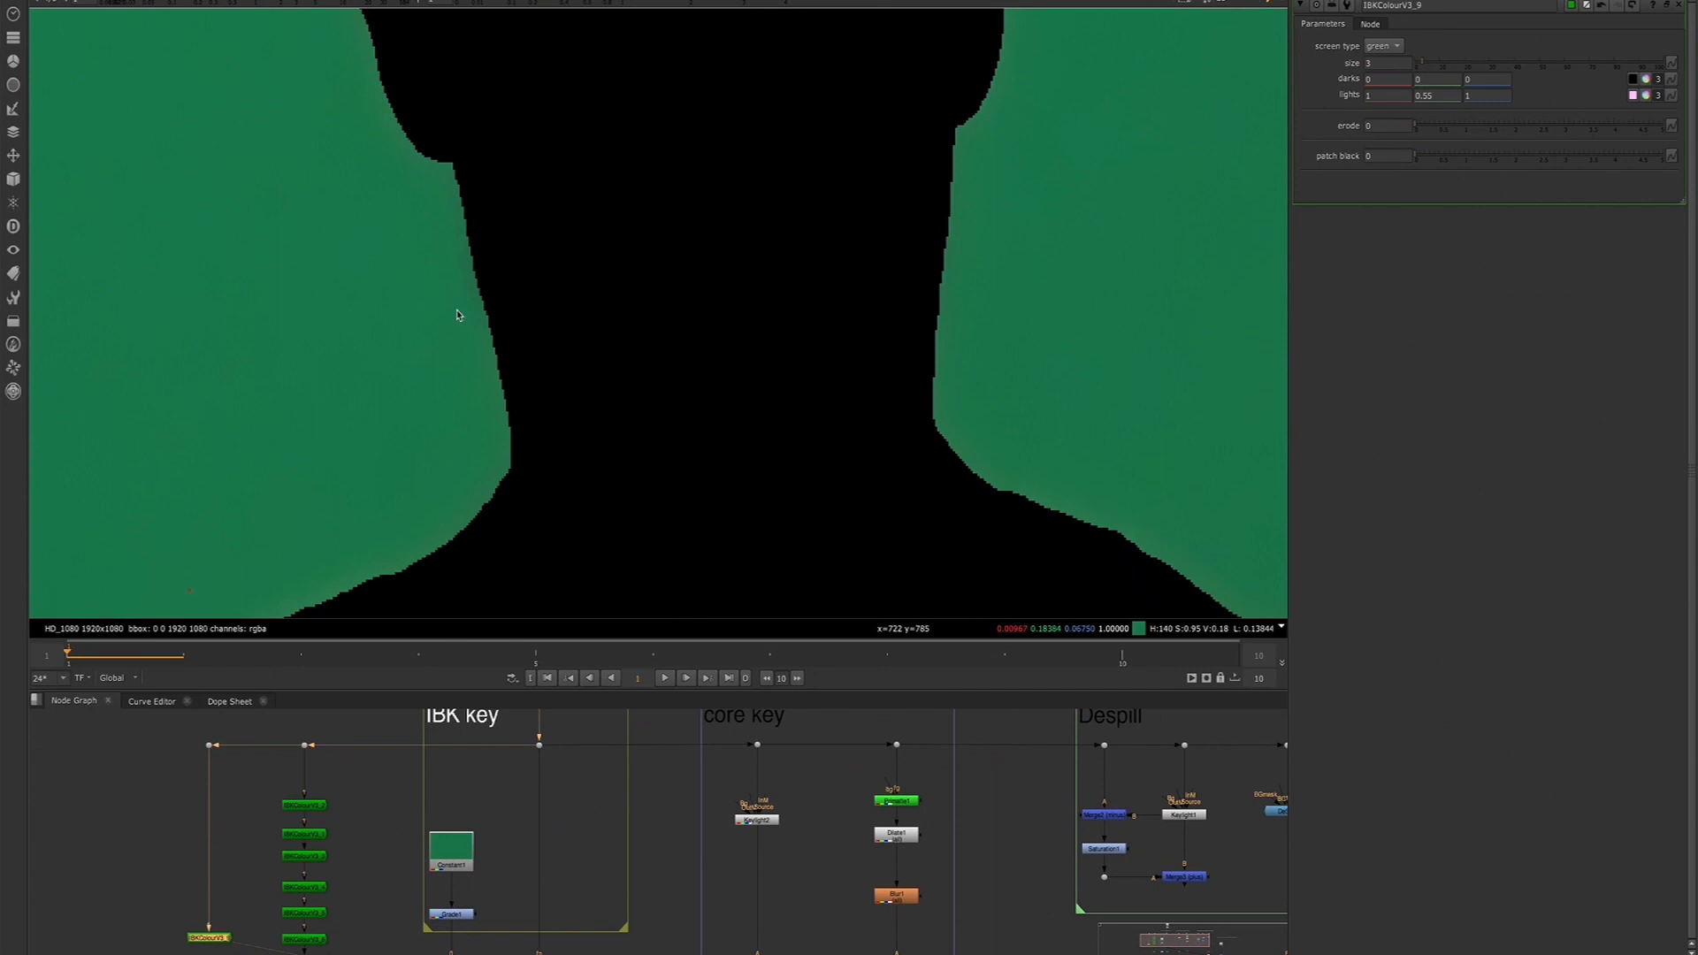
scroll(449, 375, "down", 3)
scroll(403, 270, "down", 2)
middle_click_drag(432, 390, 416, 246)
middle_click_drag(207, 456, 225, 369)
scroll(224, 425, "up", 4)
scroll(258, 371, "up", 3)
scroll(320, 230, "down", 5)
middle_click_drag(397, 154, 334, 285)
scroll(435, 130, "up", 3)
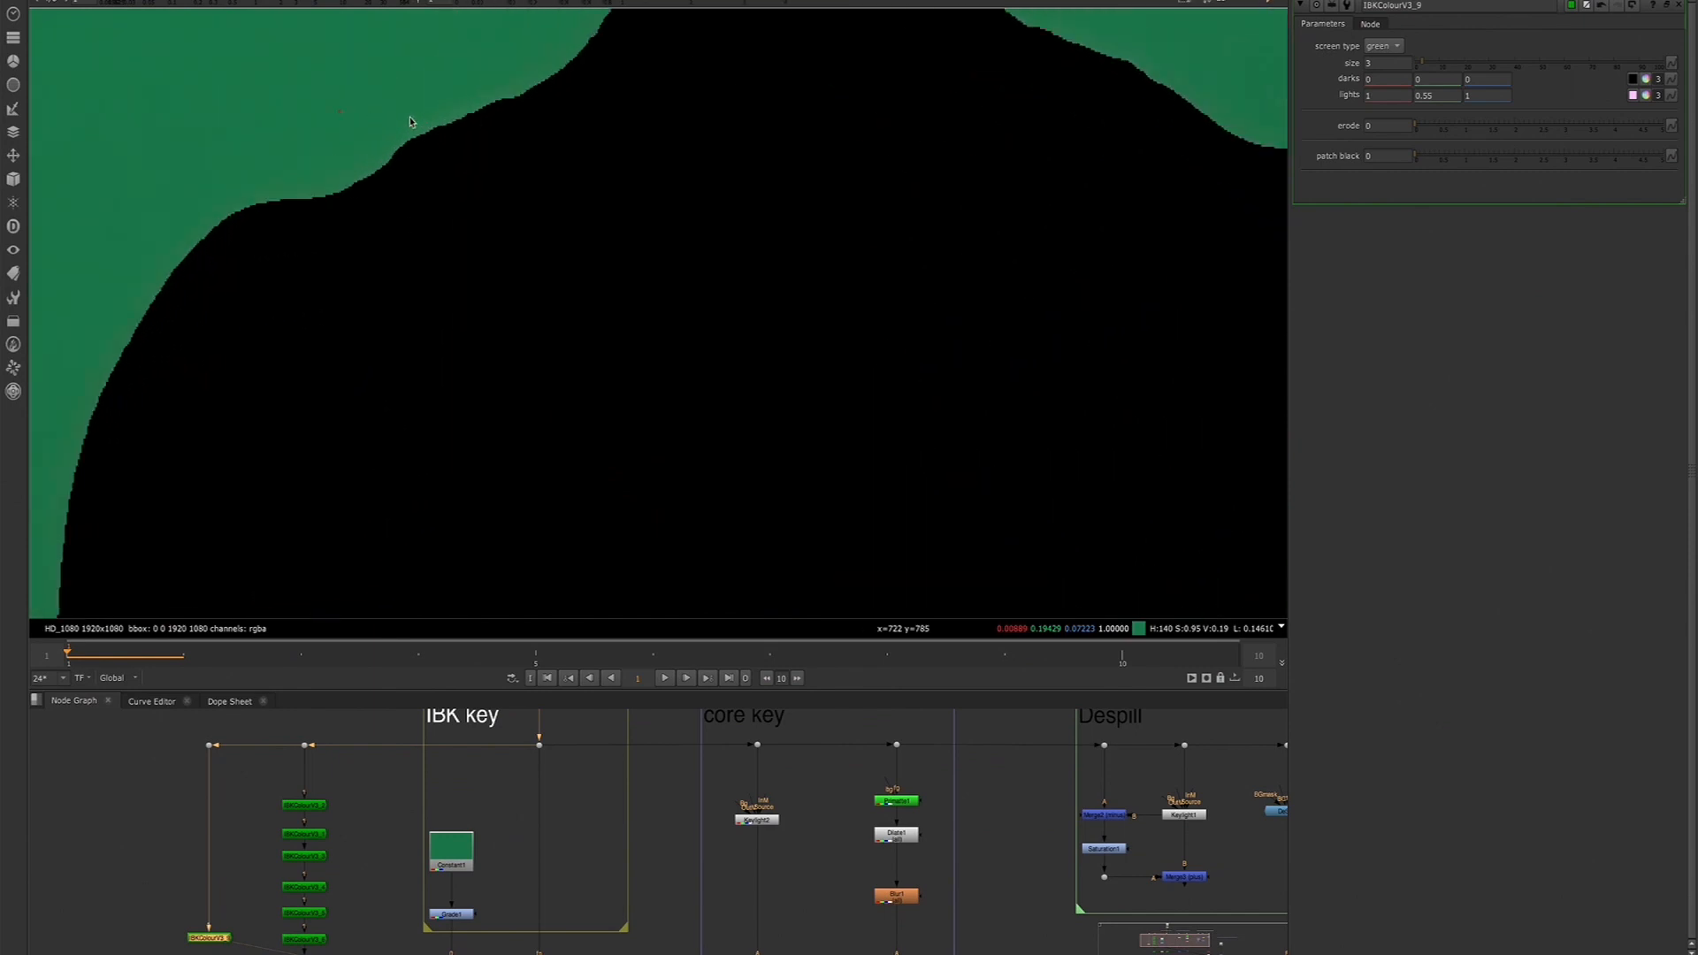
scroll(416, 190, "up", 1)
middle_click_drag(450, 212, 474, 232)
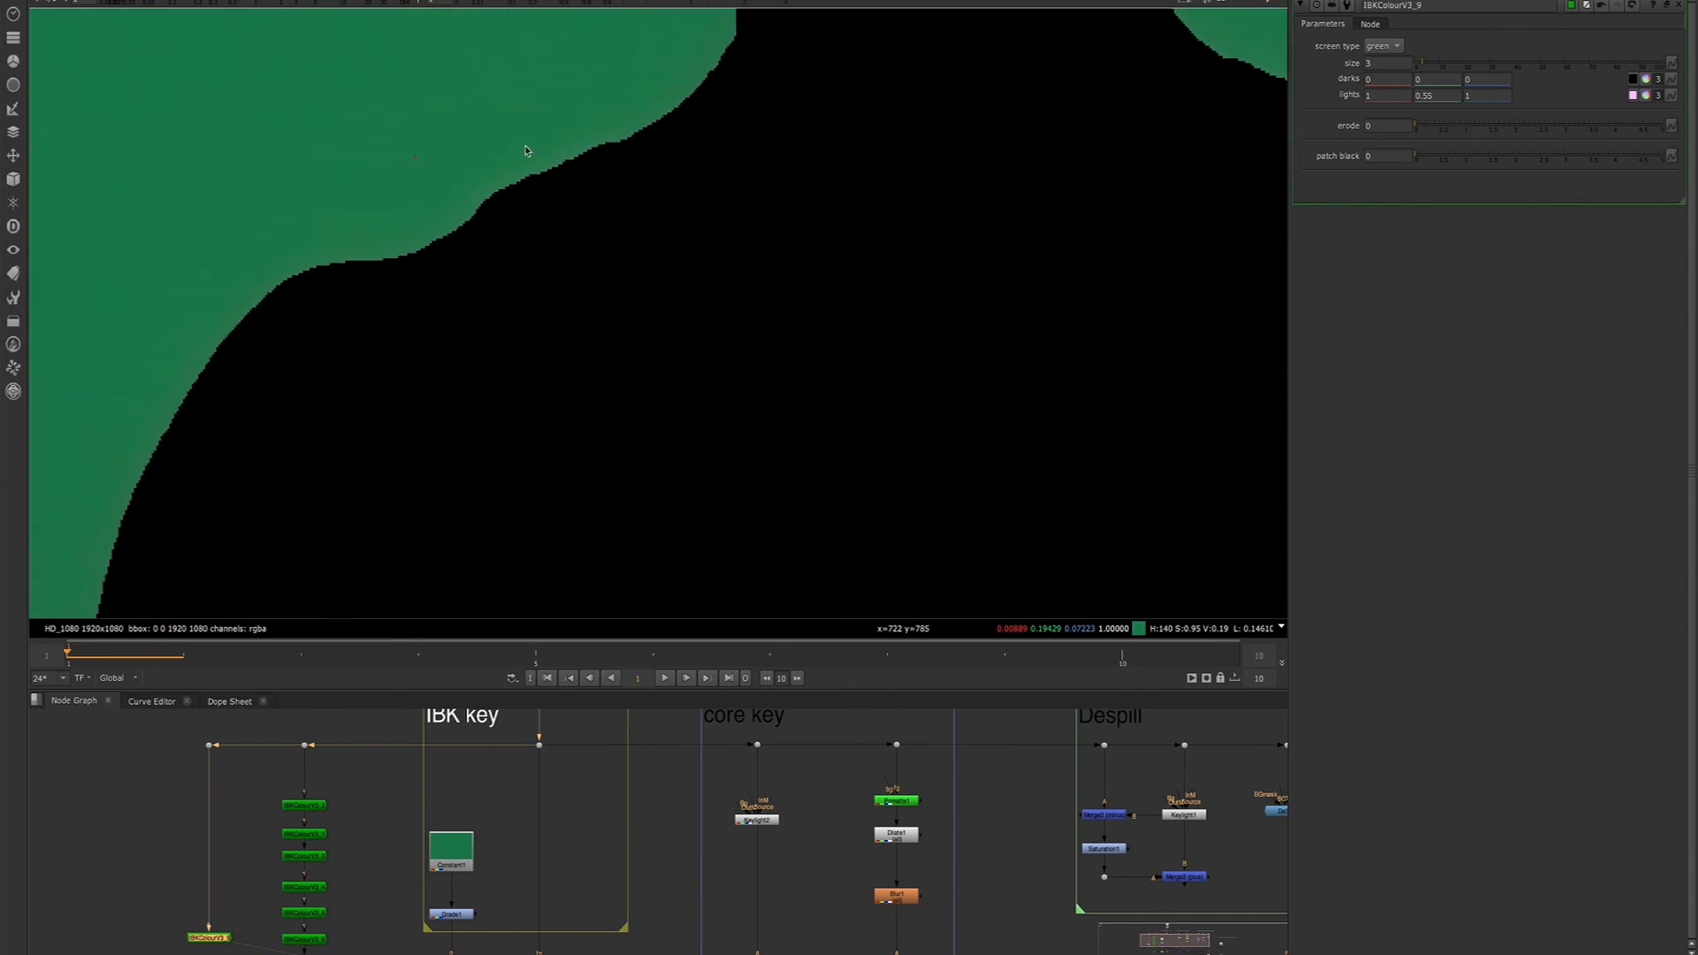
scroll(471, 296, "down", 2)
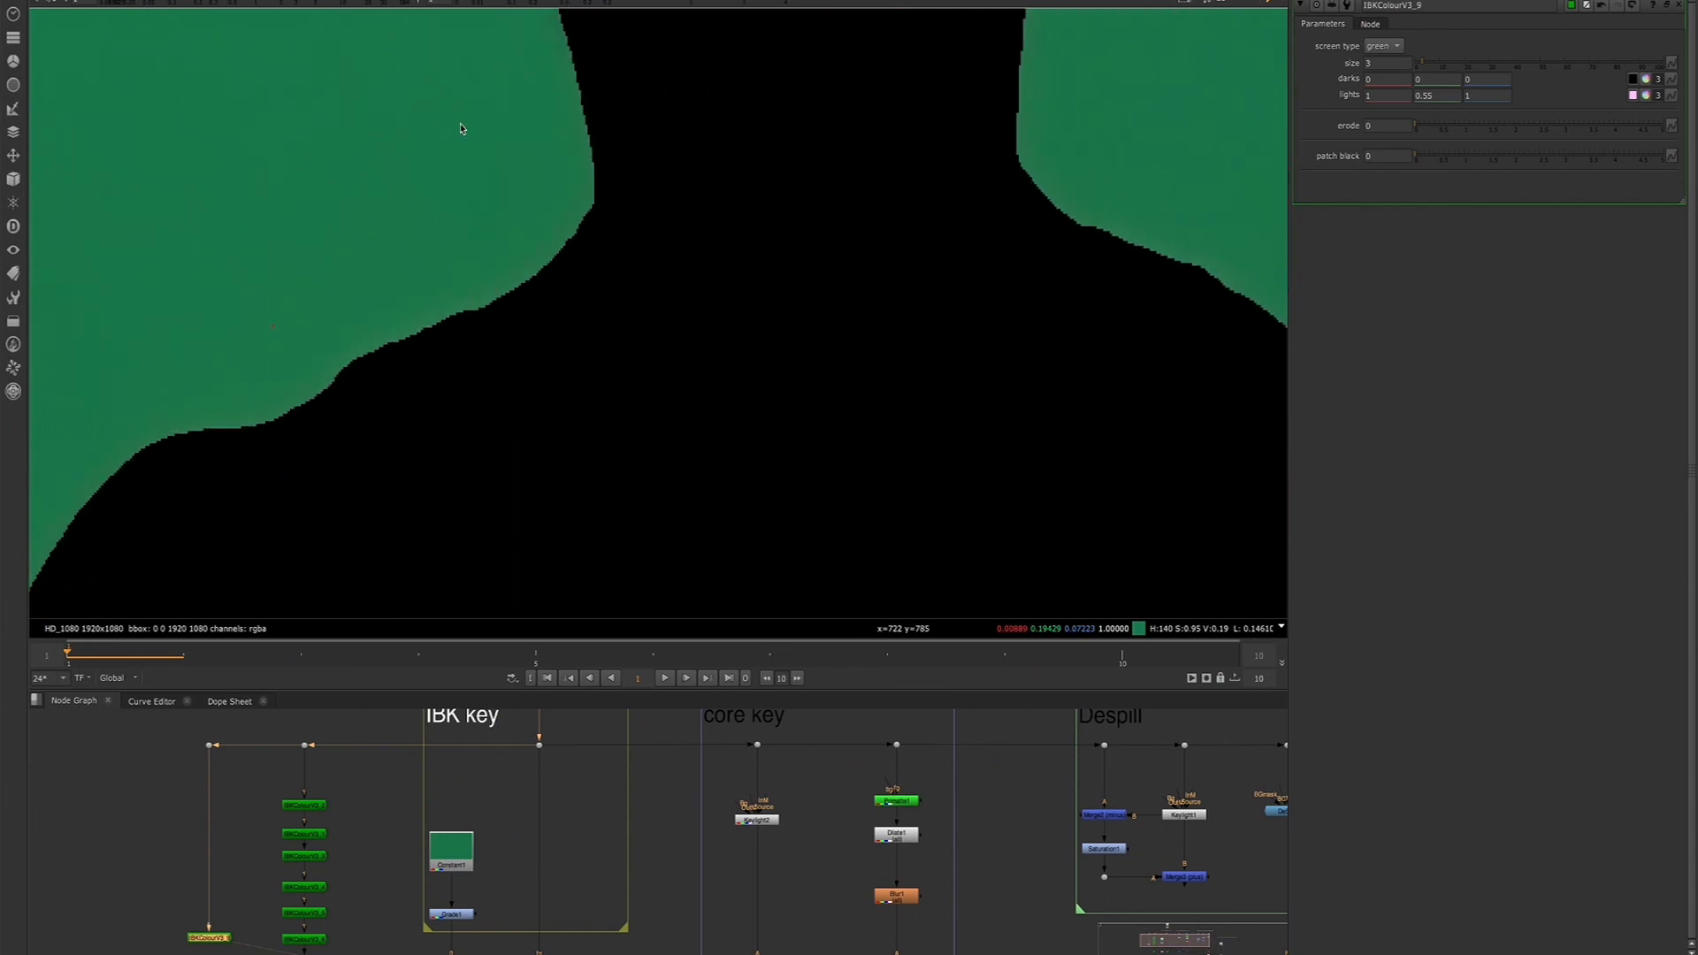
scroll(527, 170, "up", 5)
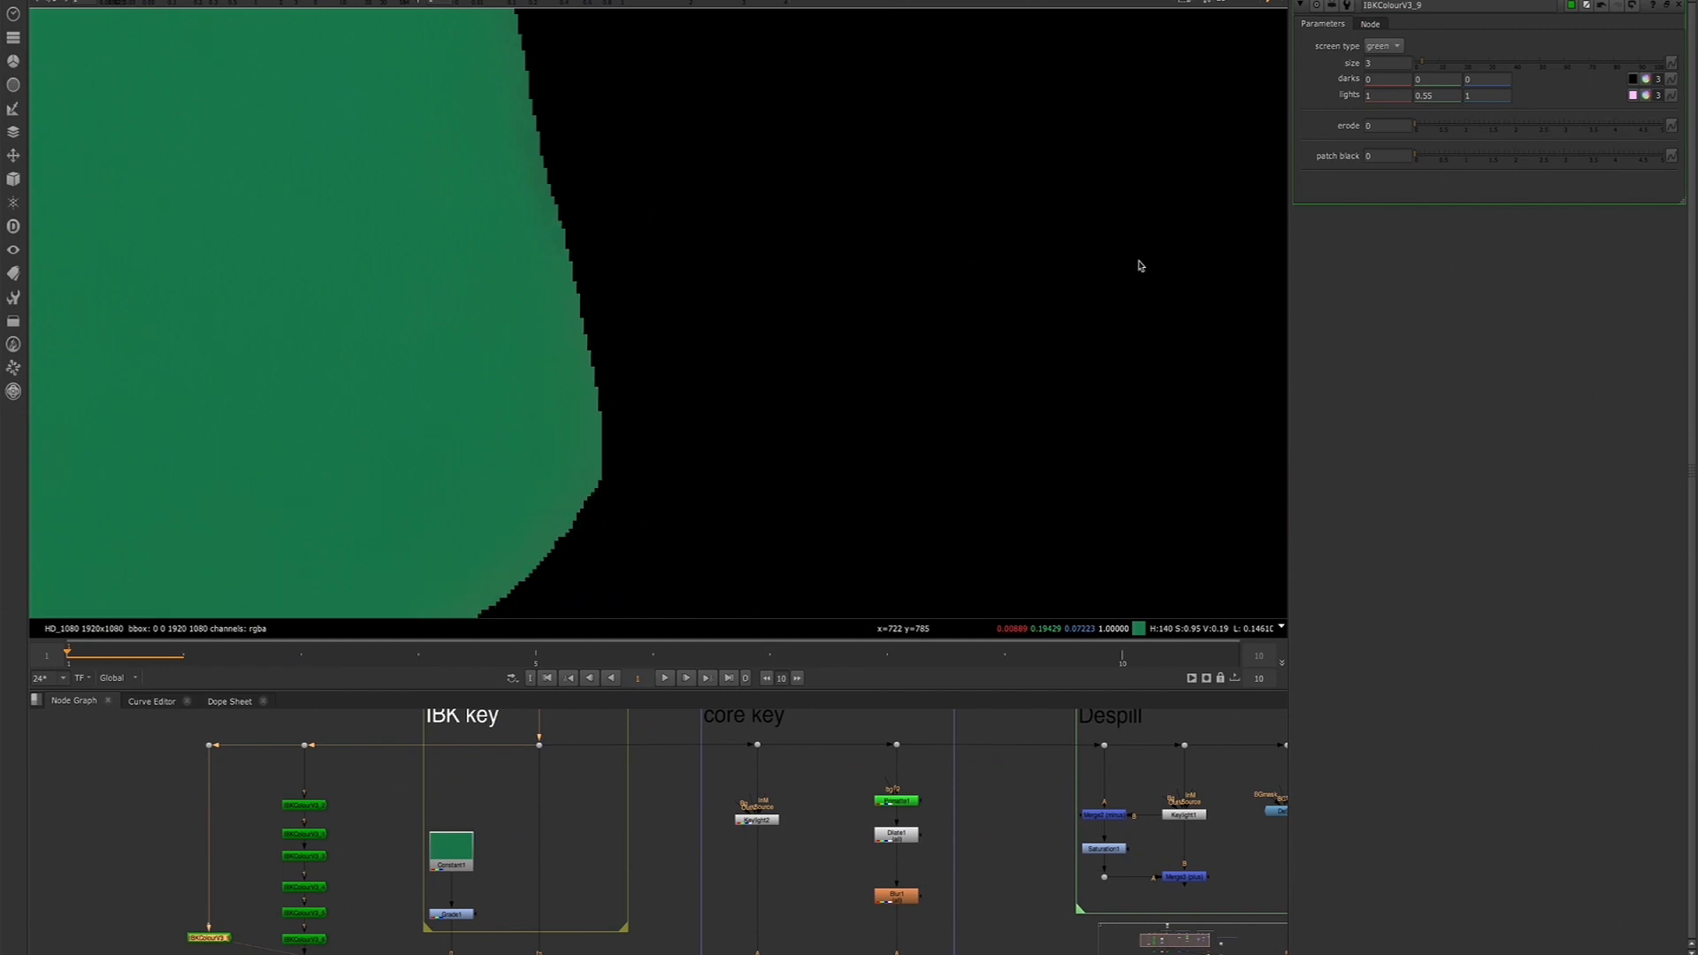
Set the new IBKColour node's erode to 1.2 and check the neck edge and the whole silhouette
mouse_move(1420, 129)
left_mouse_down()
mouse_move(1474, 130)
mouse_move(1391, 125)
left_mouse_up()
middle_click_drag(525, 126, 496, 203)
mouse_move(500, 93)
left_mouse_down()
mouse_move(454, 133)
mouse_move(421, 284)
left_mouse_up()
mouse_move(425, 127)
left_mouse_down()
mouse_move(519, 215)
mouse_move(618, 383)
left_mouse_up()
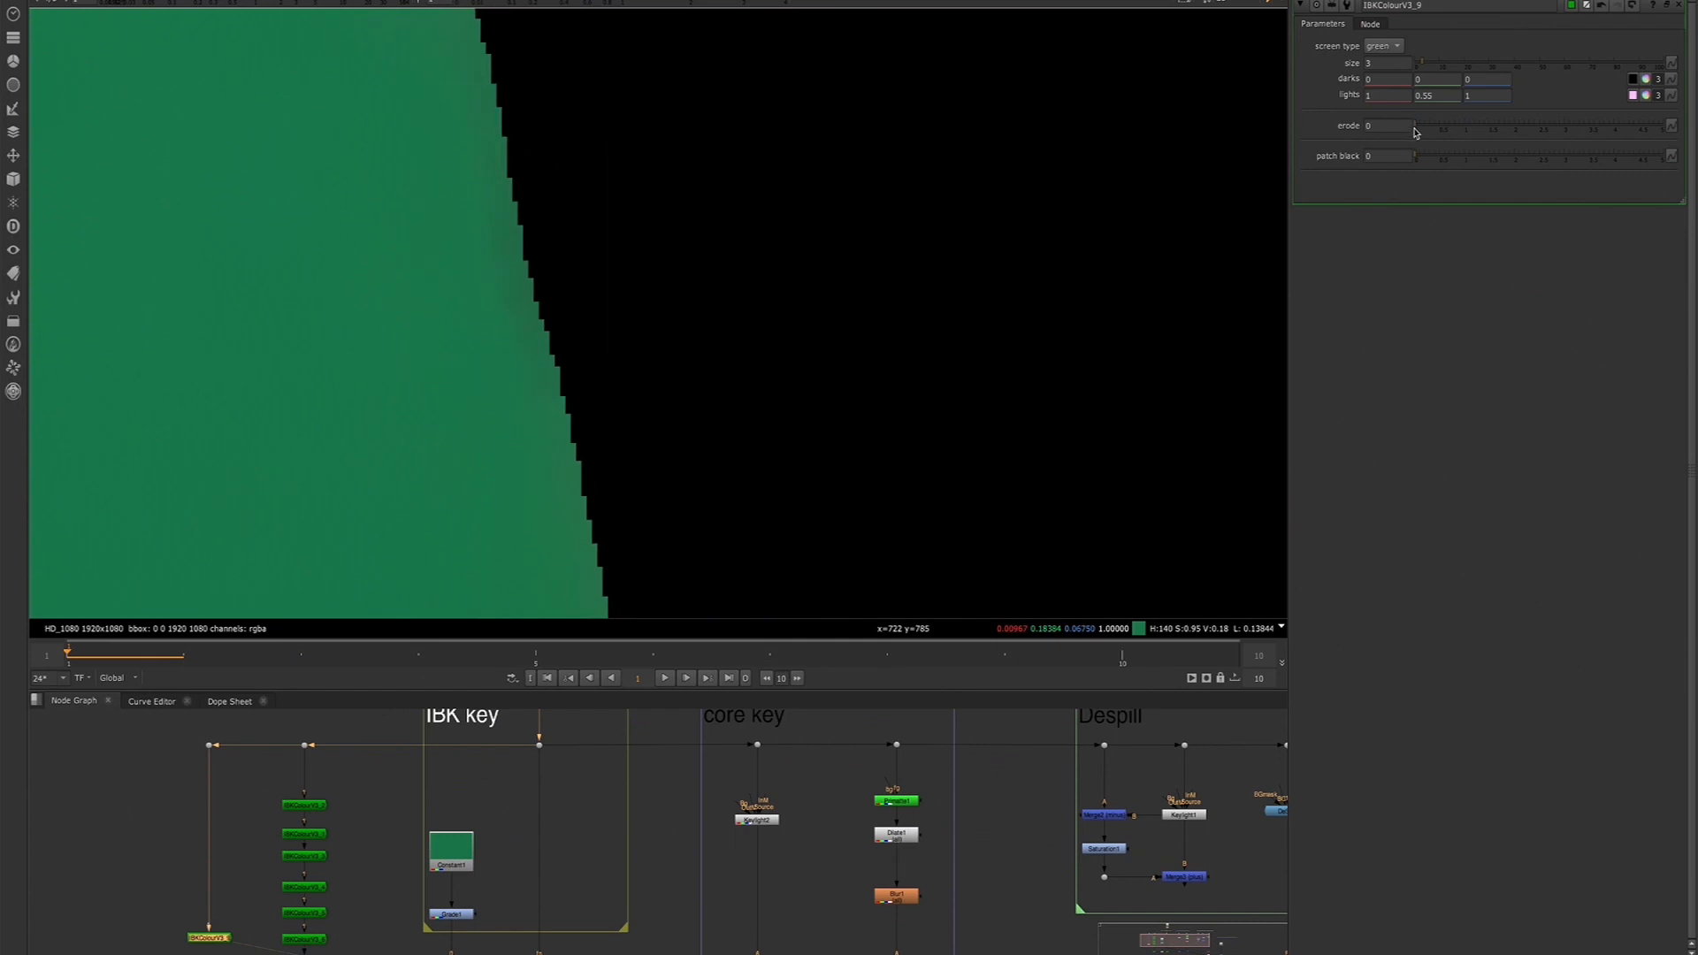
left_click_drag(1416, 130, 1472, 130)
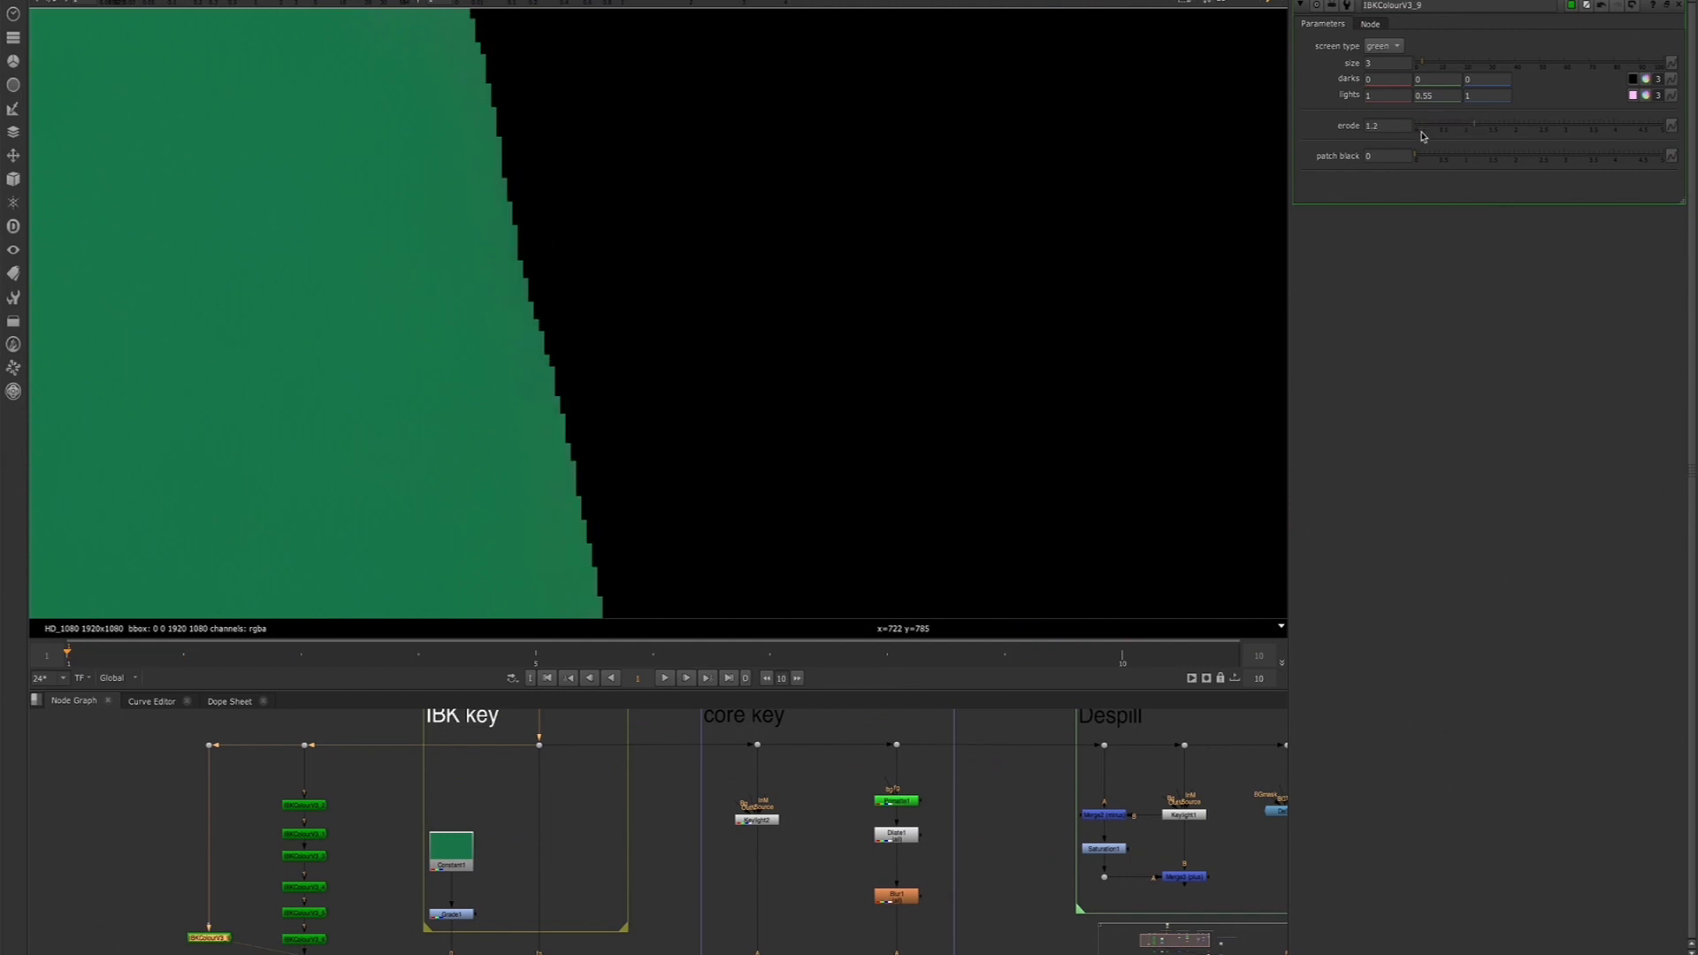
scroll(645, 273, "down", 8)
middle_click_drag(613, 203, 597, 180)
middle_click_drag(479, 530, 489, 497)
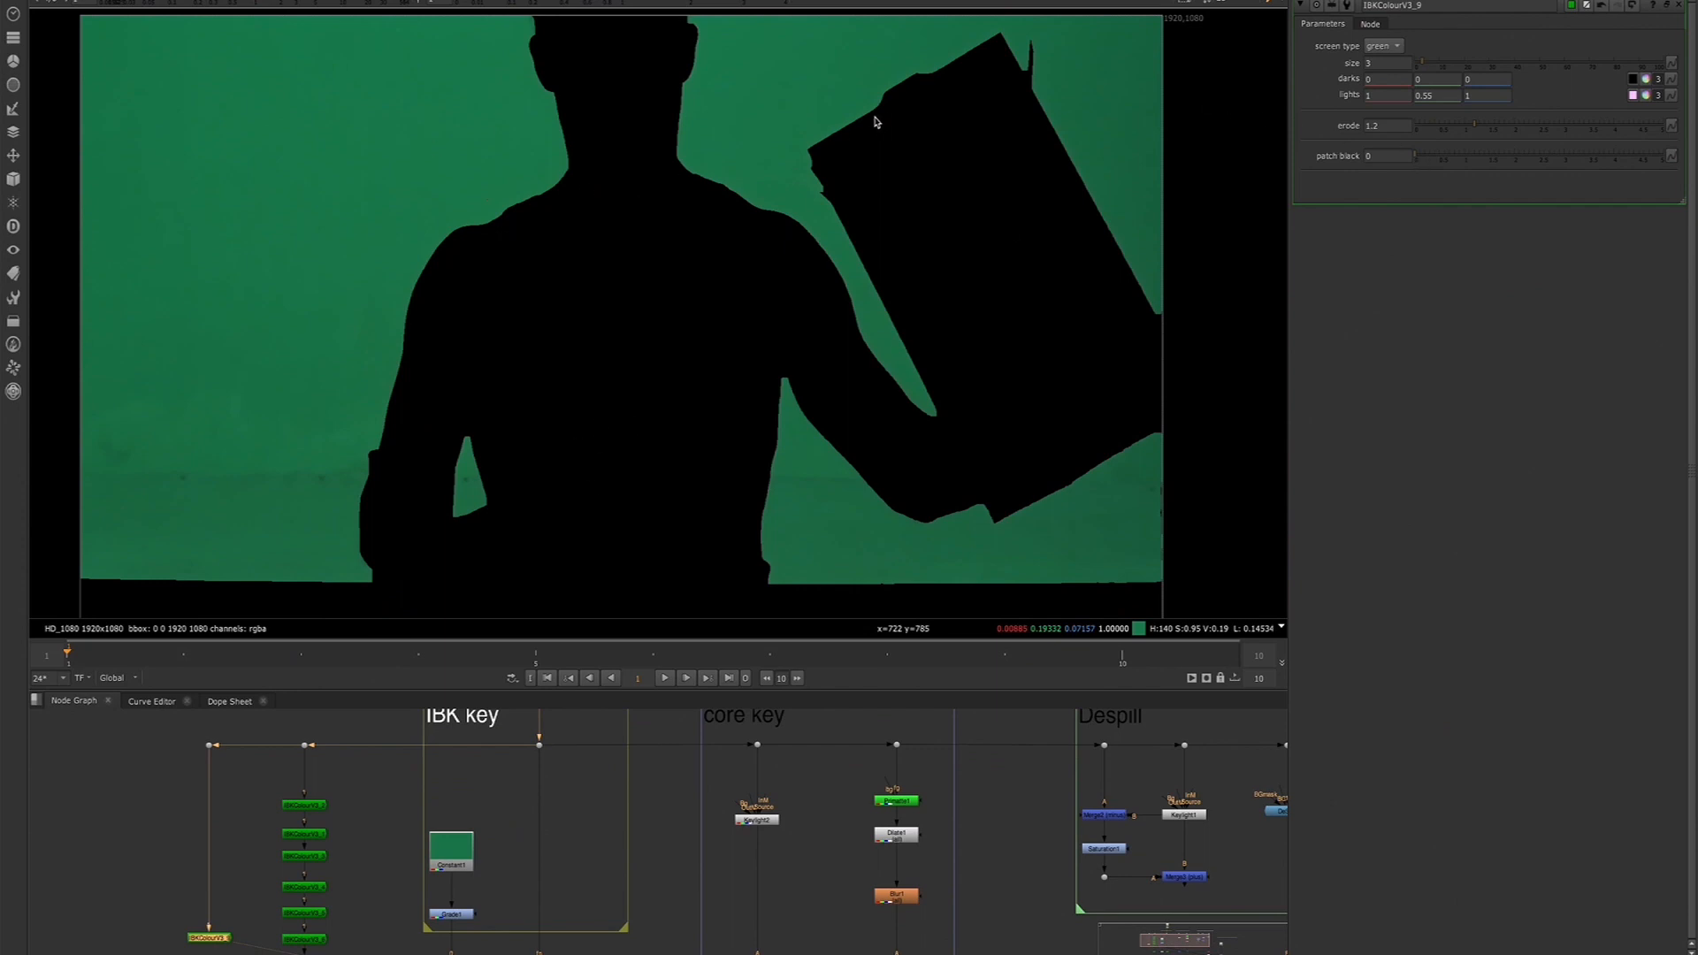
Raise the new IBKColour node's patch black to 10 to start filling the black silhouette areas
left_click_drag(1195, 200, 70, 435)
left_click_drag(1420, 156, 1692, 164)
left_click(1381, 157)
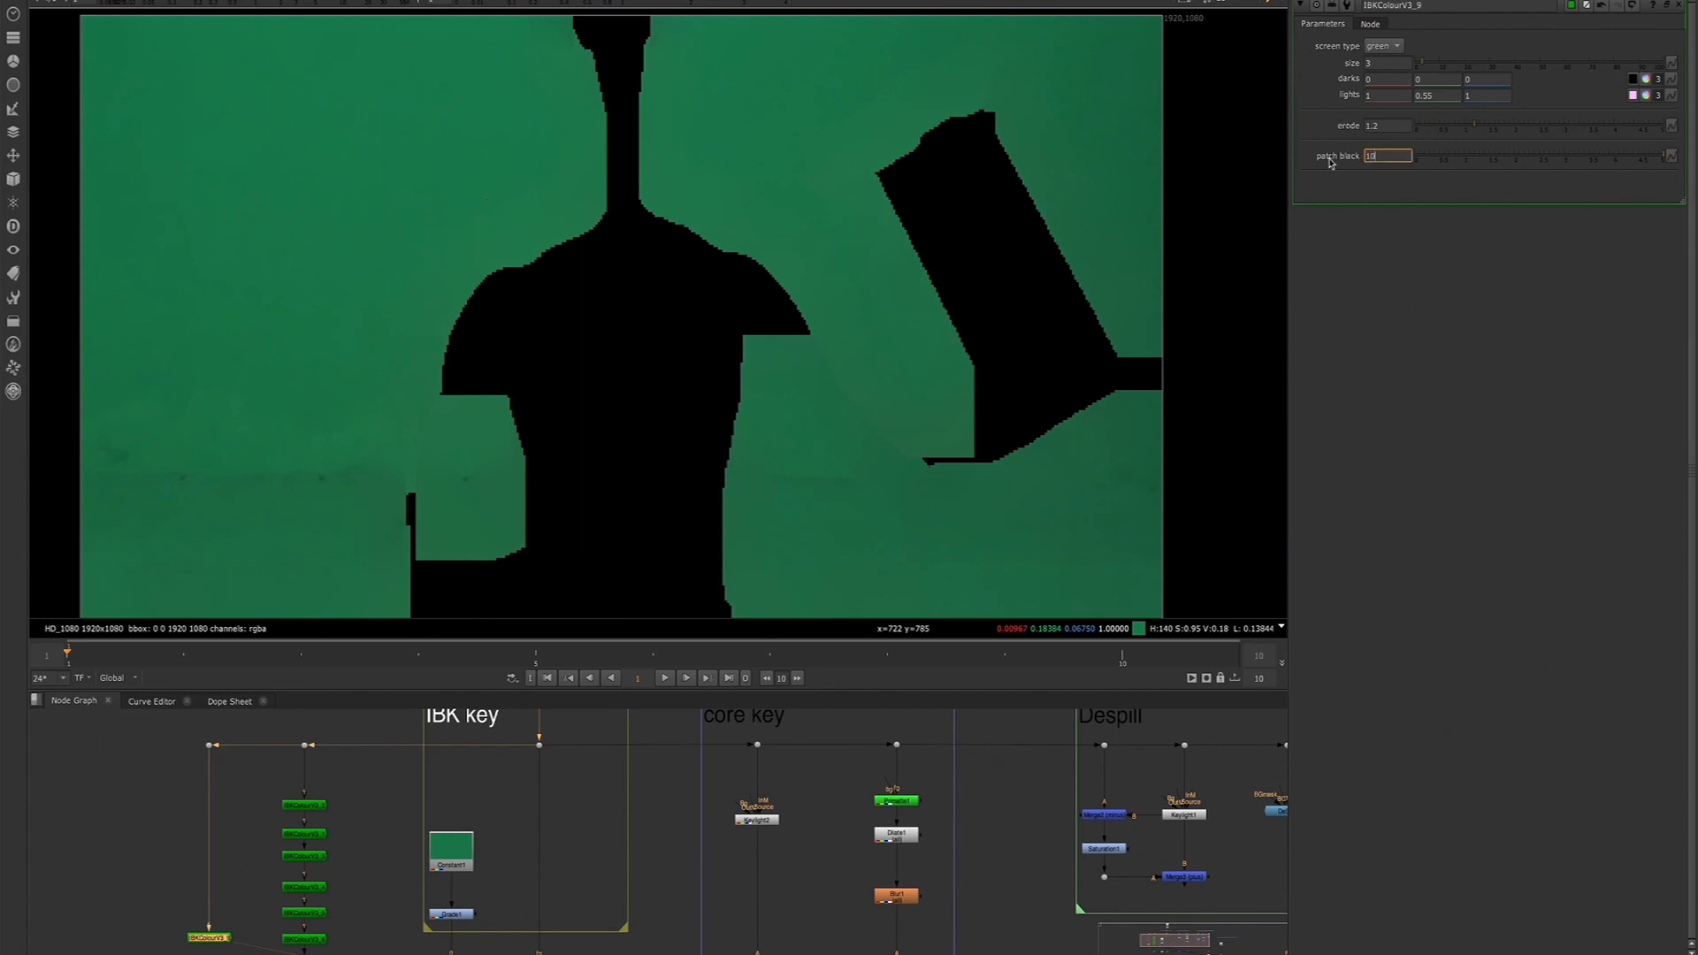
key("Return")
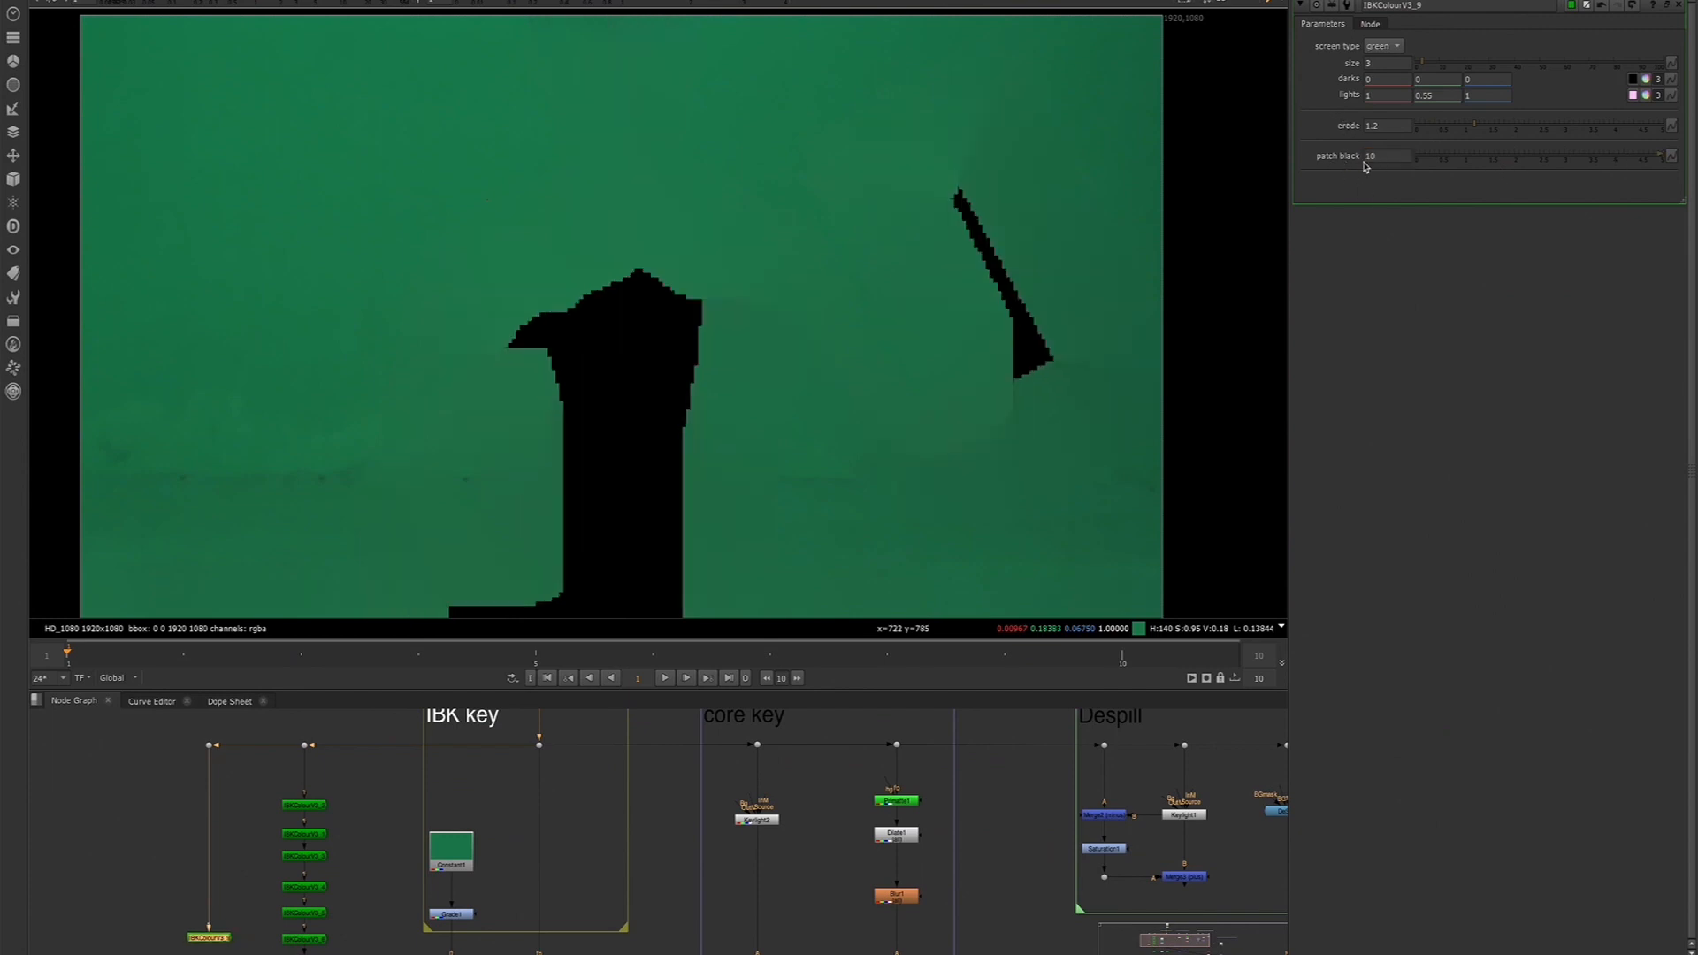
Set the new IBKColour node's patch black to 30 to fill the entire silhouette, and review the full clean plate
left_click(1370, 156)
type("20")
key("Return")
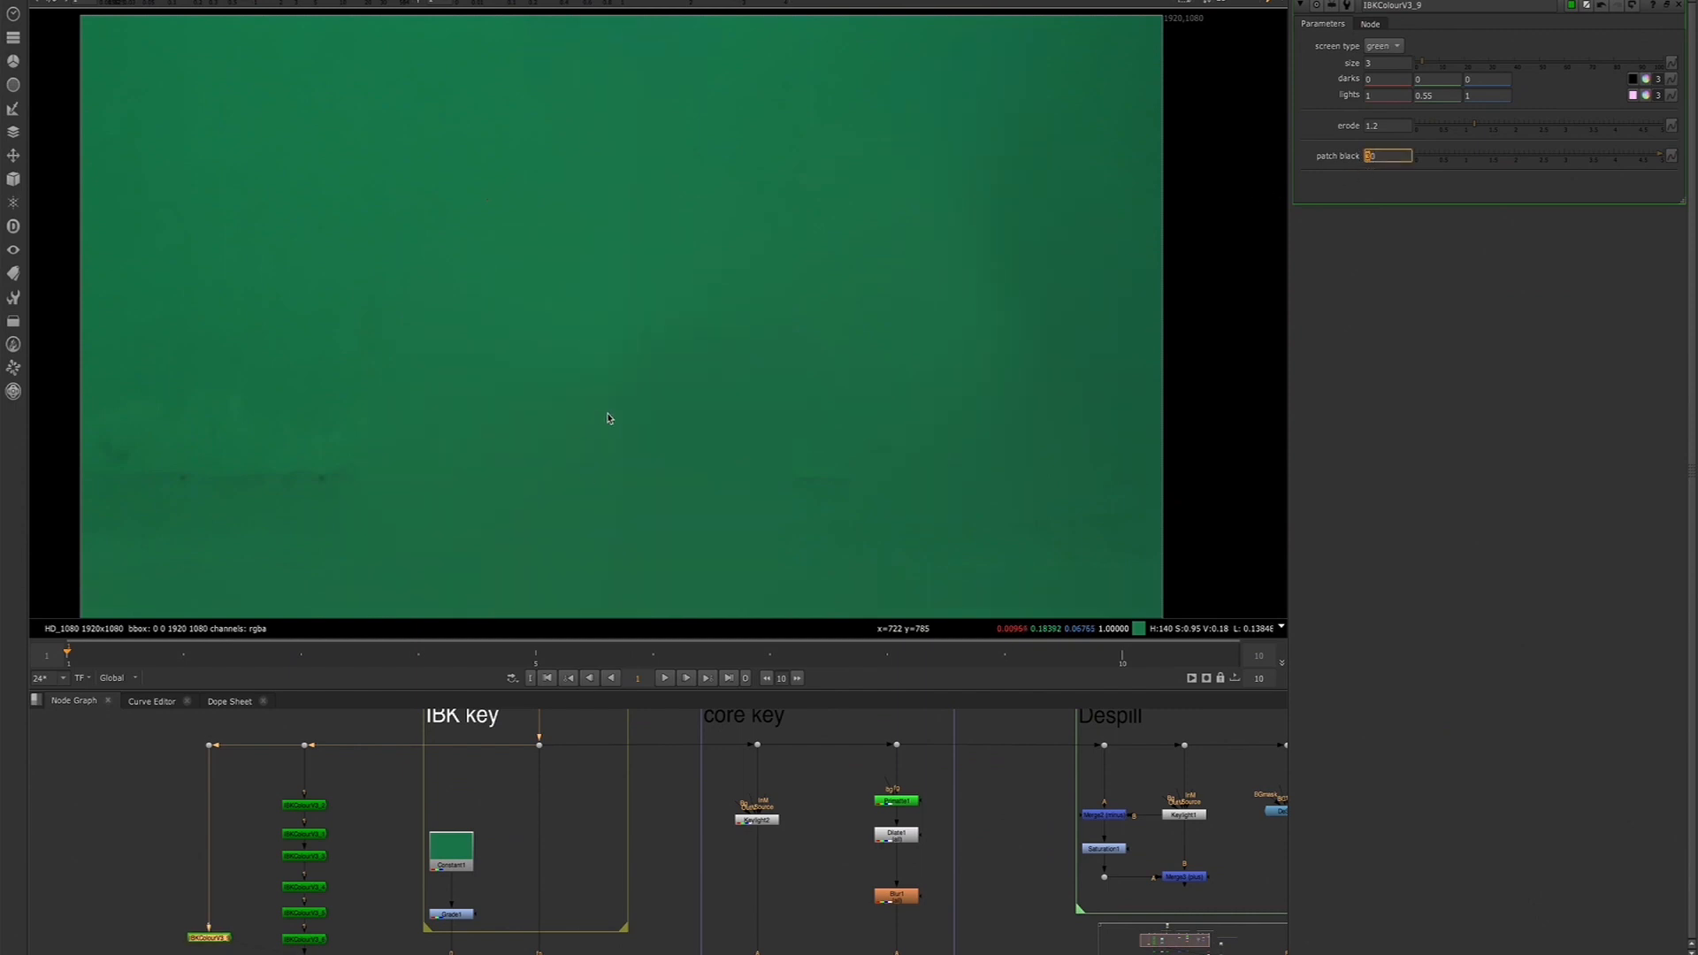
scroll(609, 402, "down", 4)
scroll(603, 394, "up", 2)
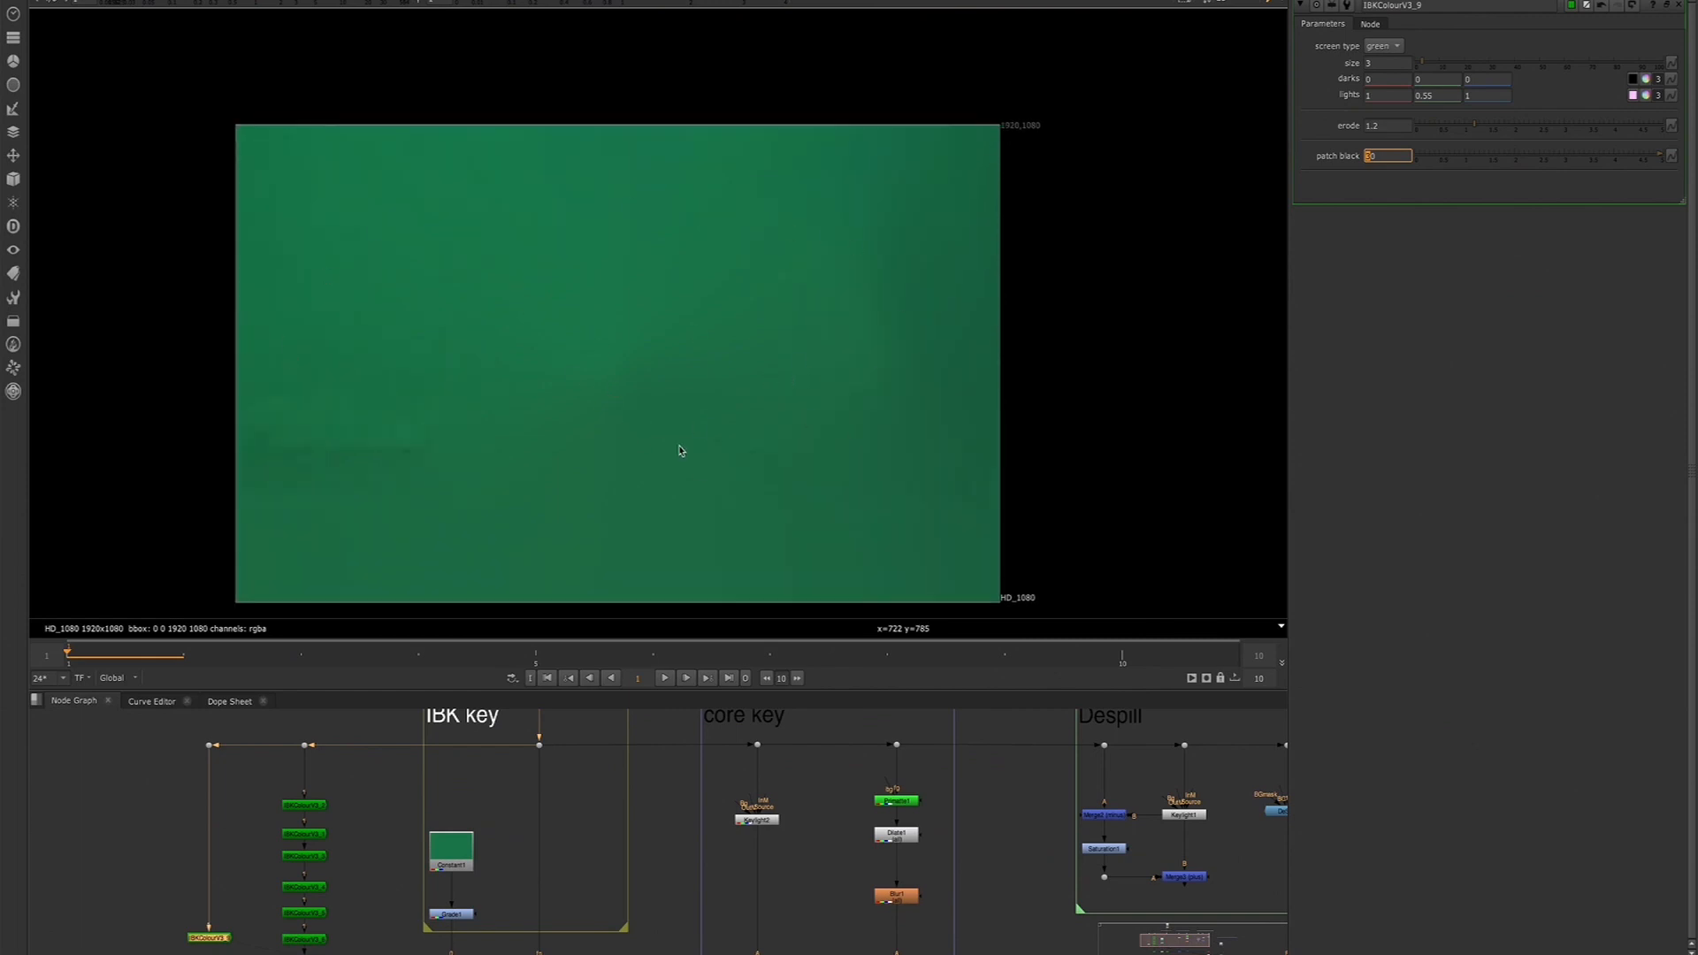
middle_click_drag(695, 439, 731, 389)
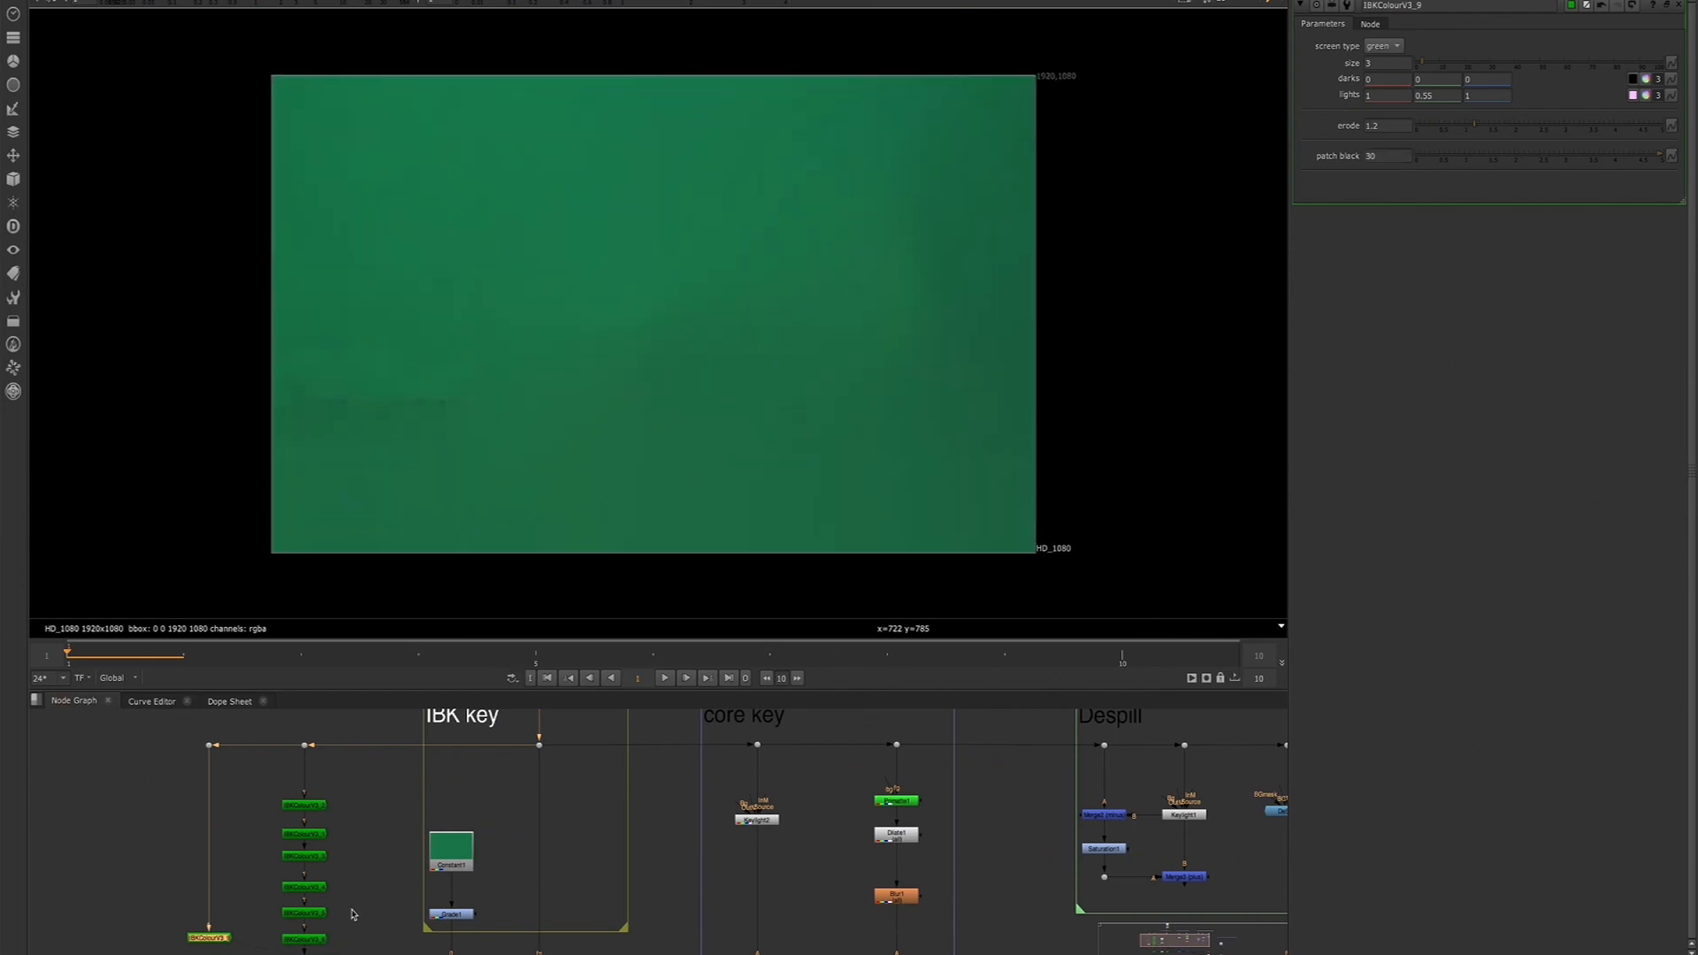
Connect the IBKGizmo's colour input to the new IBKColour node in place of the existing clean plate branch
scroll(354, 914, "down", 3)
left_click_drag(298, 806, 293, 920)
middle_click_drag(416, 903, 434, 805)
left_click_drag(556, 802, 322, 860)
left_click(562, 857)
scroll(643, 844, "down", 3)
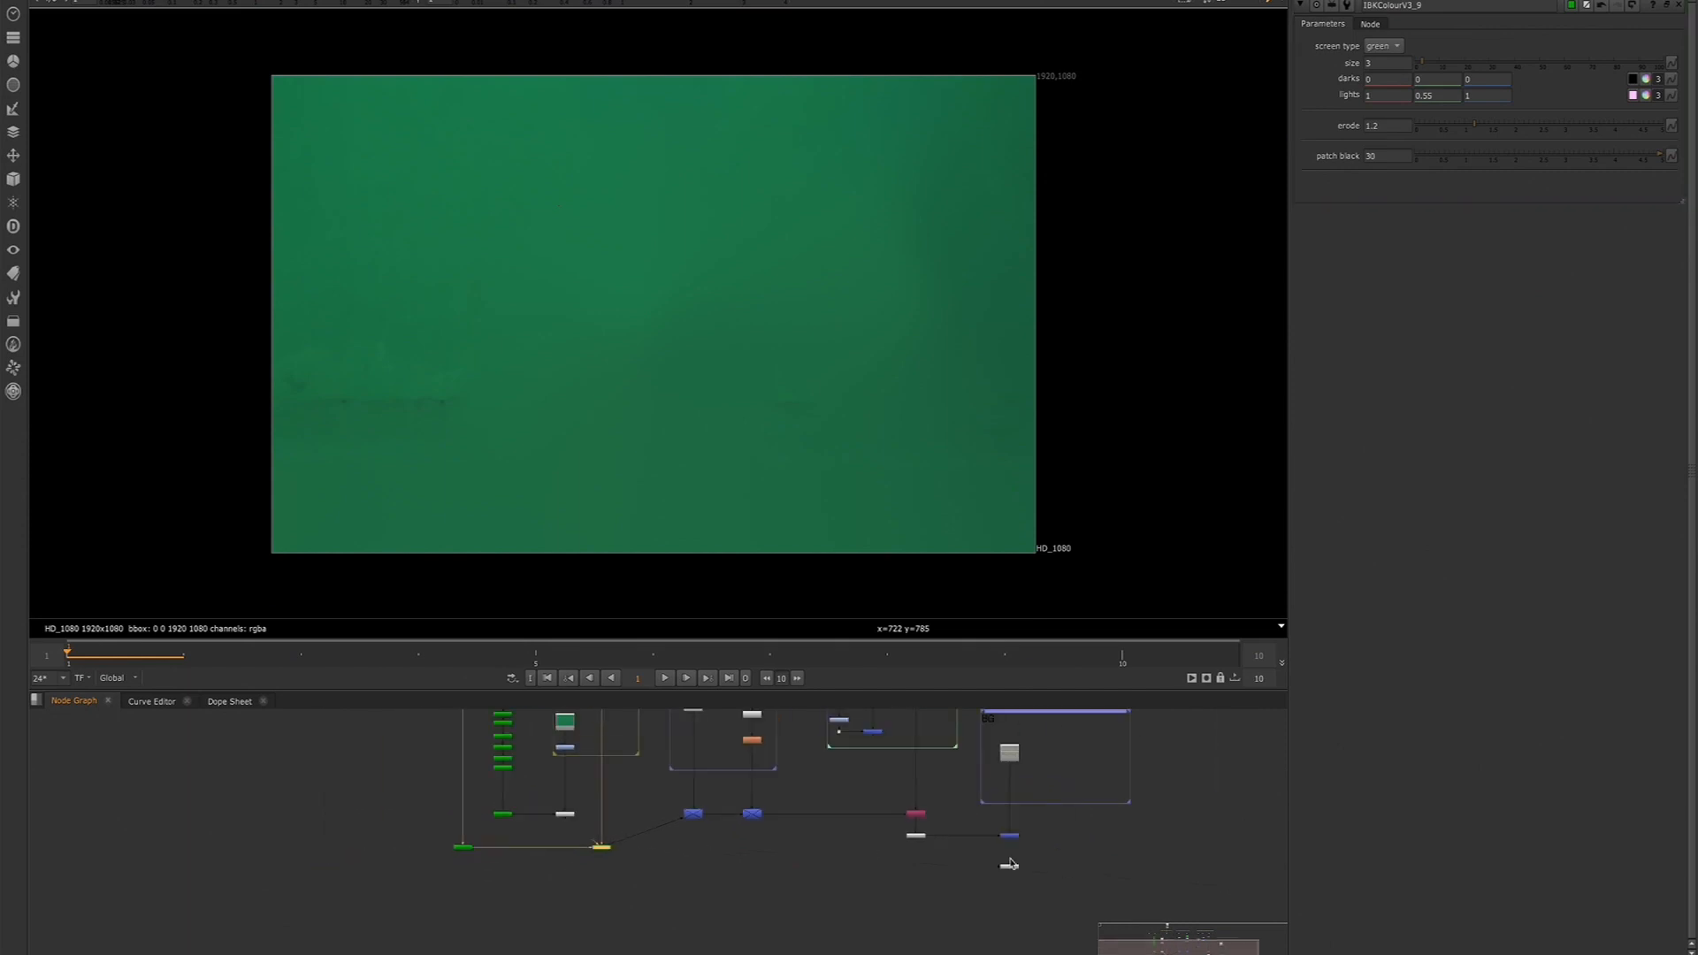
View the final composite over the checkerboard from the last node at the end of the tree
left_click(1006, 871)
left_click(1009, 868)
scroll(1011, 872, "up", 2)
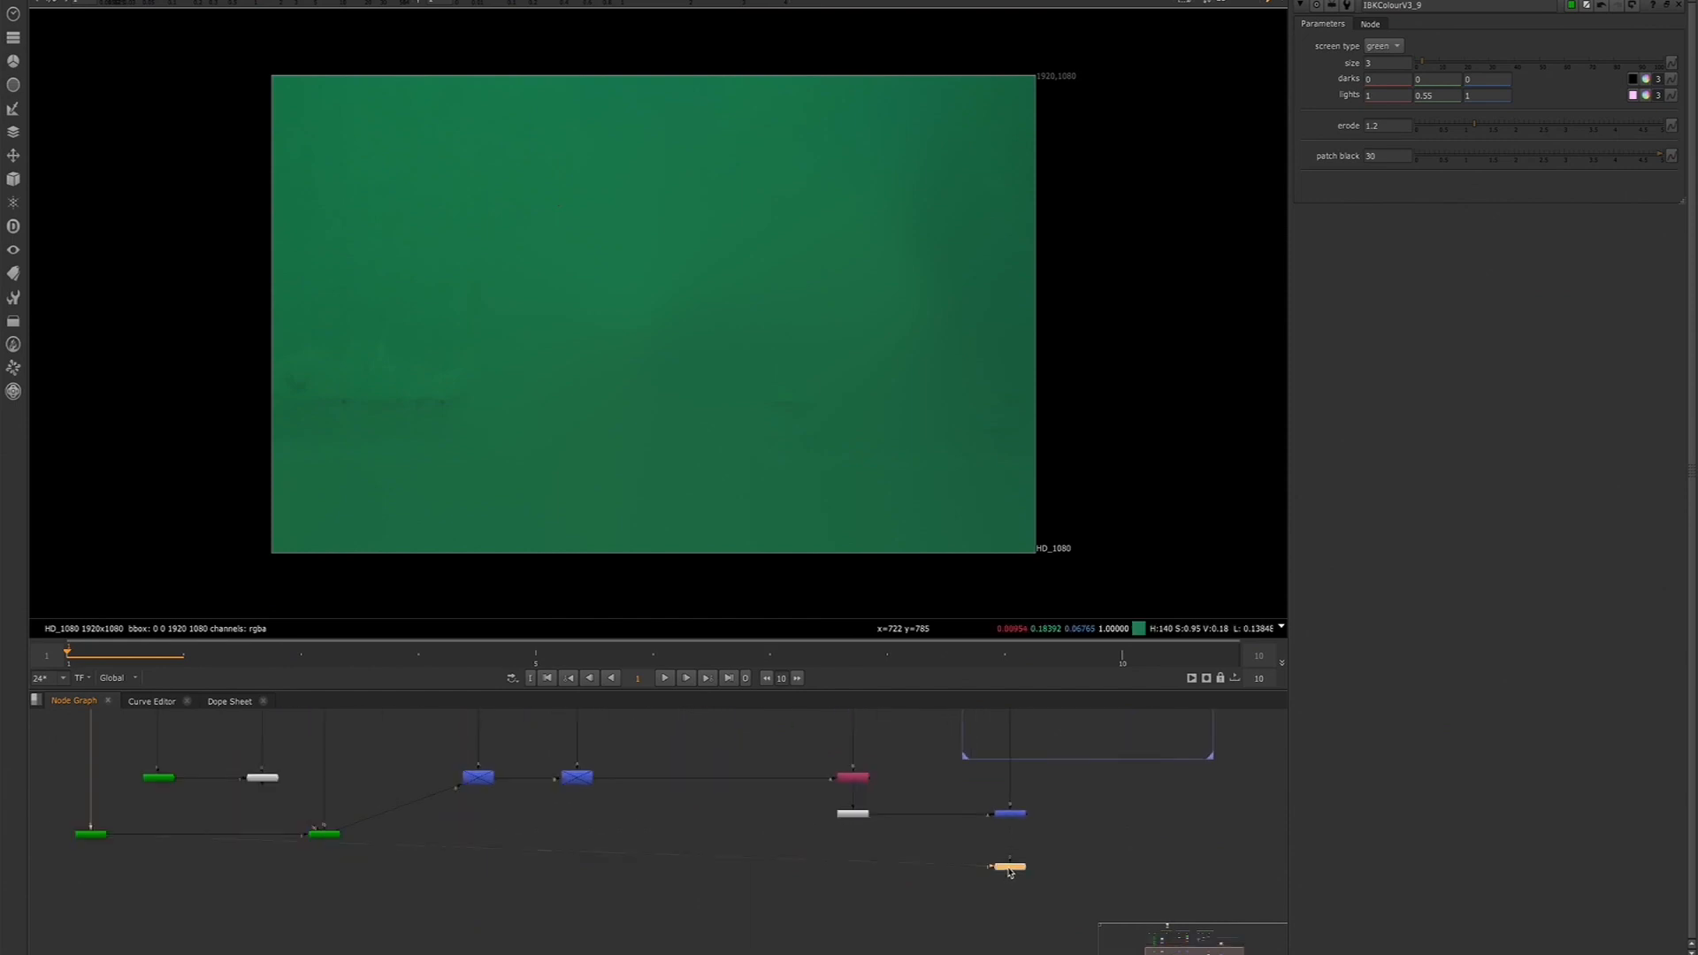
key("2")
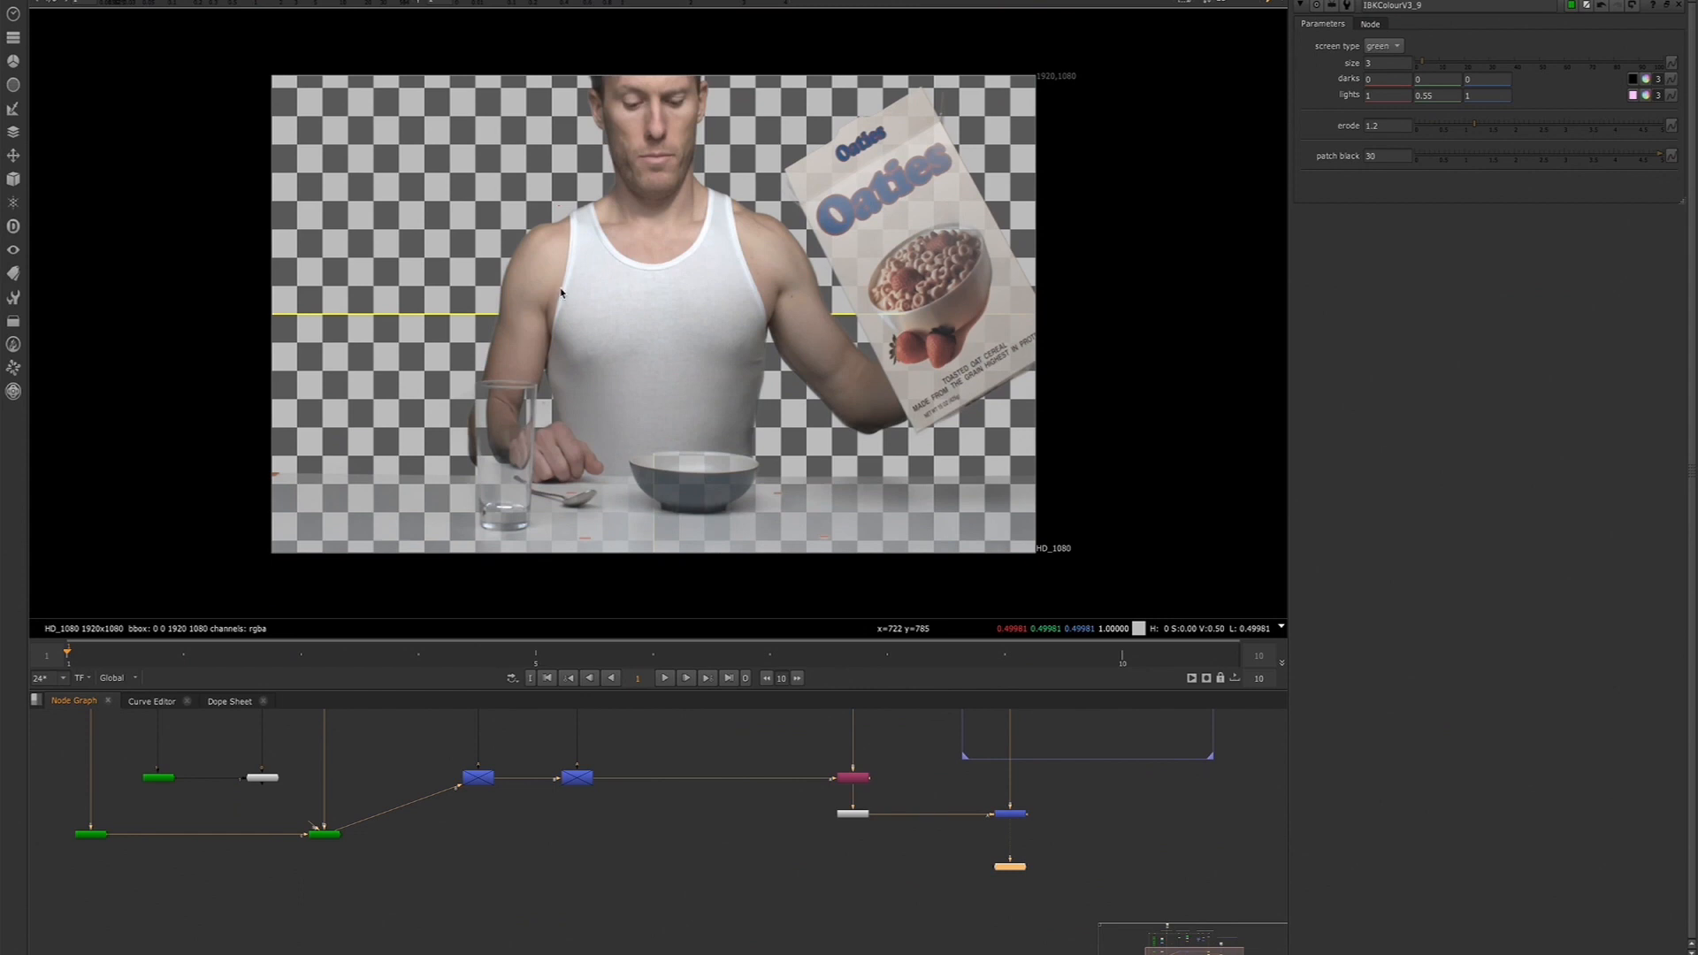
scroll(323, 838, "up", 2)
Open the IBKGizmo node's settings and choose C-green as its screen type
left_click(325, 833)
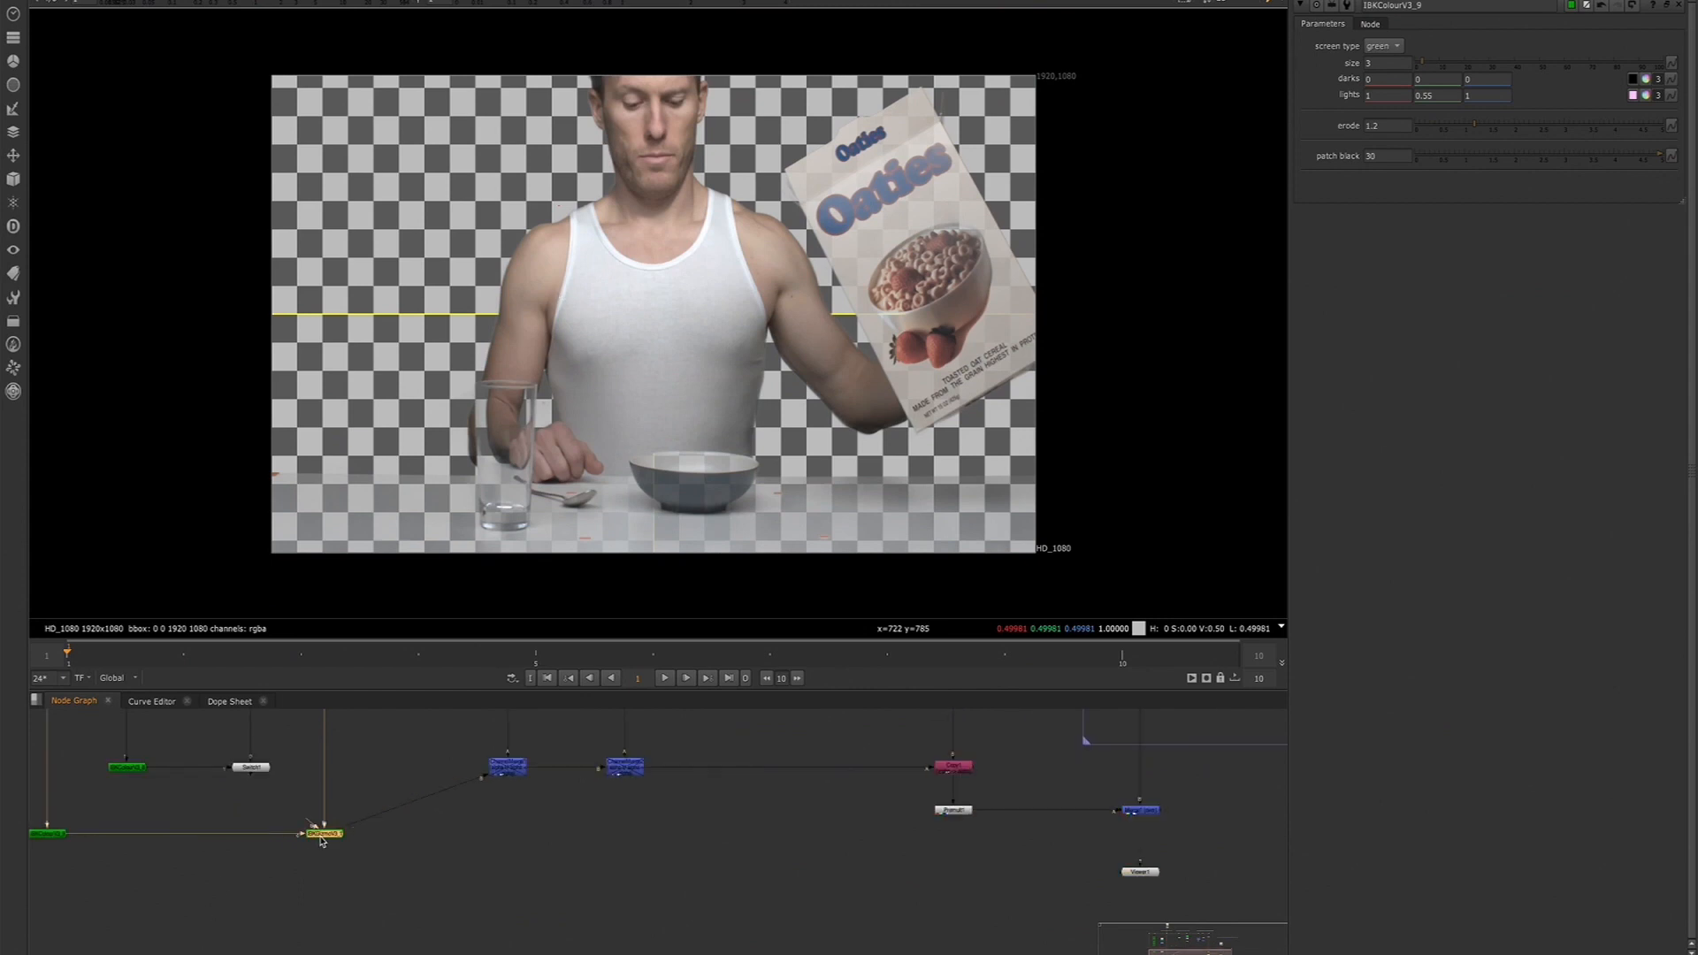
double_click(325, 834)
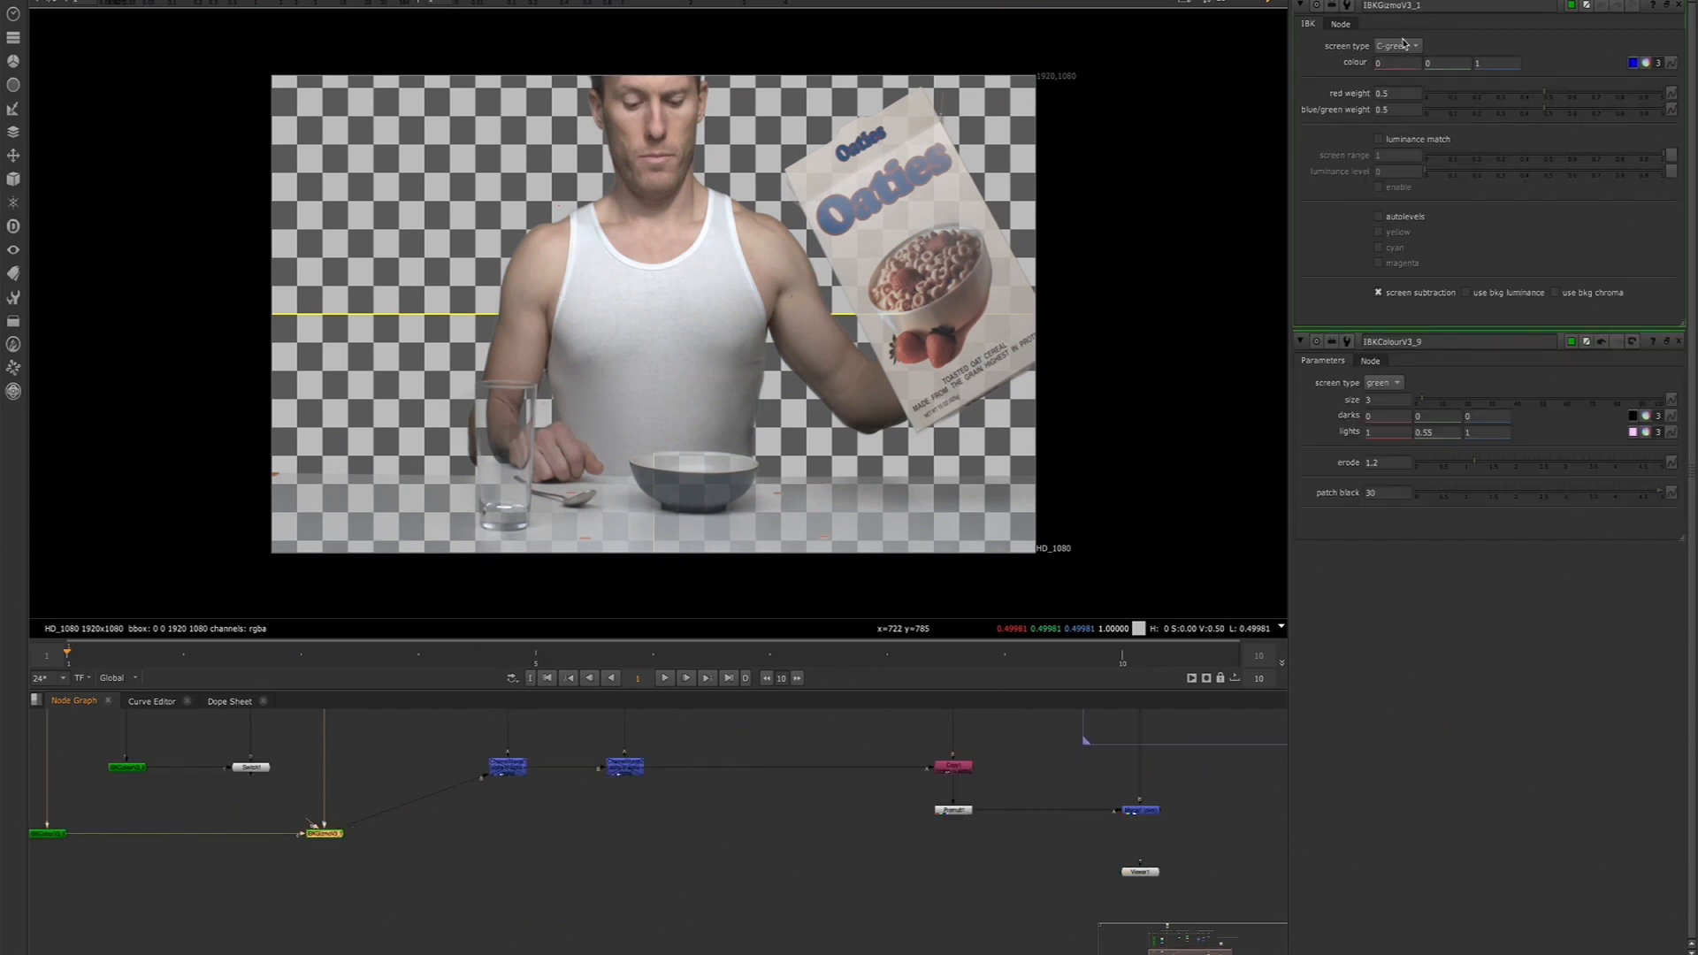
scroll(624, 225, "up", 2)
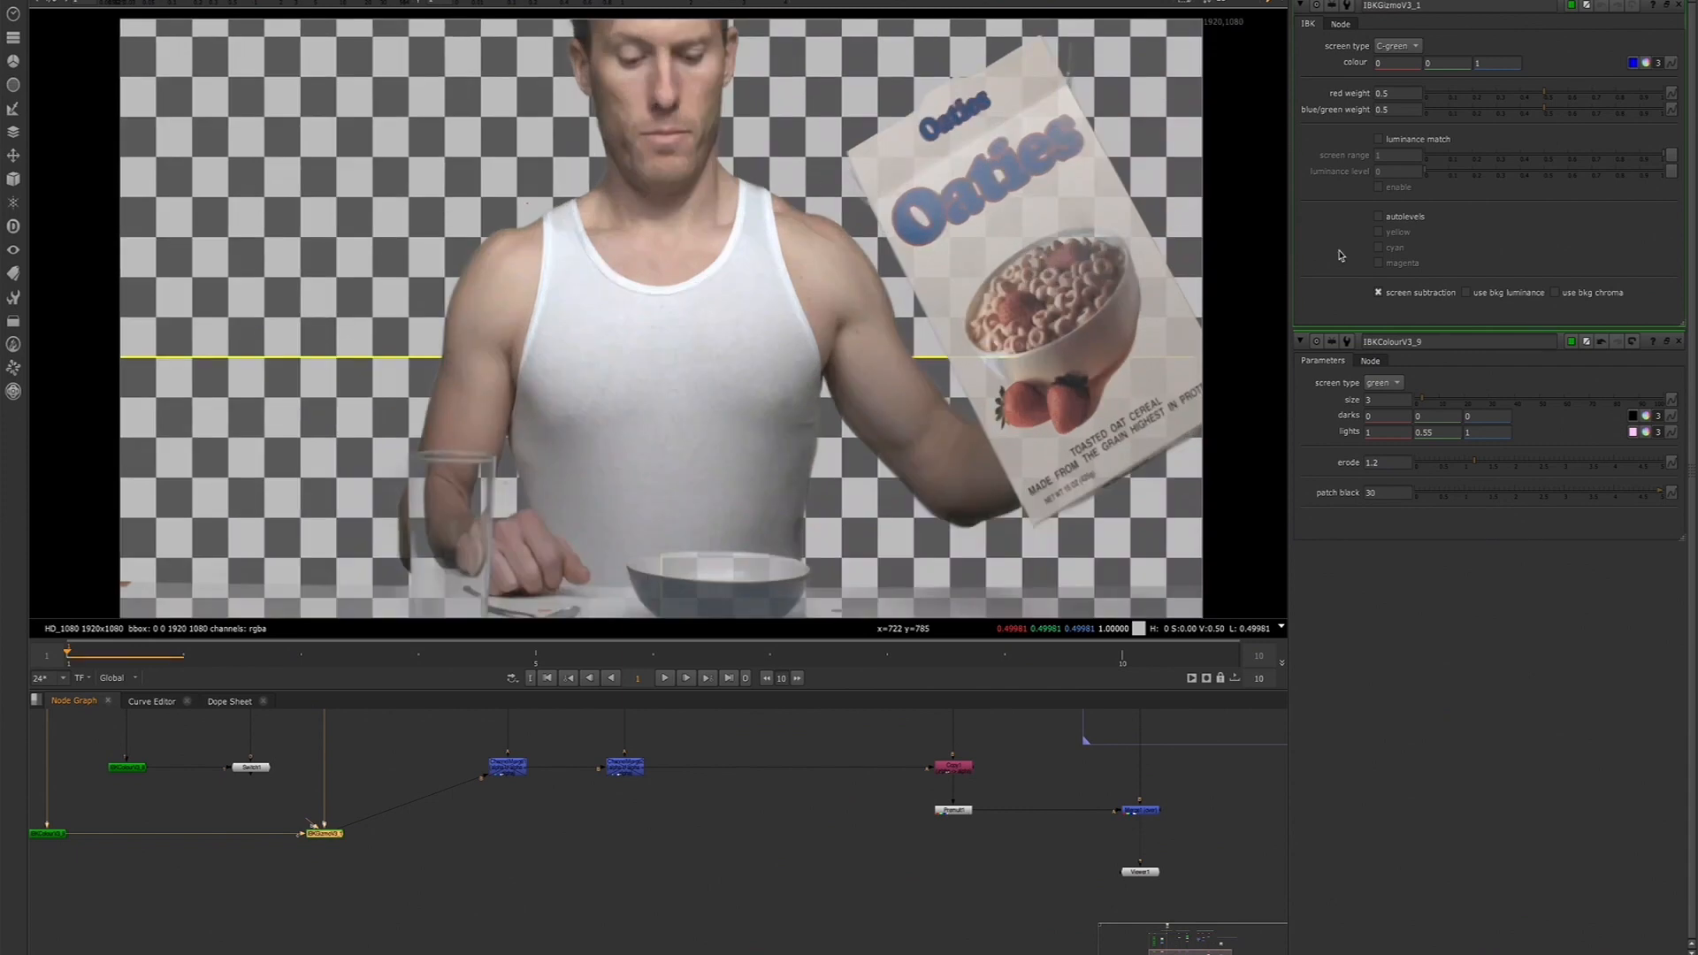
left_click(1397, 48)
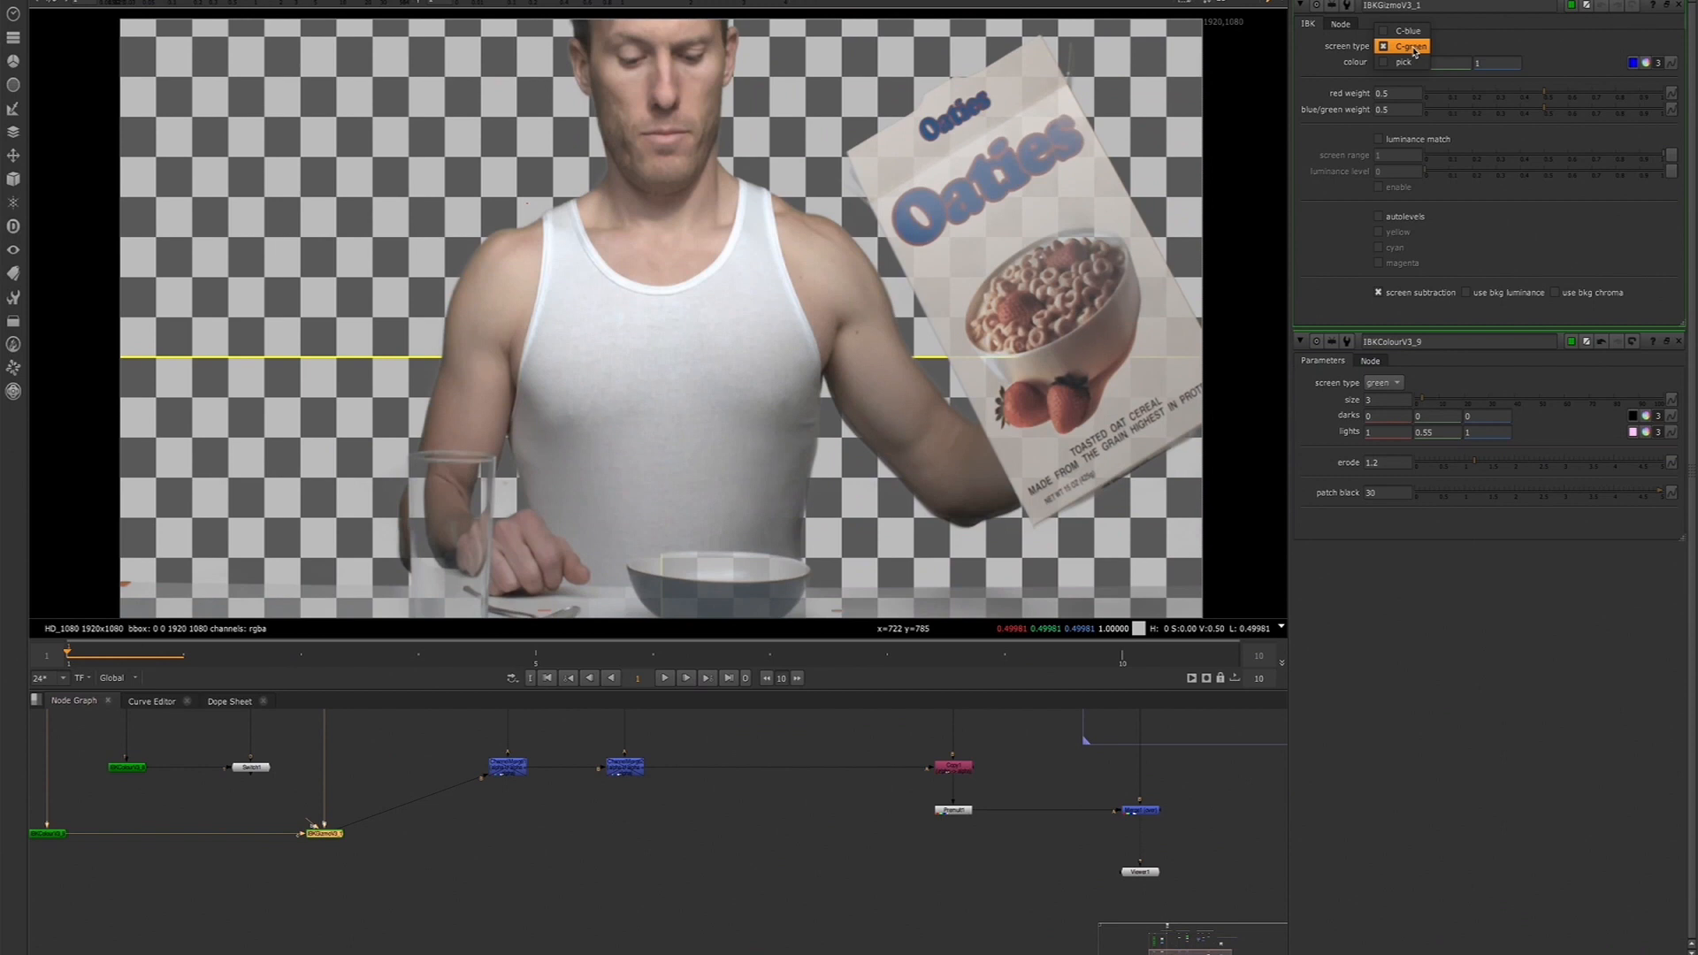
left_click(1413, 49)
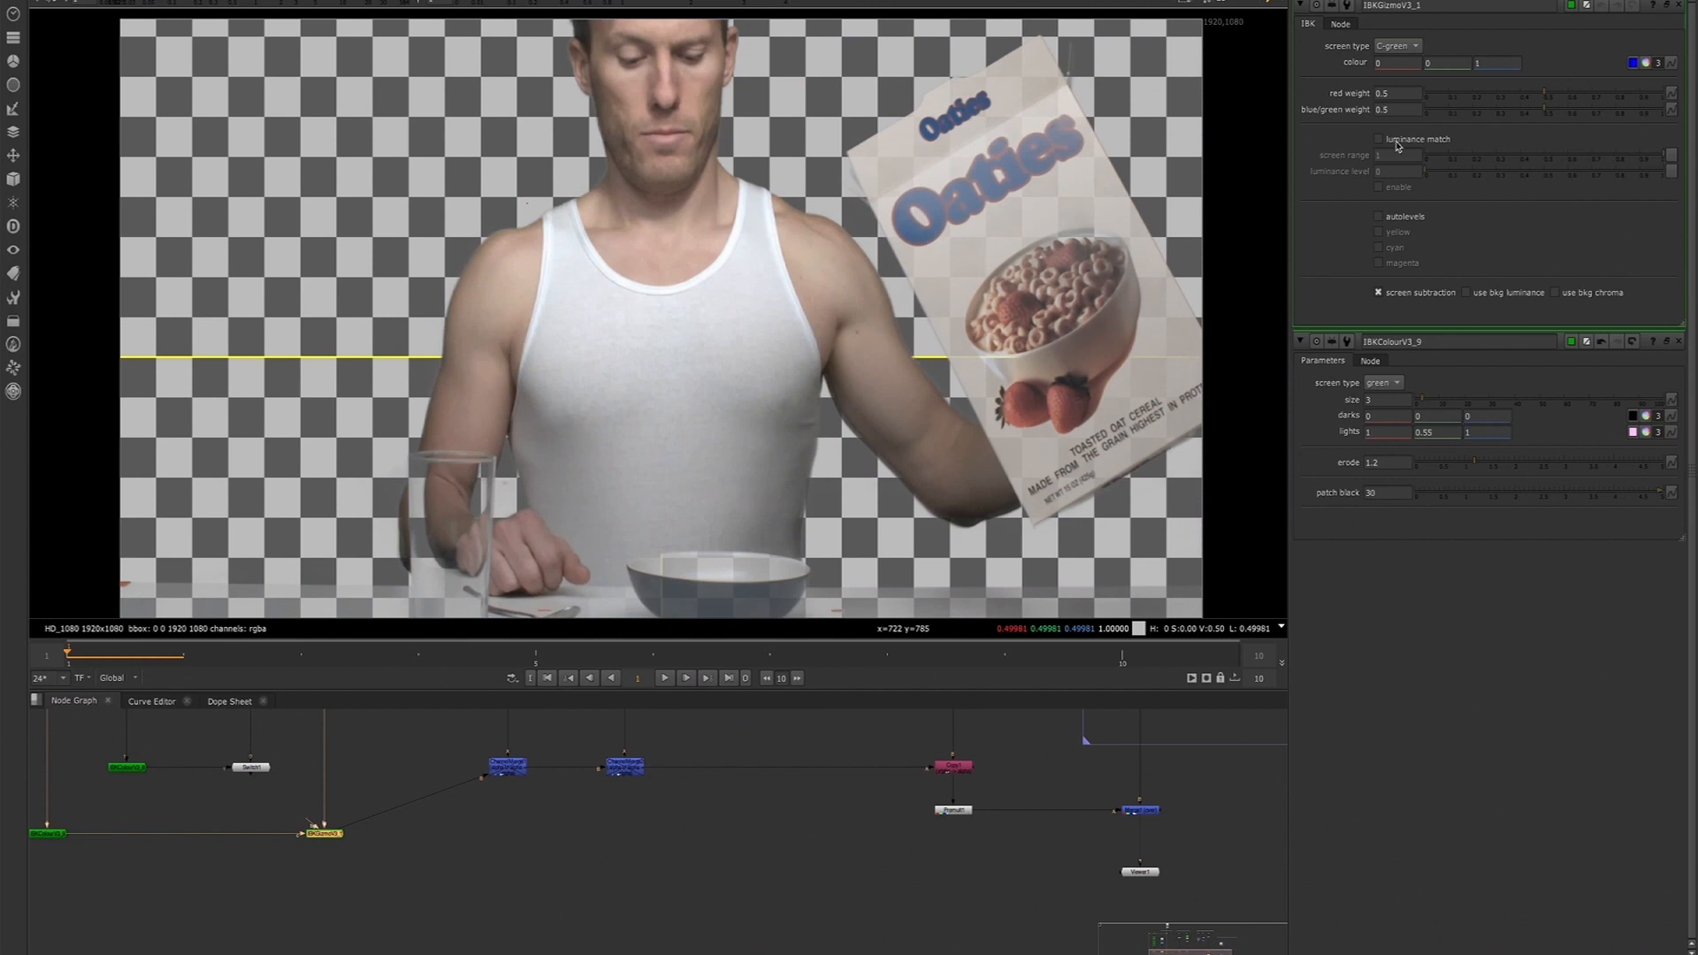
Enable luminance match on the IBKGizmo, comparing the cereal box and figure up close with it off and on
left_click(1379, 140)
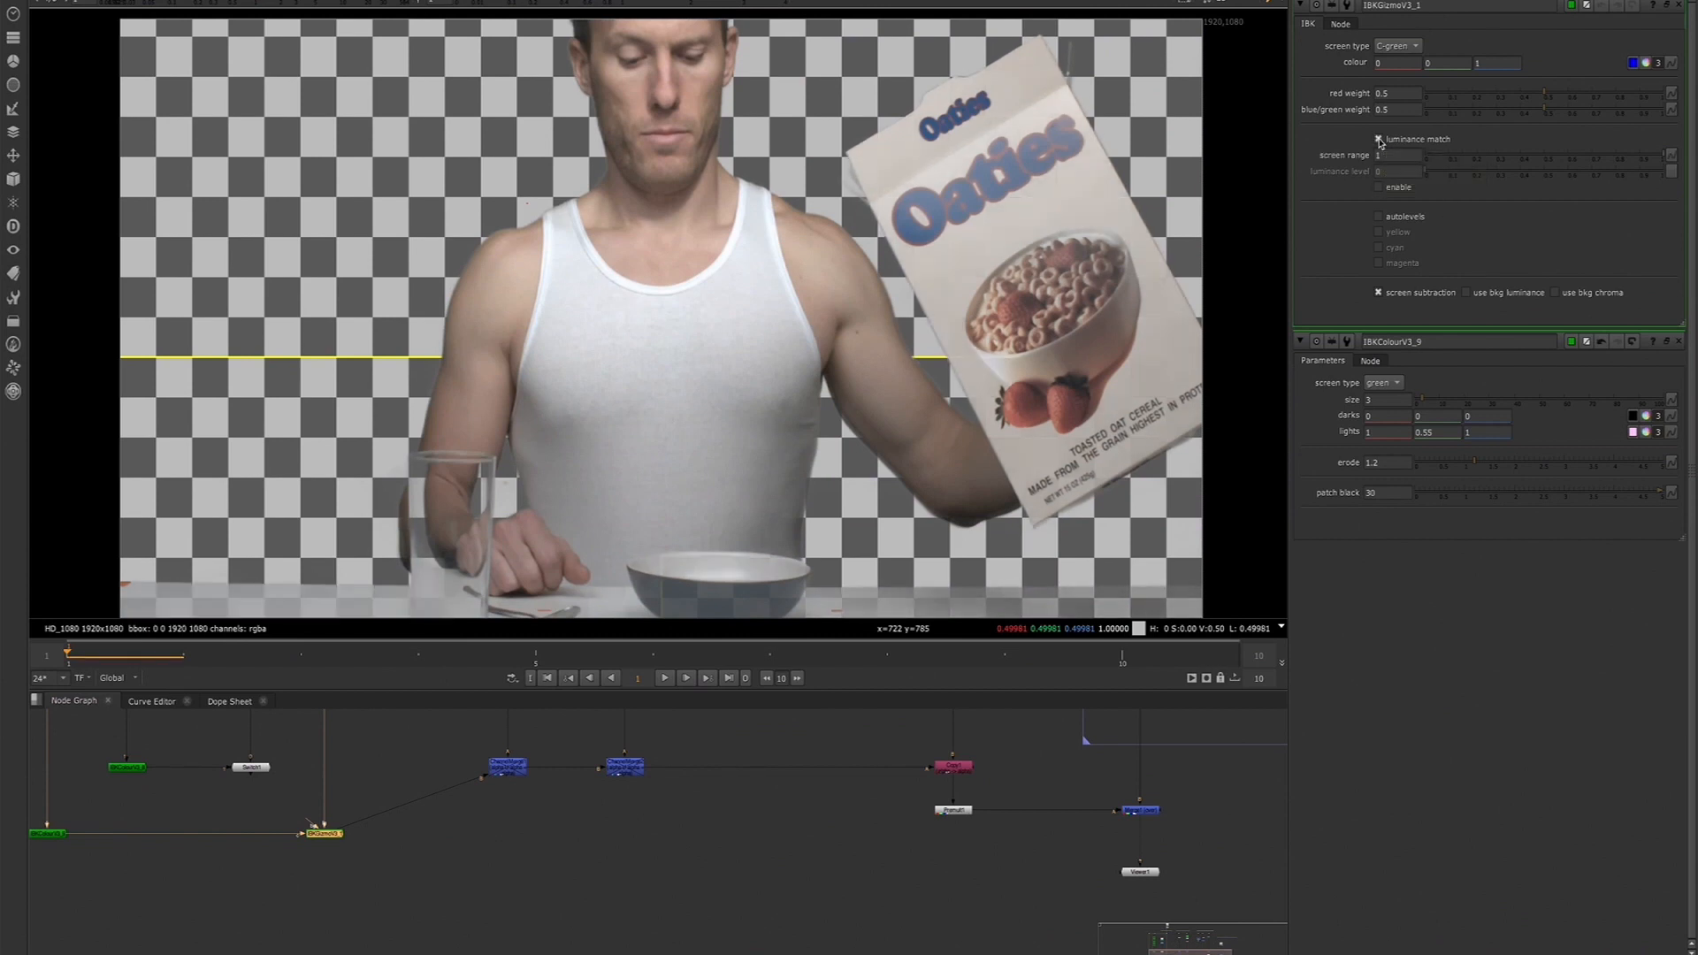
left_click(1380, 140)
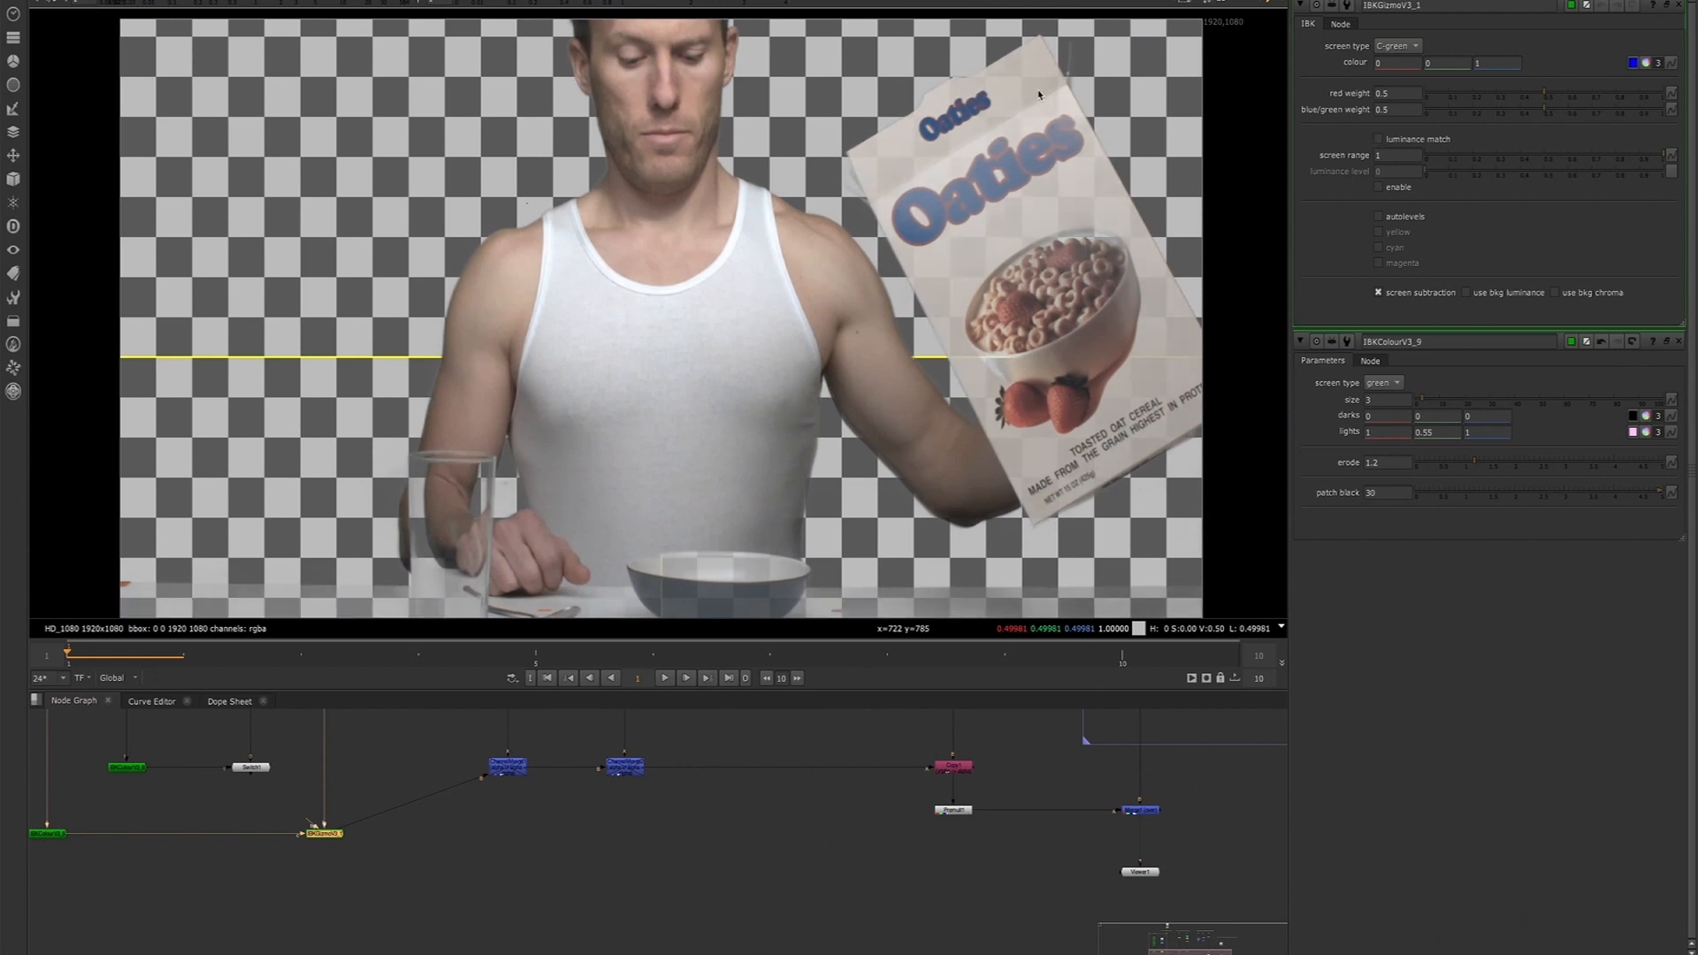
scroll(1072, 41, "up", 3)
middle_click_drag(1073, 41, 1032, 160)
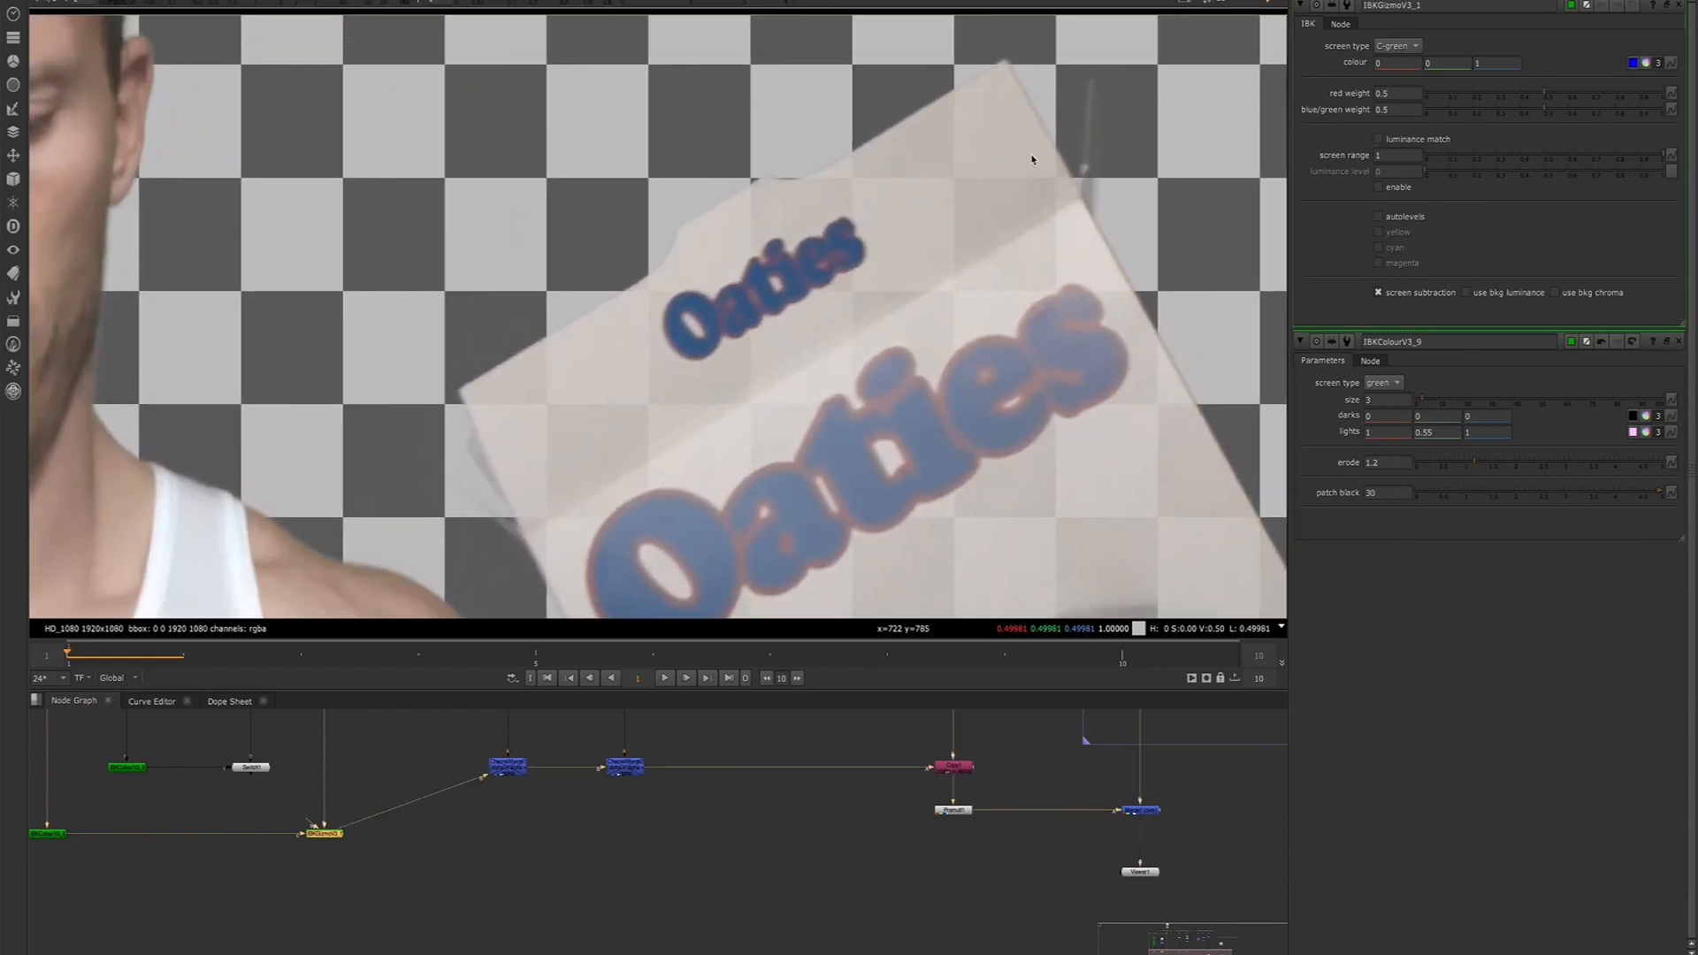
left_click(1378, 139)
left_click(1378, 140)
left_click(1378, 140)
left_click(1377, 140)
left_click(1378, 139)
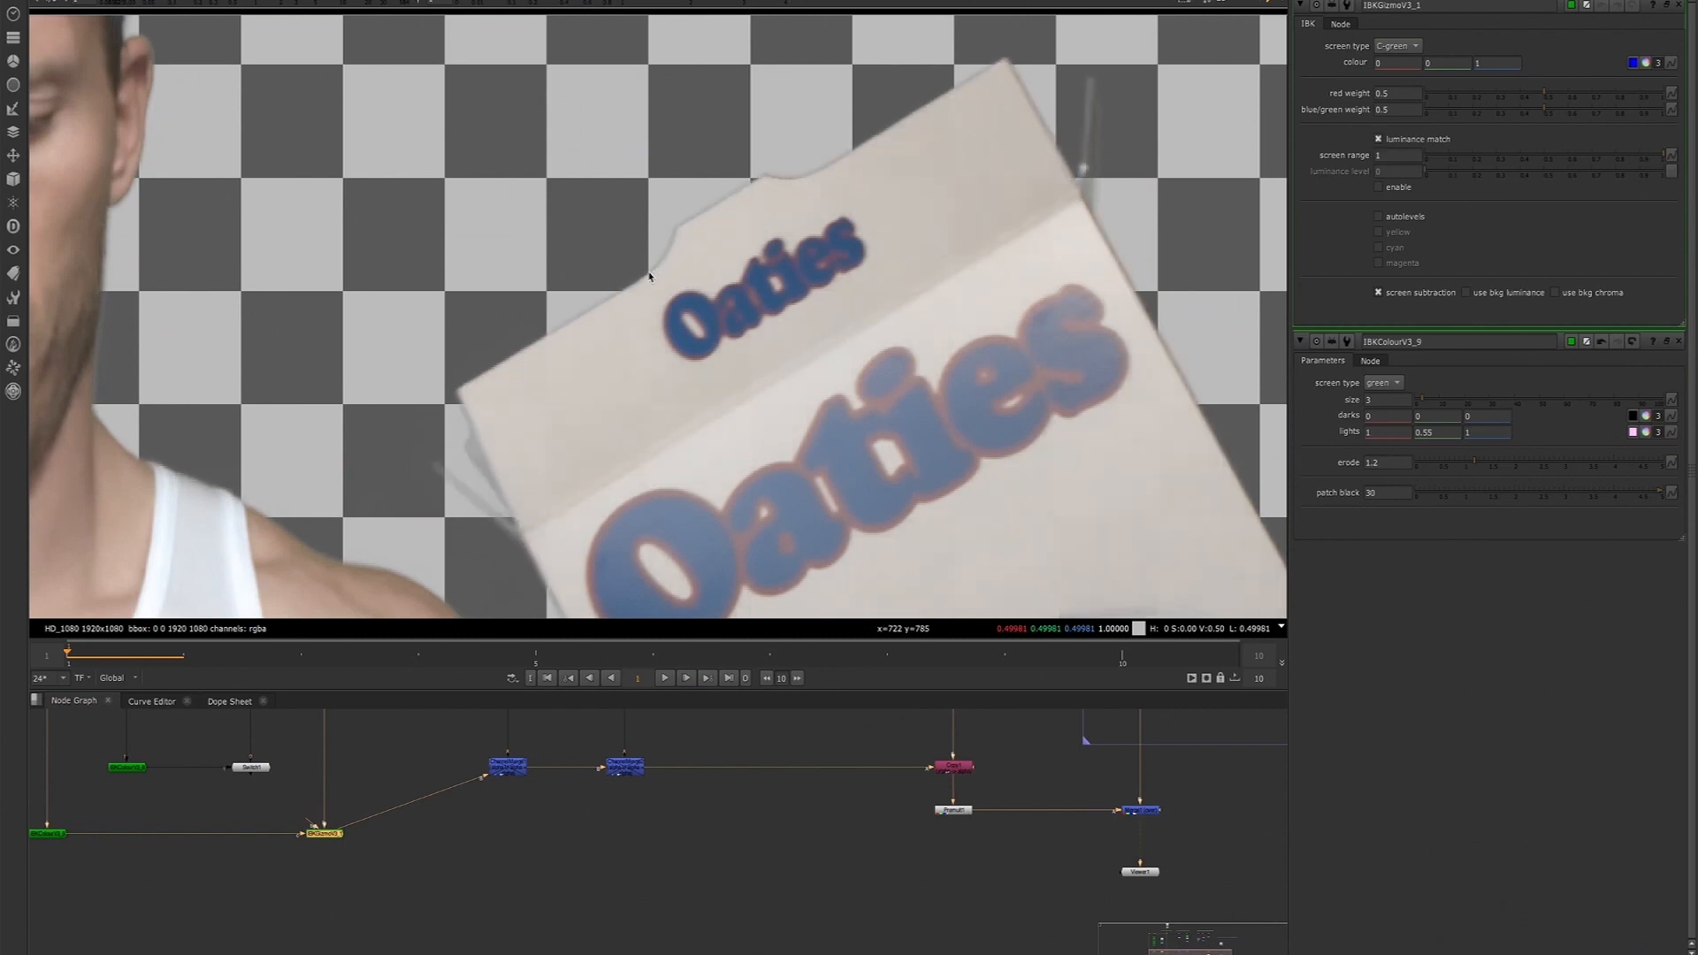
scroll(650, 277, "down", 4)
scroll(298, 300, "up", 4)
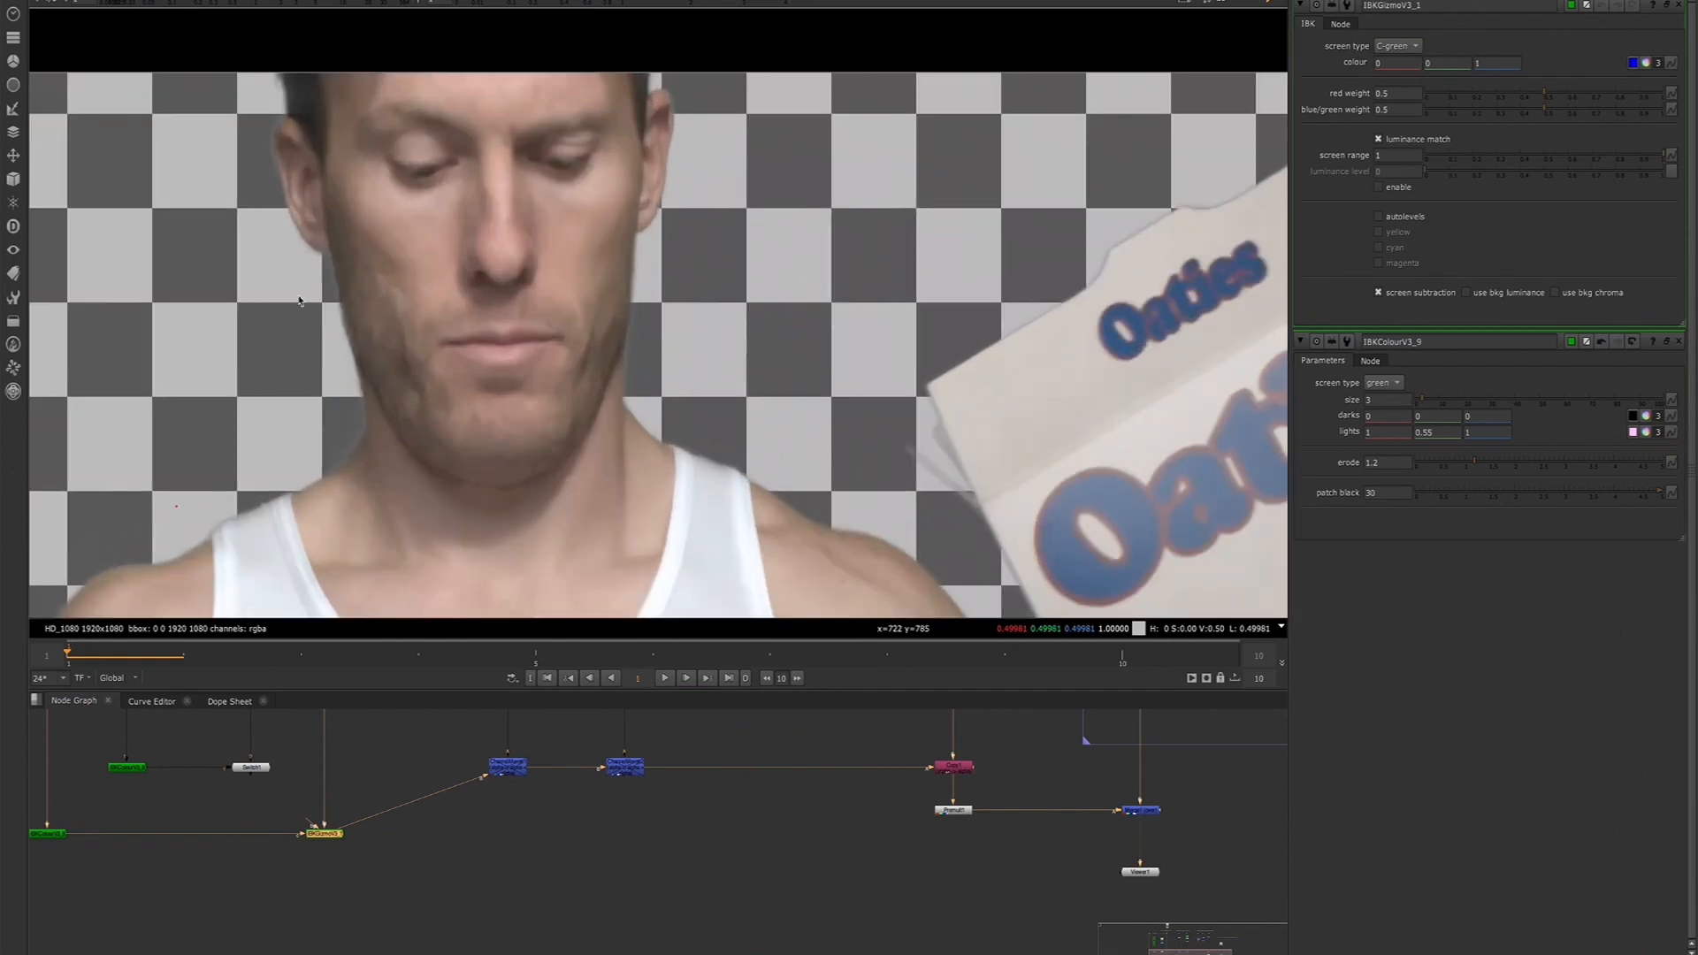
Compare the keyed figure's edges around the head and shoulders with the IBKGizmo's luminance match off and on, leaving it enabled
left_click(1378, 140)
left_click(1378, 141)
left_click(1379, 141)
left_click(1379, 141)
left_click(1378, 141)
left_click(1378, 140)
left_click(1379, 140)
left_click(1378, 140)
left_click(1379, 141)
left_click(1379, 141)
left_click(1379, 140)
left_click(1380, 141)
Examine the keyed edges around the face, shoulders and cereal box up close, and the whole composite in frame
scroll(336, 133, "up", 3)
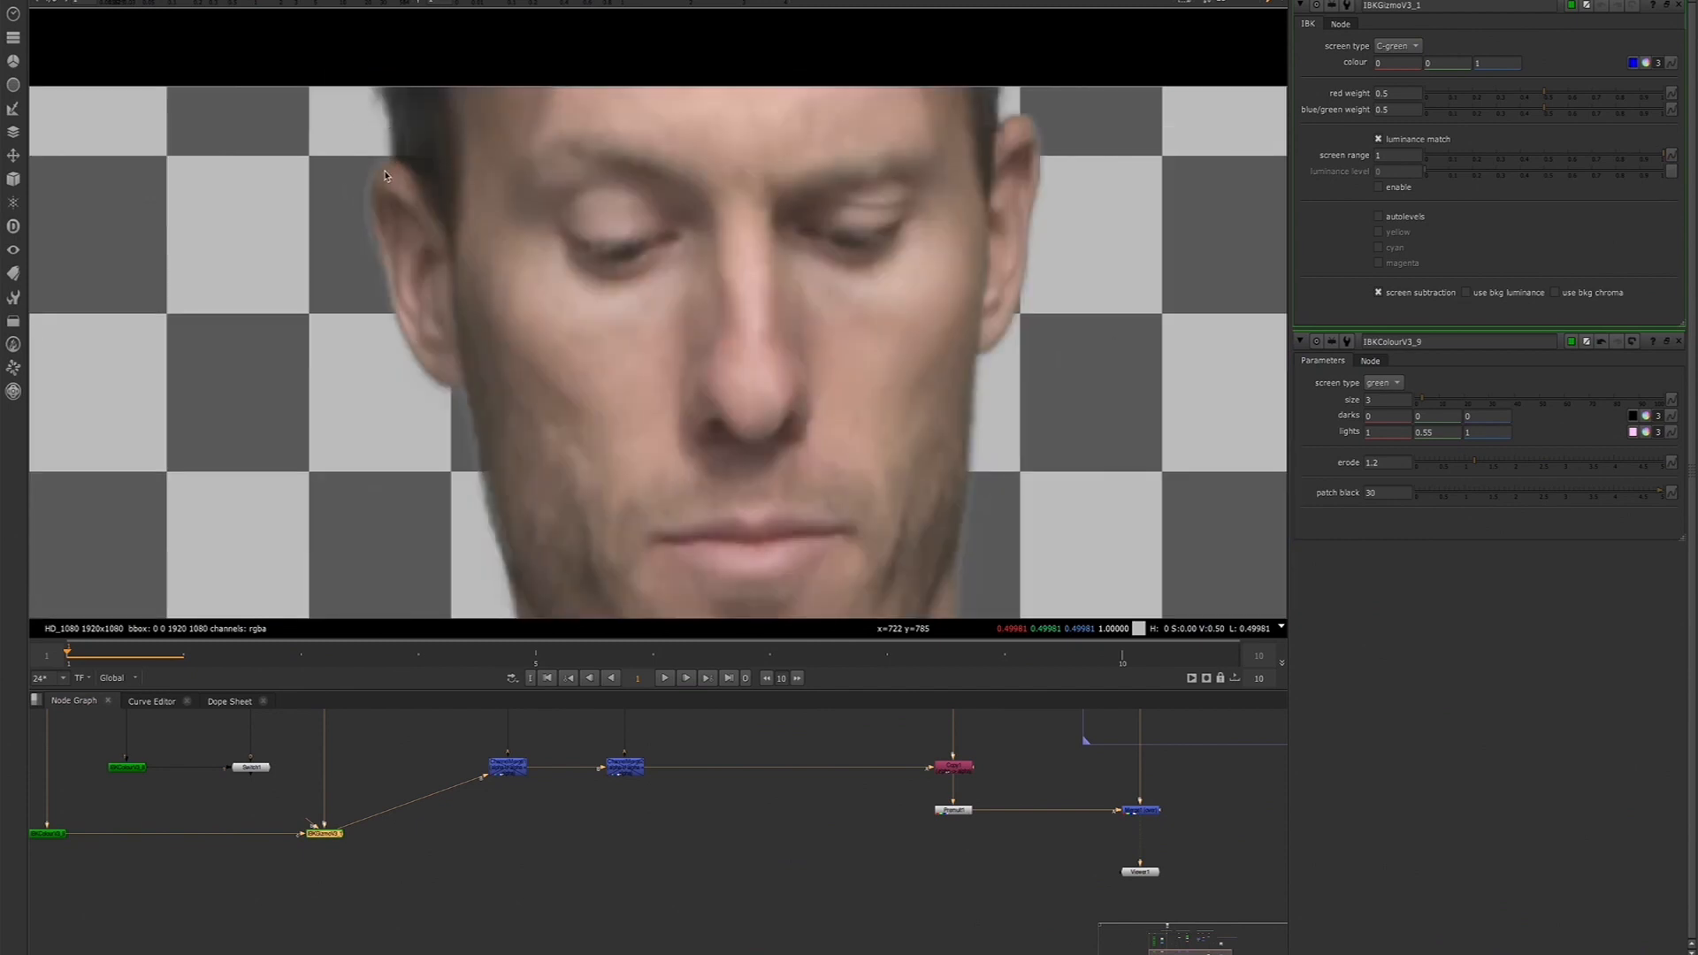
scroll(385, 175, "down", 4)
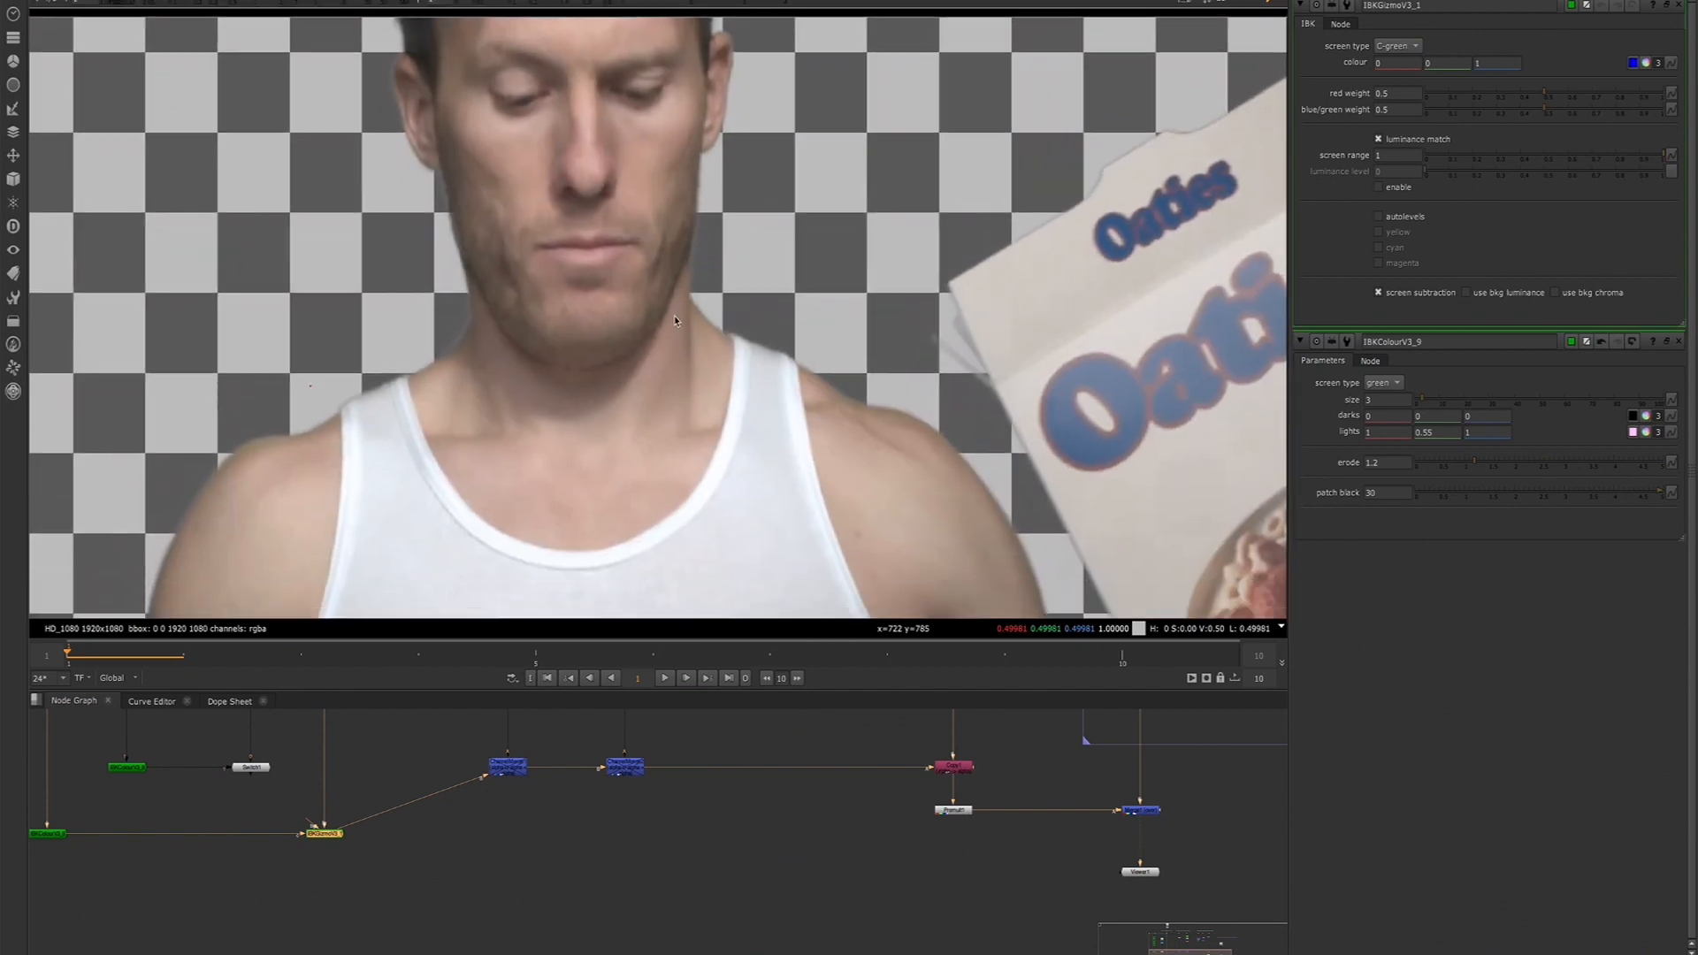
middle_click_drag(675, 320, 669, 265)
middle_click_drag(639, 361, 636, 307)
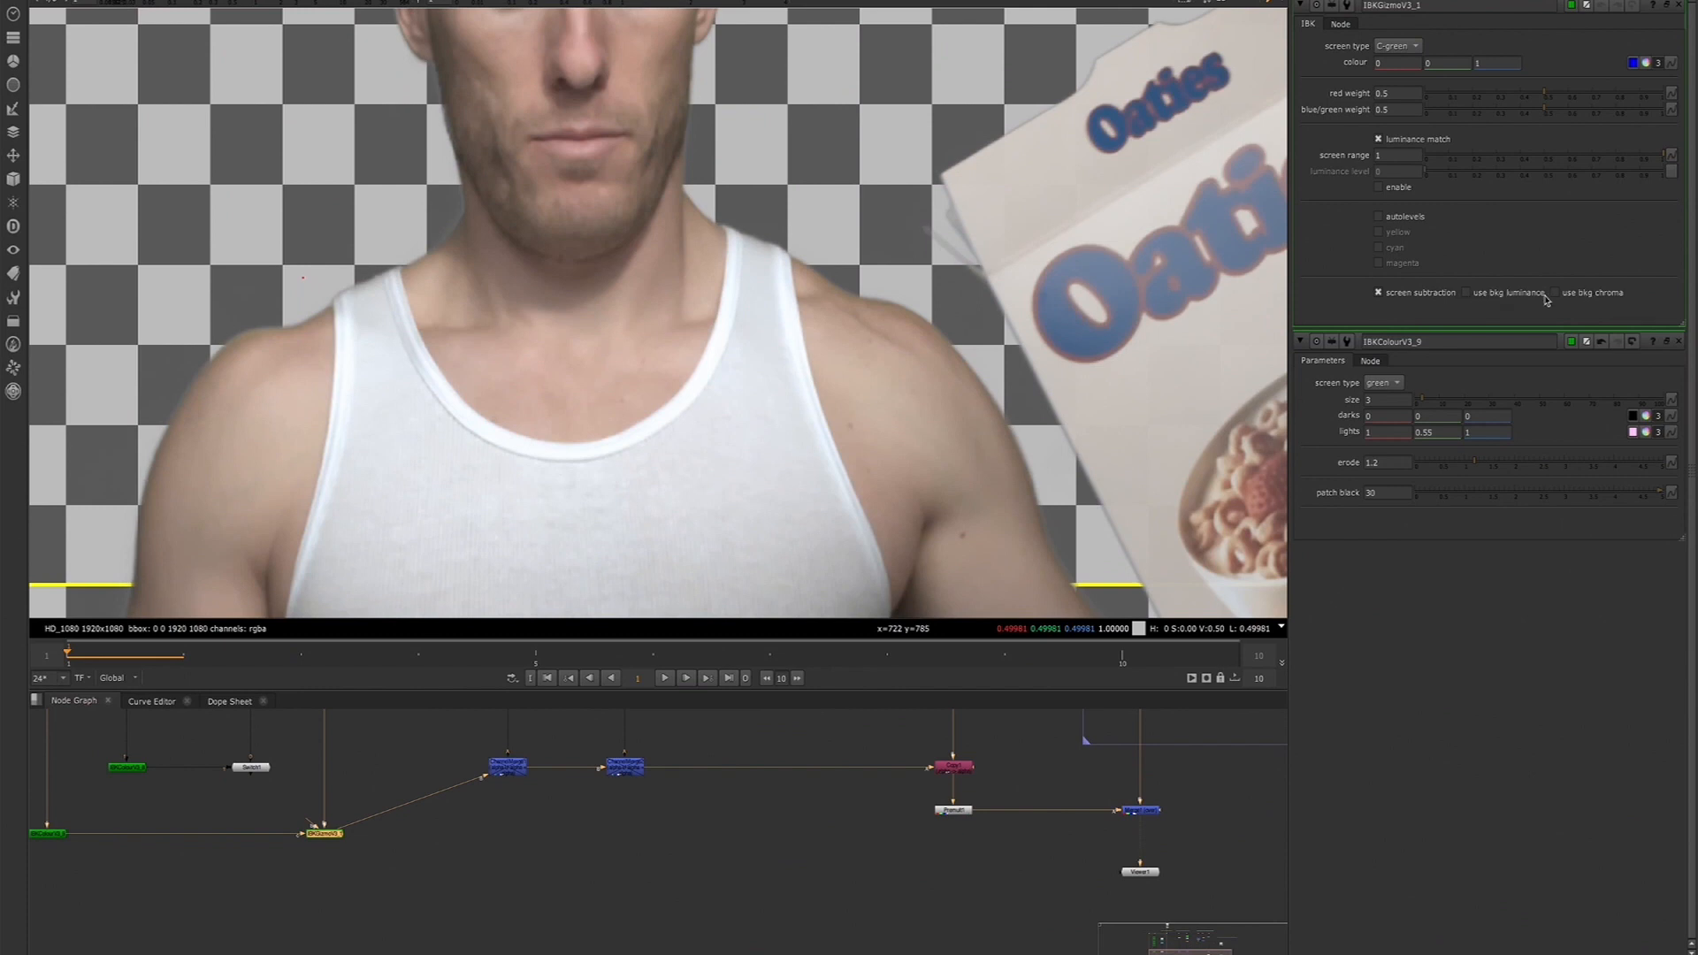
scroll(603, 275, "down", 3)
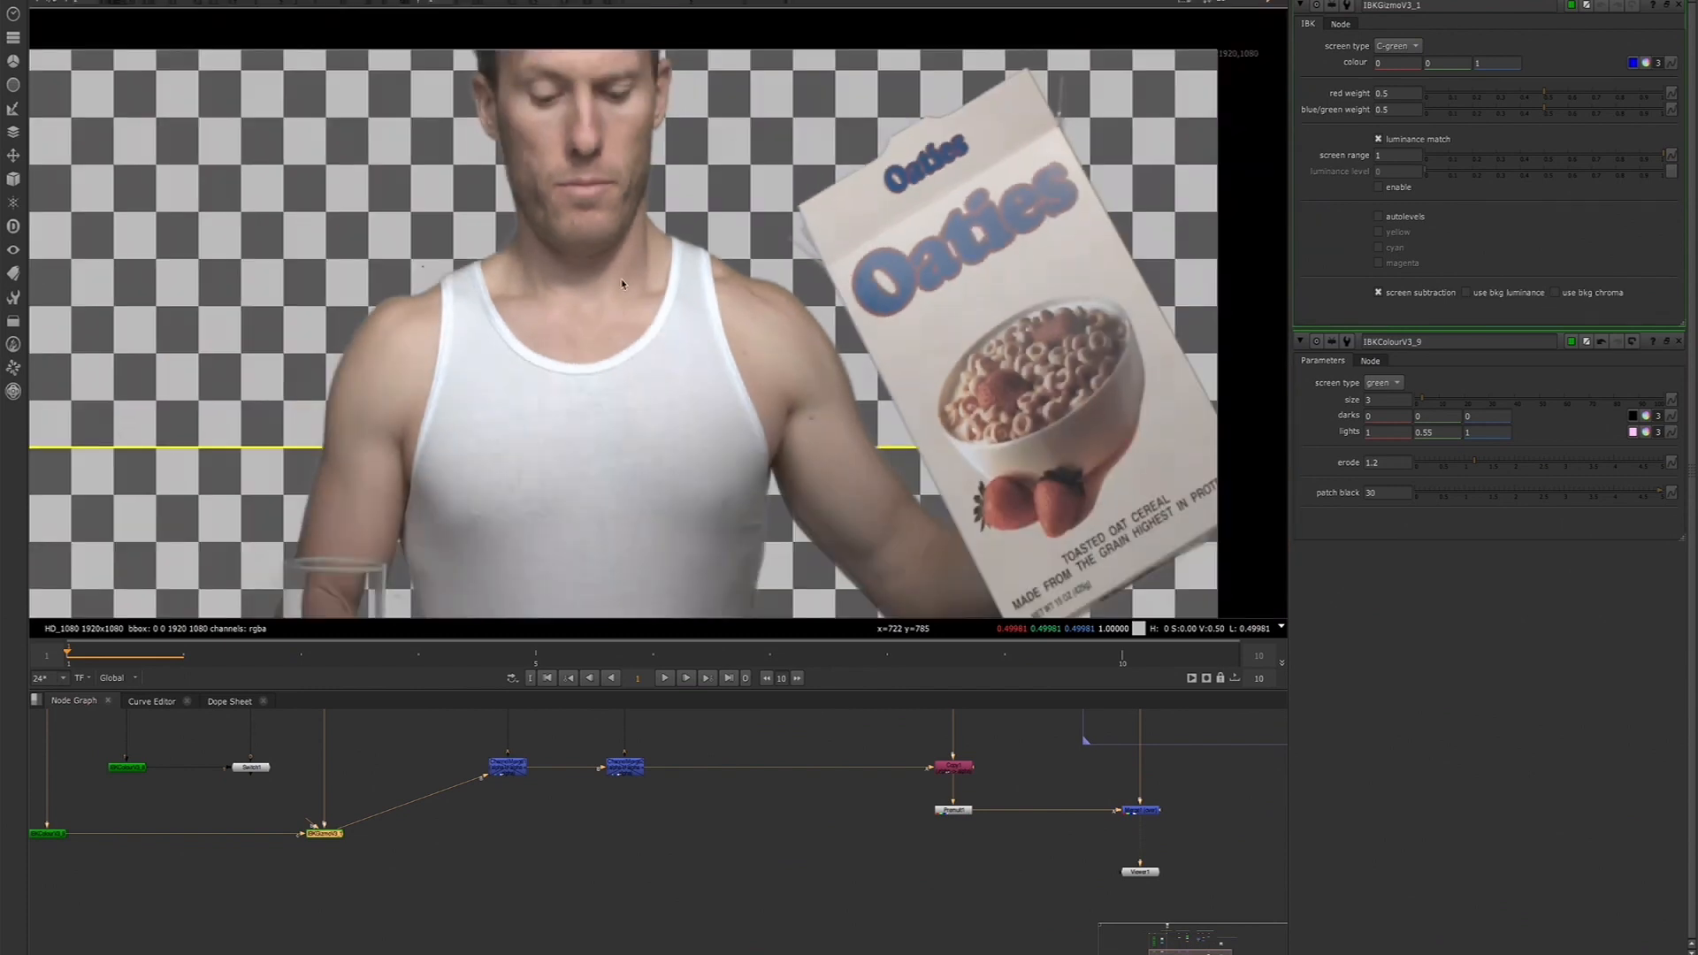
scroll(715, 353, "down", 4)
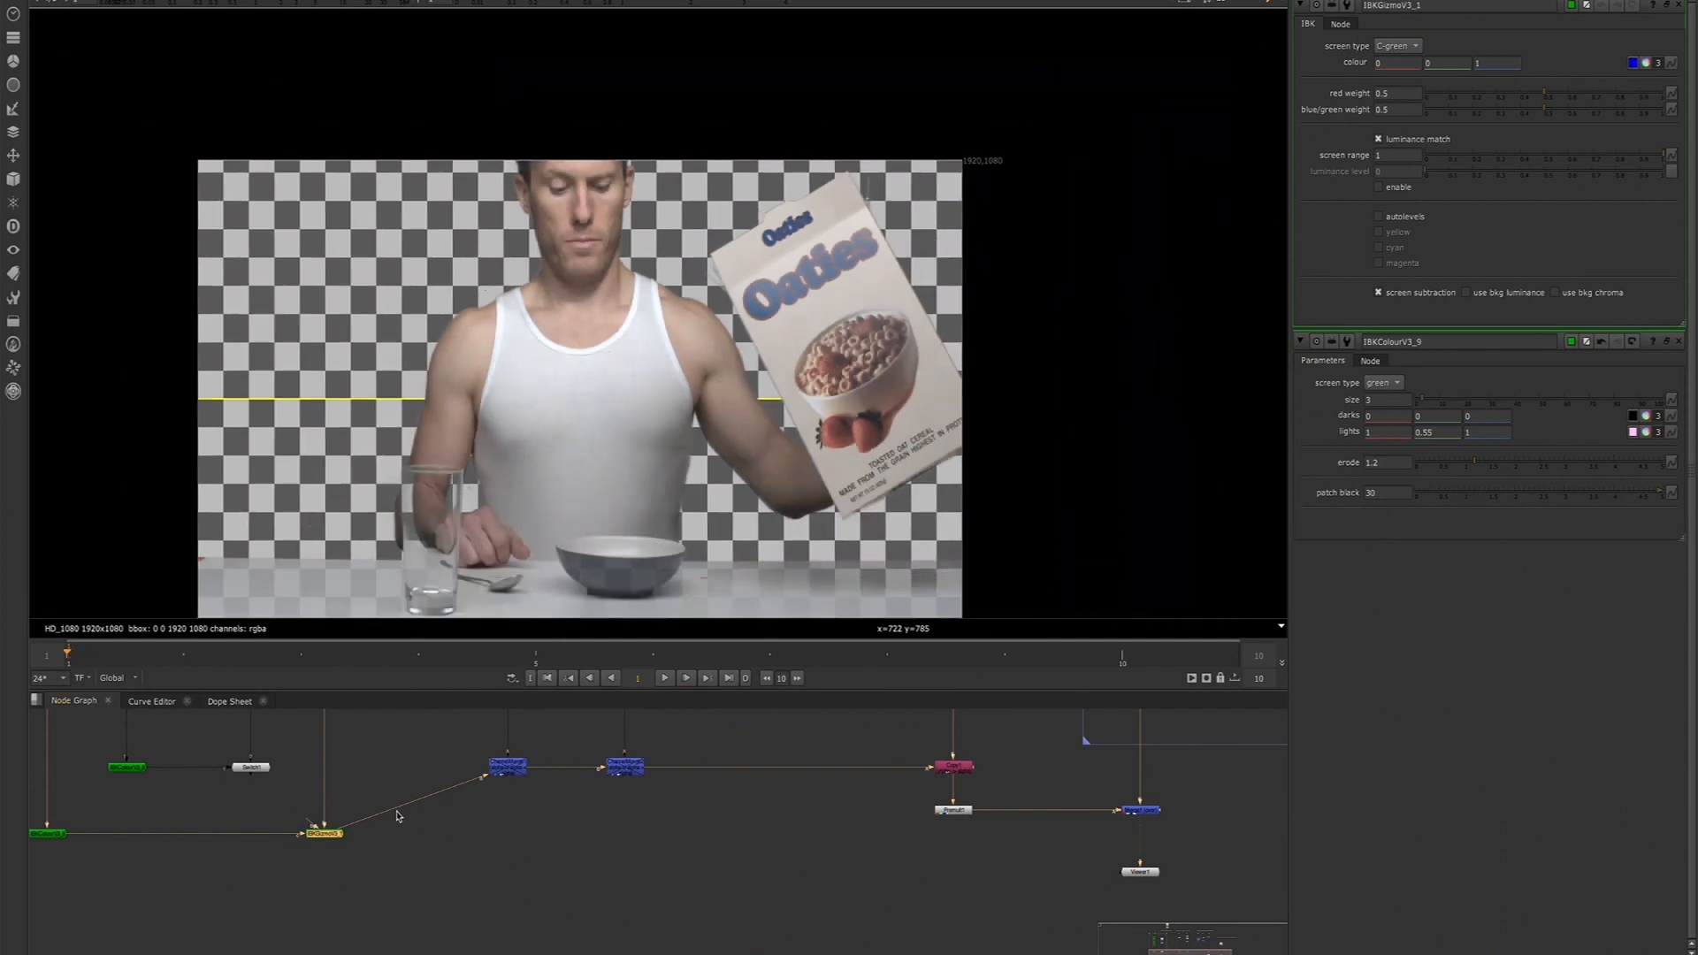
middle_click_drag(397, 815, 427, 859)
middle_click_drag(472, 323, 497, 226)
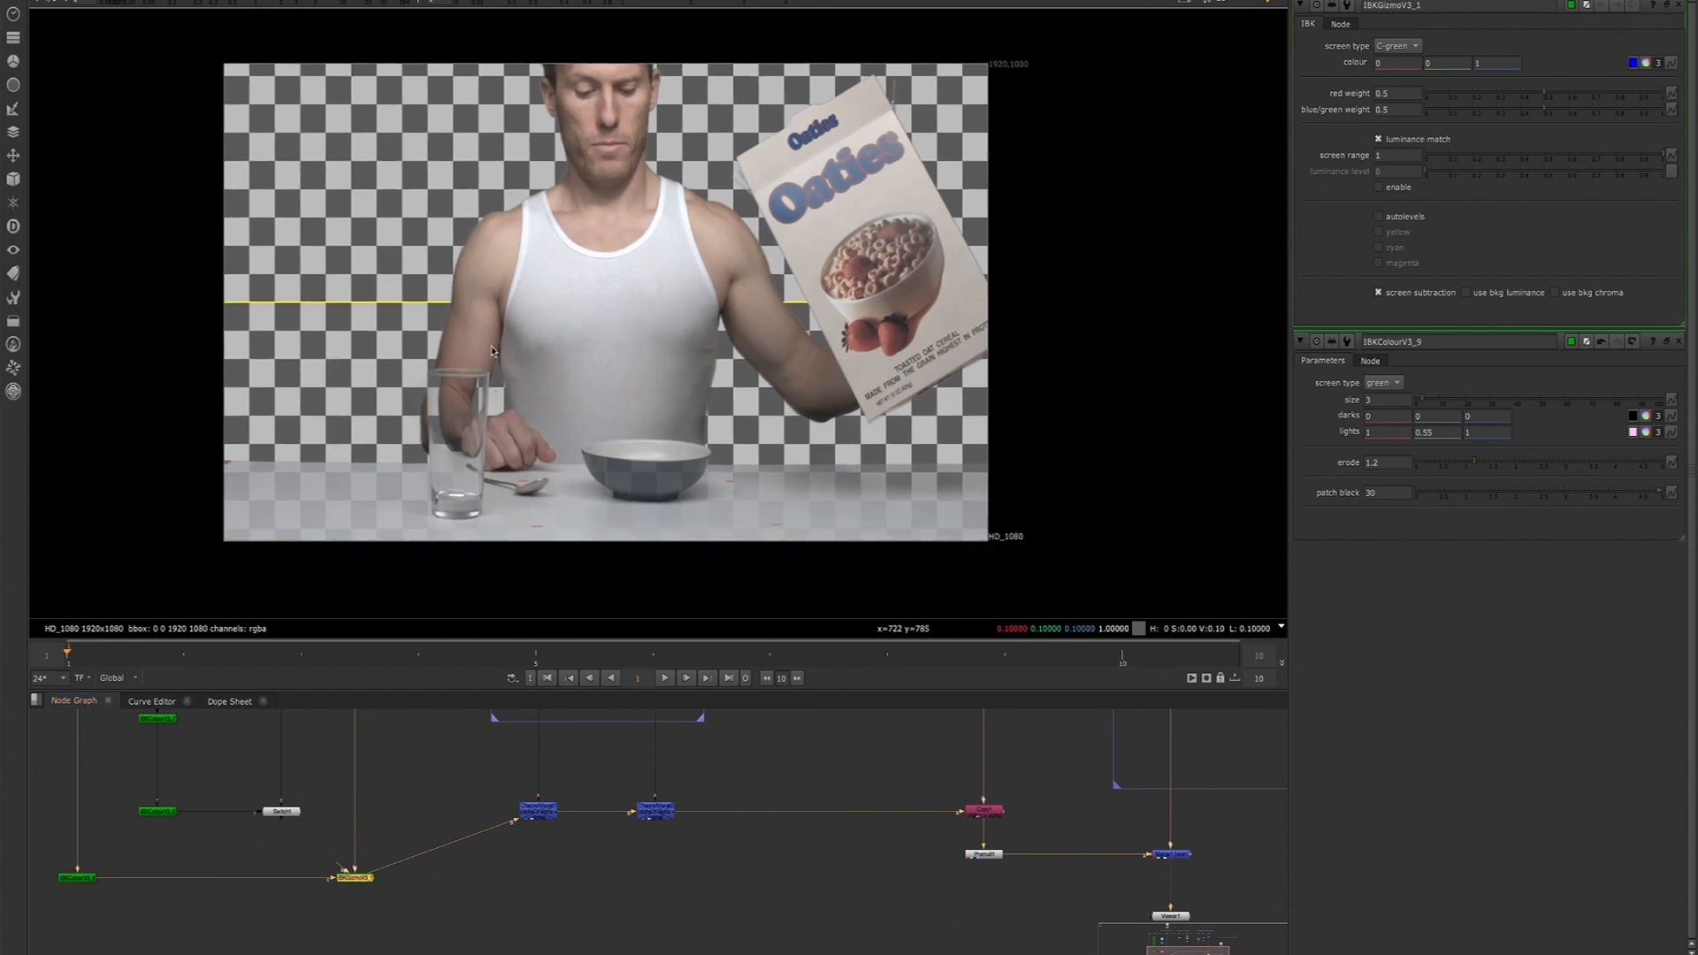
scroll(517, 337, "up", 1)
middle_click_drag(525, 354, 534, 381)
Reconnect the IBKGizmo's colour input from the single IBKColour node to the last IBKColour node of the stacked chain
middle_click_drag(143, 872, 271, 888)
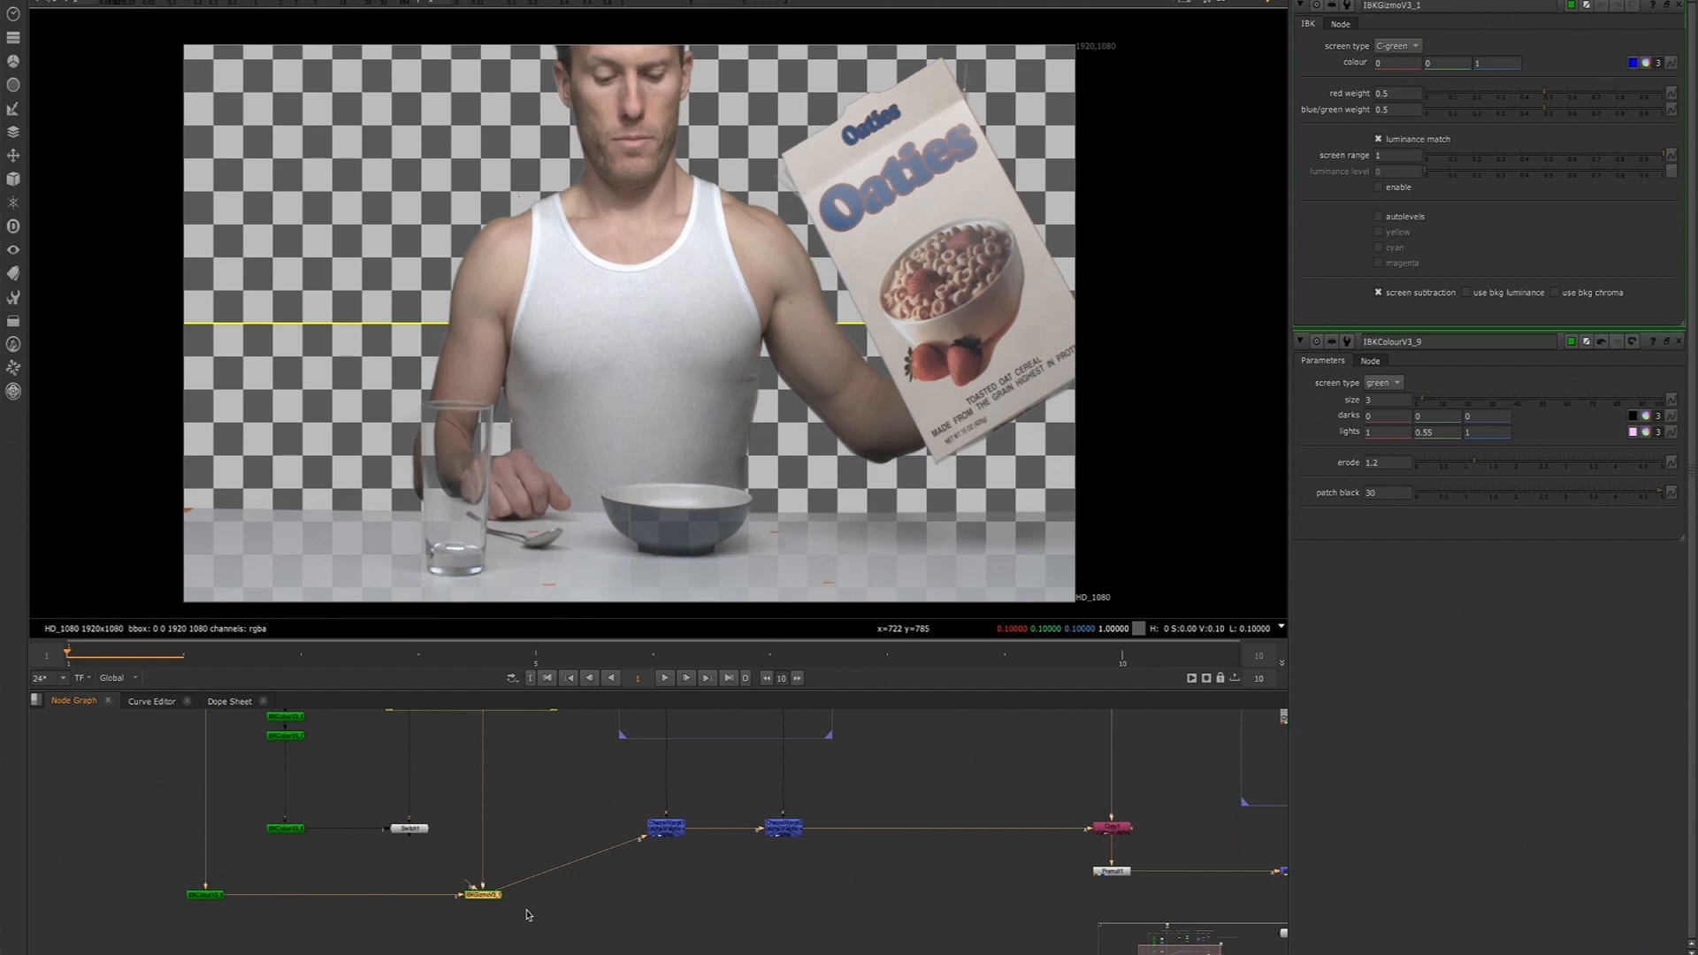
scroll(483, 895, "up", 3)
middle_click_drag(483, 898, 706, 847)
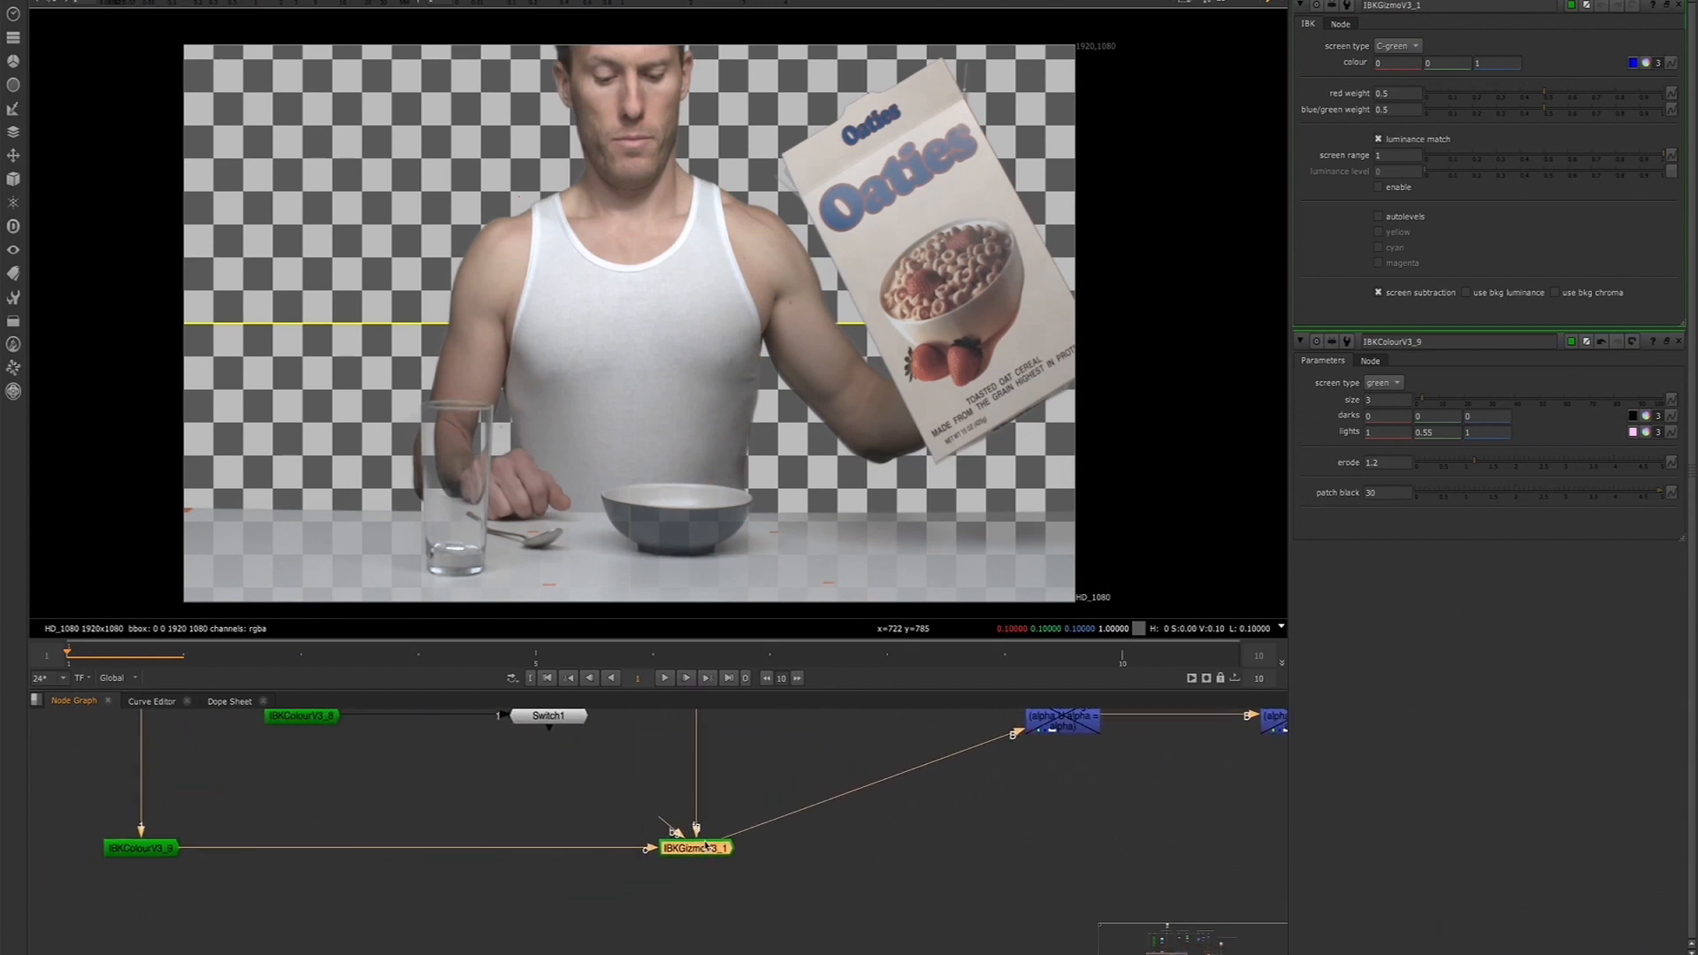
left_click_drag(188, 850, 278, 725)
View the output of the first IBKColour node in the stacked chain and open its settings to inspect them
scroll(278, 725, "down", 6)
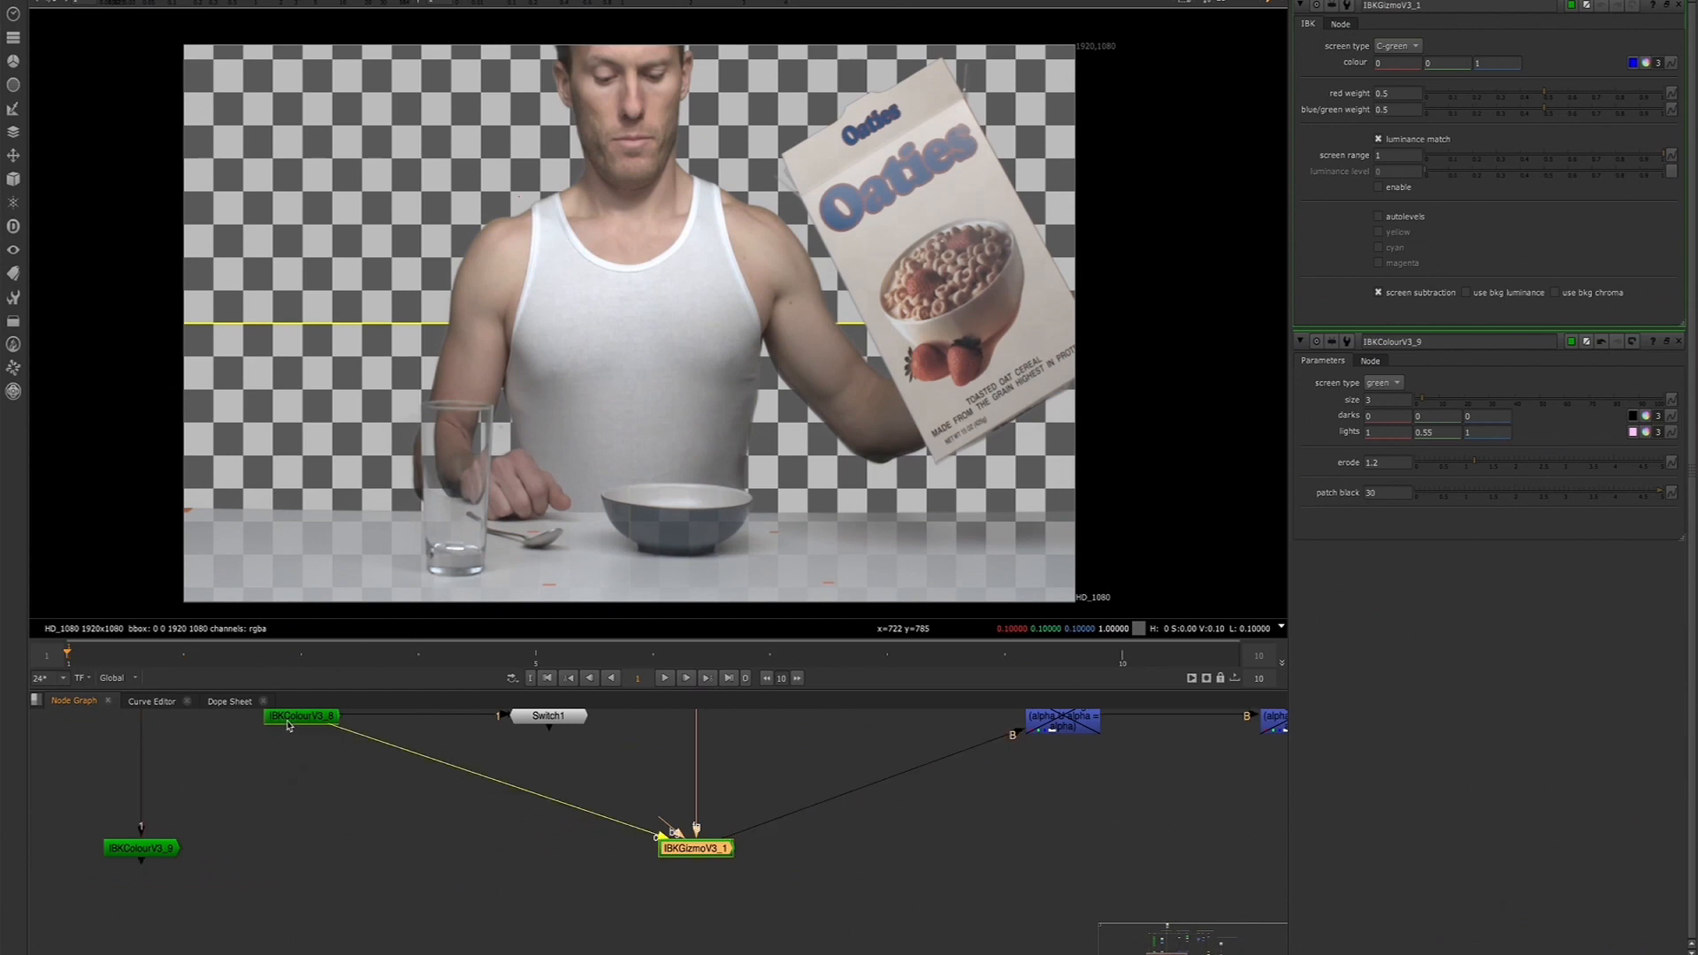
middle_click_drag(308, 762, 314, 824)
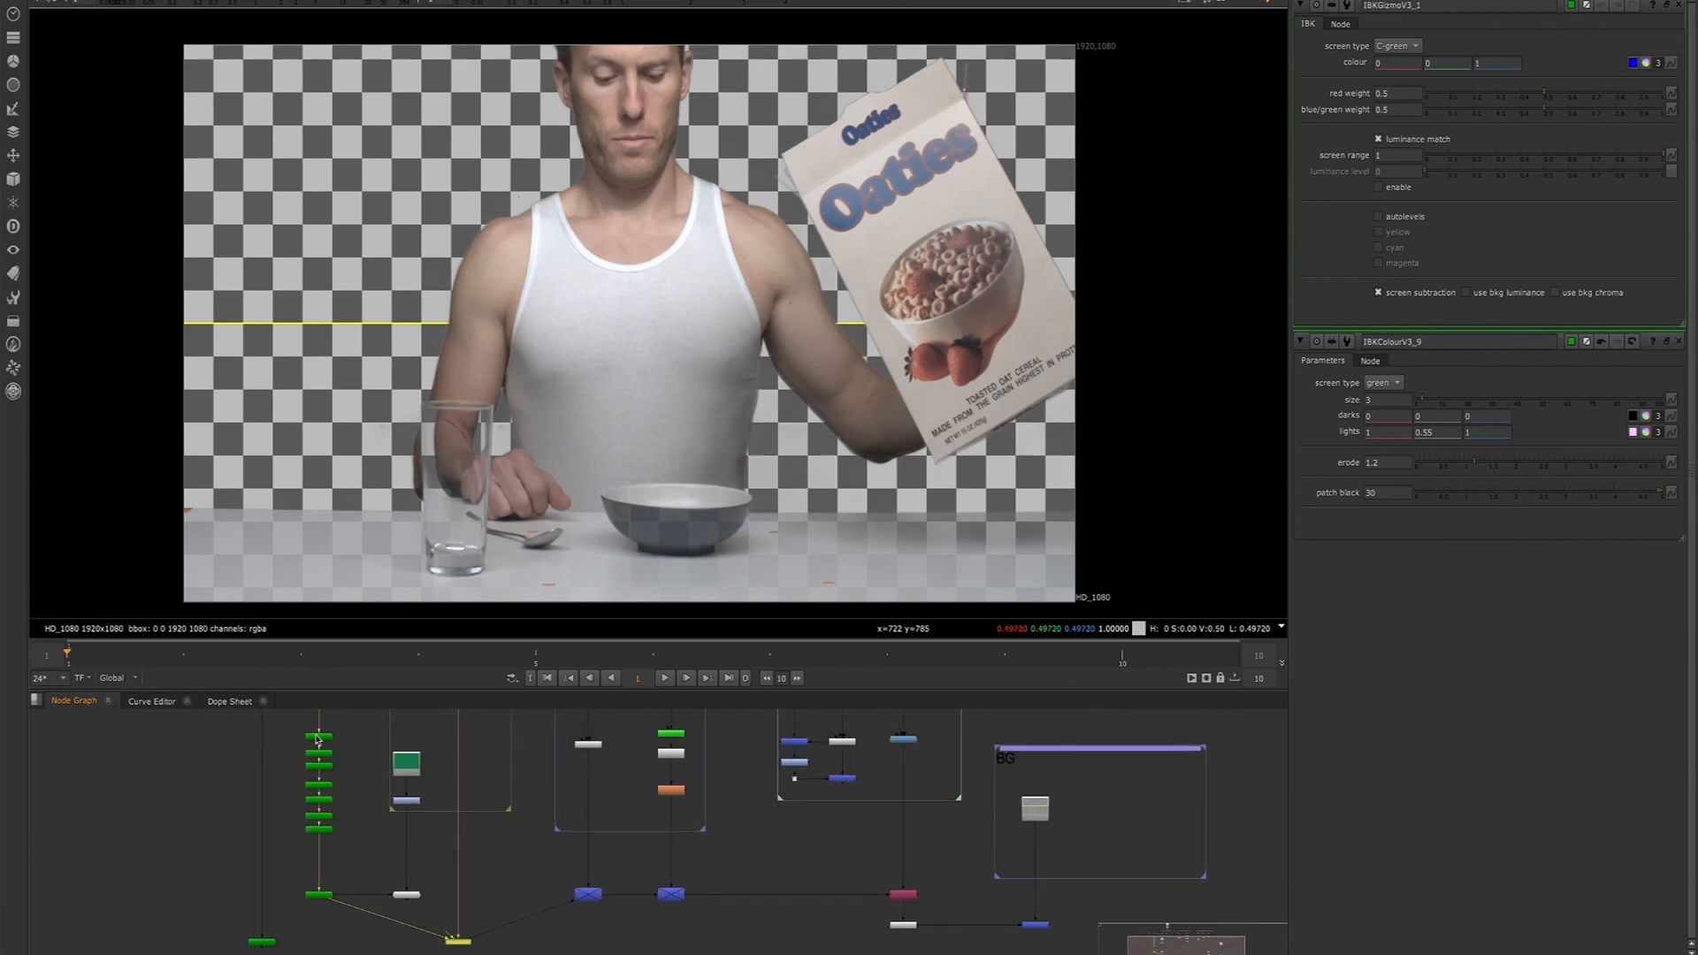
left_click(318, 739)
middle_click_drag(319, 739, 321, 786)
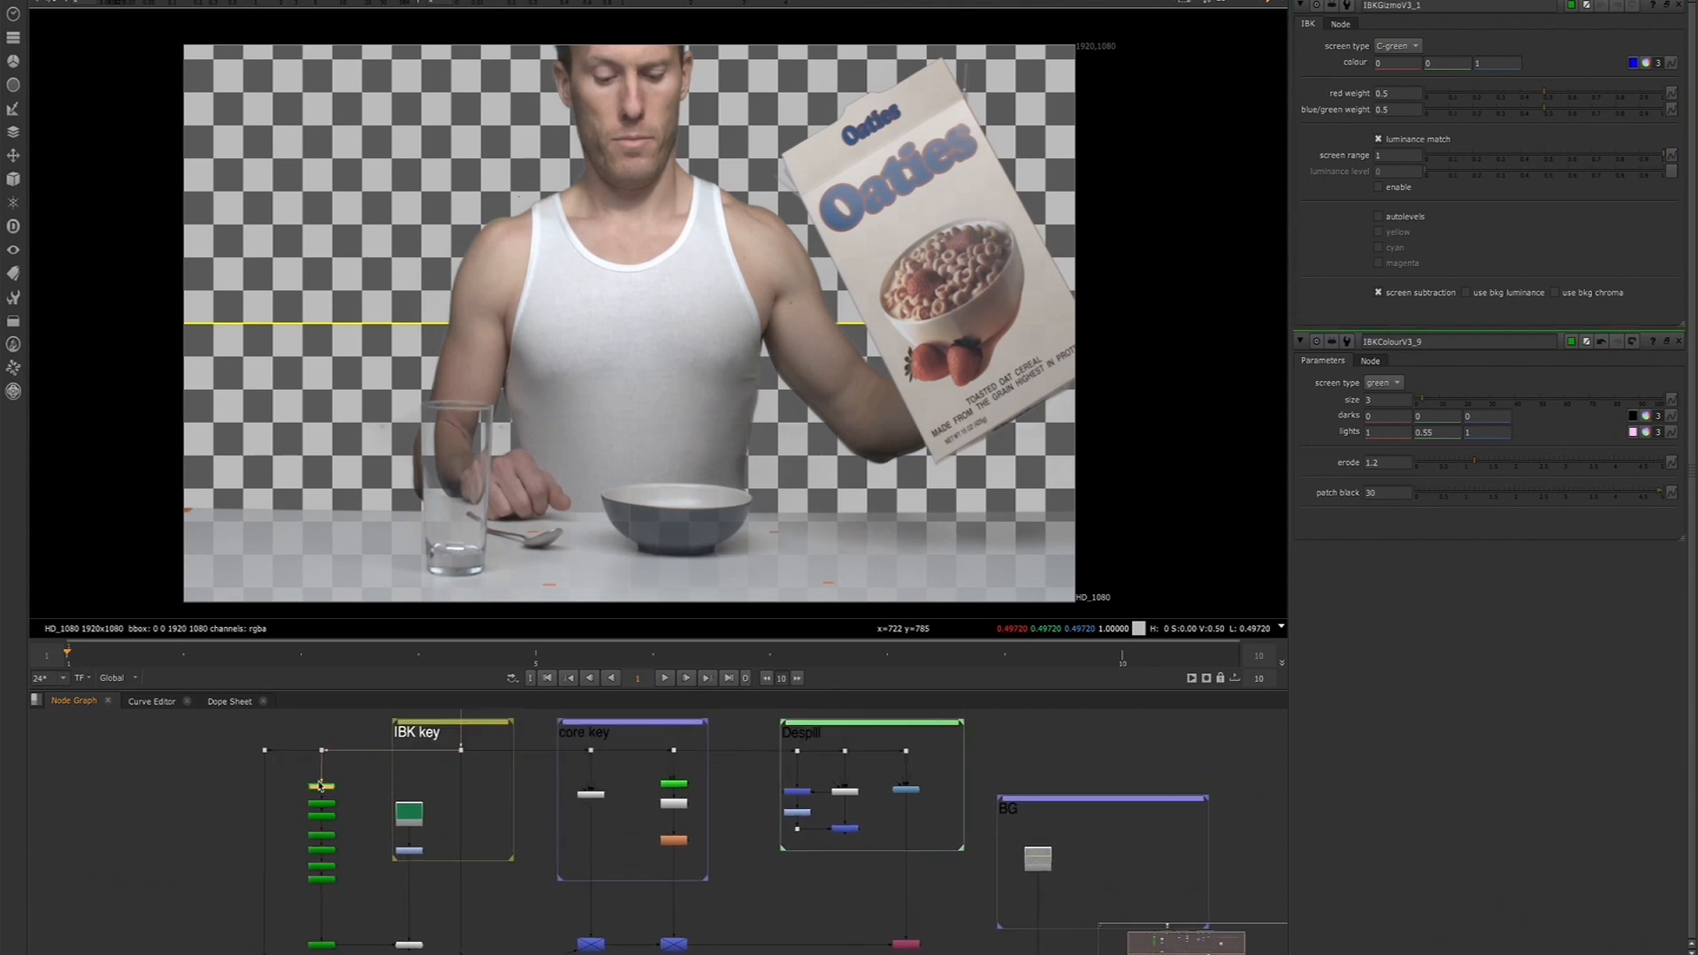
left_click(318, 798)
key("1")
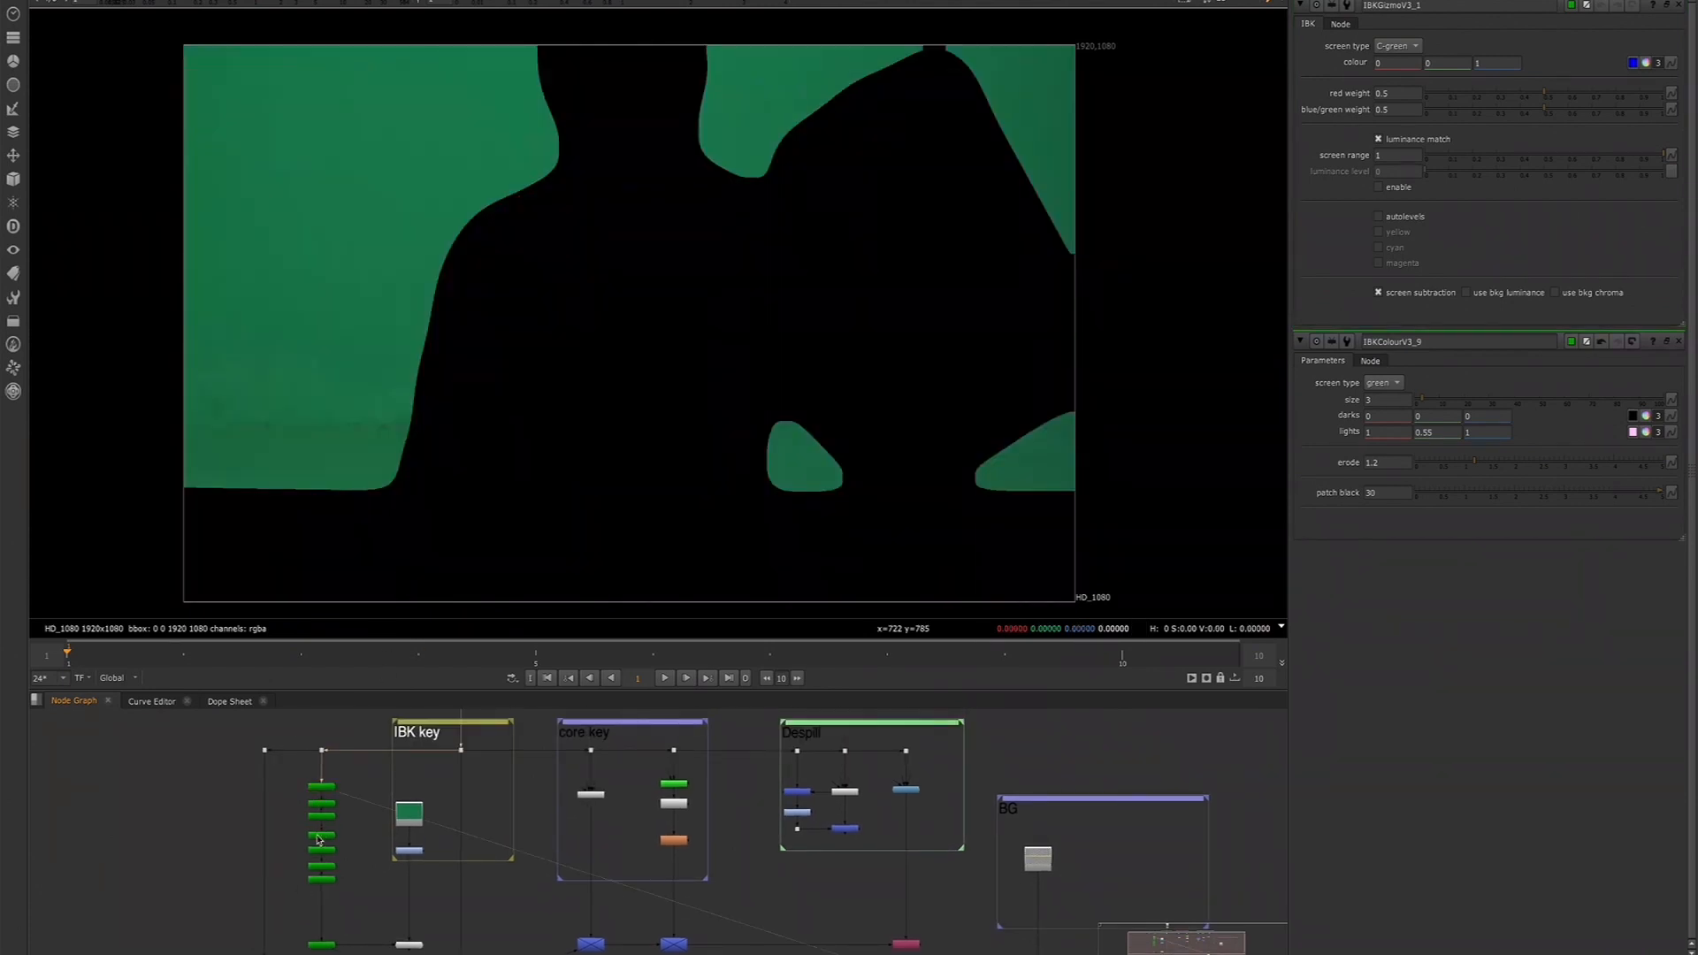
scroll(323, 807, "up", 3)
scroll(324, 807, "up", 1)
left_click(335, 727)
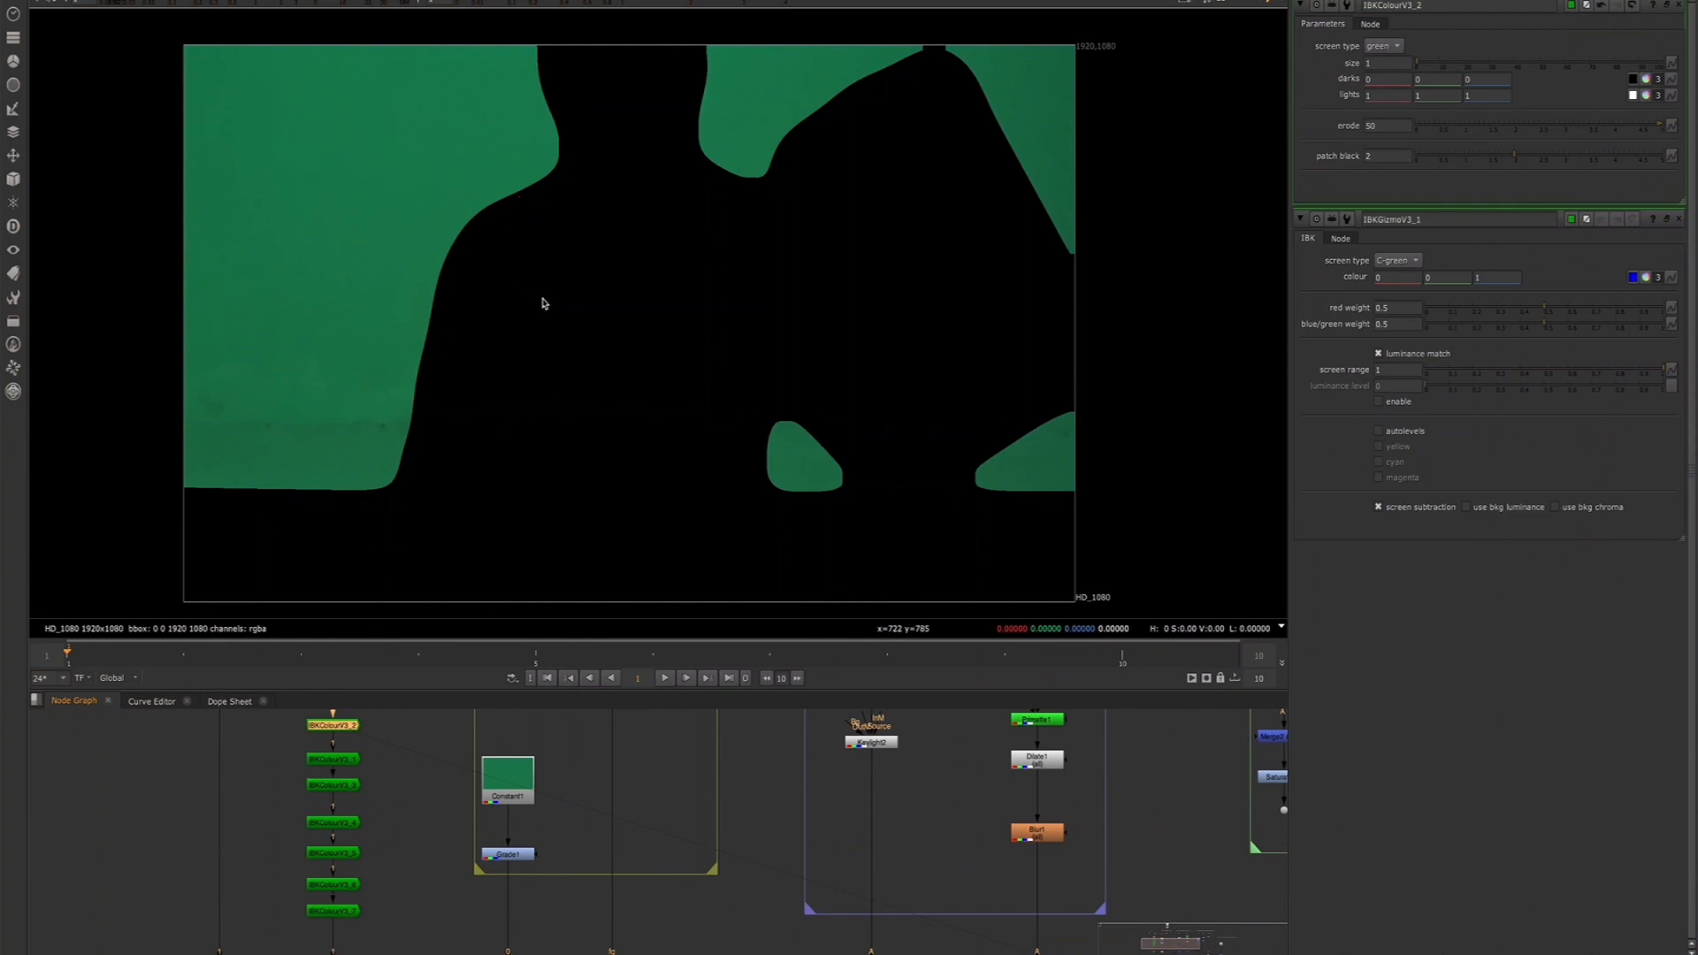
scroll(573, 323, "down", 3)
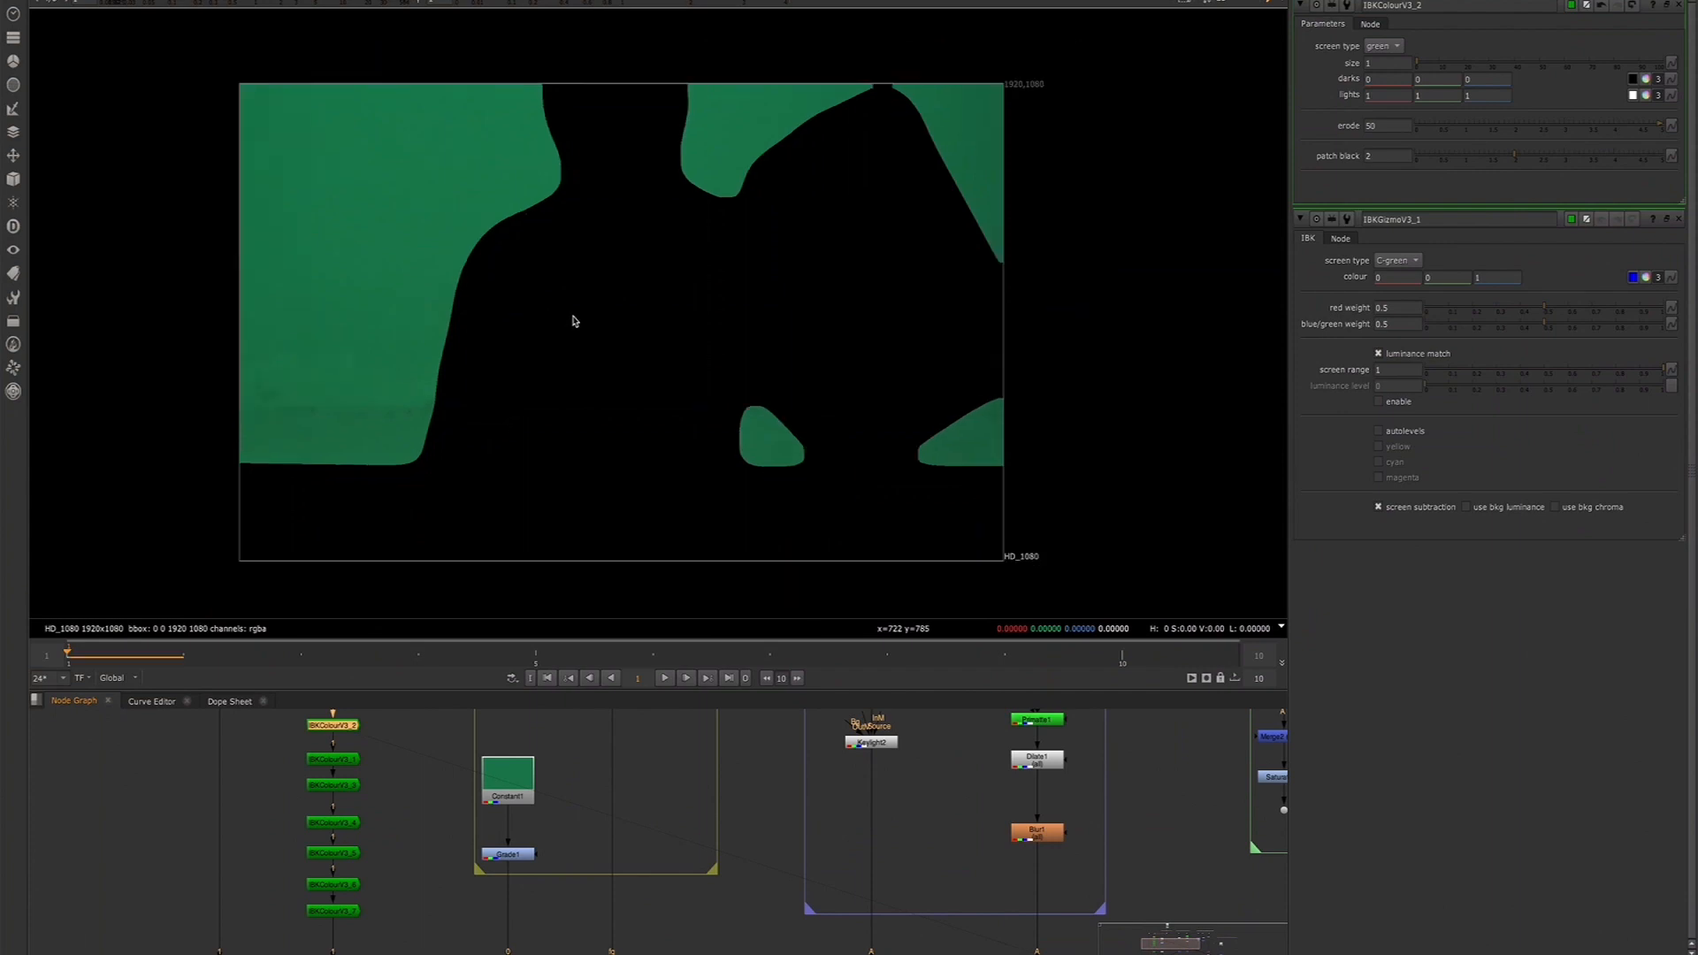
scroll(590, 323, "up", 3)
middle_click_drag(533, 316, 555, 298)
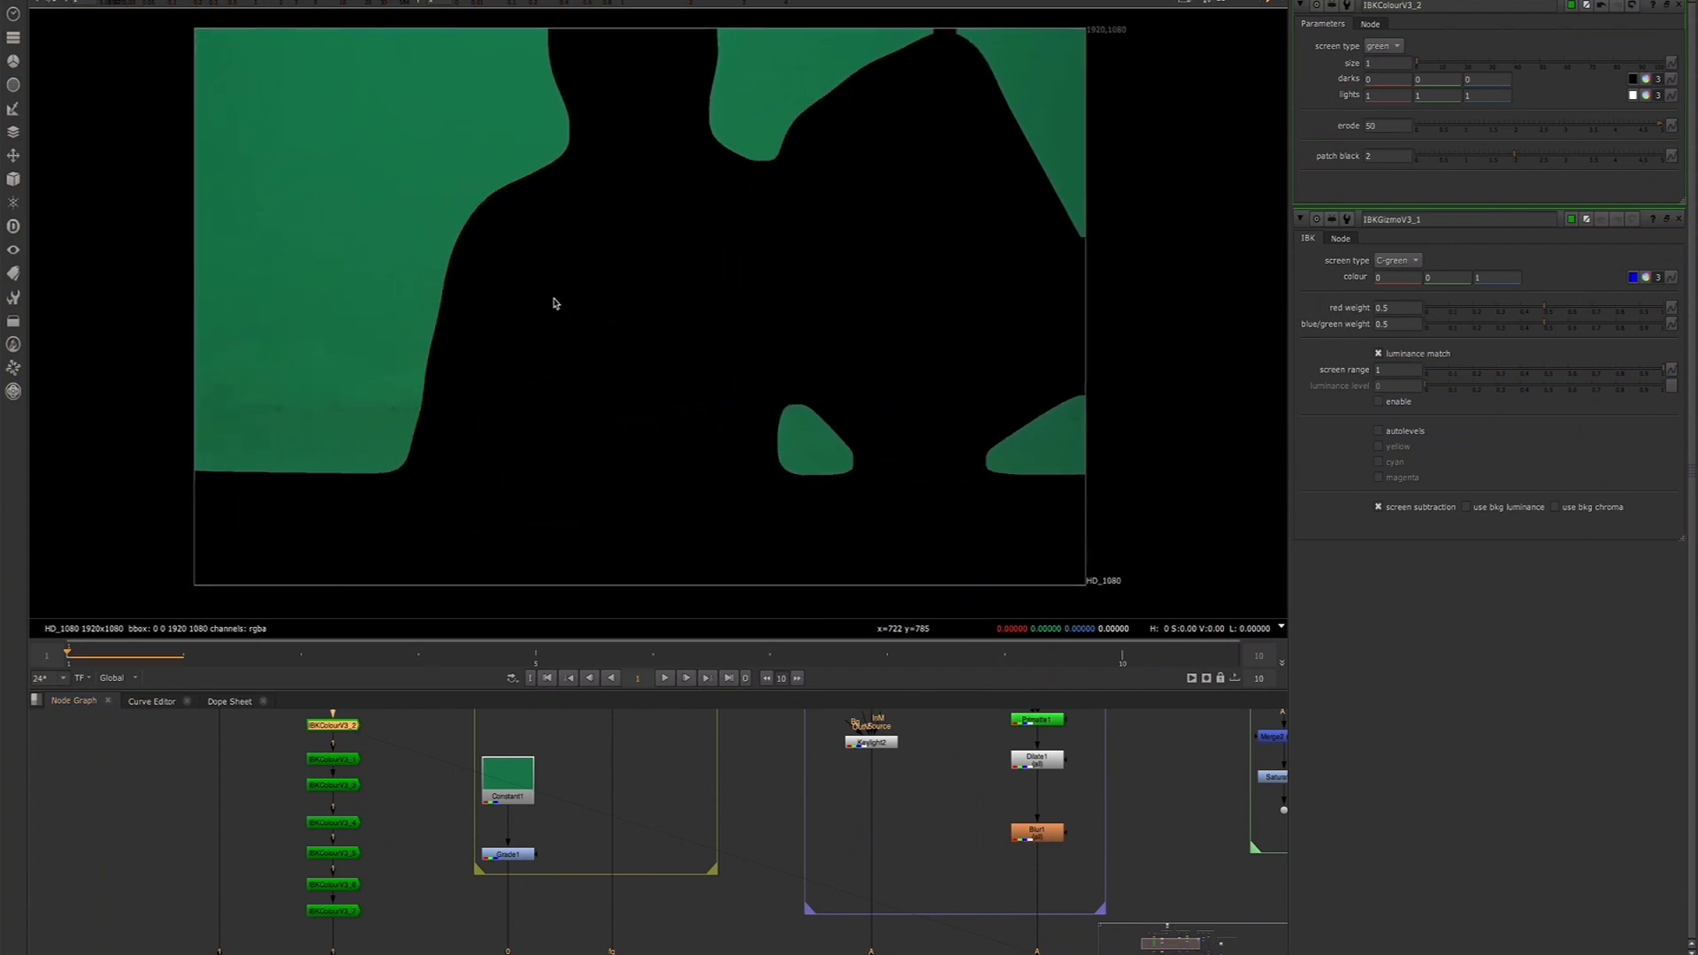
scroll(336, 743, "down", 5)
scroll(349, 782, "up", 4)
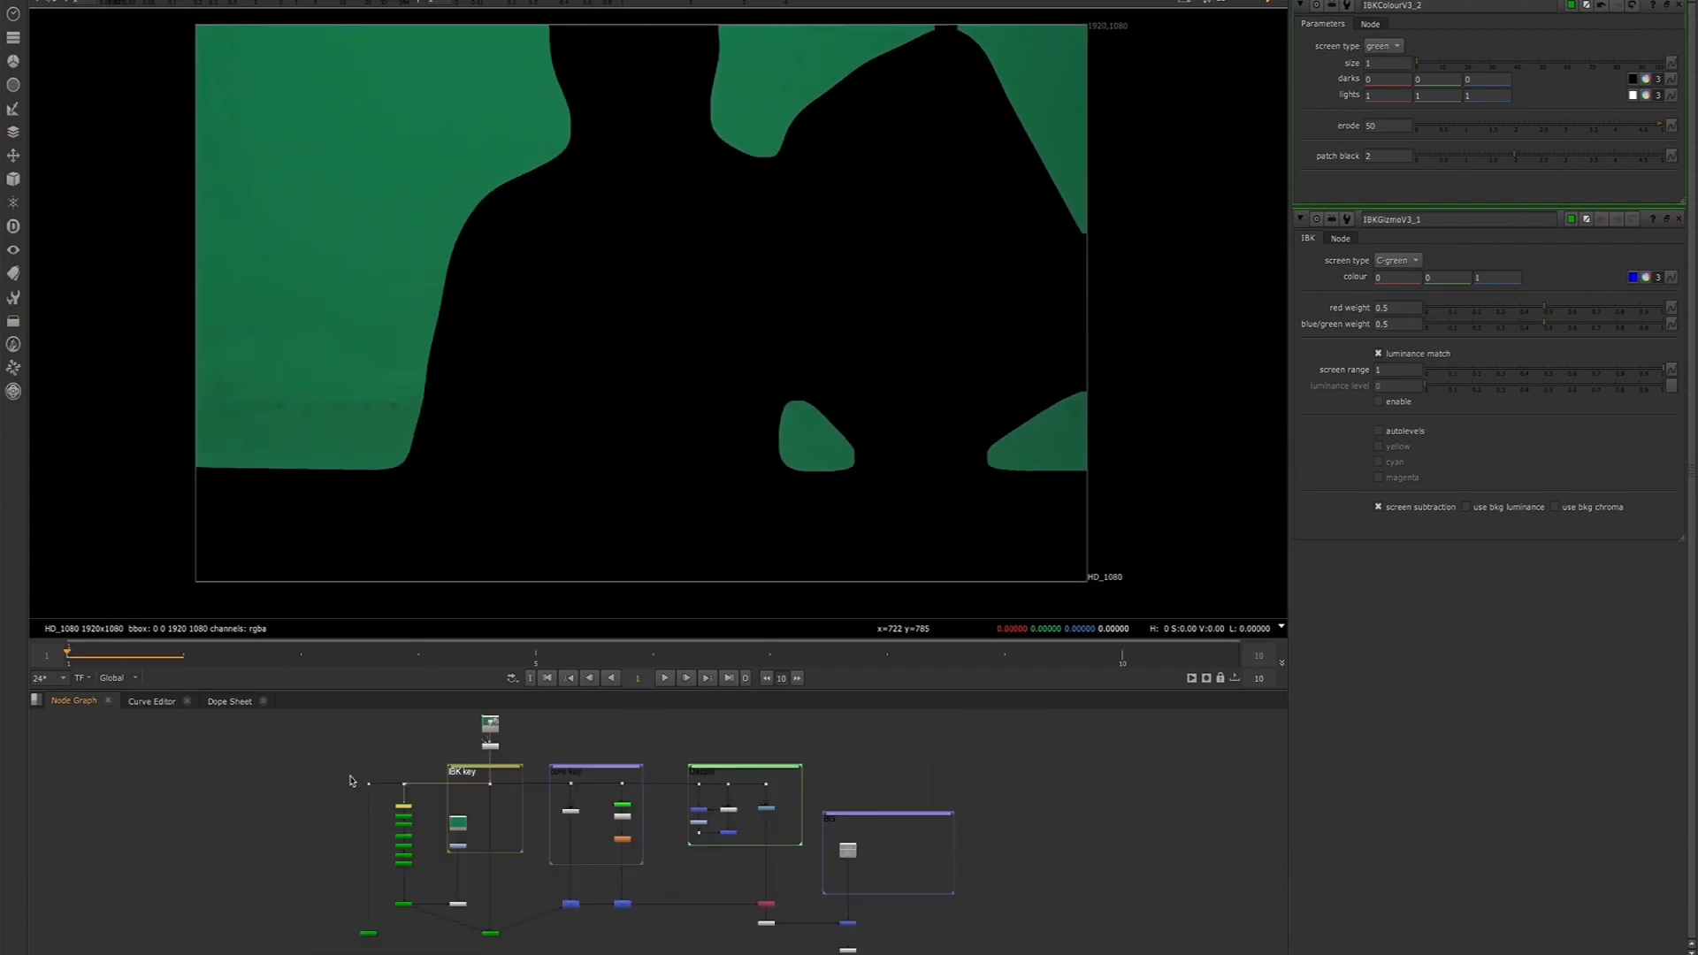
Add a new IBKColour node beside the stacked chain, fed by the plate through a dot that straightens its connection
scroll(390, 831, "down", 3)
middle_click_drag(354, 835, 464, 743)
scroll(443, 807, "up", 4)
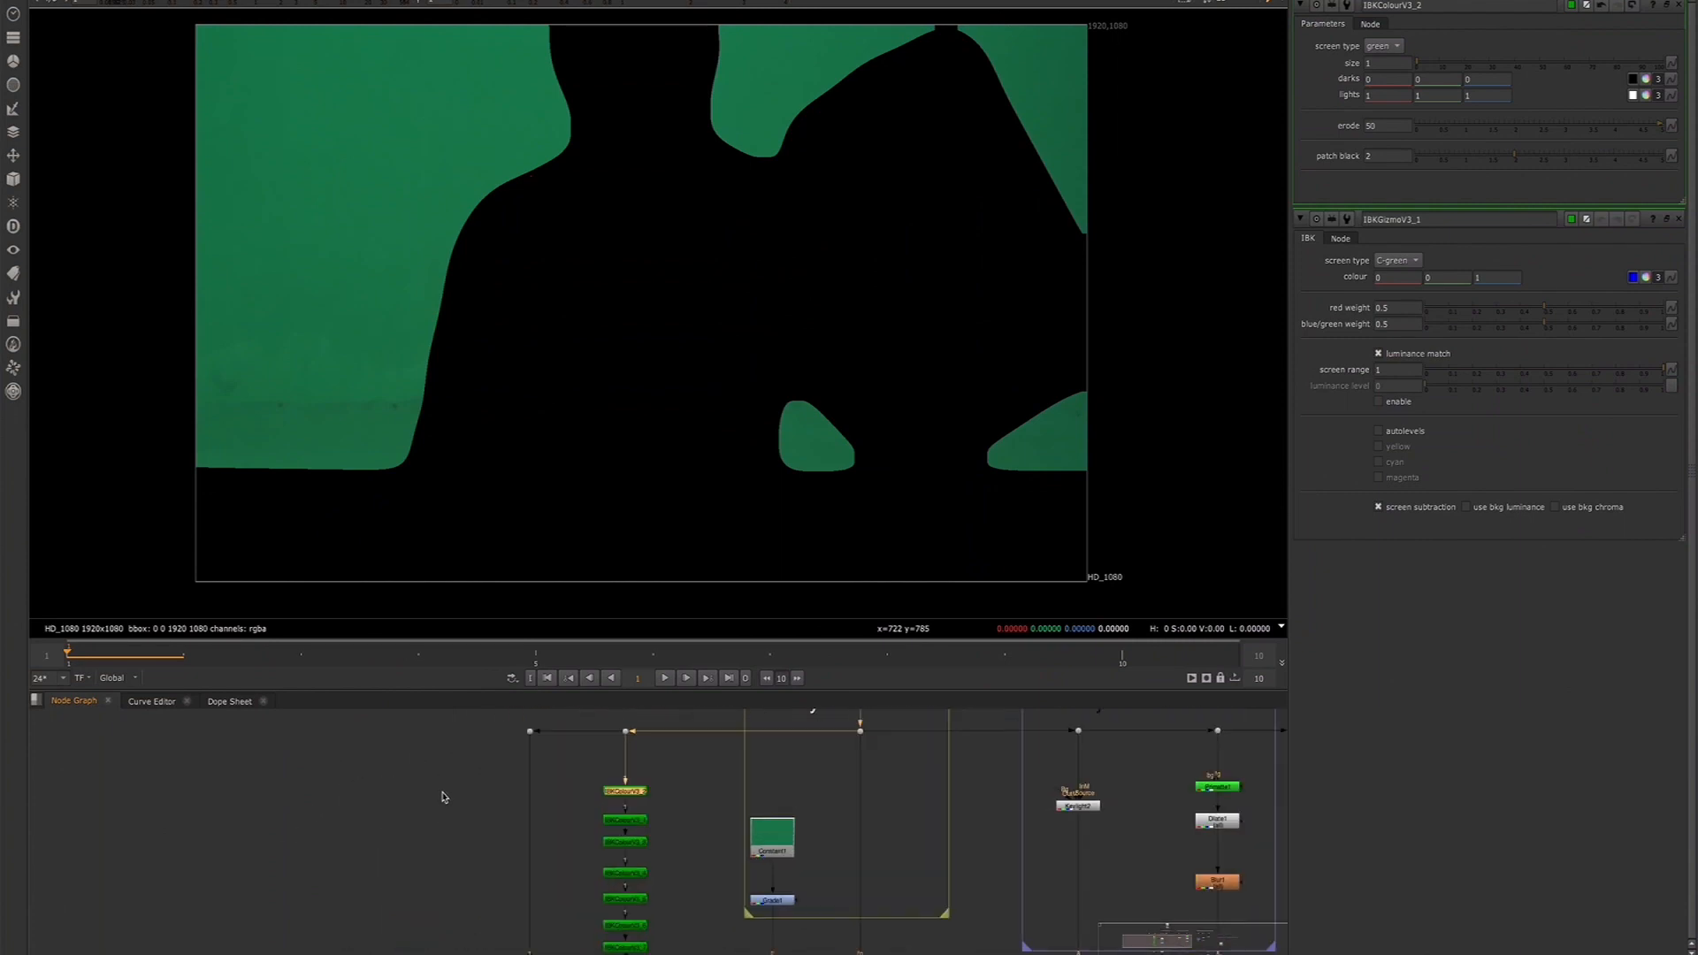
key("Tab")
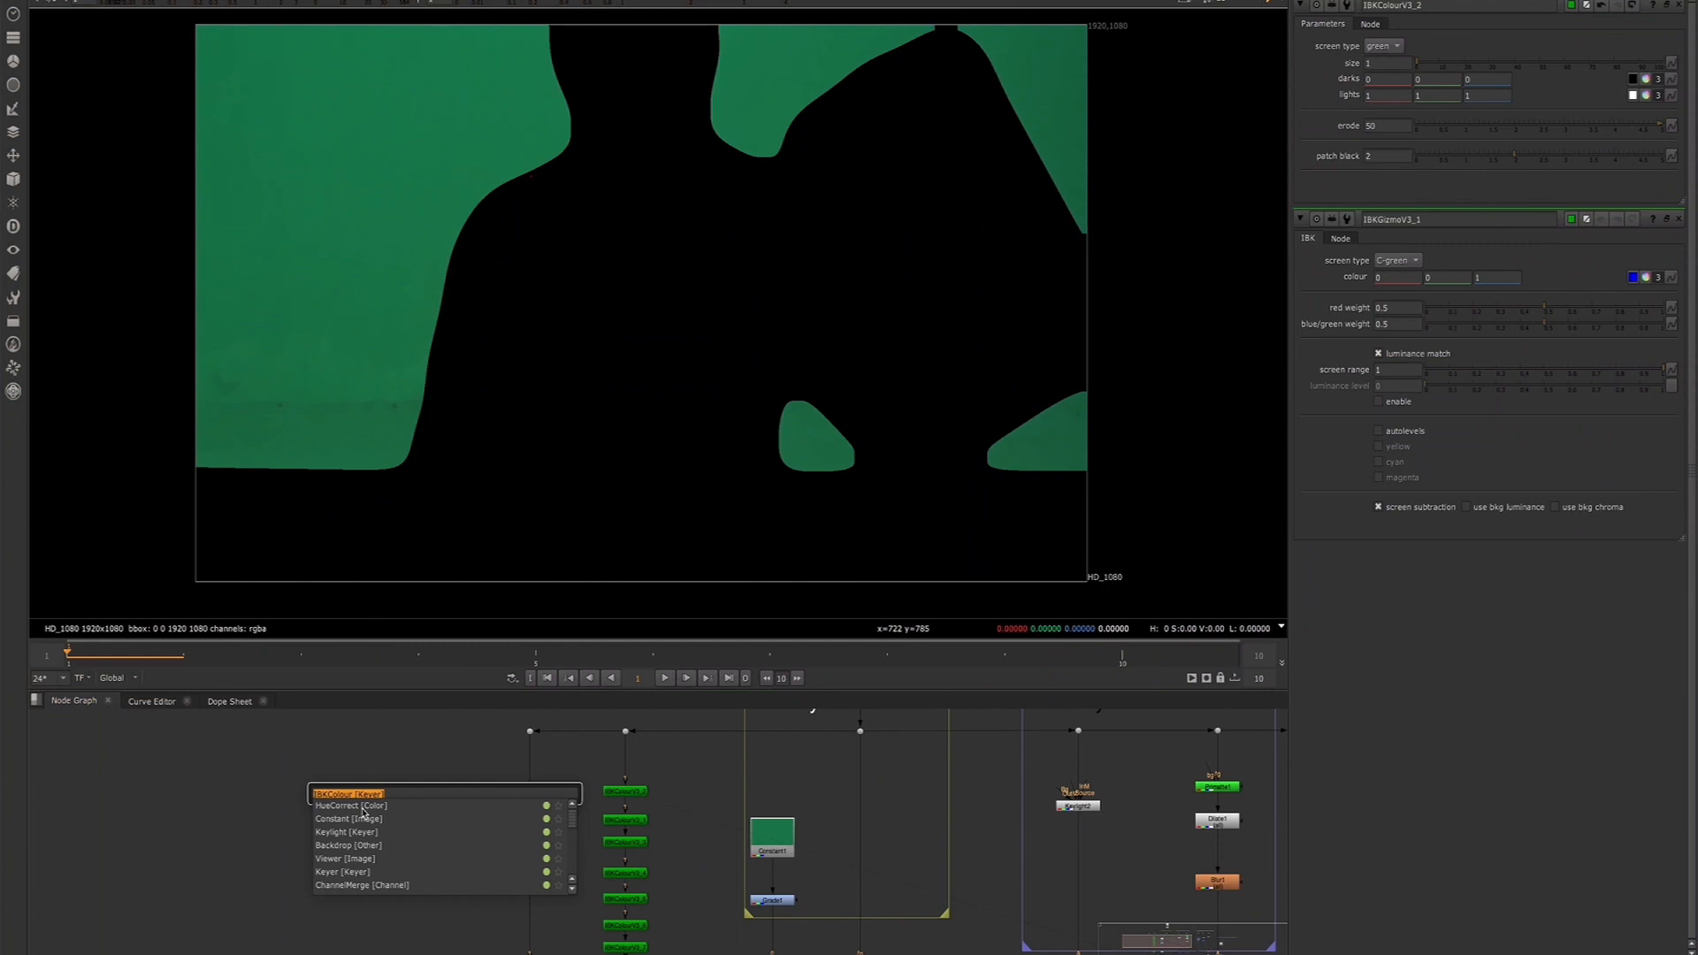
type("ibk")
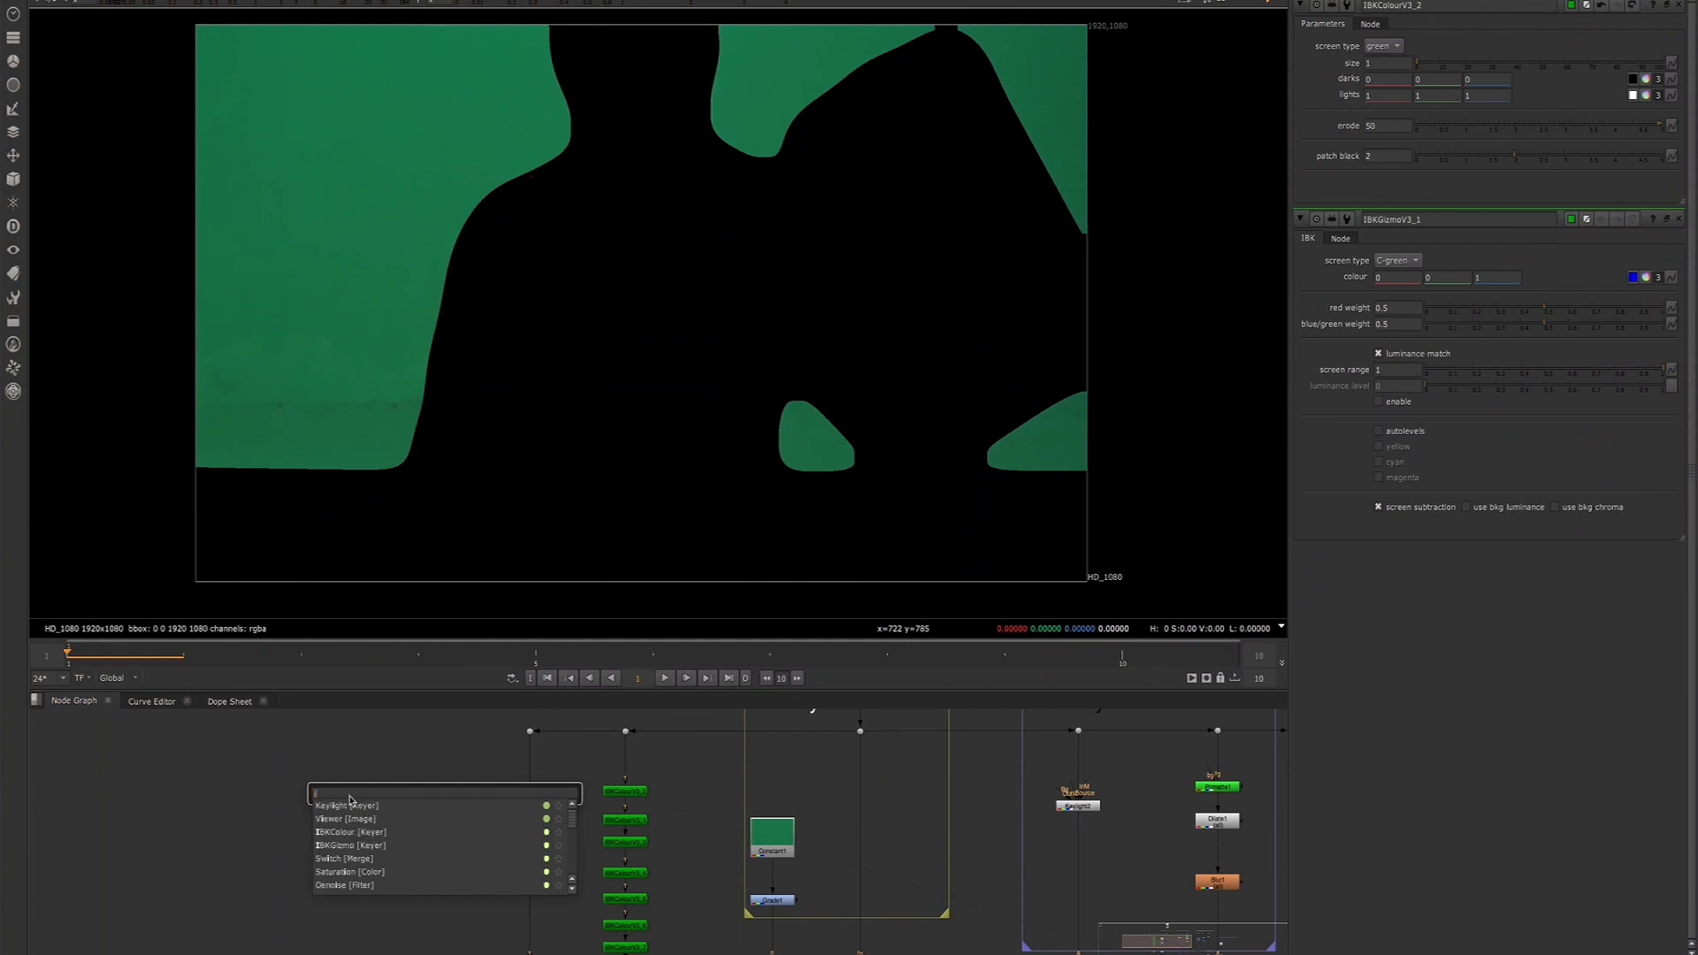
key("Return")
left_click_drag(453, 784, 392, 820)
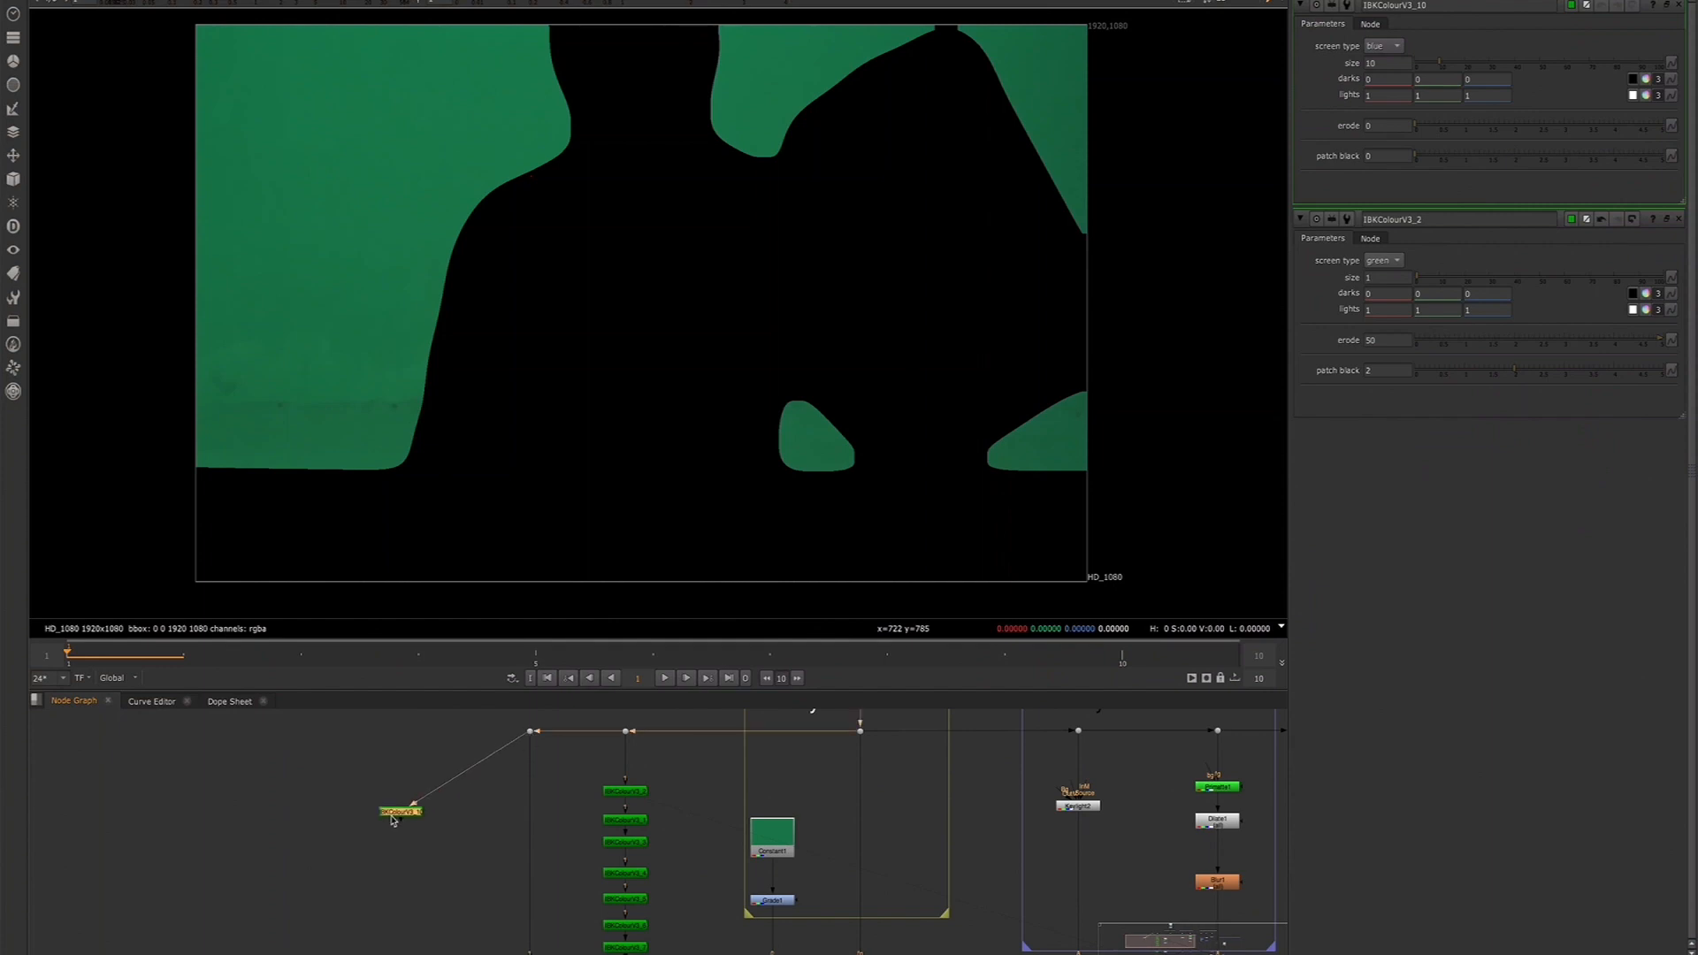
left_click_drag(467, 770, 401, 736, "ctrl")
Set the new IBKColour node's size to 1, screen type to green, erode to 50 and patch black to 2
left_click(400, 813)
left_click_drag(1381, 62, 1352, 62)
type("1")
left_click(1384, 46)
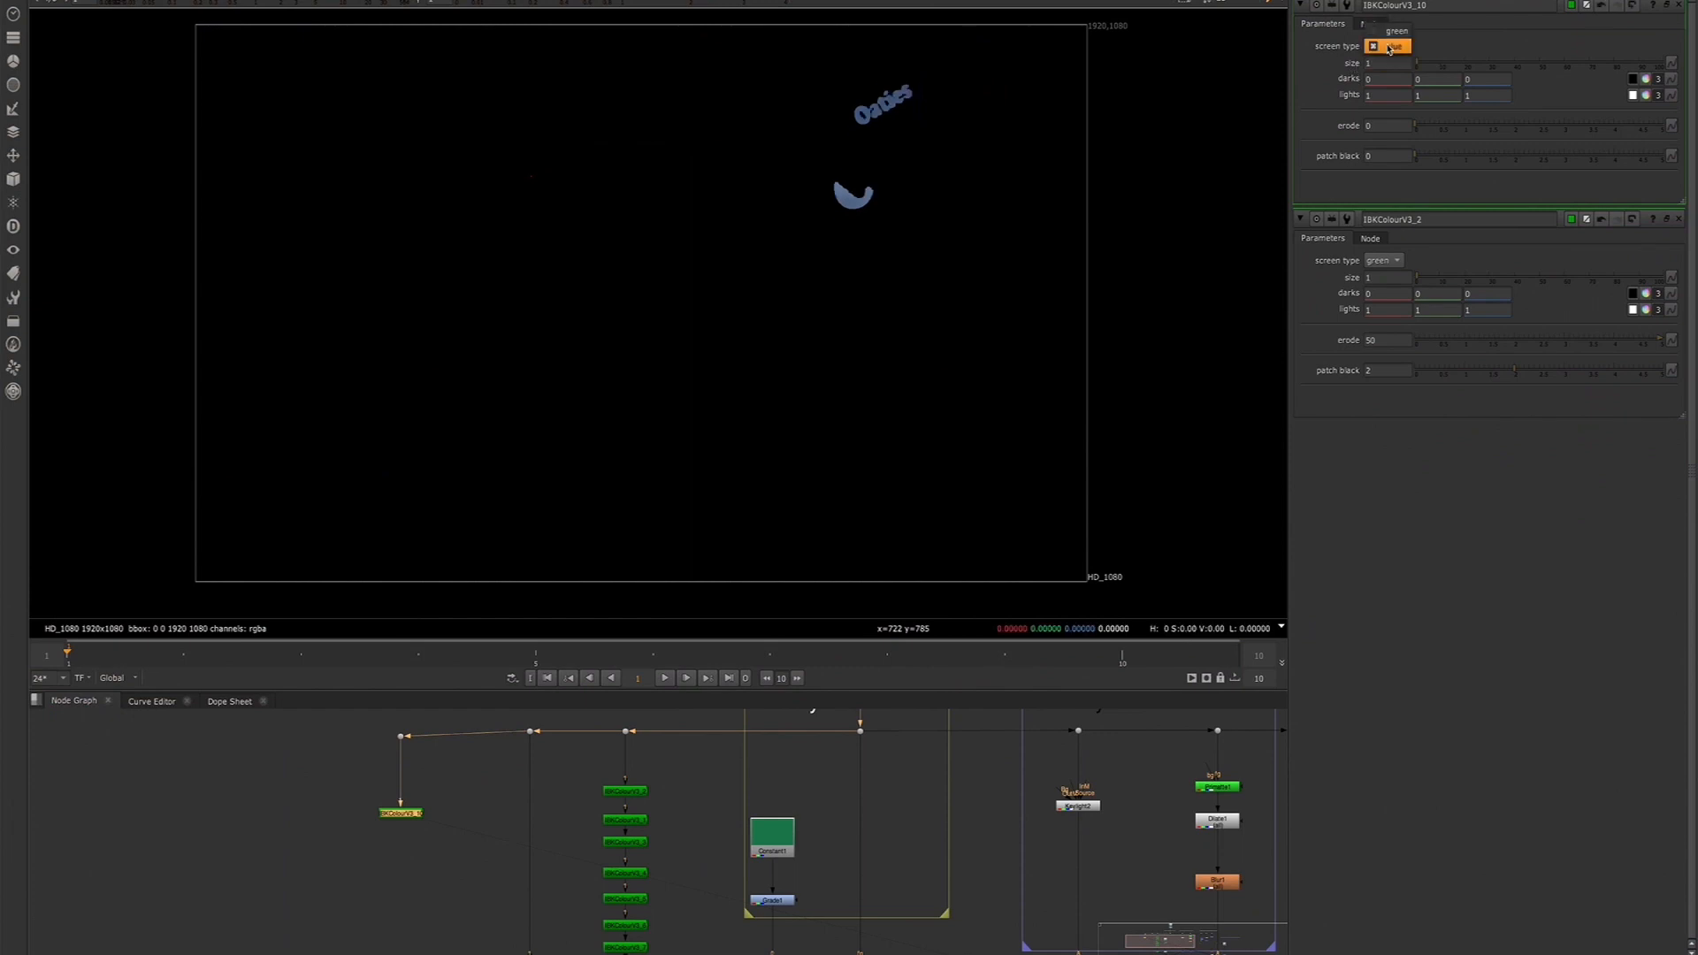
left_click(1390, 36)
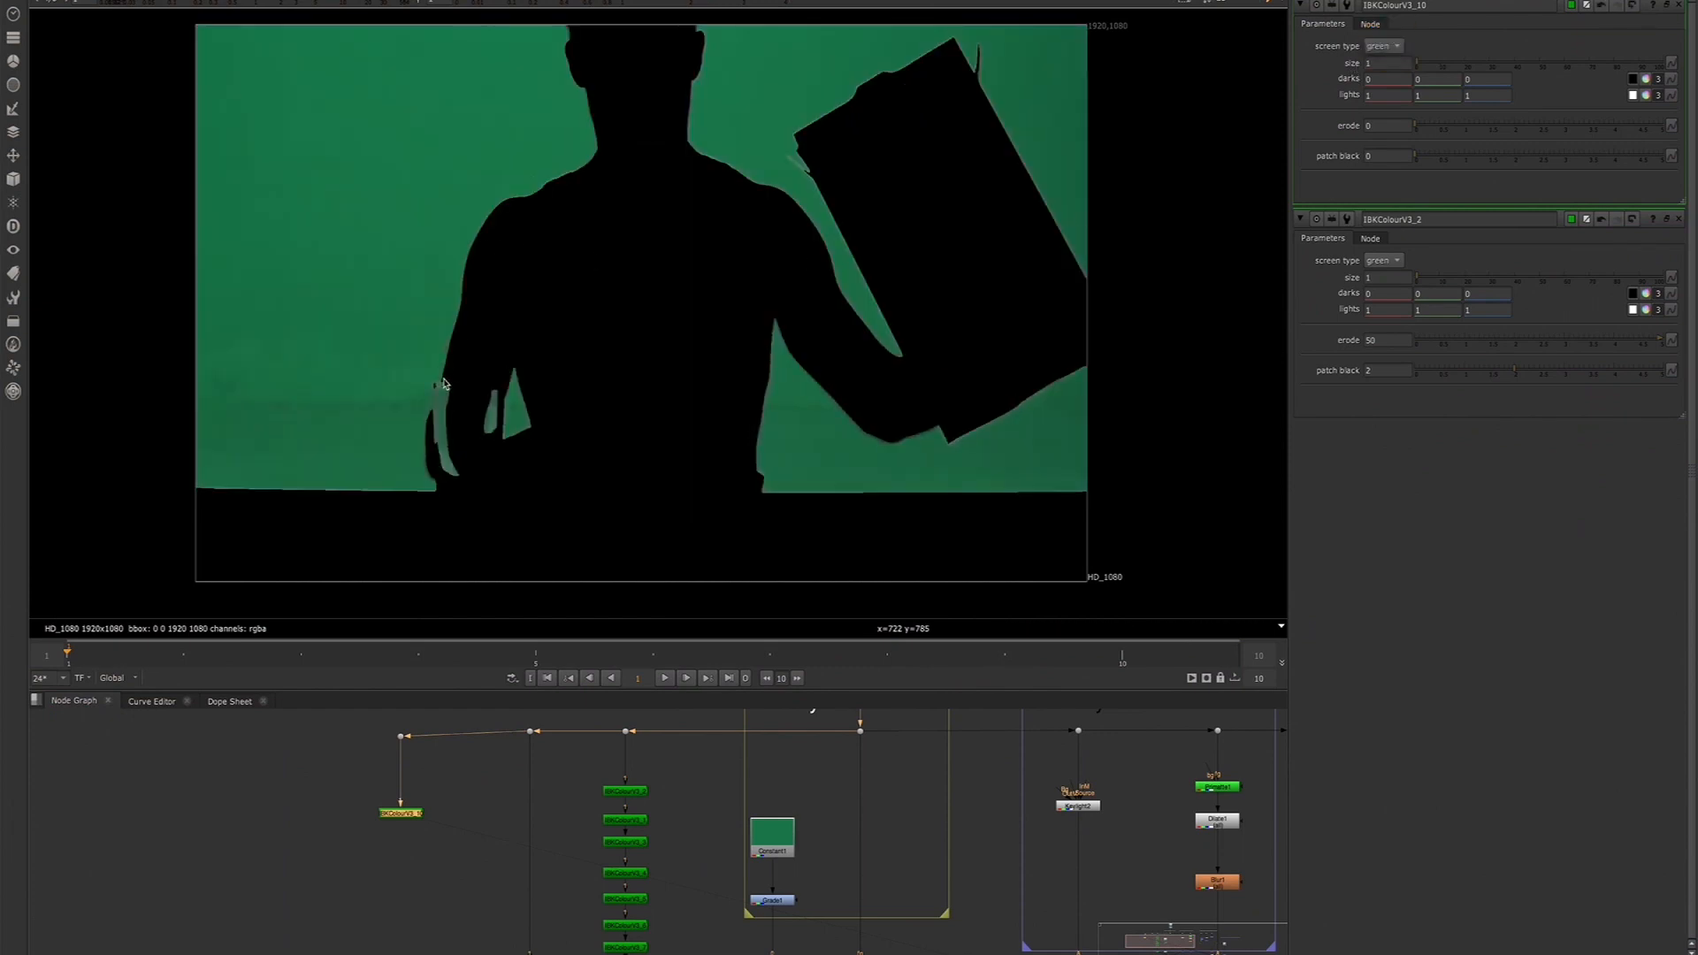
left_click_drag(1382, 127, 1314, 131)
left_click_drag(1376, 160, 1355, 161)
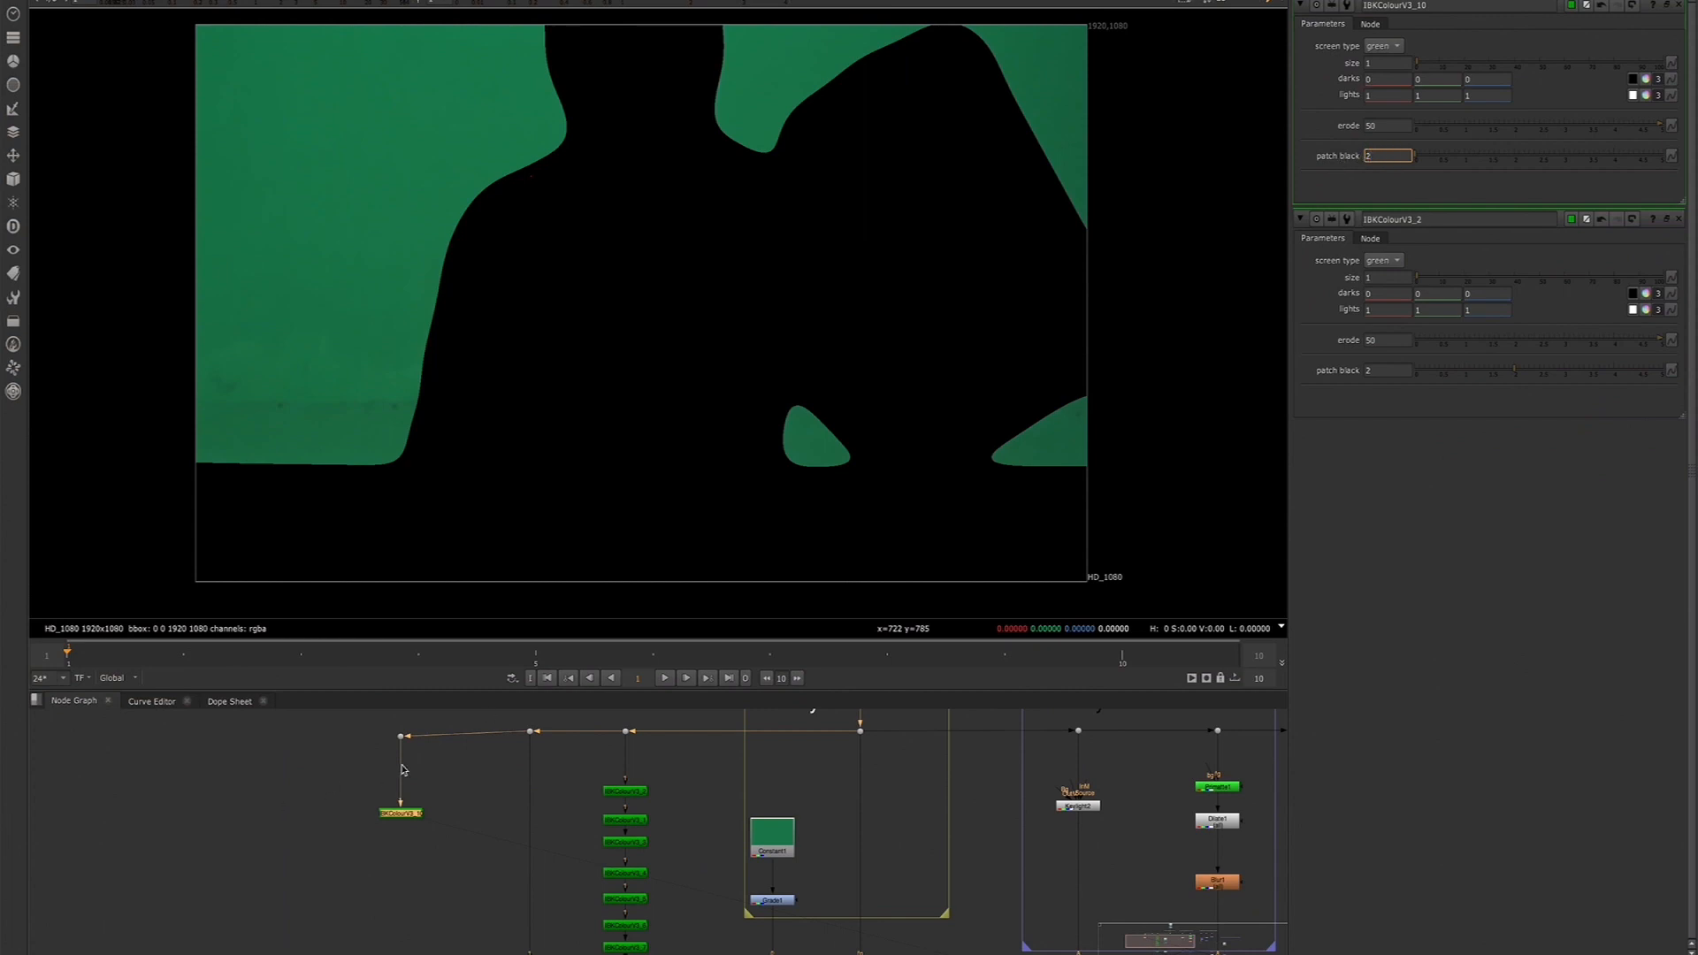
left_click(380, 843)
Move the new IBKColour node up towards its dot and paste a copy below it with patch black set to 4
left_click_drag(392, 822, 396, 789)
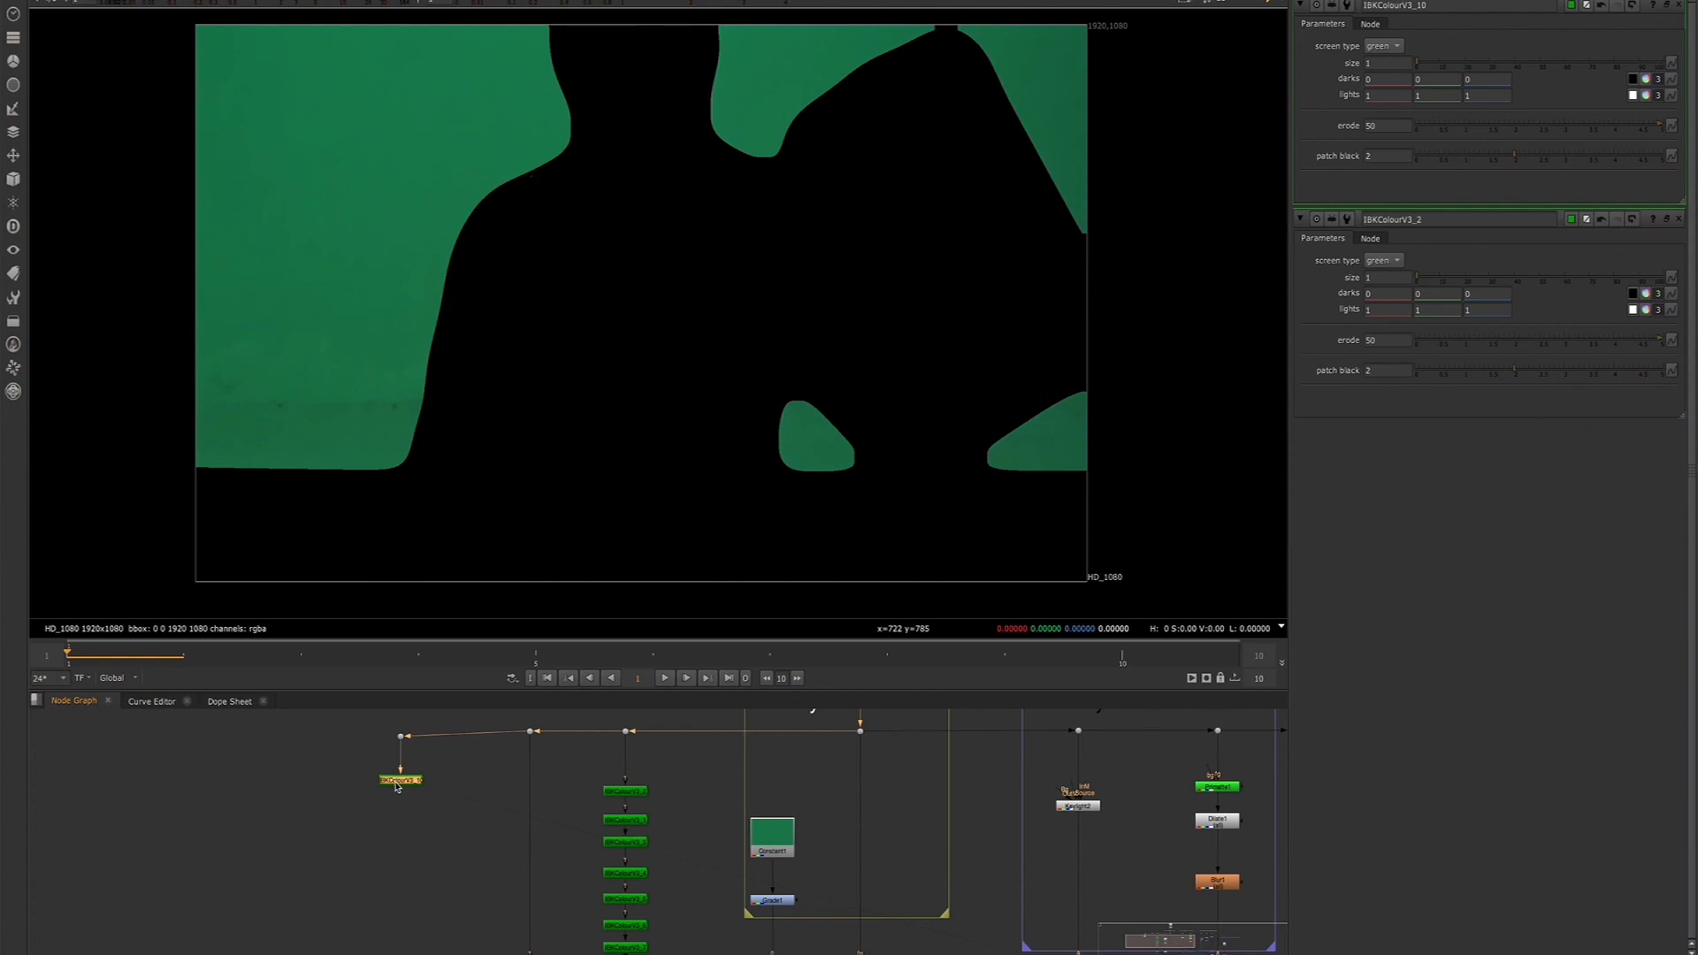
key("ctrl+v")
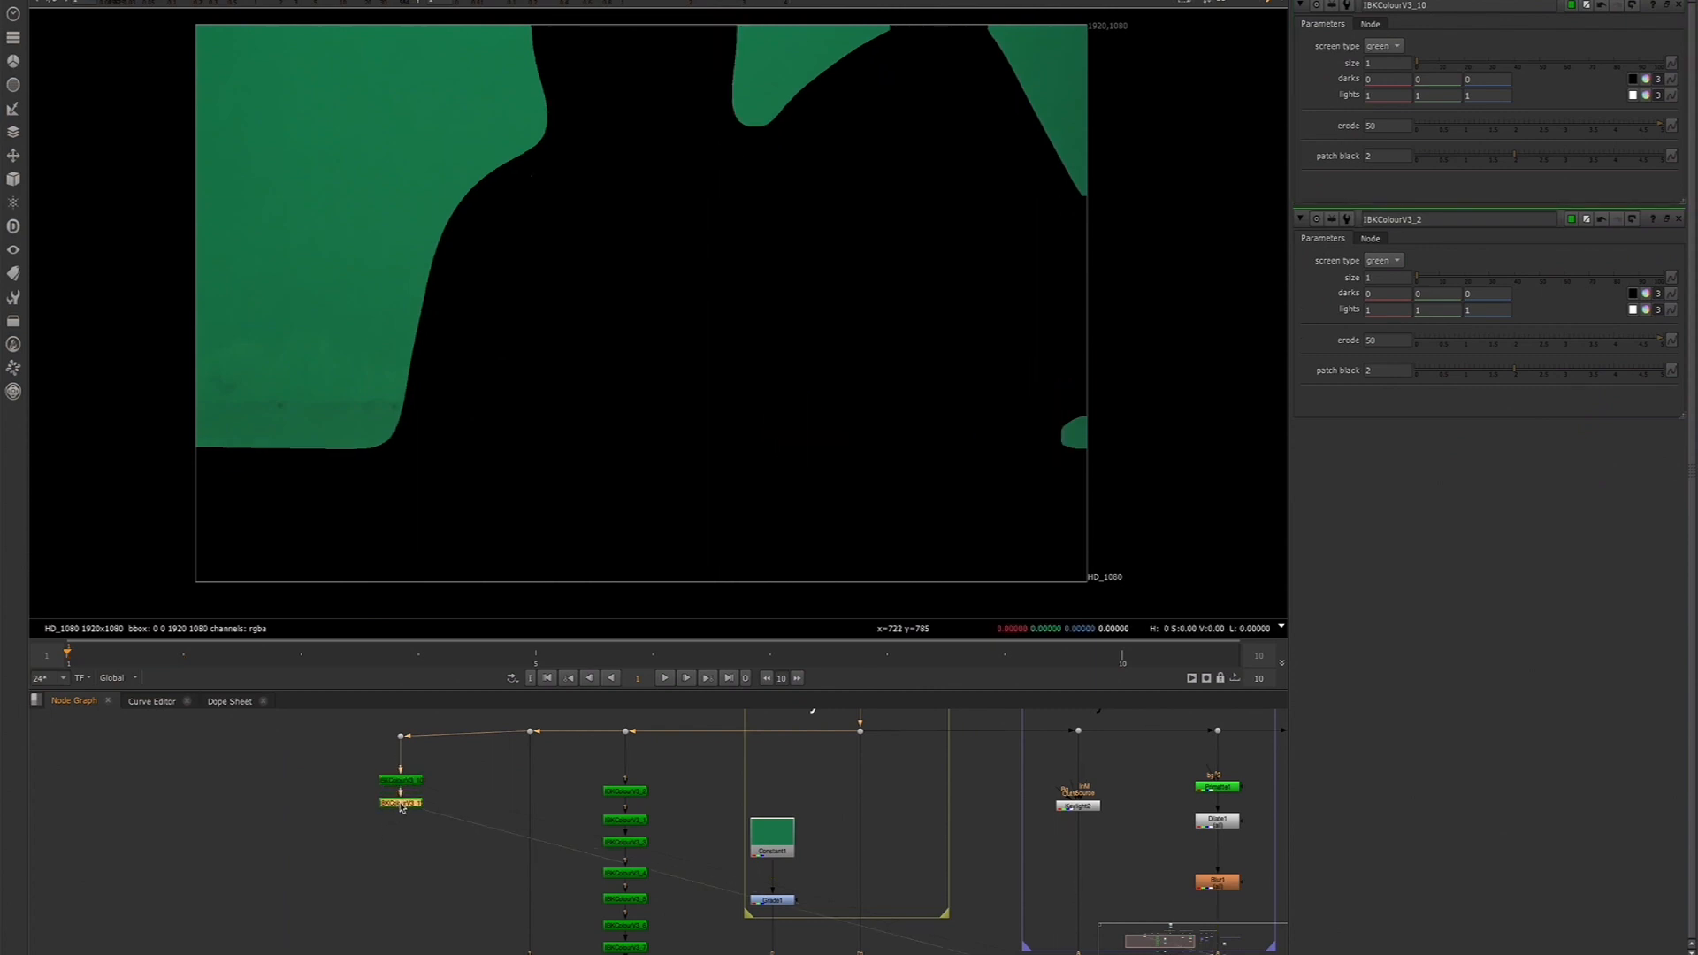
left_click(1380, 154)
type("4")
key("Return")
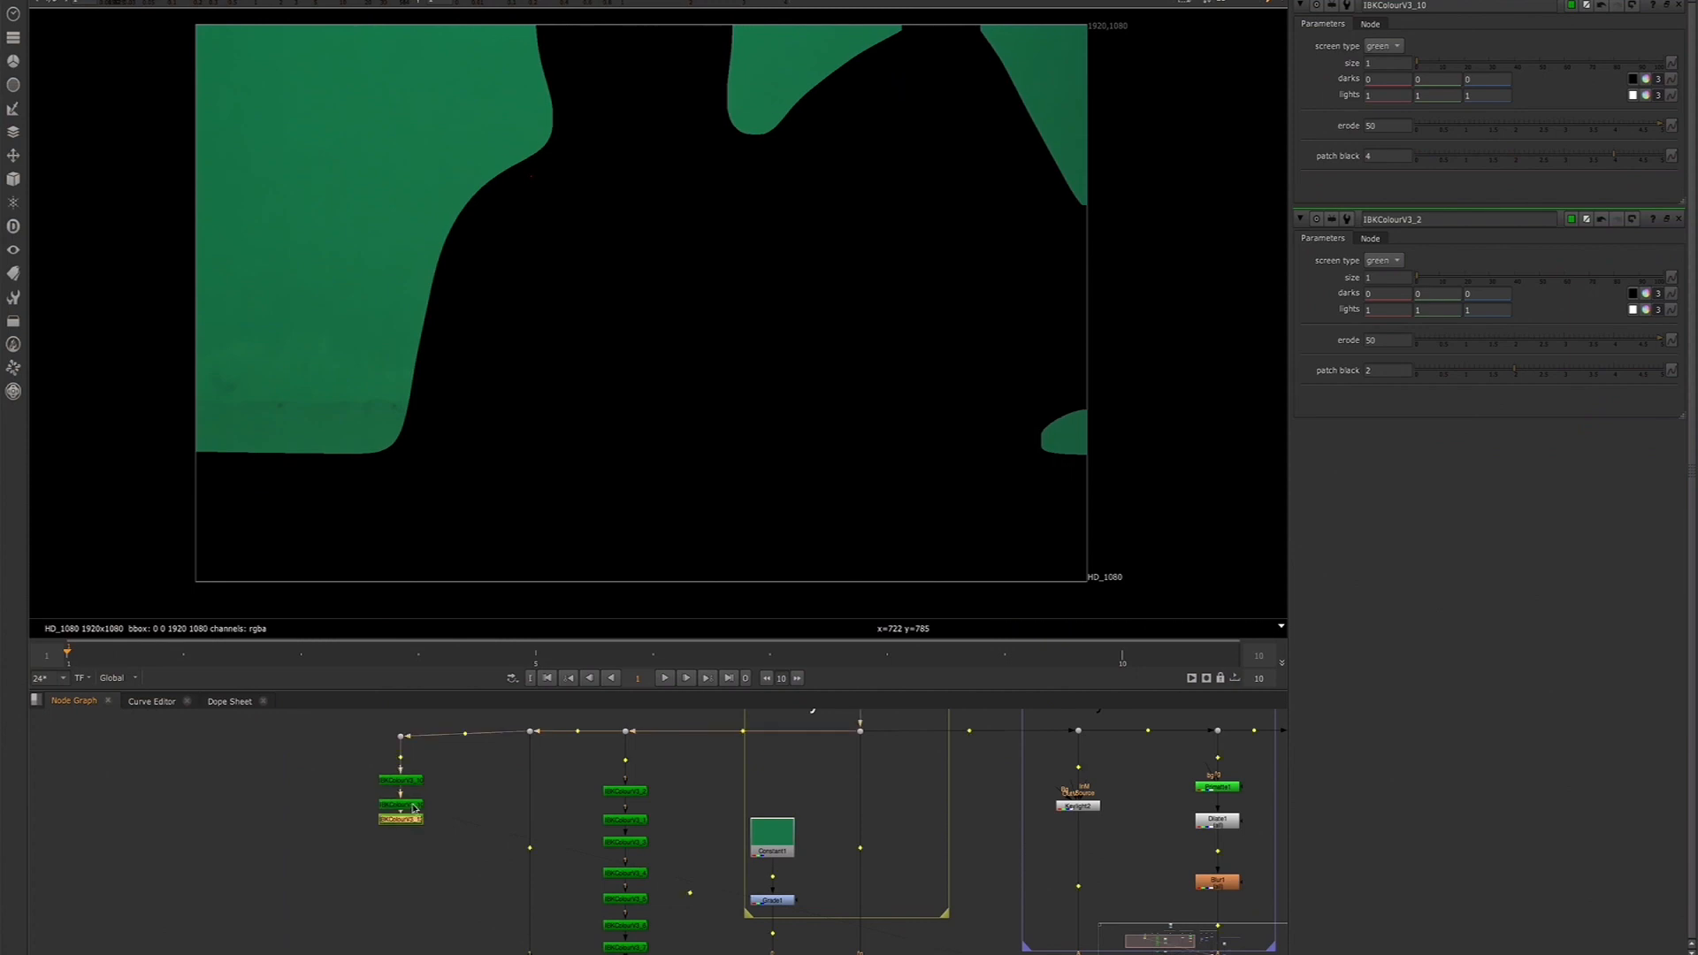
Paste a third IBKColour node at the end of the new chain and set its patch black to 8
key("ctrl+v")
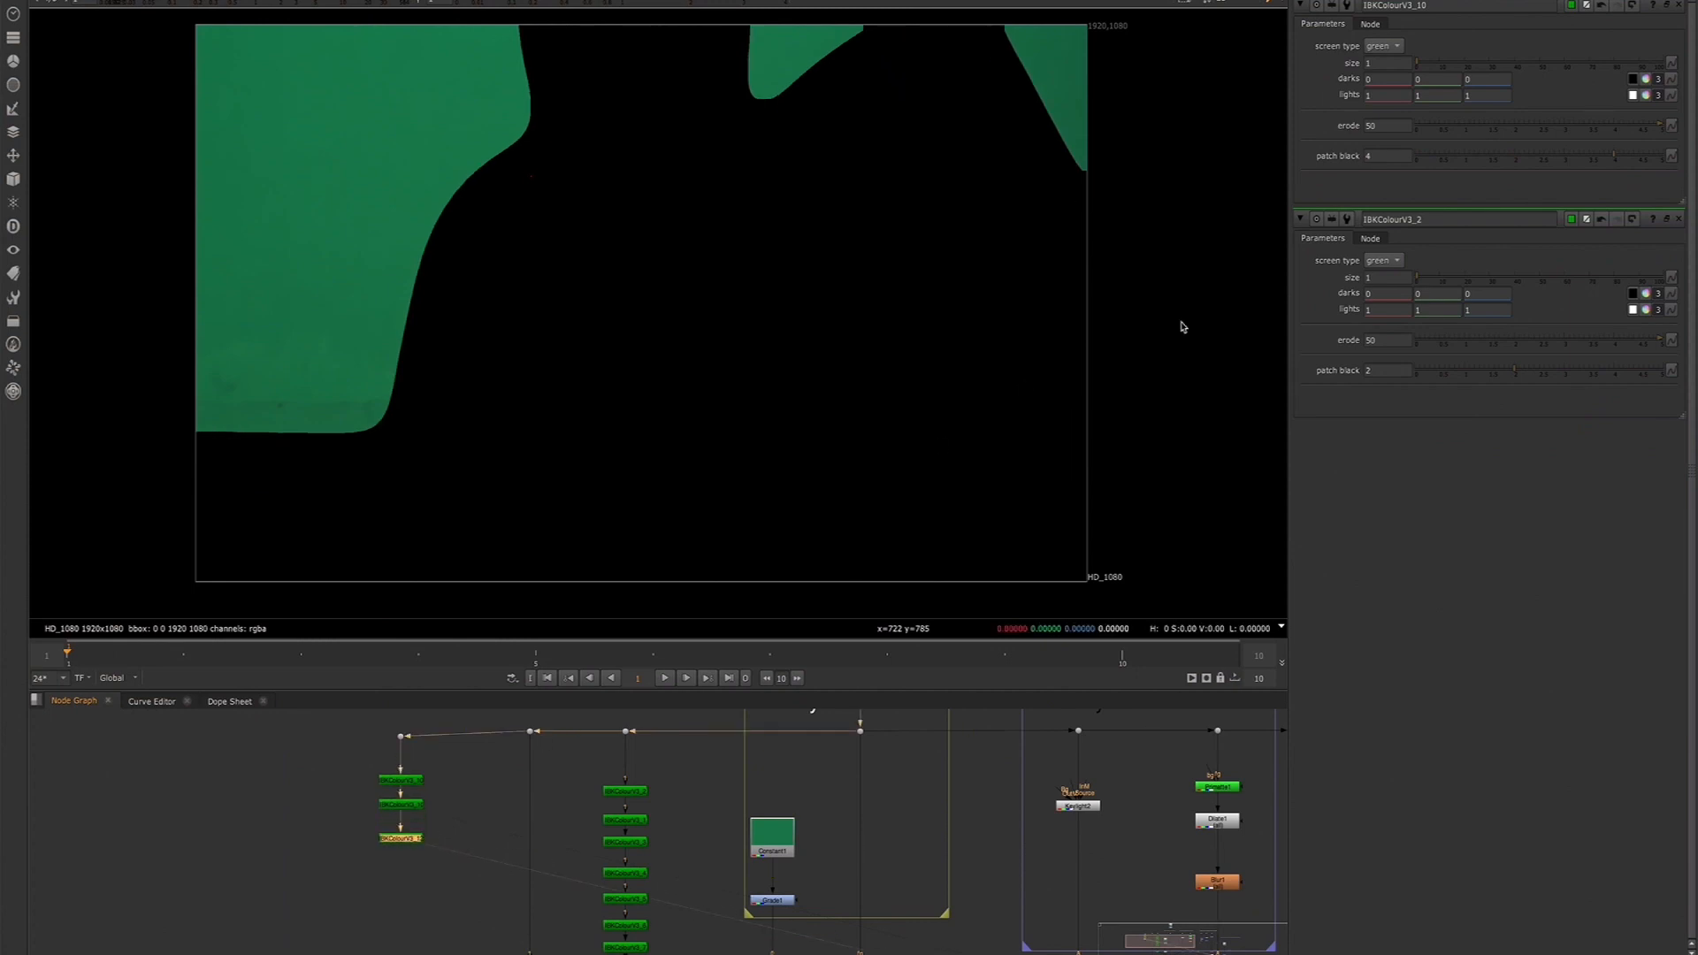
double_click(1379, 158)
type("7")
left_click(381, 870)
left_click(403, 841)
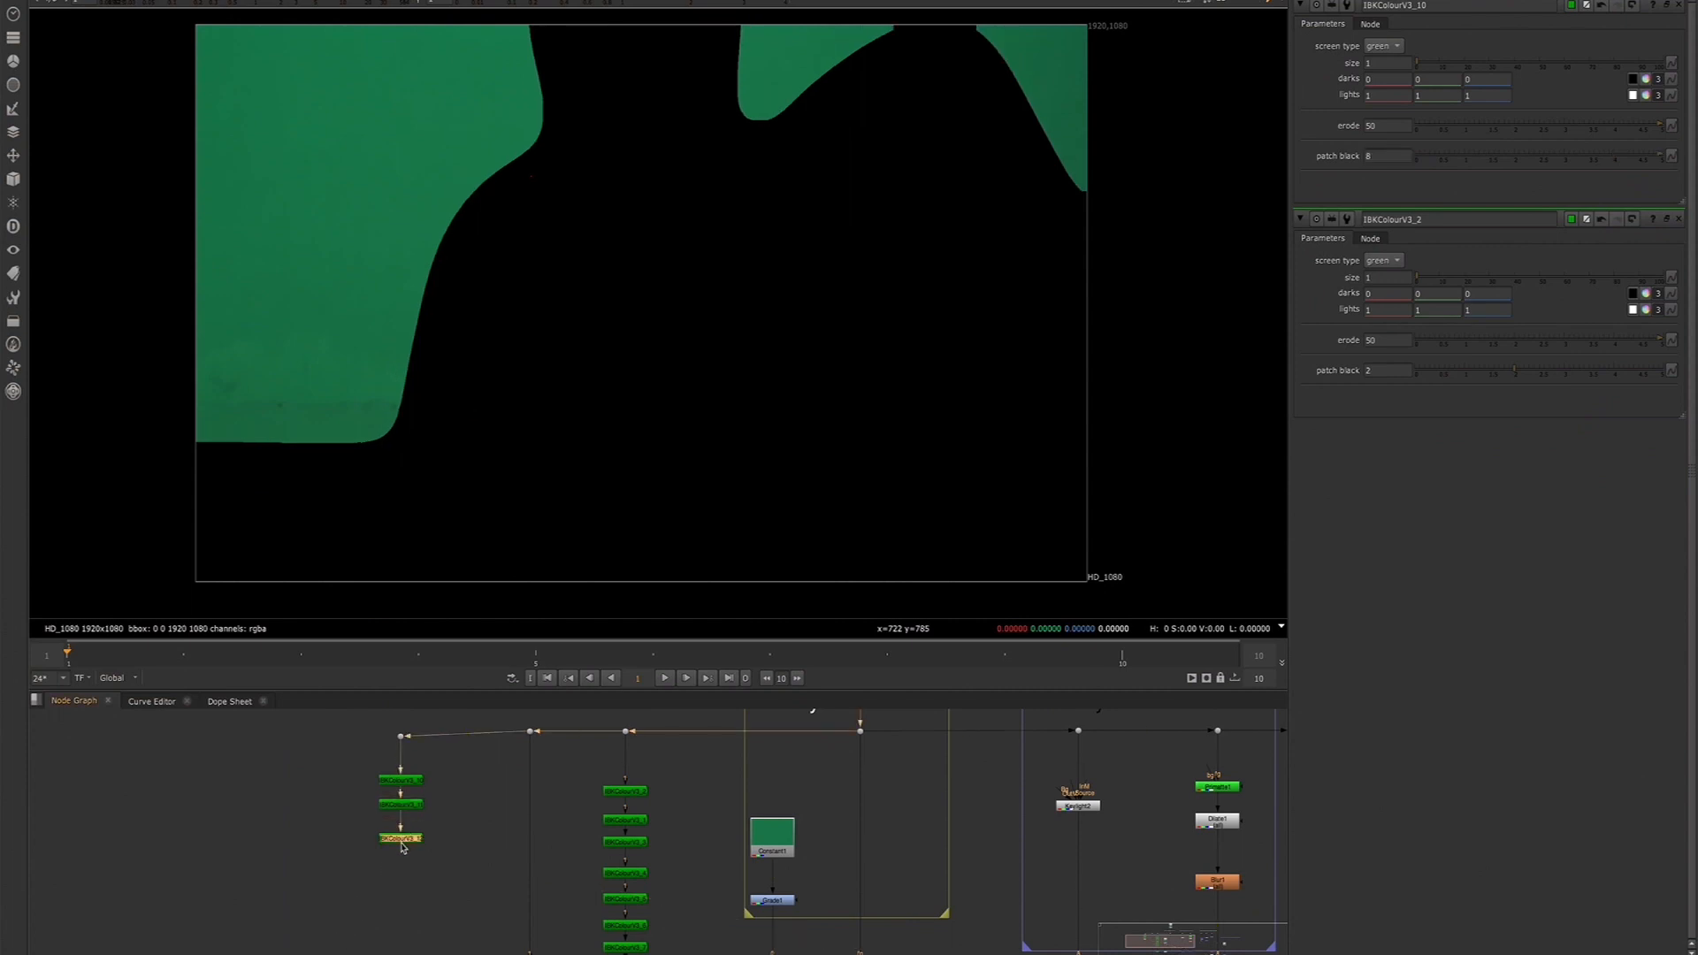
Paste a fourth IBKColour node at the end of the new chain and set its patch black to 16
key("ctrl+v")
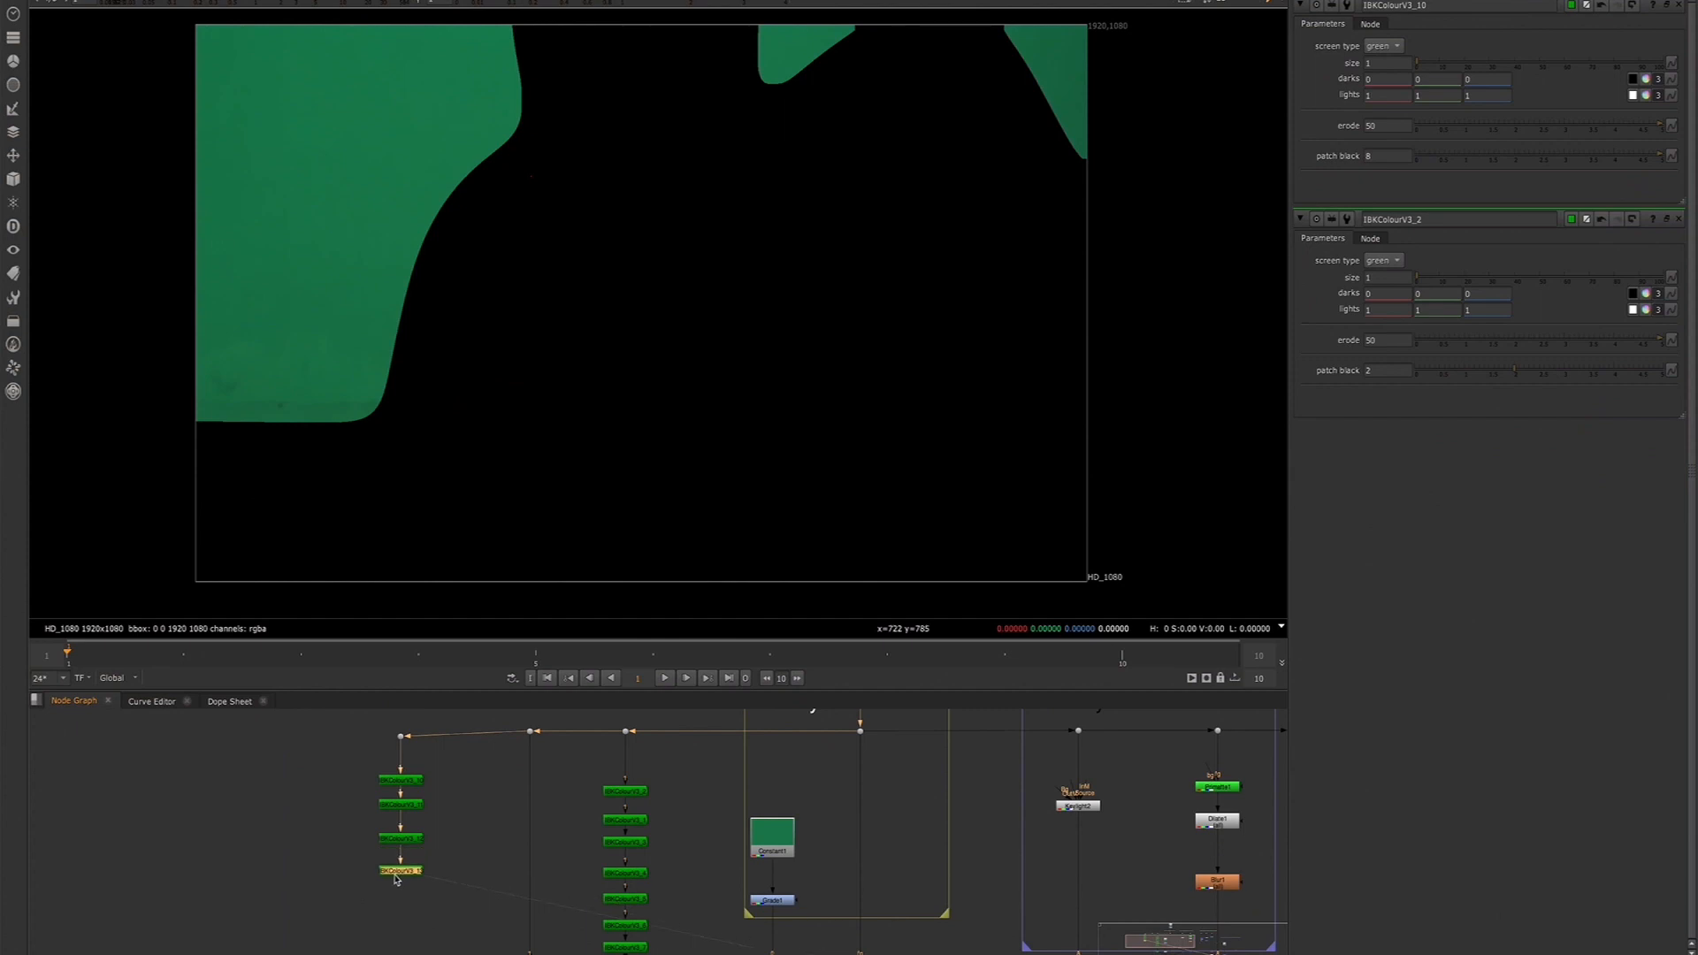
left_click(1373, 156)
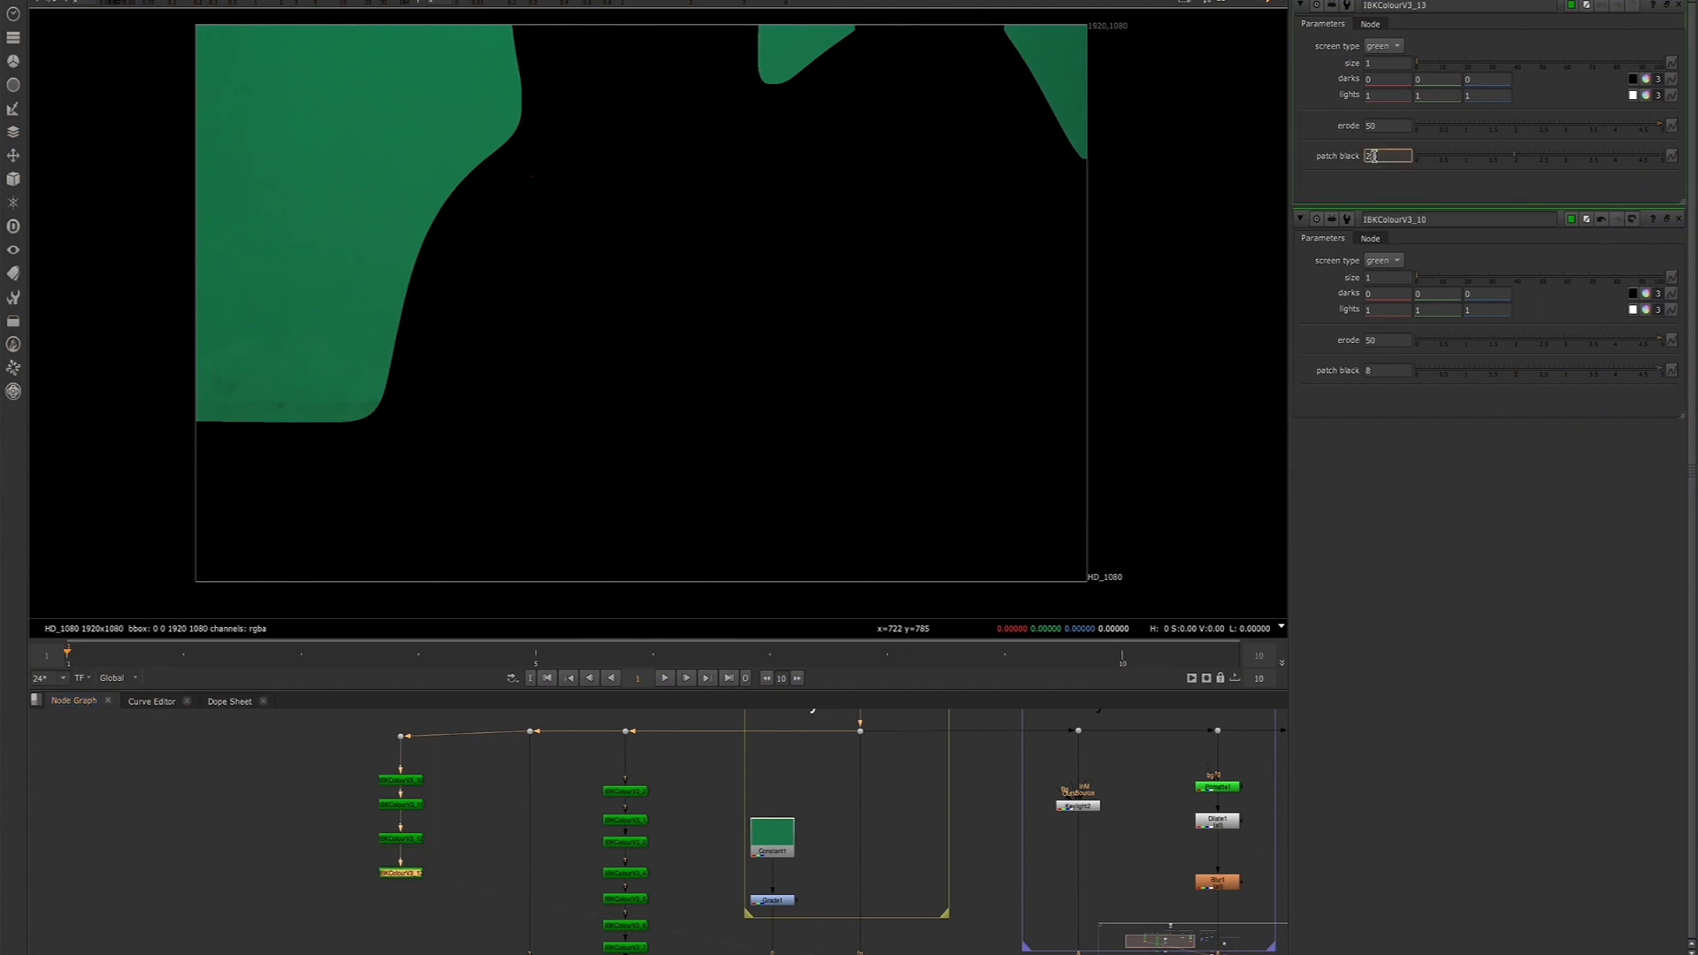
type("16")
left_click(475, 807)
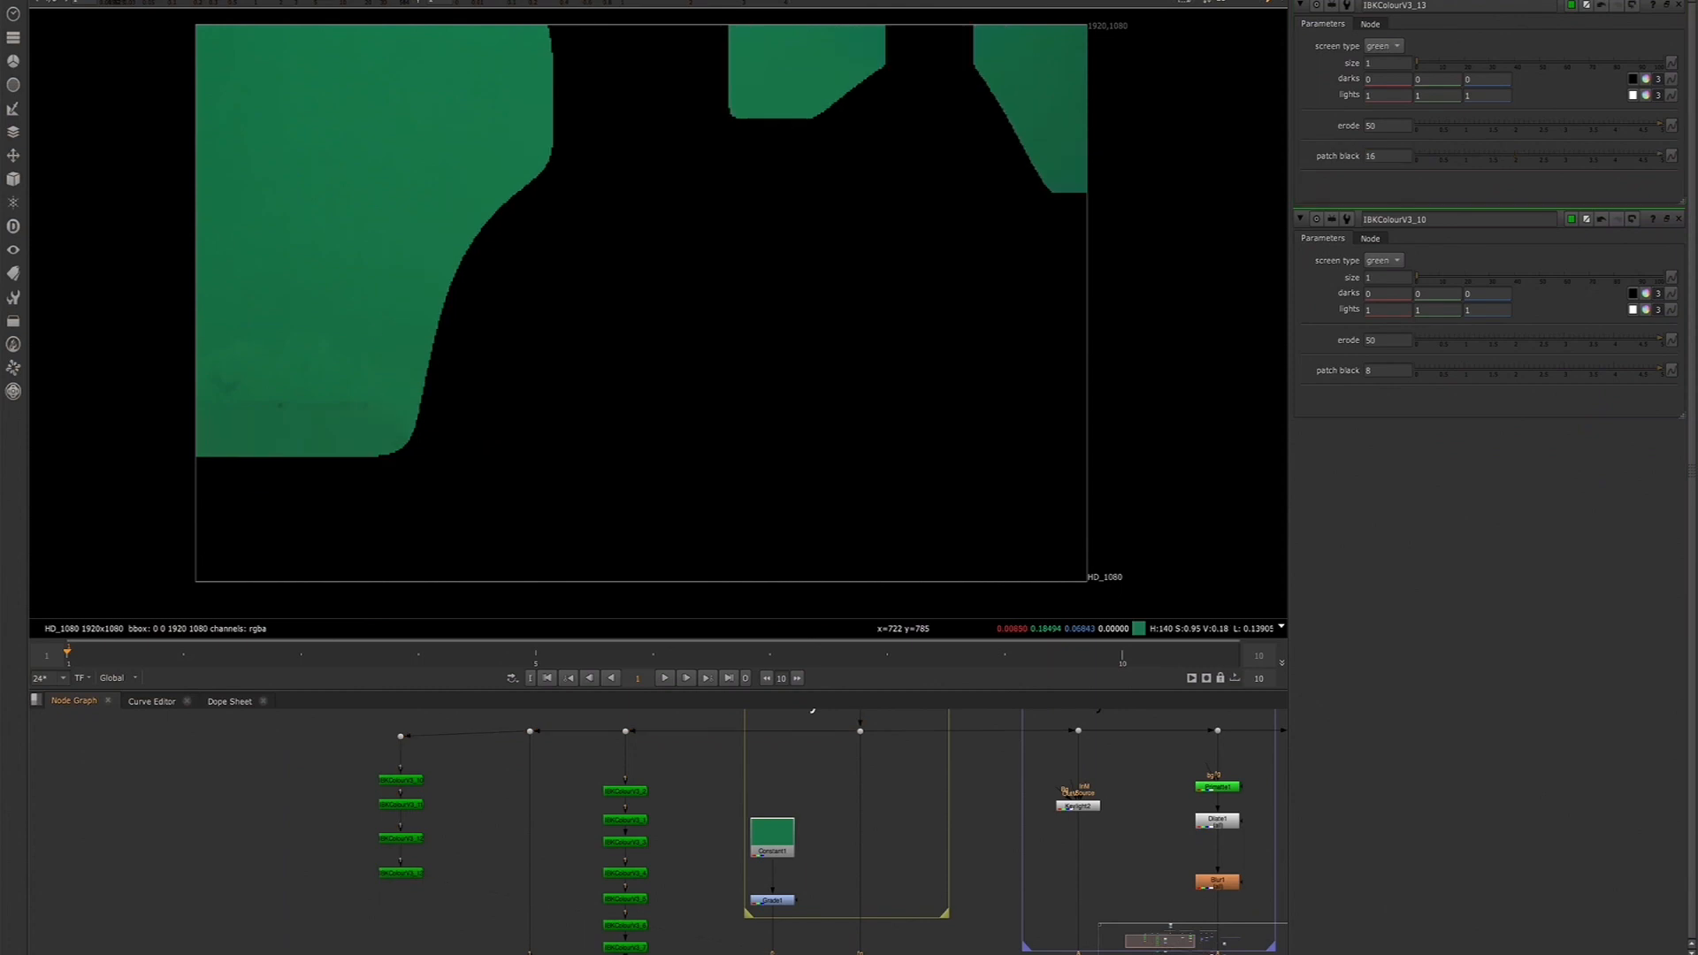
Inspect the patch black values of the IBKColour nodes down the existing stacked chain and view the last node's clean plate
middle_click_drag(593, 824, 587, 796)
double_click(620, 765)
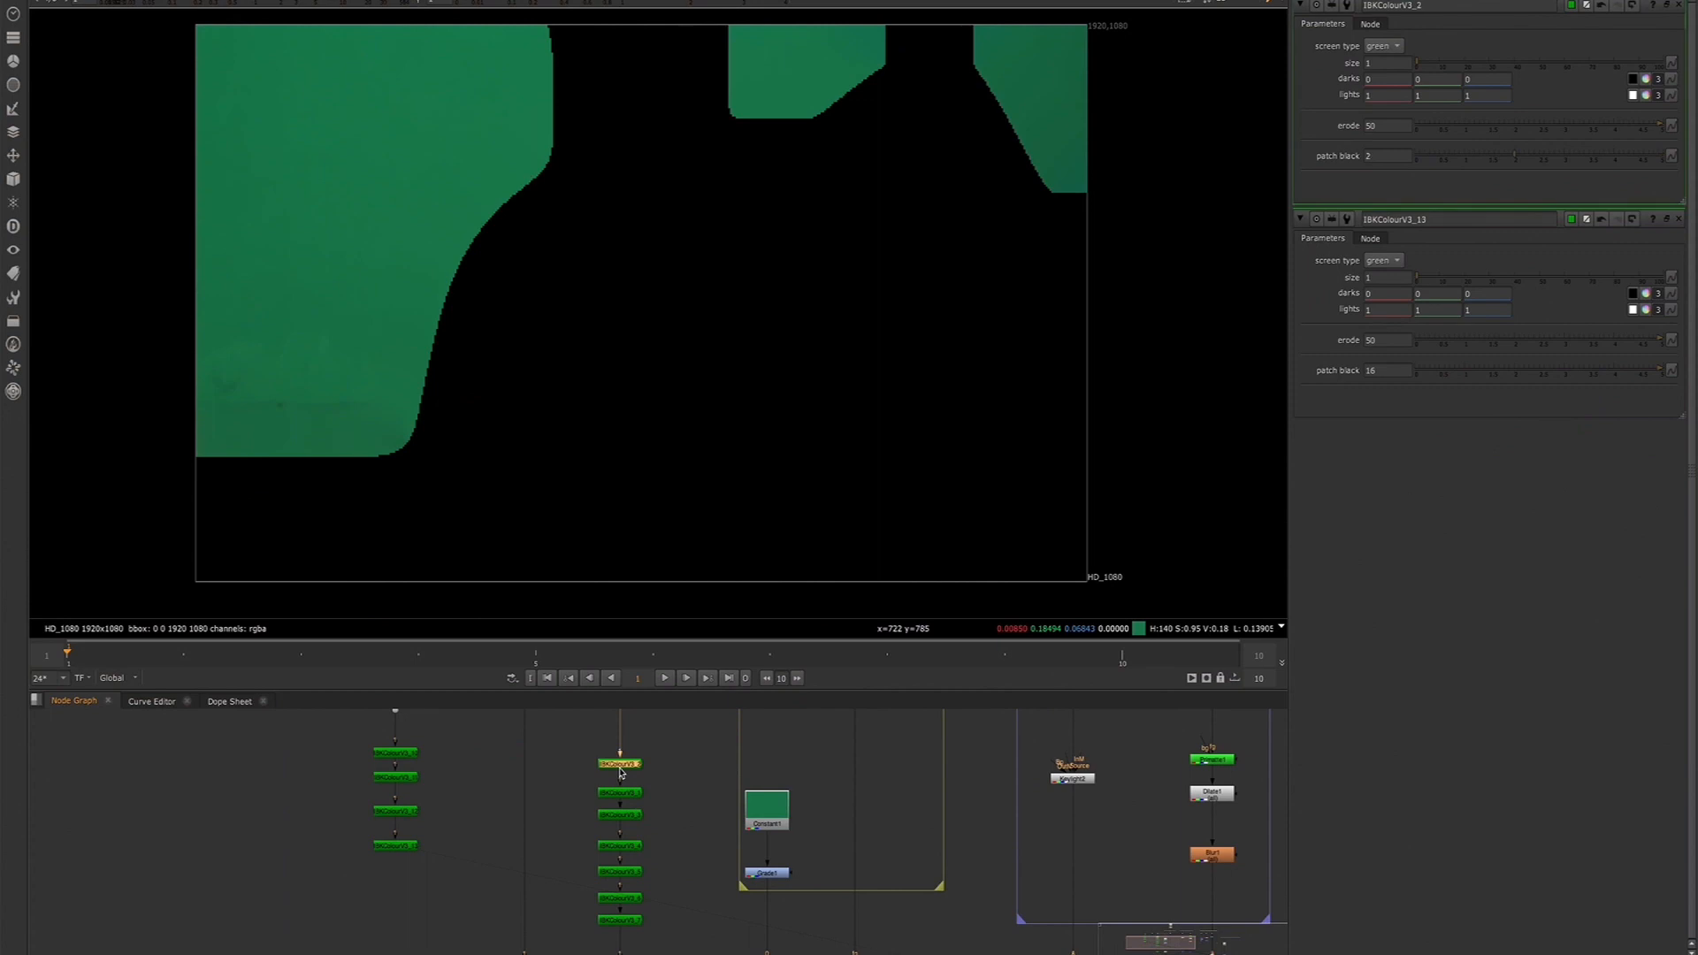
double_click(620, 795)
double_click(620, 814)
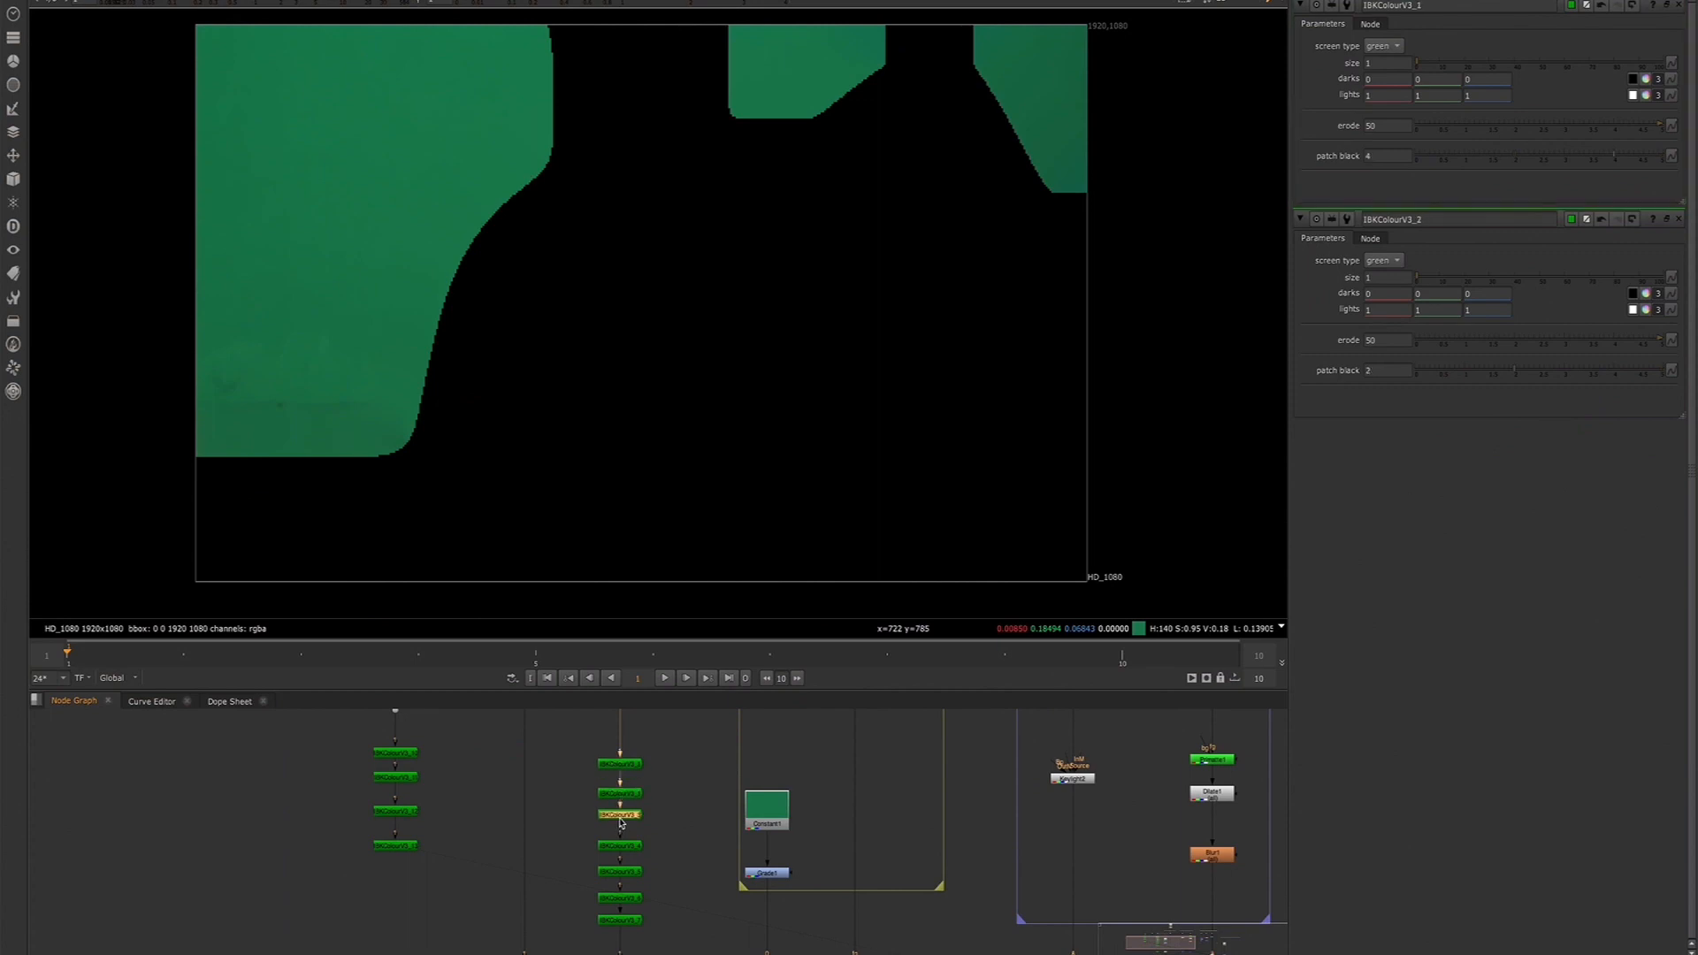
double_click(619, 847)
double_click(620, 872)
middle_click_drag(619, 875, 614, 787)
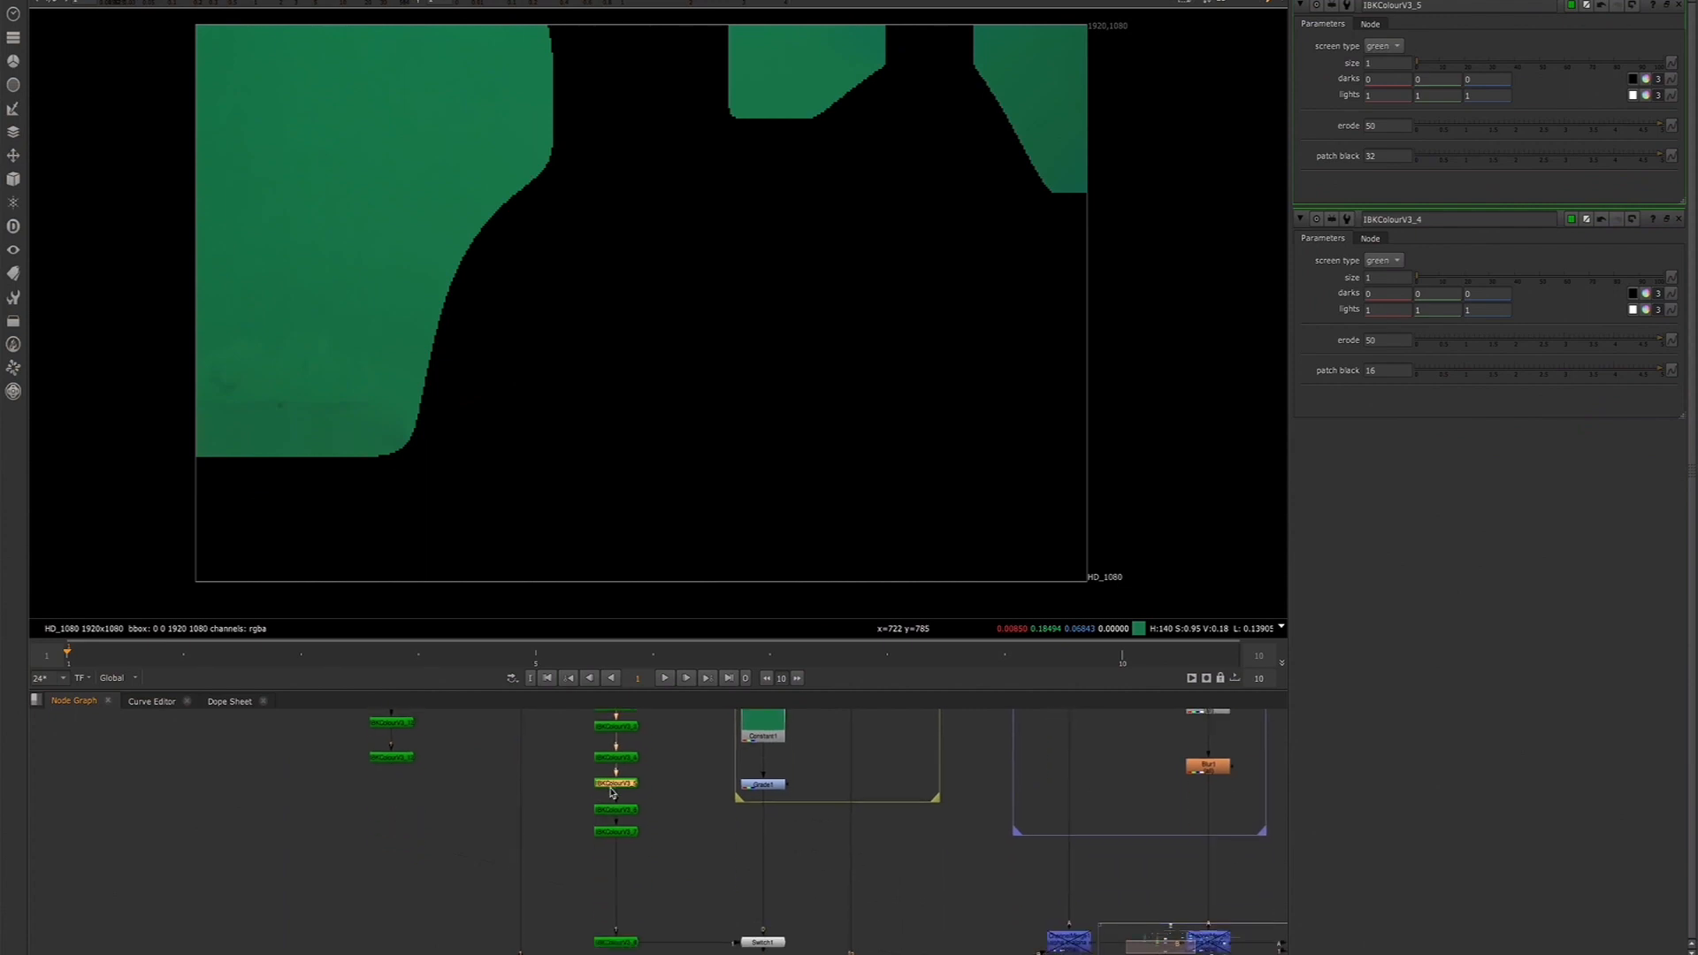
double_click(611, 943)
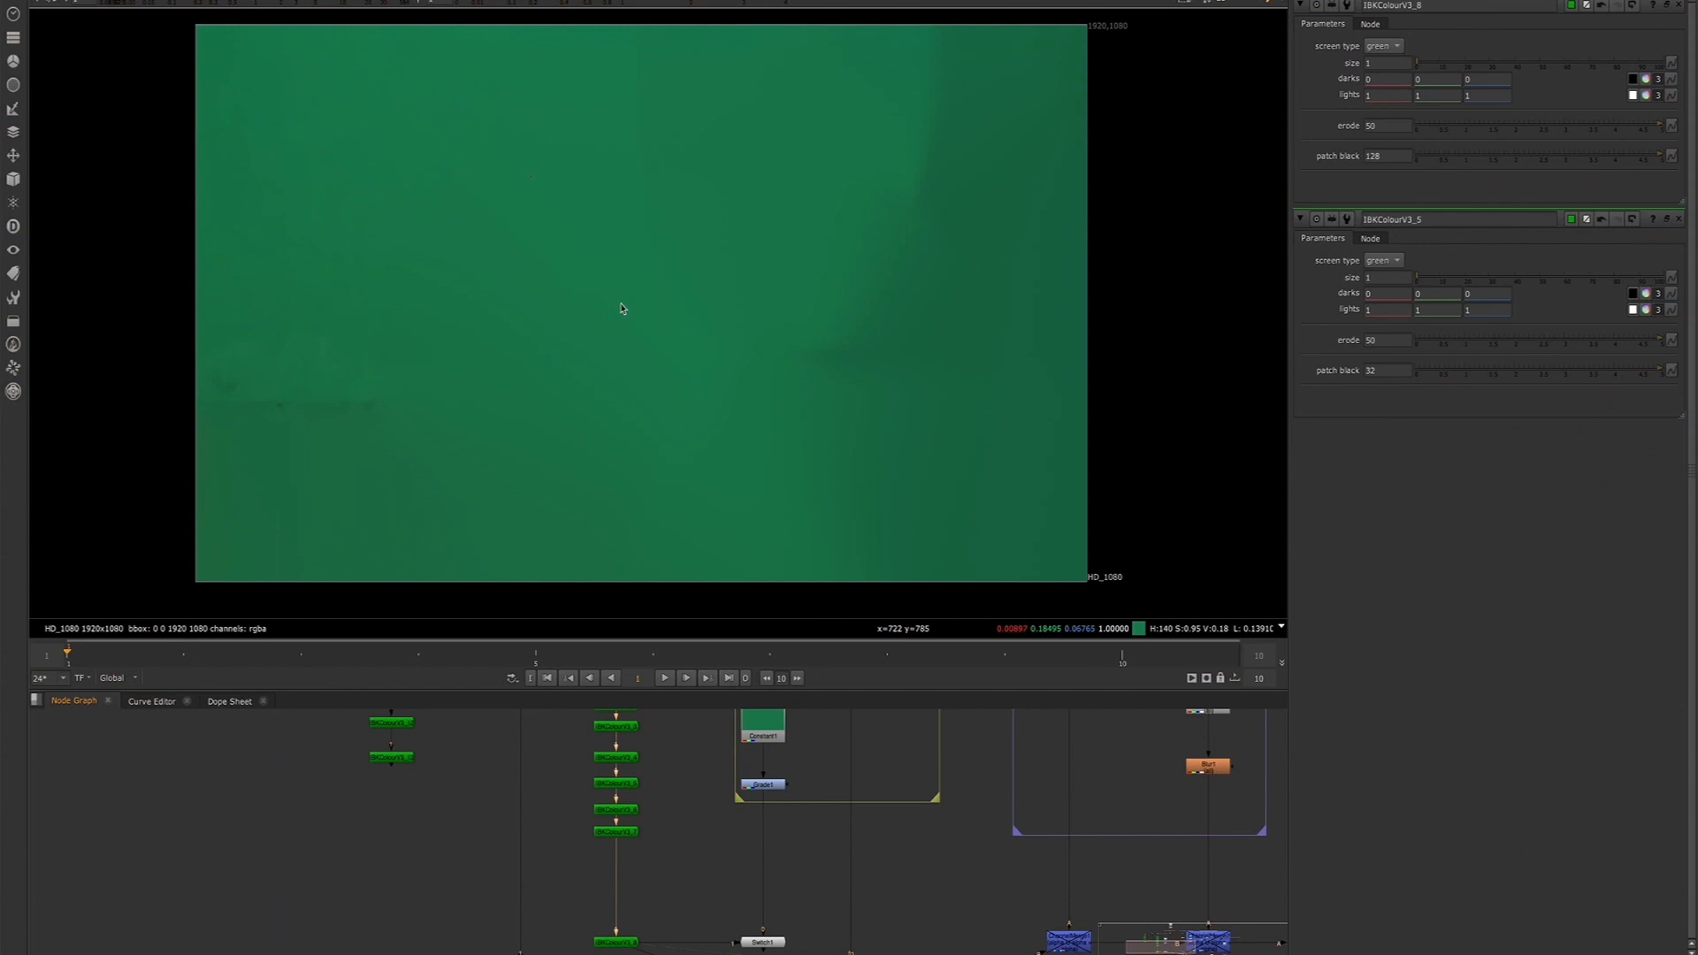
Move the single IBKColour node up beside the end of the stacked chain and compare both clean plates in the viewer
scroll(628, 303, "down", 2)
scroll(604, 484, "down", 1)
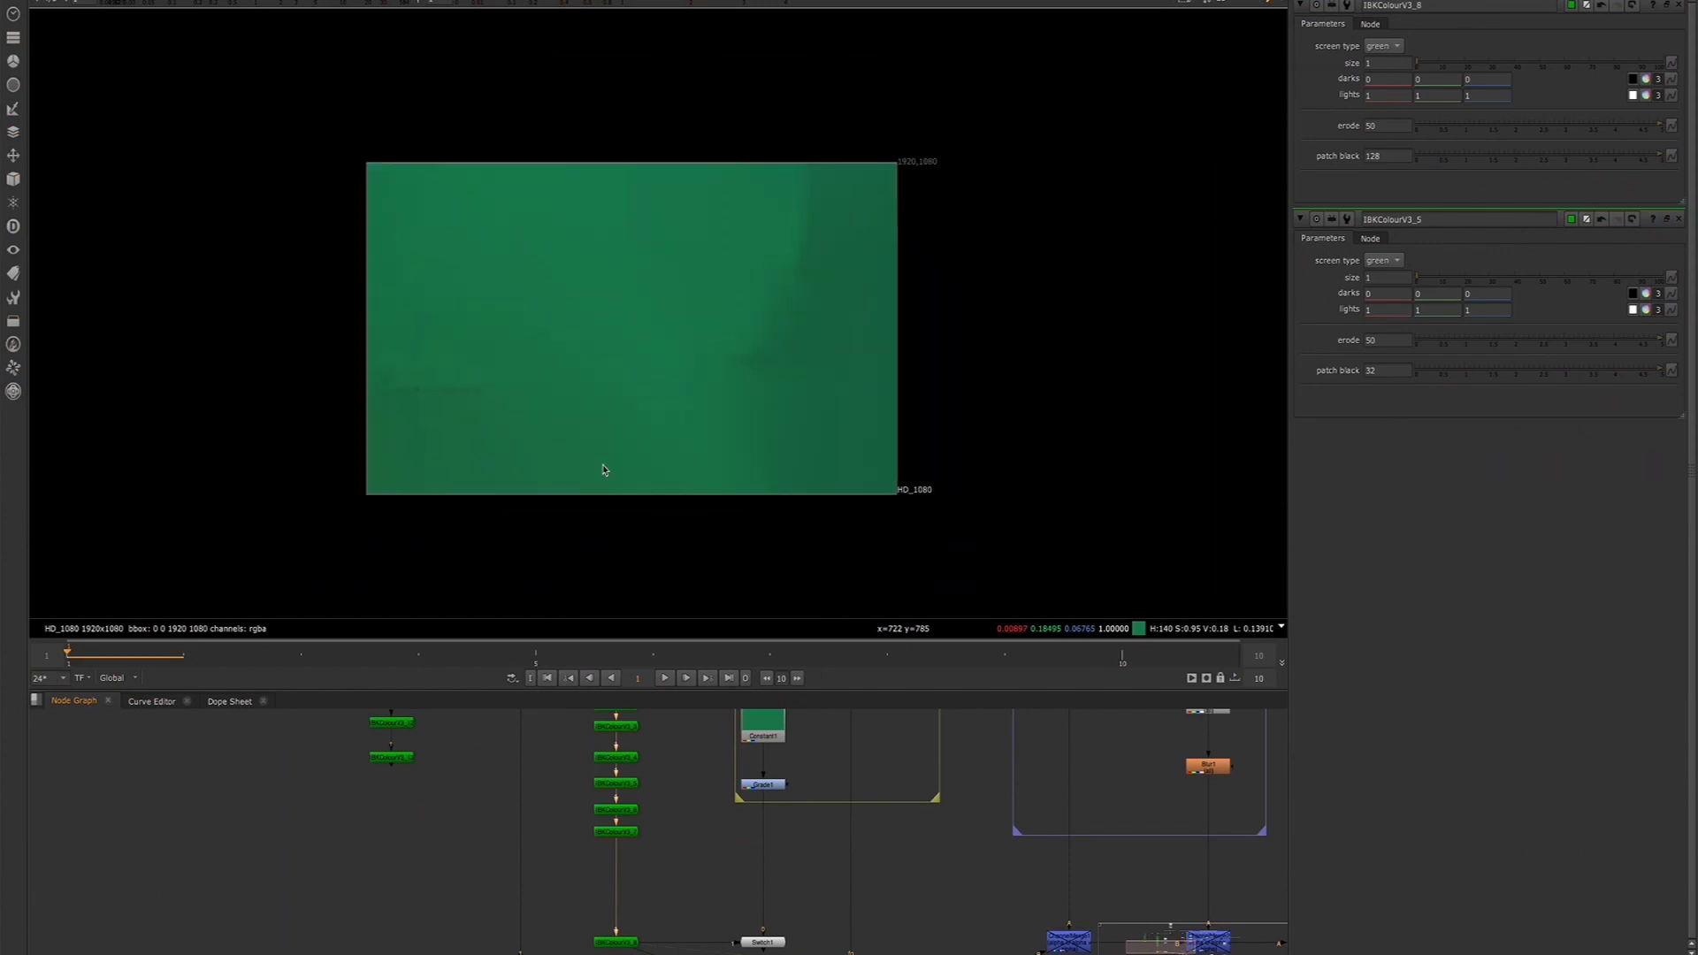
middle_click_drag(581, 842, 533, 848)
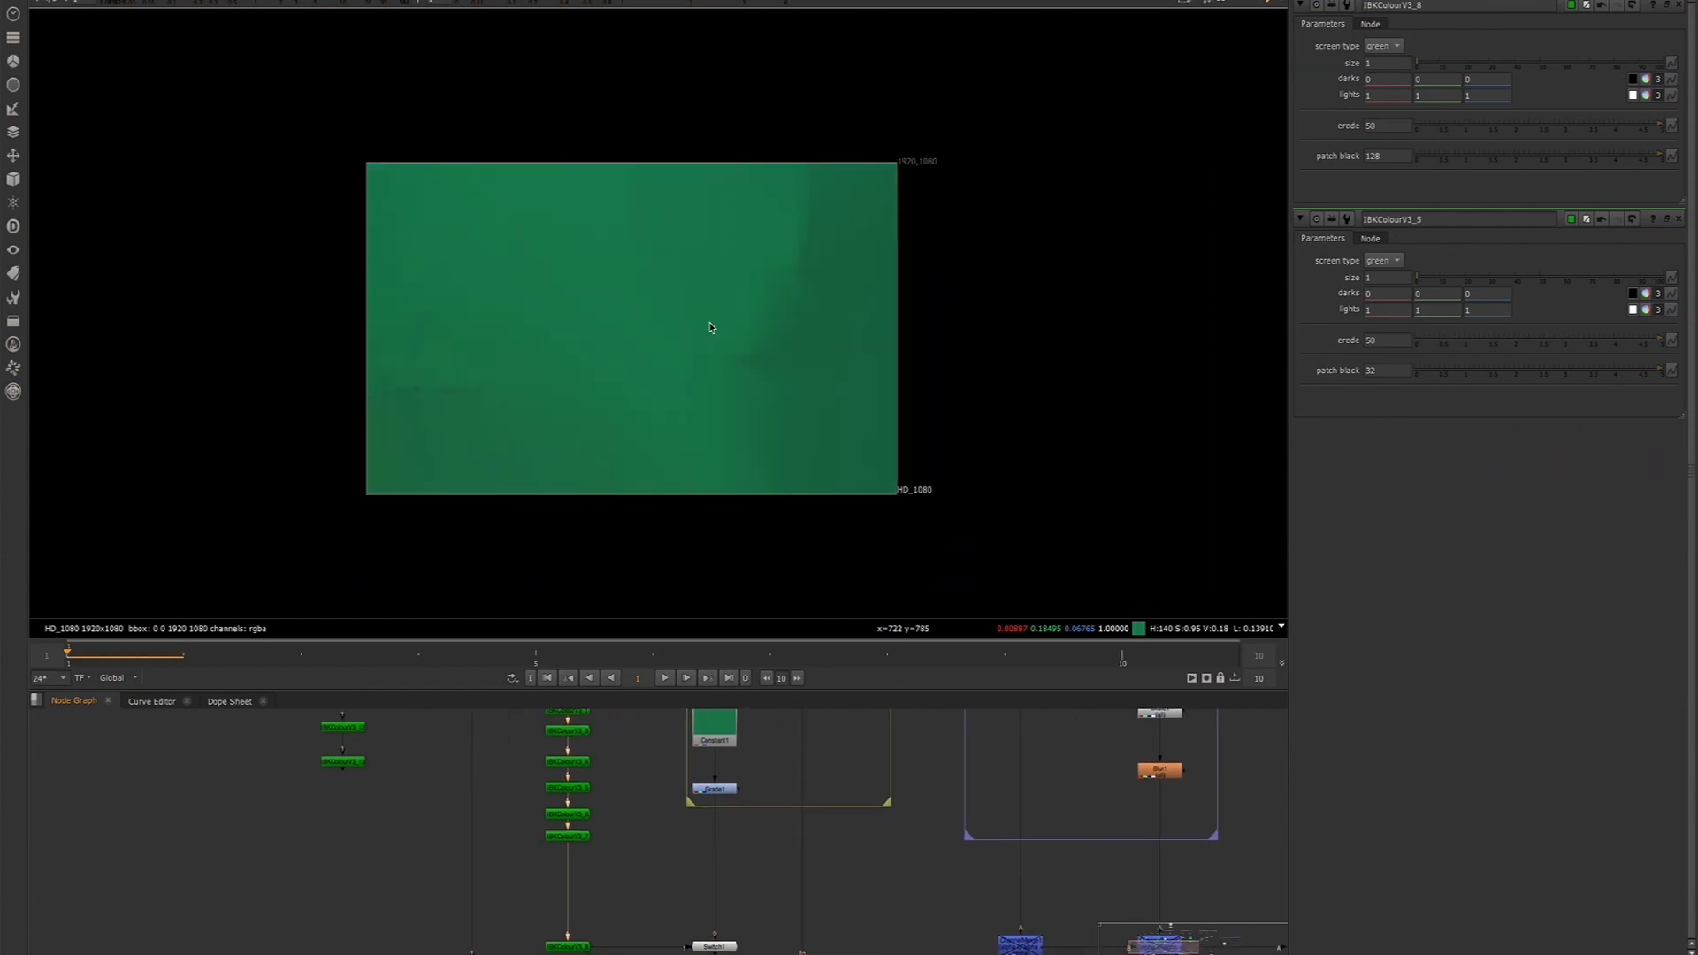
middle_click_drag(572, 948, 574, 834)
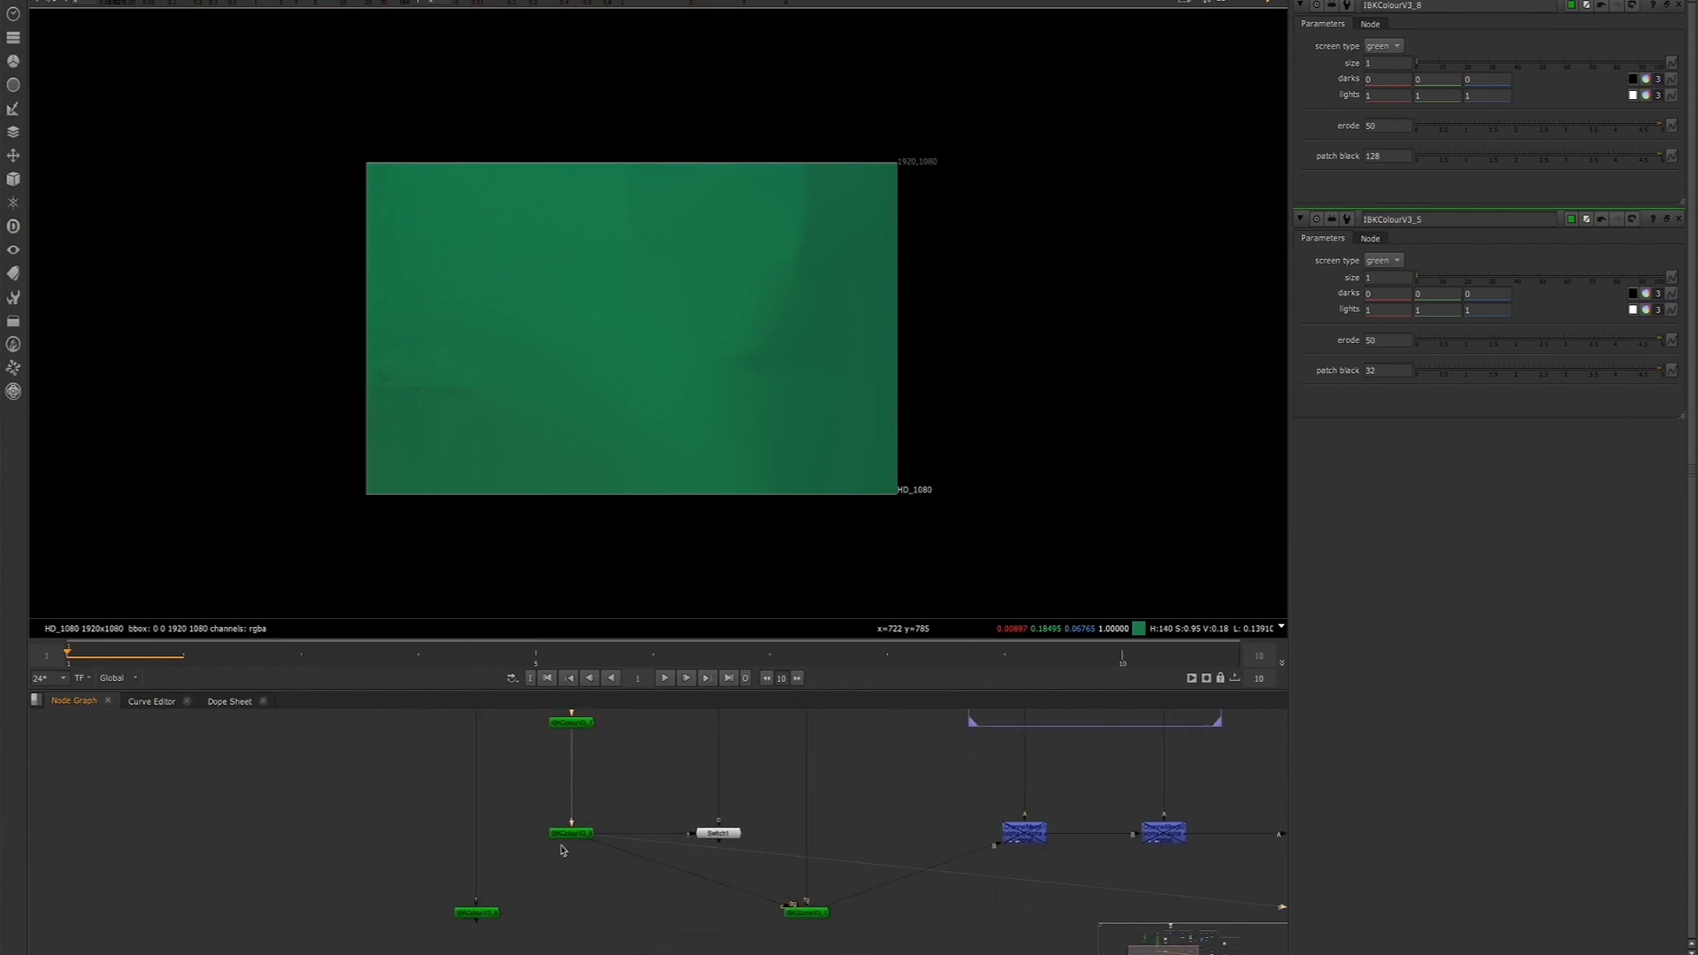
left_click(477, 914)
left_click_drag(477, 923, 484, 867)
key("1")
left_click(564, 834)
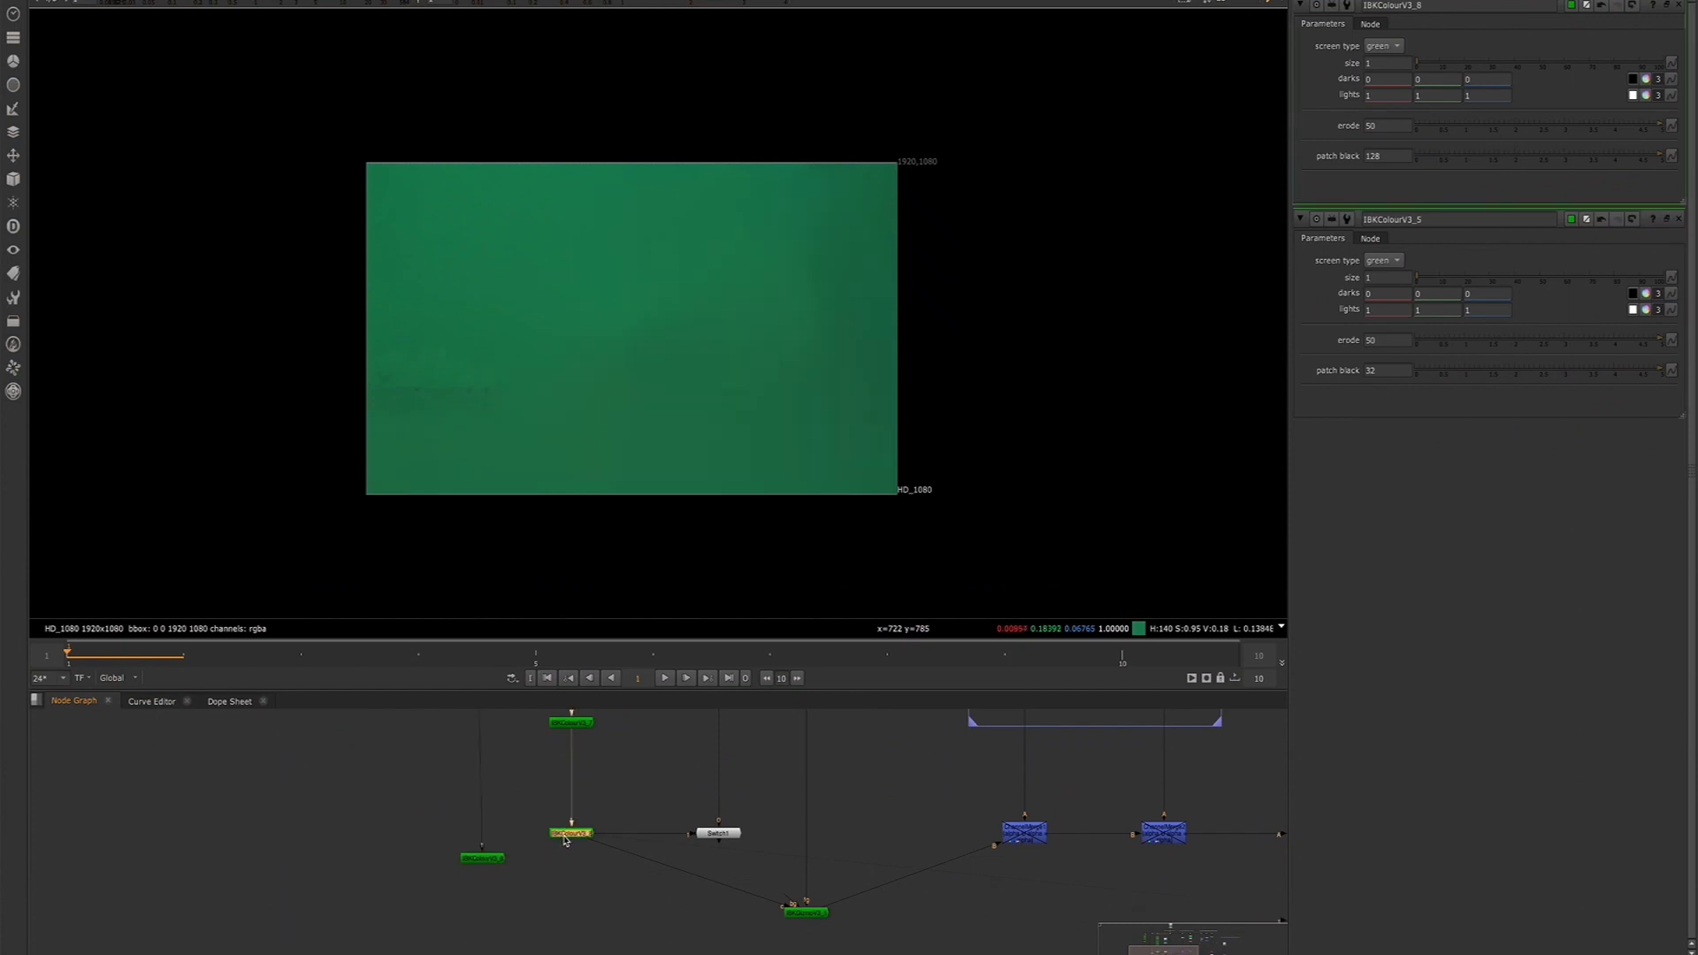
View the final composite over the checkerboard background from the end of the node graph
scroll(580, 853, "down", 3)
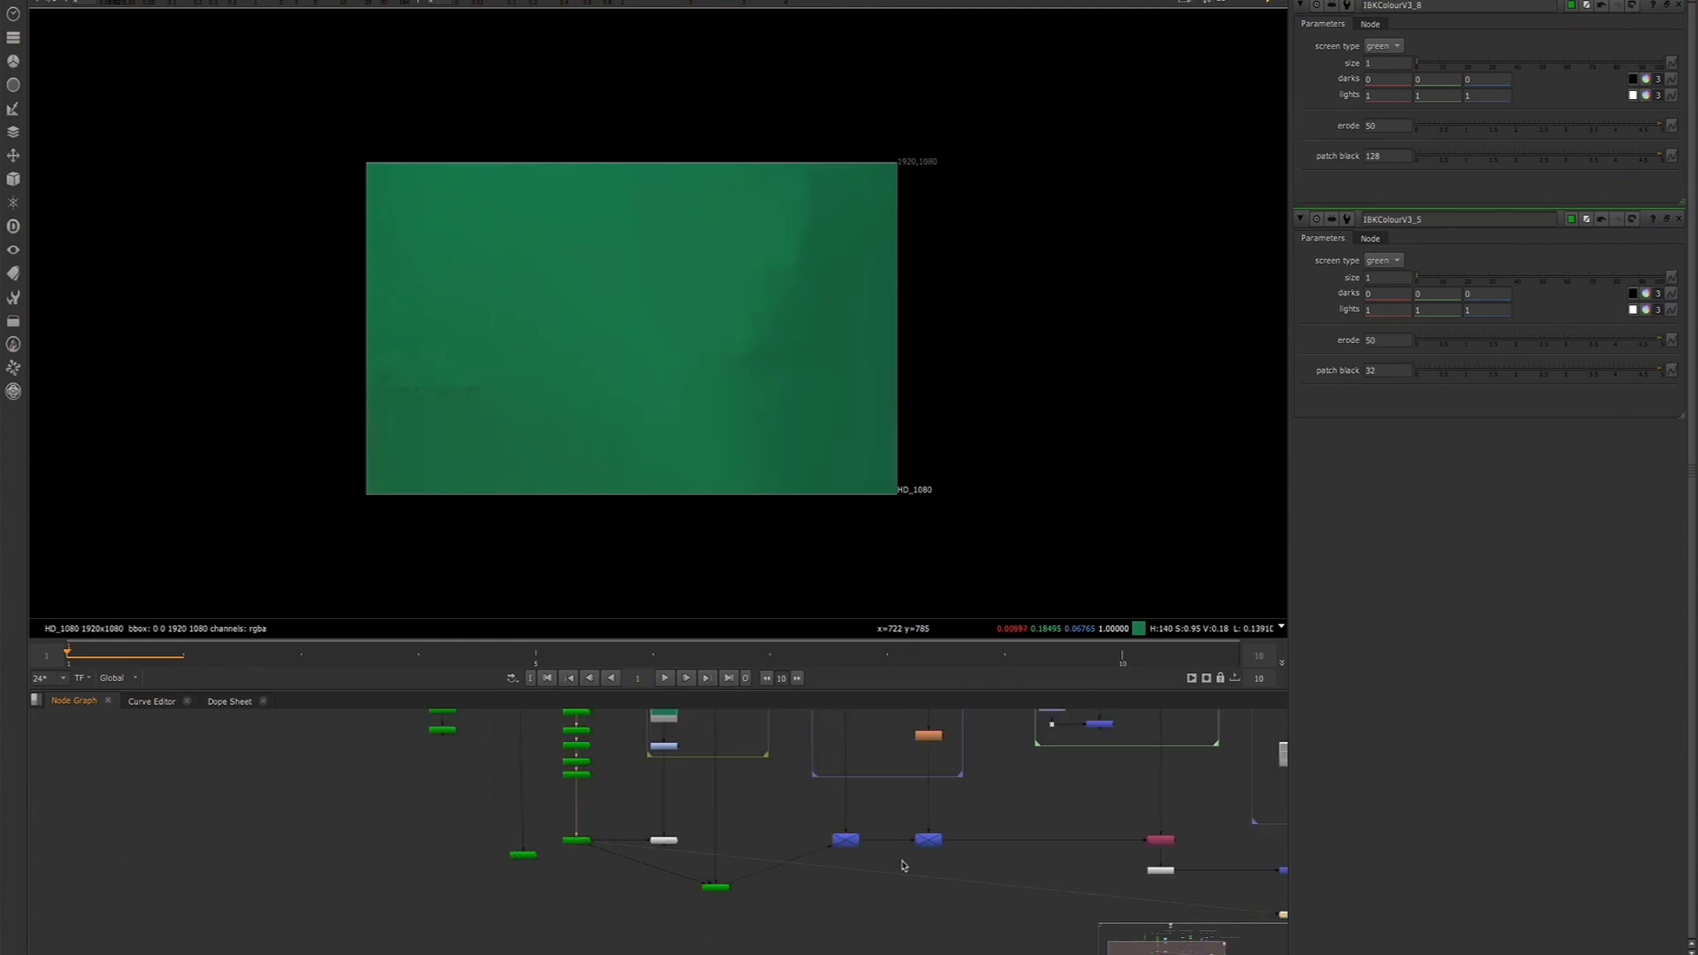
middle_click_drag(1220, 856, 1015, 840)
left_click(1086, 855)
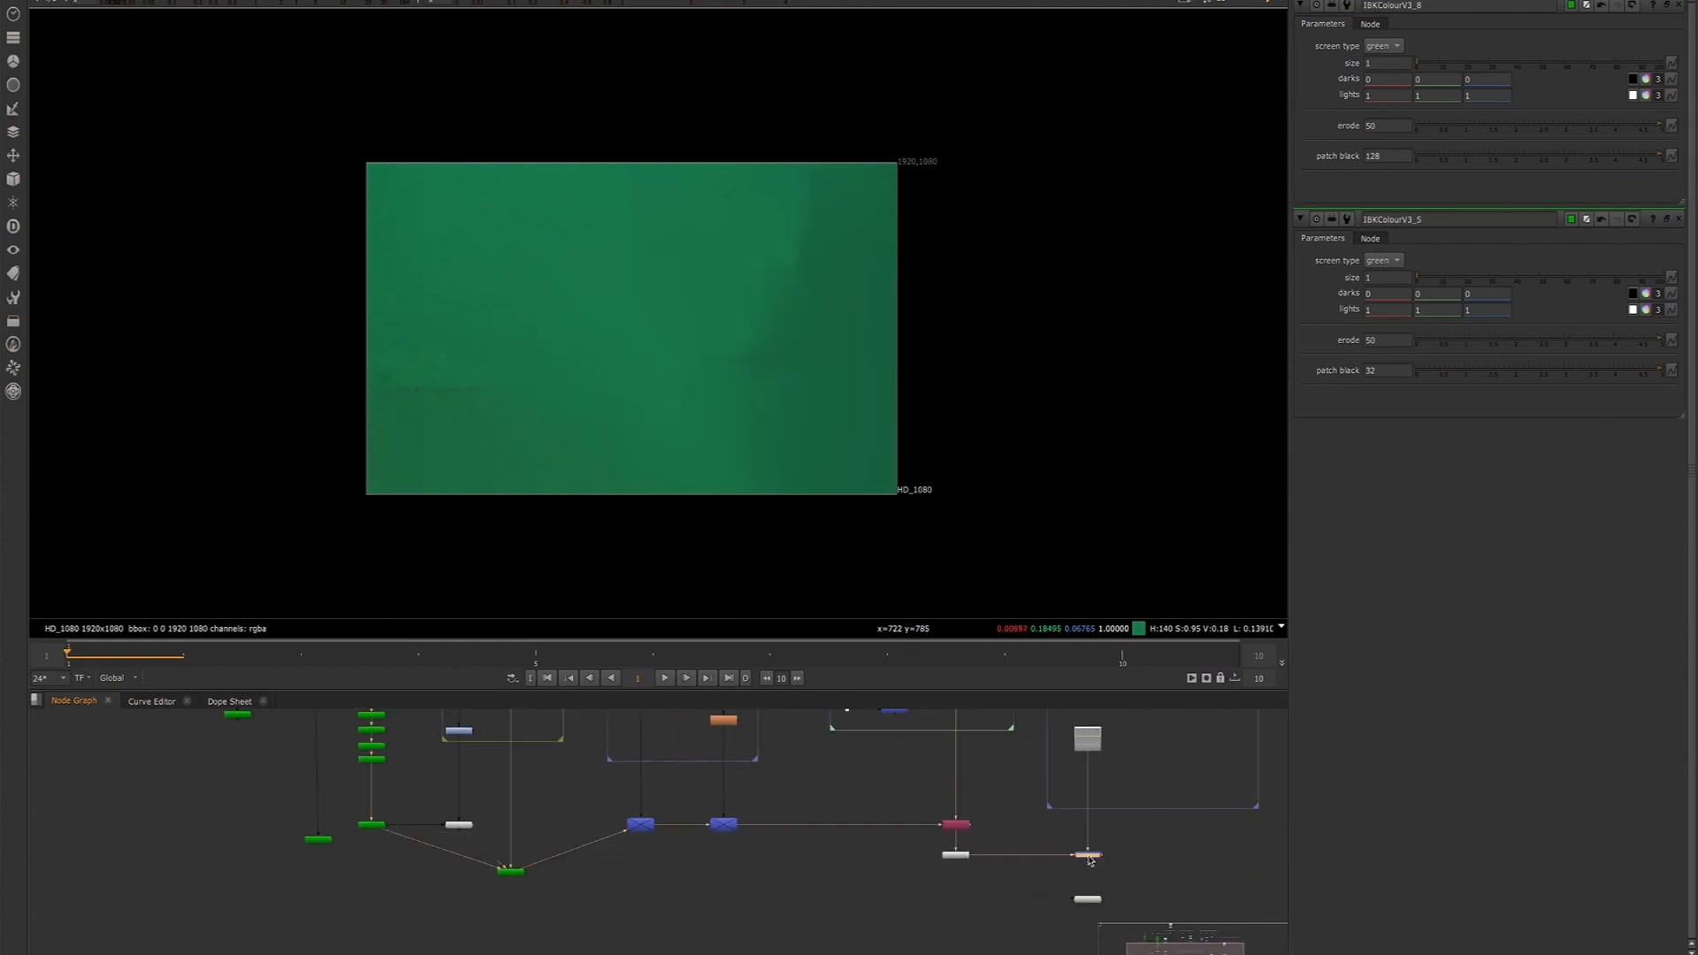
key("1")
scroll(582, 360, "up", 2)
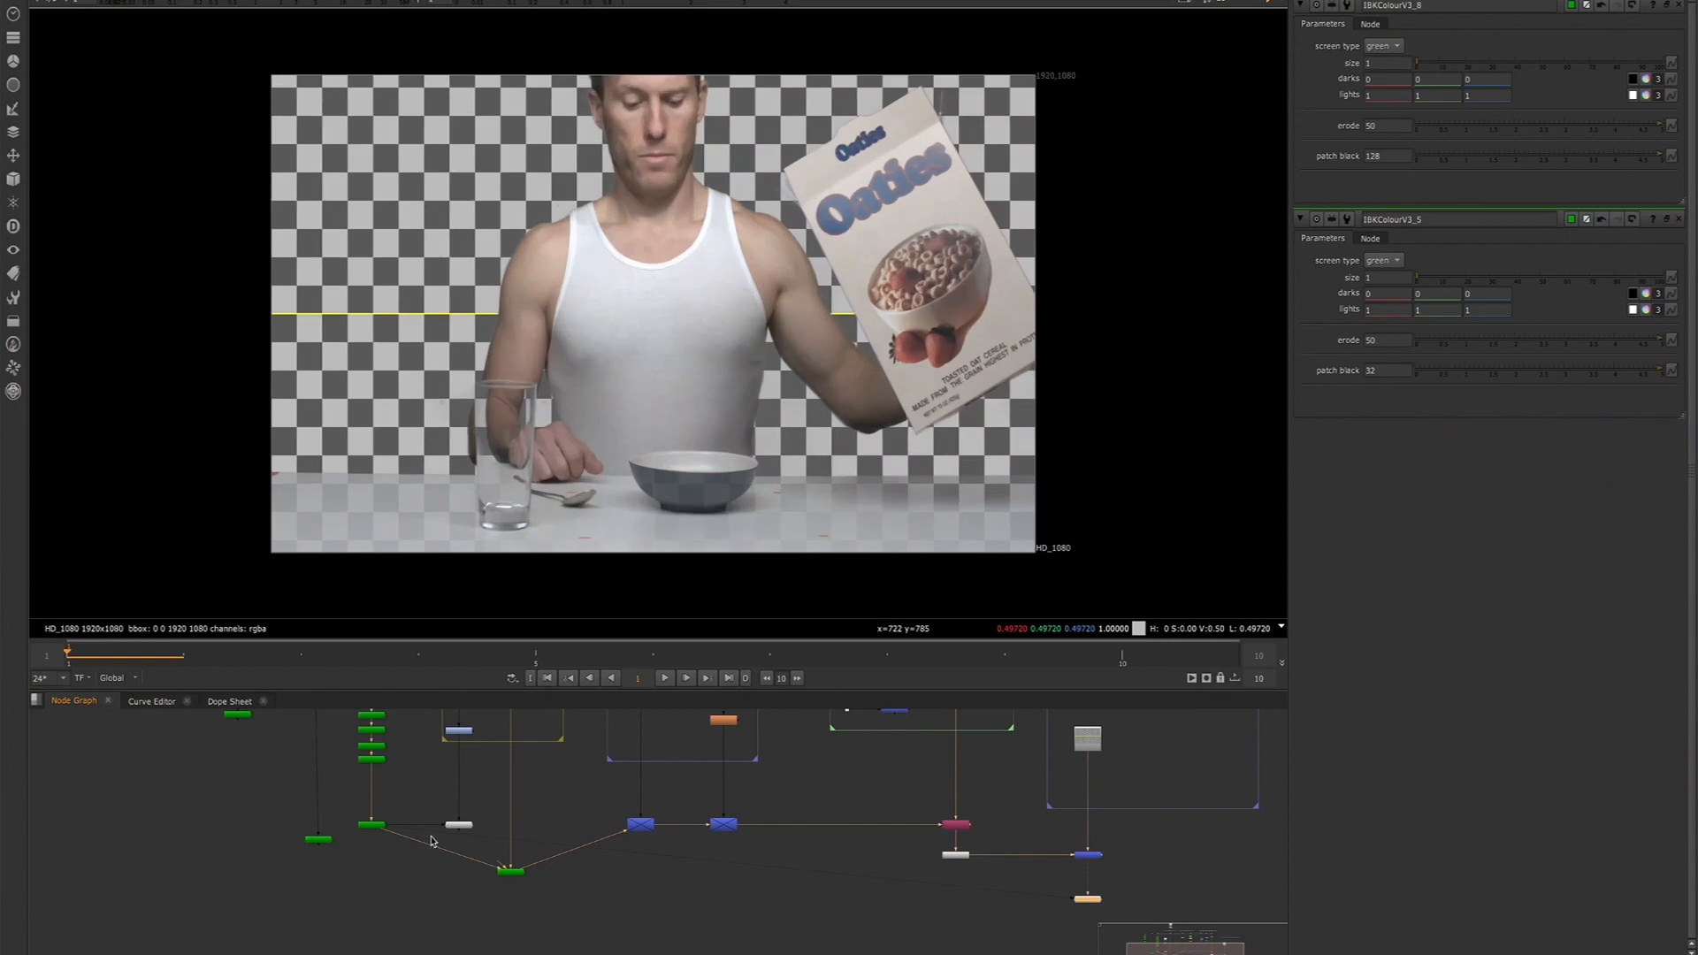
View the alpha matte produced by the IBKGizmo
left_click(511, 875)
left_click(511, 874)
key("1")
key("a")
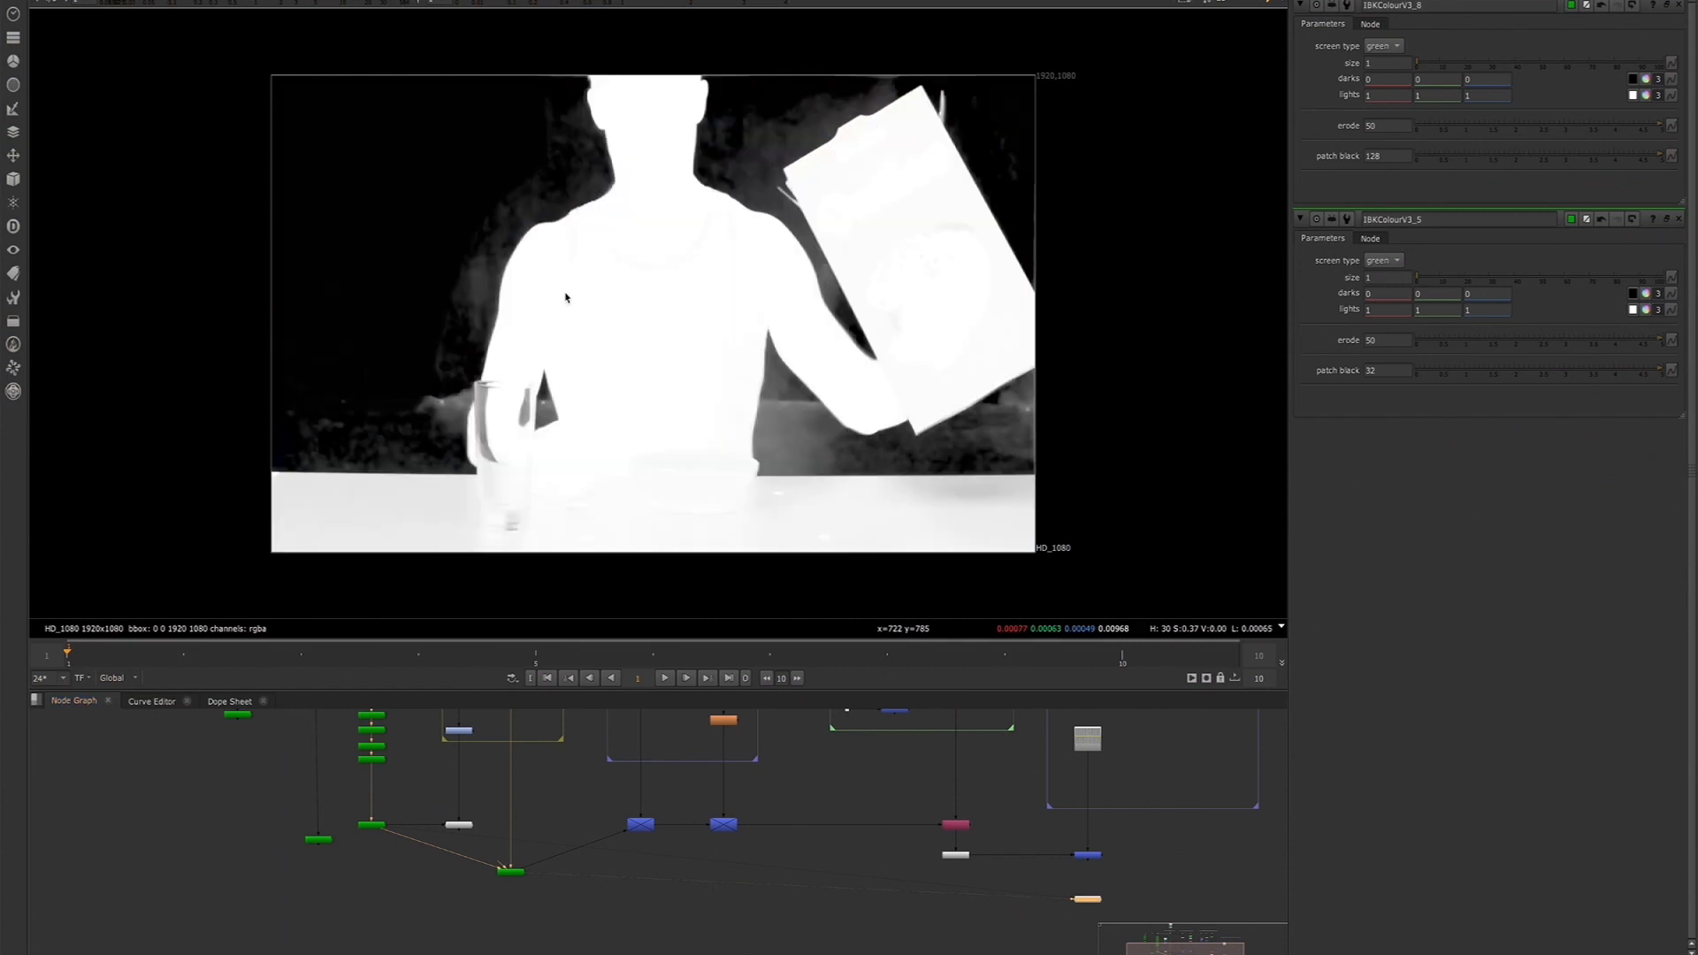
Add a Switch node below the stacked chain and connect the single IBKColour node and the chain's last IBKColour as its inputs
scroll(382, 856, "up", 1)
left_click(329, 855)
left_click_drag(306, 837, 301, 833)
left_click(389, 856)
key("Tab")
type("a")
key("BackSpace")
type("switch")
key("Return")
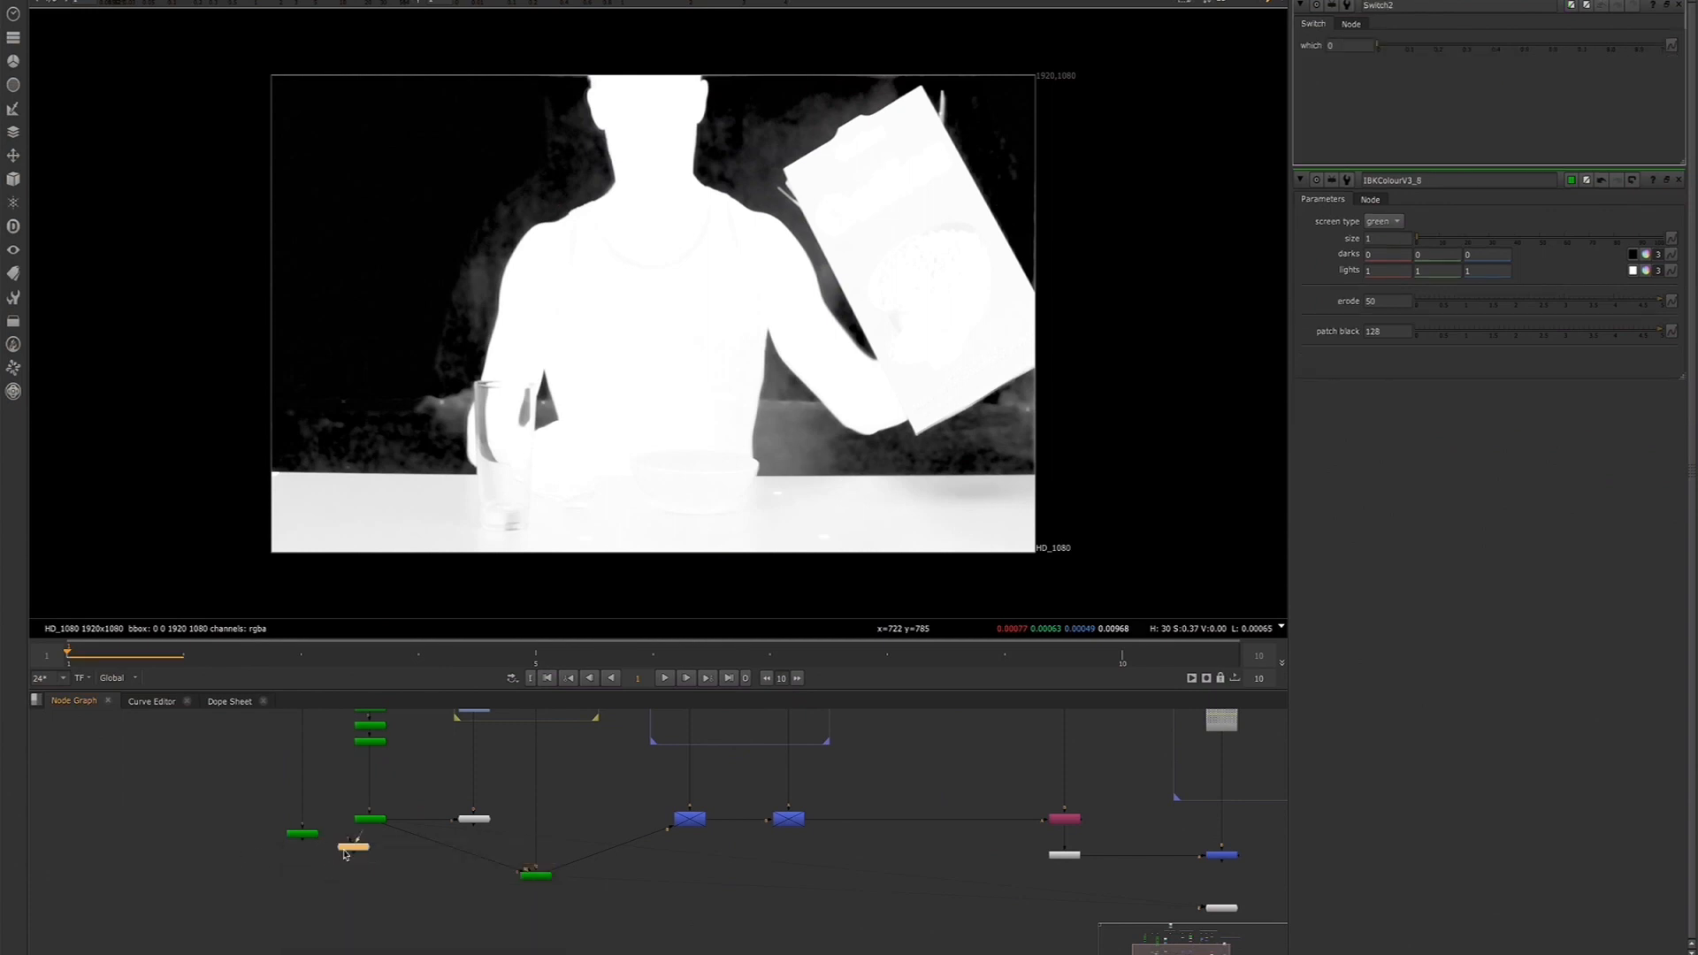
scroll(344, 855, "up", 2)
mouse_move(358, 836)
left_mouse_down()
mouse_move(295, 832)
mouse_move(386, 818)
mouse_move(372, 855)
left_mouse_up()
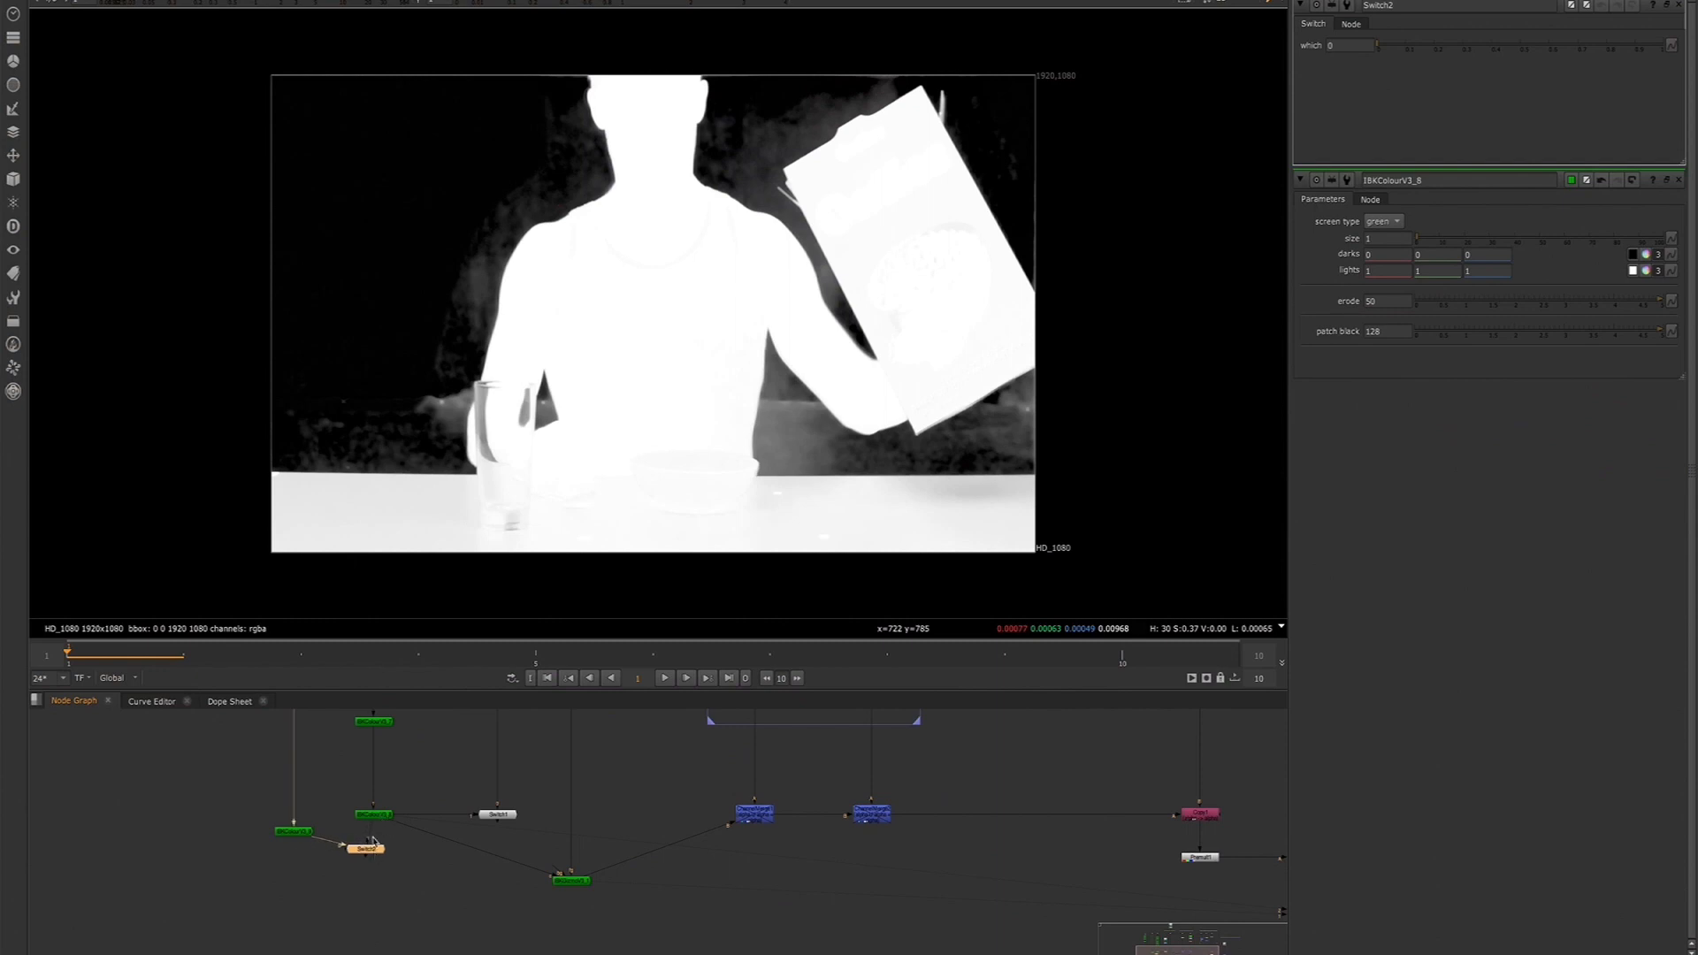
Highlight the stacked IBKColour chain and the single IBKColour branch in turn to point out the two clean plate methods
scroll(300, 803, "down", 4)
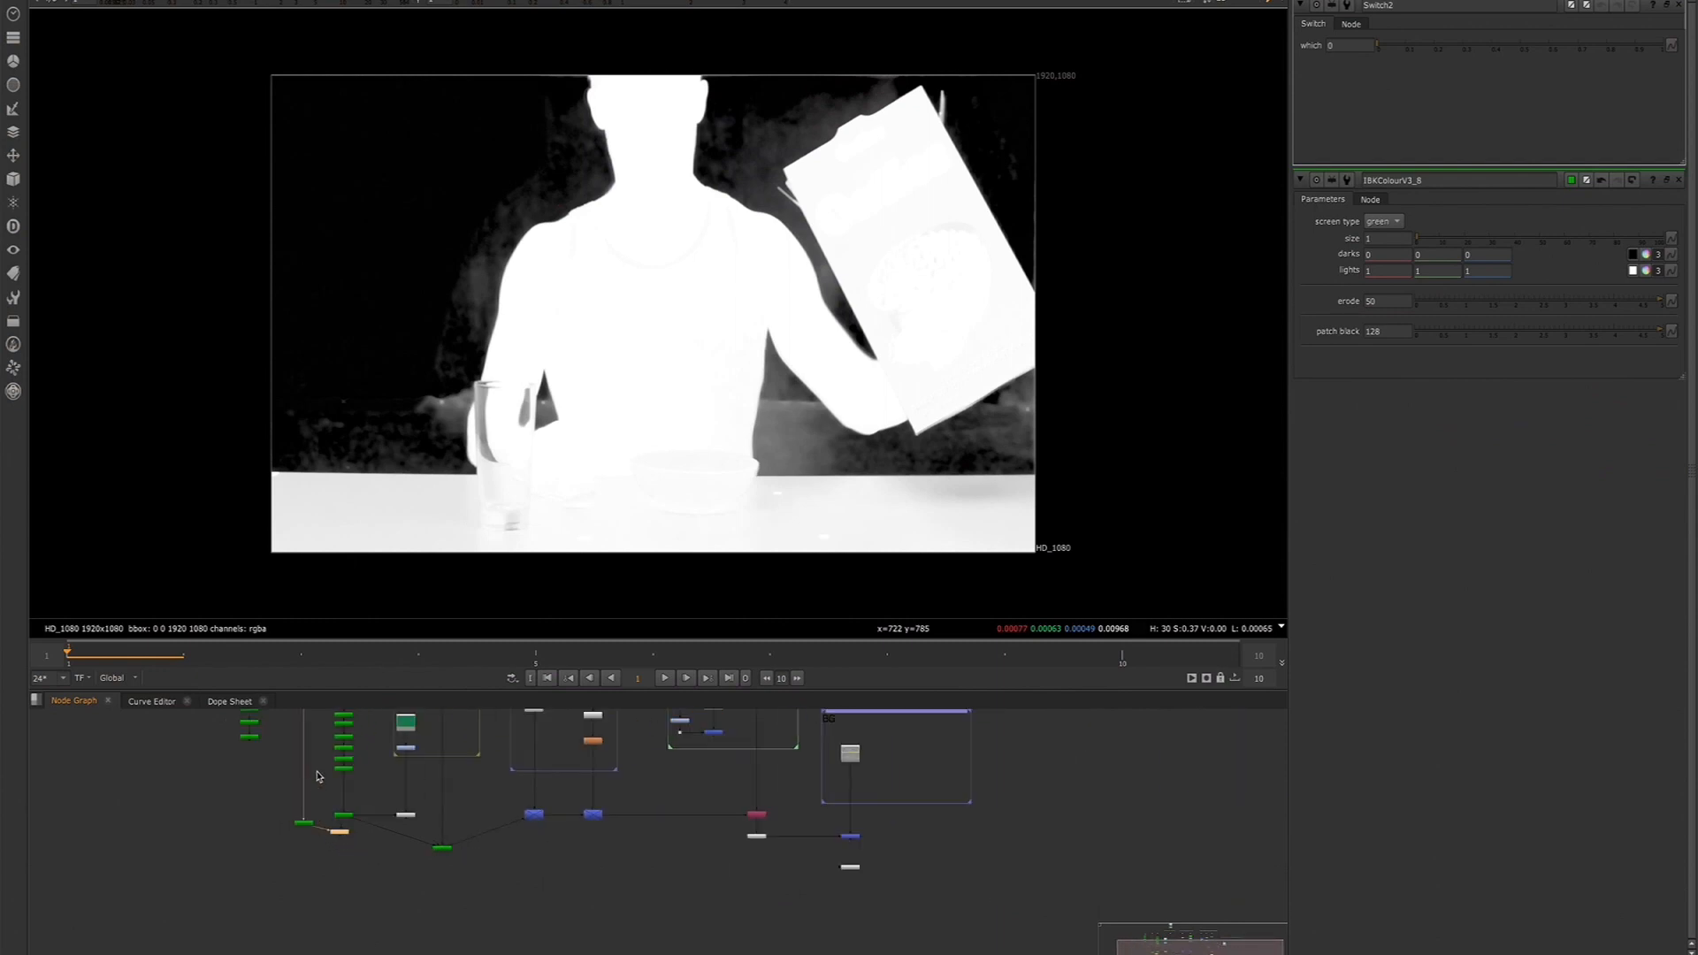
middle_click_drag(319, 777, 319, 830)
left_click_drag(279, 734, 421, 896)
left_click_drag(328, 725, 377, 887)
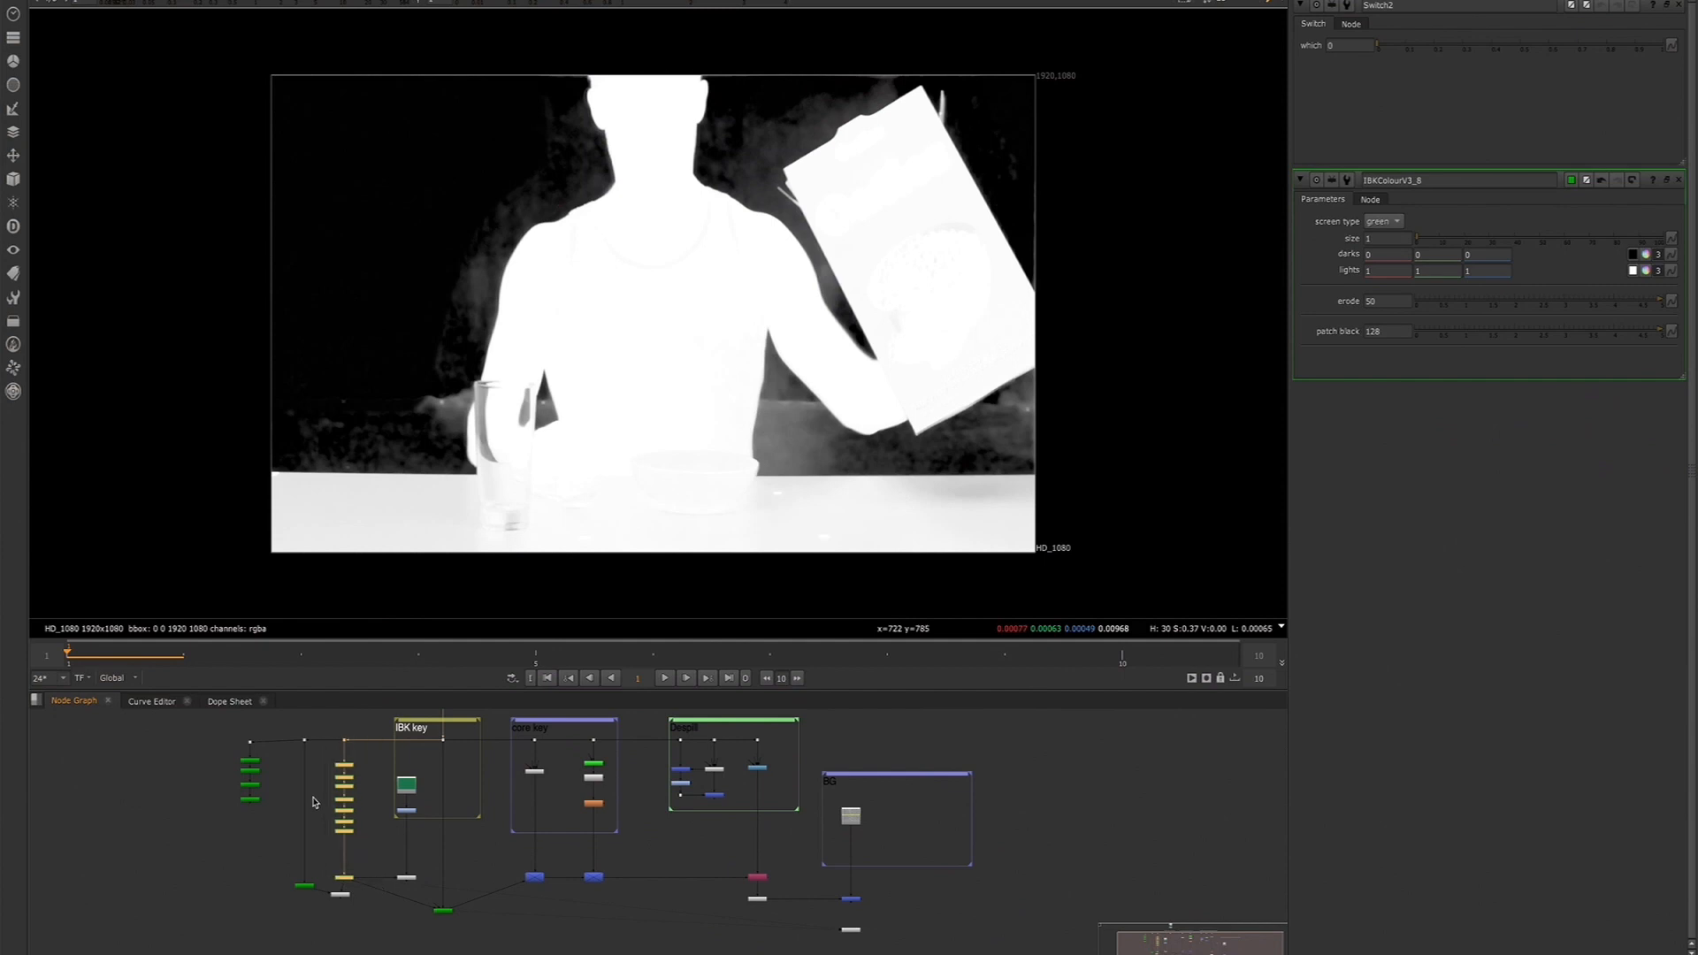
left_click_drag(285, 728, 314, 902)
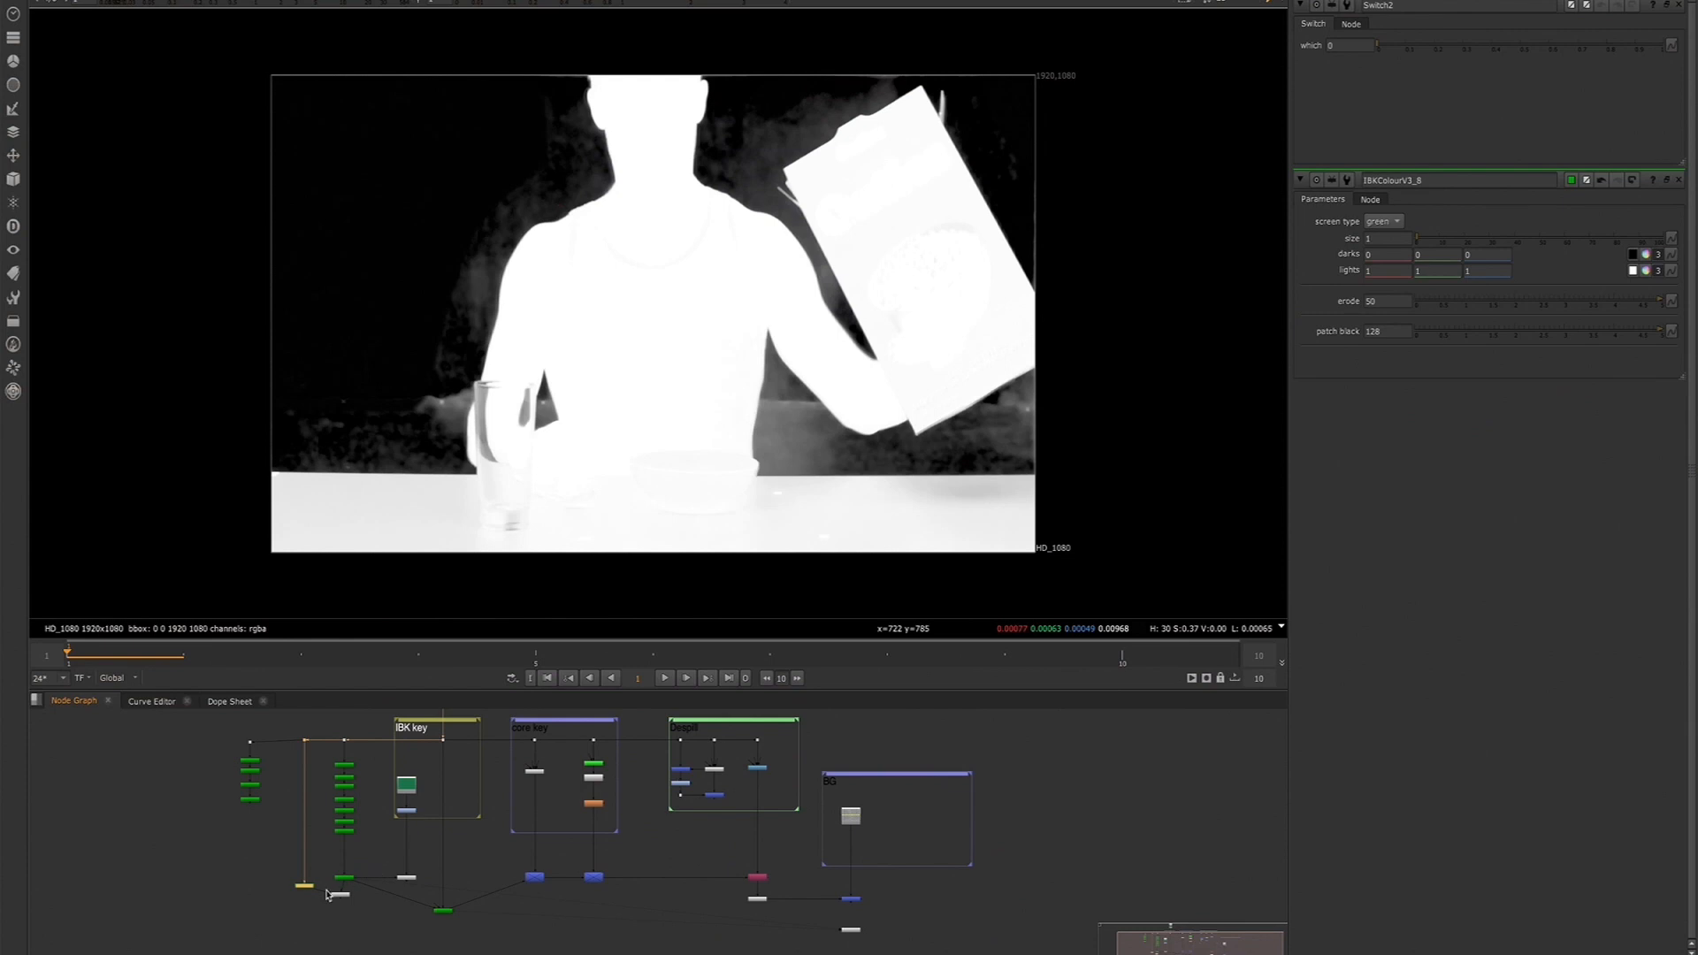
Feed the new Switch into the IBKGizmo and swap the Switch inputs repeatedly to compare the single and stacked mattes
scroll(327, 894, "up", 5)
left_click_drag(344, 874, 355, 878)
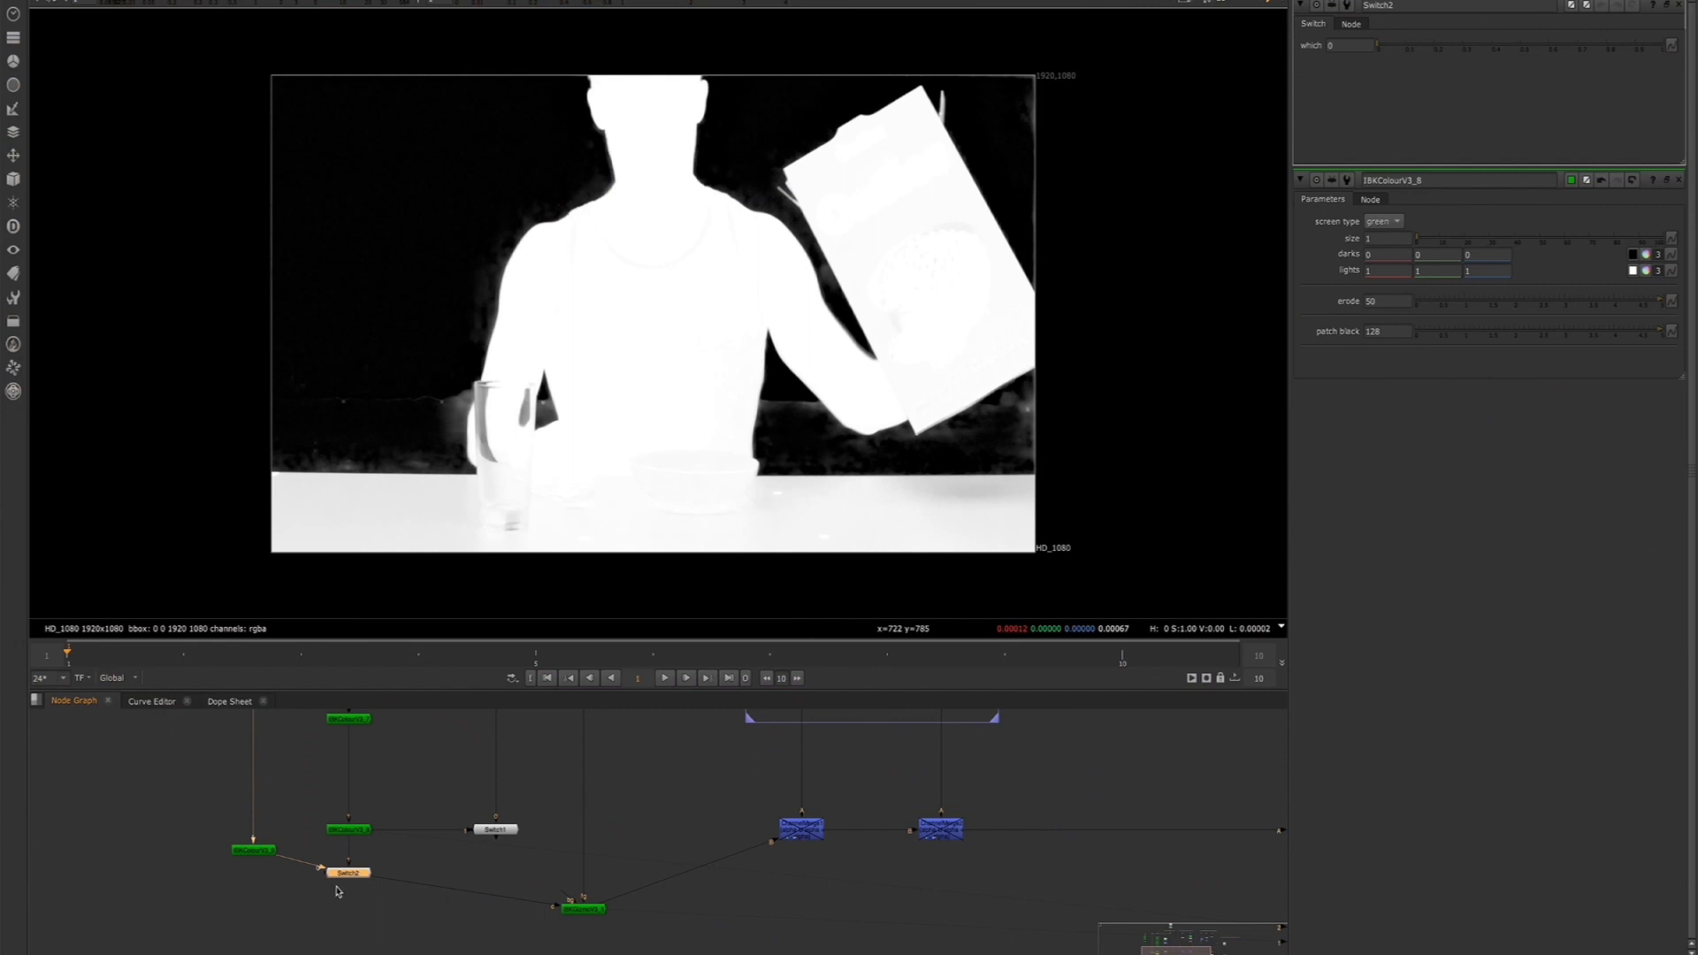
key("shift+x")
key("shift+x")
key("shift+x")
key("shift+x")
key("shift+x")
key("shift+x")
key("shift+x")
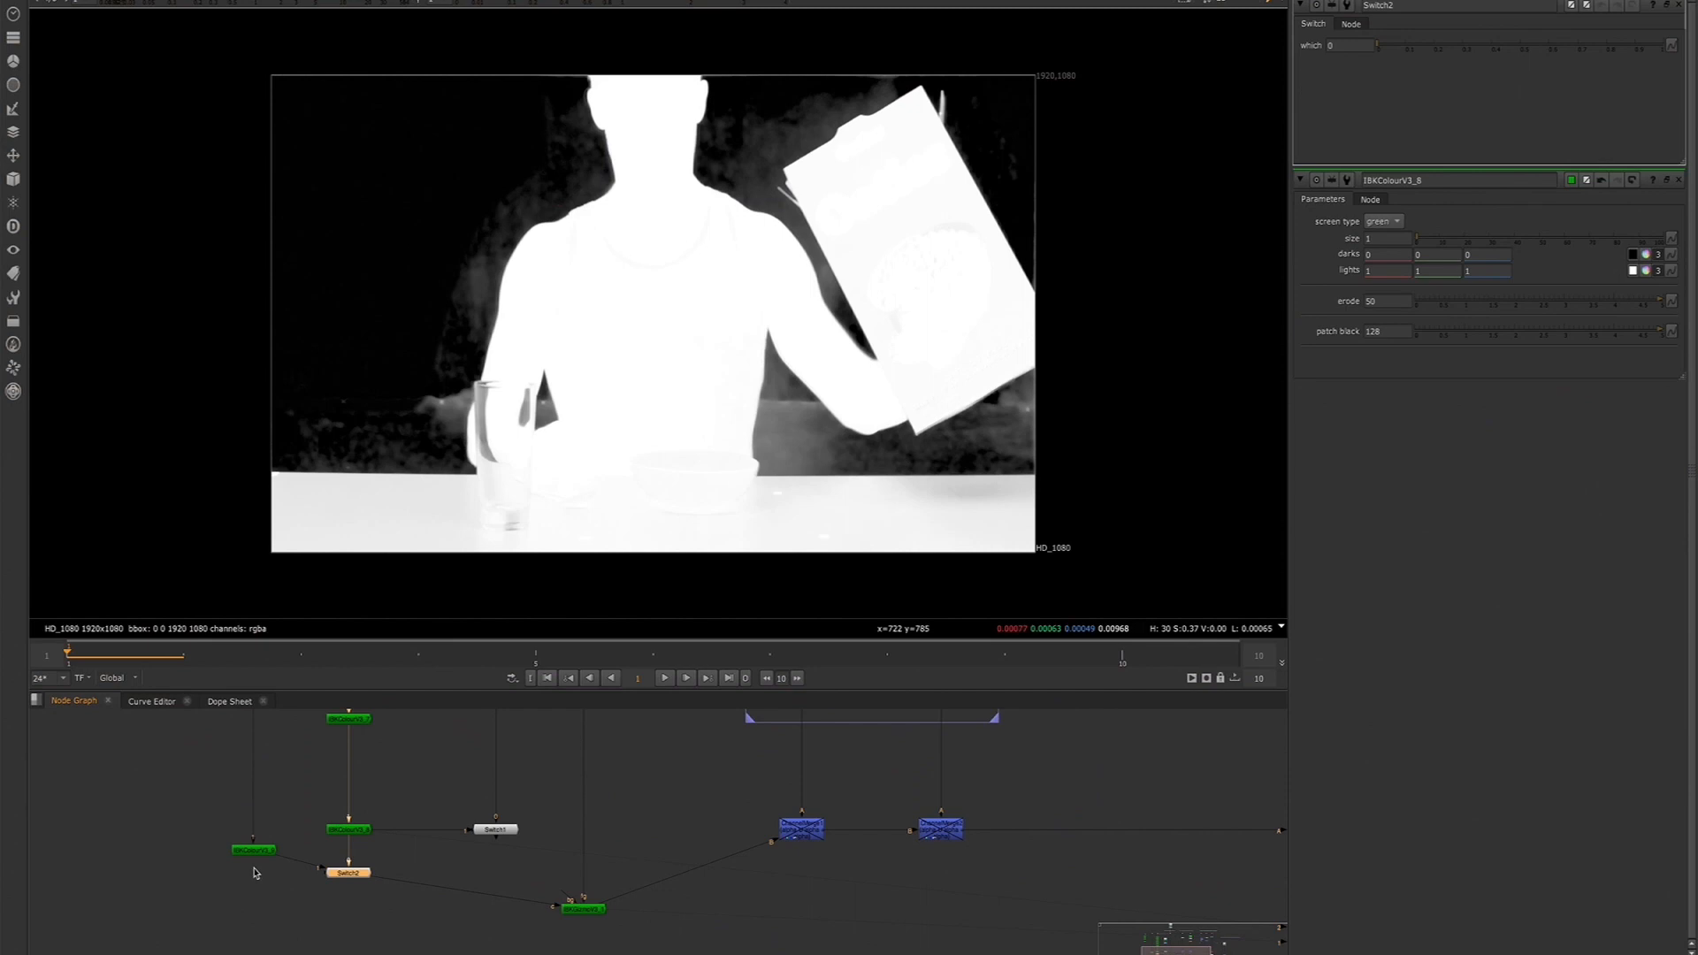
key("shift+x")
key("shift+x")
key("shift+x")
key("shift+x")
Compare the matte noise around the head and shoulders by repeatedly swapping the Switch inputs
scroll(532, 286, "up", 2)
scroll(544, 193, "up", 2)
middle_click_drag(644, 230, 535, 504)
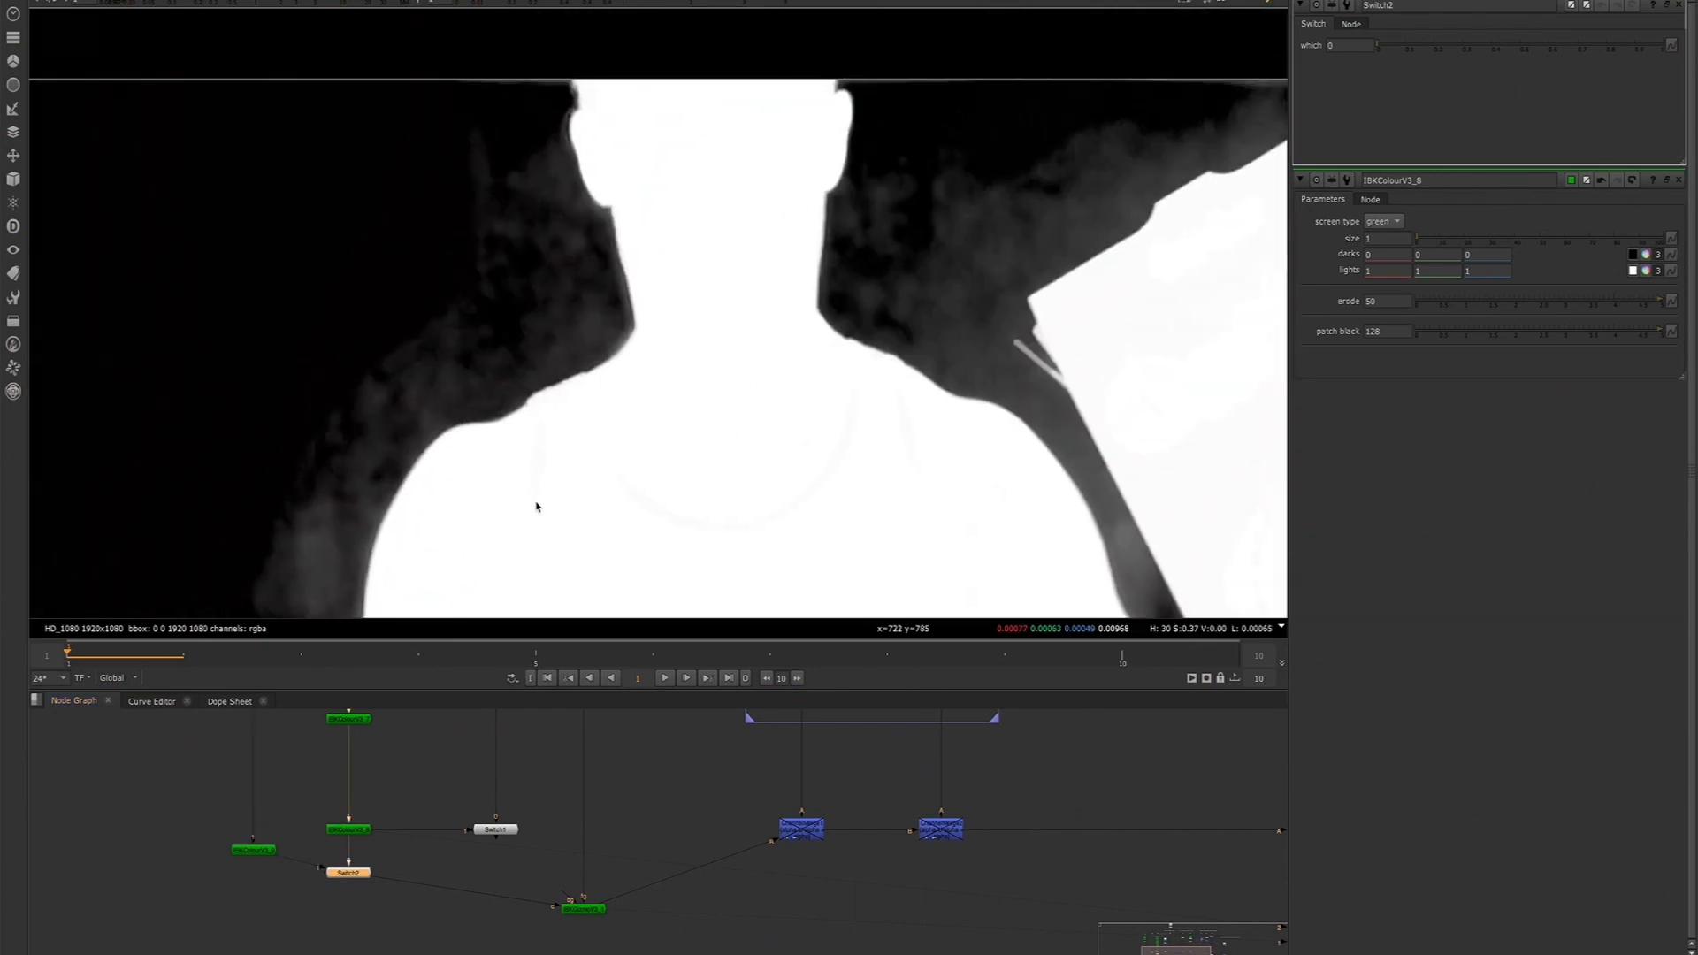
key("shift+x")
key("shift+x")
key("shift+x")
key("shift+x")
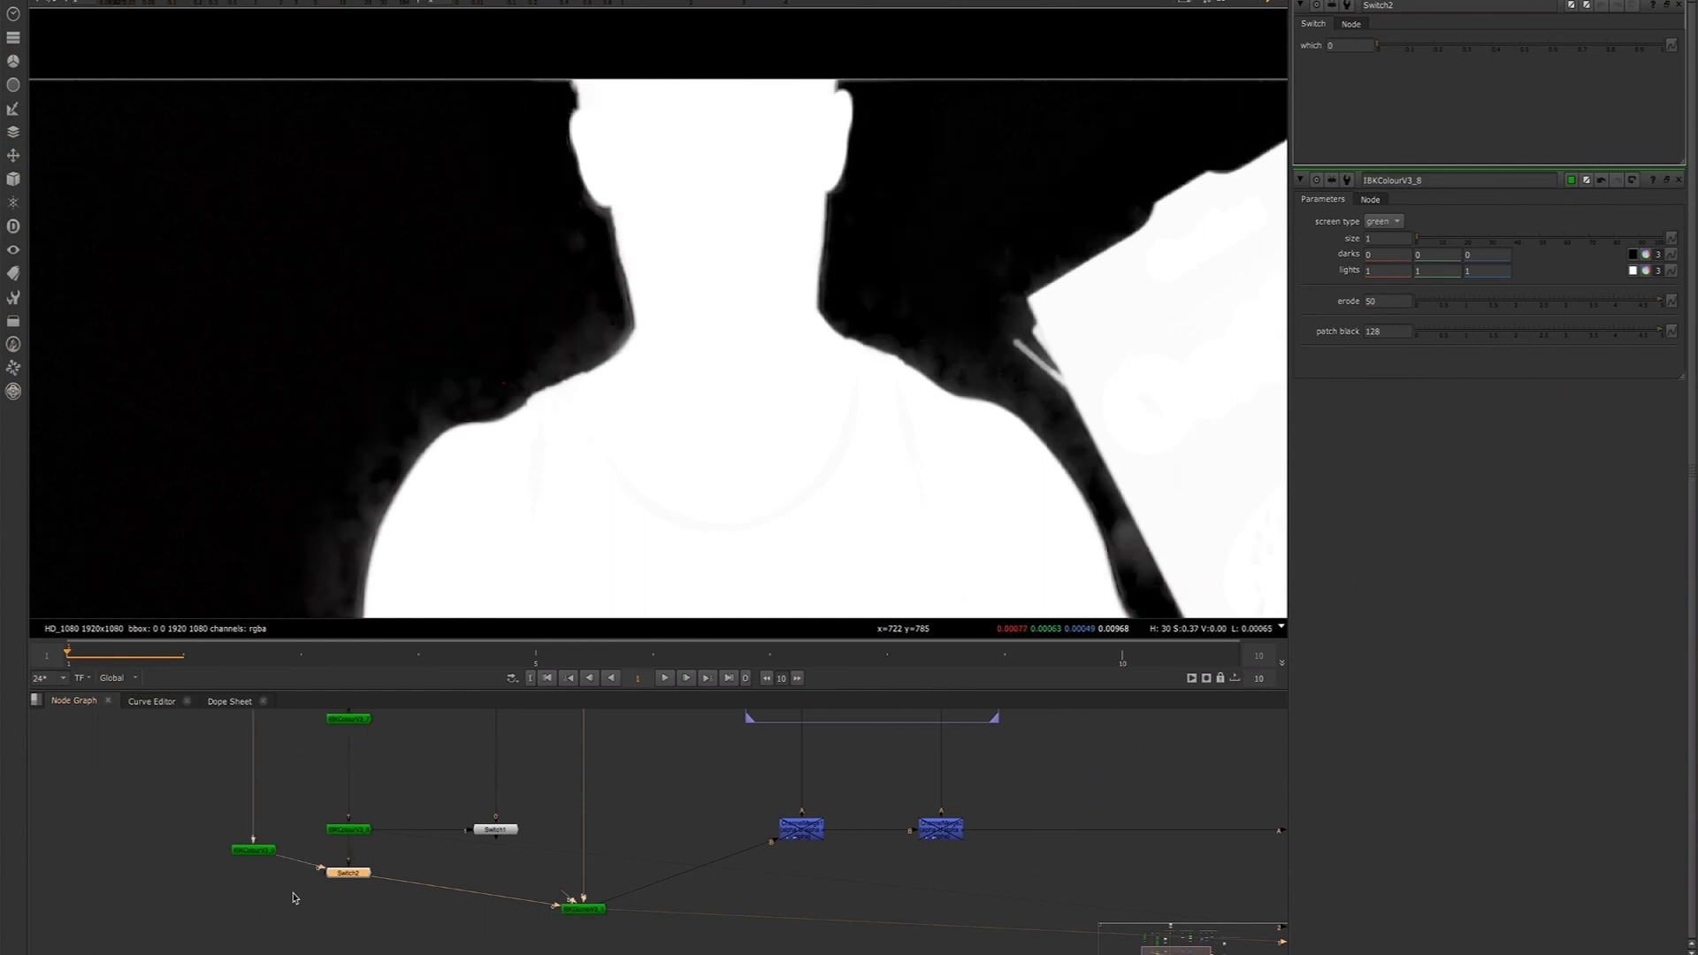
key("shift+x")
key("shift+x")
key("shift+x")
View the final composite in full color and select the Switch that feeds the IBKGizmo
scroll(862, 918, "down", 5)
left_click(1105, 902)
left_click(1105, 926)
key("1")
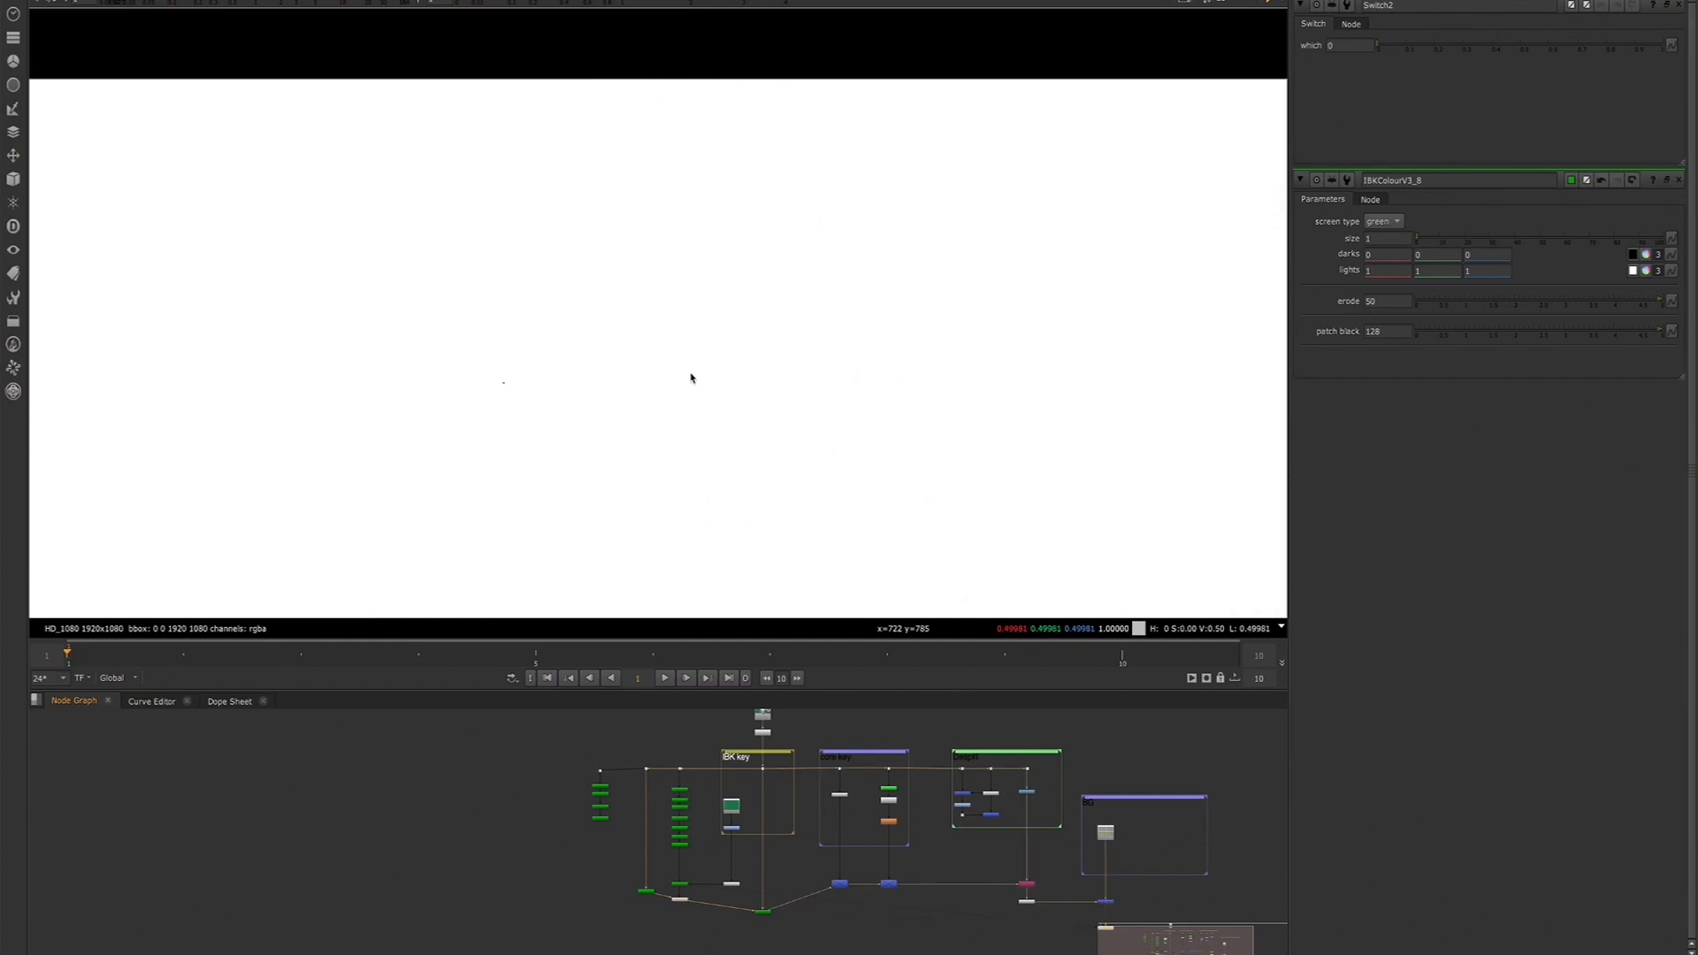
key("a")
scroll(706, 916, "up", 5)
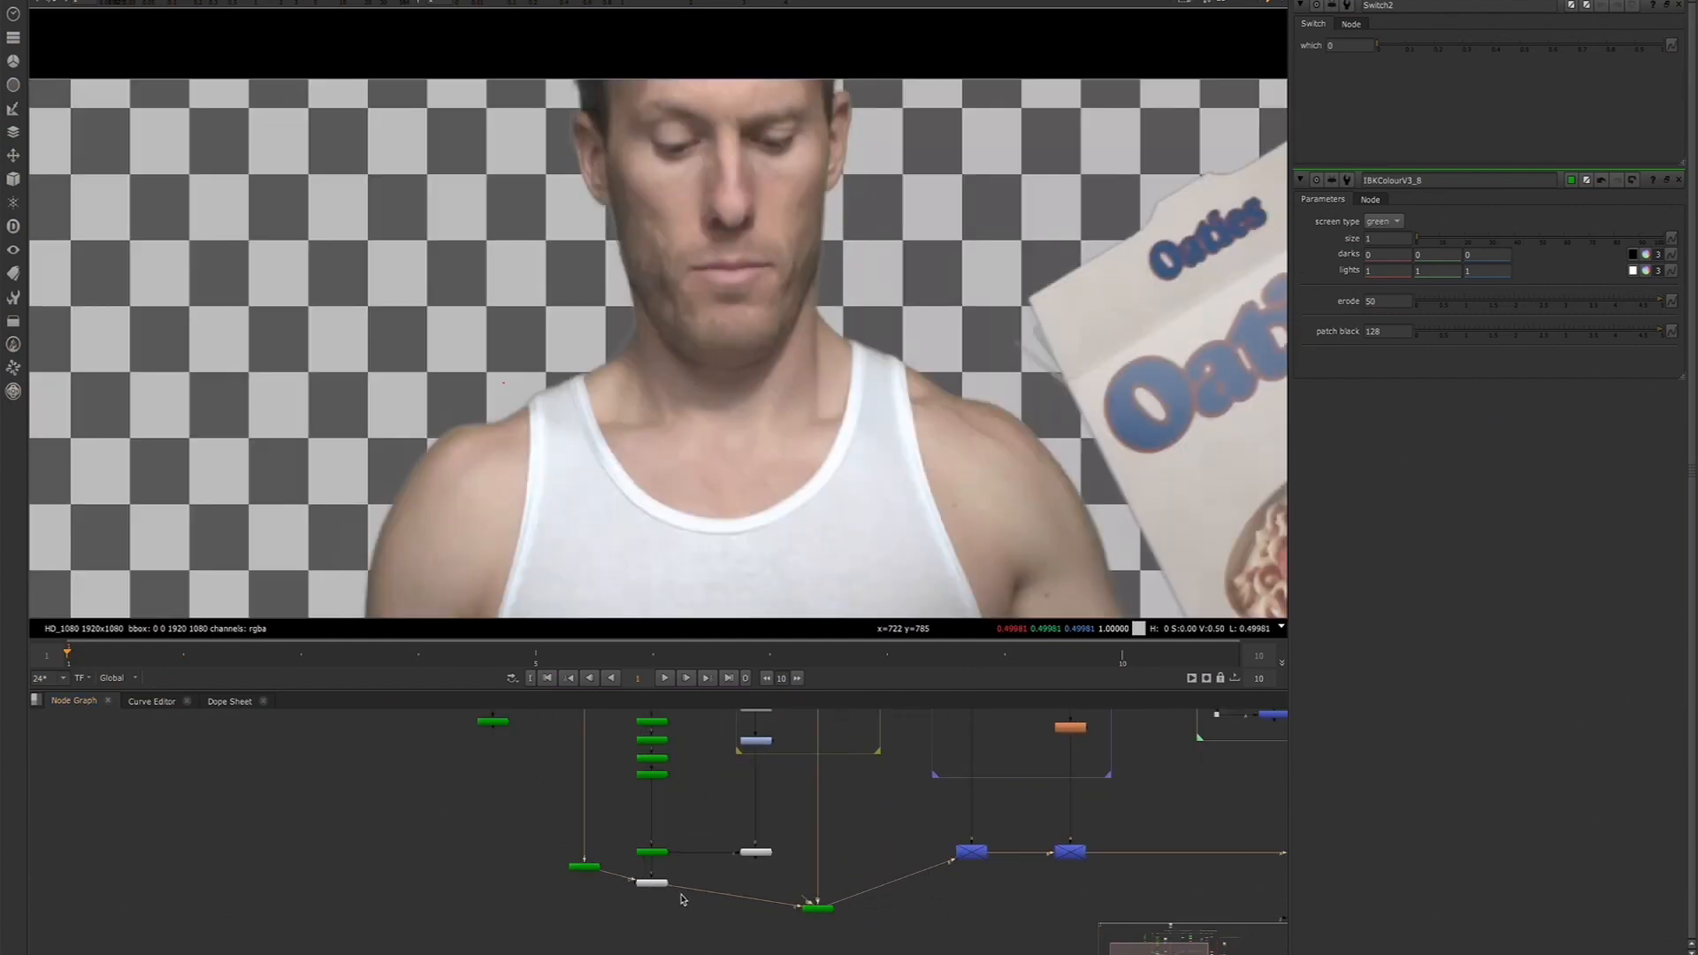
left_click(655, 886)
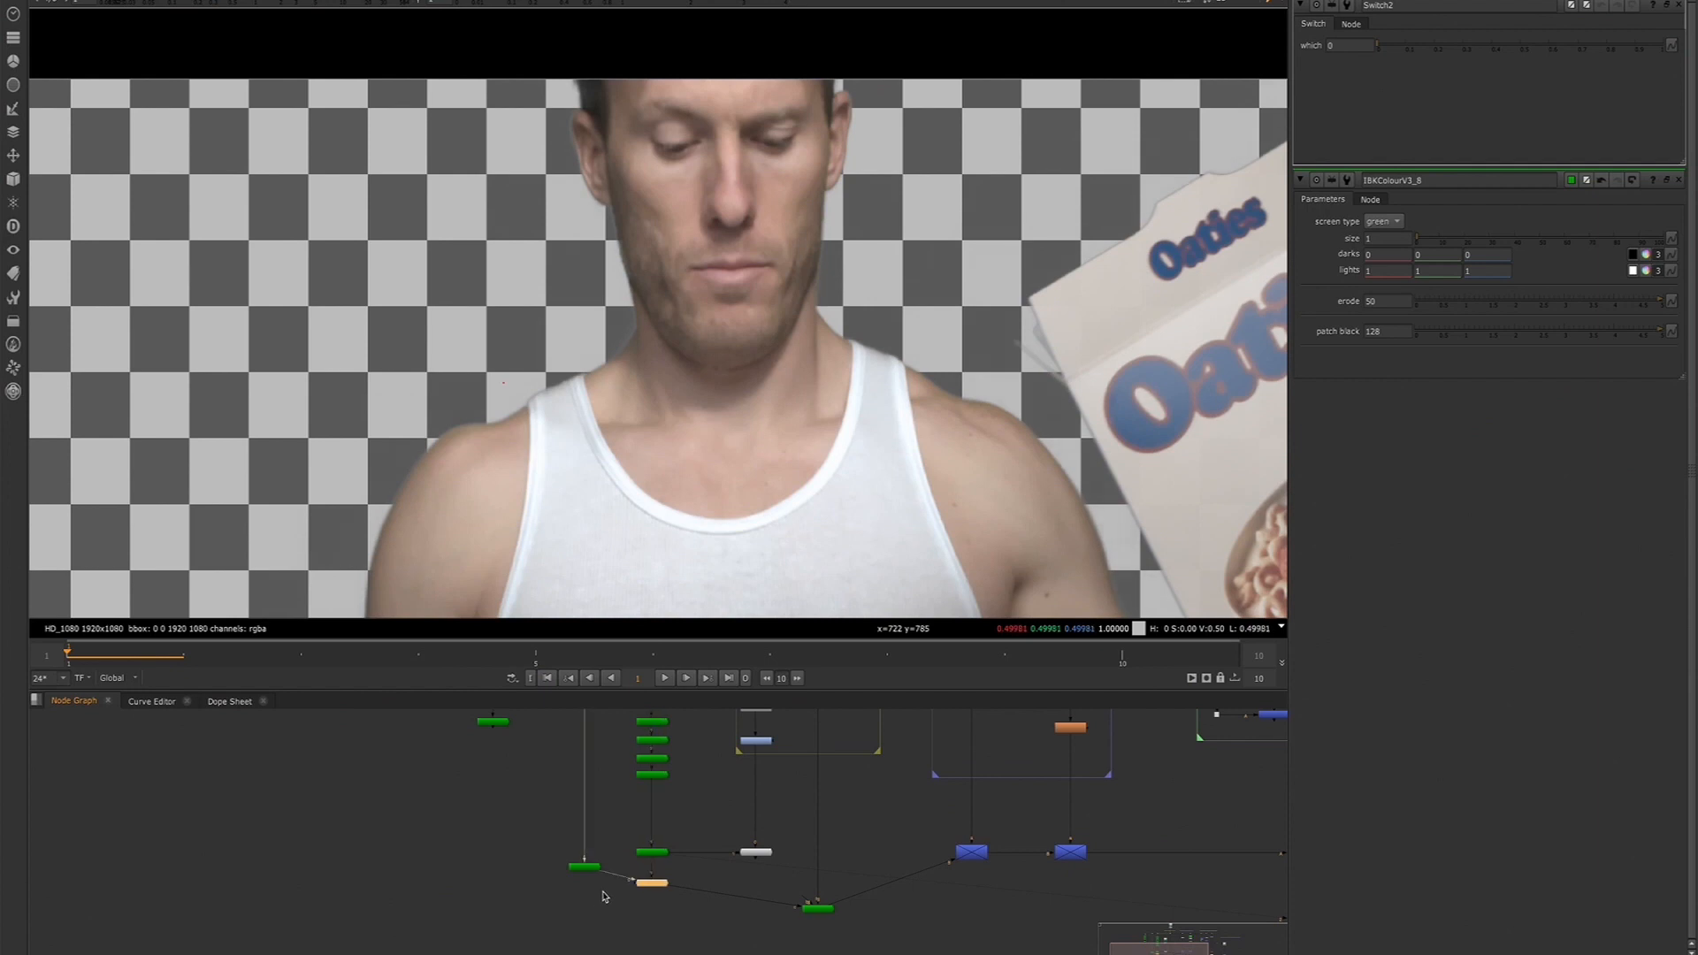
Add a second Constant node inside the IBK key backdrop
scroll(606, 897, "down", 2)
middle_click_drag(612, 863, 537, 847)
scroll(556, 808, "down", 1)
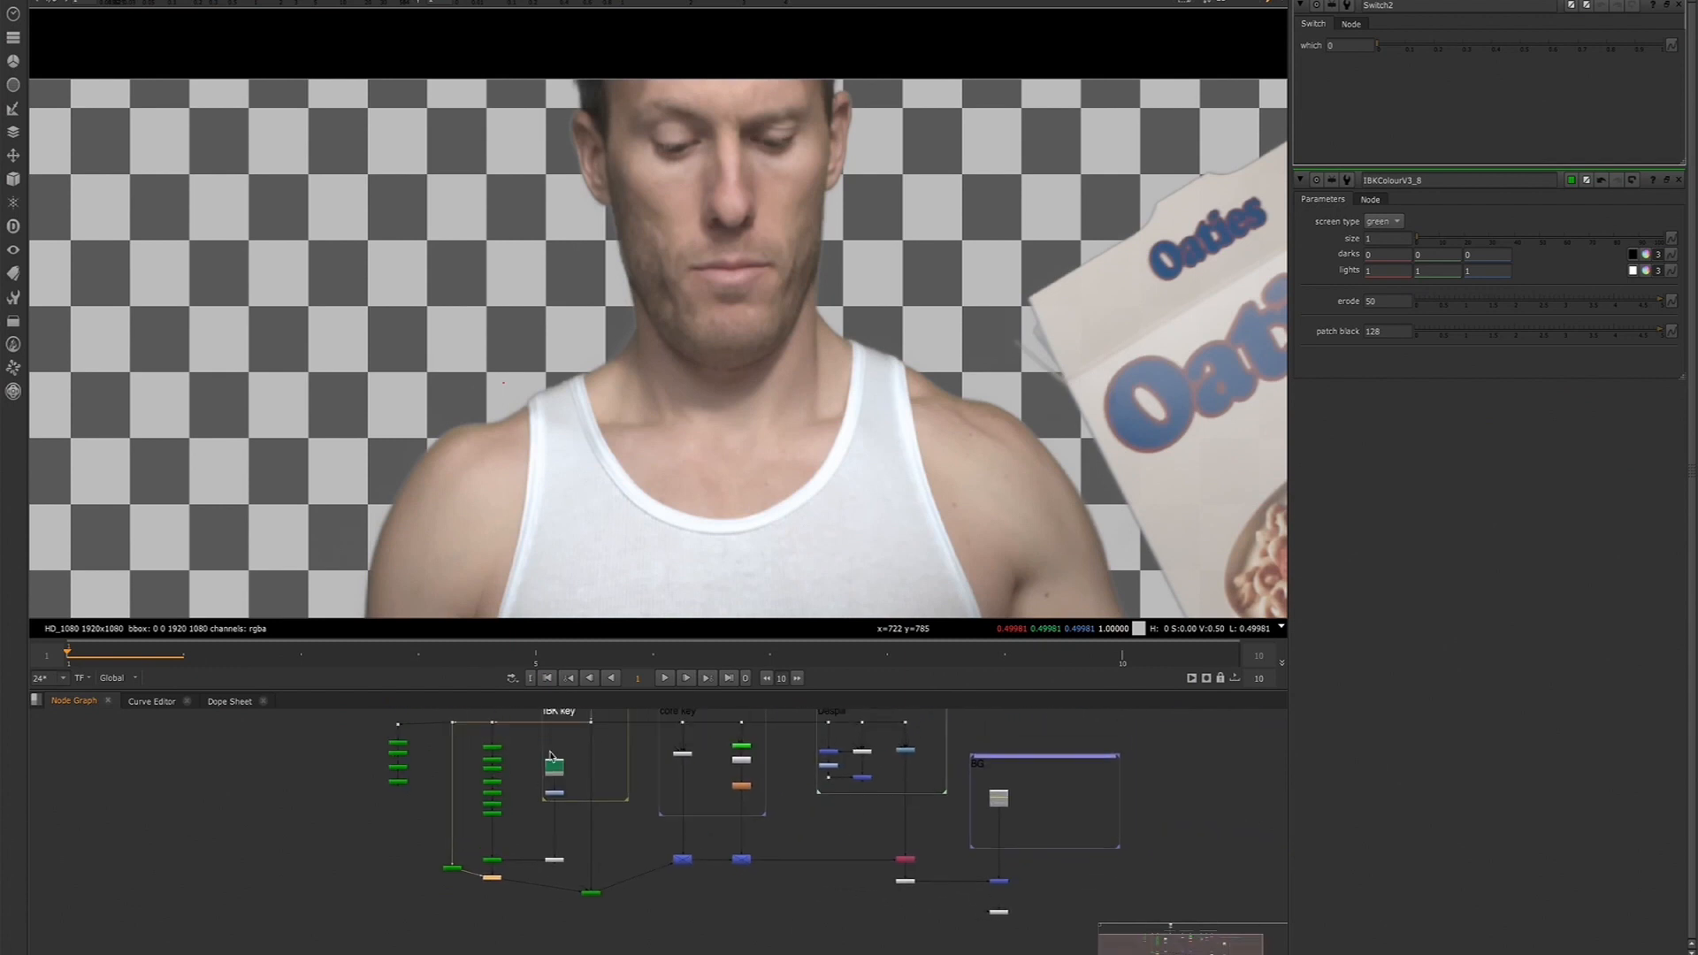
scroll(552, 786, "up", 2)
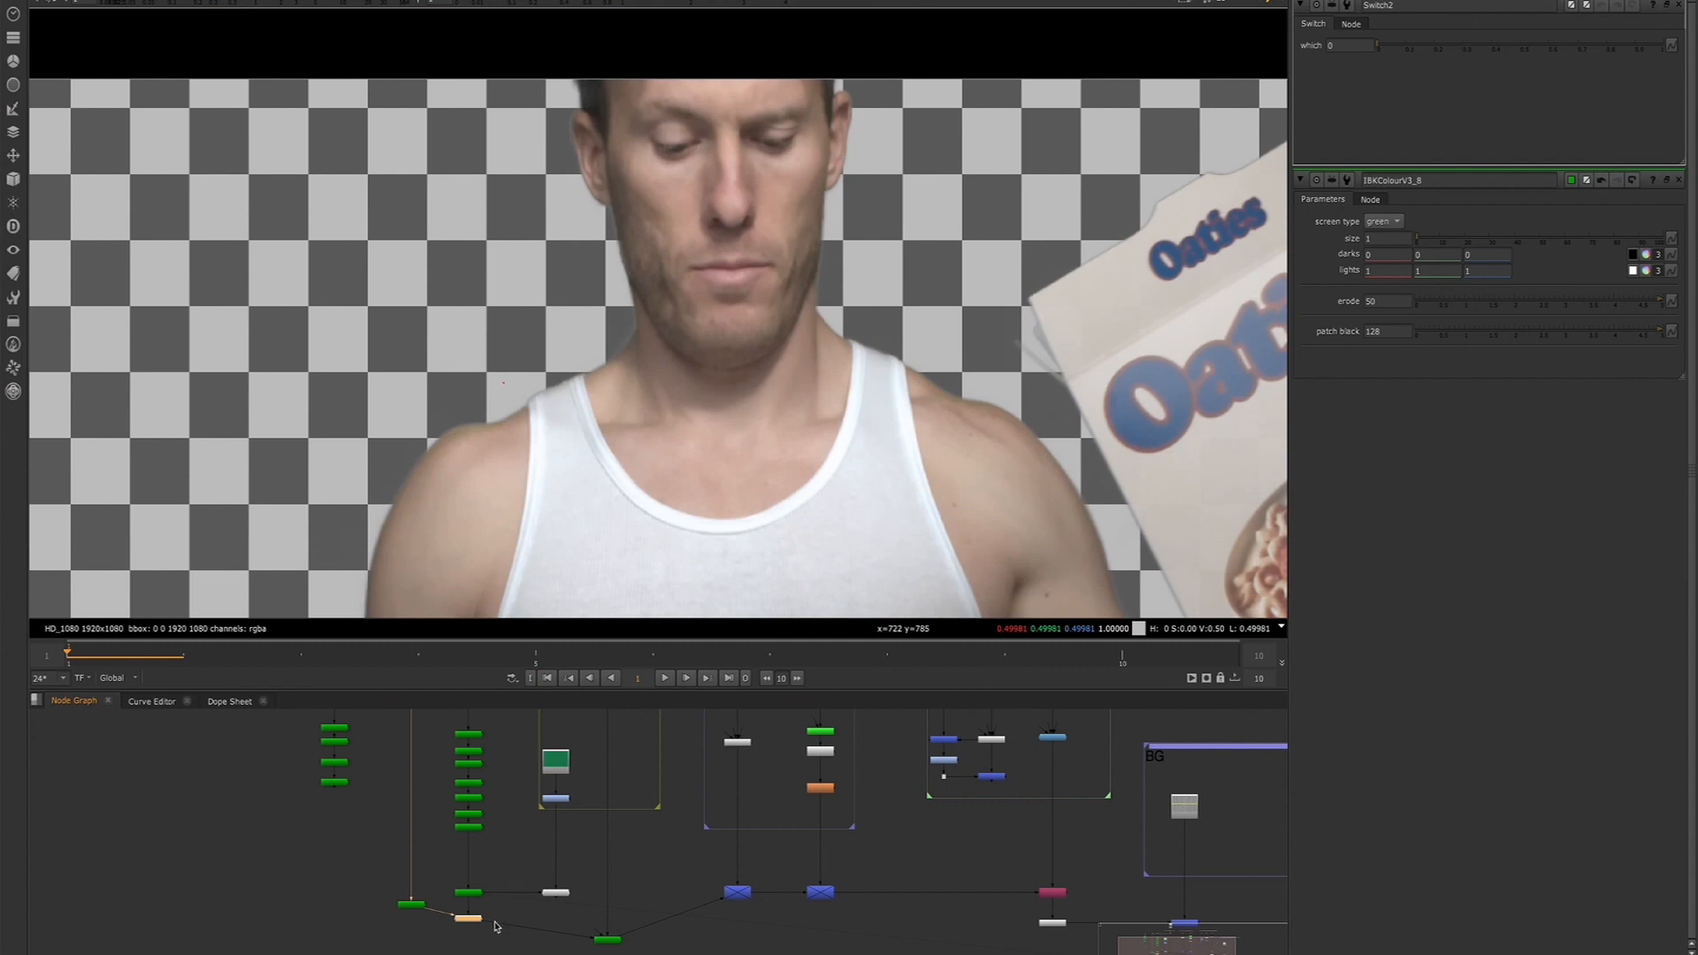
left_click(638, 778)
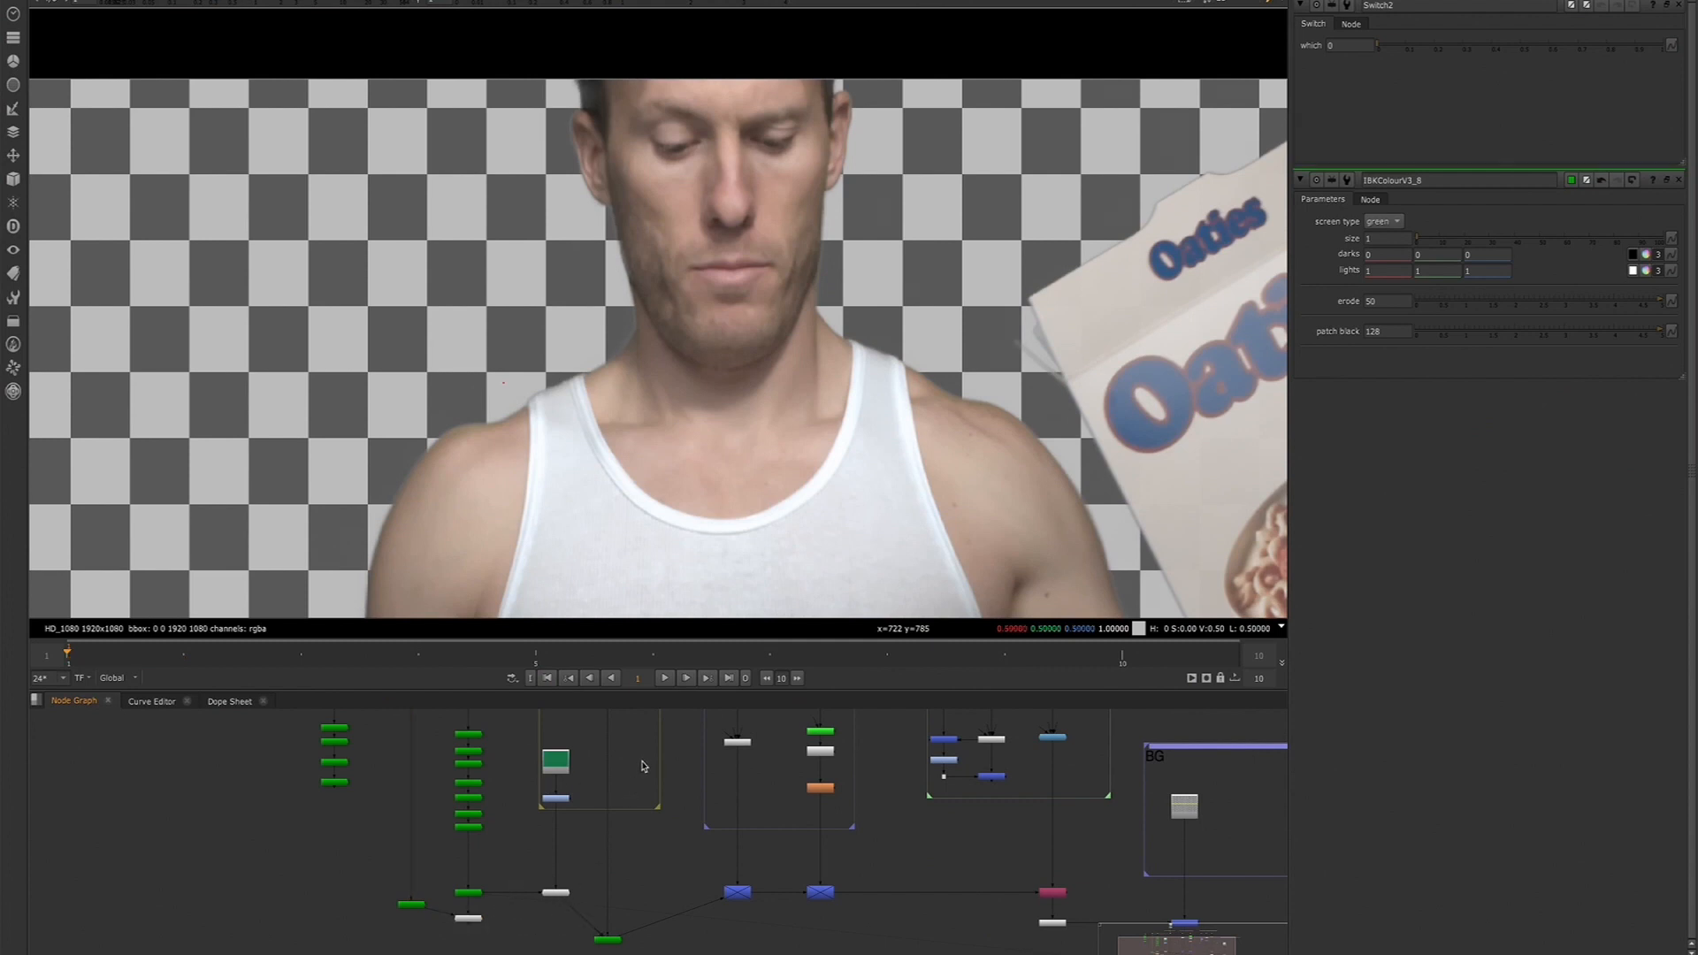
key("Tab")
type("con")
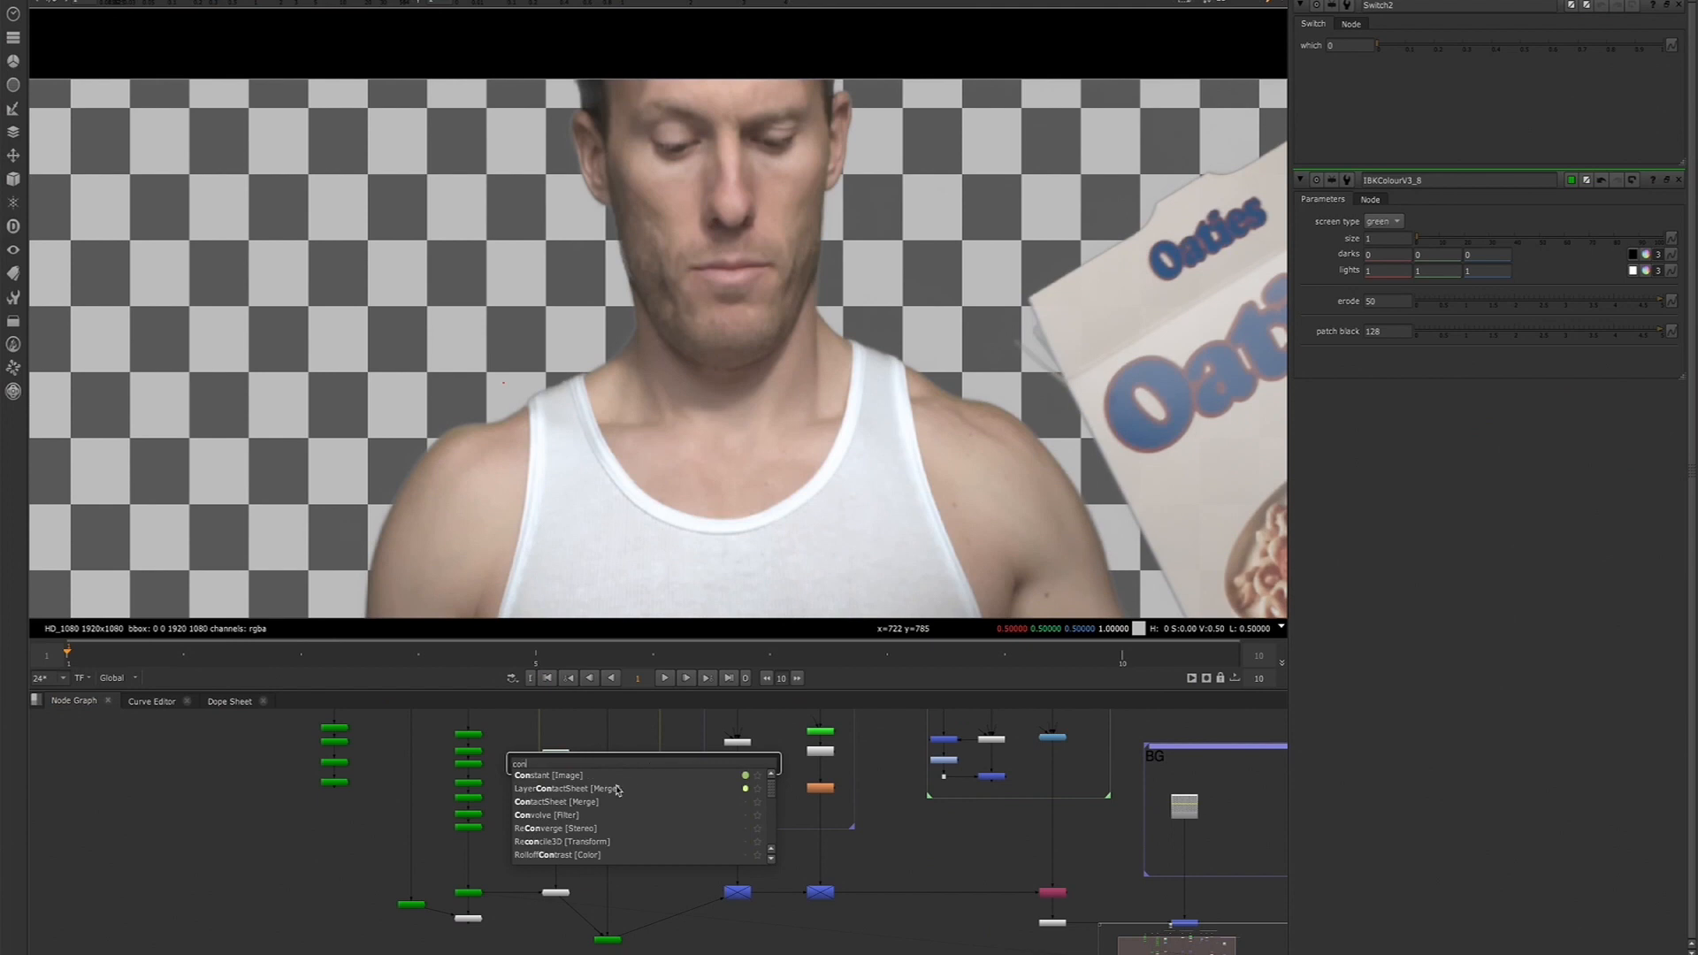
key("Return")
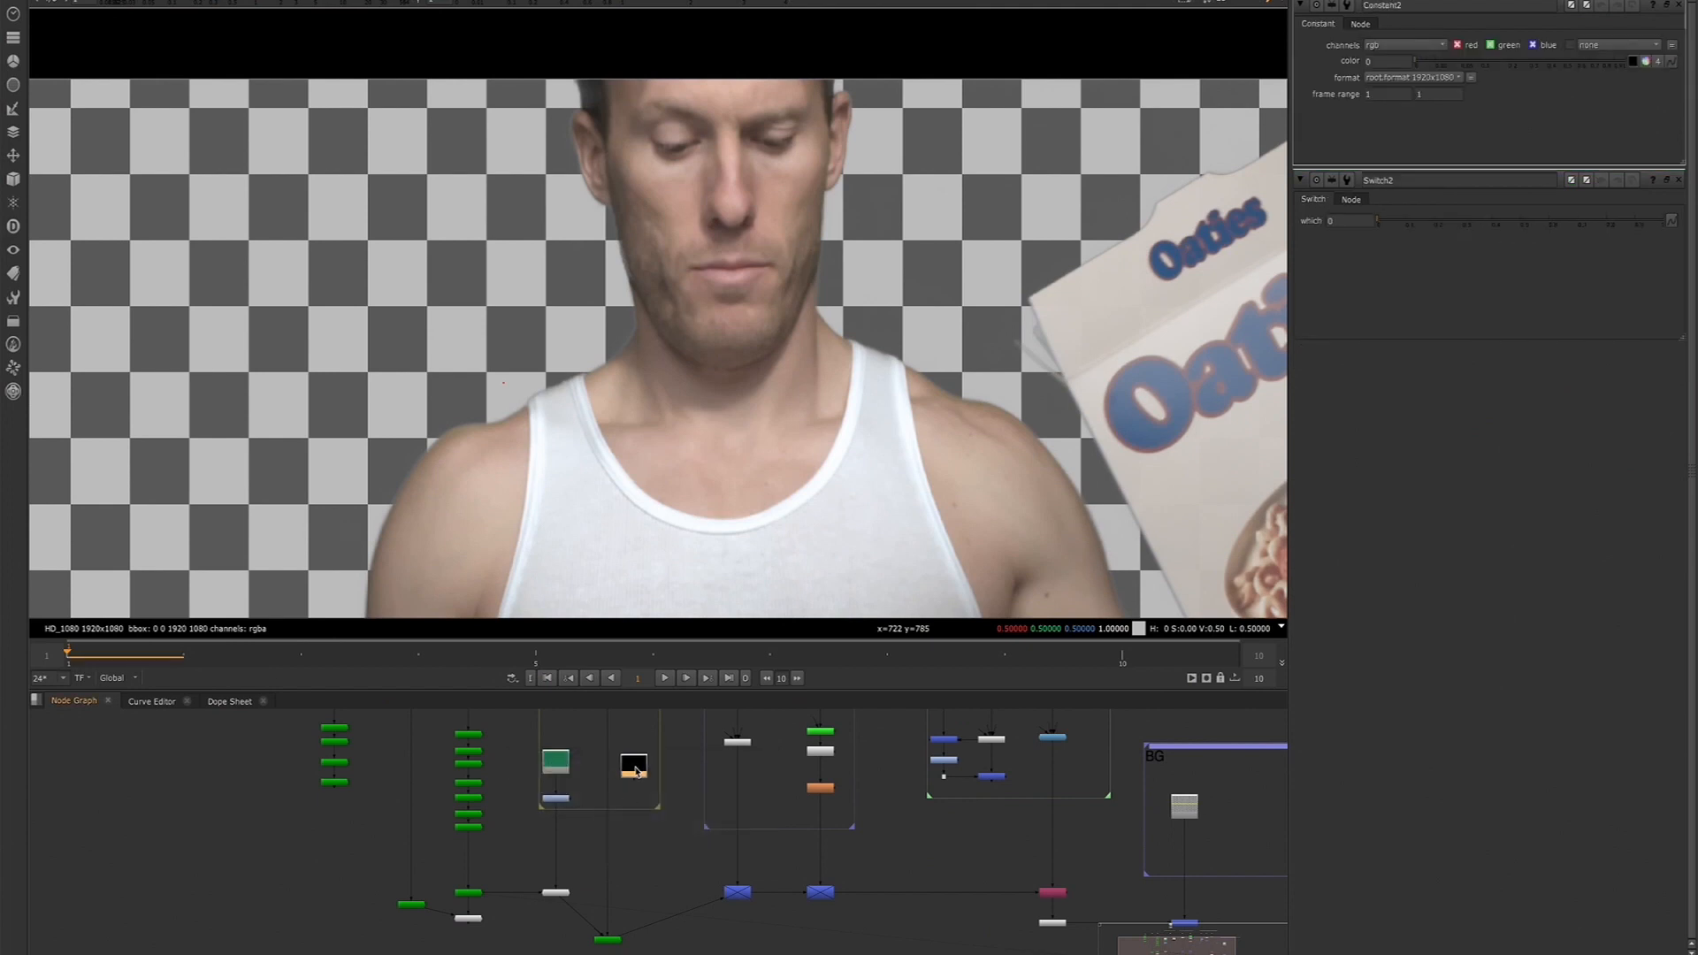
View the green screen plate and sample the green beside the man's shoulder as the new Constant's color
middle_click_drag(631, 803, 594, 876)
left_click_drag(558, 753, 582, 795)
key("1")
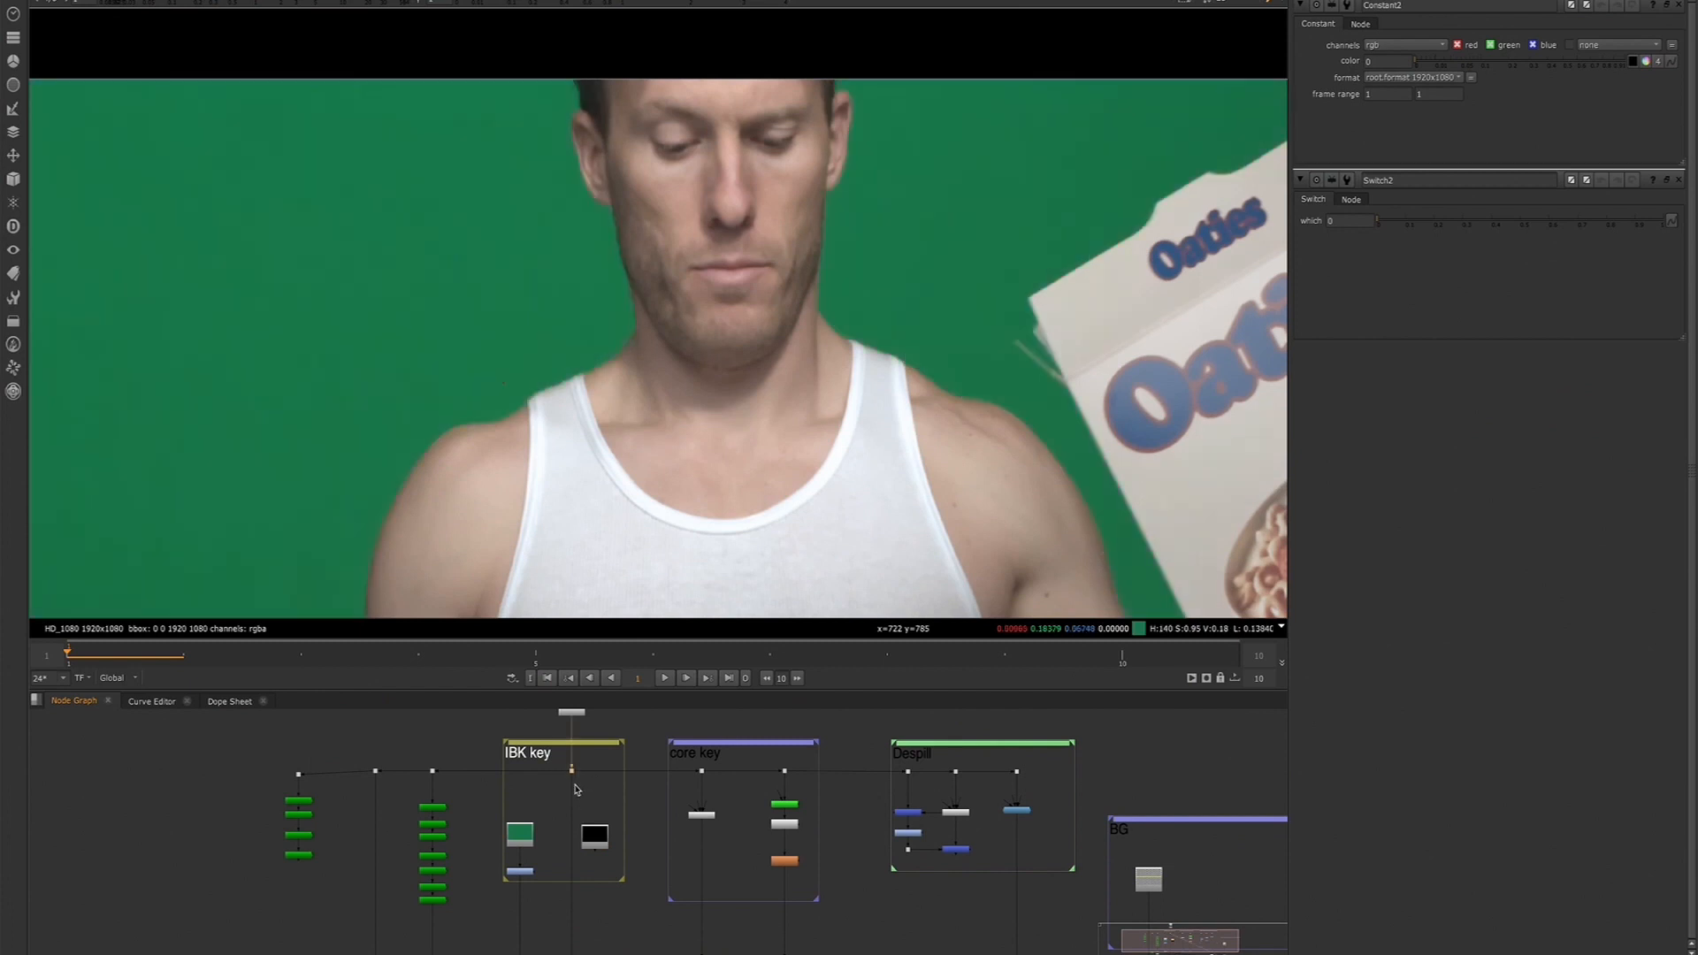
left_click(601, 846)
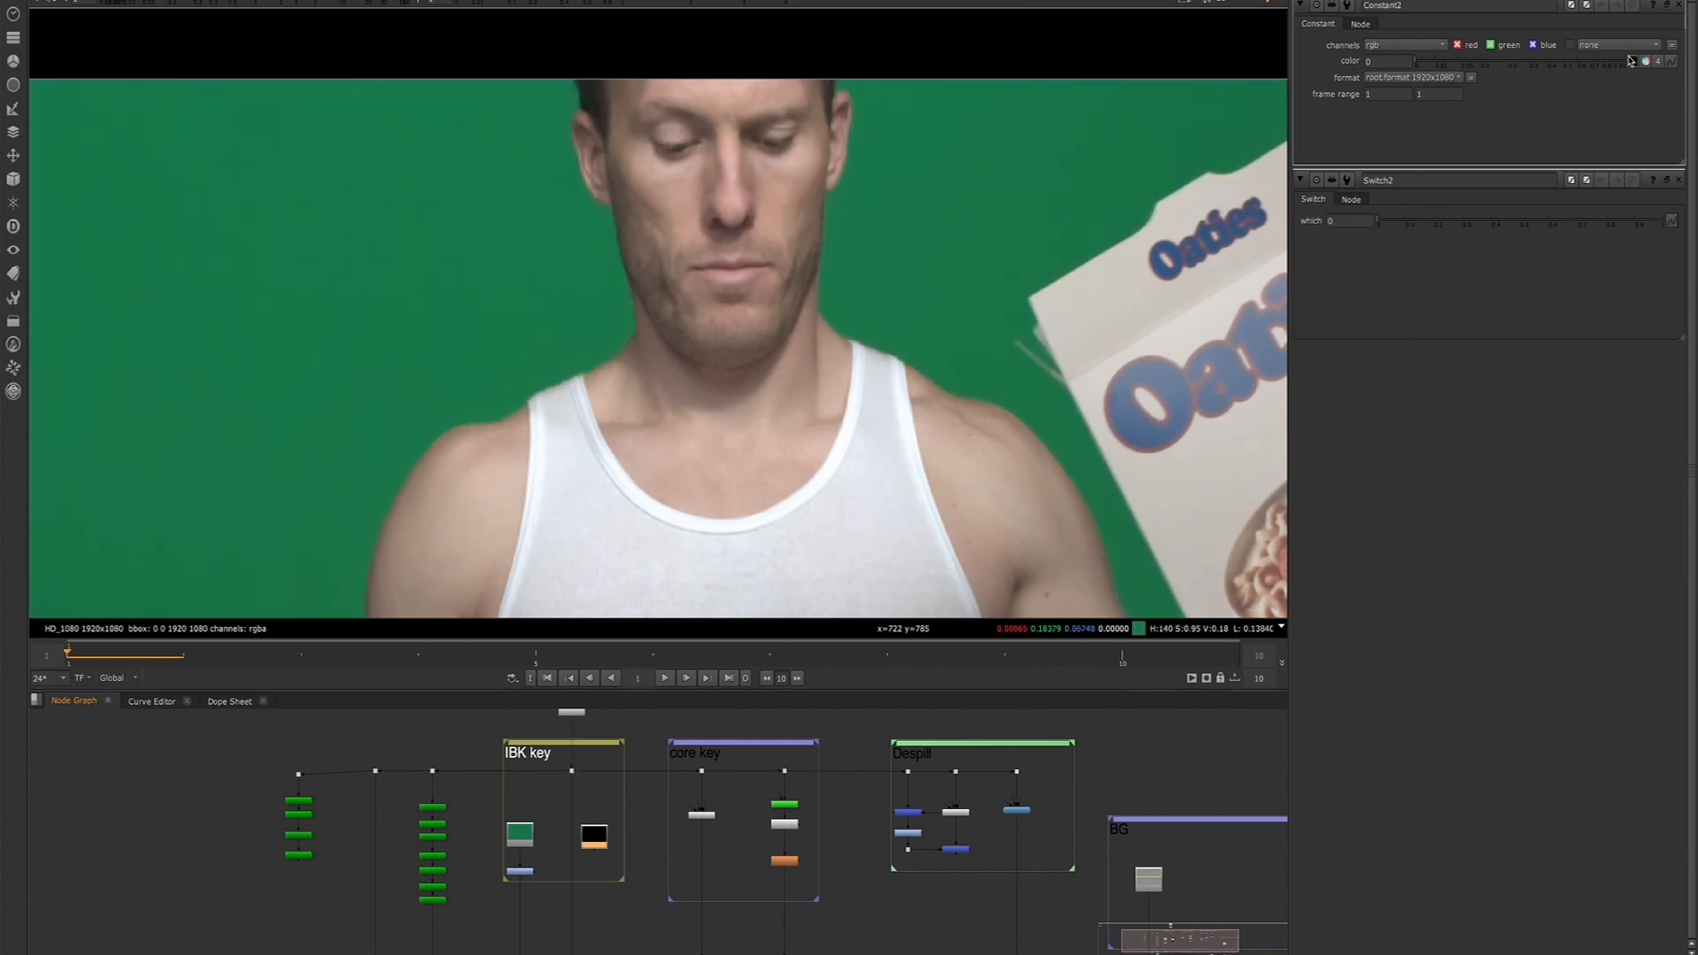
left_click(531, 336, "ctrl")
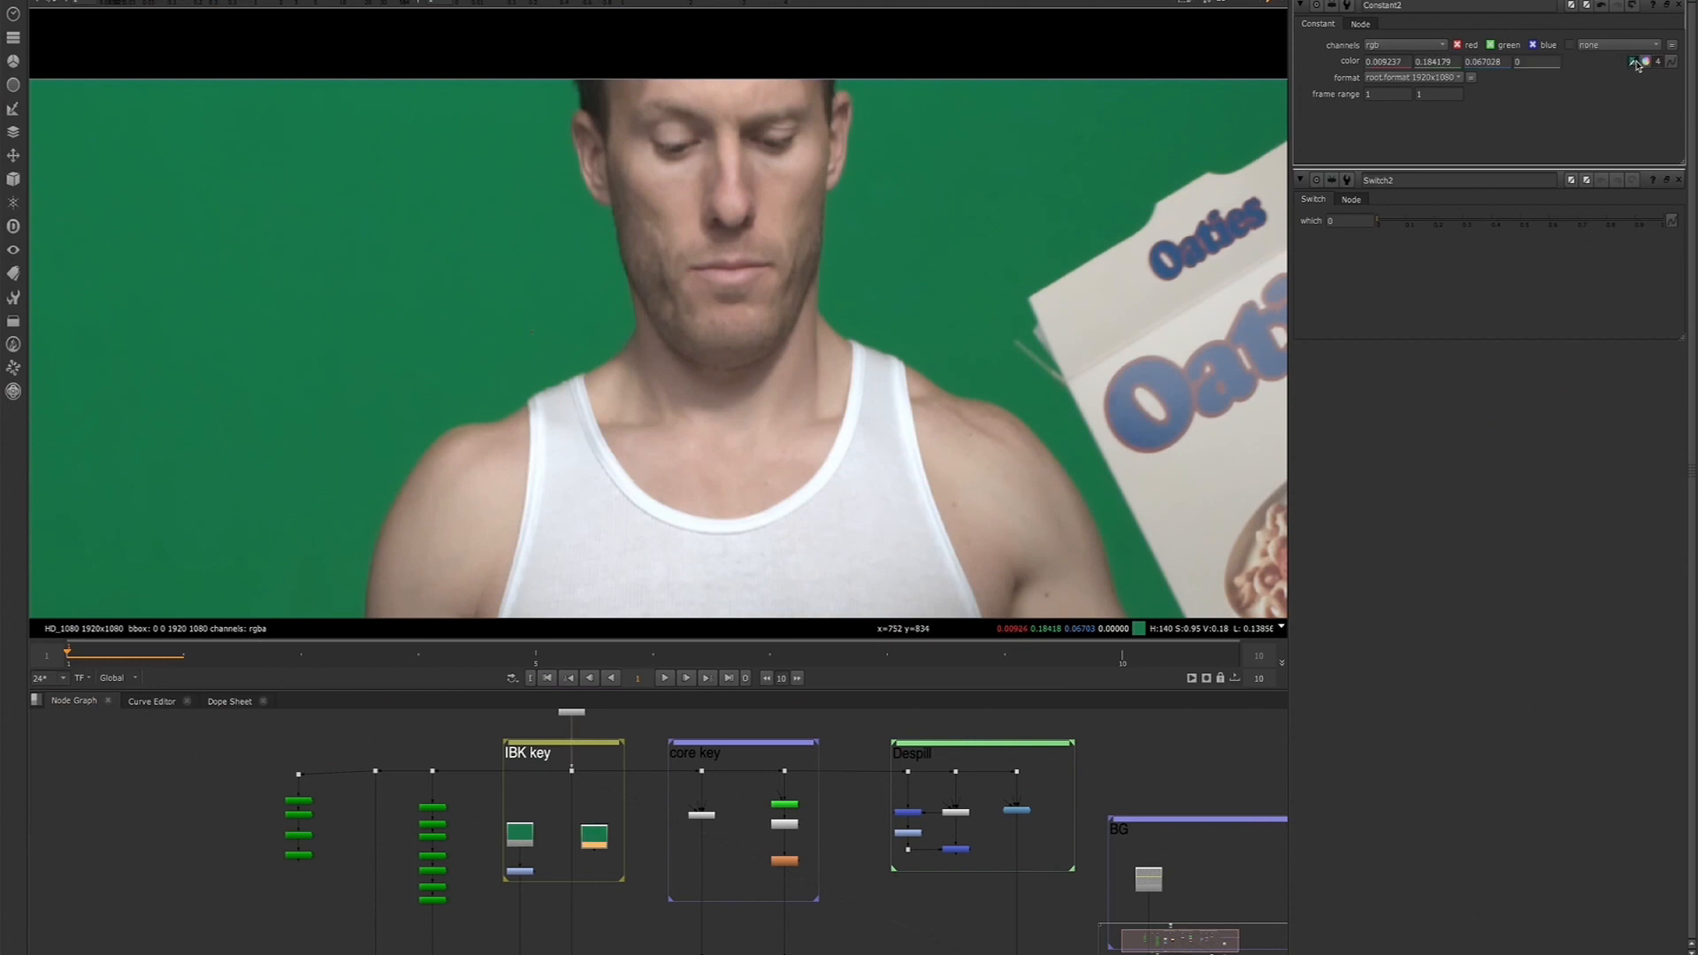
Move the IBKGizmo up level with Switch1 and connect its colour input to the new Constant
middle_click_drag(524, 815, 521, 764)
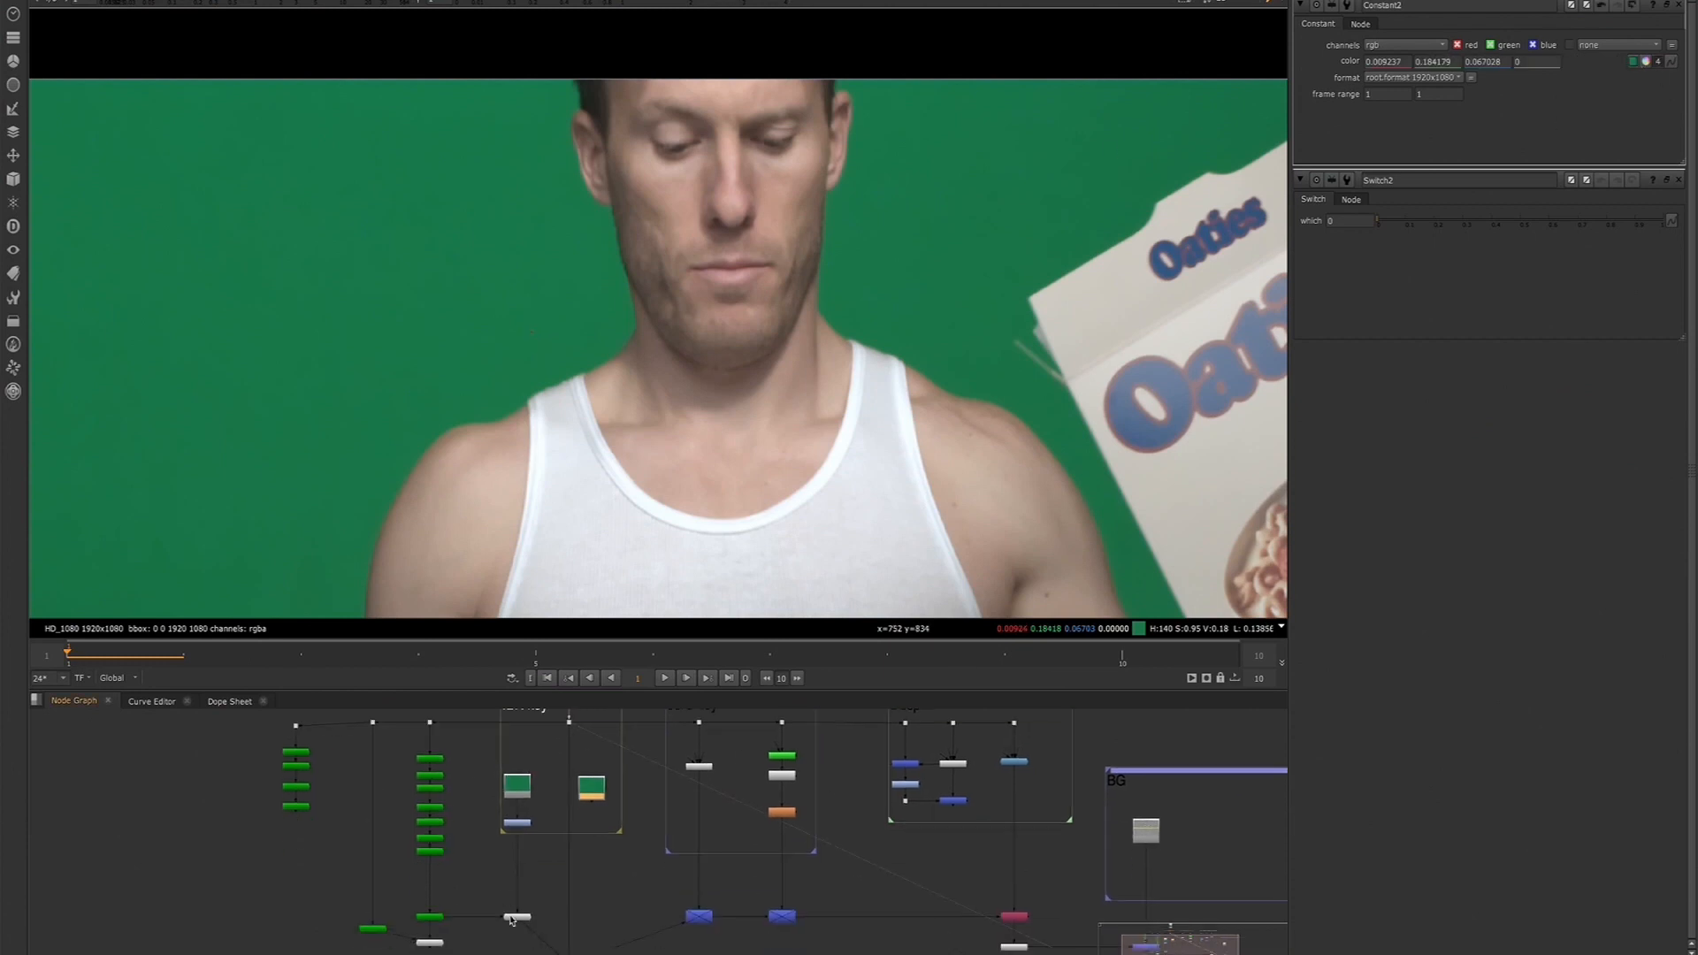
middle_click_drag(507, 917, 497, 859)
scroll(522, 879, "up", 3)
left_click_drag(574, 914, 587, 842)
middle_click_drag(585, 771, 493, 864)
left_click_drag(428, 935, 540, 756)
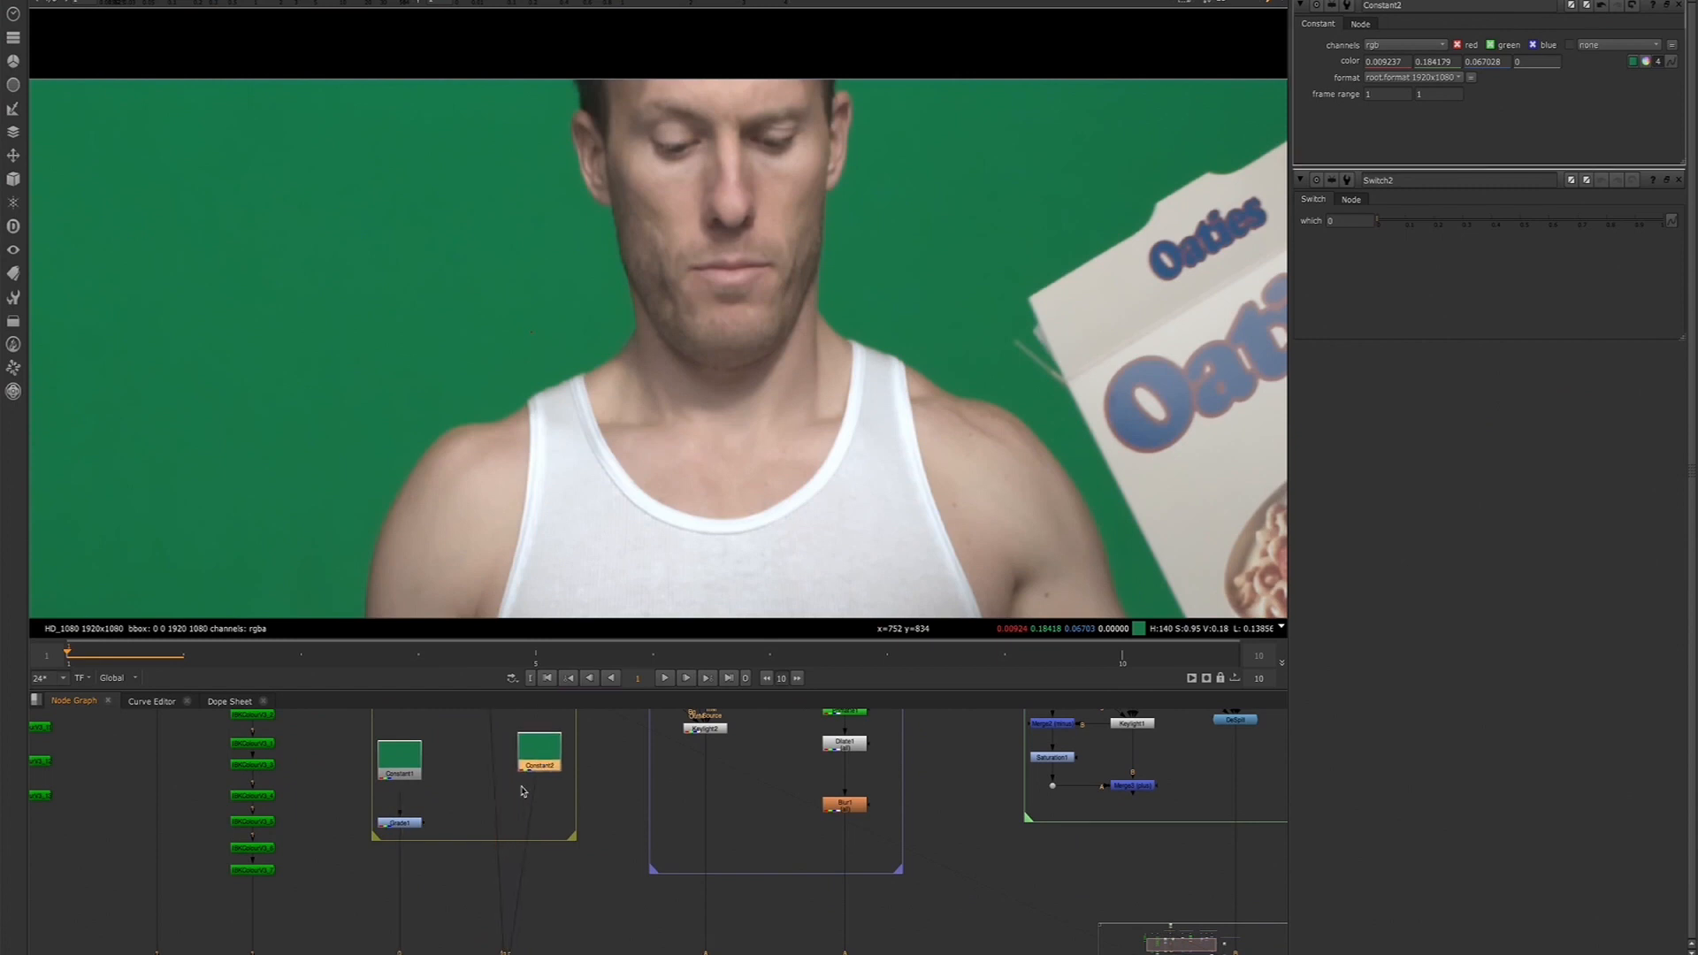
Reconnect the IBKGizmo's colour input to Switch1 and delete the extra Constant node
middle_click_drag(519, 788, 533, 752)
left_click_drag(549, 744, 404, 944)
left_click(501, 943)
scroll(531, 889, "down", 3)
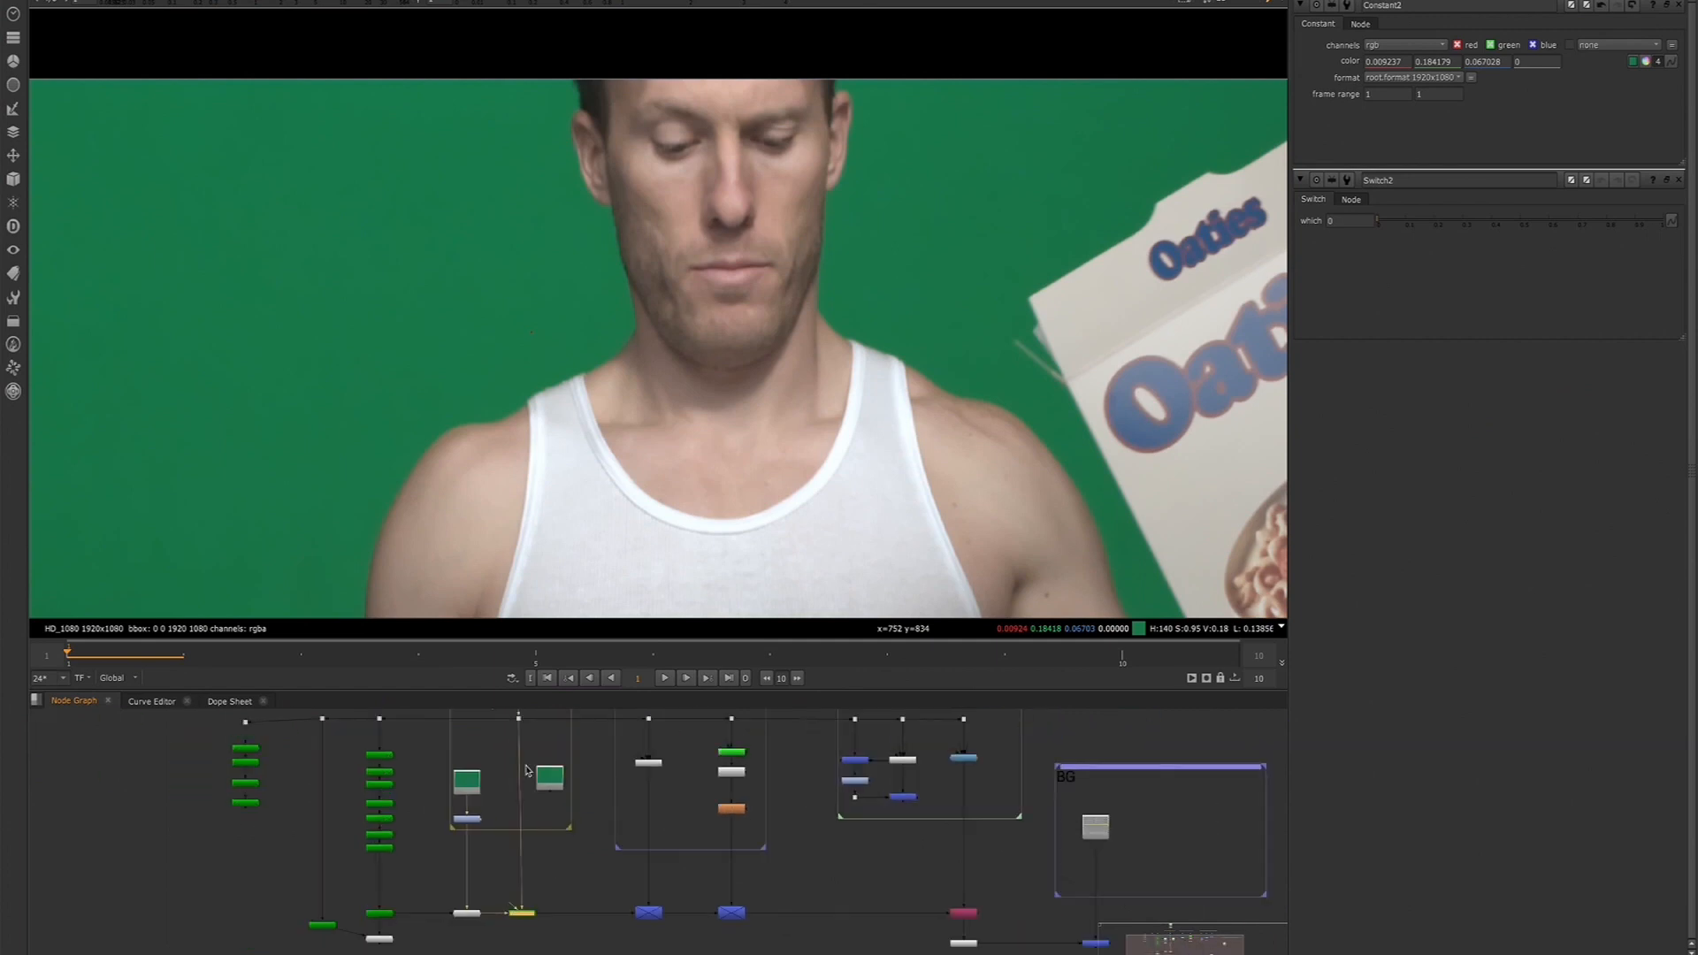
left_click(549, 786)
key("Delete")
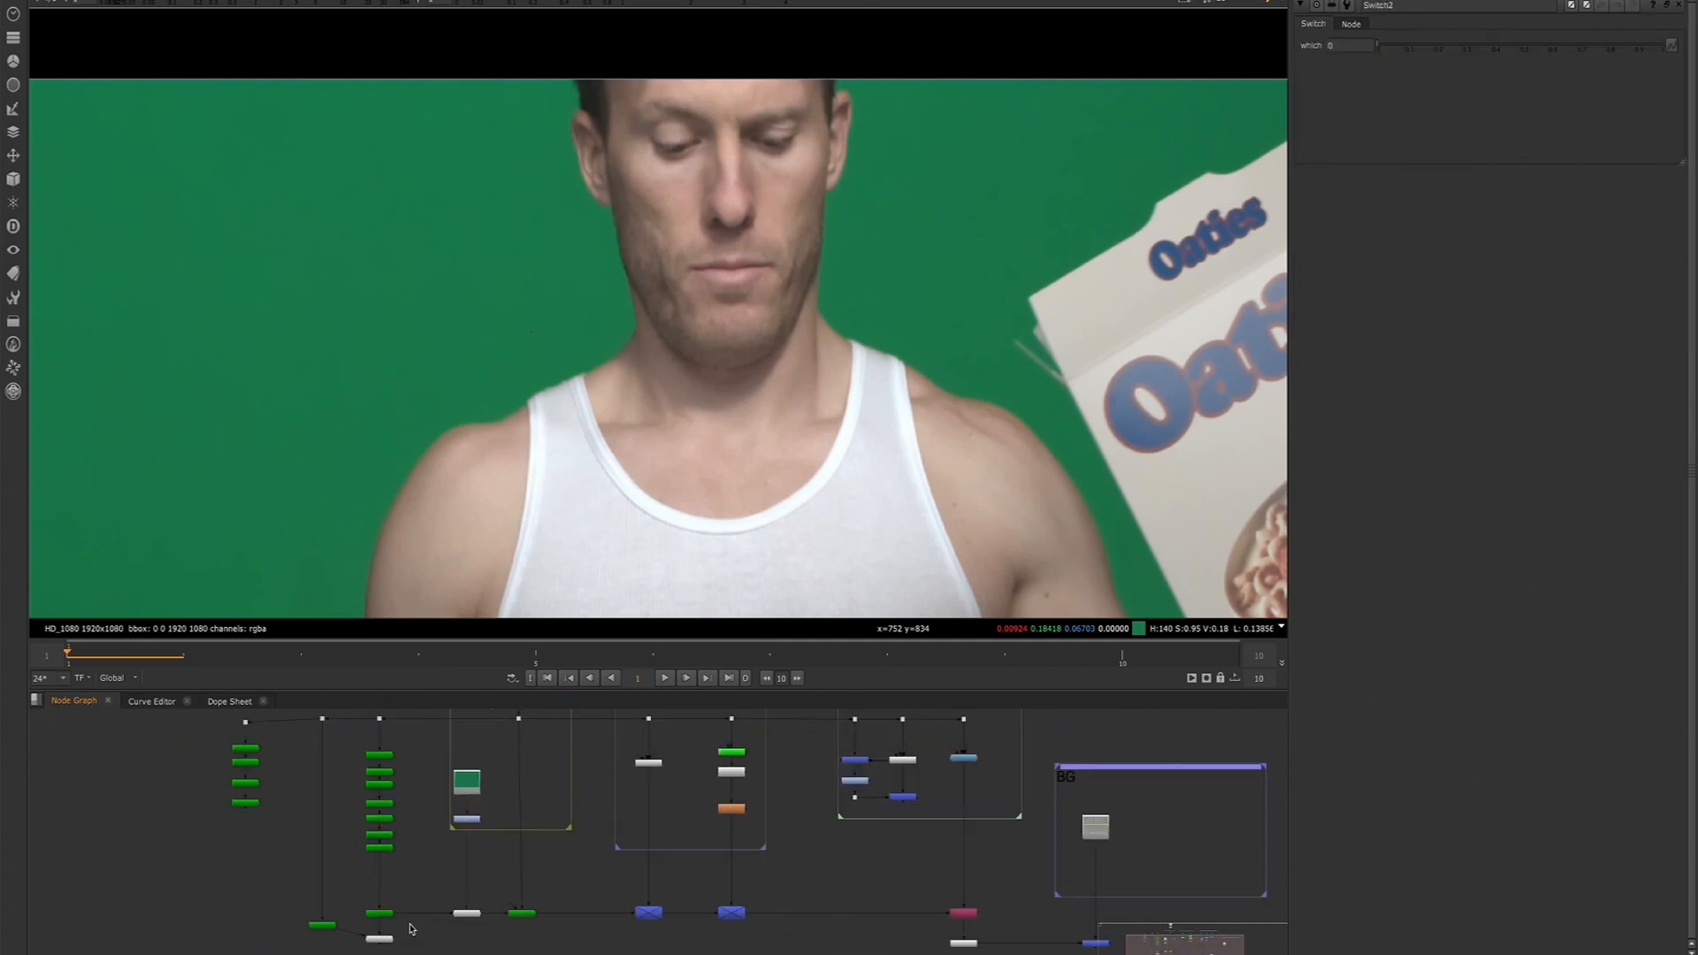
View the alpha matte of the IBKGizmo fed by Switch1 and examine it across the whole frame
scroll(367, 923, "up", 3)
left_click(379, 908)
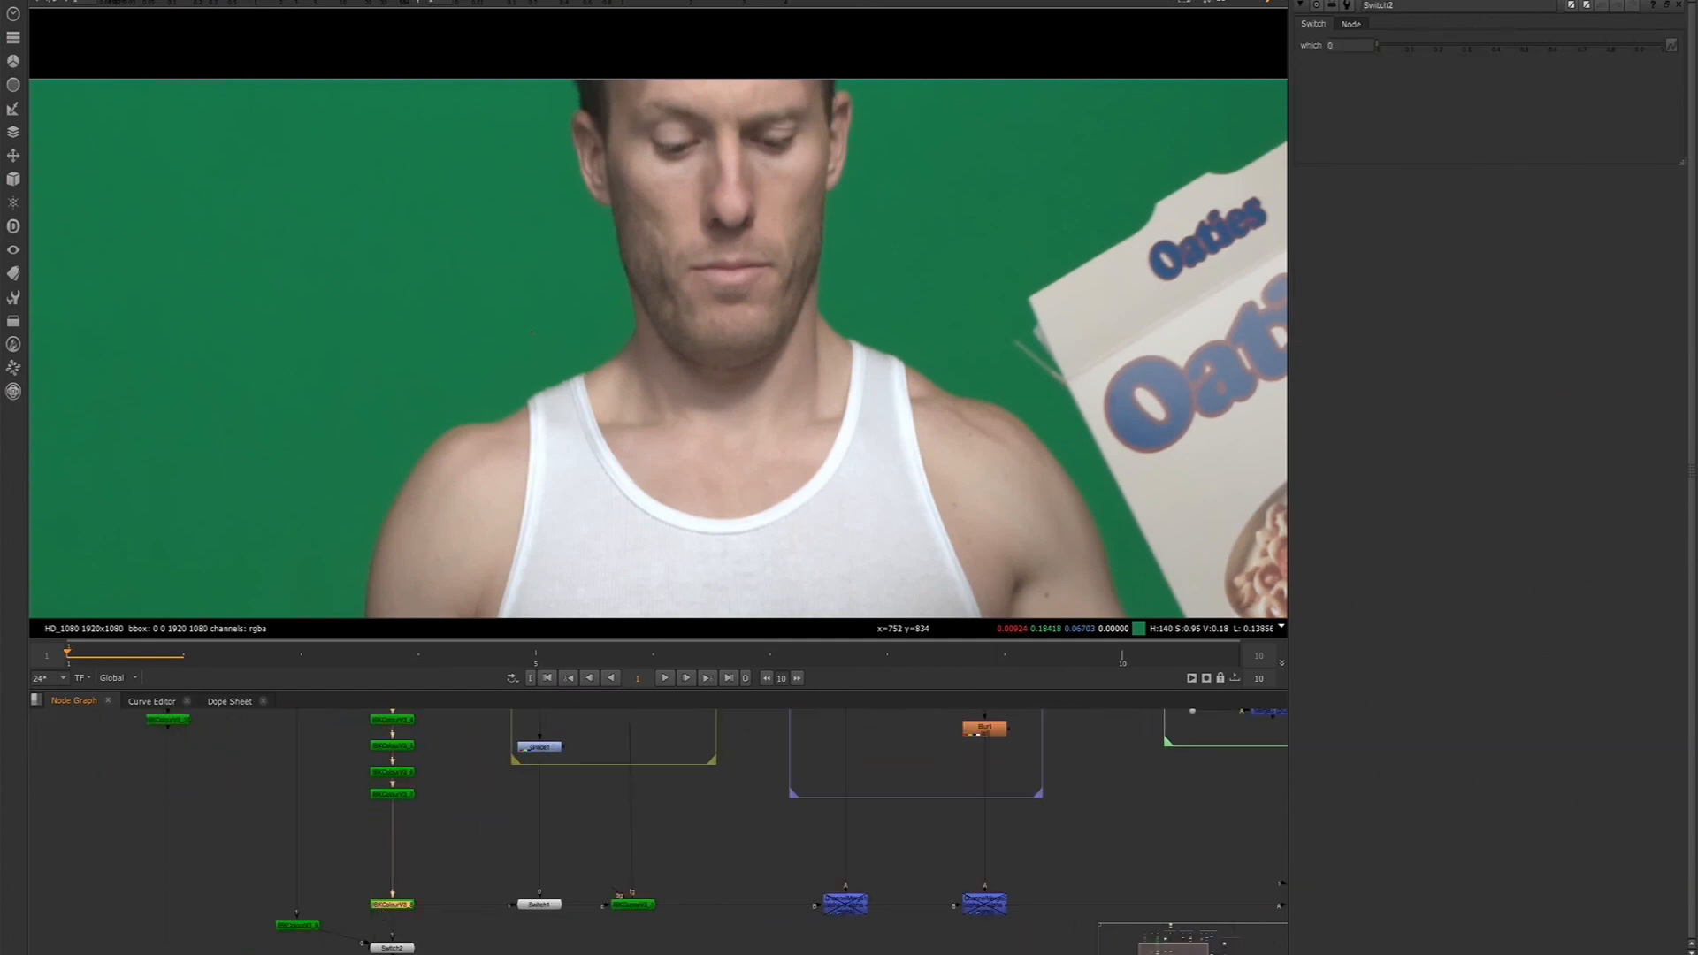
left_click(548, 906)
left_click(625, 908)
key("1")
key("a")
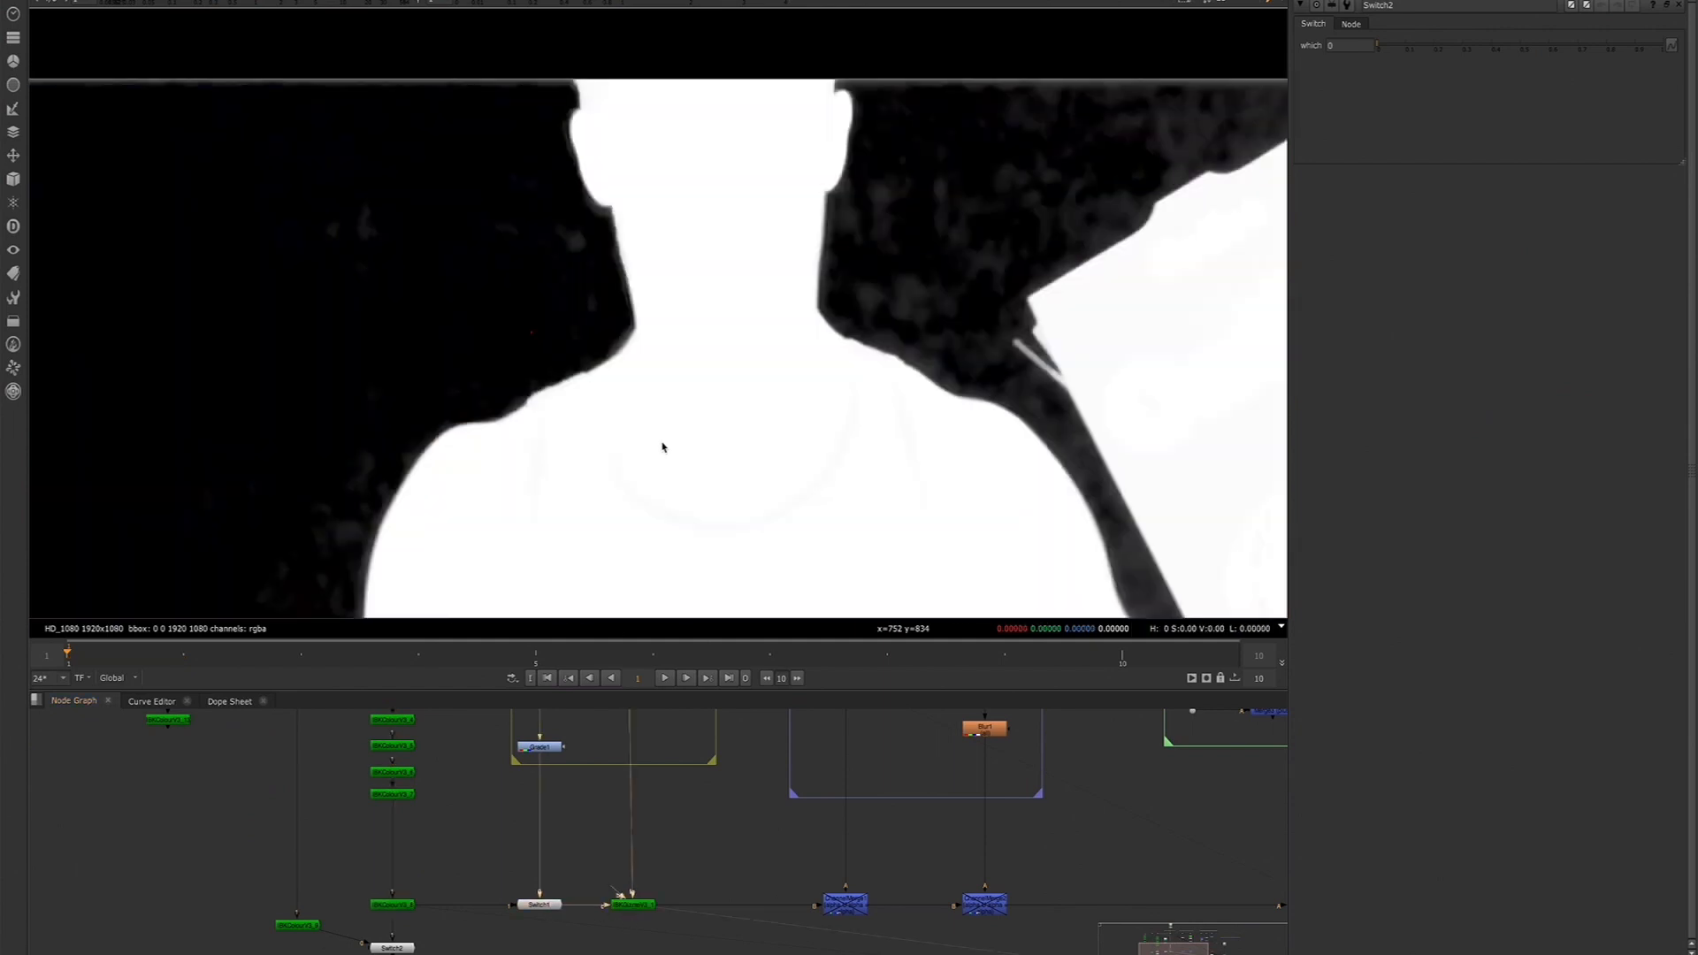
scroll(664, 447, "down", 4)
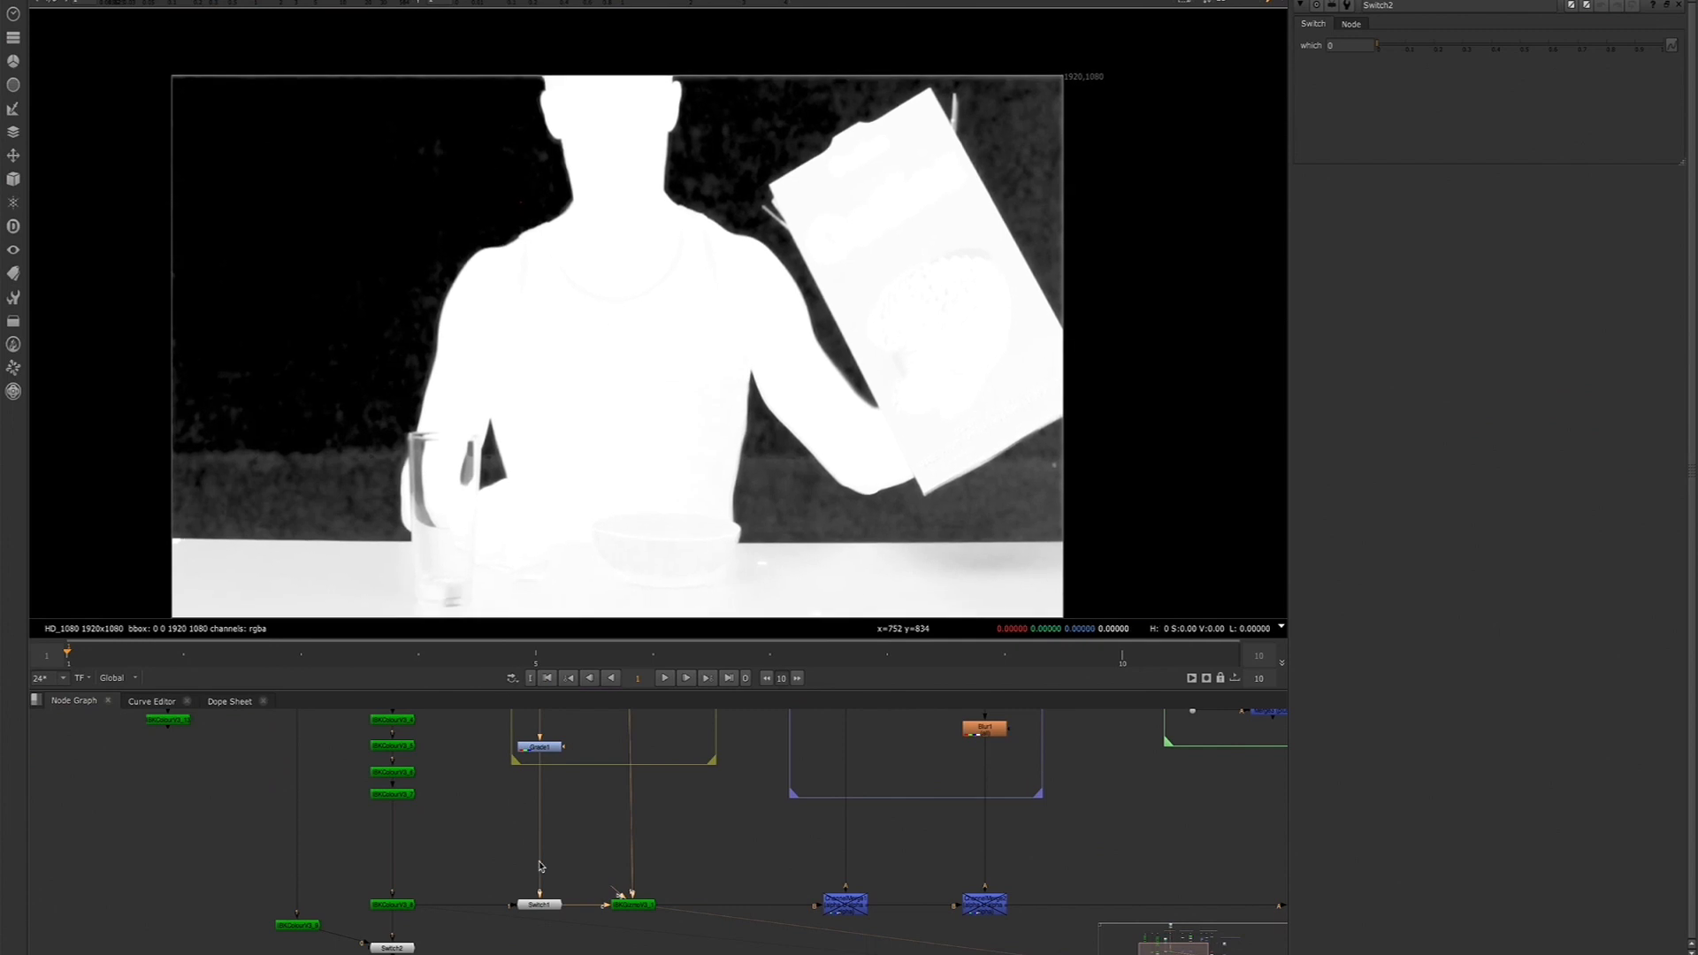
Disable the Grade below the Constant and swap Switch1's inputs repeatedly to compare the two IBKGizmo mattes
left_click(539, 905)
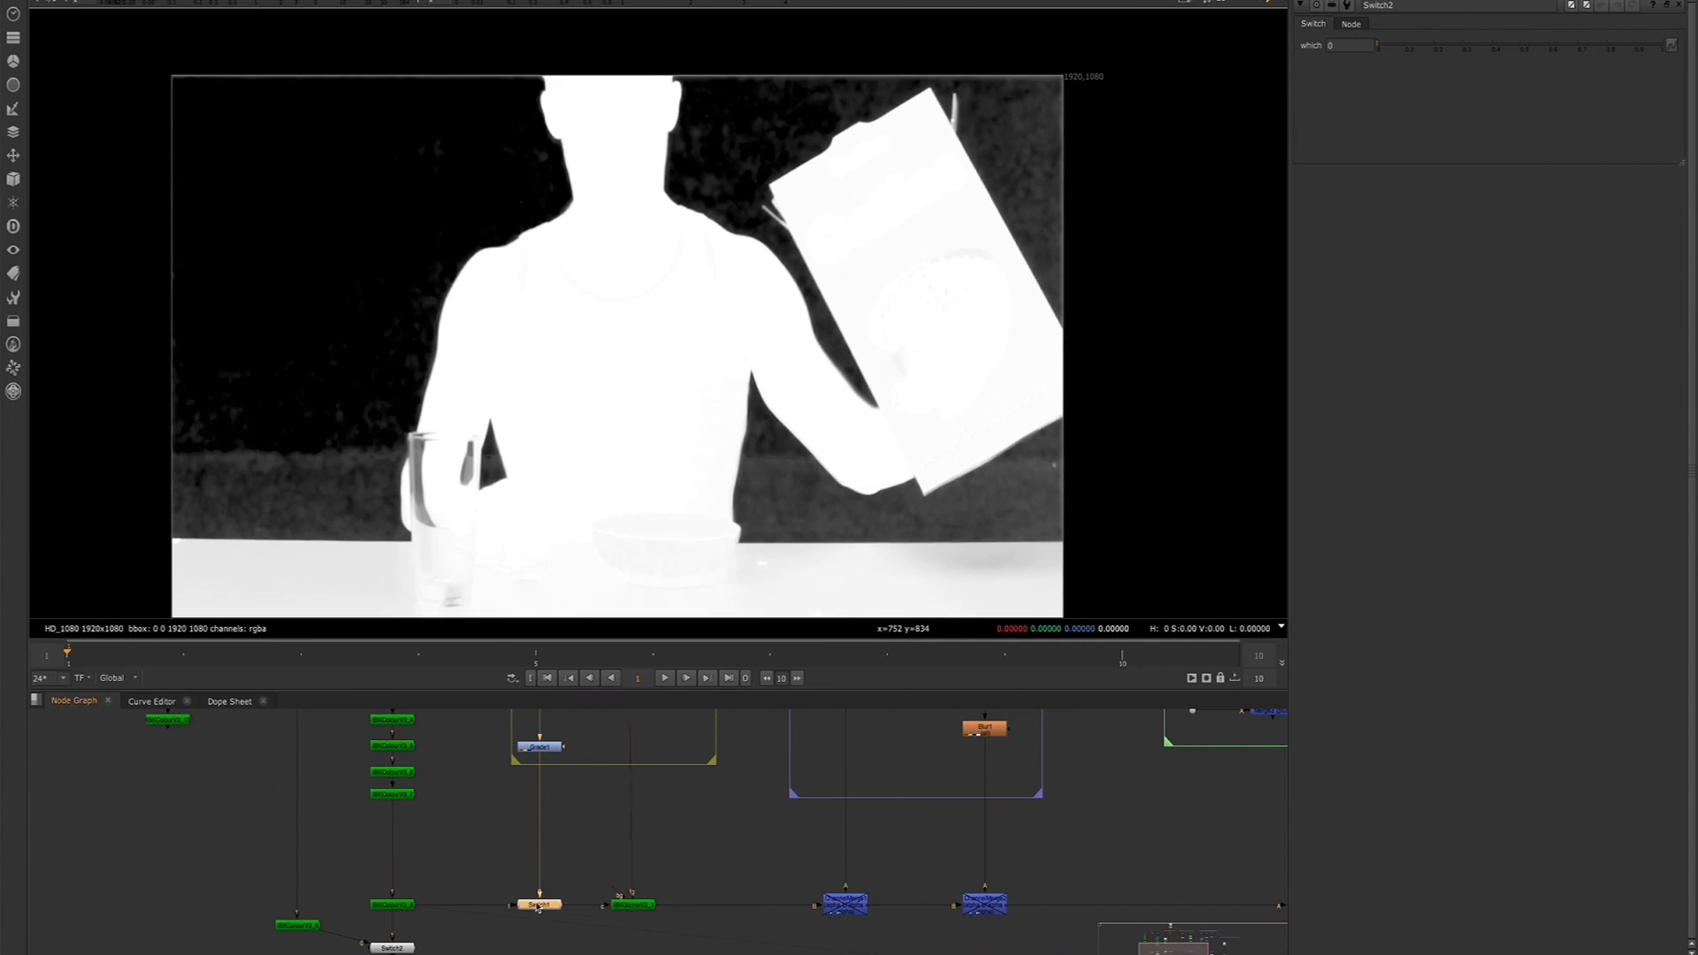
left_click(534, 750)
key("d")
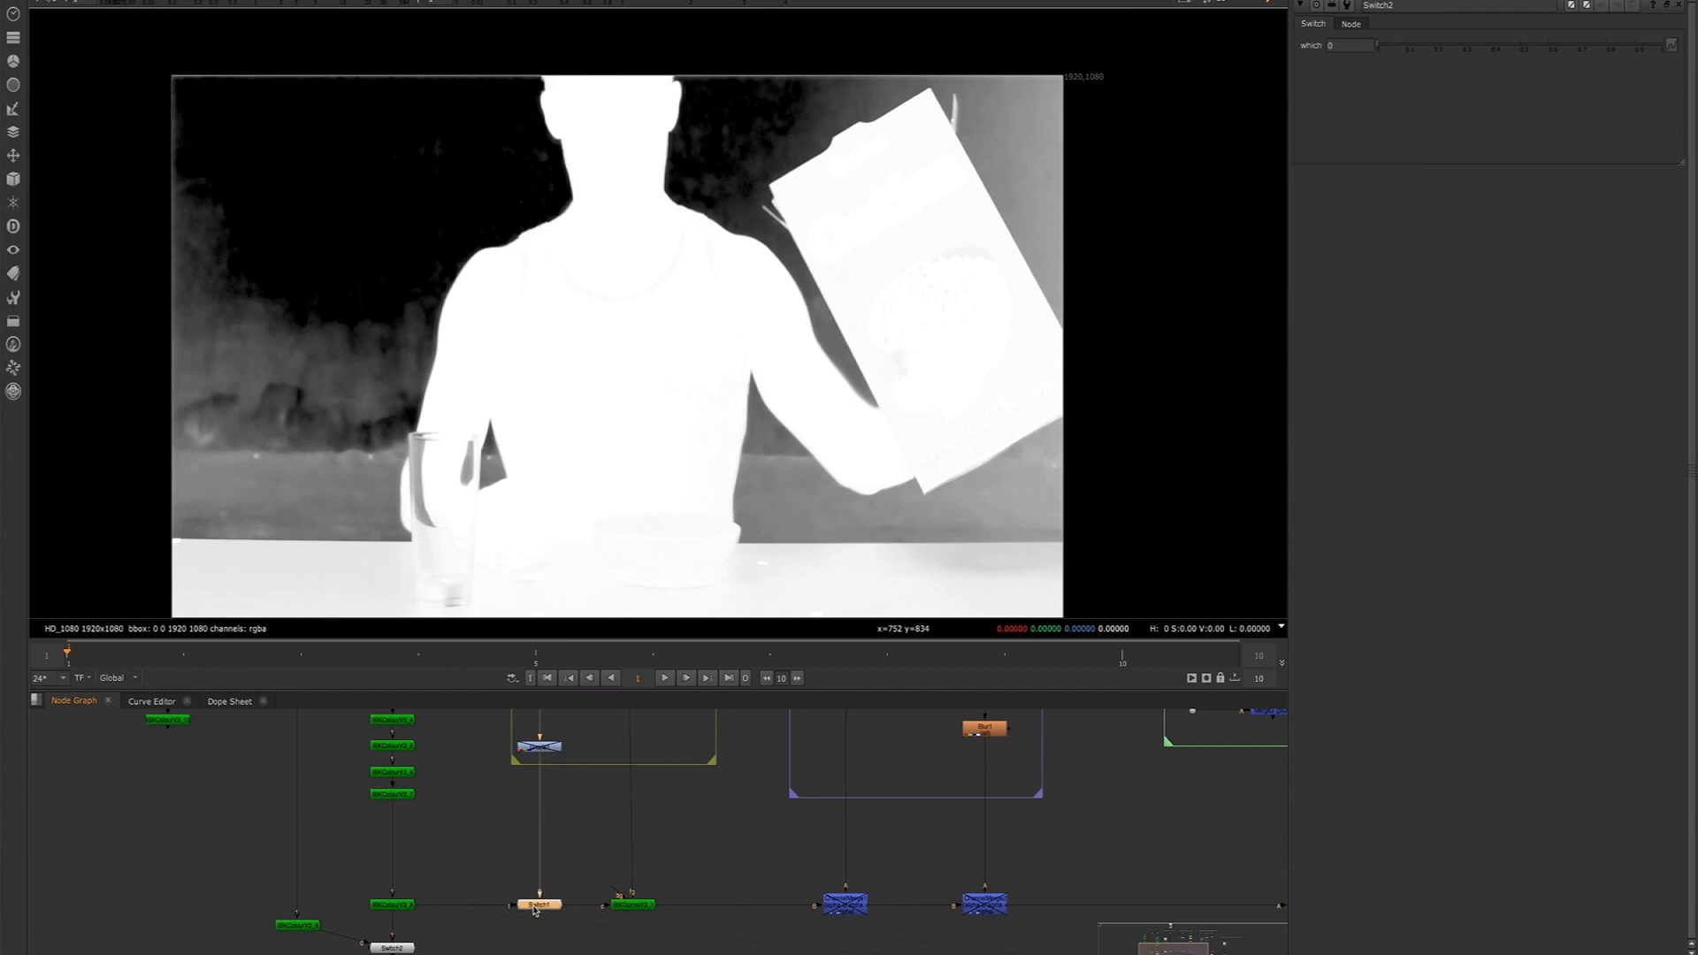
key("shift+x")
key("shift+x")
key("shift+x")
key("shift+x")
key("shift+x")
key("shift+x")
key("shift+x")
key("shift+x")
key("shift+x")
key("shift+x")
key("shift+x")
key("shift+x")
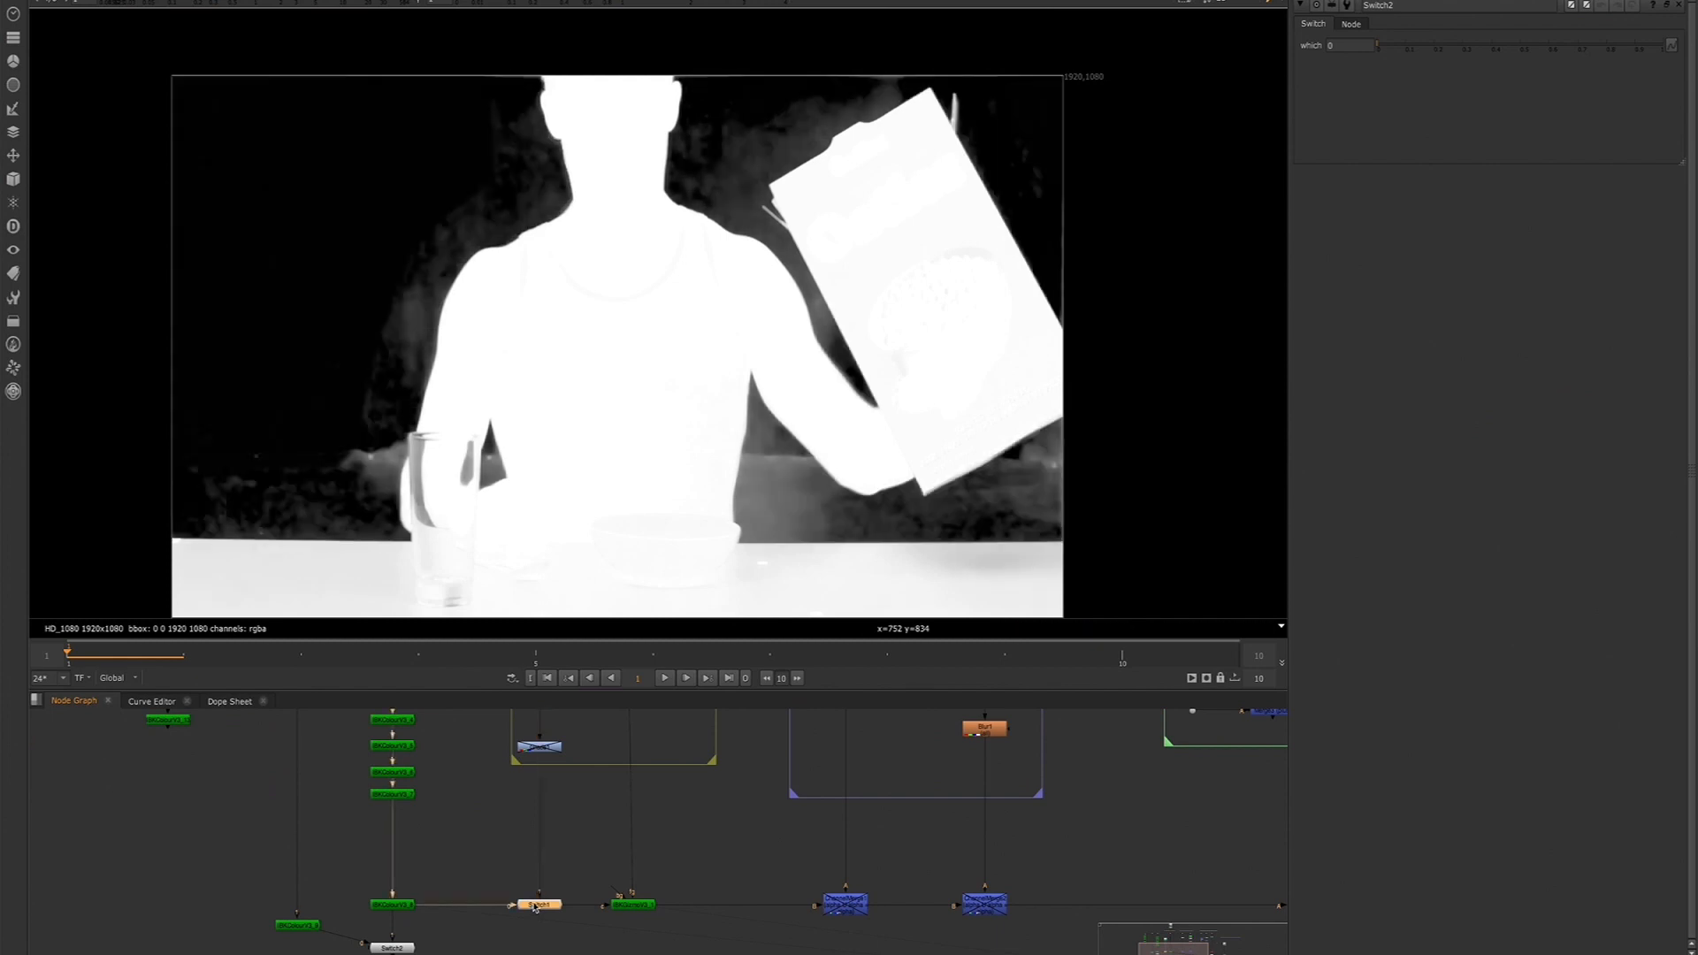
key("Tab")
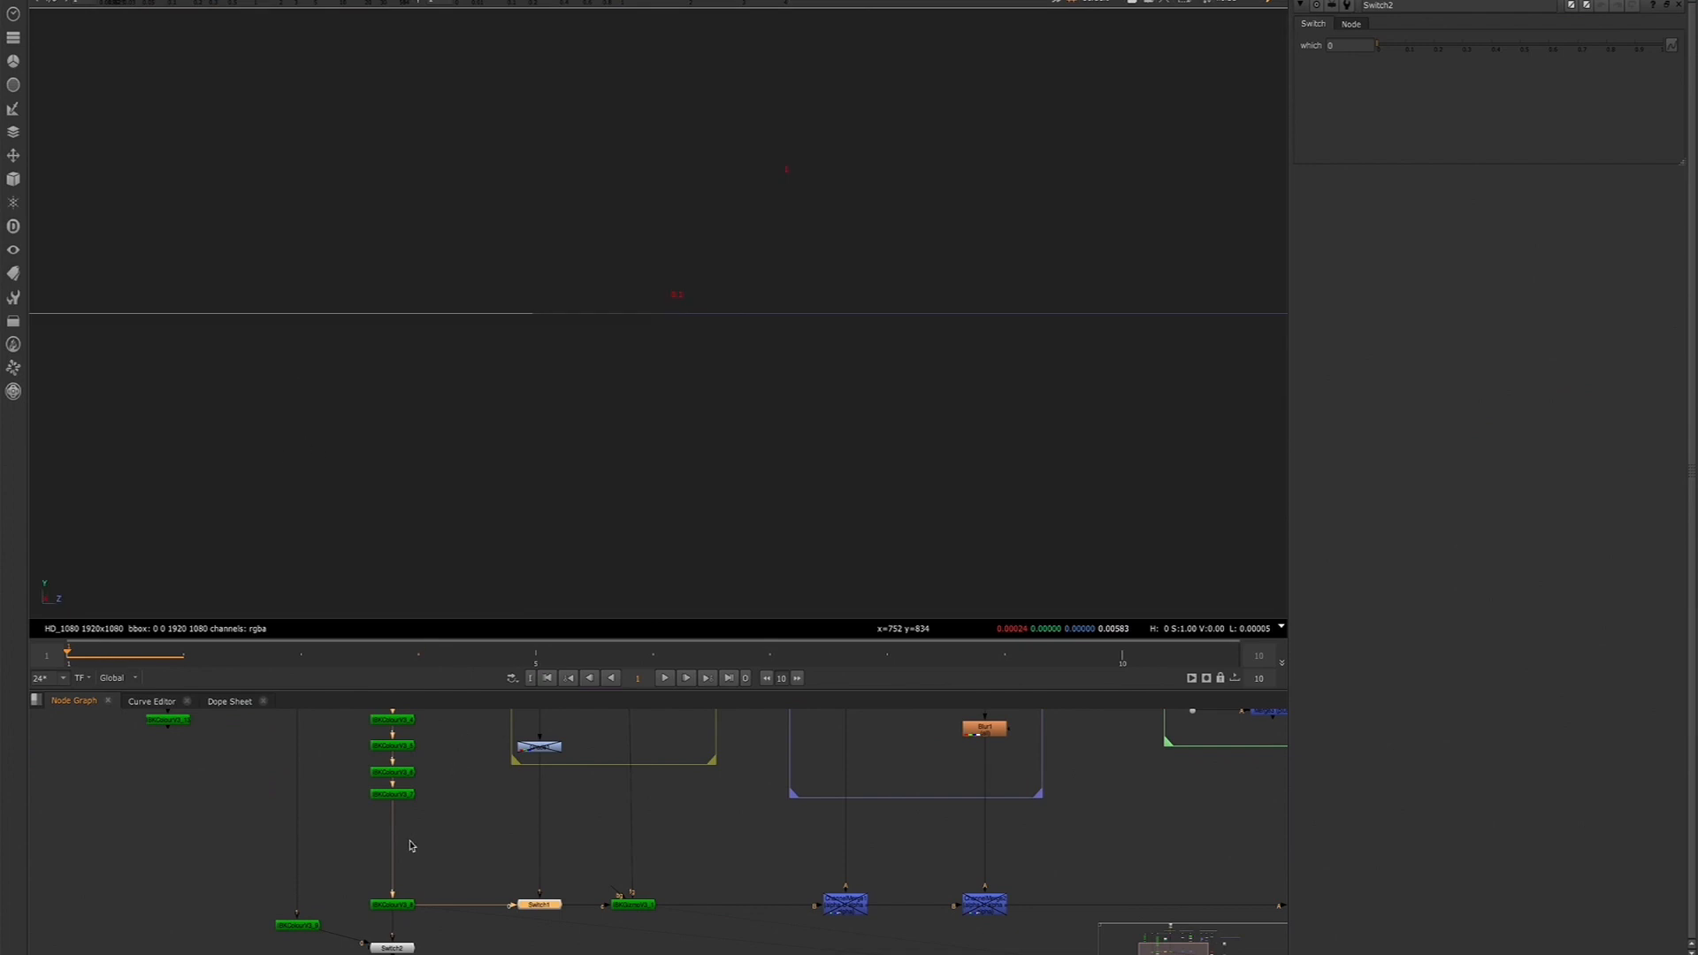
key("Tab")
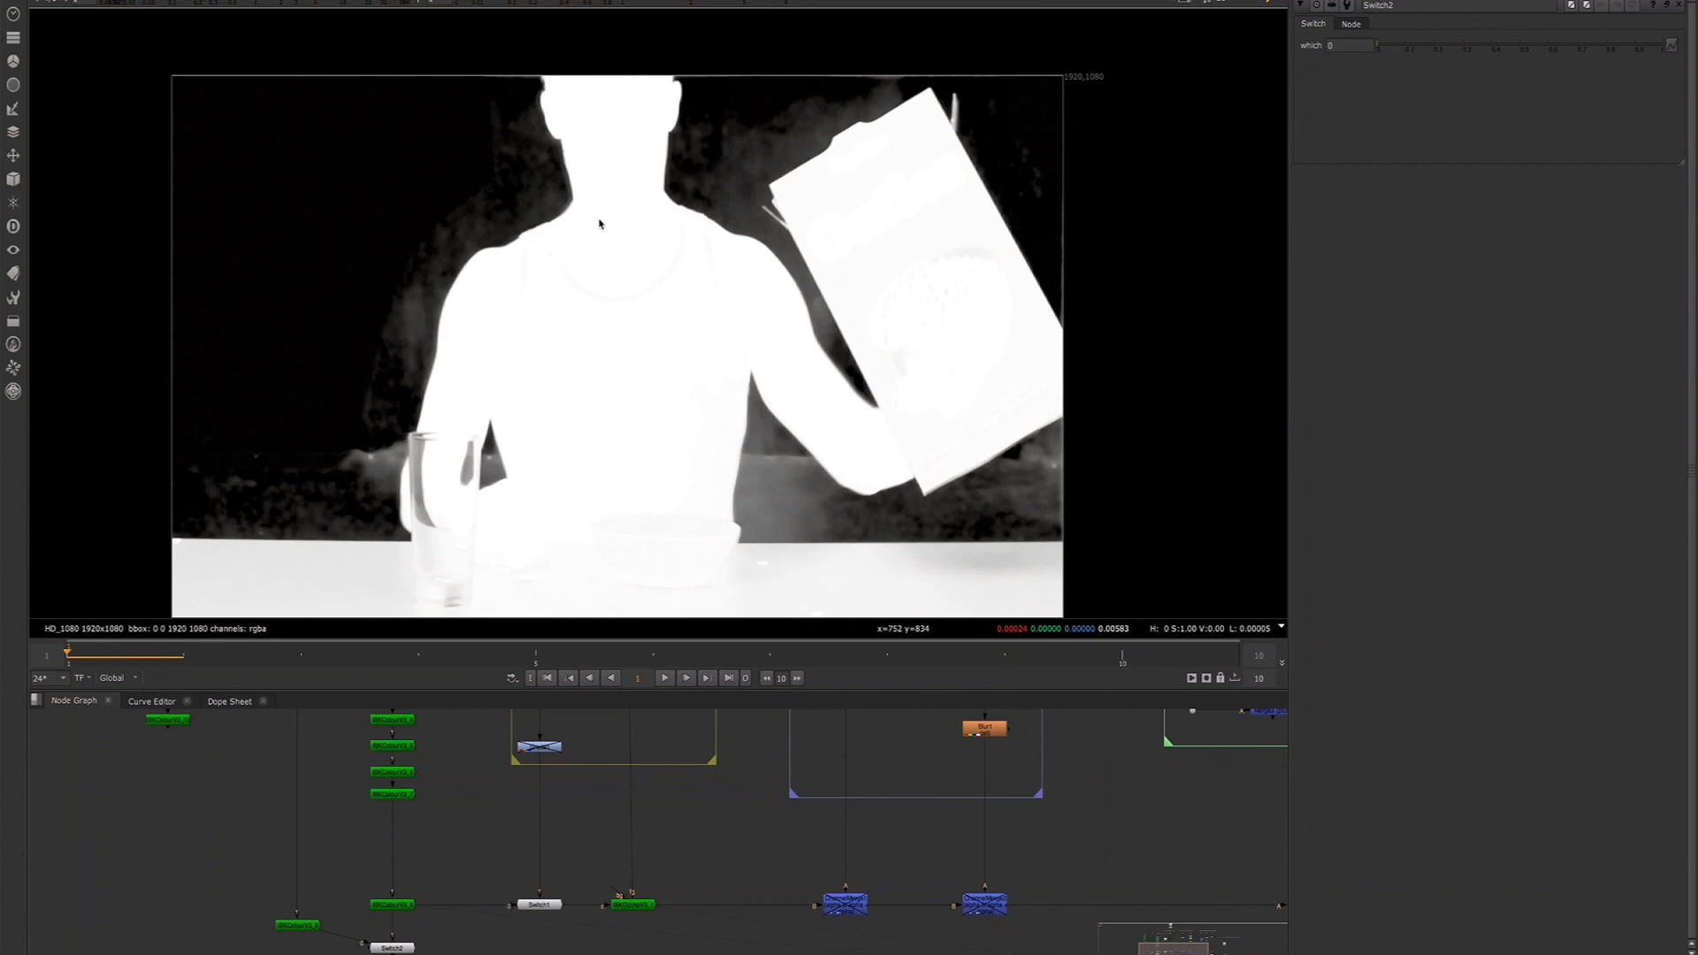
Add an unconnected Roto node and draw a closed Bezier shape loosely around the cereal box
left_click_drag(428, 73, 78, 527)
key("o")
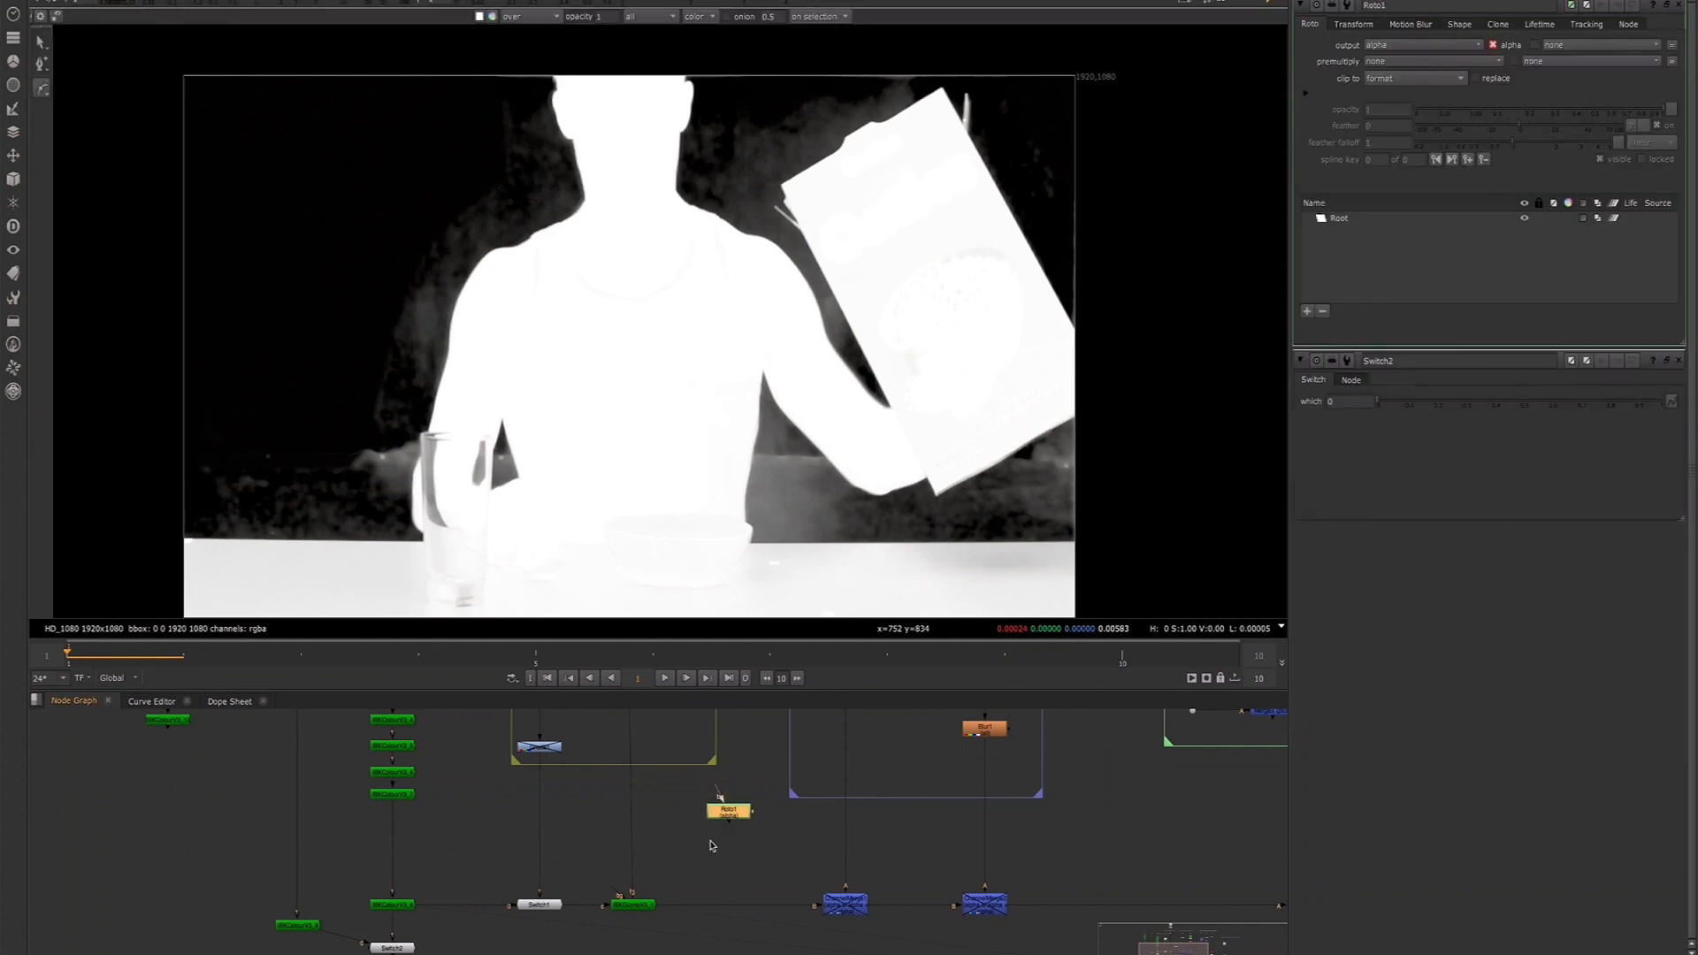
left_click(1078, 263)
left_click(1006, 106)
left_click(912, 66)
left_click(766, 150)
left_click(751, 204)
left_click(840, 373)
left_click(922, 495)
left_click(1034, 476)
left_click(1123, 388)
left_click(1078, 264)
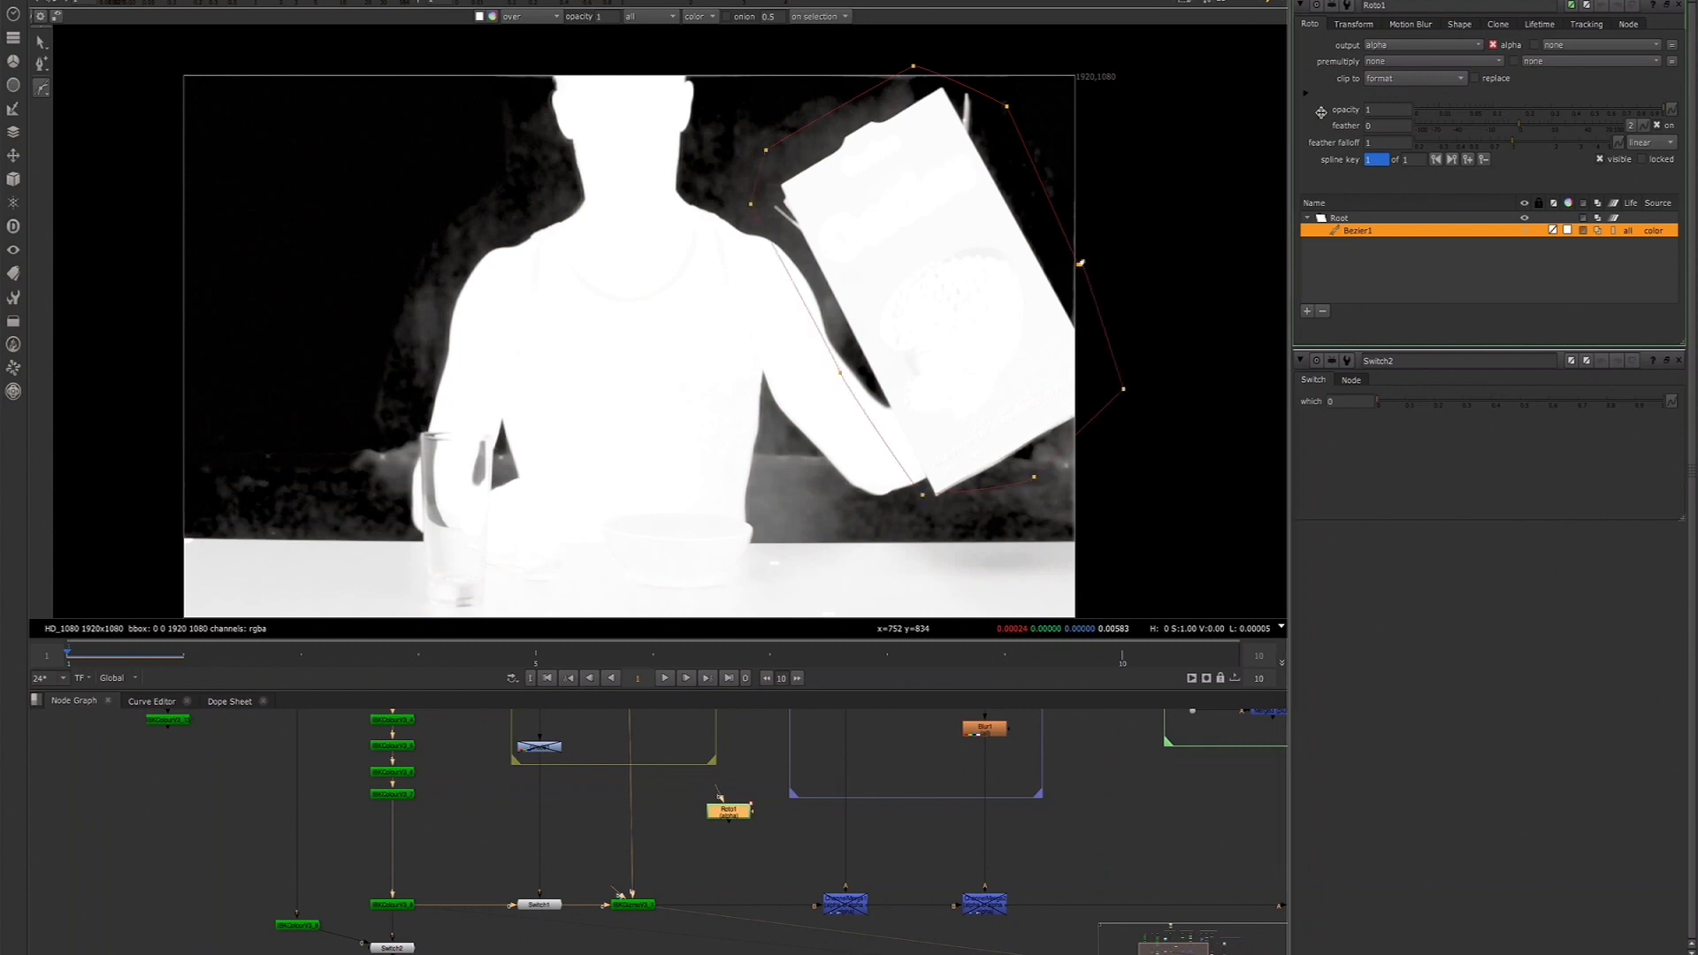
Delete the Bezier shape from the Roto node and close the open node properties
key("q")
left_click(1323, 313)
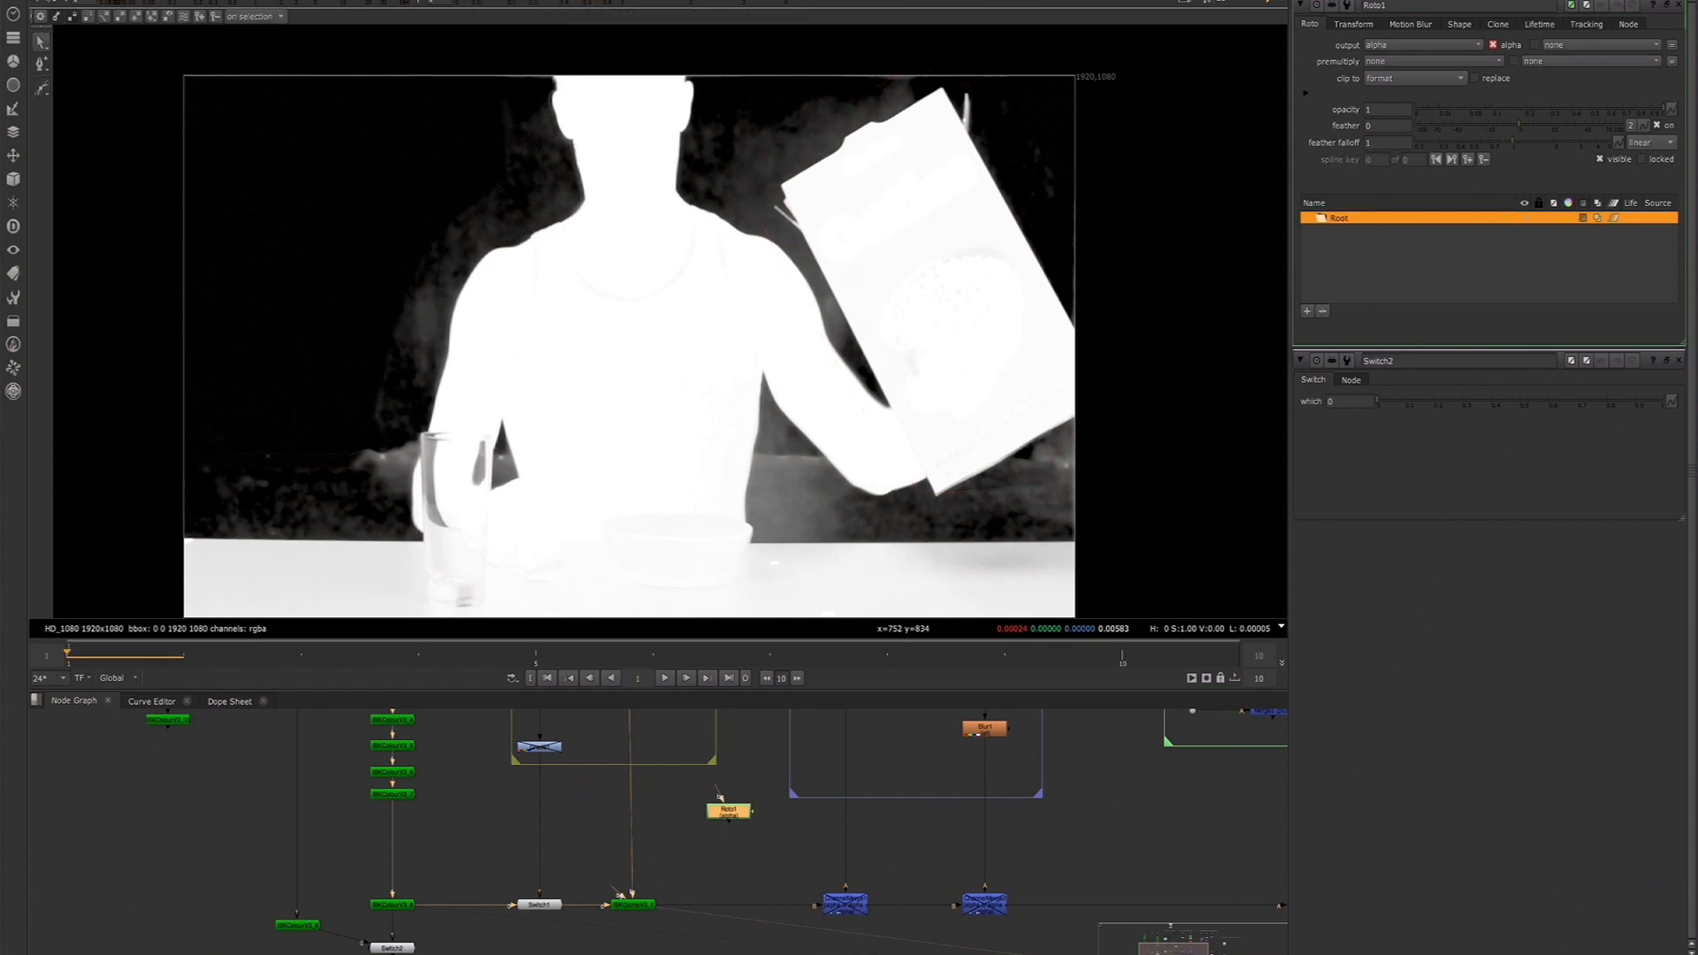
left_click(1340, 1)
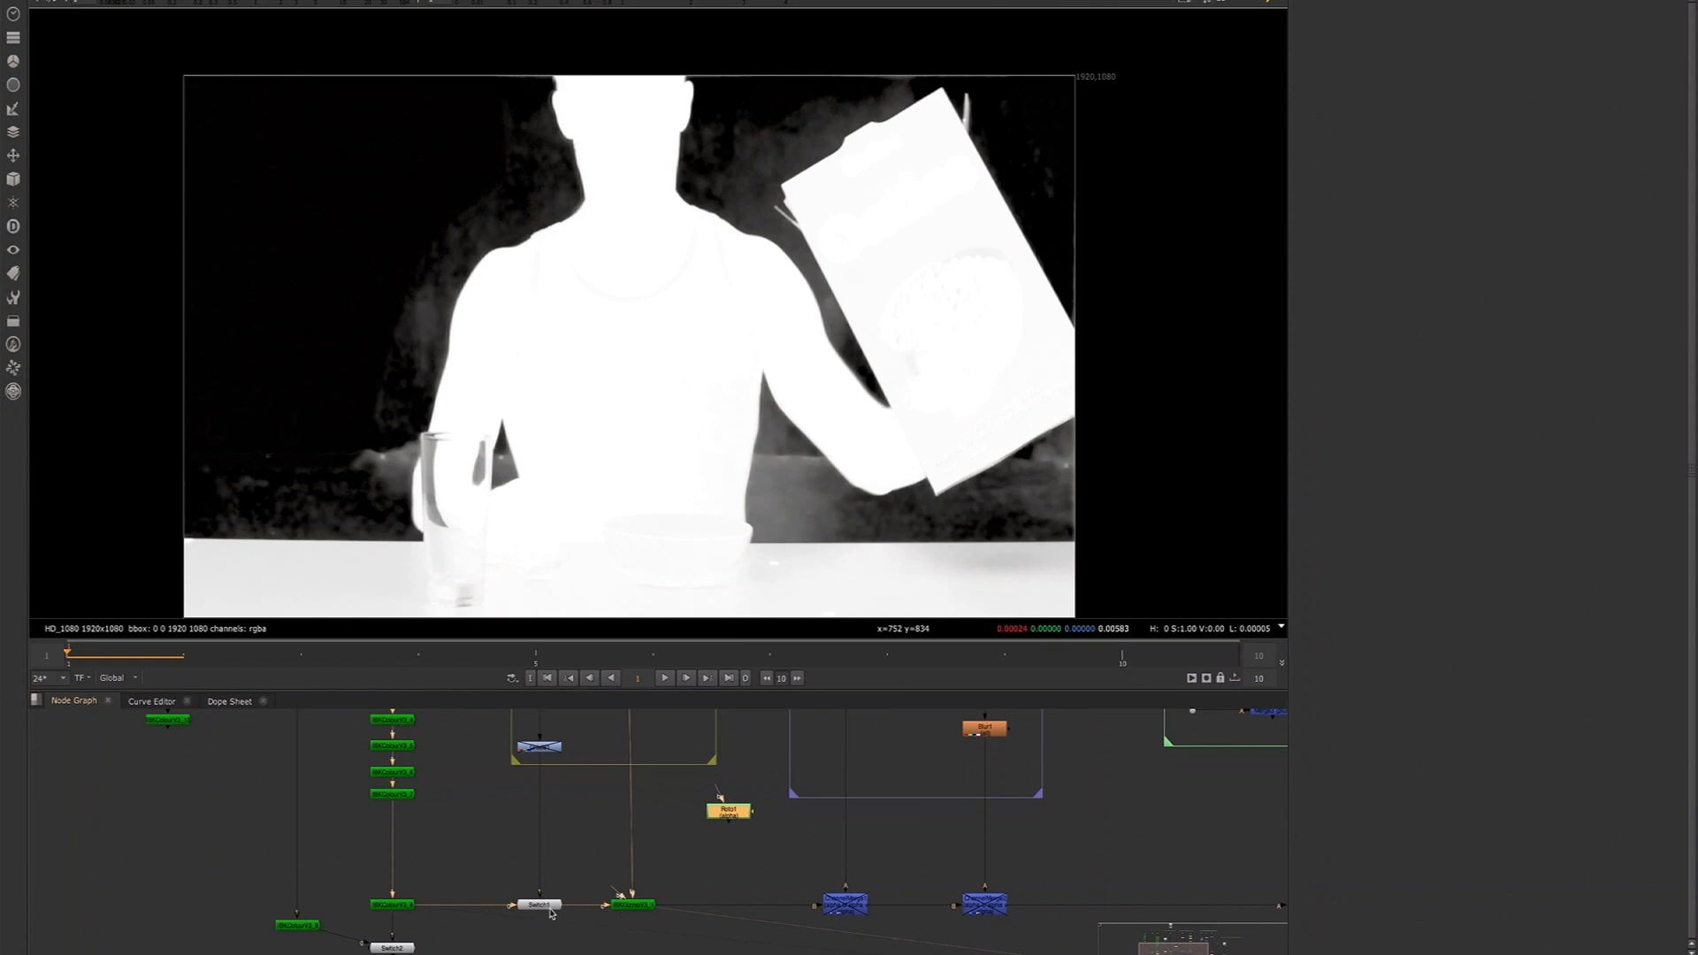
Swap Switch1's inputs so the Constant and Grade branch feeds the IBKGizmo
left_click(541, 749)
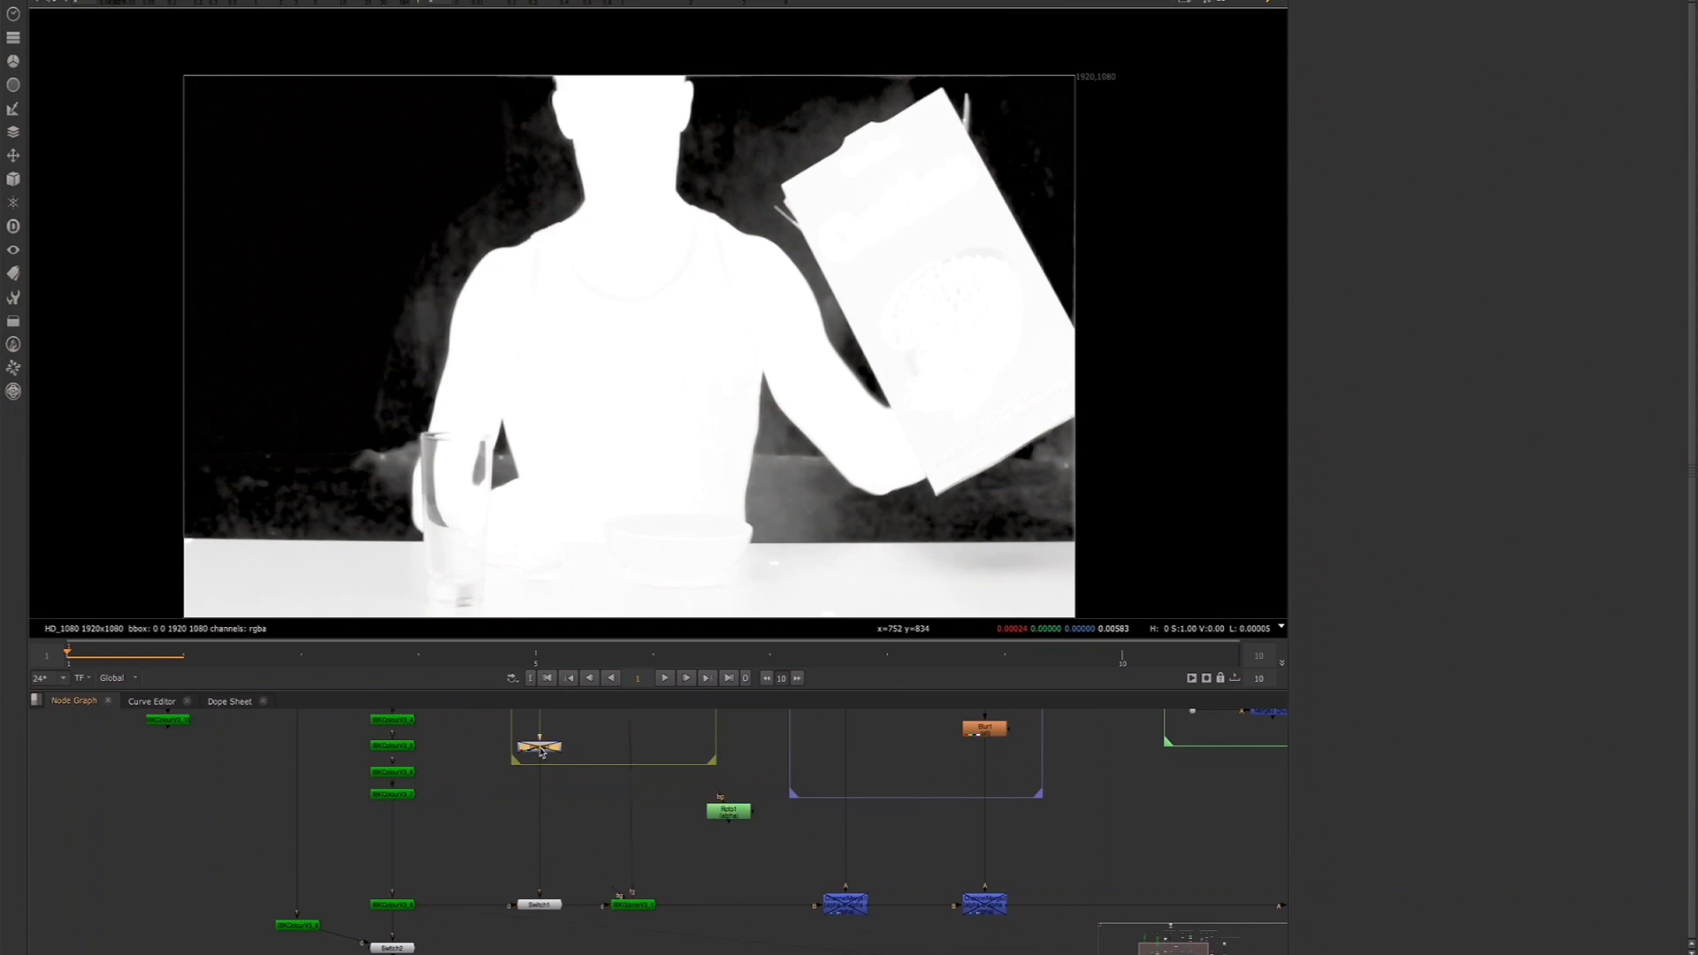
left_click(546, 906)
key("shift+x")
Re-enable the Grade below the Constant and set its gain to 0.72
middle_click_drag(563, 783, 526, 843)
left_click(506, 810)
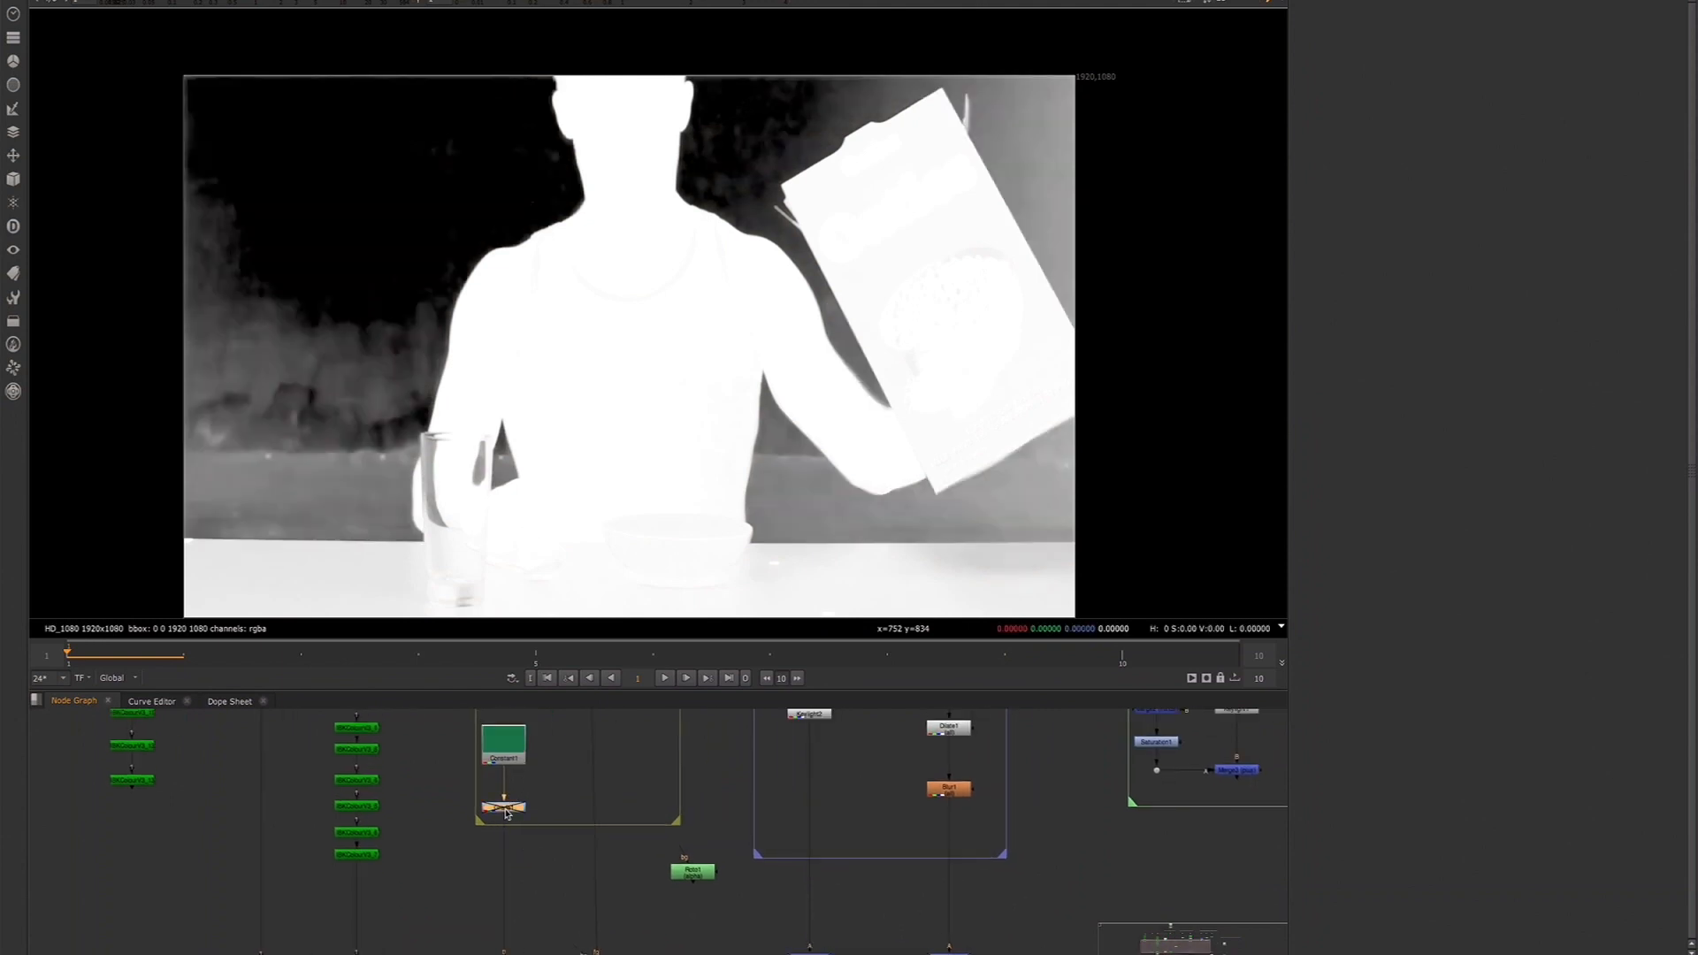
double_click(505, 810)
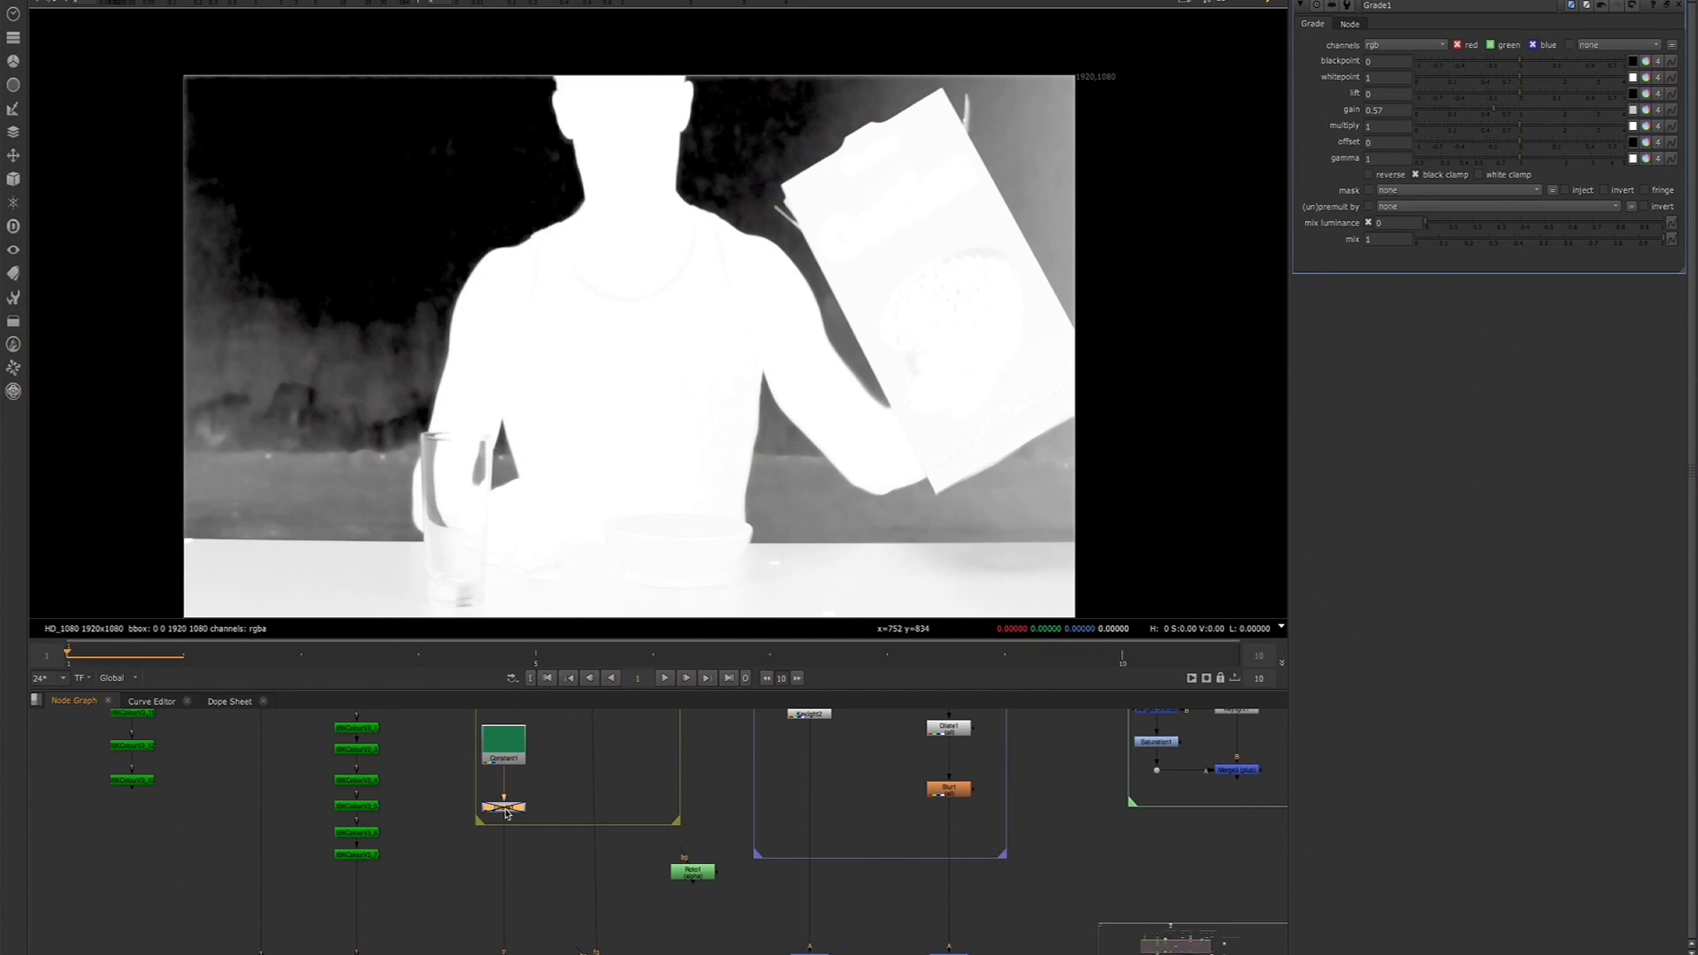
key("d")
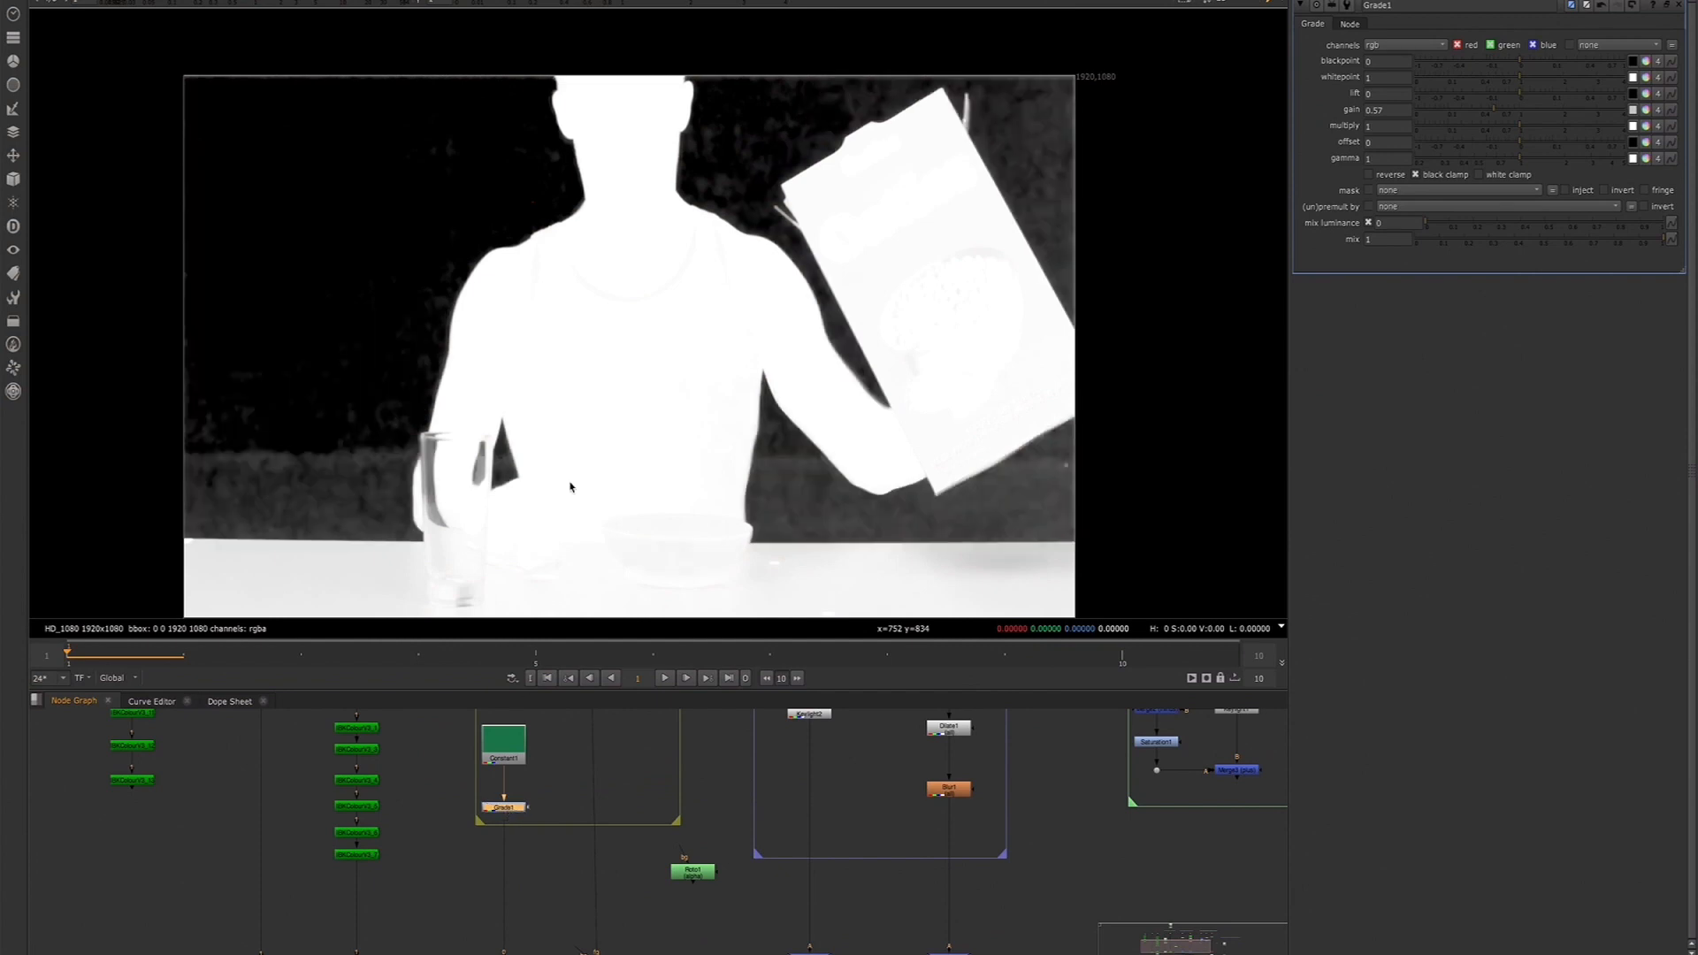
left_click(1507, 112)
mouse_move(1507, 108)
left_mouse_down()
mouse_move(1496, 122)
mouse_move(1532, 129)
mouse_move(1505, 133)
left_mouse_up()
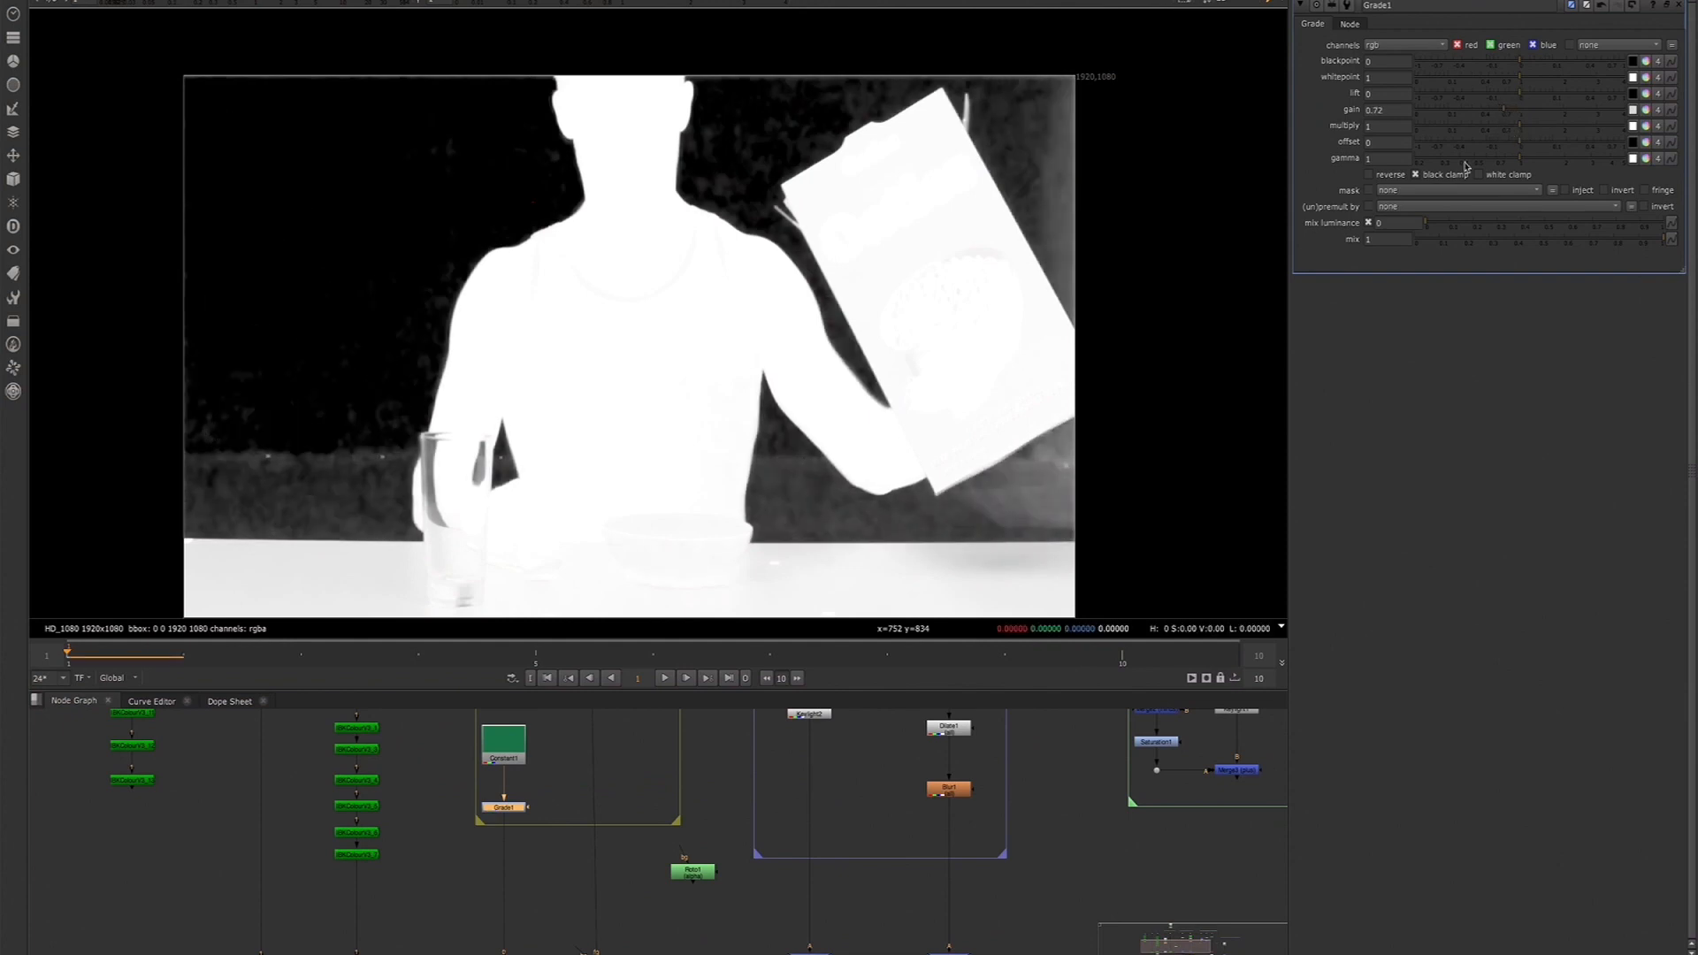
Compare the mattes from the IBKColour stack and the graded Constant by repeatedly swapping Switch1's inputs
scroll(601, 840, "down", 3)
scroll(566, 844, "up", 4)
left_click(540, 847)
key("shift+x")
key("shift+x")
key("shift+x")
key("shift+x")
key("shift+x")
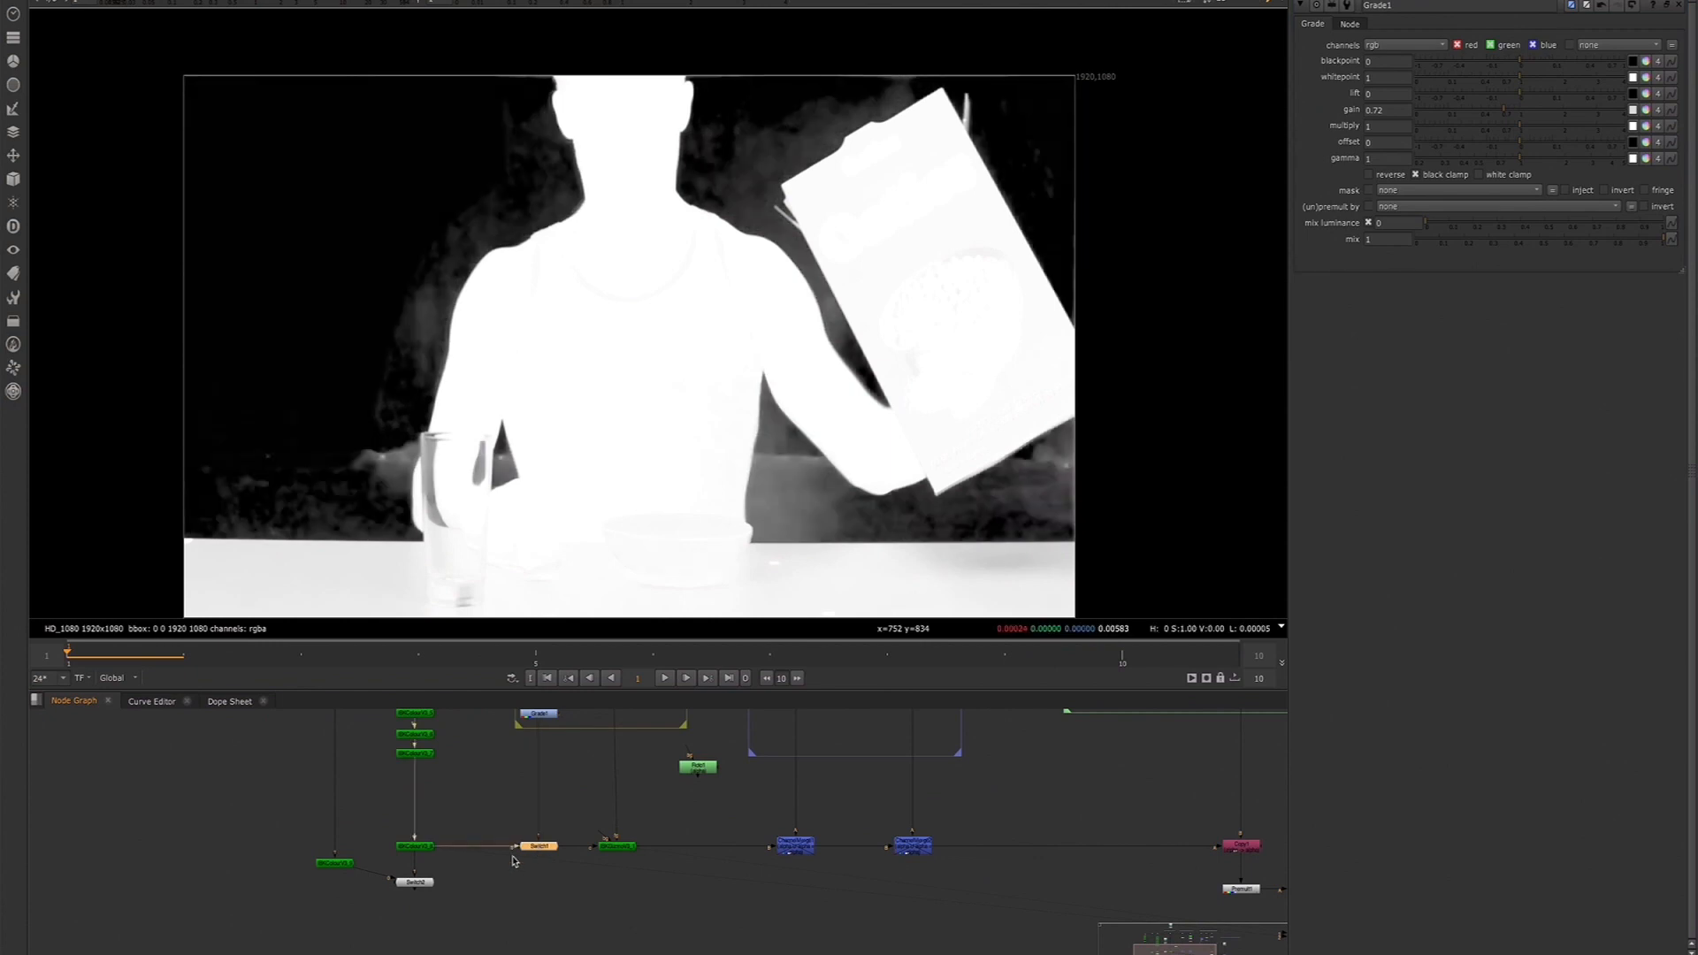
key("shift+x")
key("shift+x")
key("shift+x")
key("shift+x")
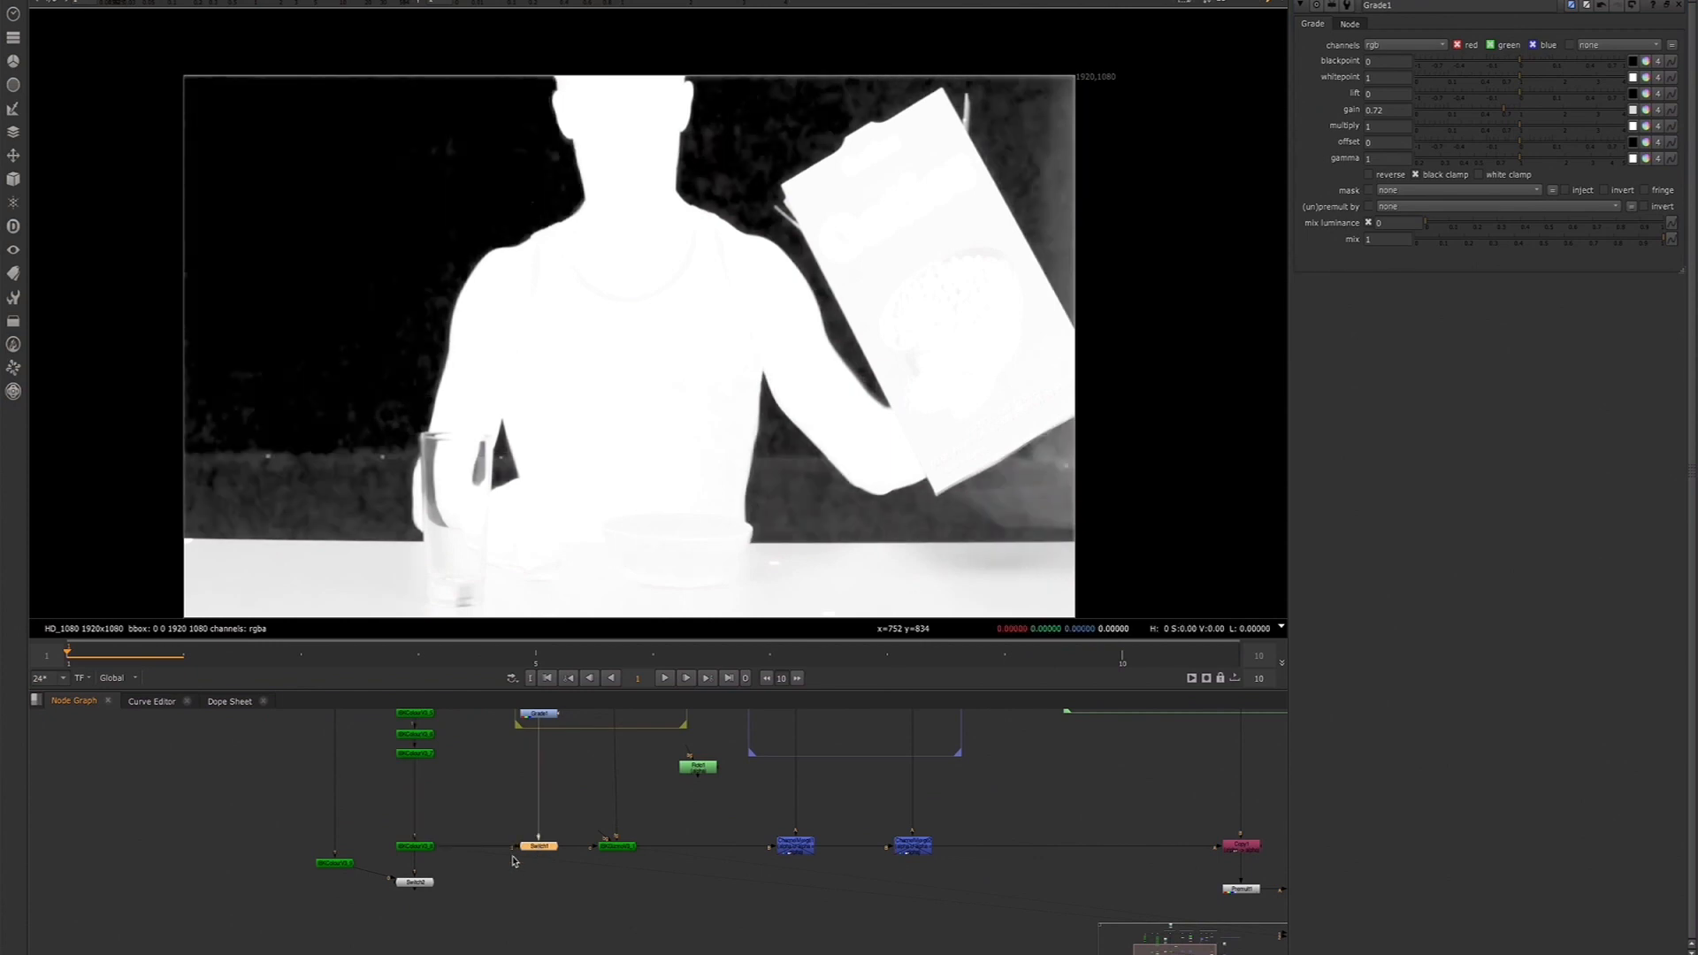
key("shift+x")
key("shift+x")
key("shift+x")
Insert a Grade after the IBKGizmo, limit it to the alpha channel and set its gamma to 0.53
left_click(623, 848)
key("g")
left_click_drag(620, 865, 696, 851)
left_click(1427, 46)
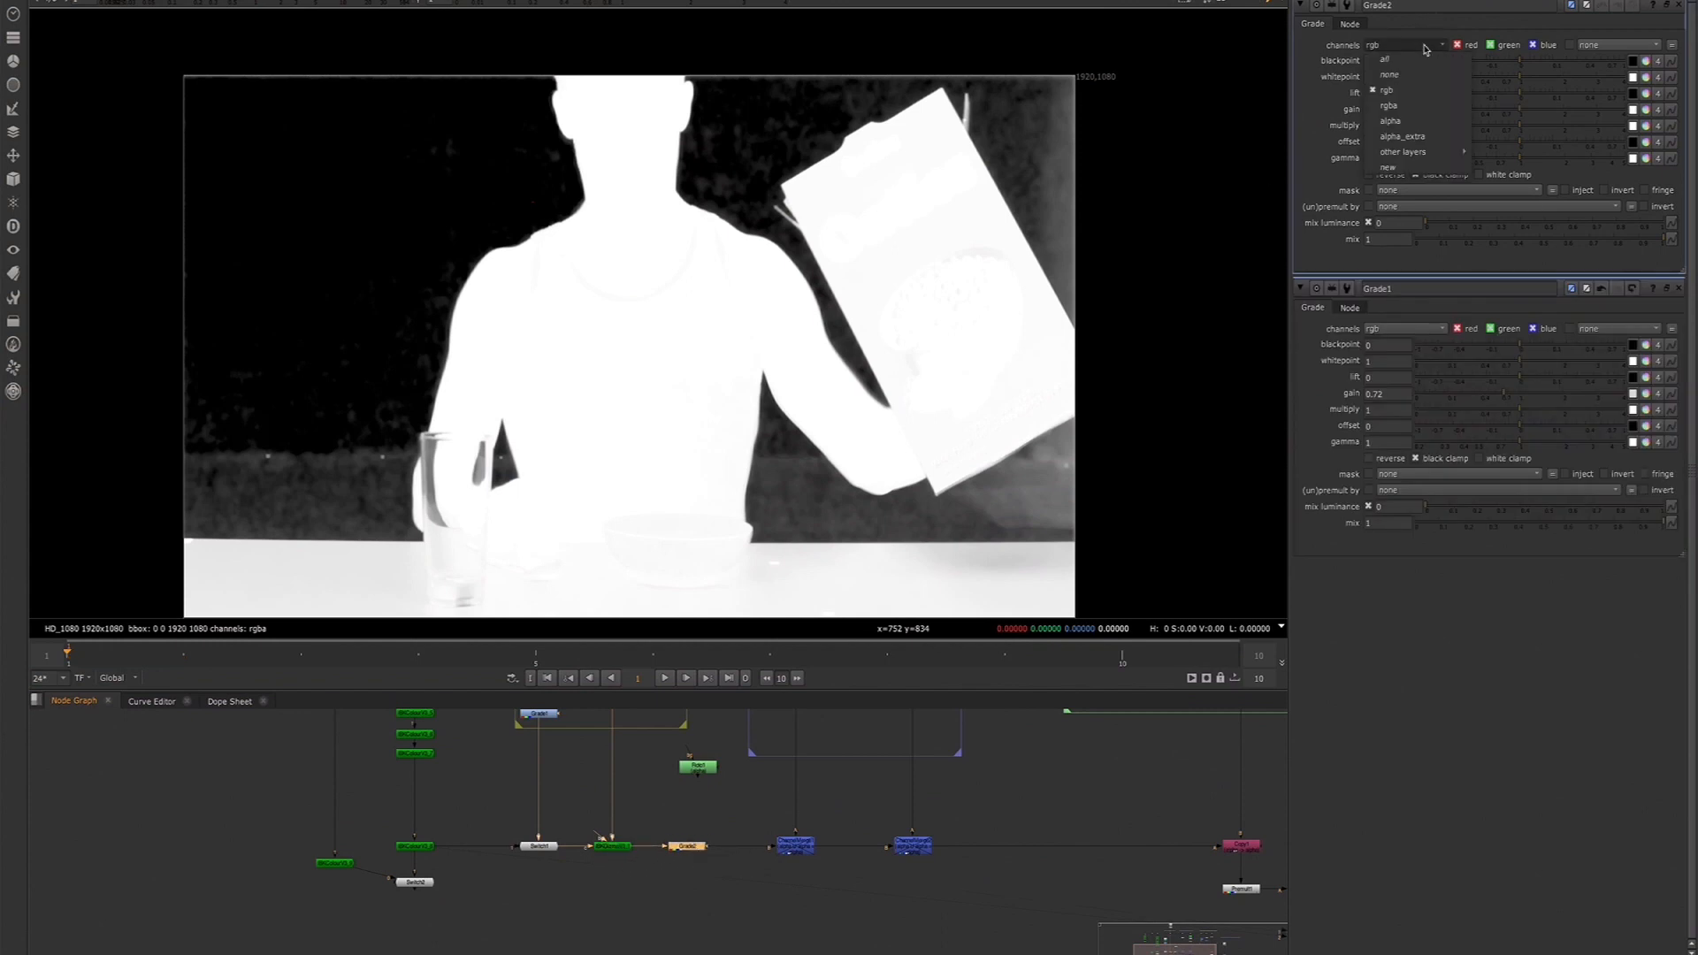
left_click(1404, 122)
left_click_drag(1521, 157, 1480, 168)
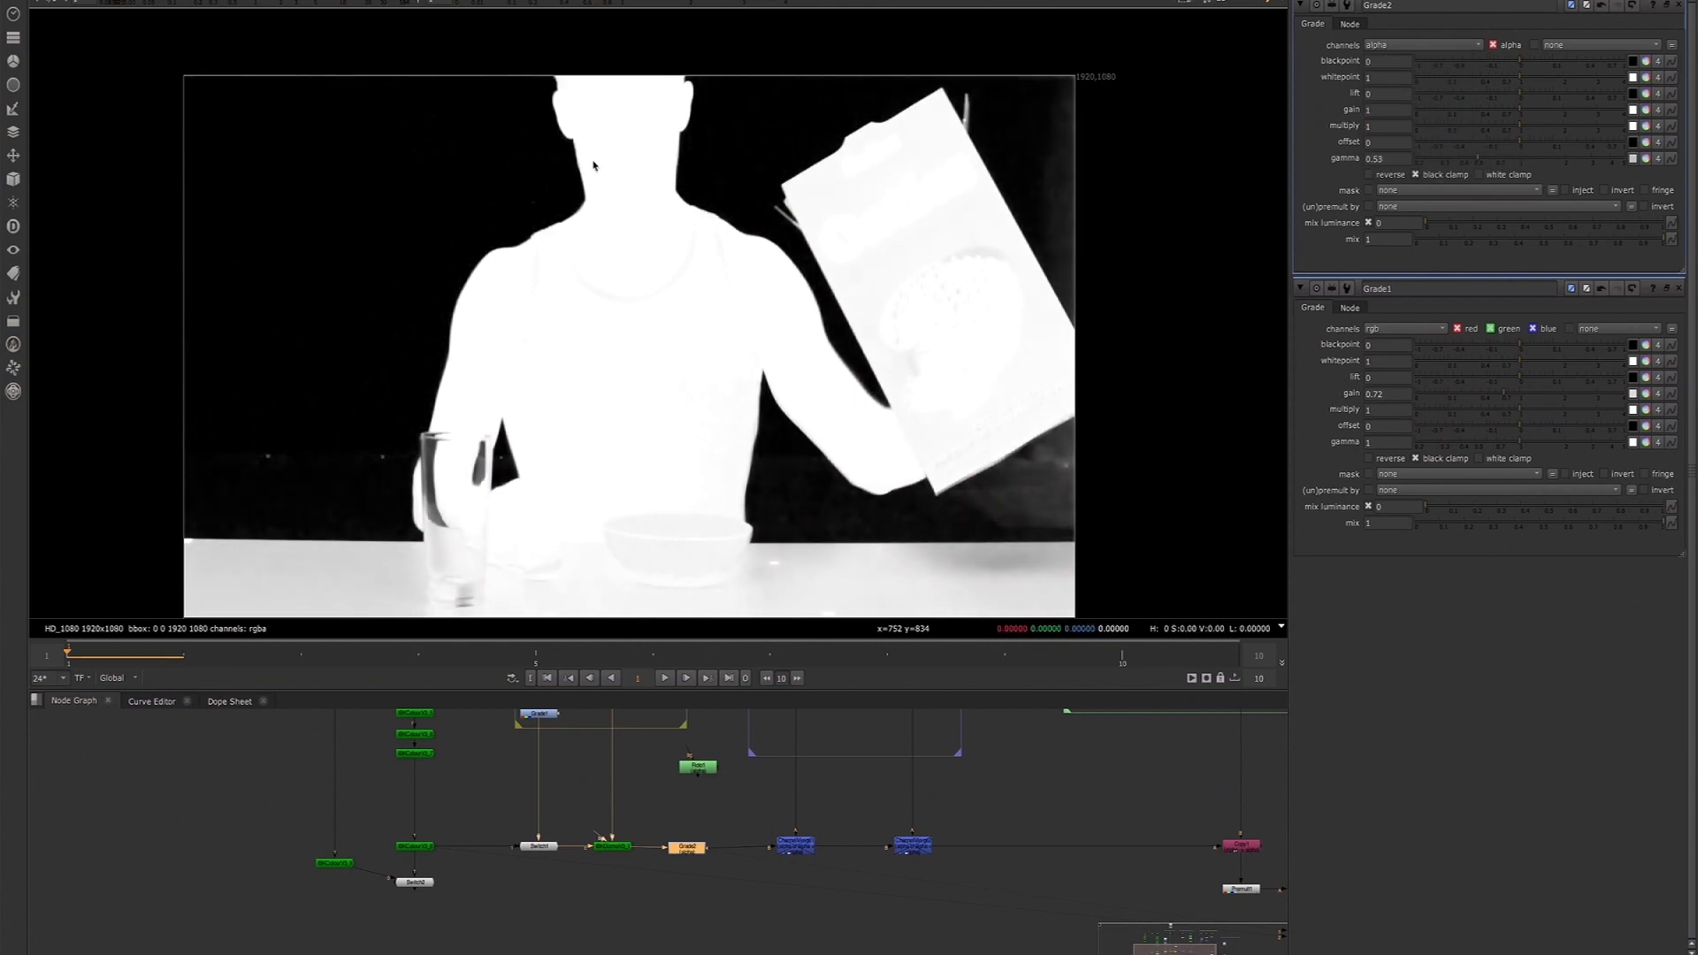
Examine the graded matte around the head, and view the final composite over the checkerboard in colour
scroll(583, 142, "up", 3)
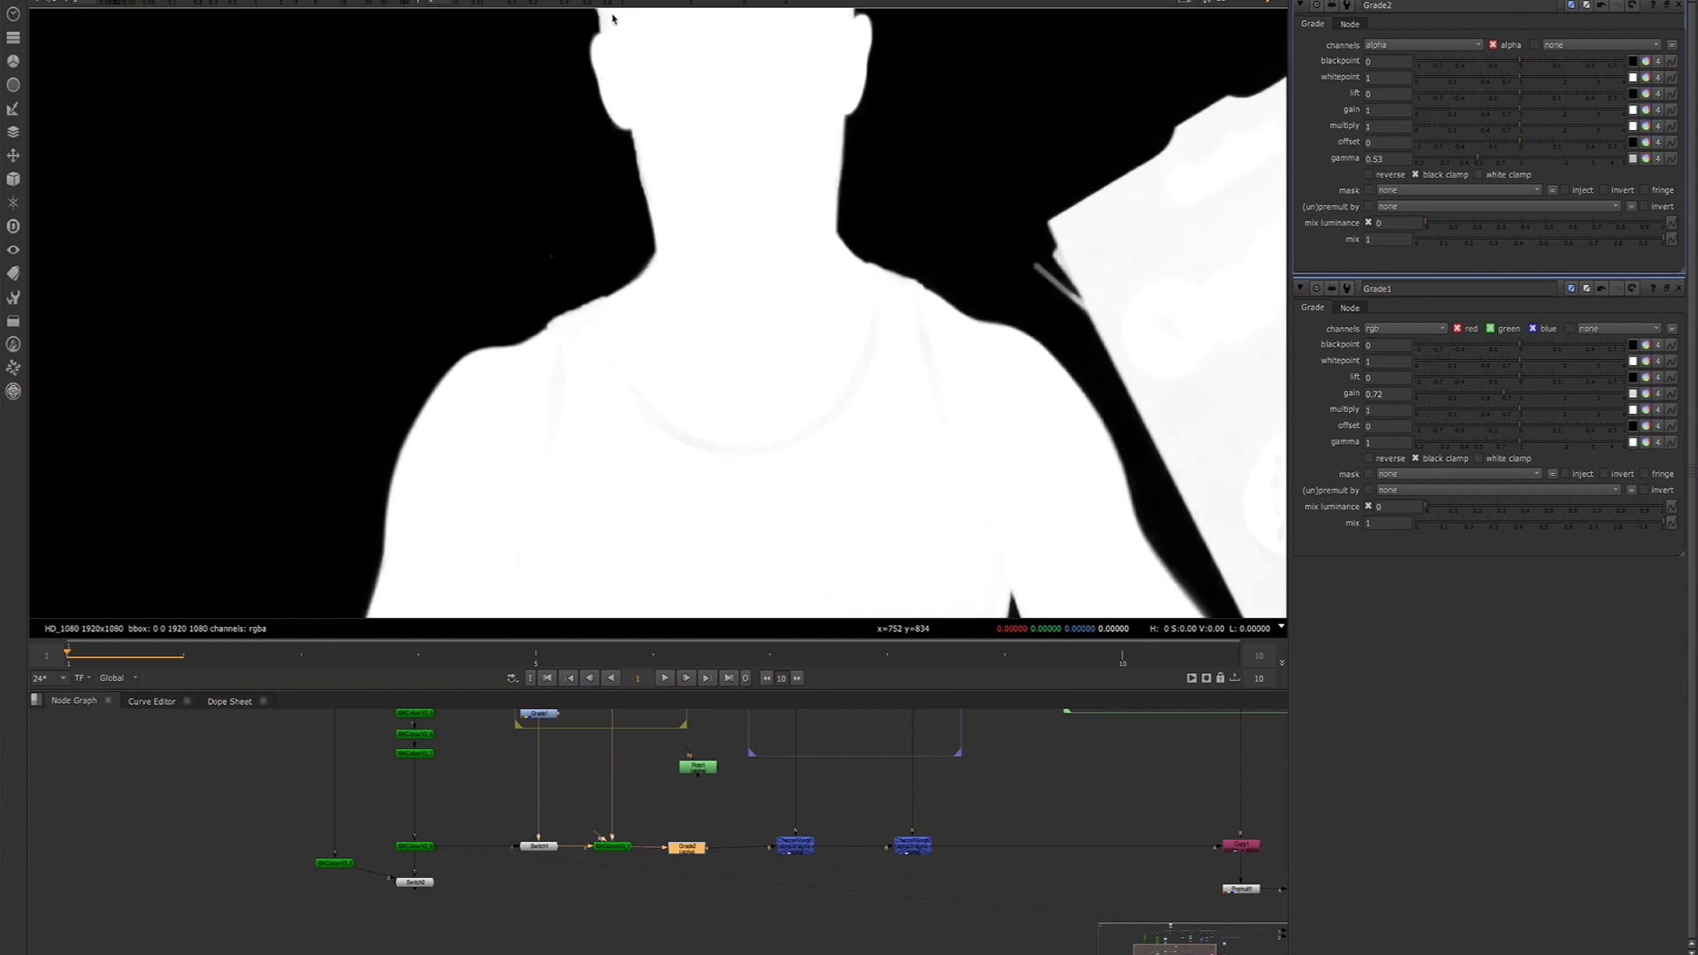
scroll(616, 132, "down", 3)
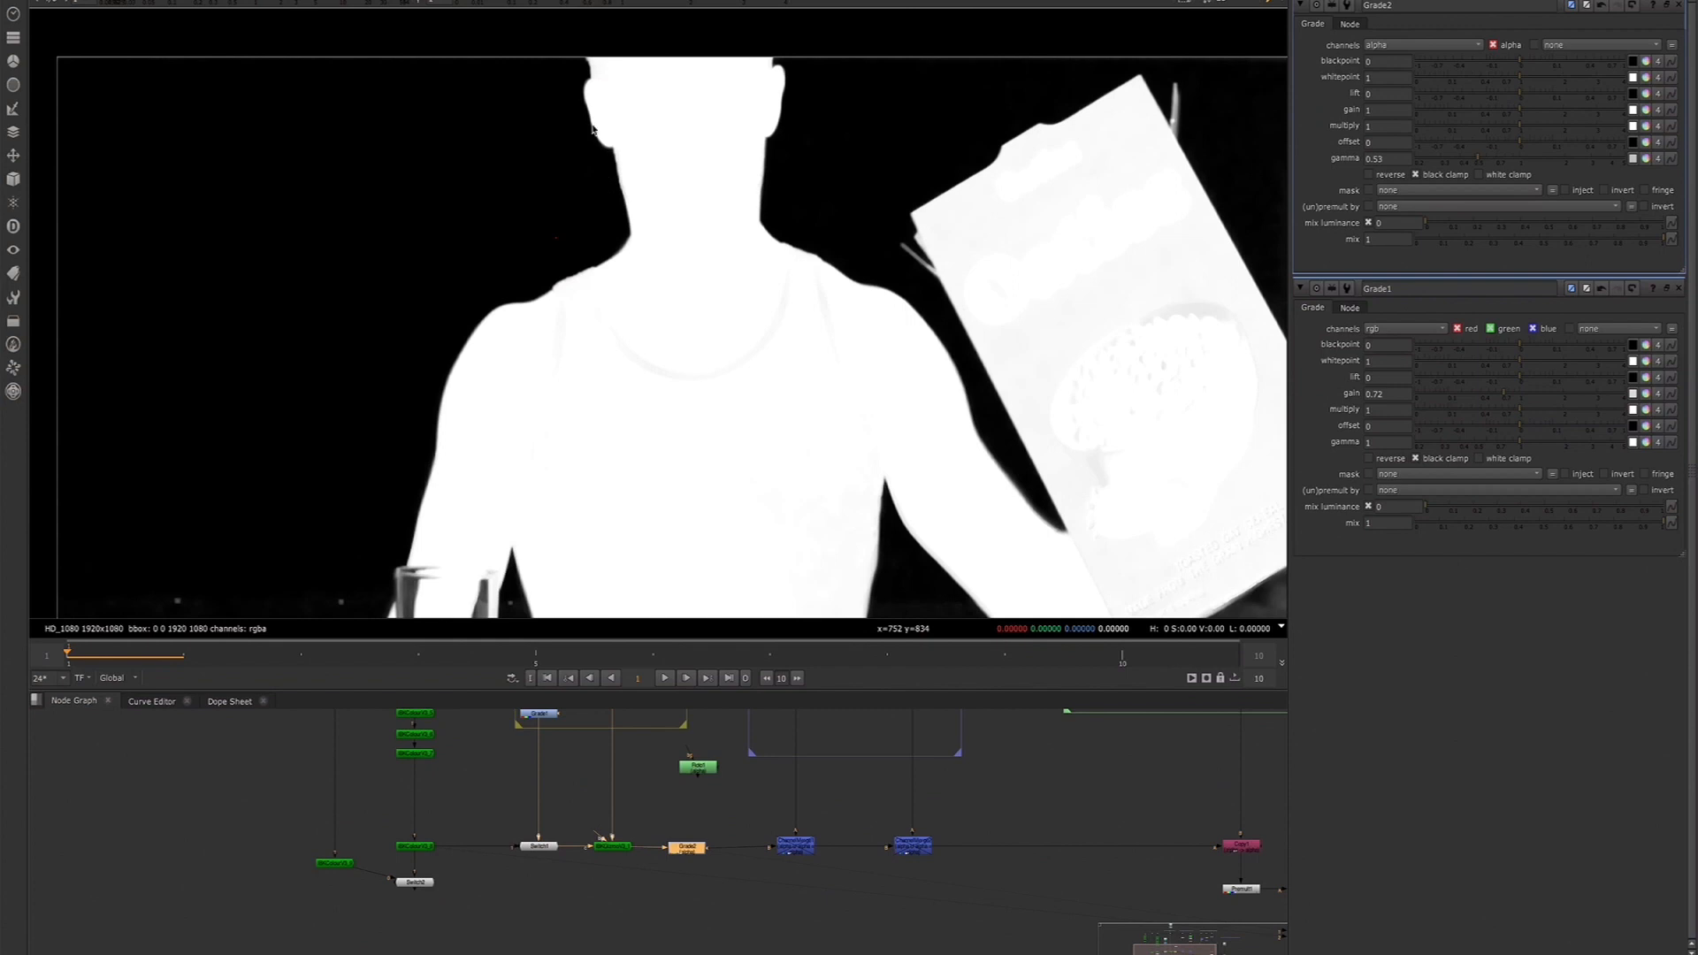
scroll(698, 854, "down", 2)
middle_click_drag(698, 854, 522, 817)
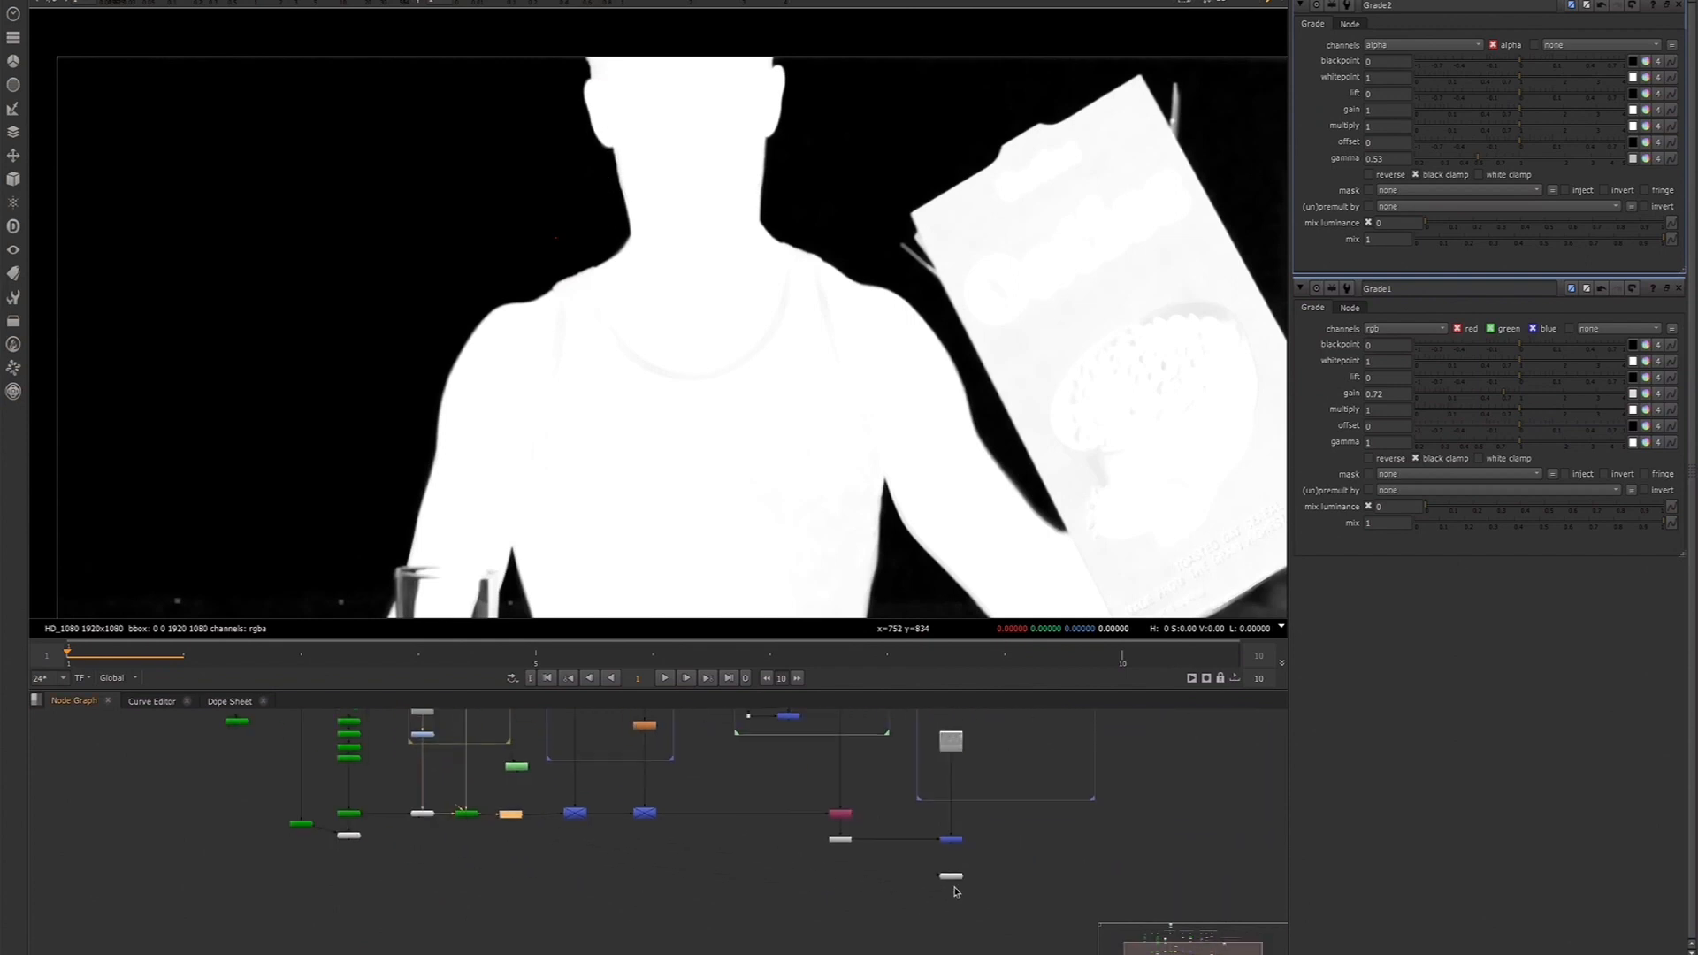
left_click(951, 840)
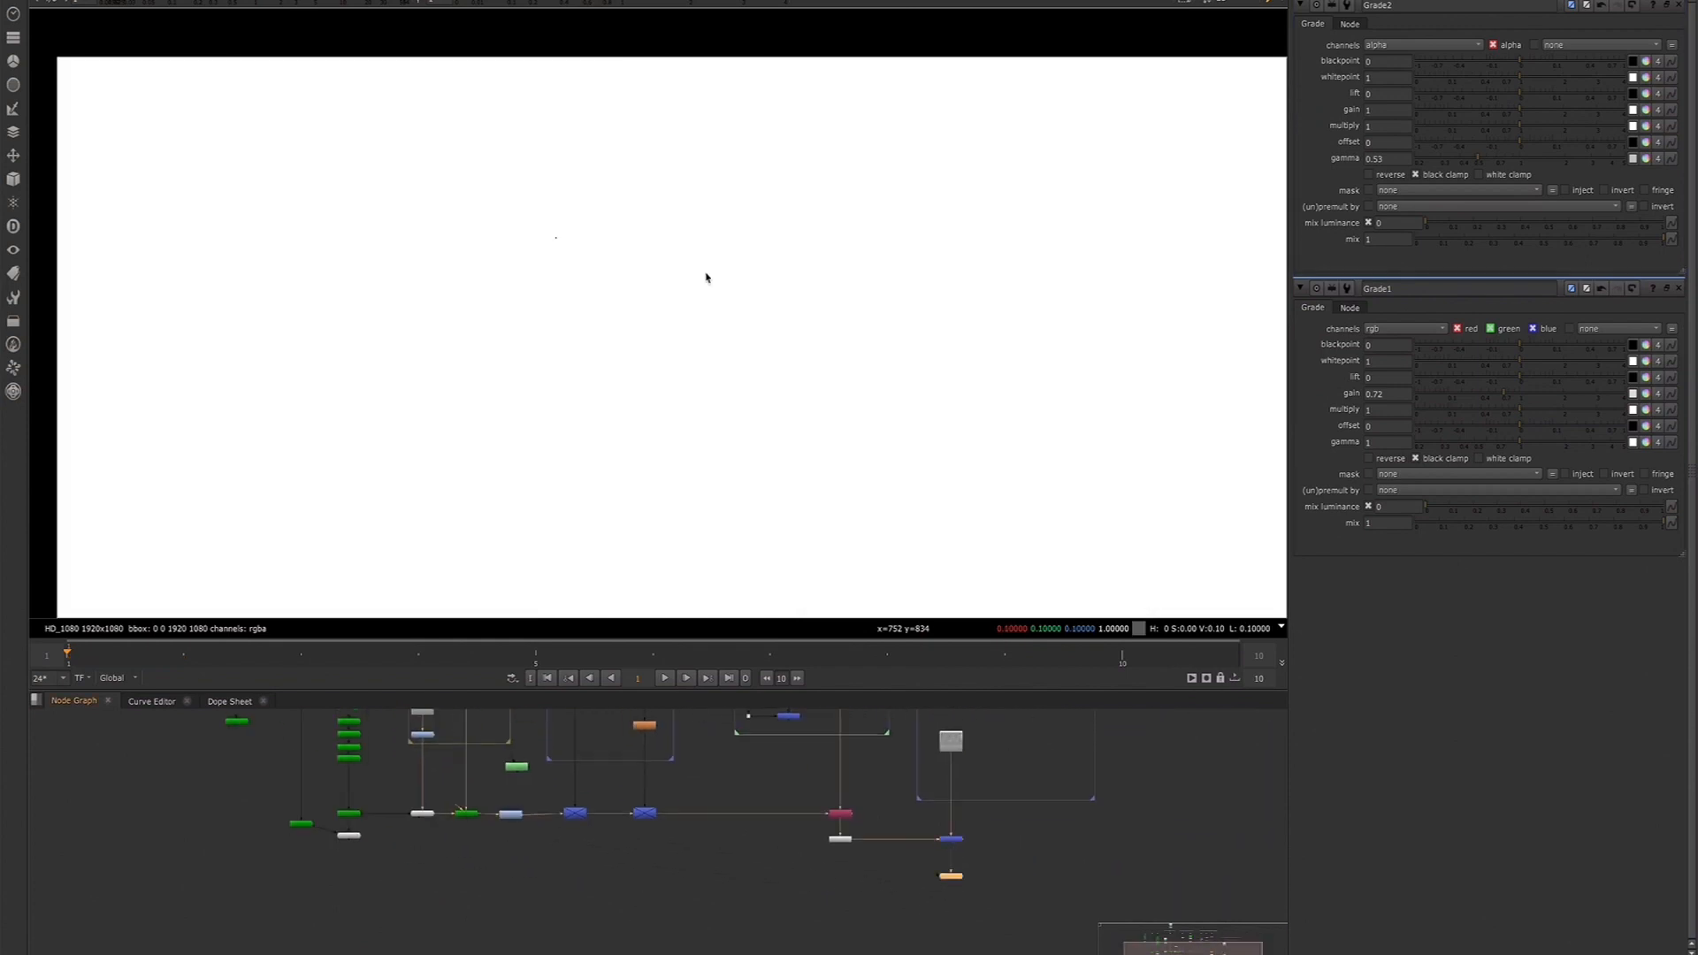
scroll(631, 156, "up", 2)
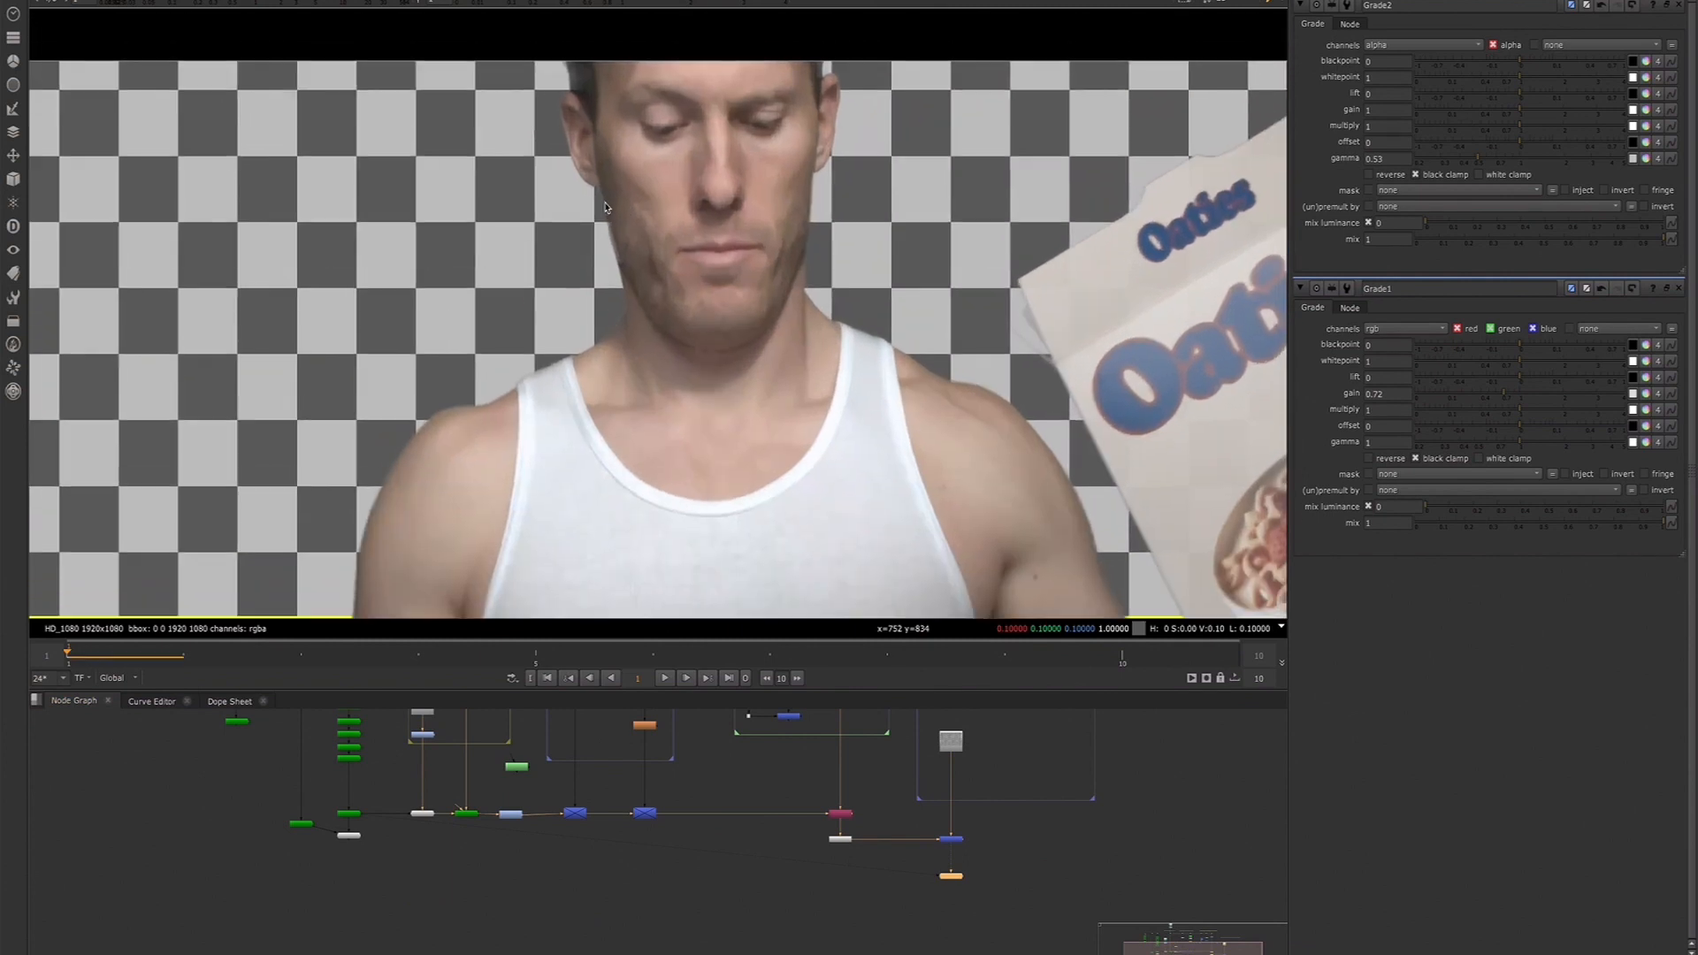
Toggle the alpha Grade off and on in the composite to compare the edges of the man's face, ear and neck
left_click(510, 815)
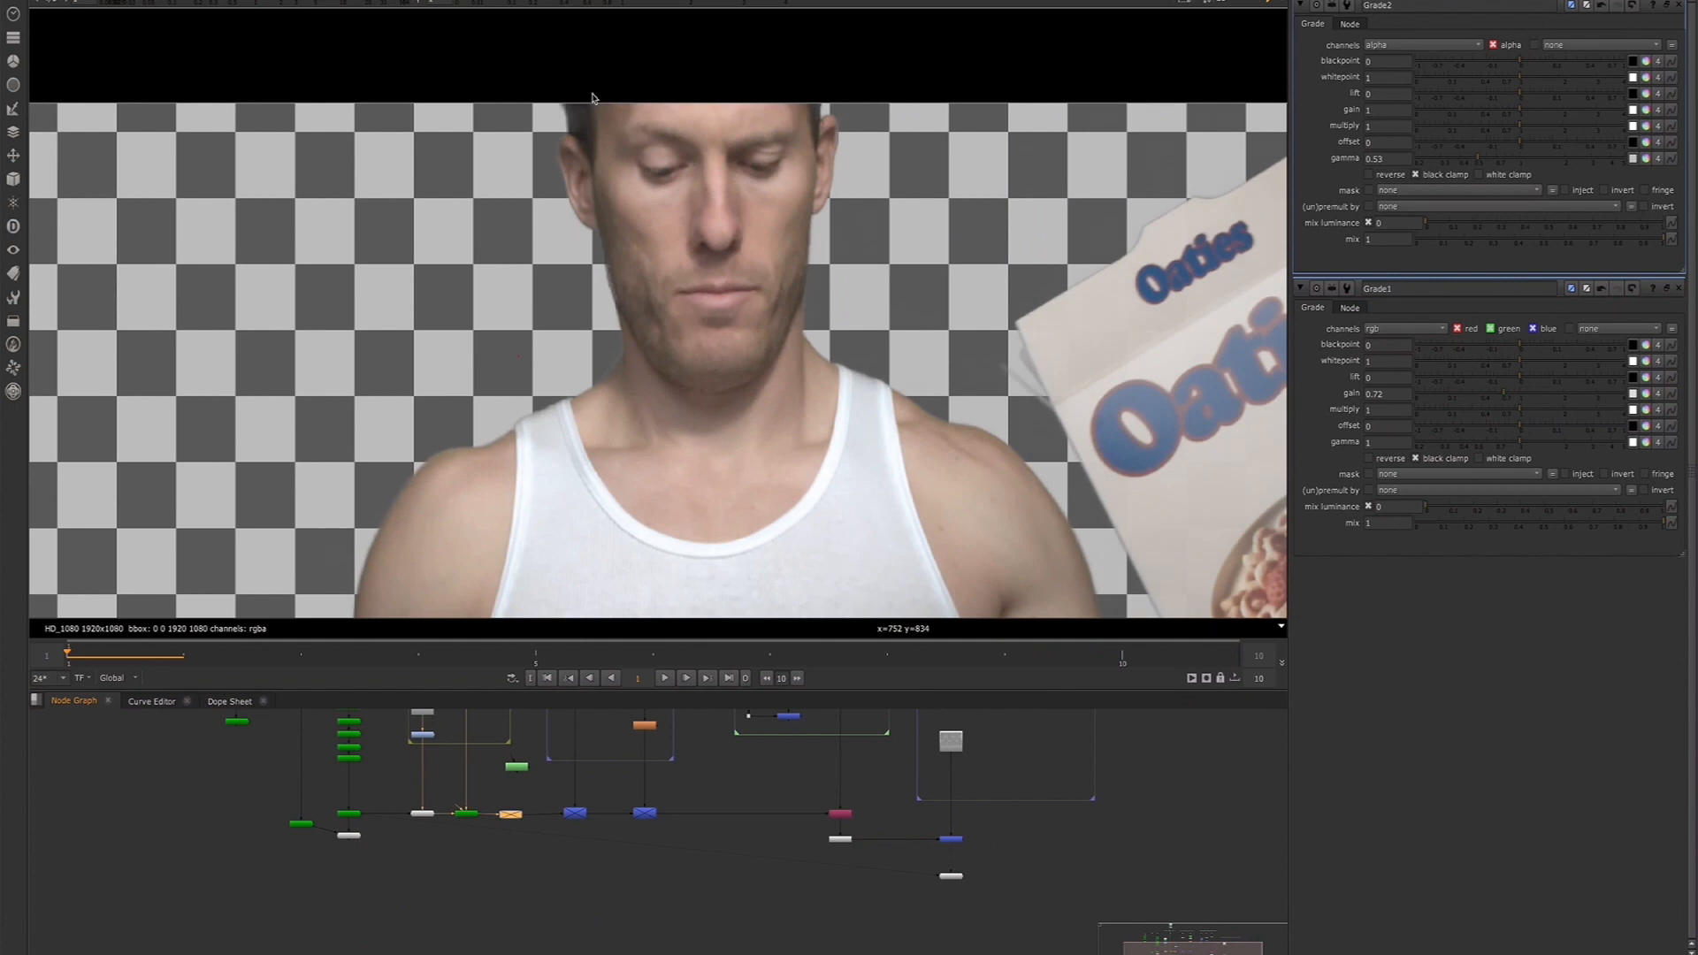
scroll(580, 125, "up", 2)
scroll(575, 127, "up", 1)
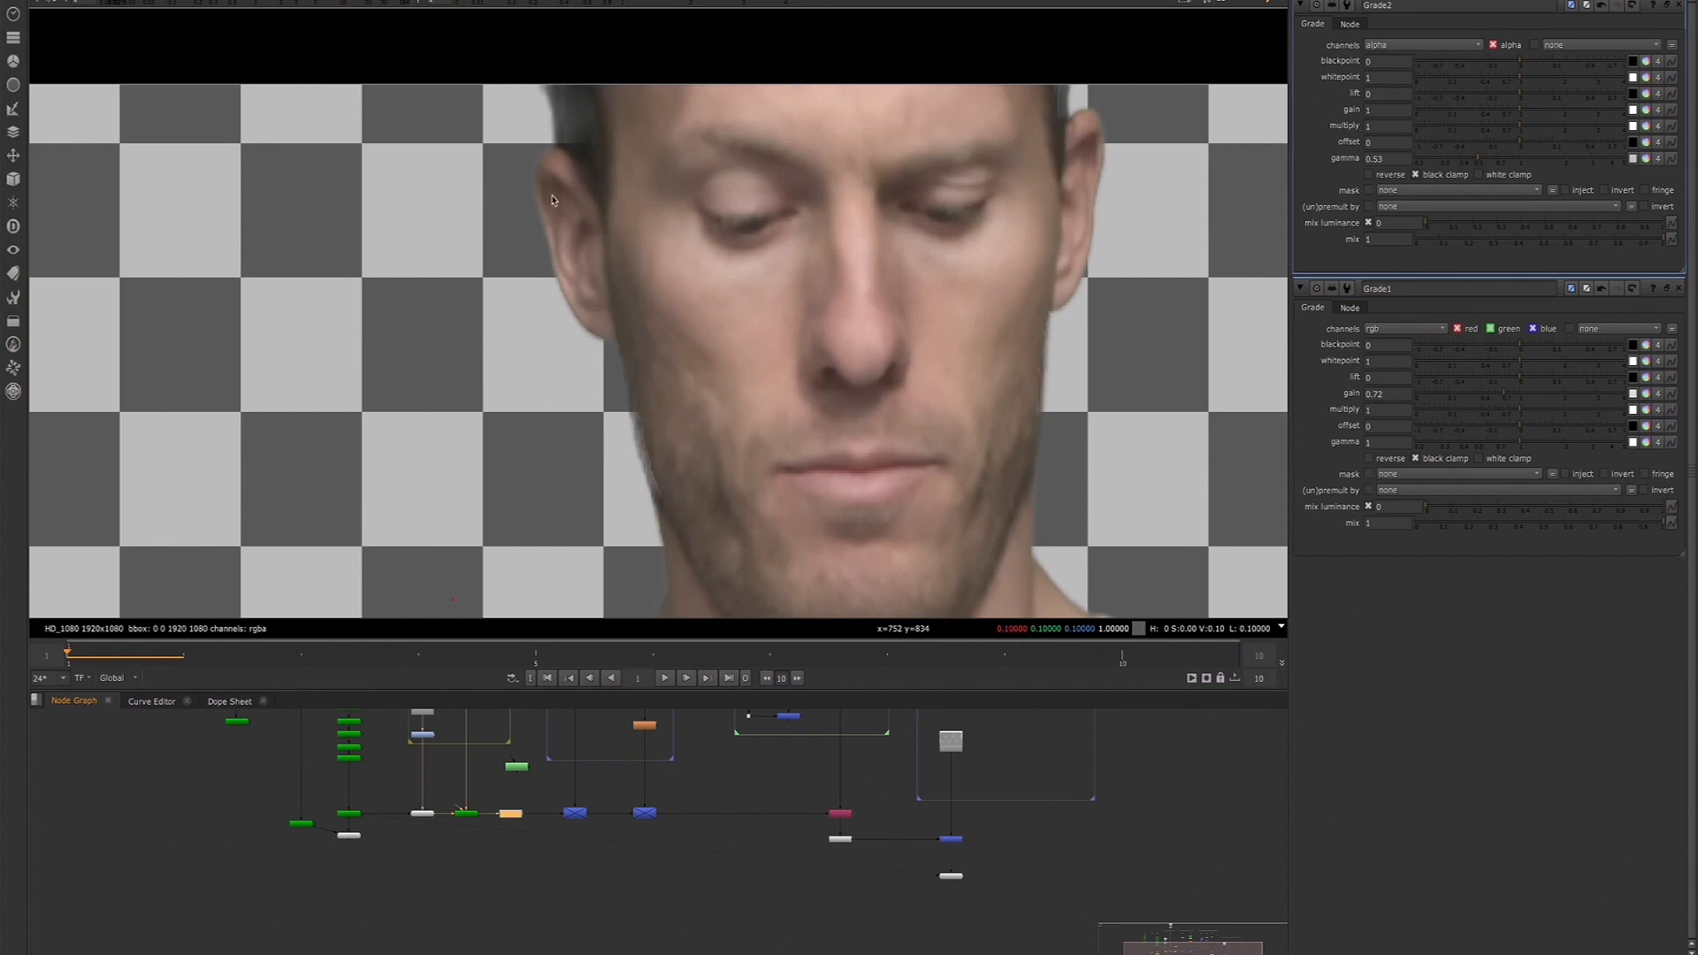
key("d")
key("d")
key("d")
key("d")
key("d")
key("d")
middle_click_drag(644, 578, 590, 376)
key("d")
key("d")
key("d")
key("d")
key("d")
key("d")
key("d")
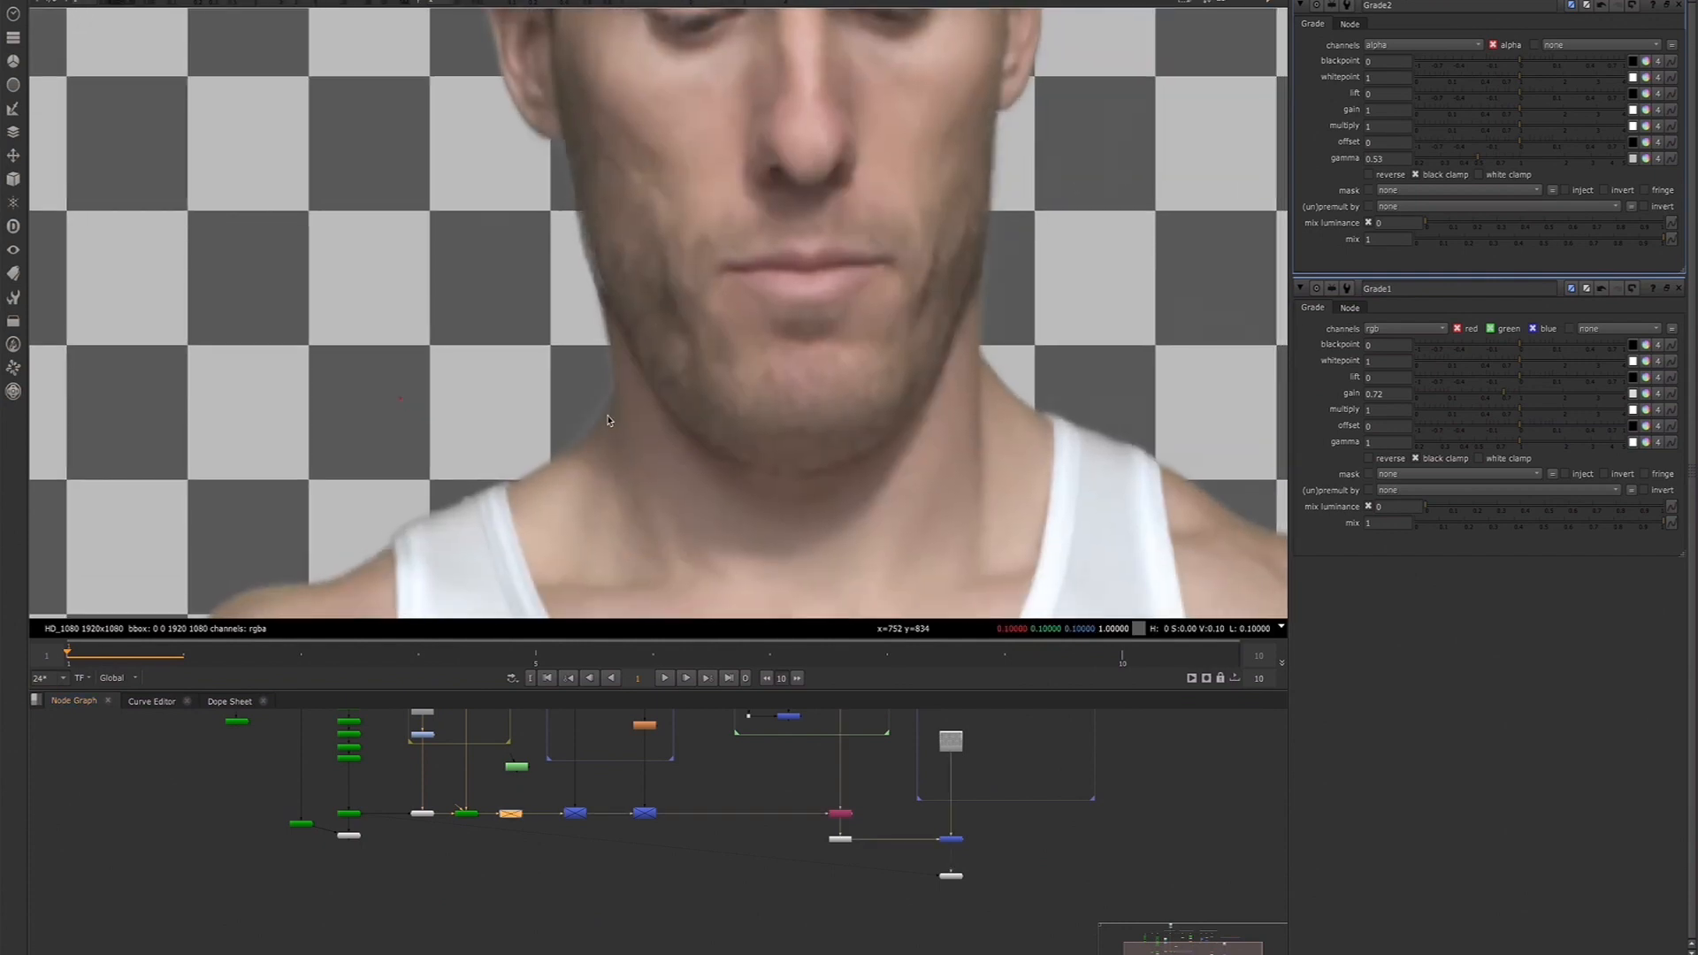
key("d")
key("d")
key("d")
middle_click_drag(567, 219, 517, 397)
key("d")
key("d")
key("d")
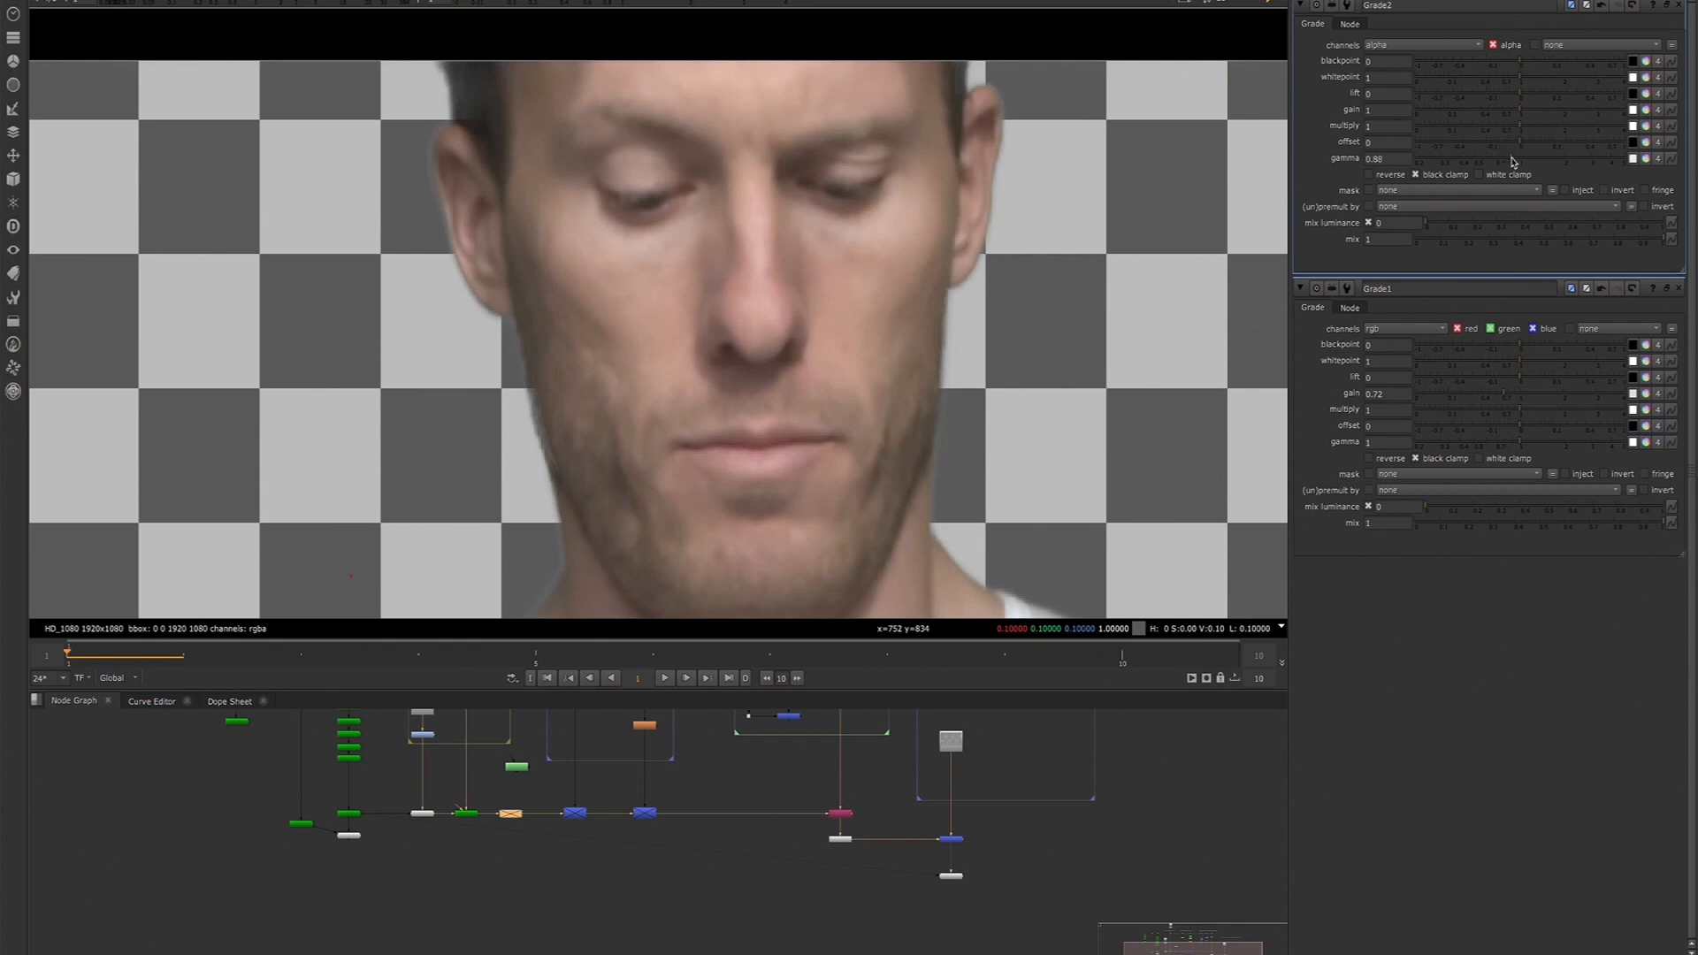
Set the gamma of the alpha Grade after the IBKGizmo to 1.02
left_click_drag(1514, 162, 1523, 162)
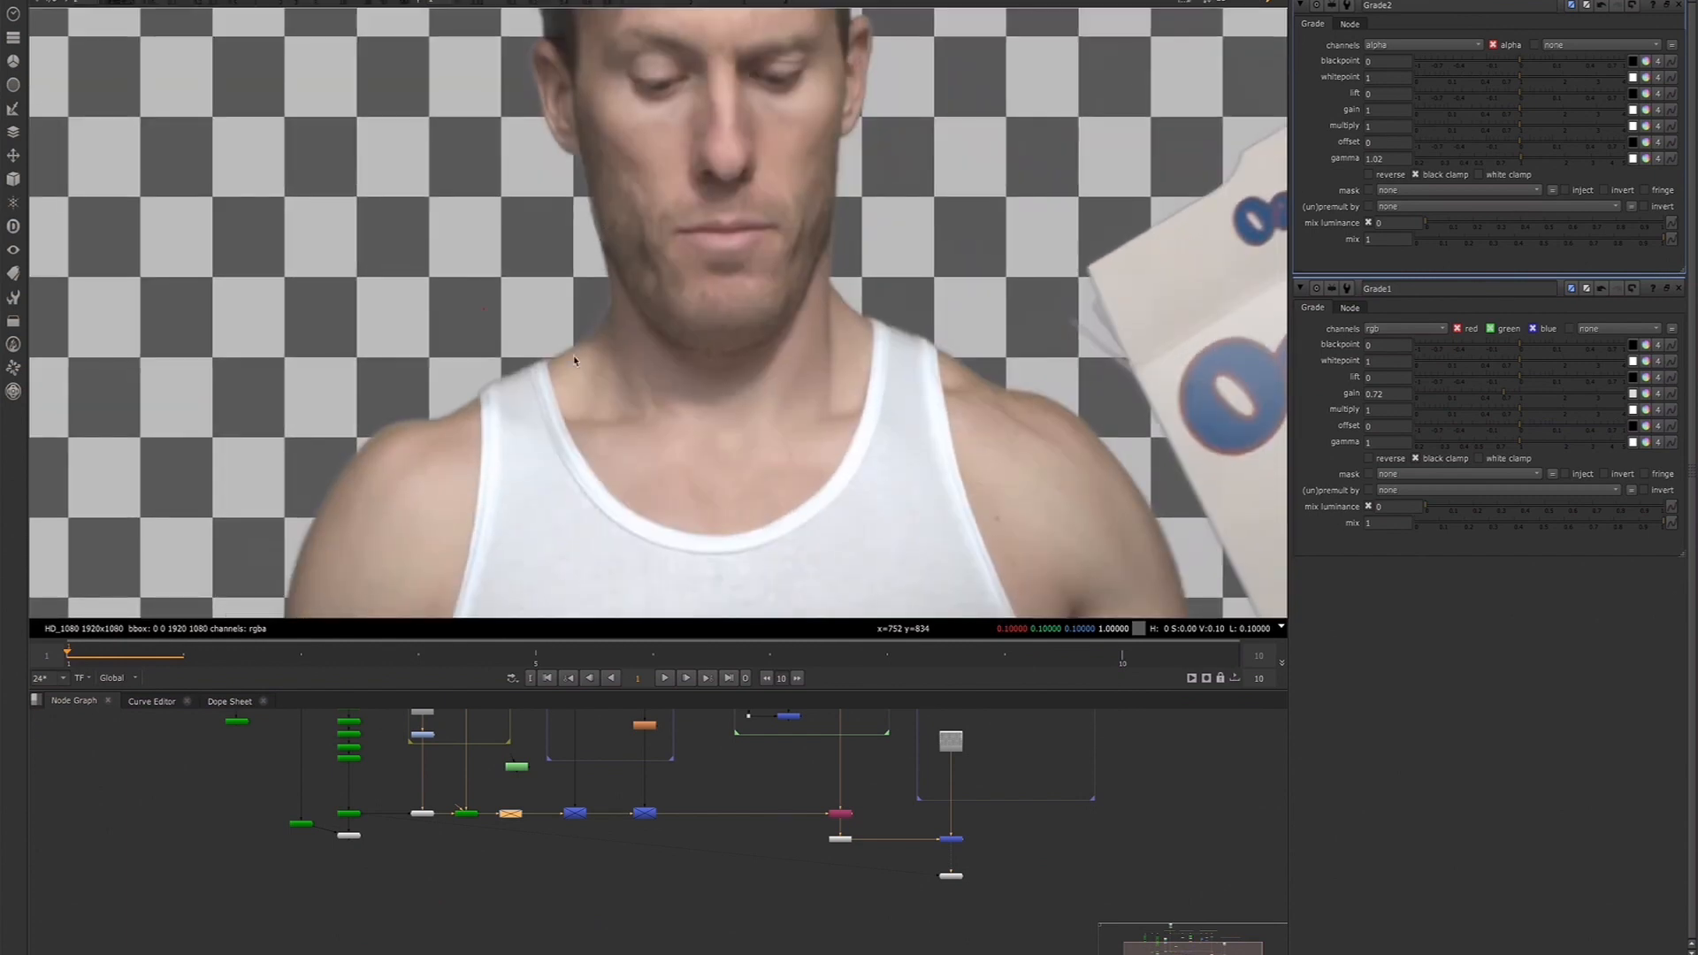
left_click(511, 824)
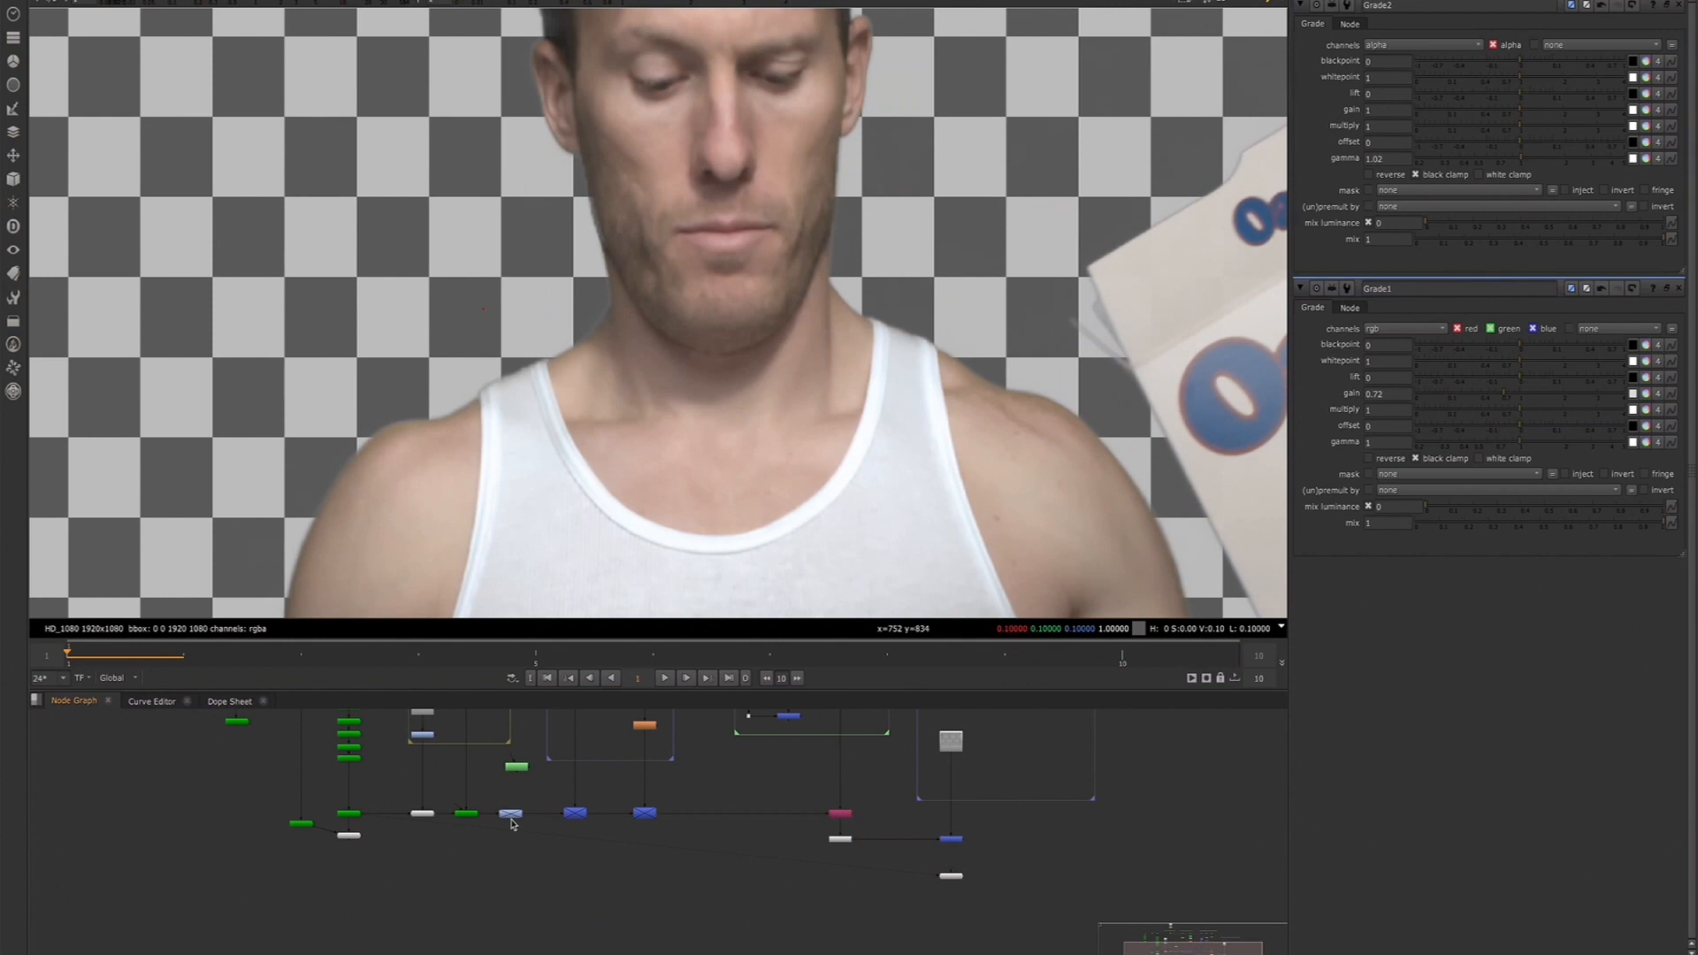
Connect the IBKGizmo's colour input directly to the bottom IBKColour node and move Switch1 up out of the row
scroll(486, 831, "down", 3)
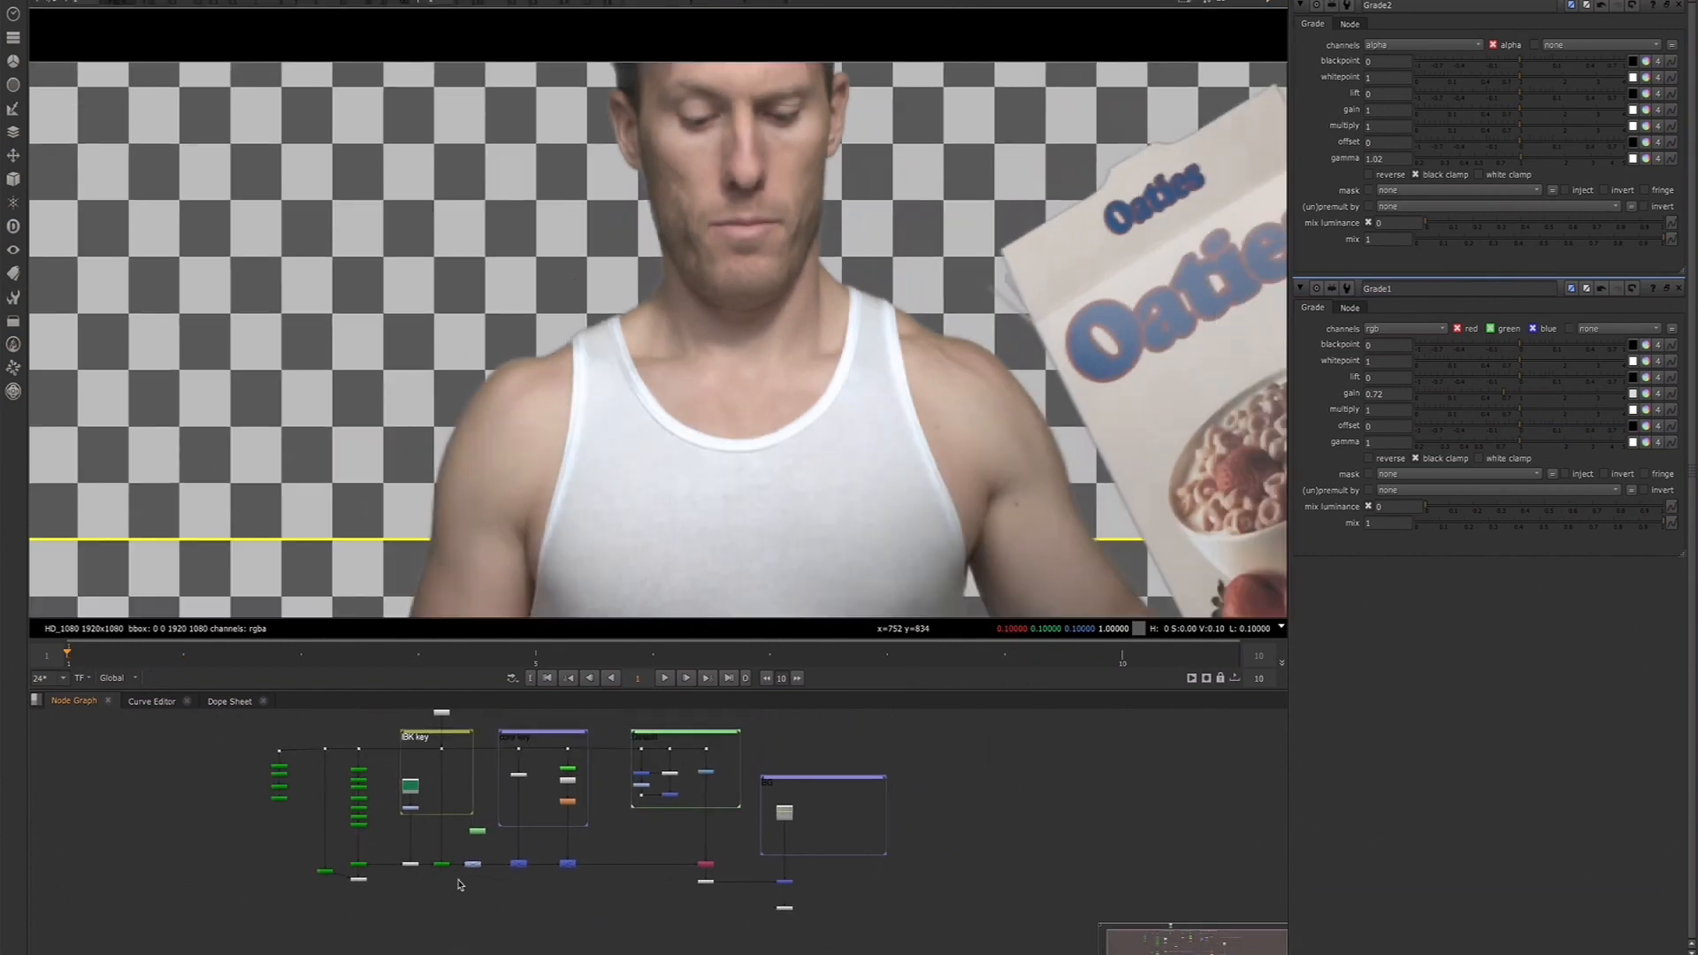
scroll(458, 884, "up", 3)
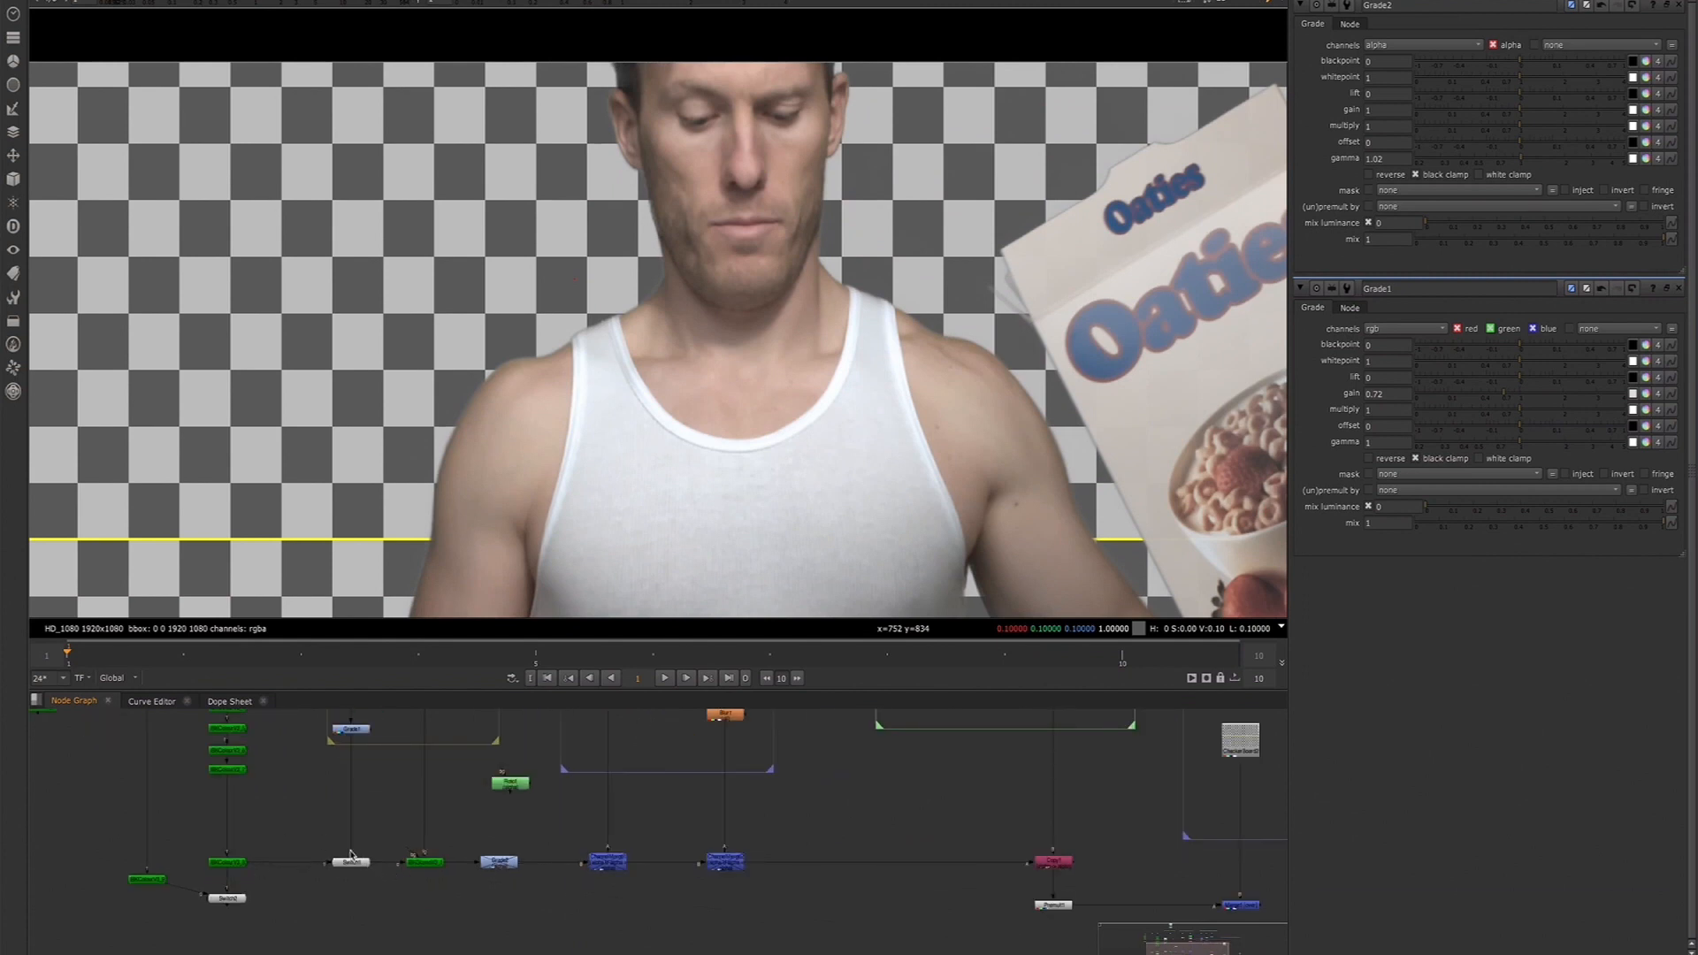
left_click_drag(380, 864, 232, 862)
left_click_drag(358, 863, 355, 813)
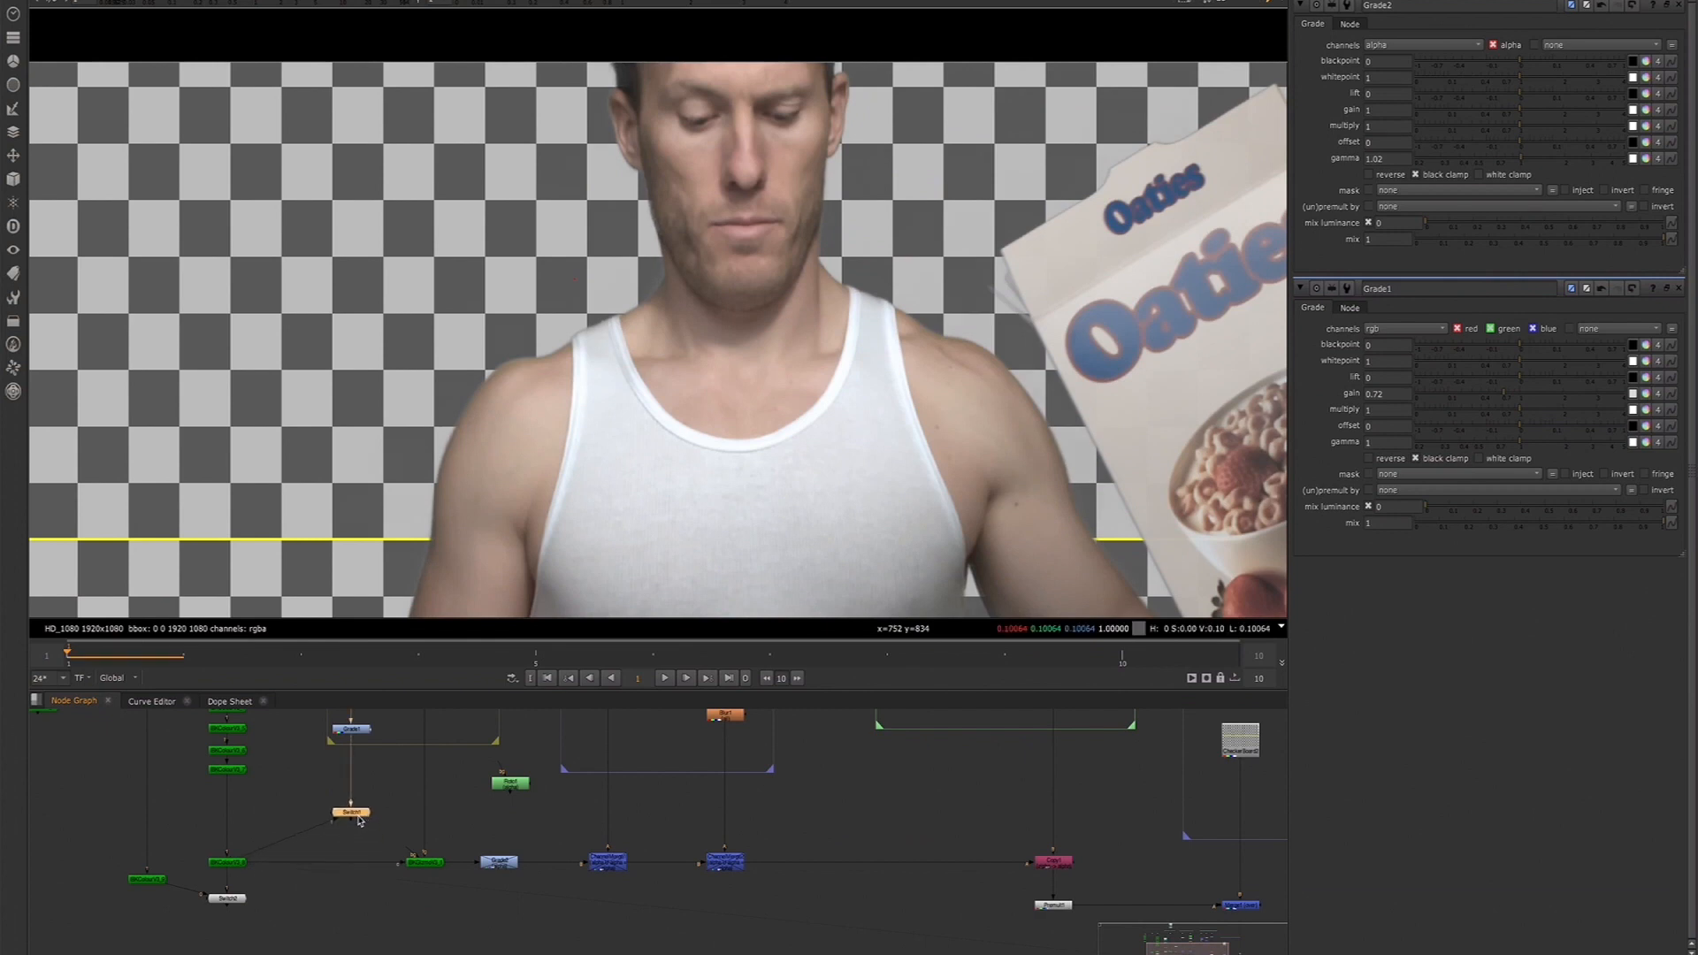
Delete the separate column of four IBKColour nodes beside the main stack
scroll(256, 782, "down", 3)
middle_click_drag(232, 767, 272, 807)
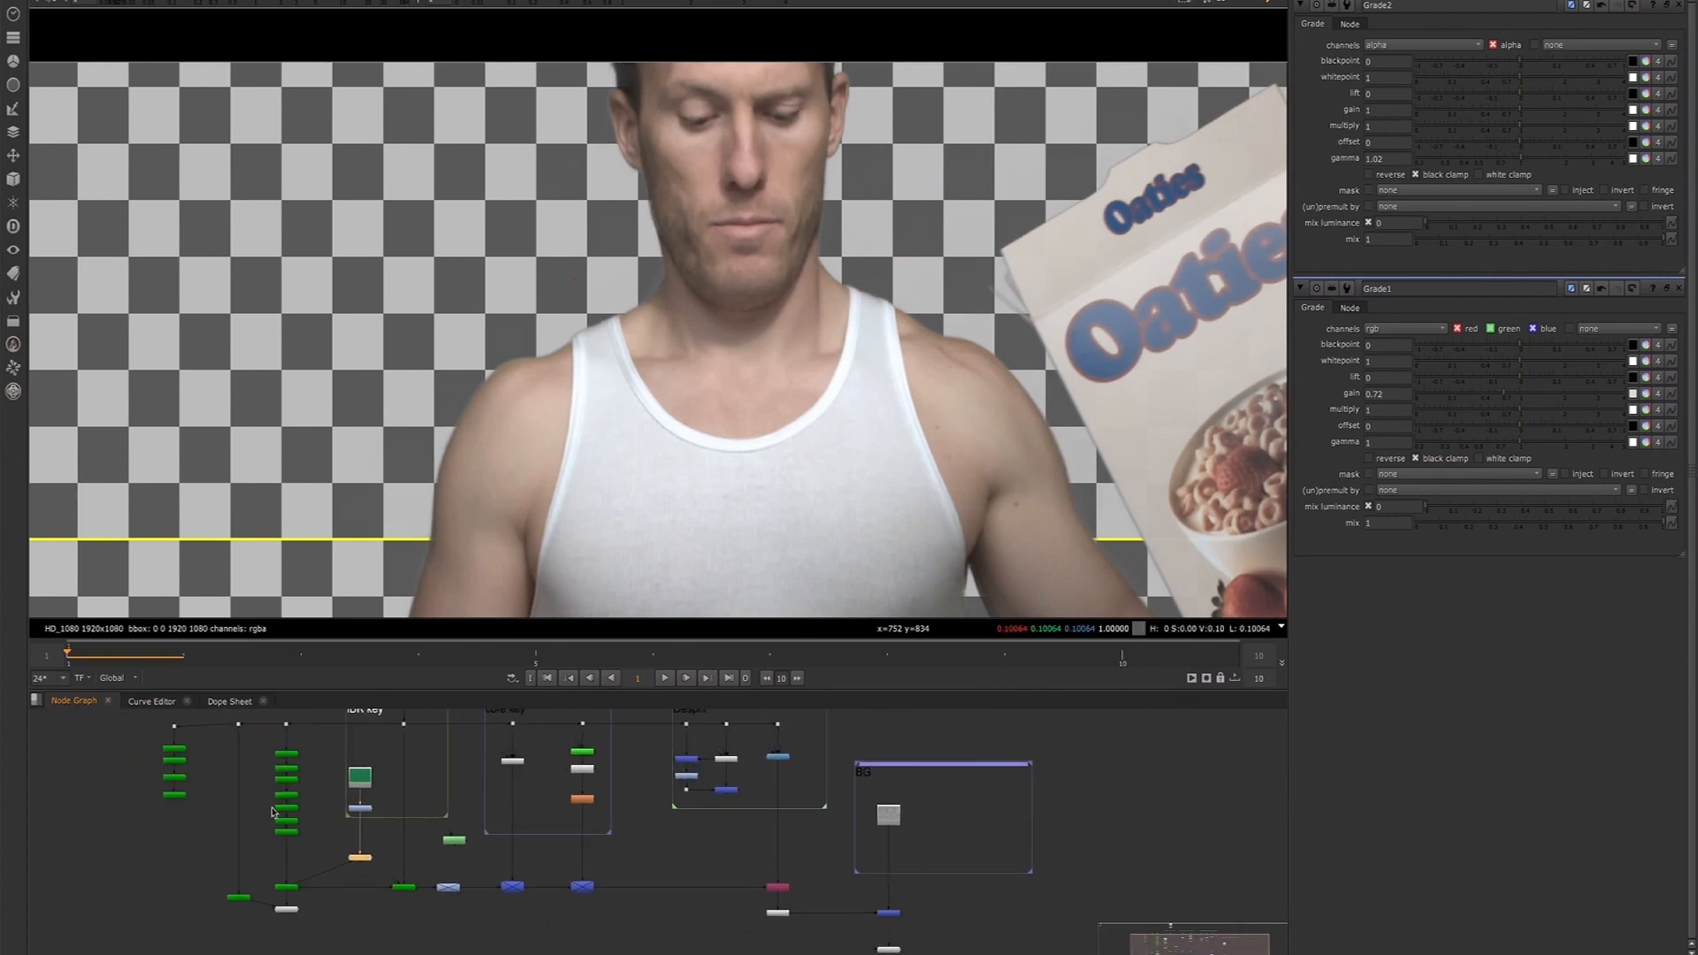
left_click_drag(235, 835, 152, 718)
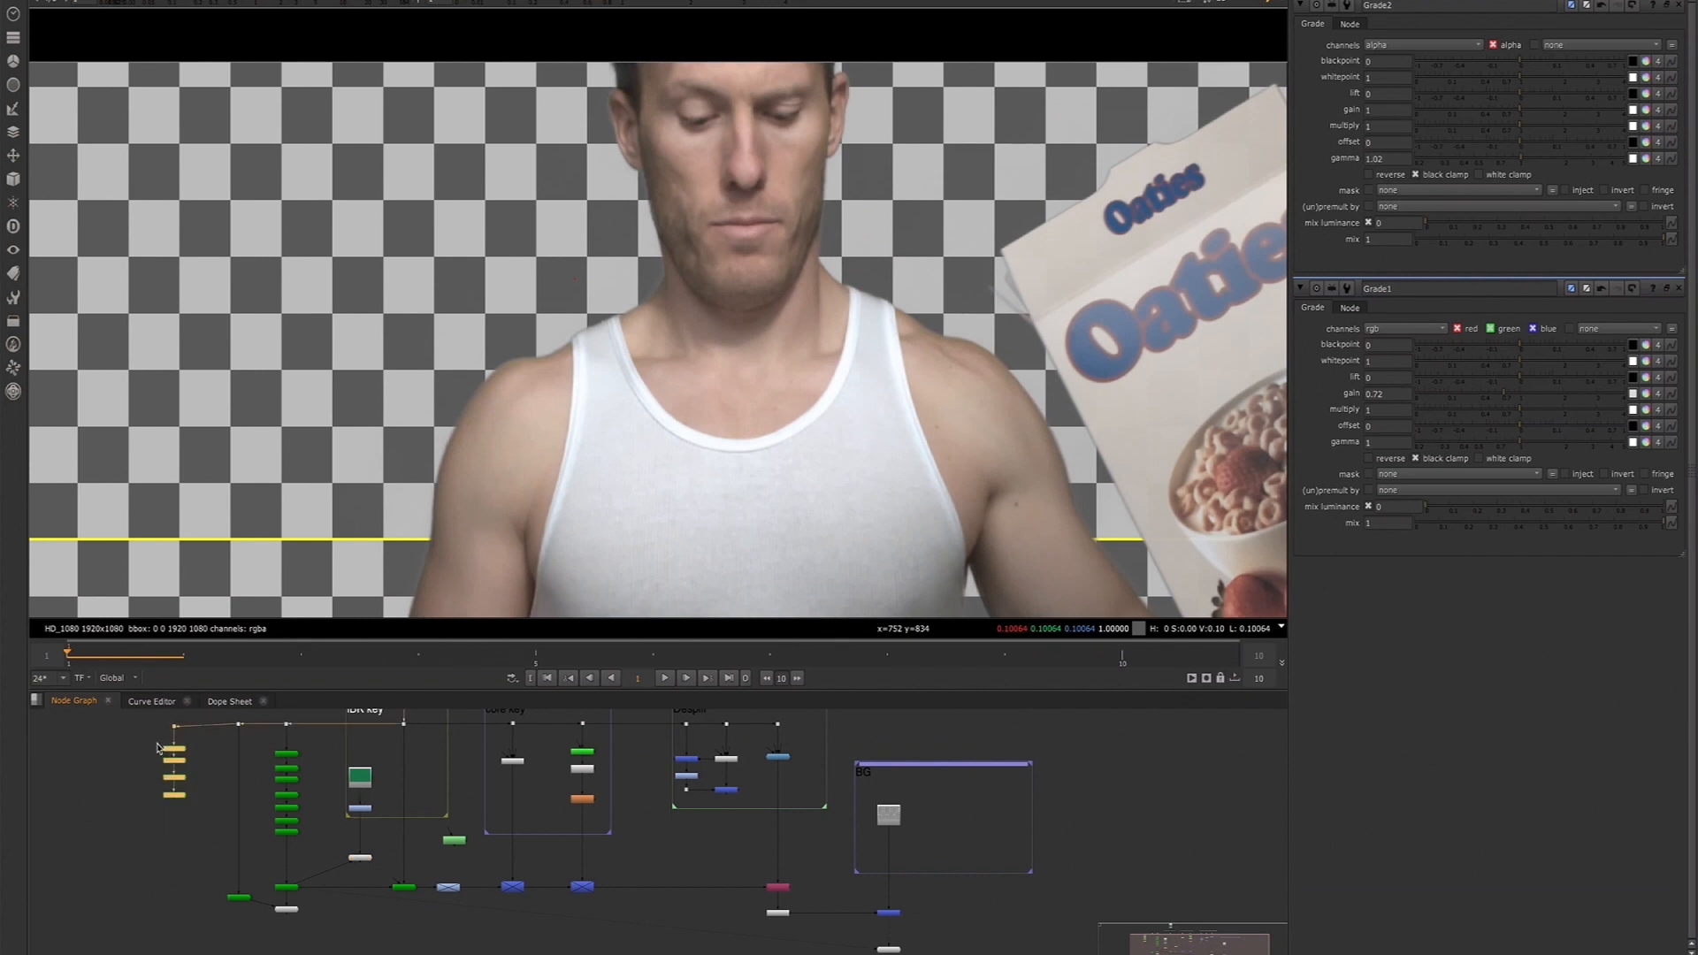
key("Delete")
middle_click_drag(373, 879, 323, 881)
middle_click_drag(331, 811, 318, 844)
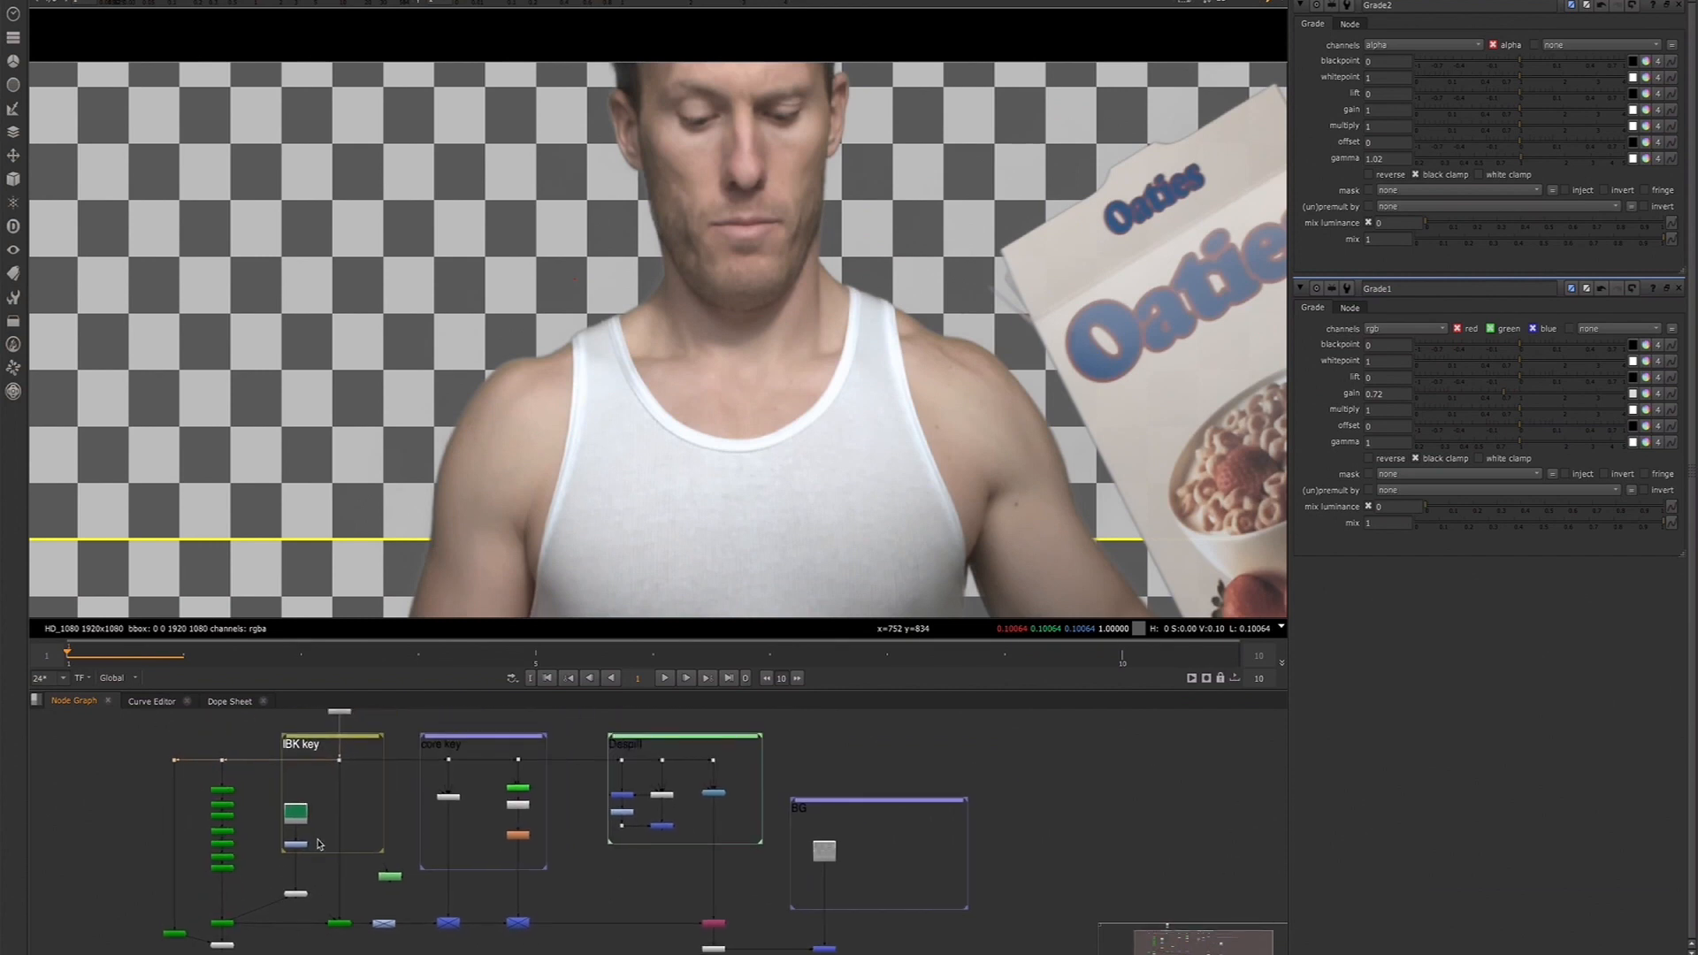
Rename the IBK key backdrop's label to "edge matte"
double_click(310, 736)
left_click_drag(1396, 48, 1287, 39)
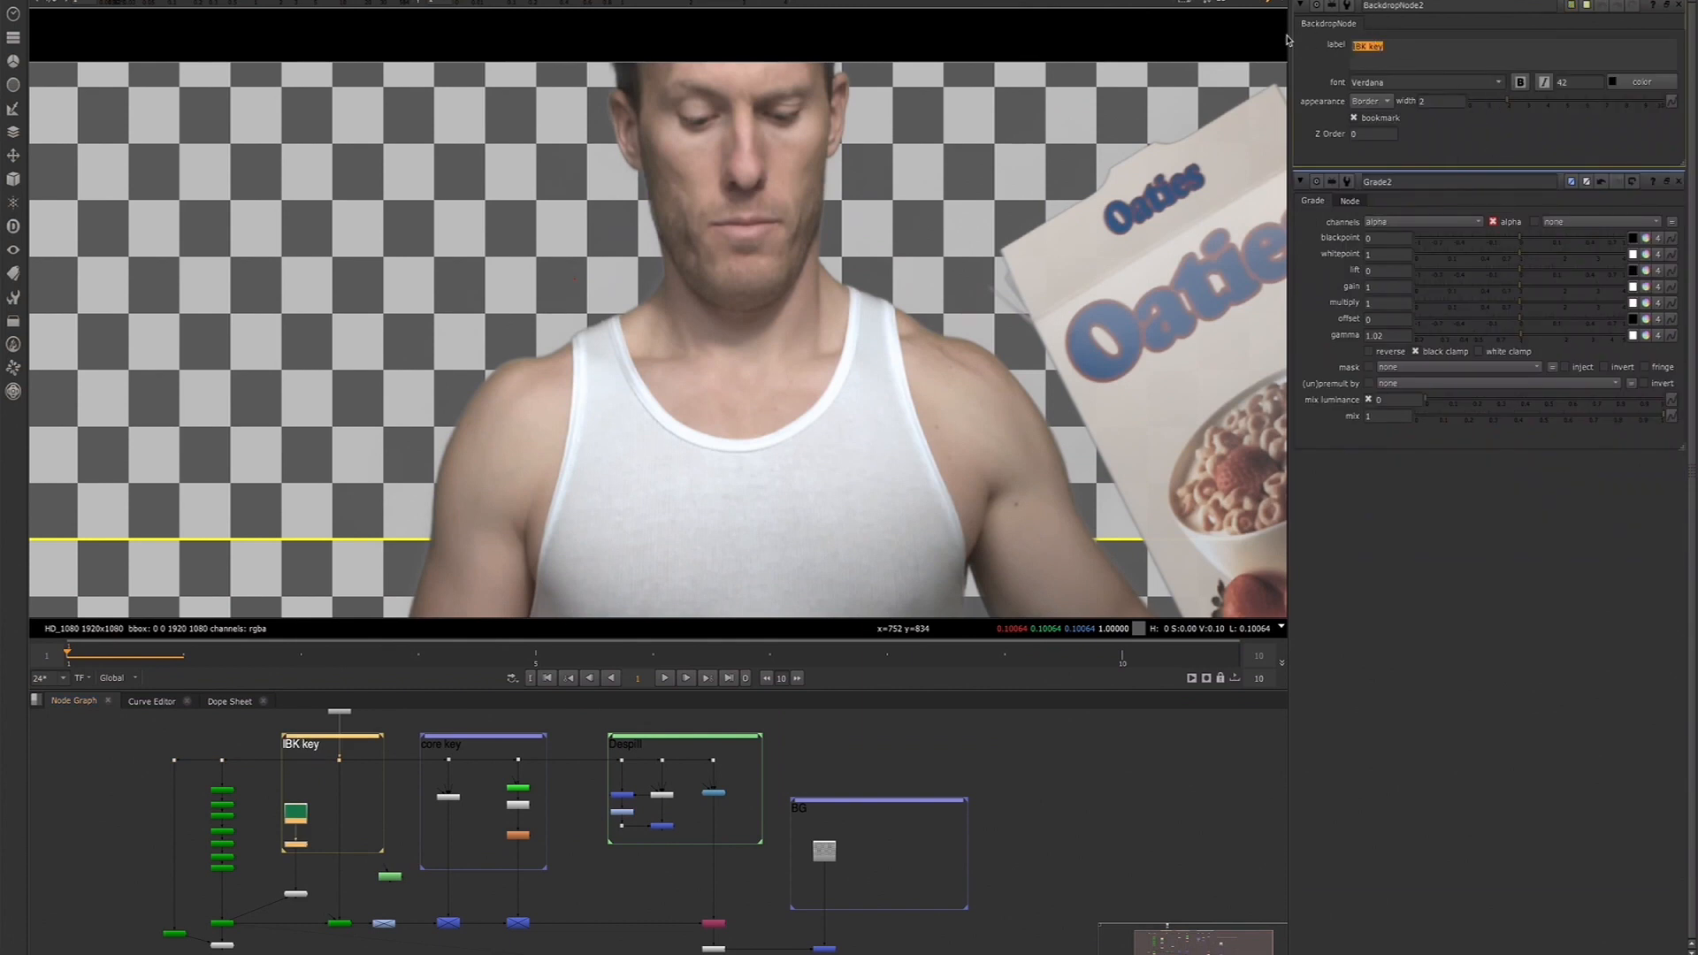
type("edge")
type(" mma")
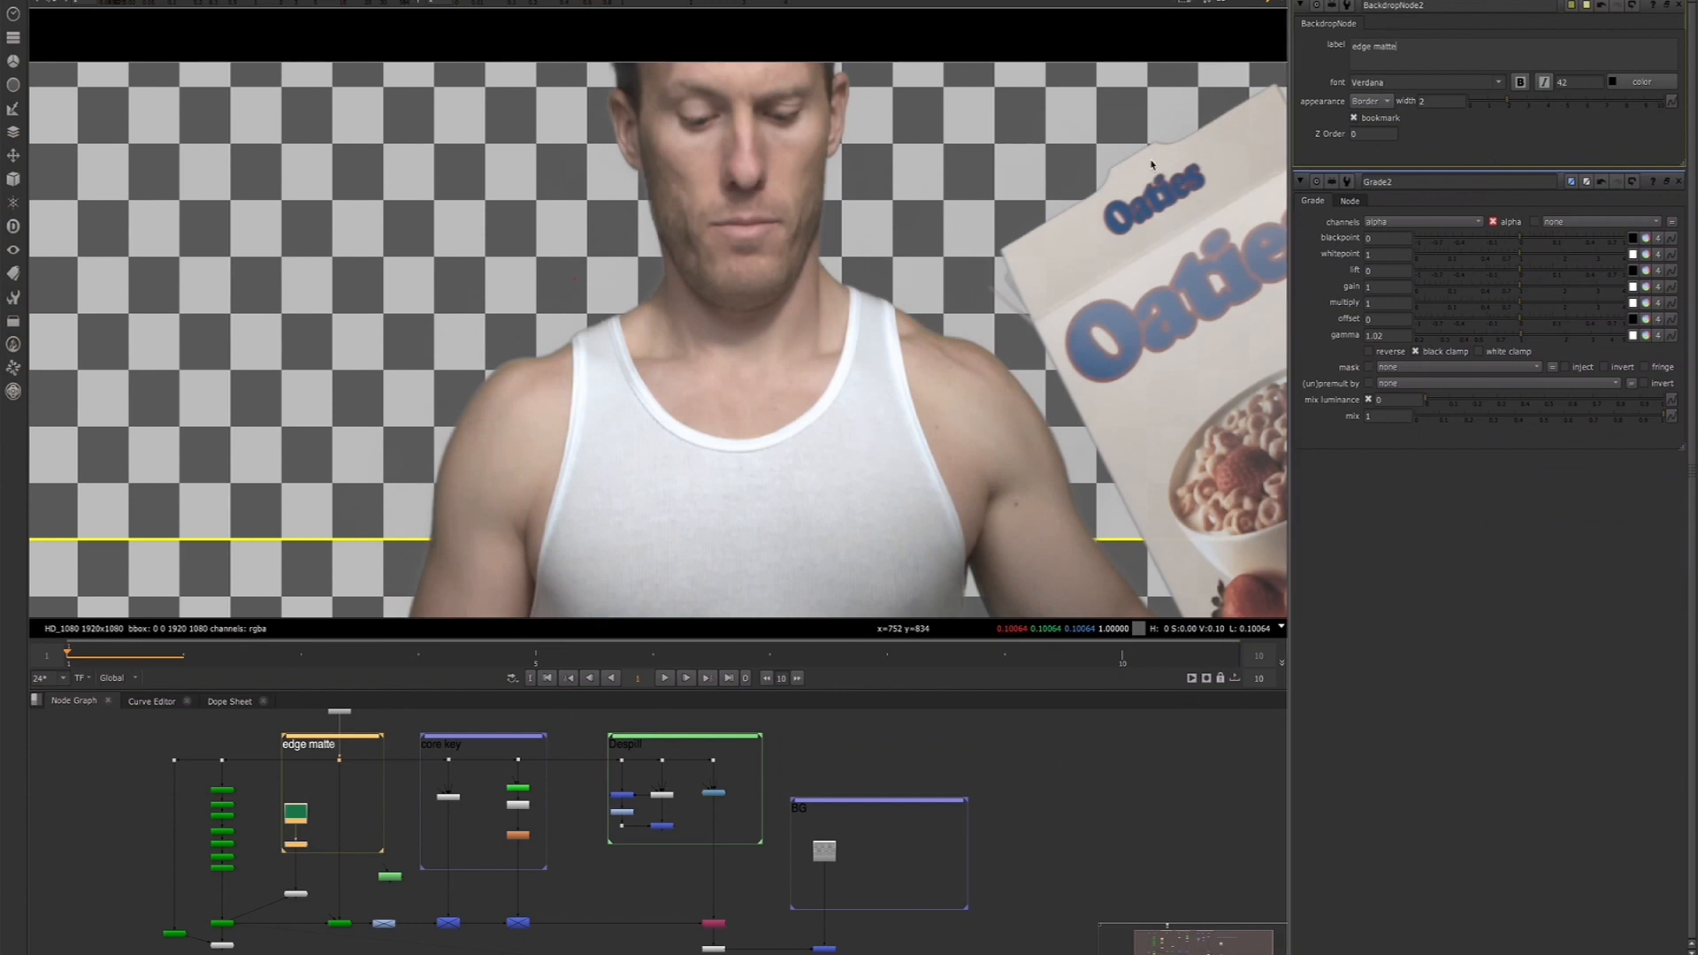
left_click(386, 772)
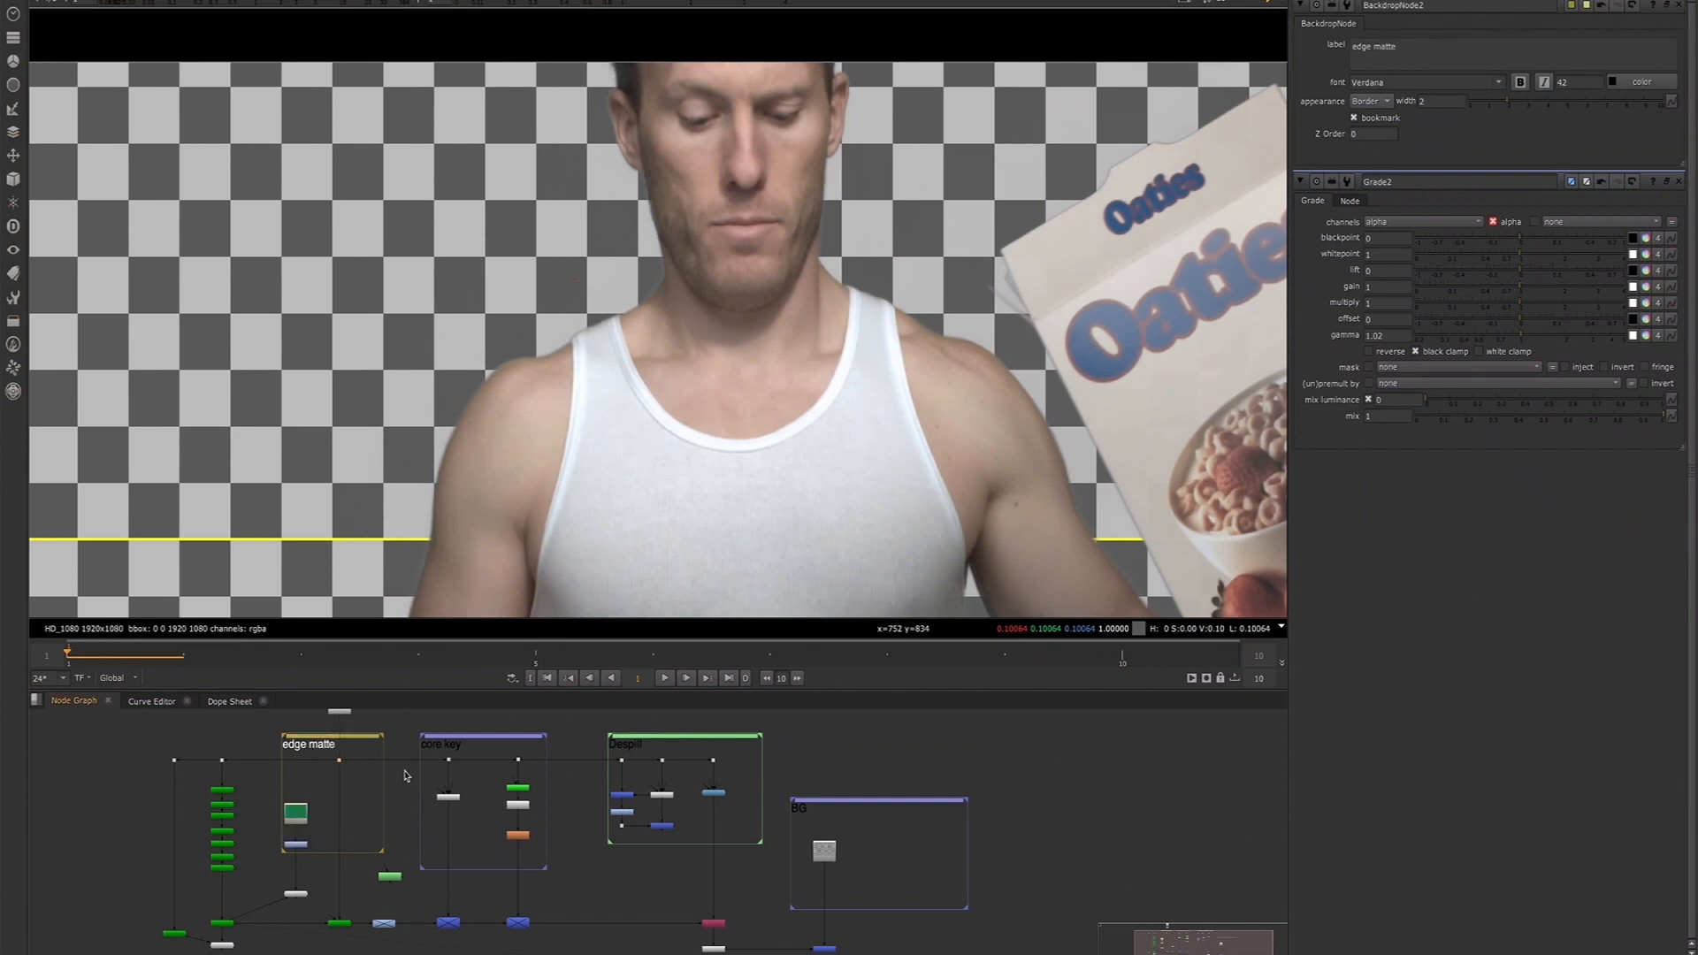
View the IBKGizmo's output as an alpha matte covering the whole frame
scroll(441, 752, "up", 3)
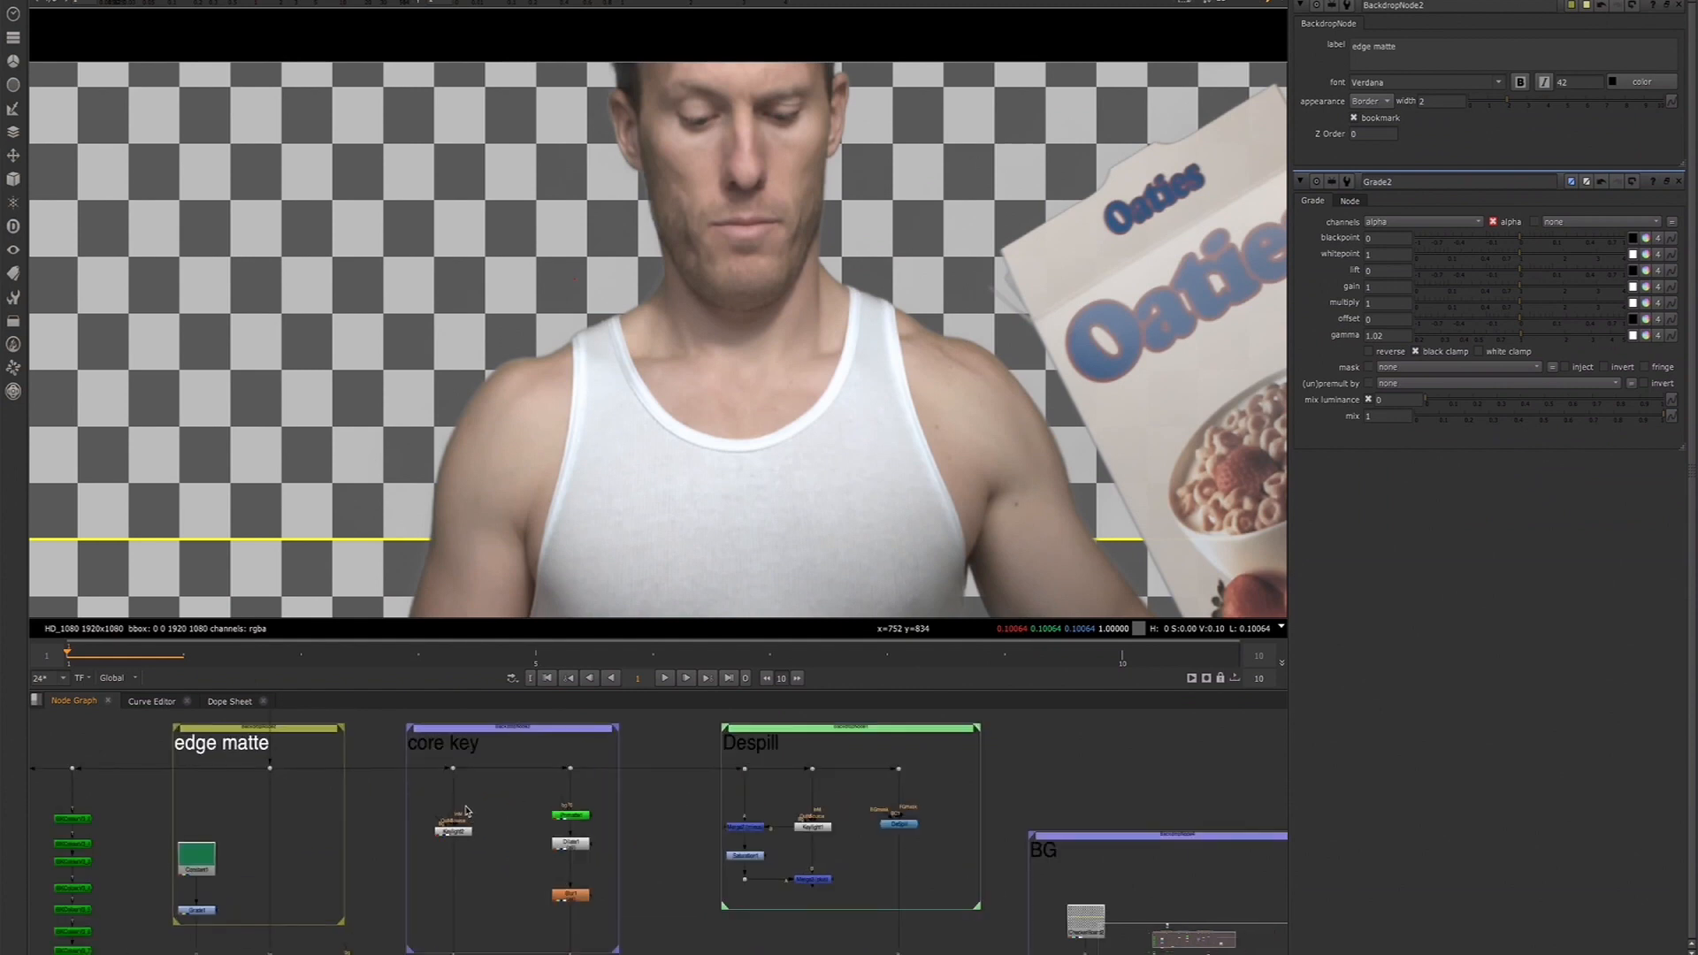
middle_click_drag(312, 793, 367, 657)
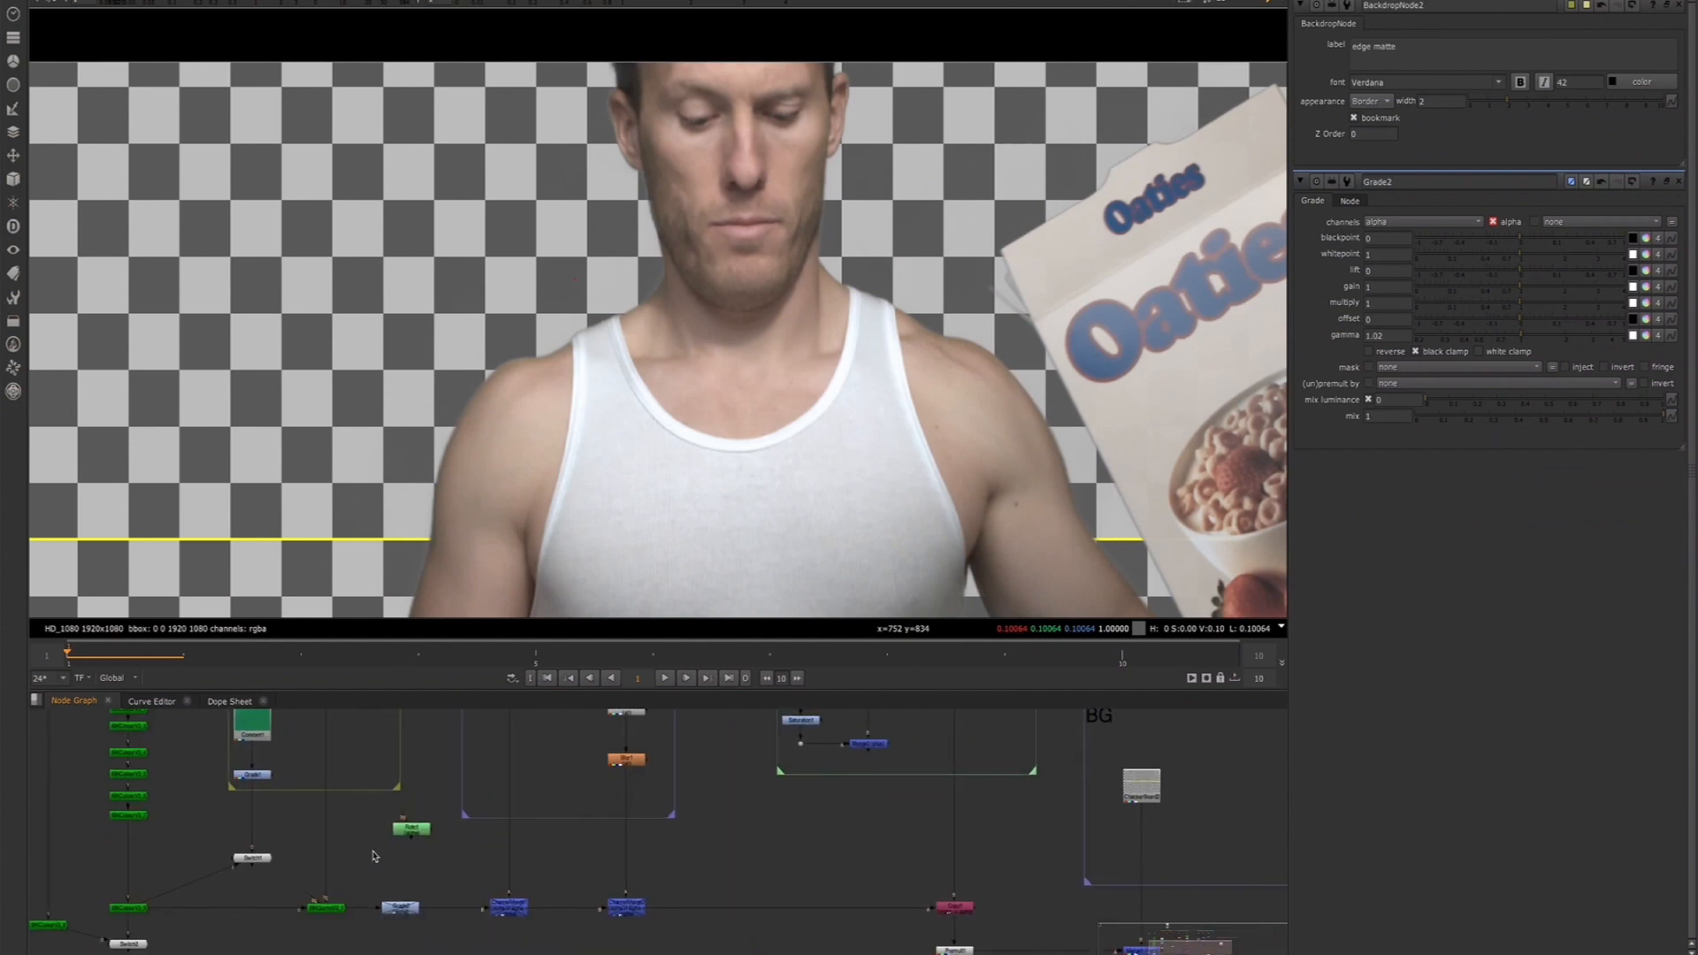
left_click(330, 911)
key("1")
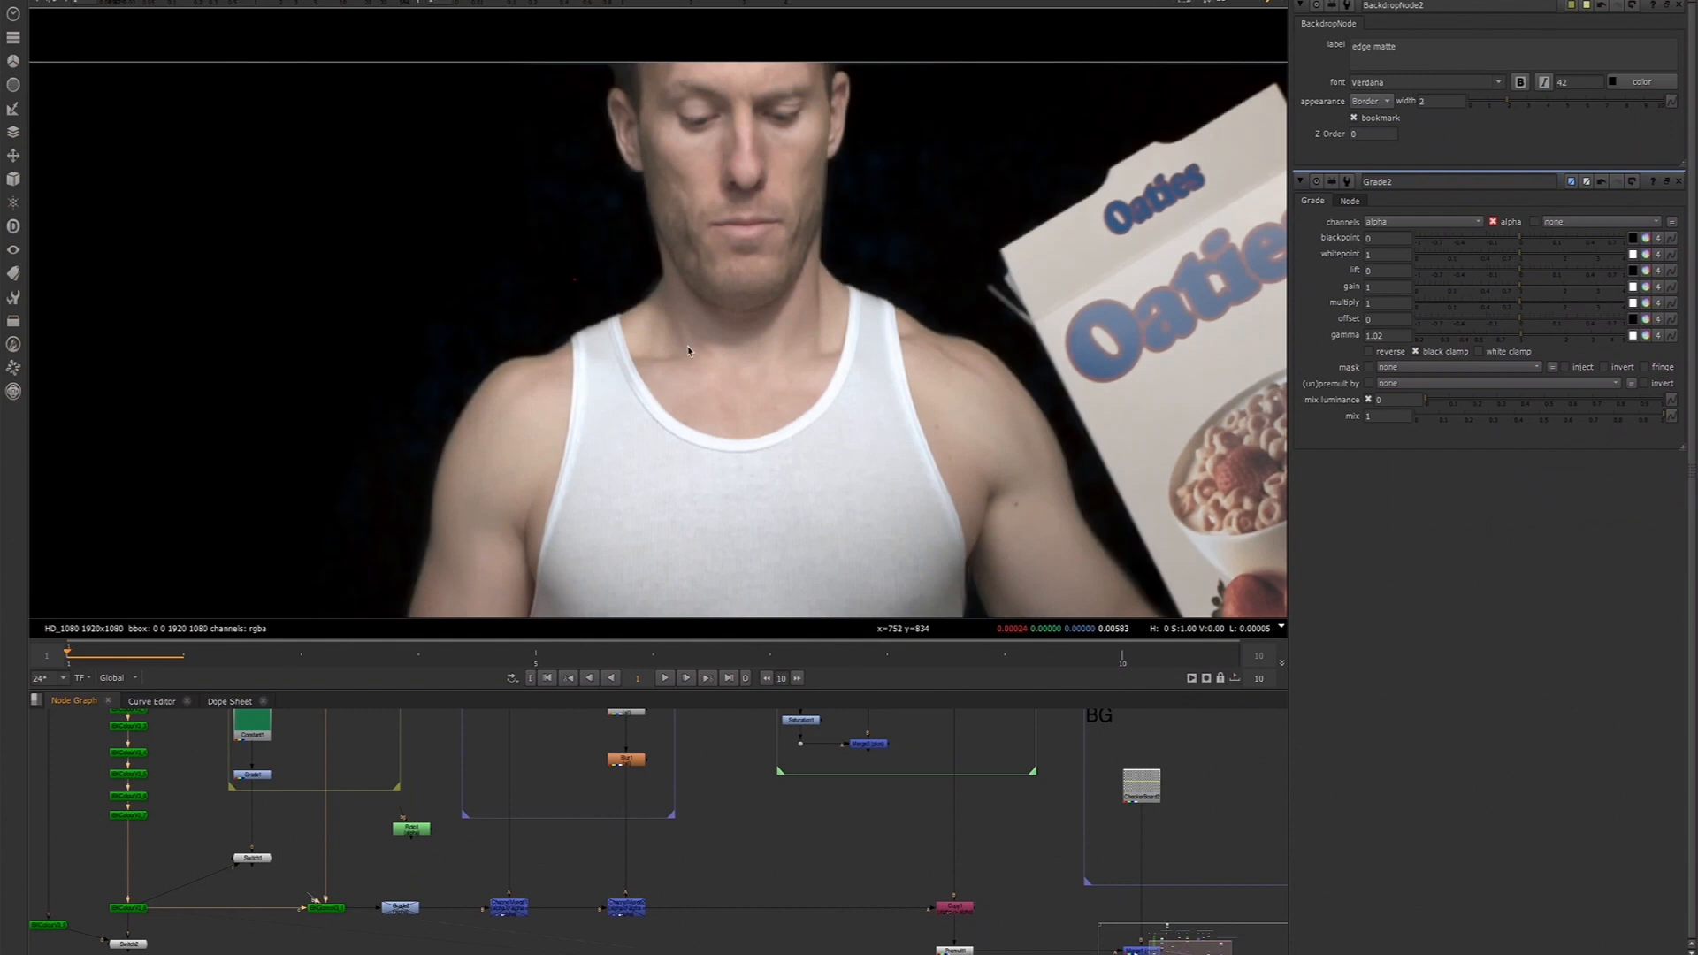
key("a")
scroll(721, 336, "down", 7)
middle_click_drag(734, 436, 724, 390)
scroll(730, 366, "up", 3)
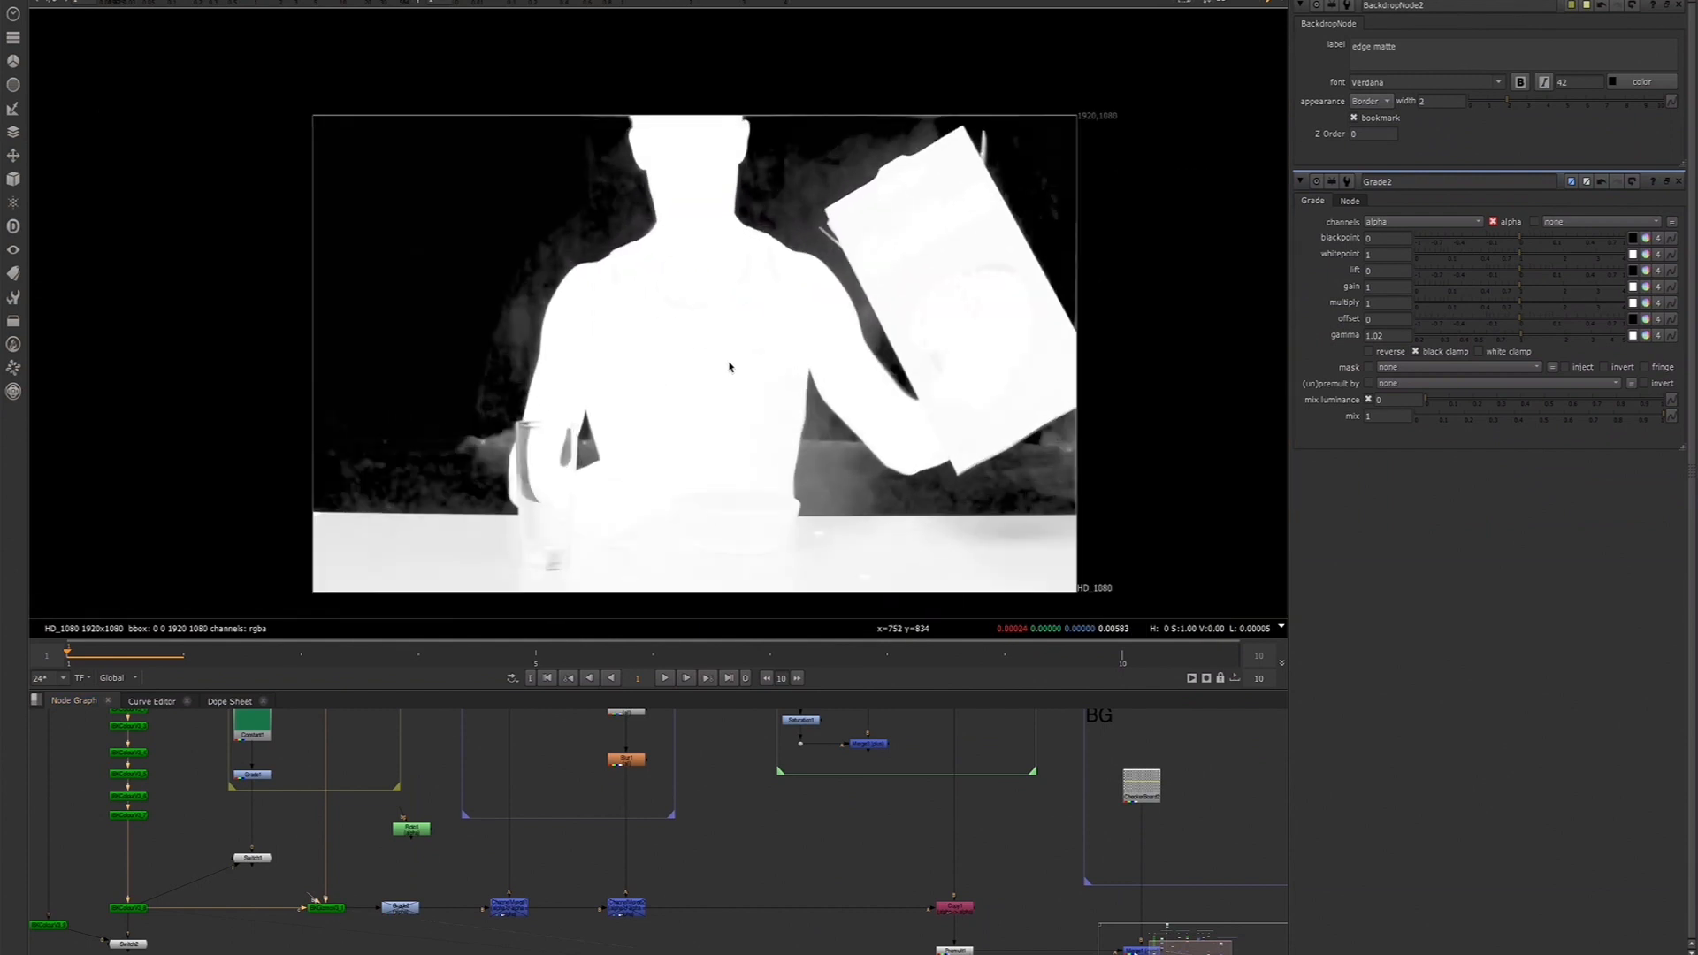
Lower the viewer gamma to examine the grey areas in the edge matte, and restore it to compare
left_click_drag(566, 4, 456, 3)
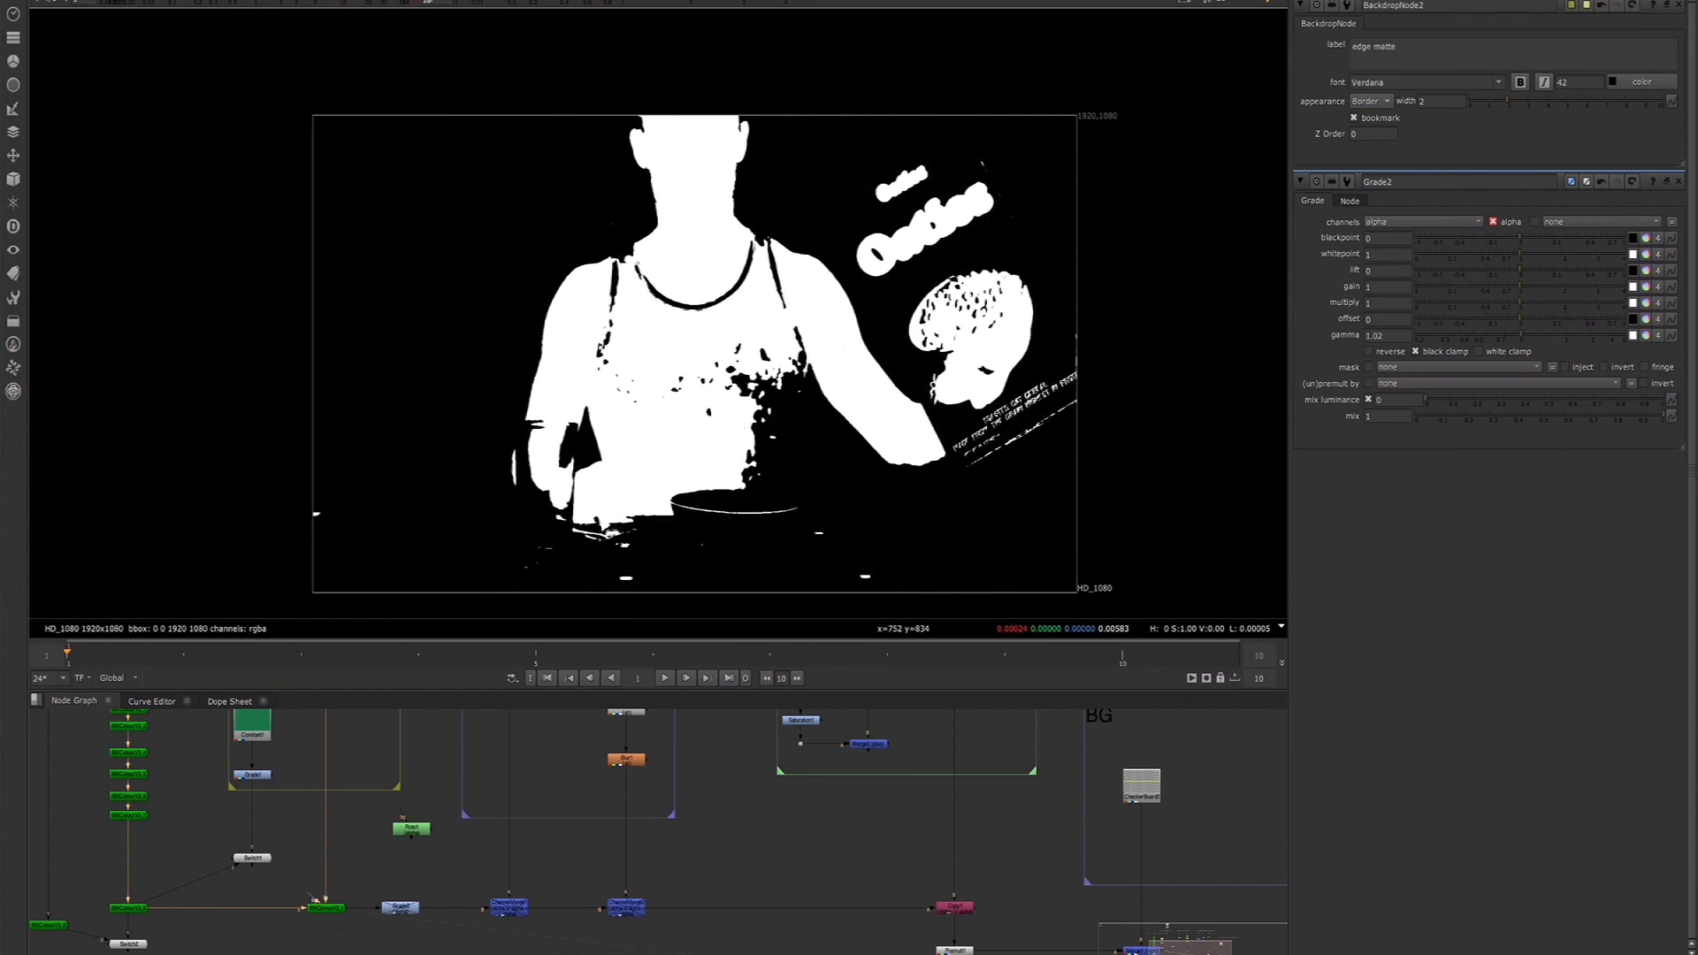
left_click_drag(456, 2, 528, 1)
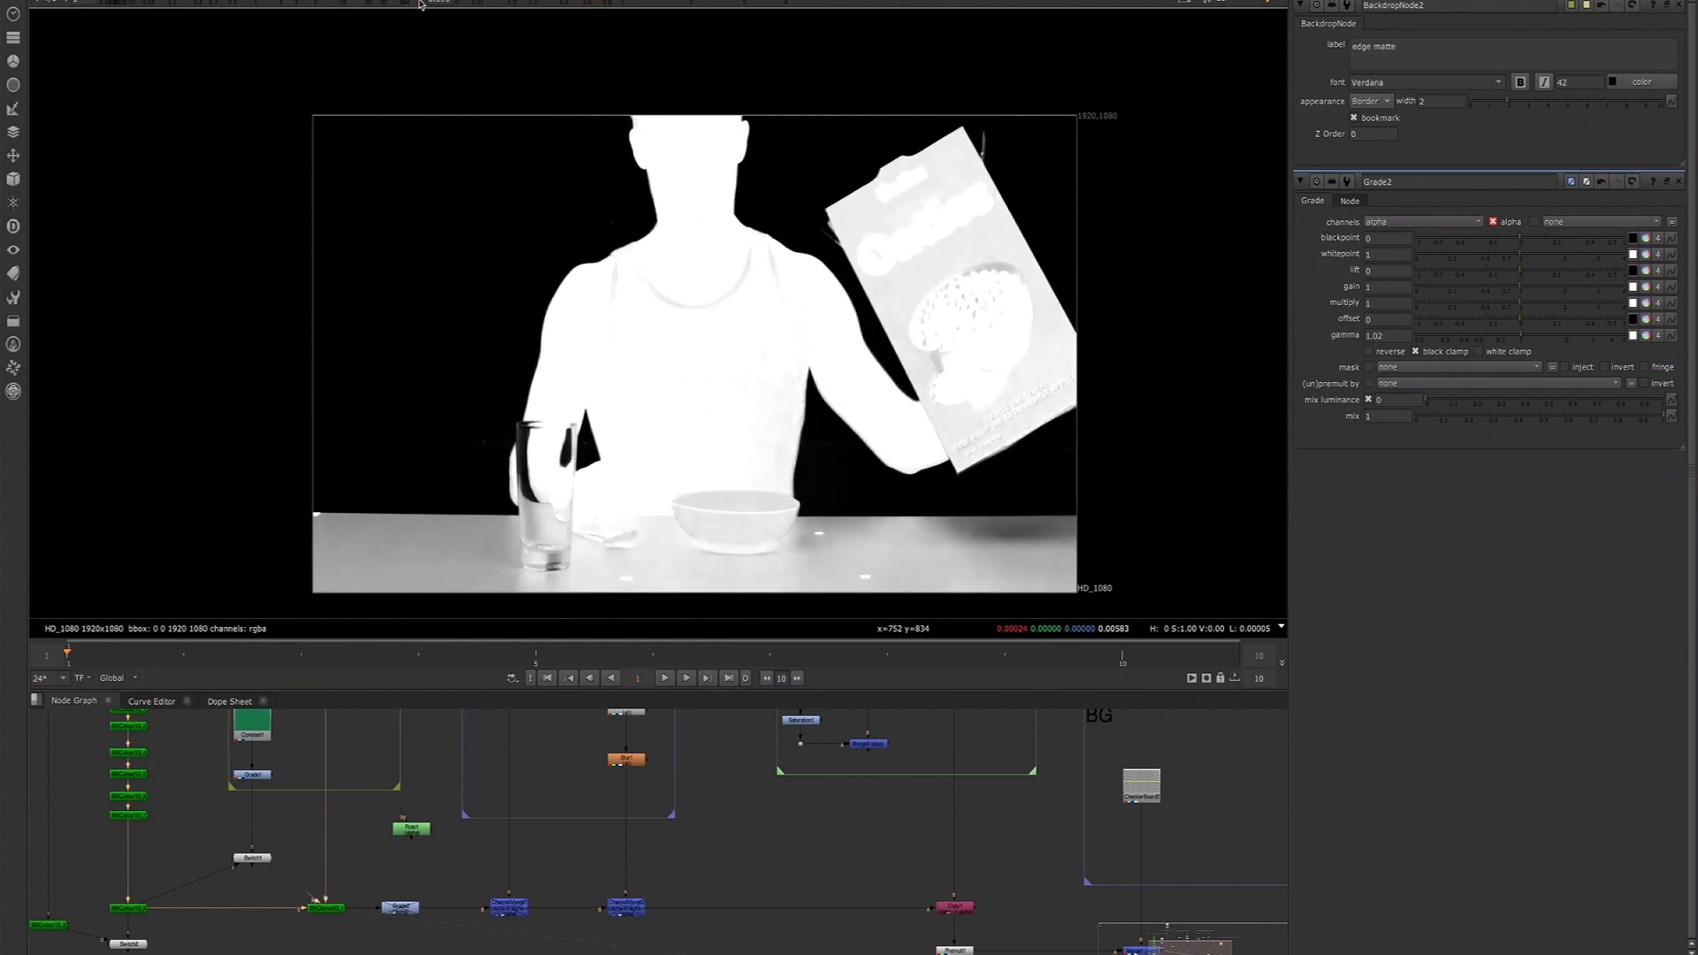
scroll(887, 530, "up", 1)
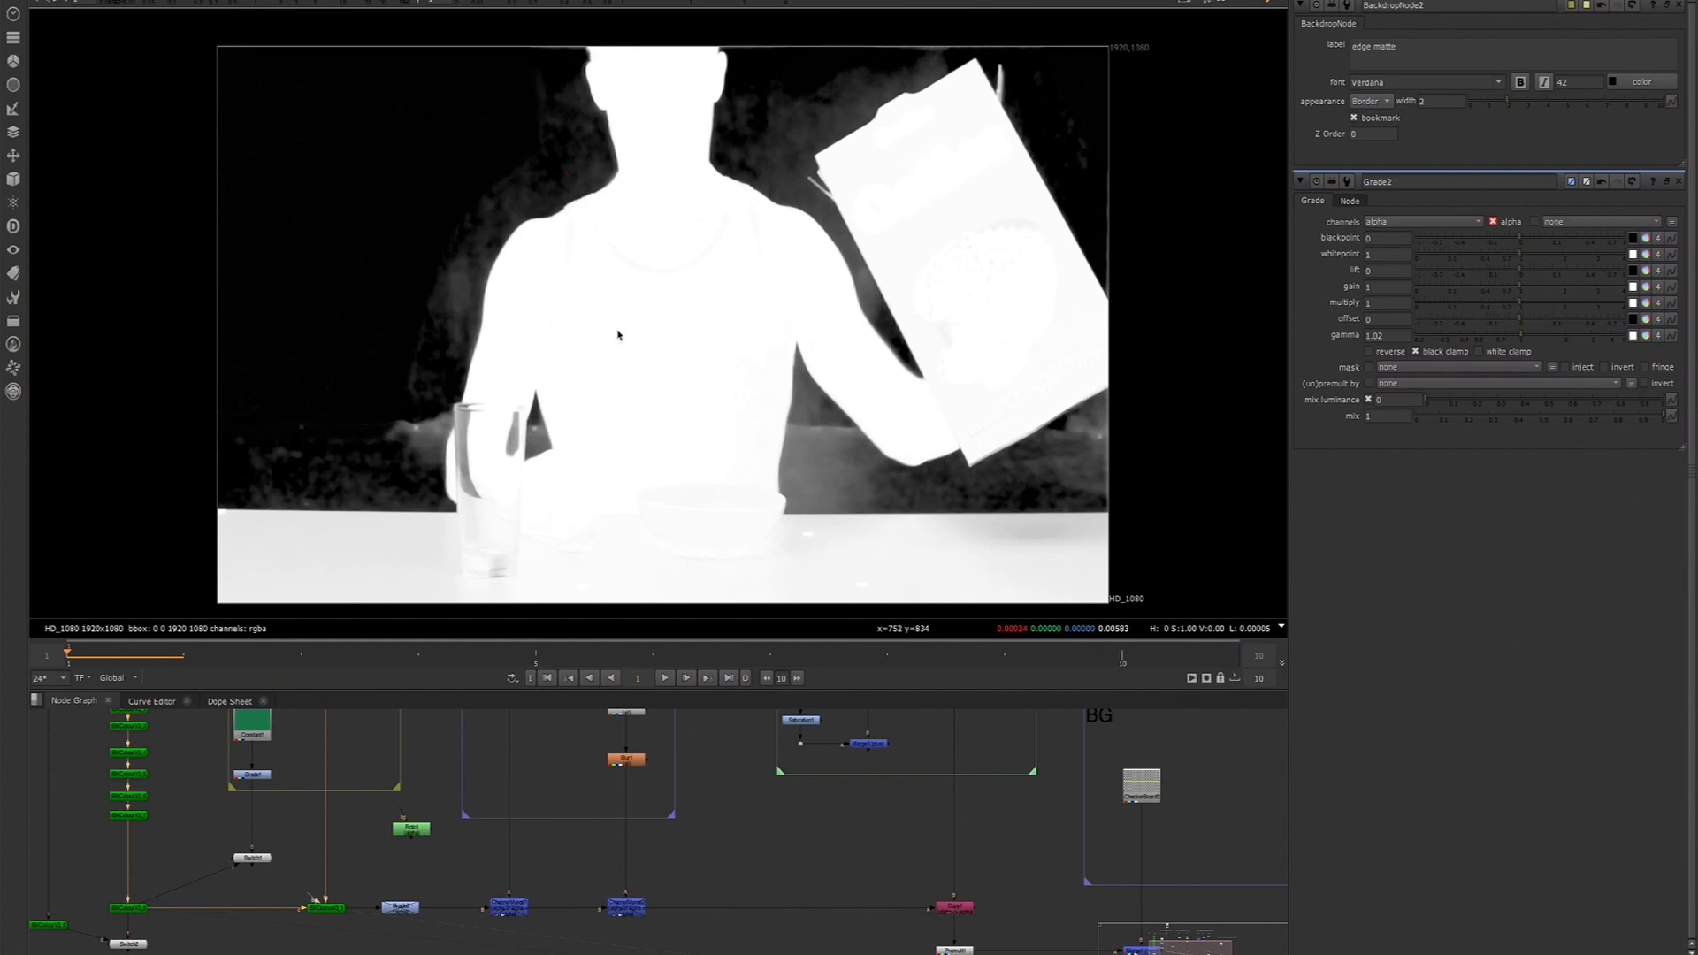
scroll(670, 262, "down", 1)
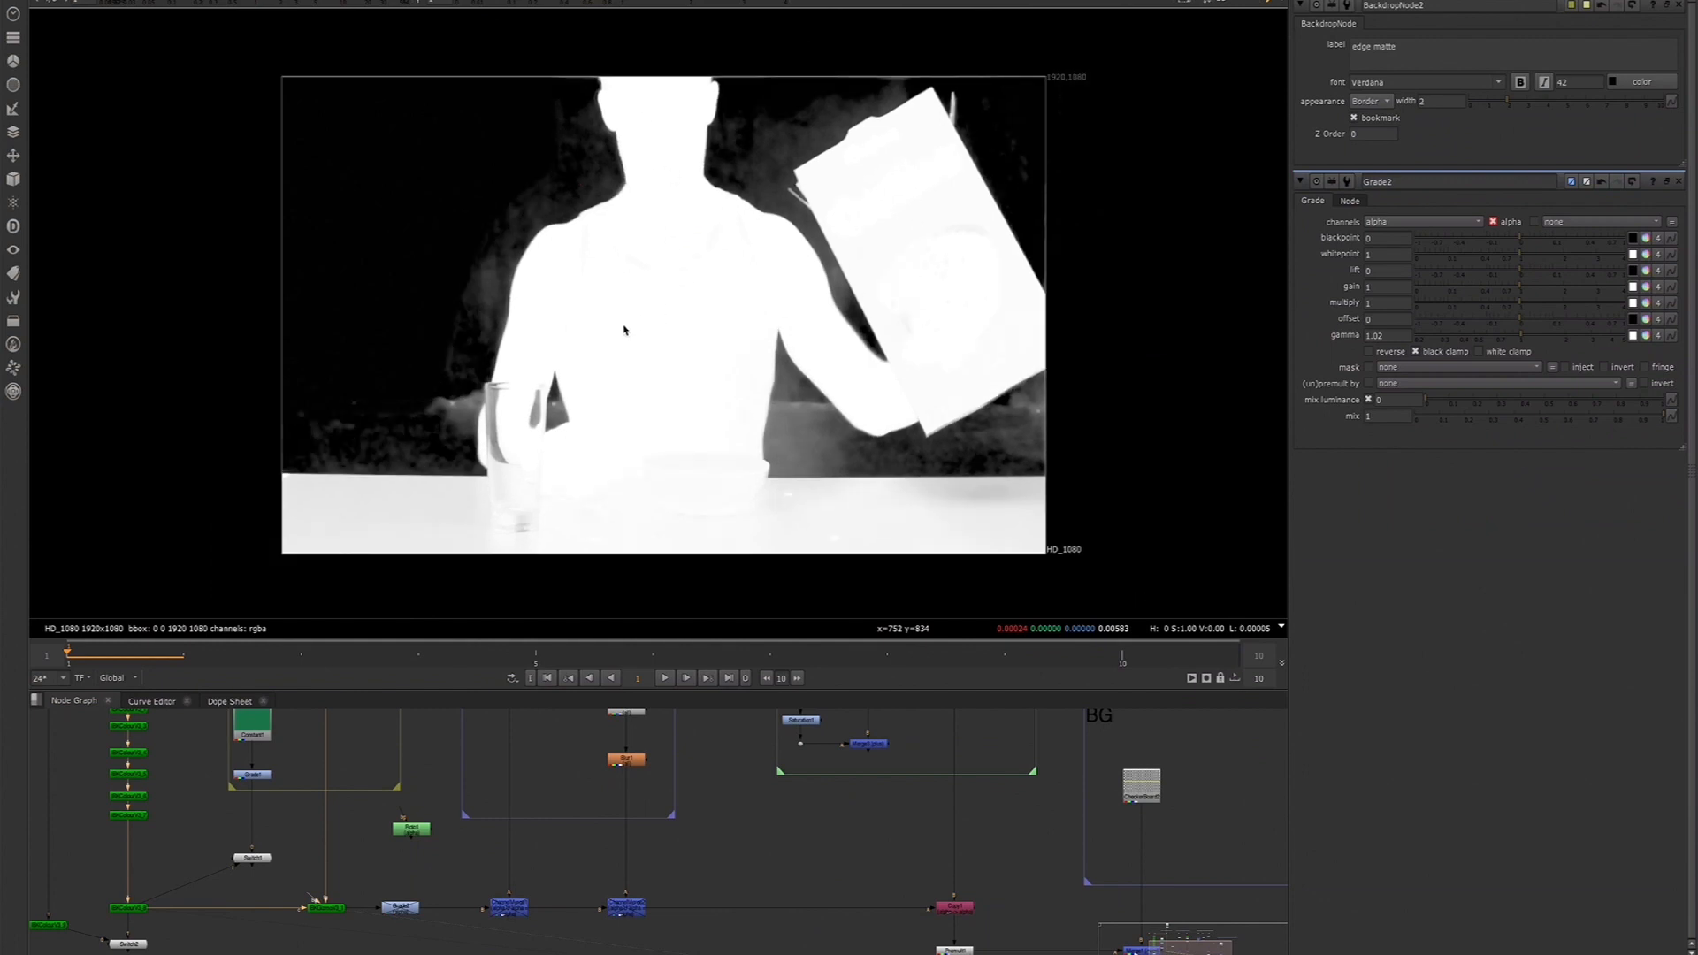
scroll(676, 256, "up", 2)
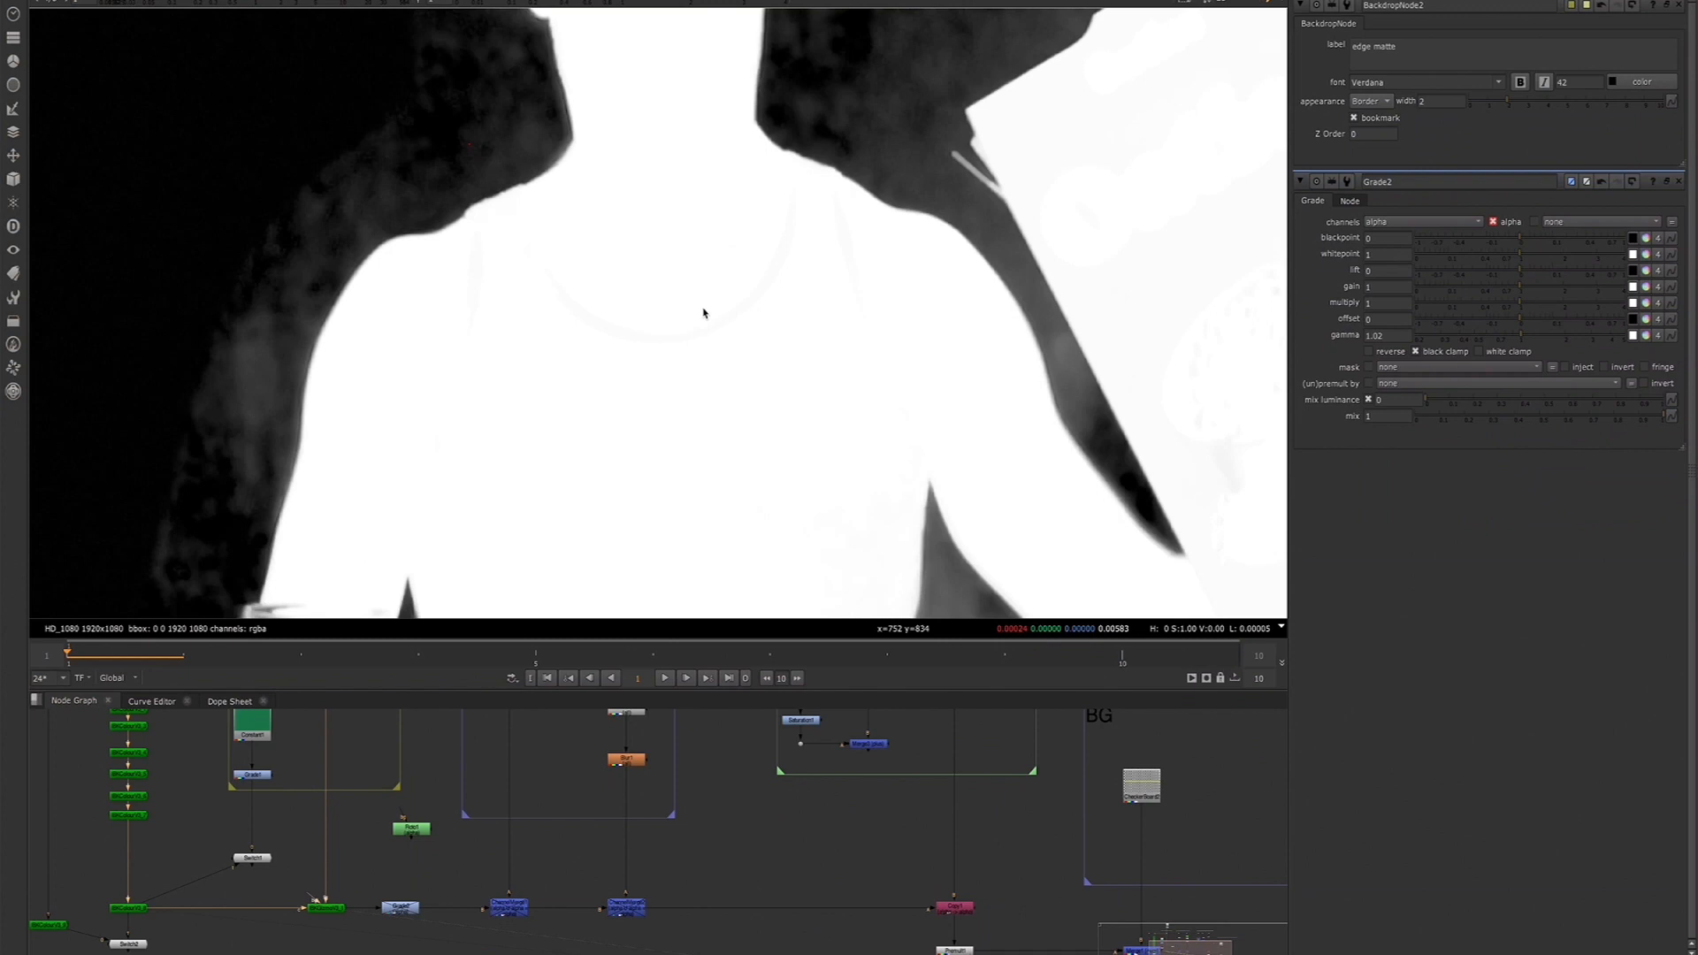
left_click_drag(545, 2, 478, 4)
scroll(889, 428, "down", 3)
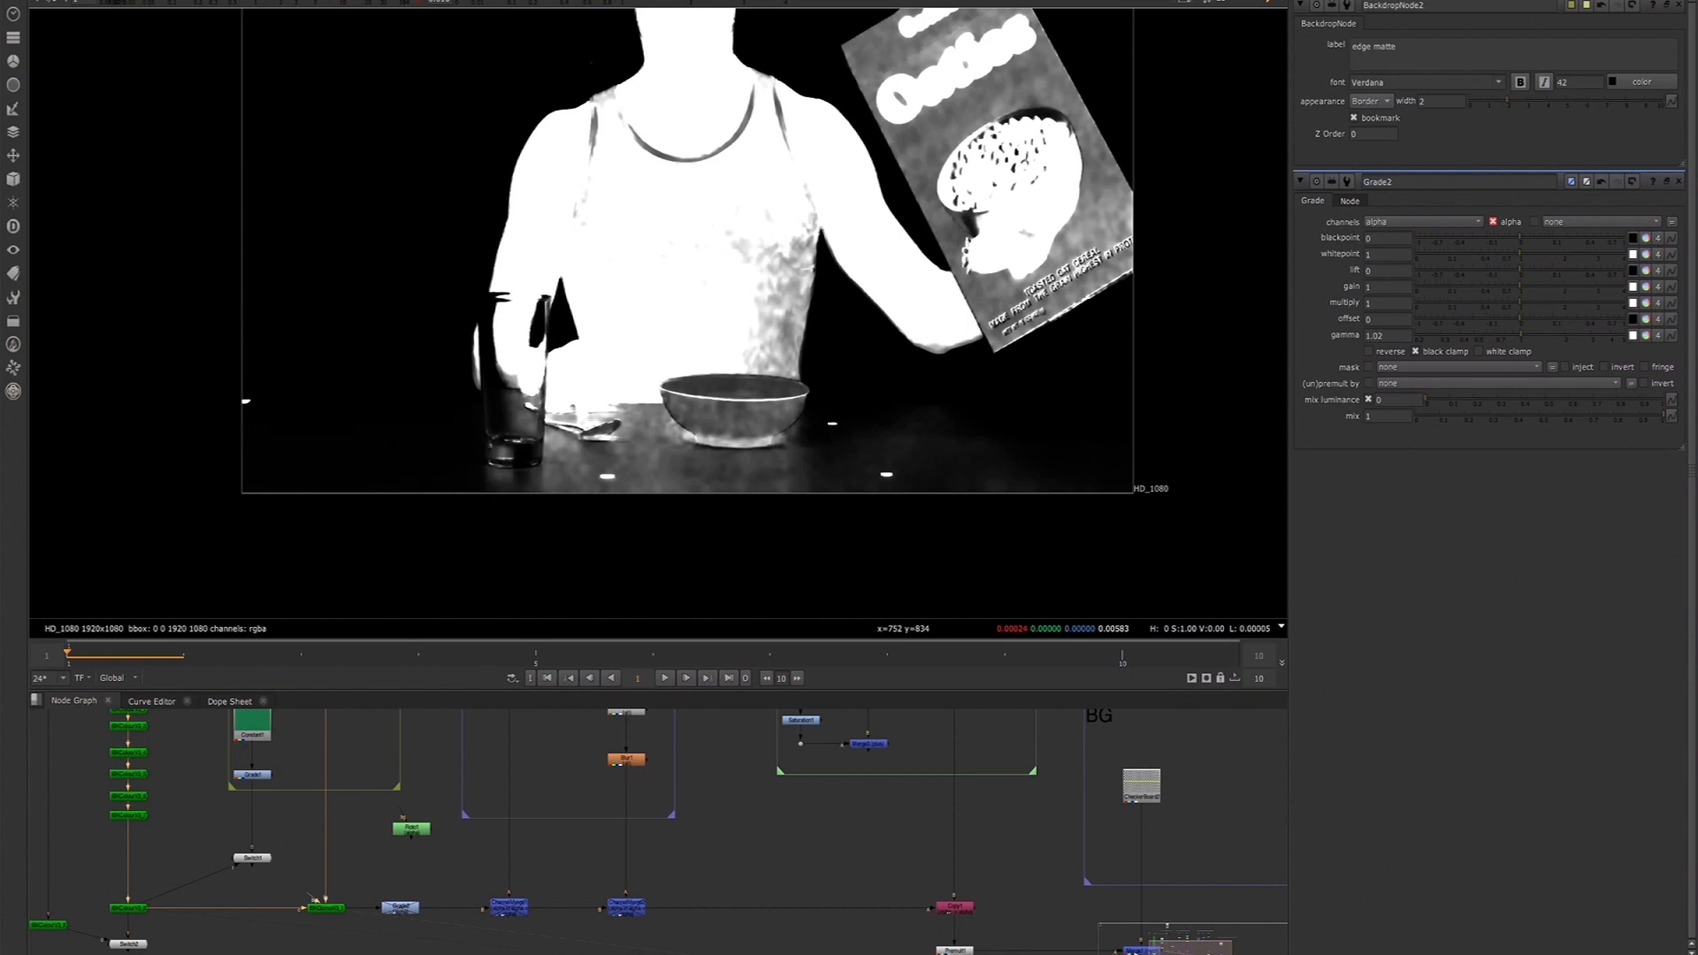
left_click(421, 4)
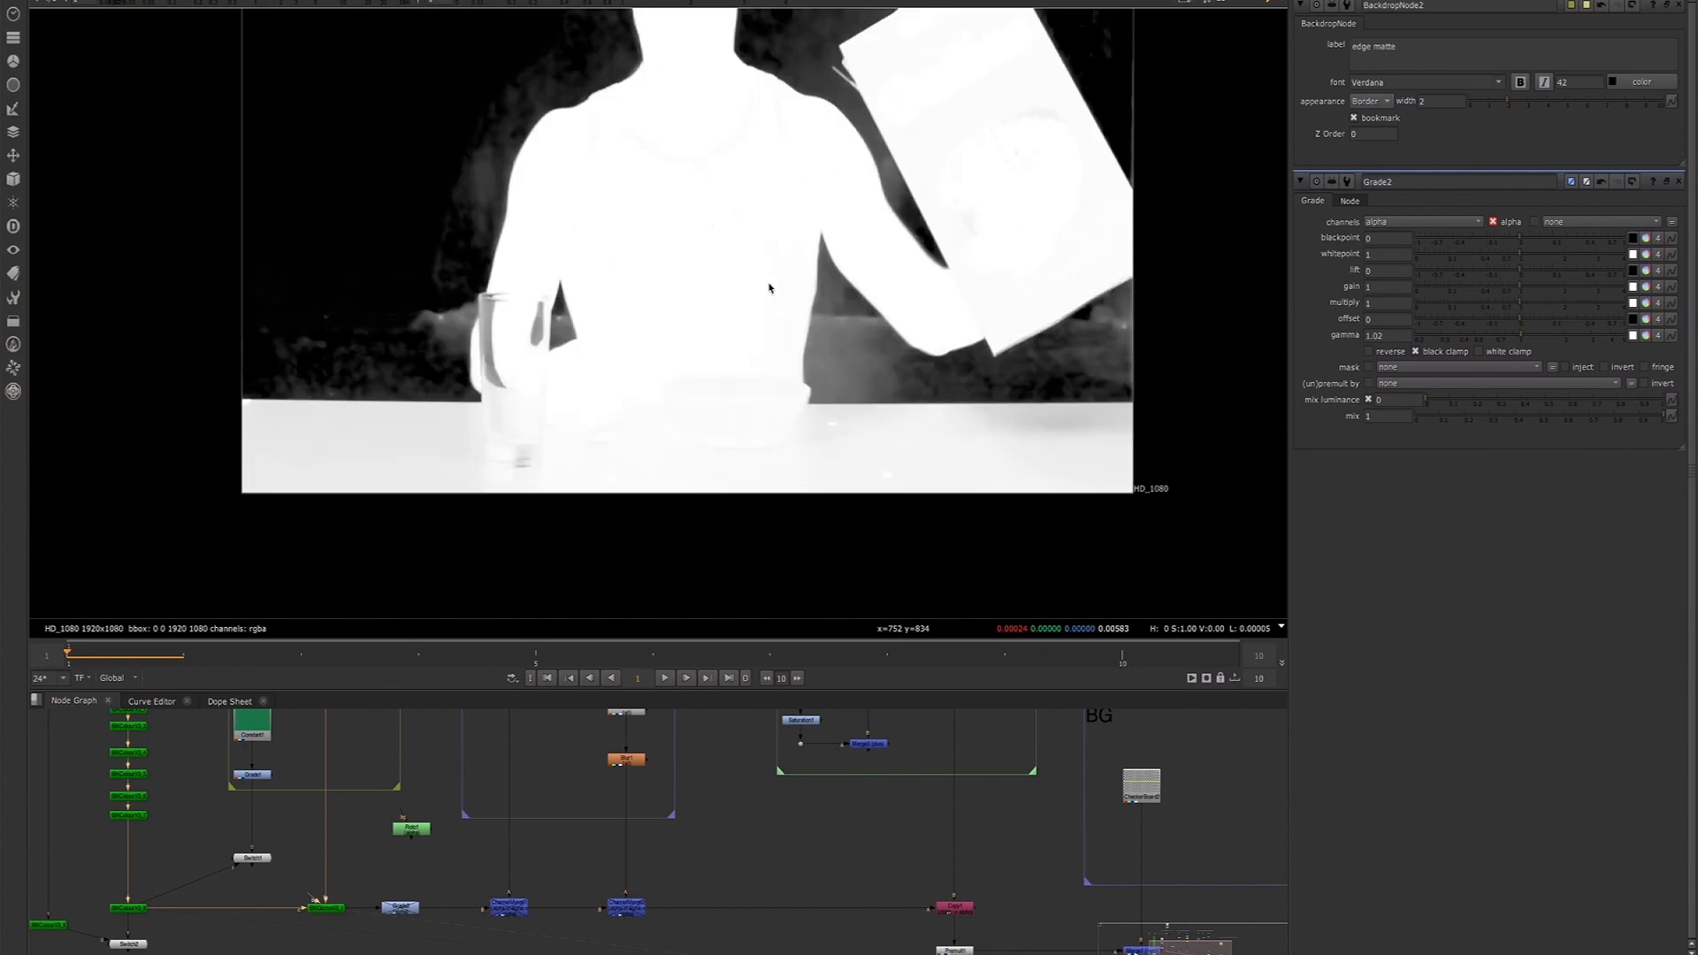
Add a dot on the plate line above the core key backdrop and a Primatte node beneath it, fed by the plate
scroll(769, 288, "down", 2)
middle_click_drag(464, 761, 520, 785)
scroll(531, 807, "up", 6)
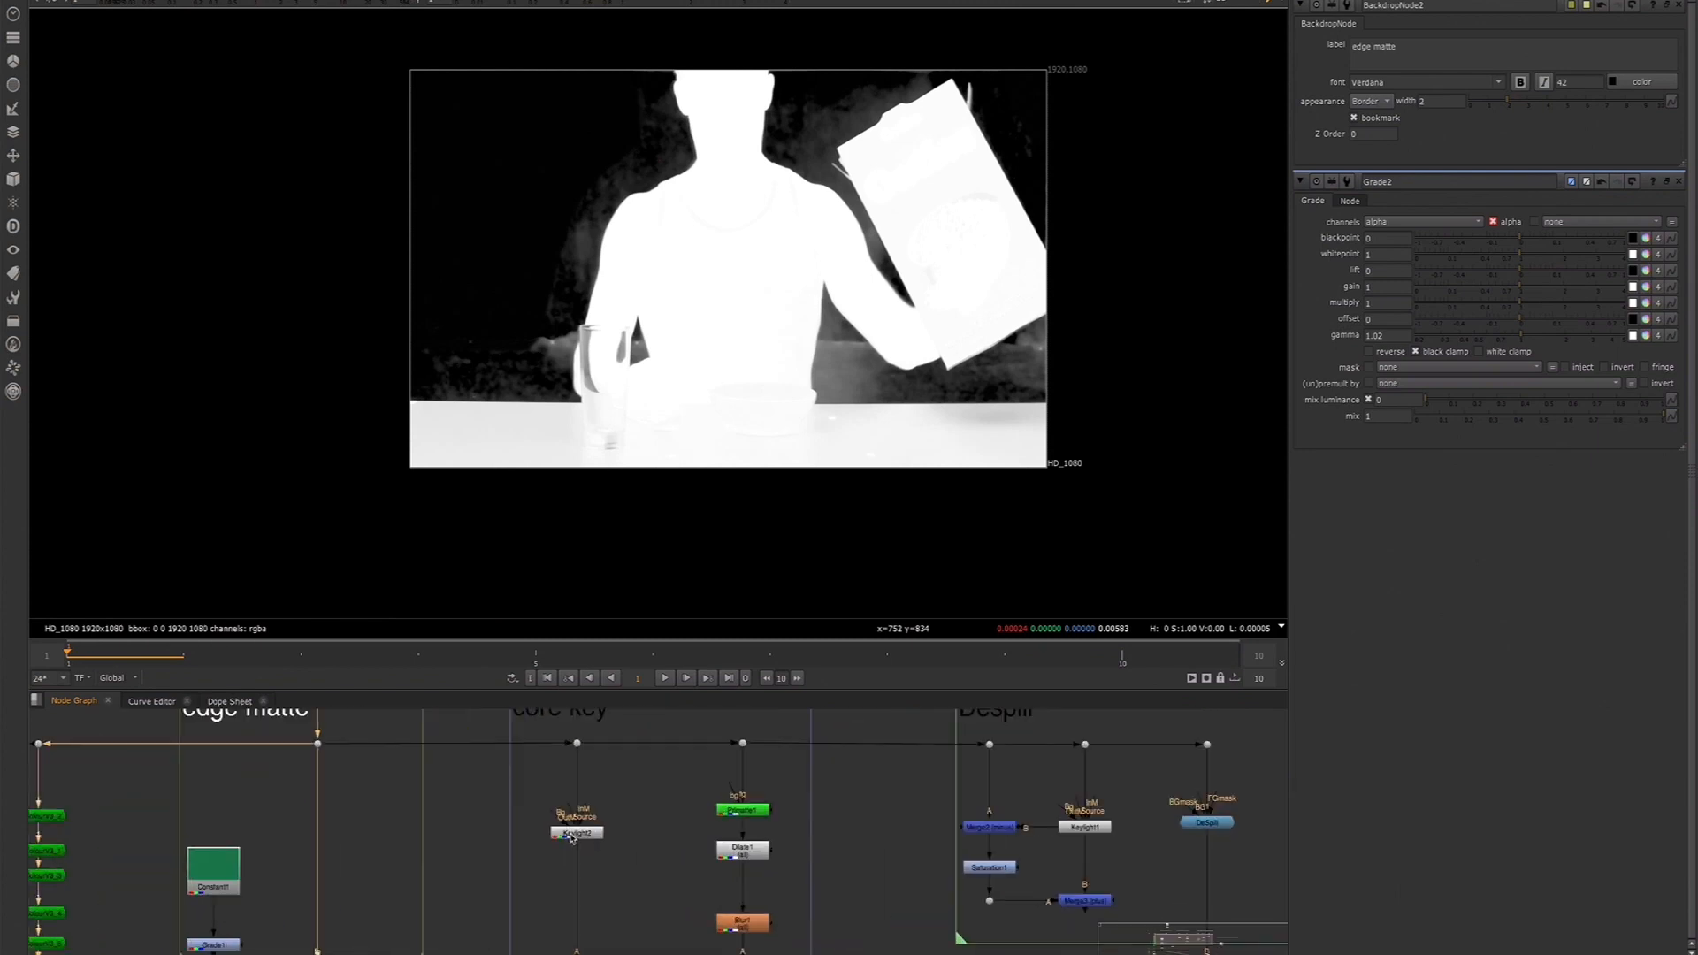
scroll(641, 796, "down", 4)
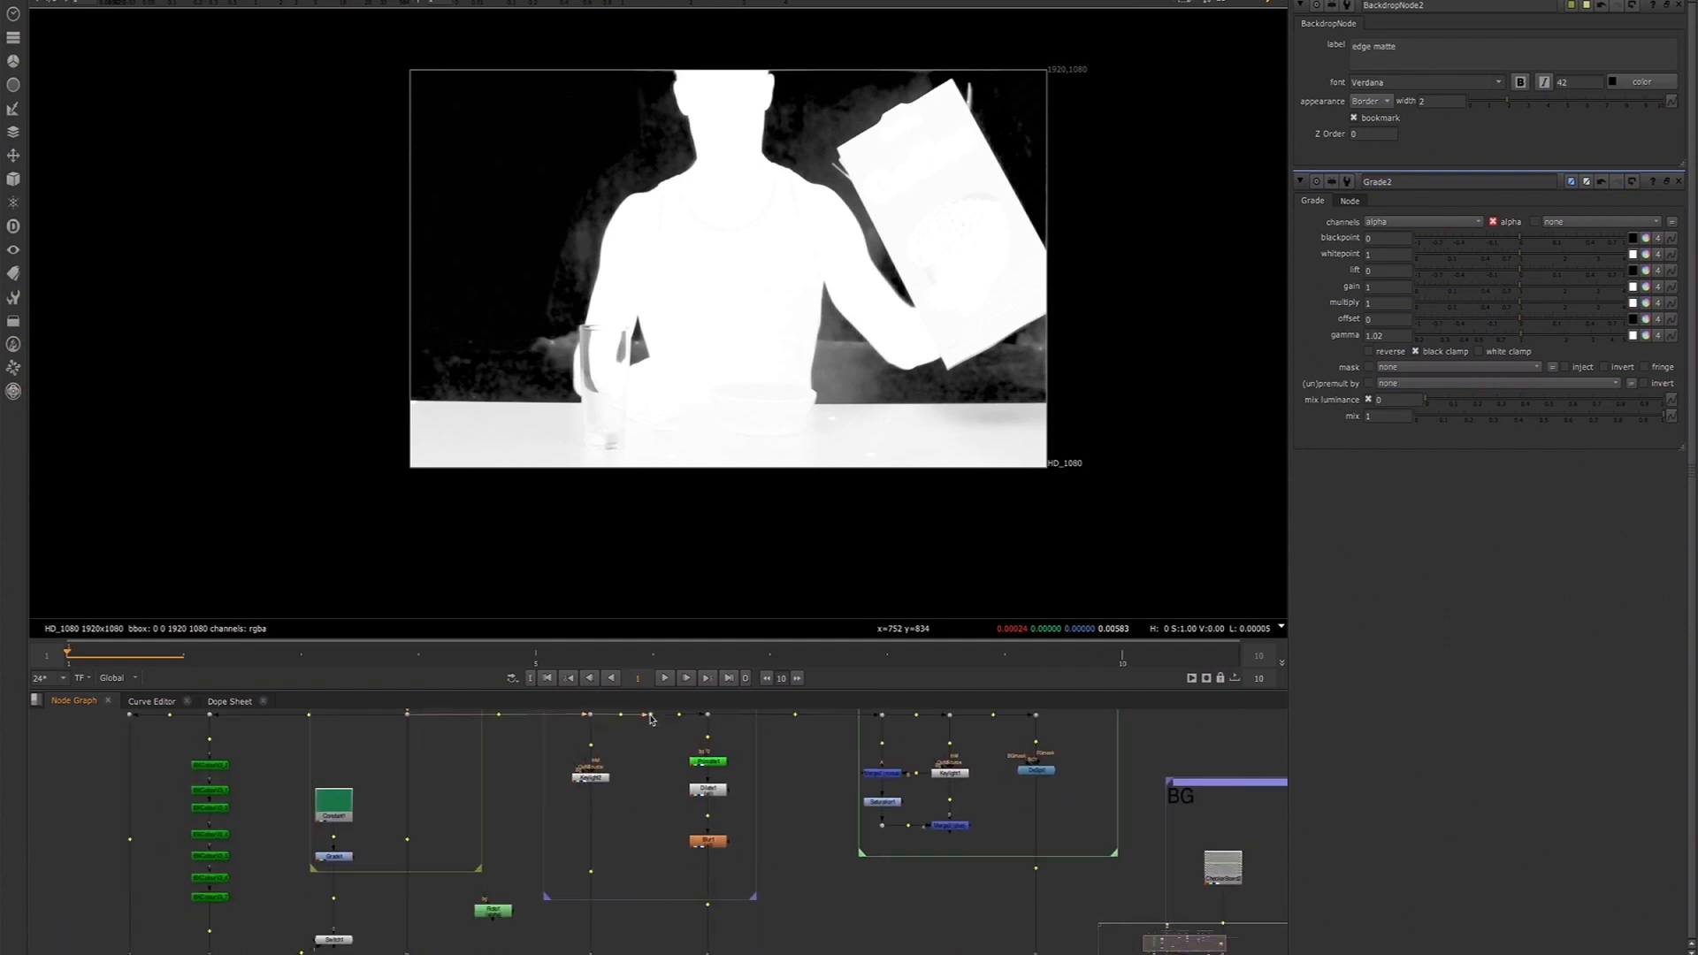
middle_click_drag(652, 833, 648, 792)
left_click_drag(705, 827, 641, 785)
key("Tab")
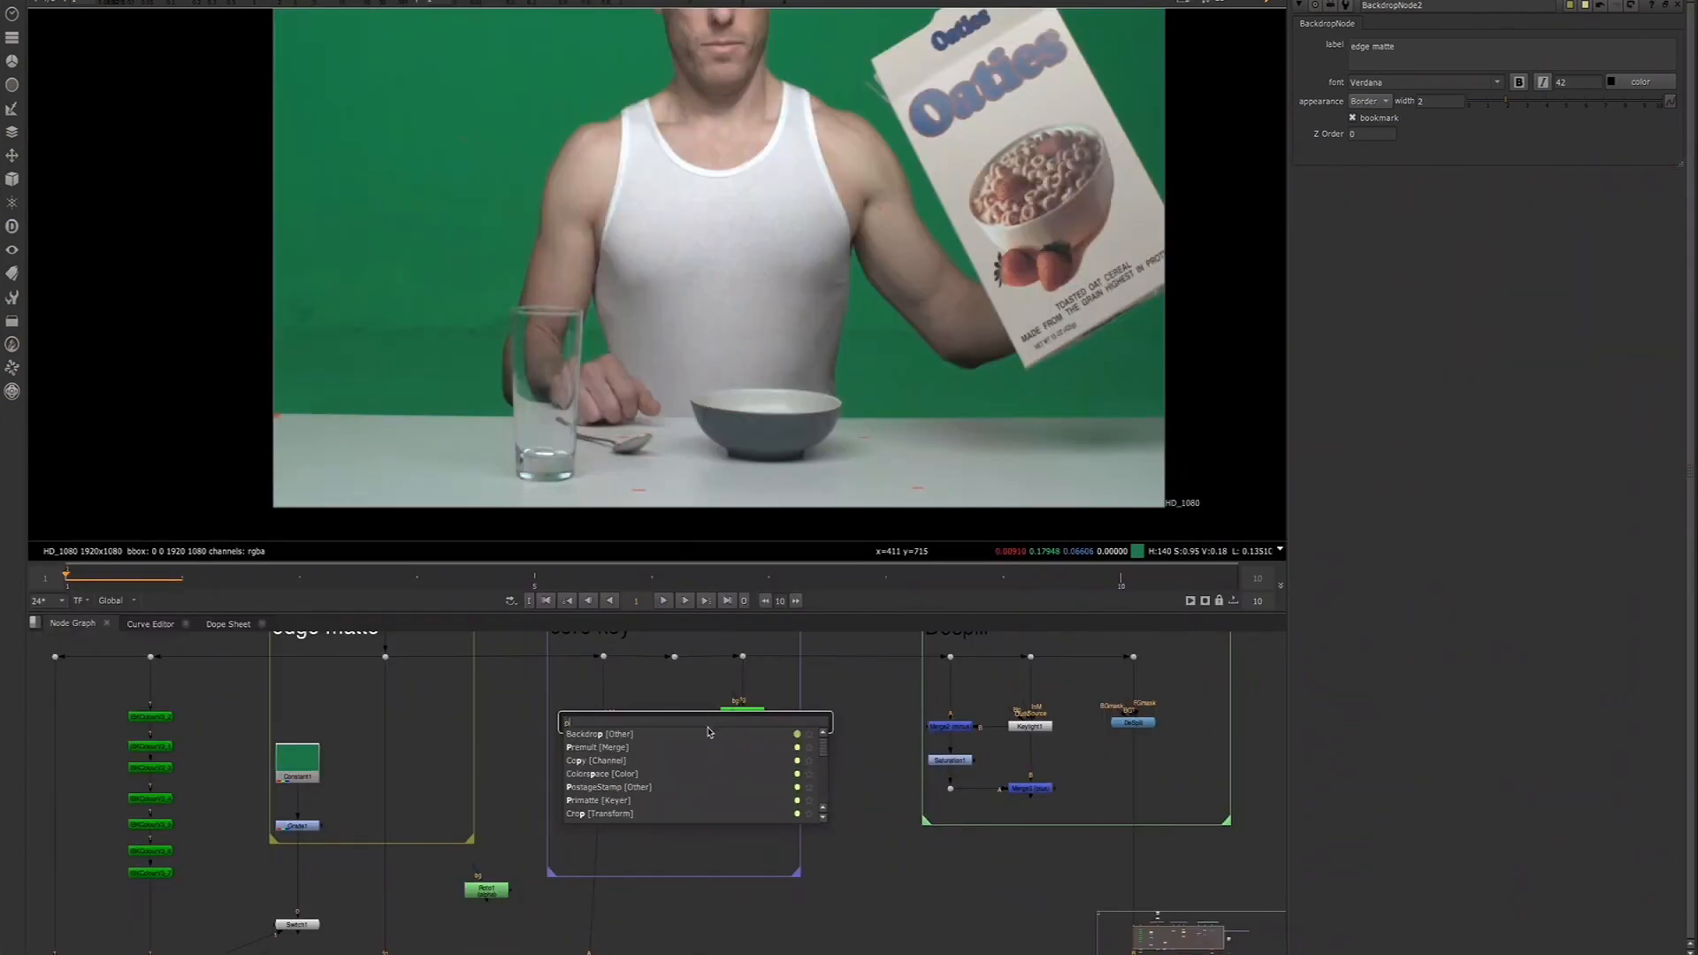
type("prim")
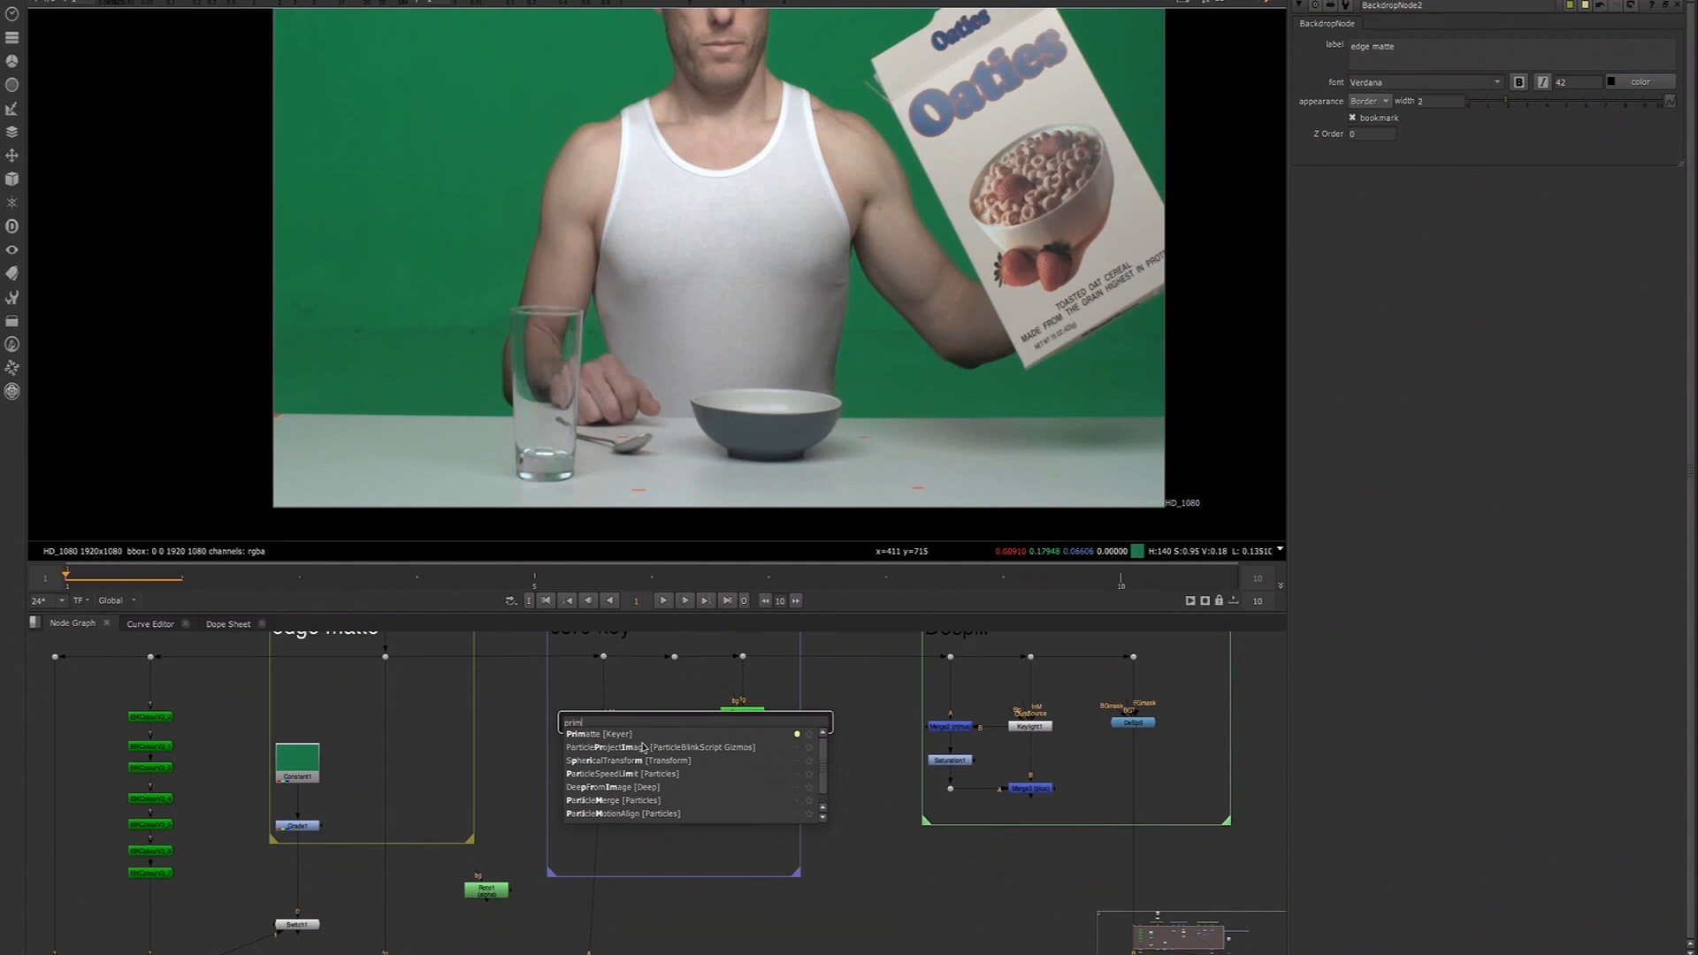
key("Return")
left_click_drag(679, 689, 673, 745)
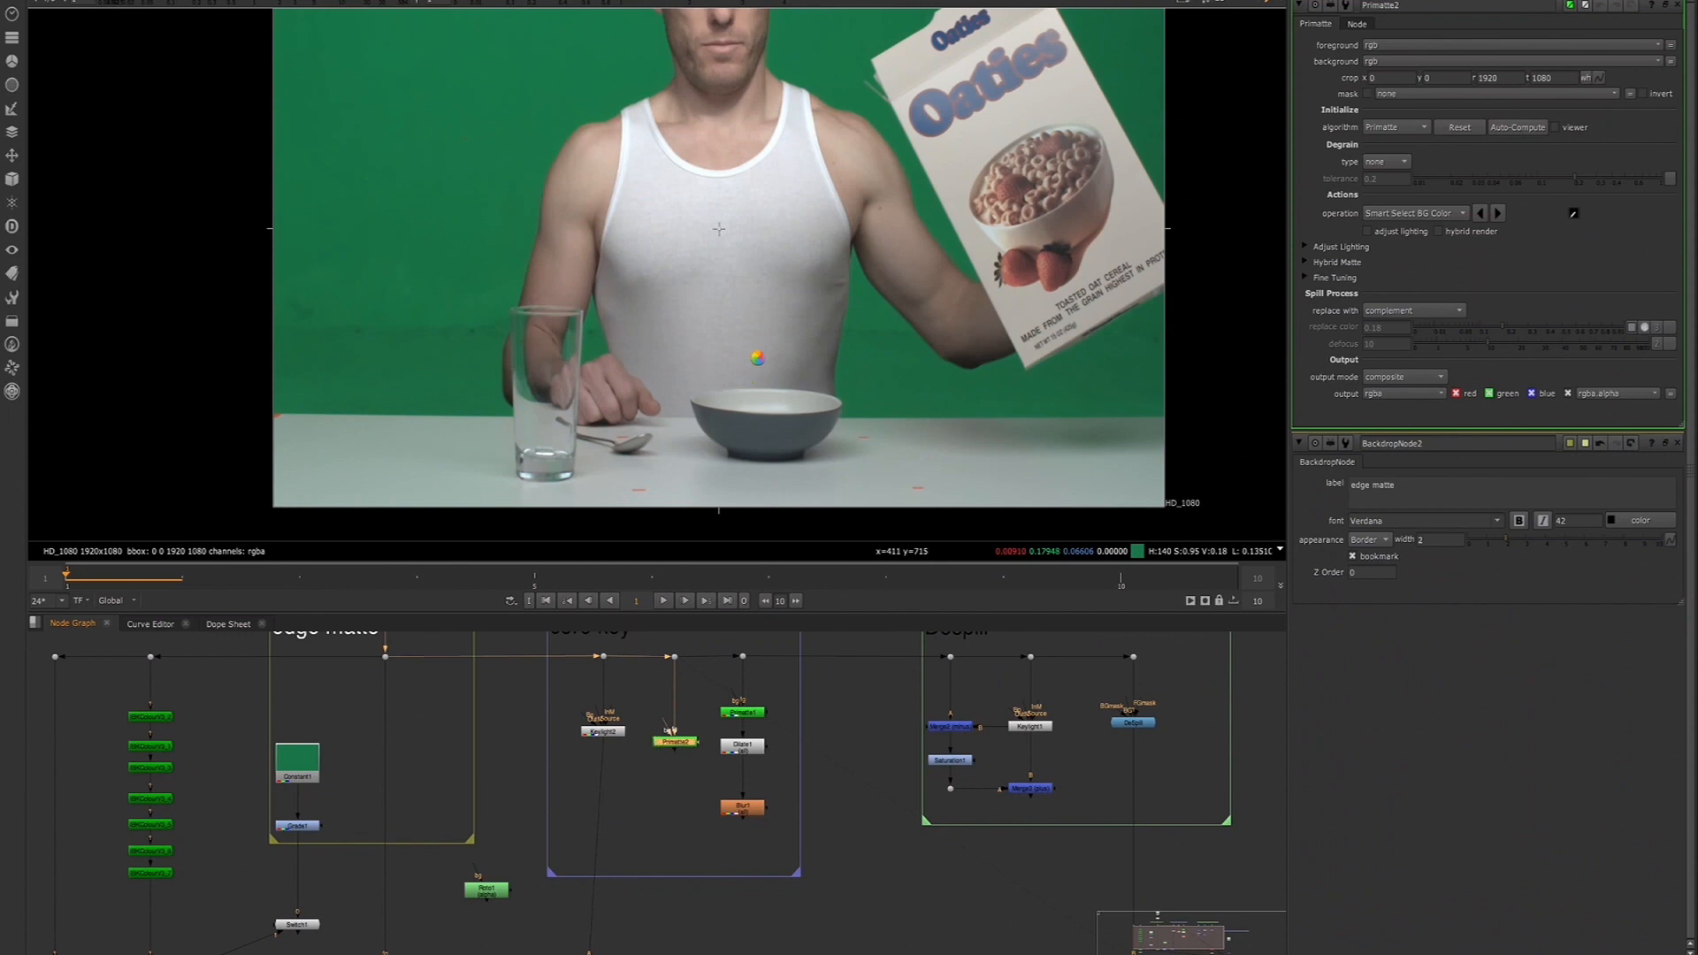
Auto-compute the new Primatte's initial key and view its alpha matte
scroll(768, 363, "down", 3)
middle_click_drag(768, 362, 755, 372)
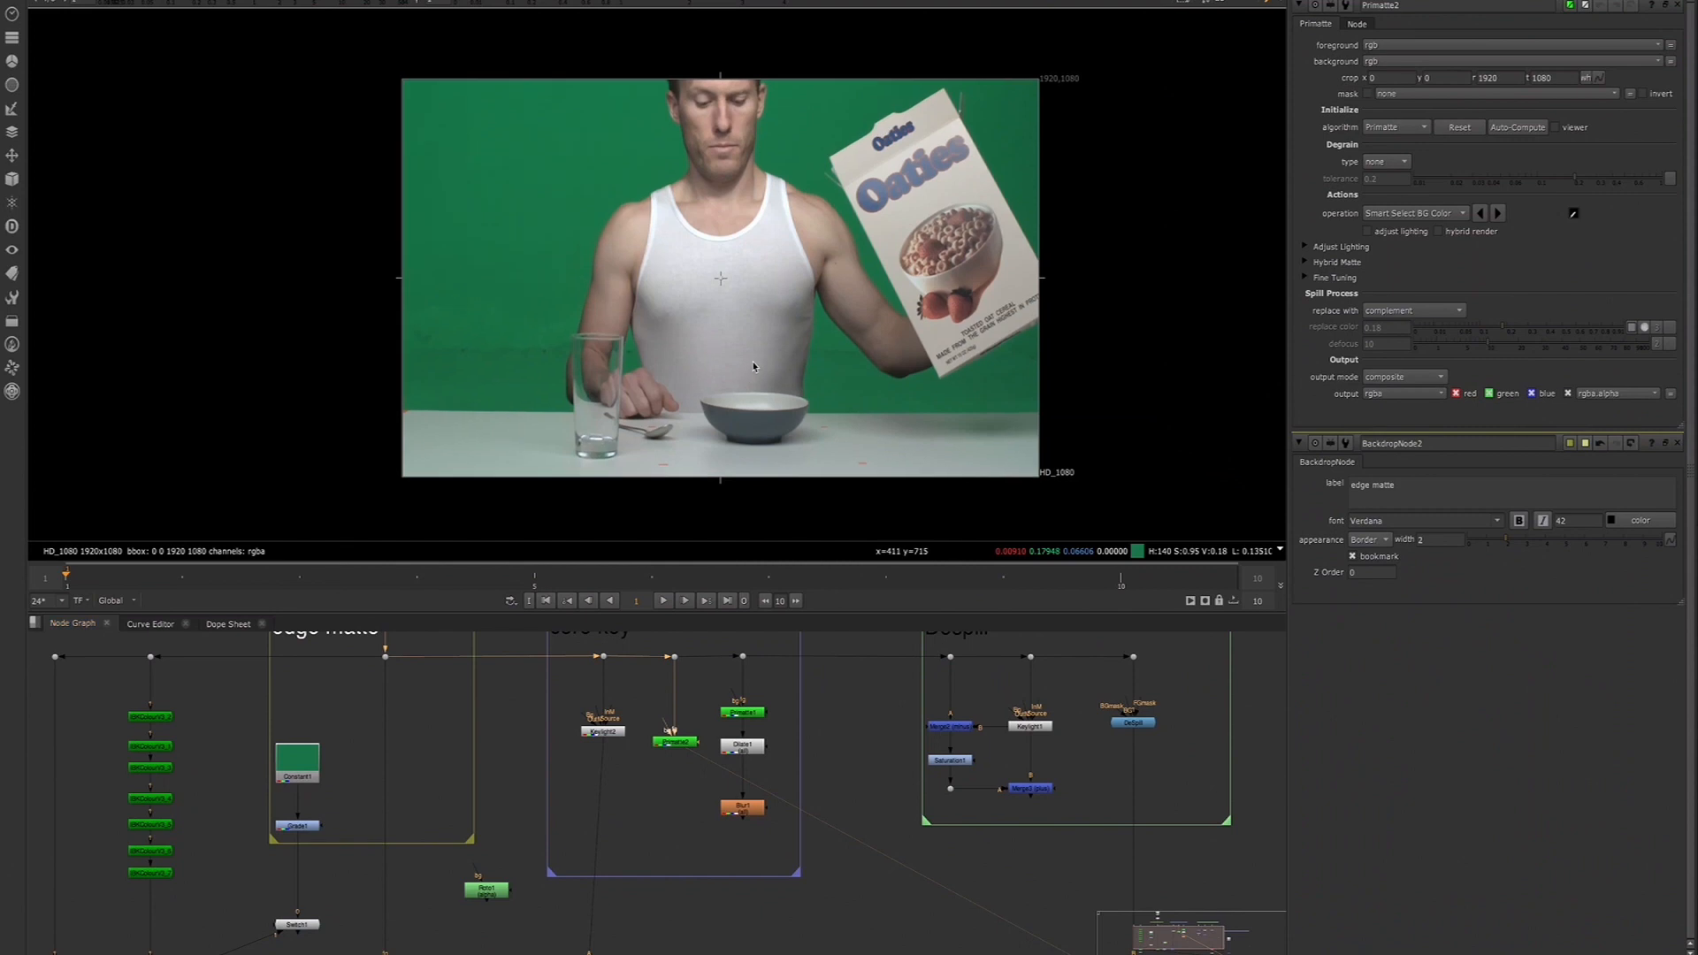
scroll(755, 368, "up", 2)
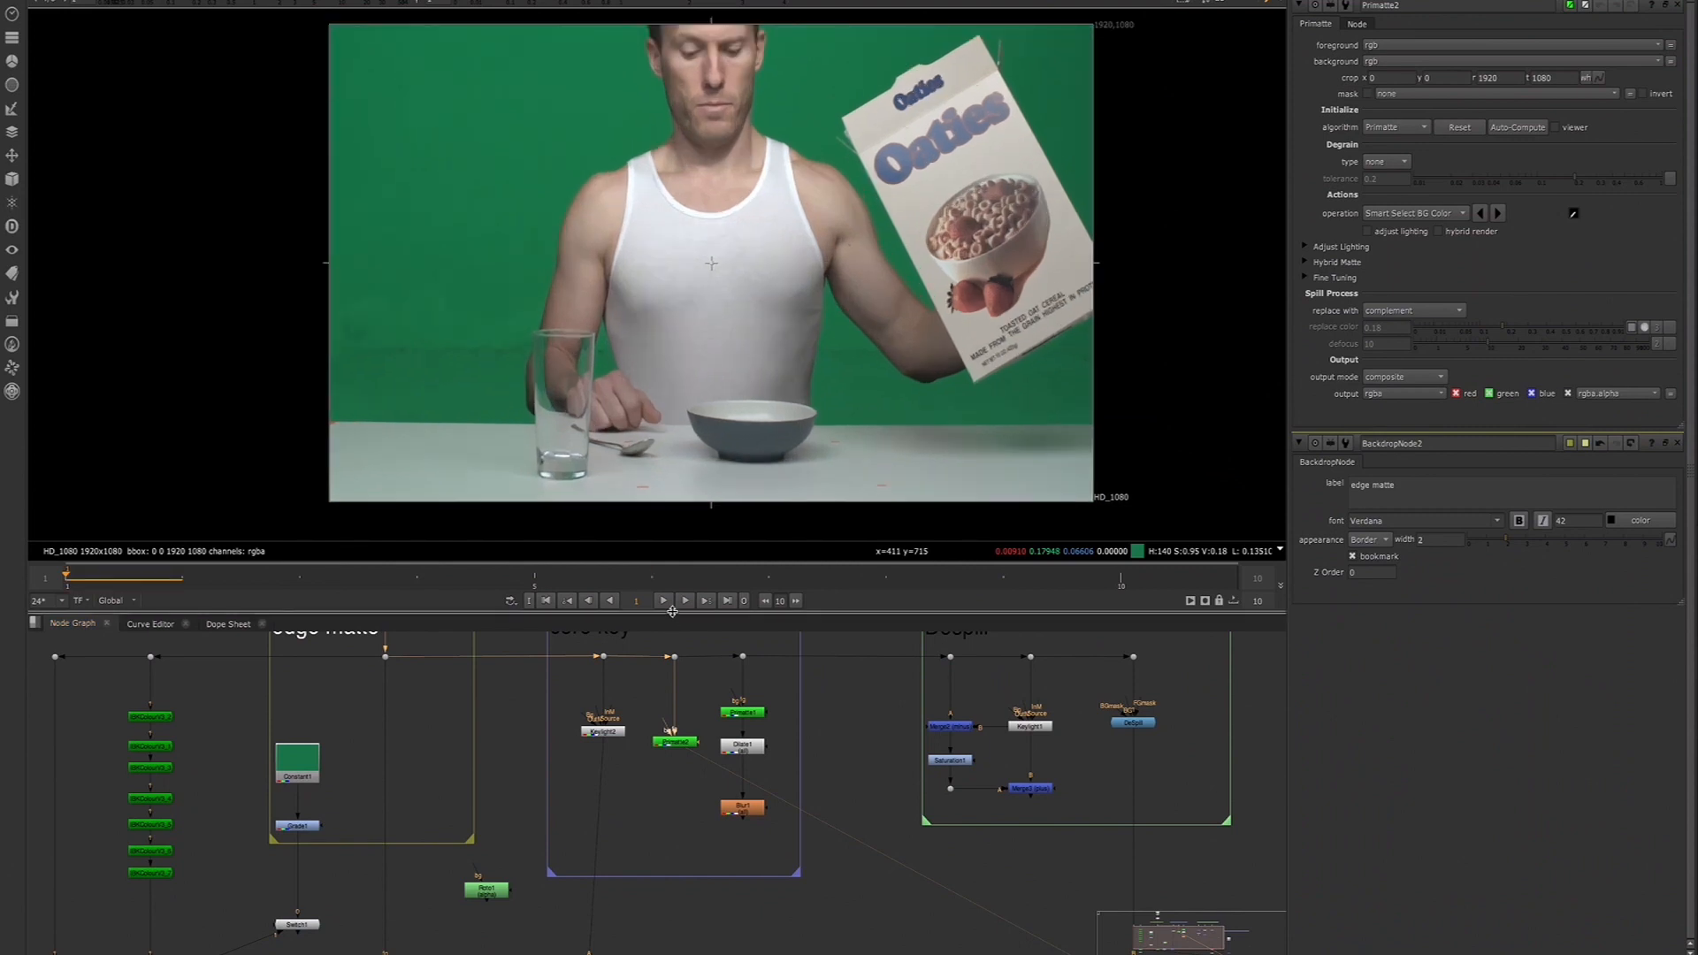
left_click_drag(671, 611, 671, 644)
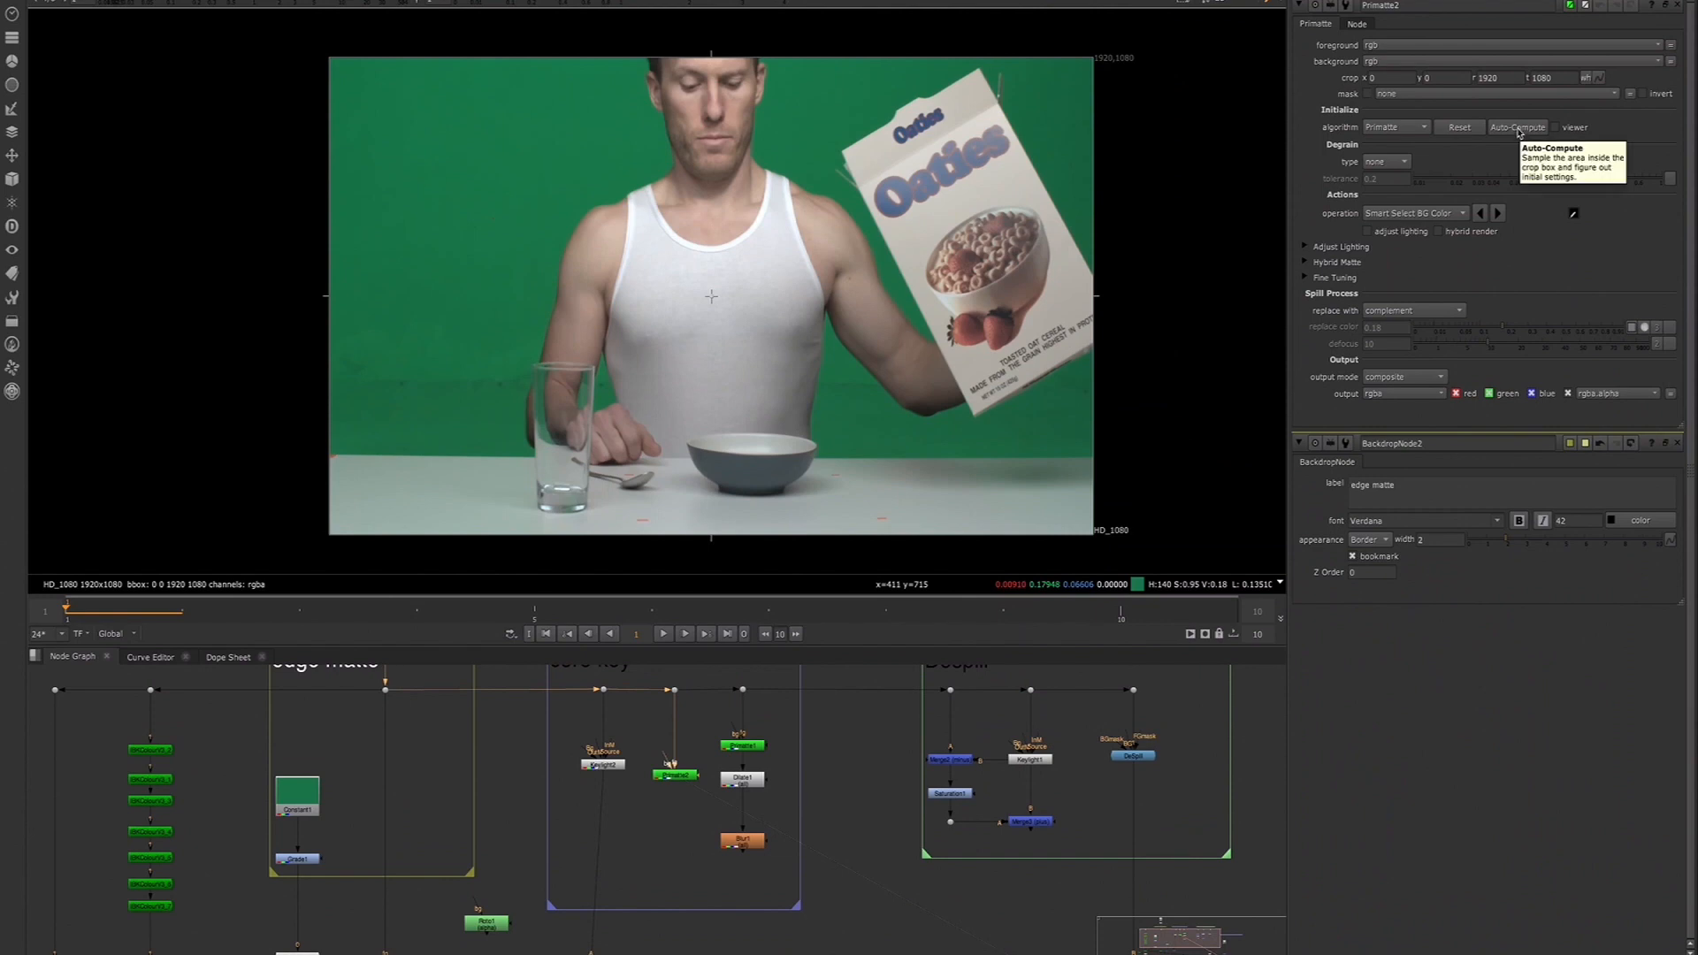
left_click(1518, 127)
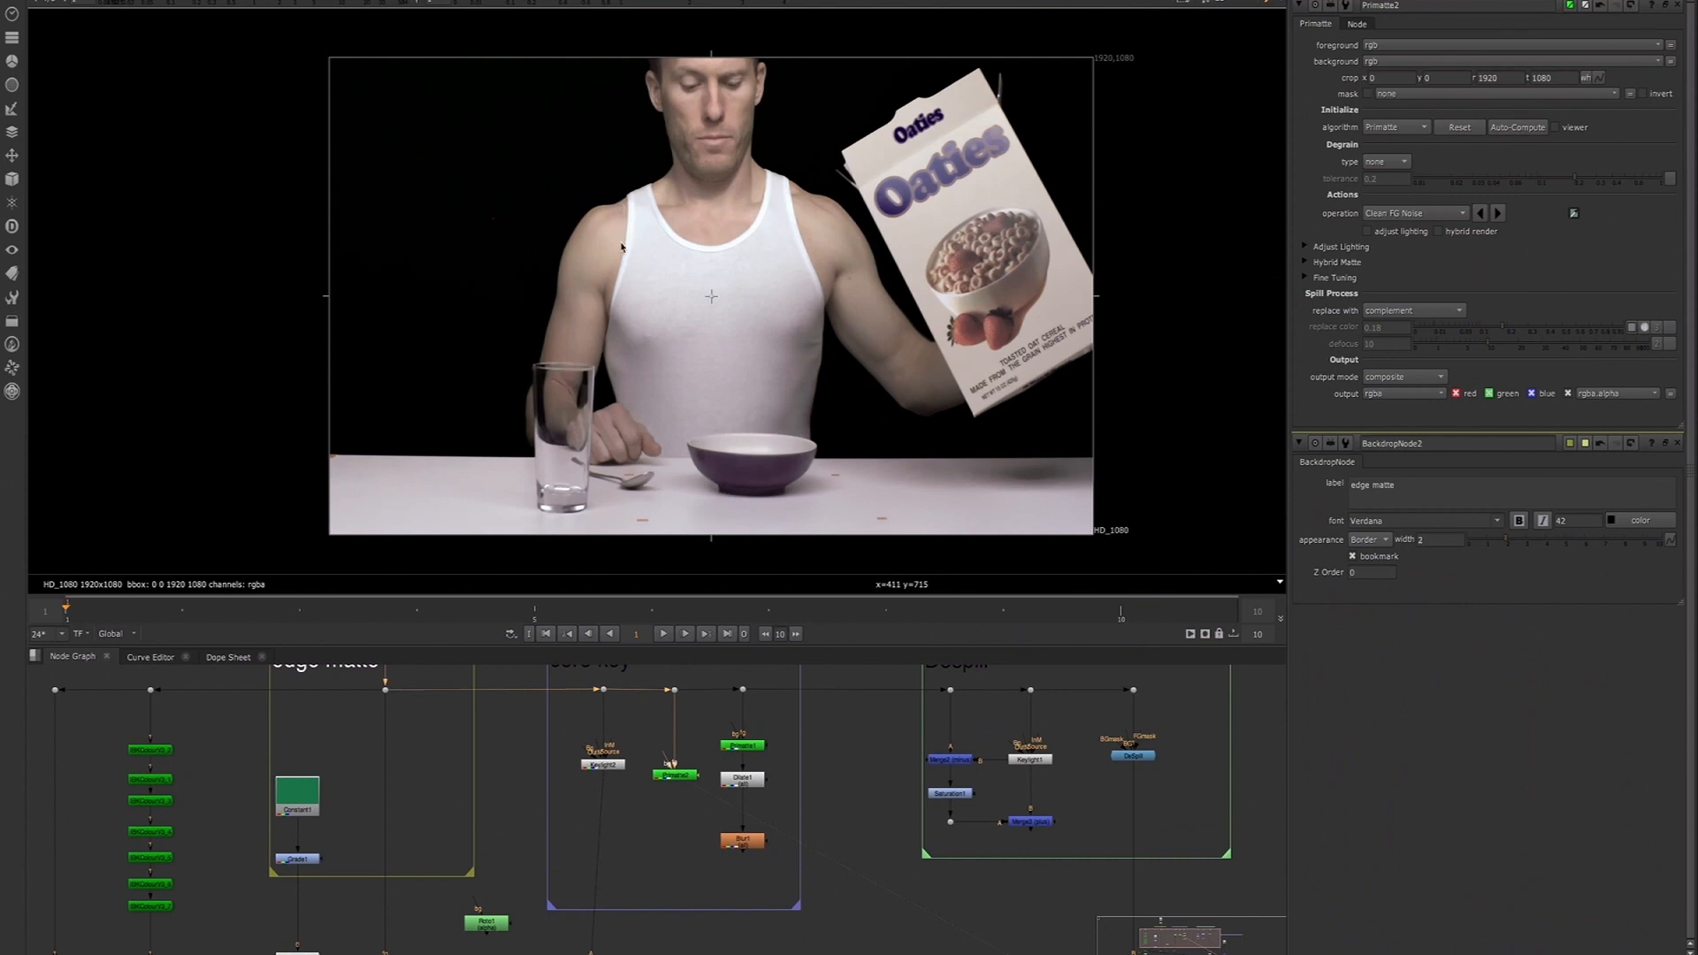
key("a")
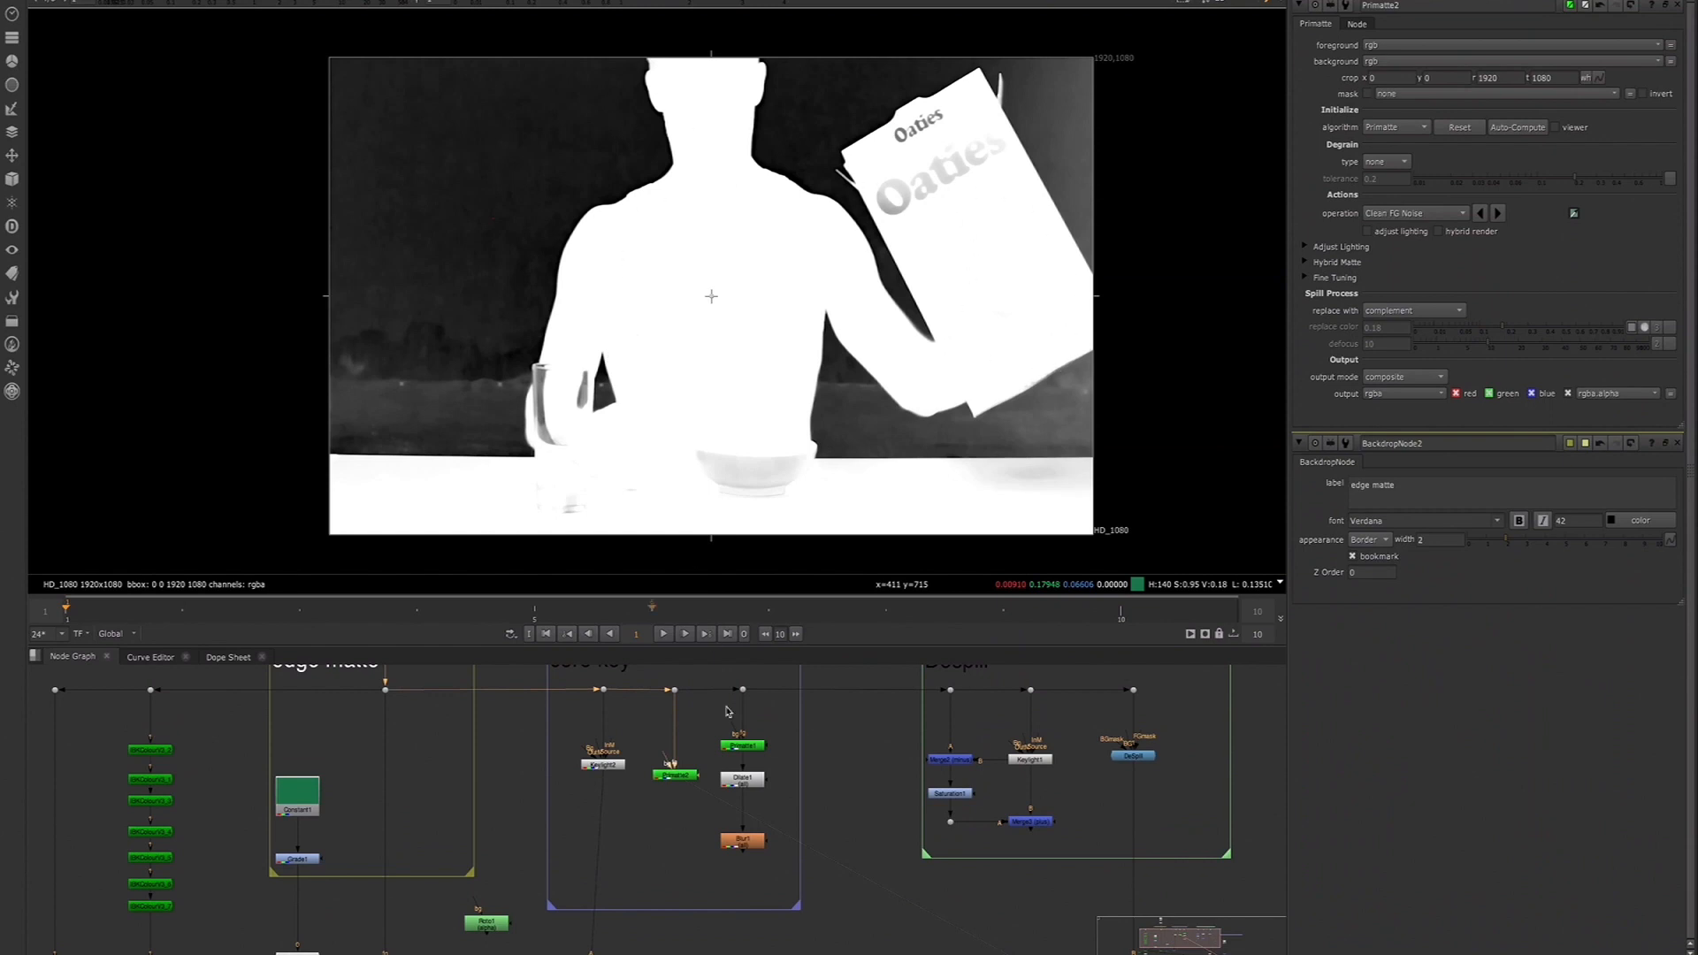
Add another Primatte between the core key and Despill backdrops, fed by a new dot on the plate line
left_click(872, 774)
key("Tab")
type("prim")
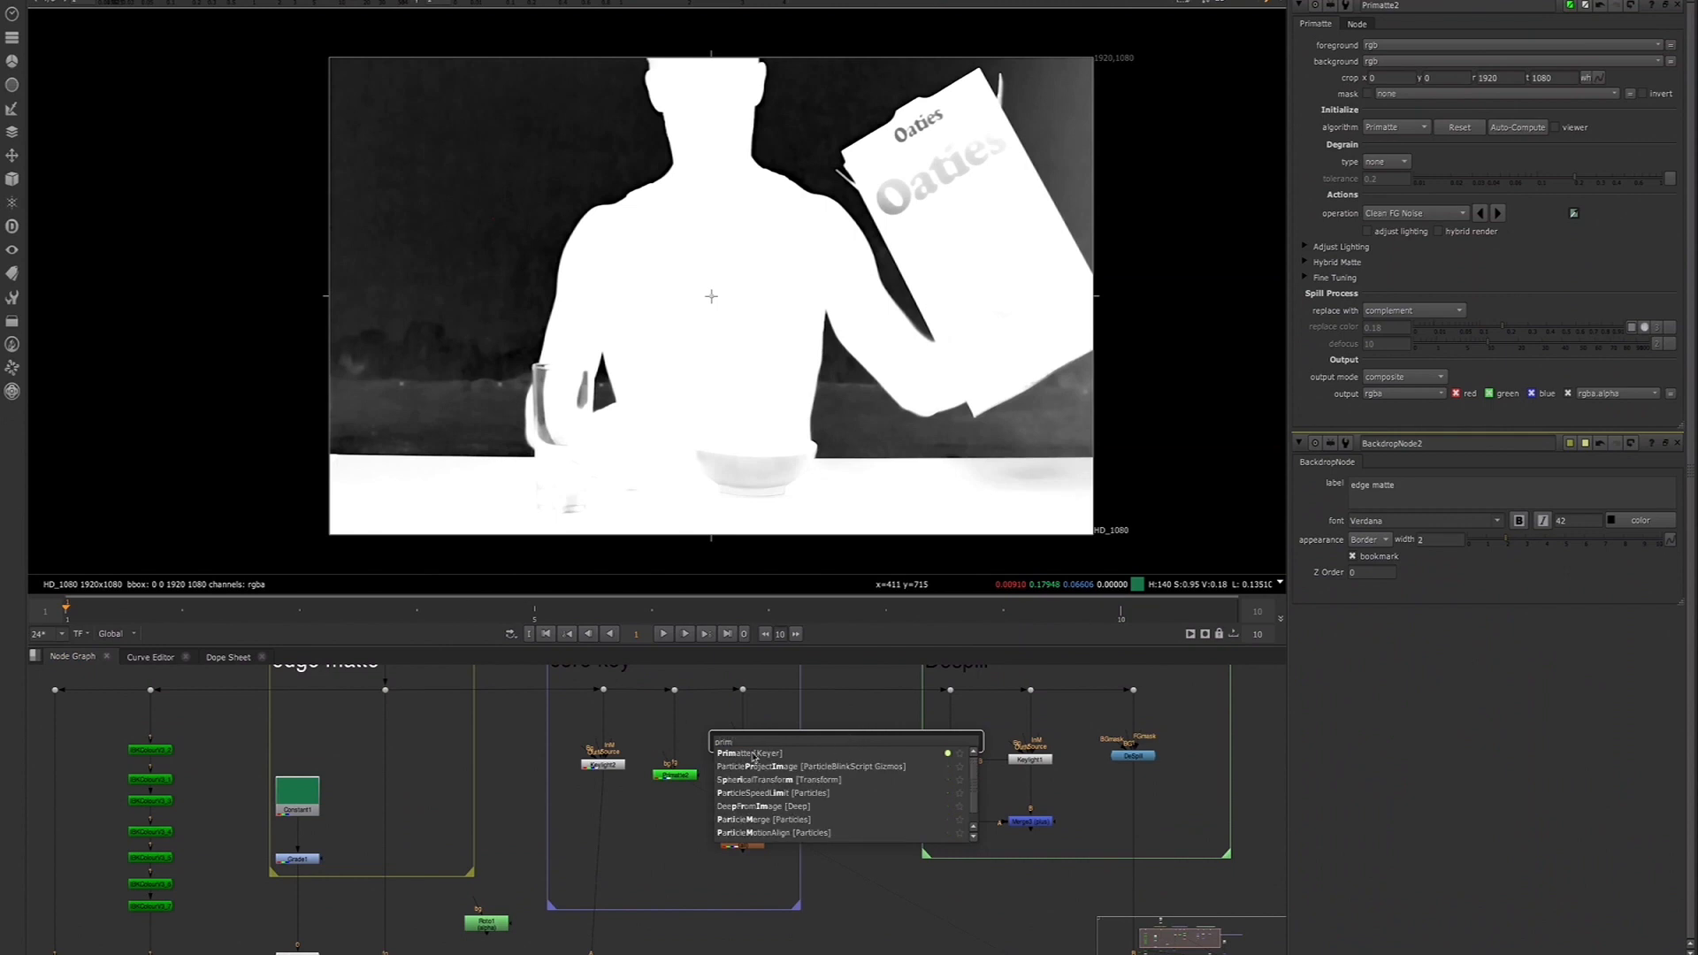
left_click(751, 753)
left_click(846, 690)
left_click_drag(854, 741, 846, 694)
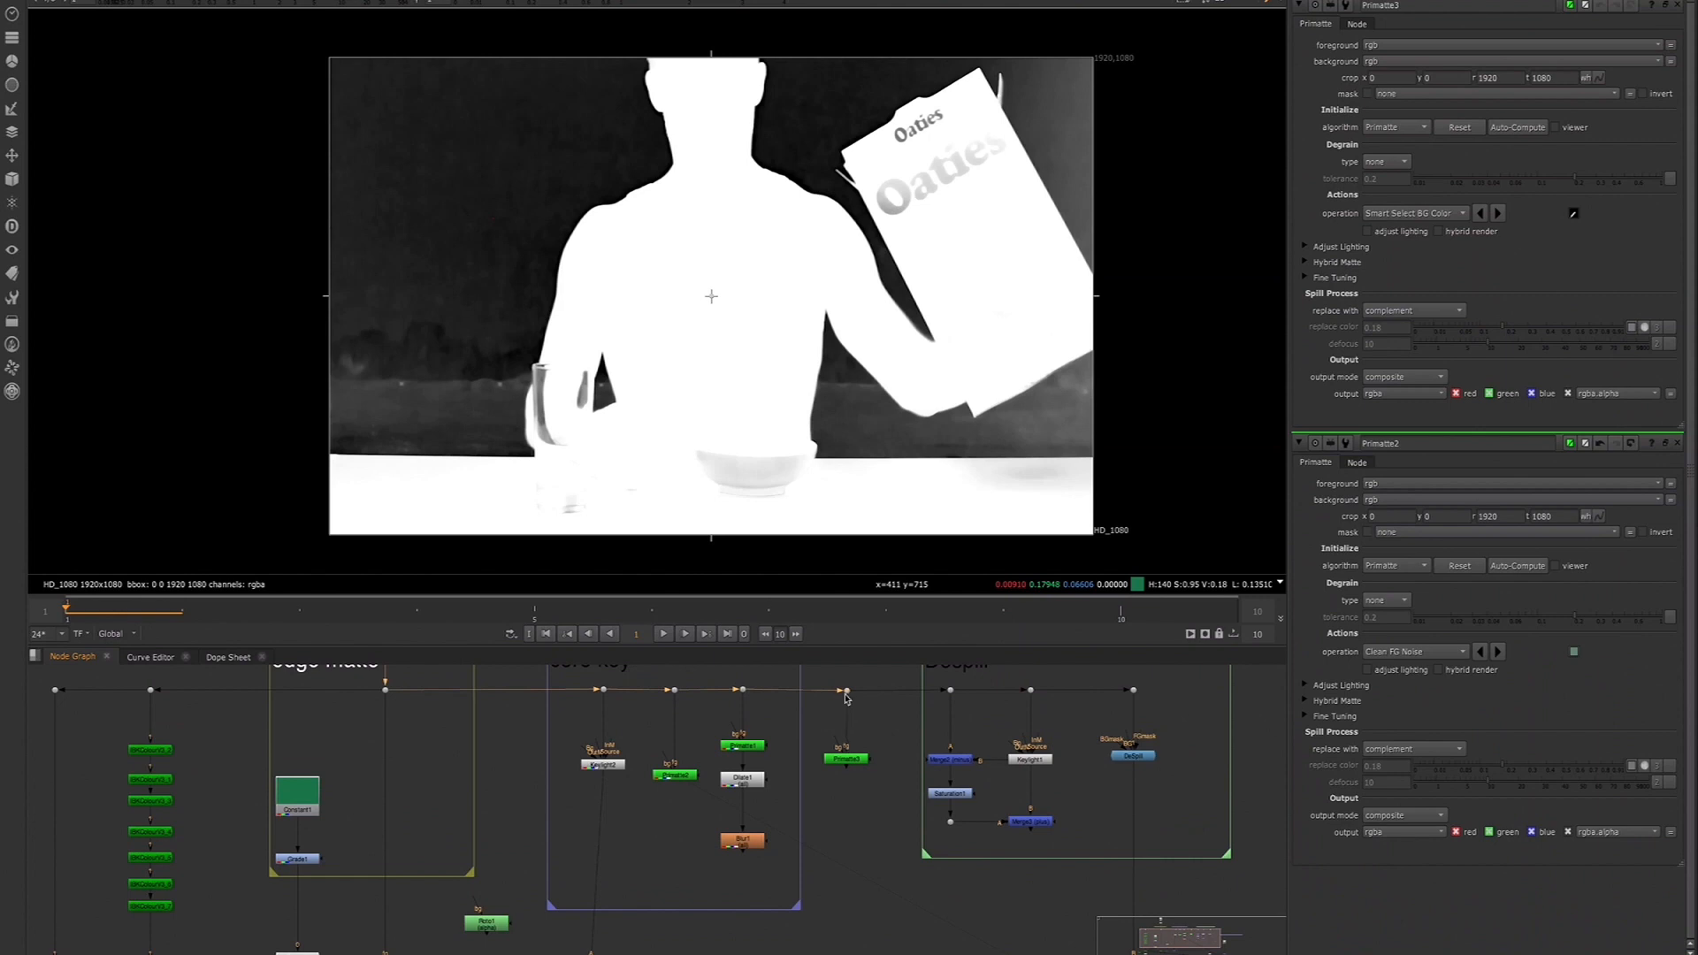
View the plate at the new Primatte's input dot and close the auto-computed Primatte's properties
left_click(847, 761)
left_click(846, 691)
key("1")
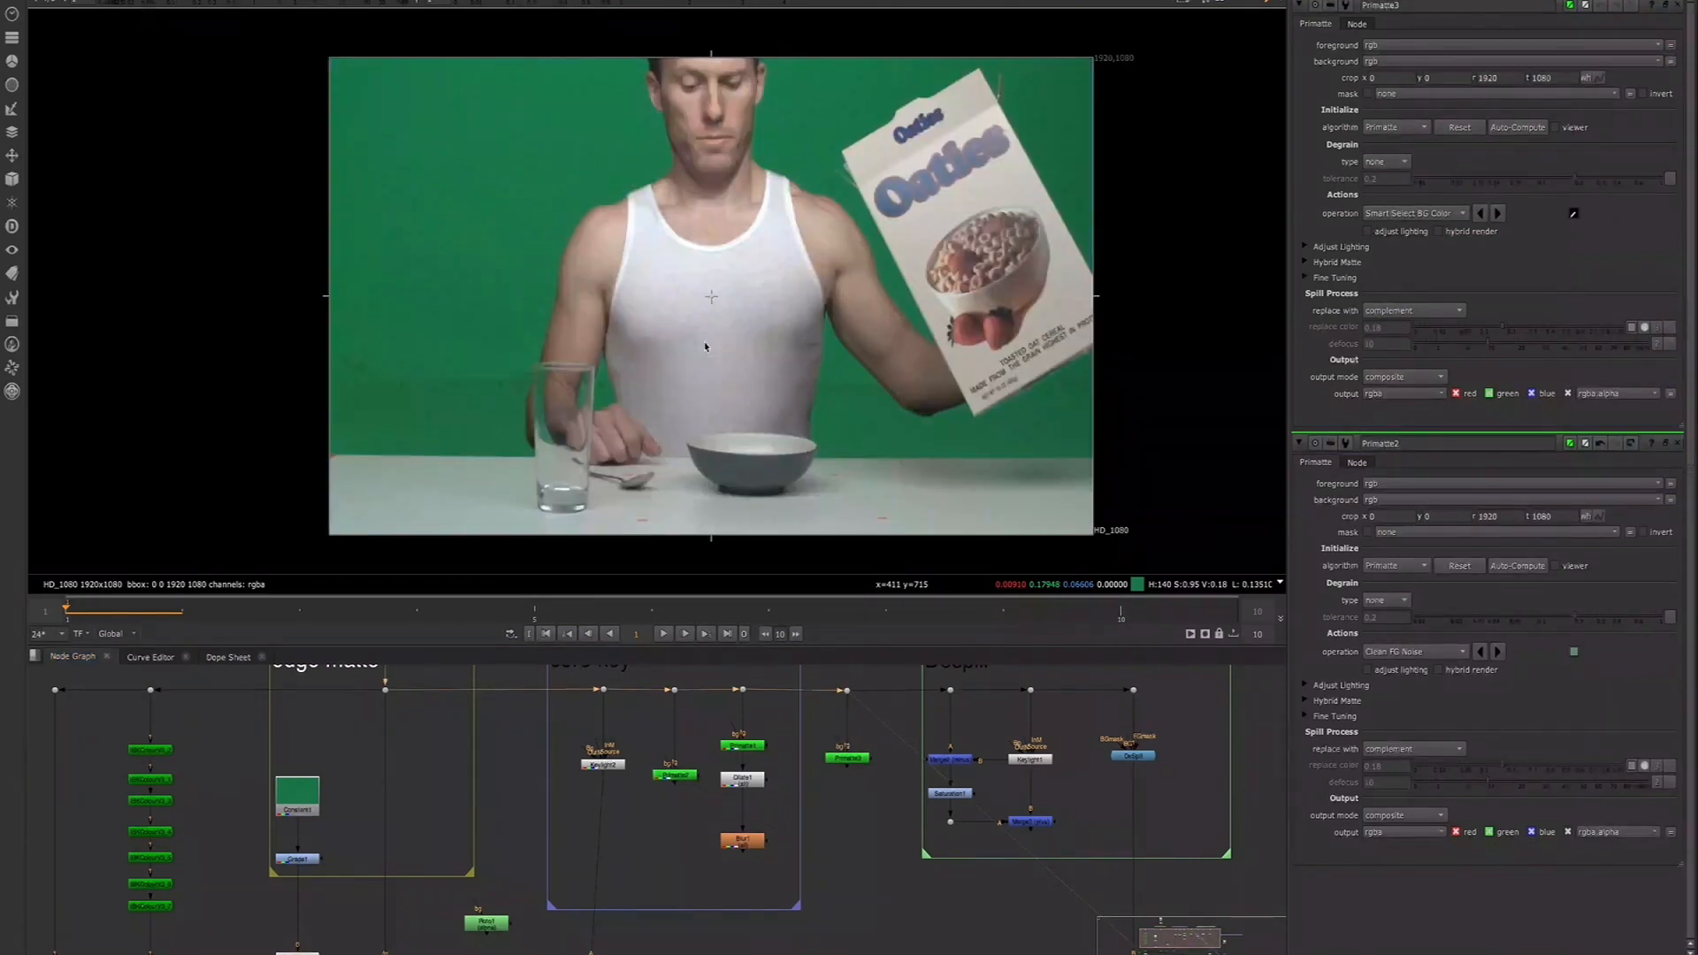
left_click(847, 760)
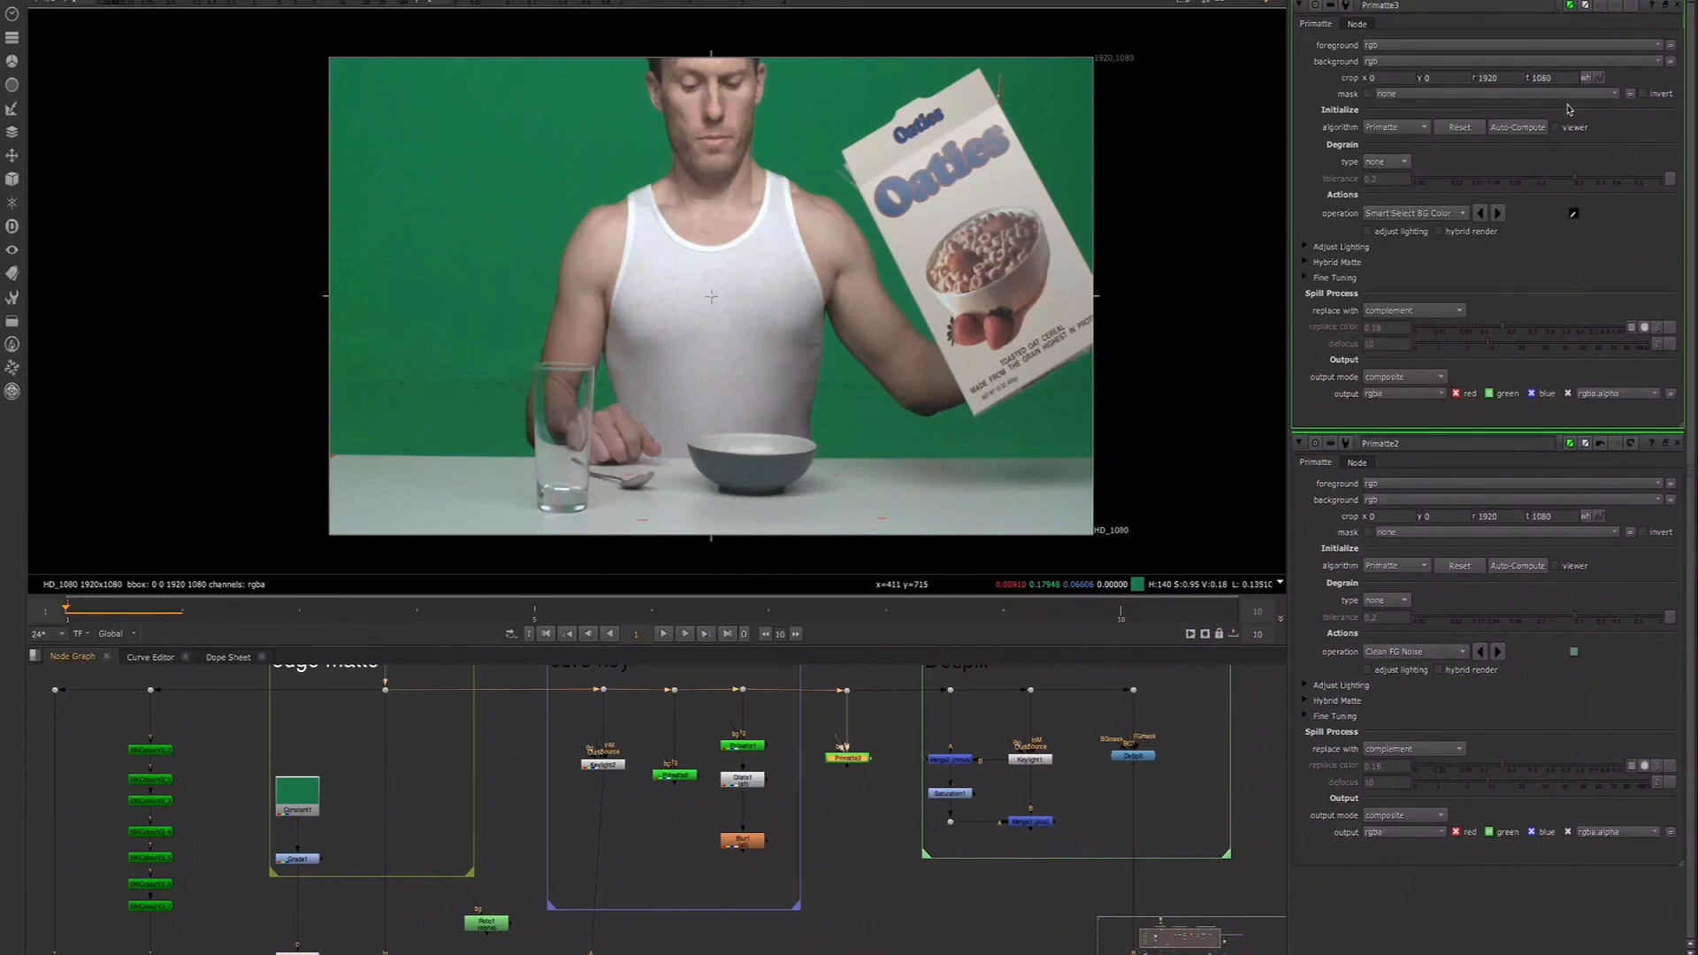
left_click(1679, 444)
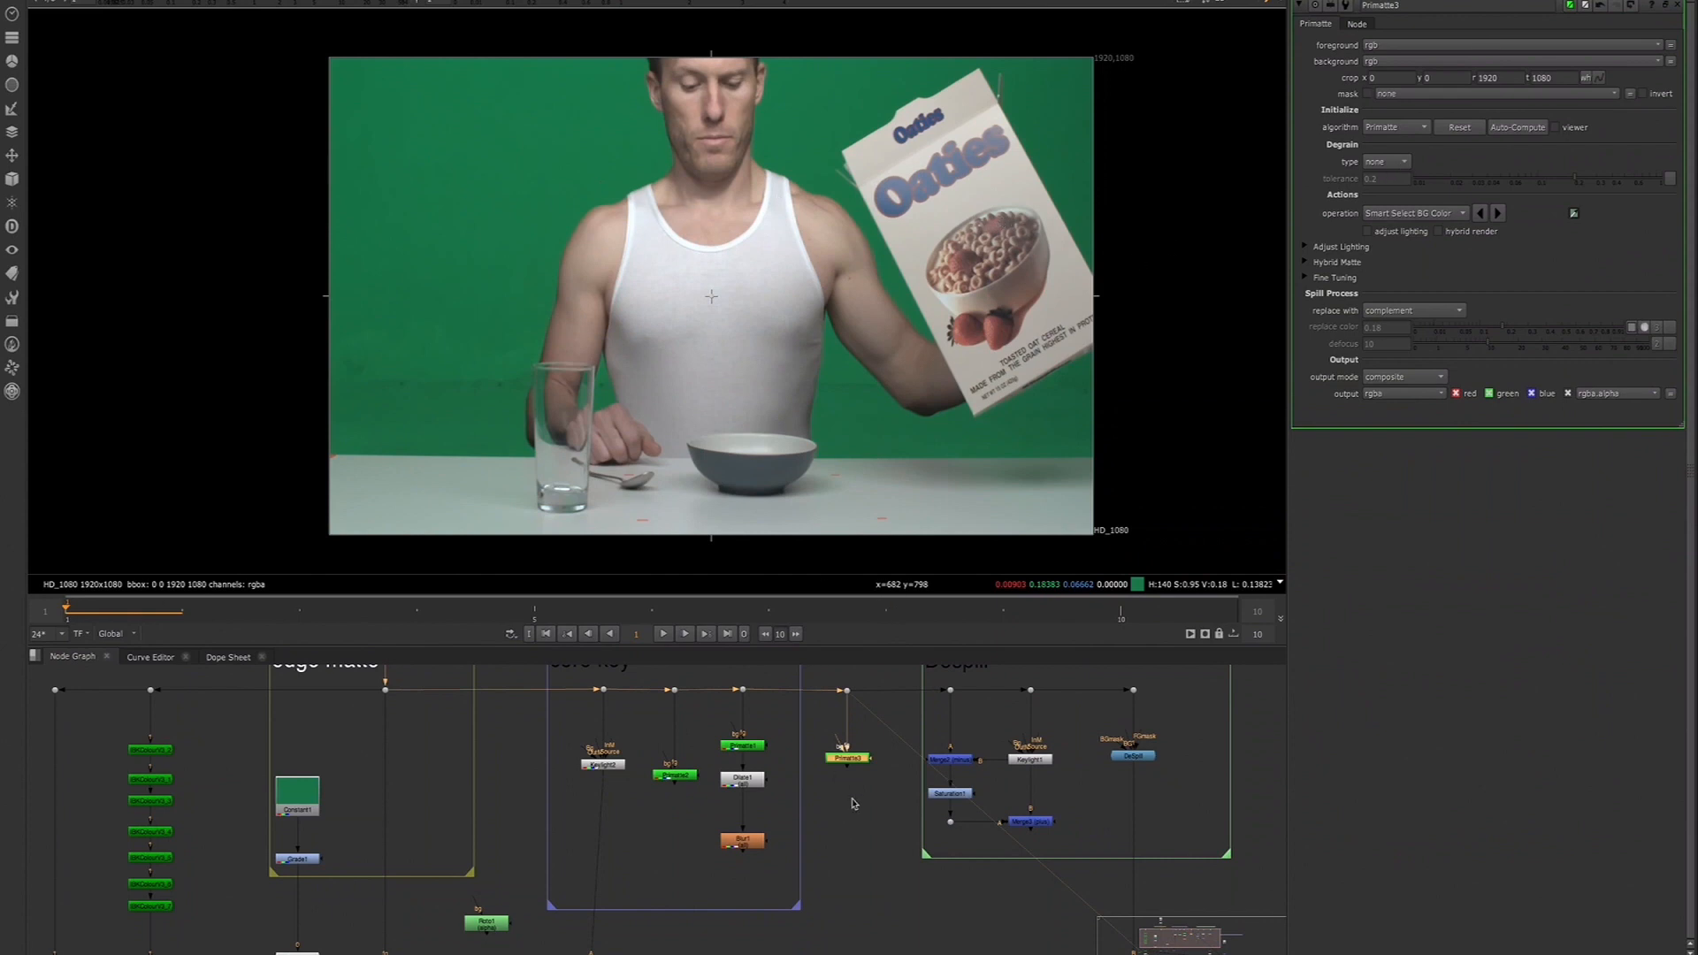
View the new Primatte's keyed result and its alpha matte
key("1")
left_click(864, 766)
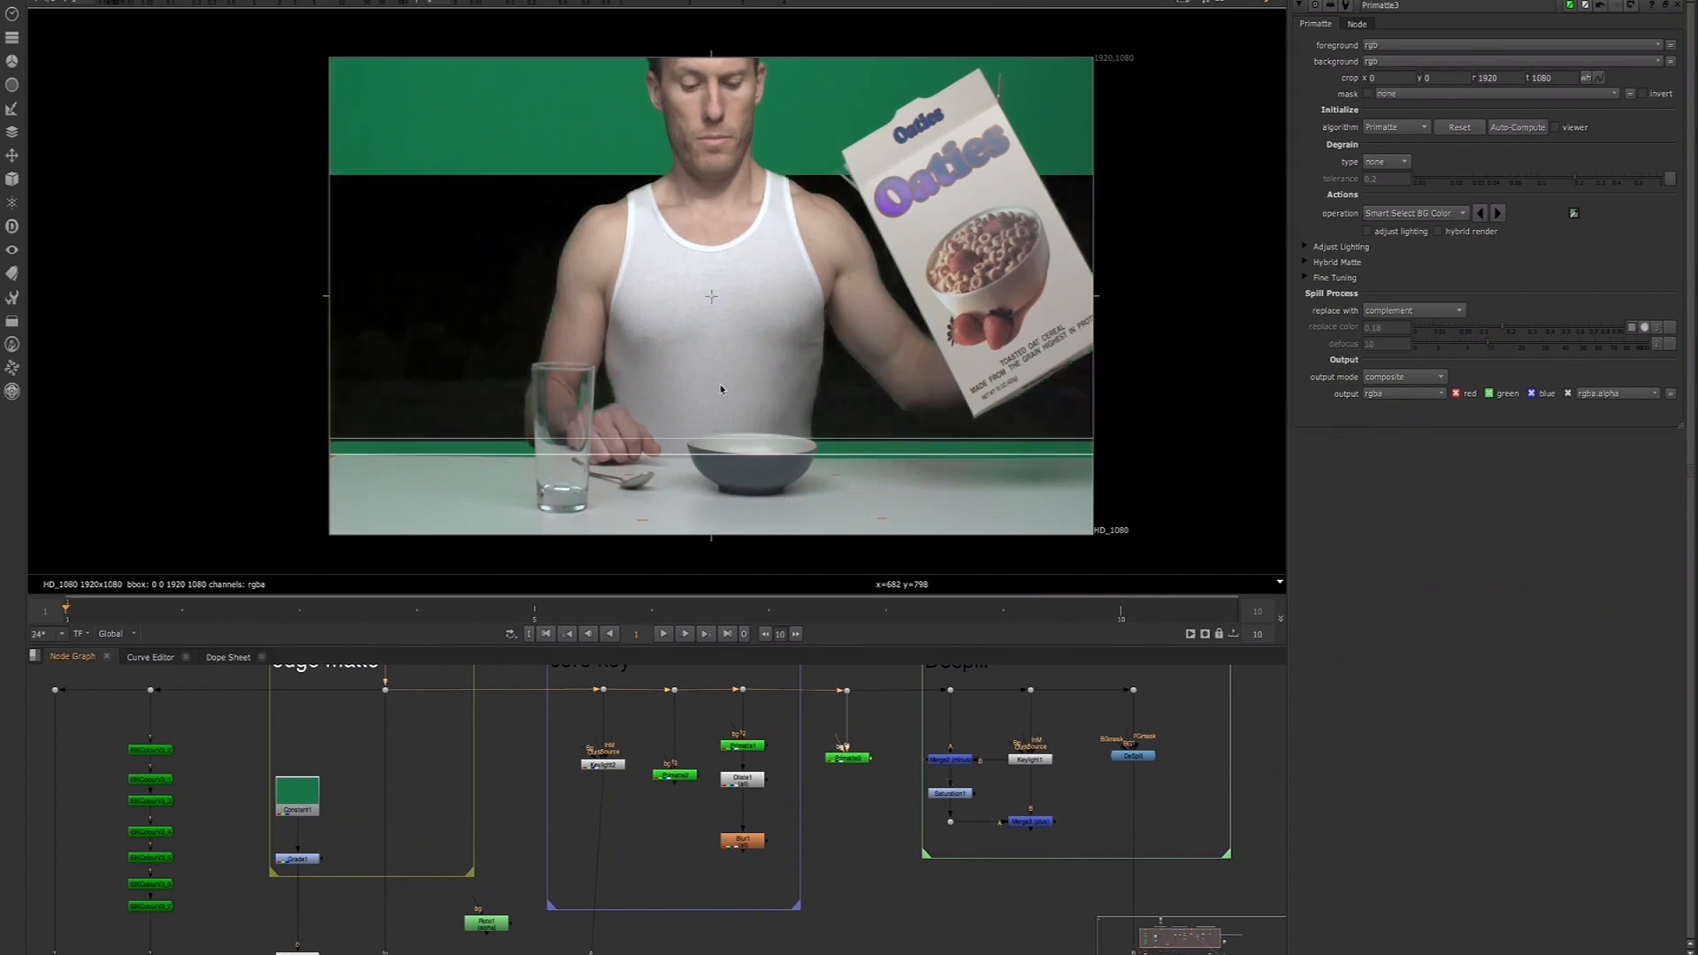
key("a")
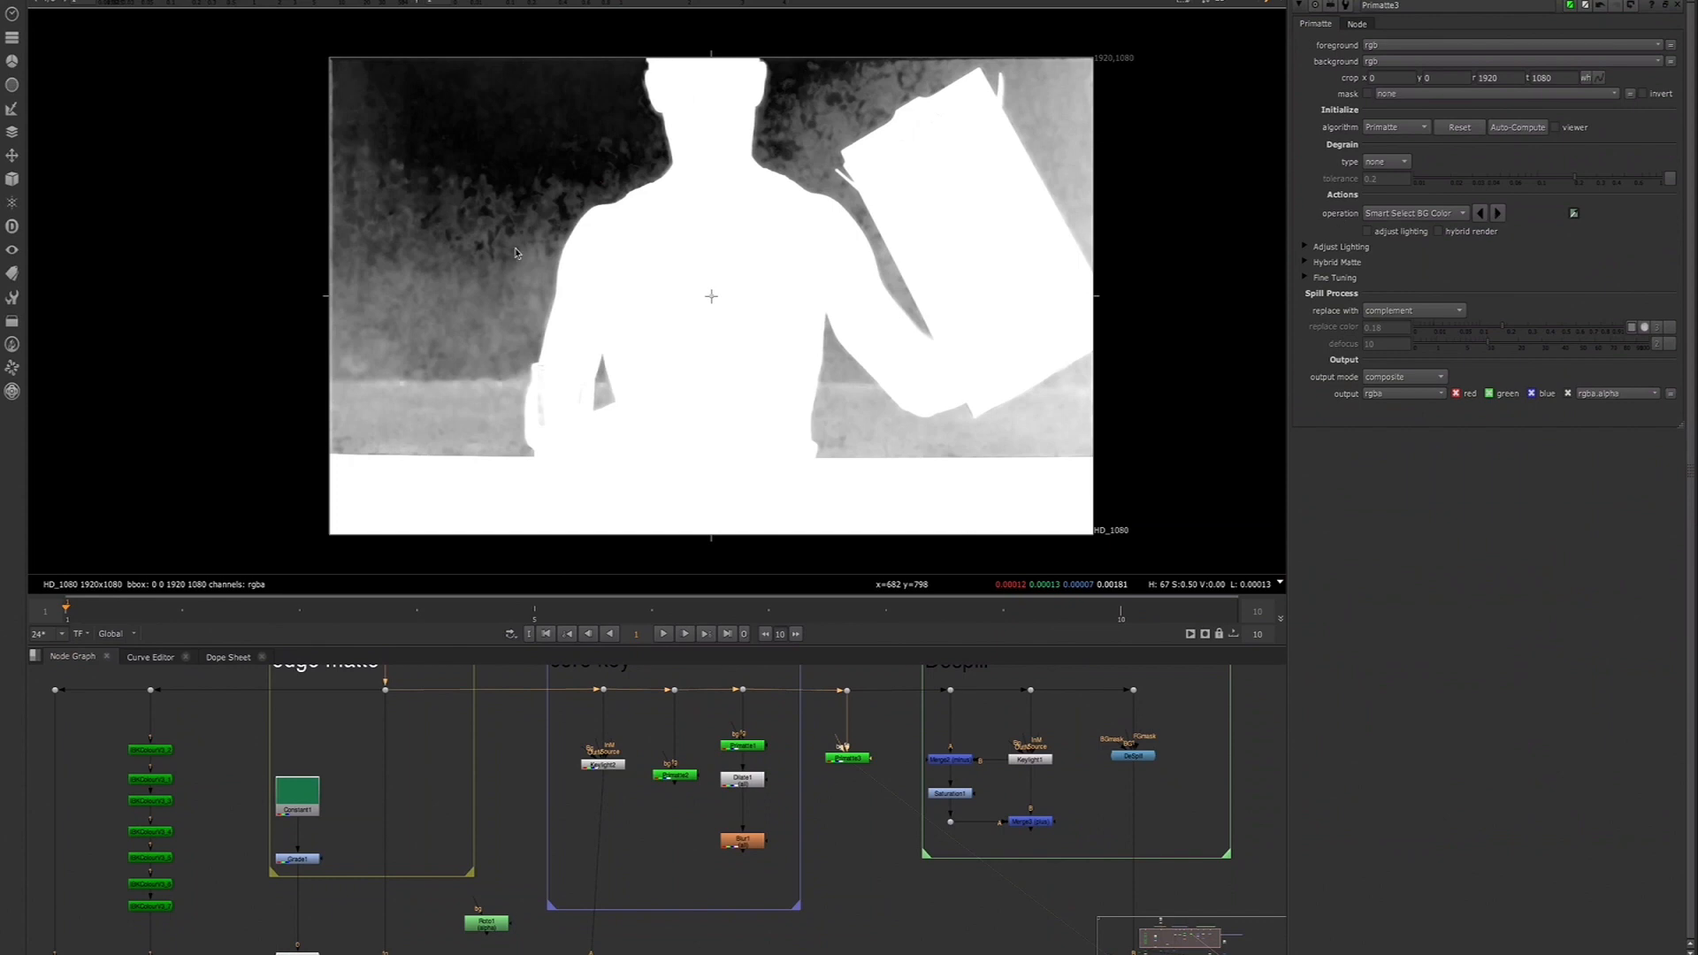
Set the Primatte operation to Clean BG Noise and sample the grey background patches on the glass side of the man
left_click(1498, 213)
left_click_drag(533, 256, 433, 275, "ctrl+shift")
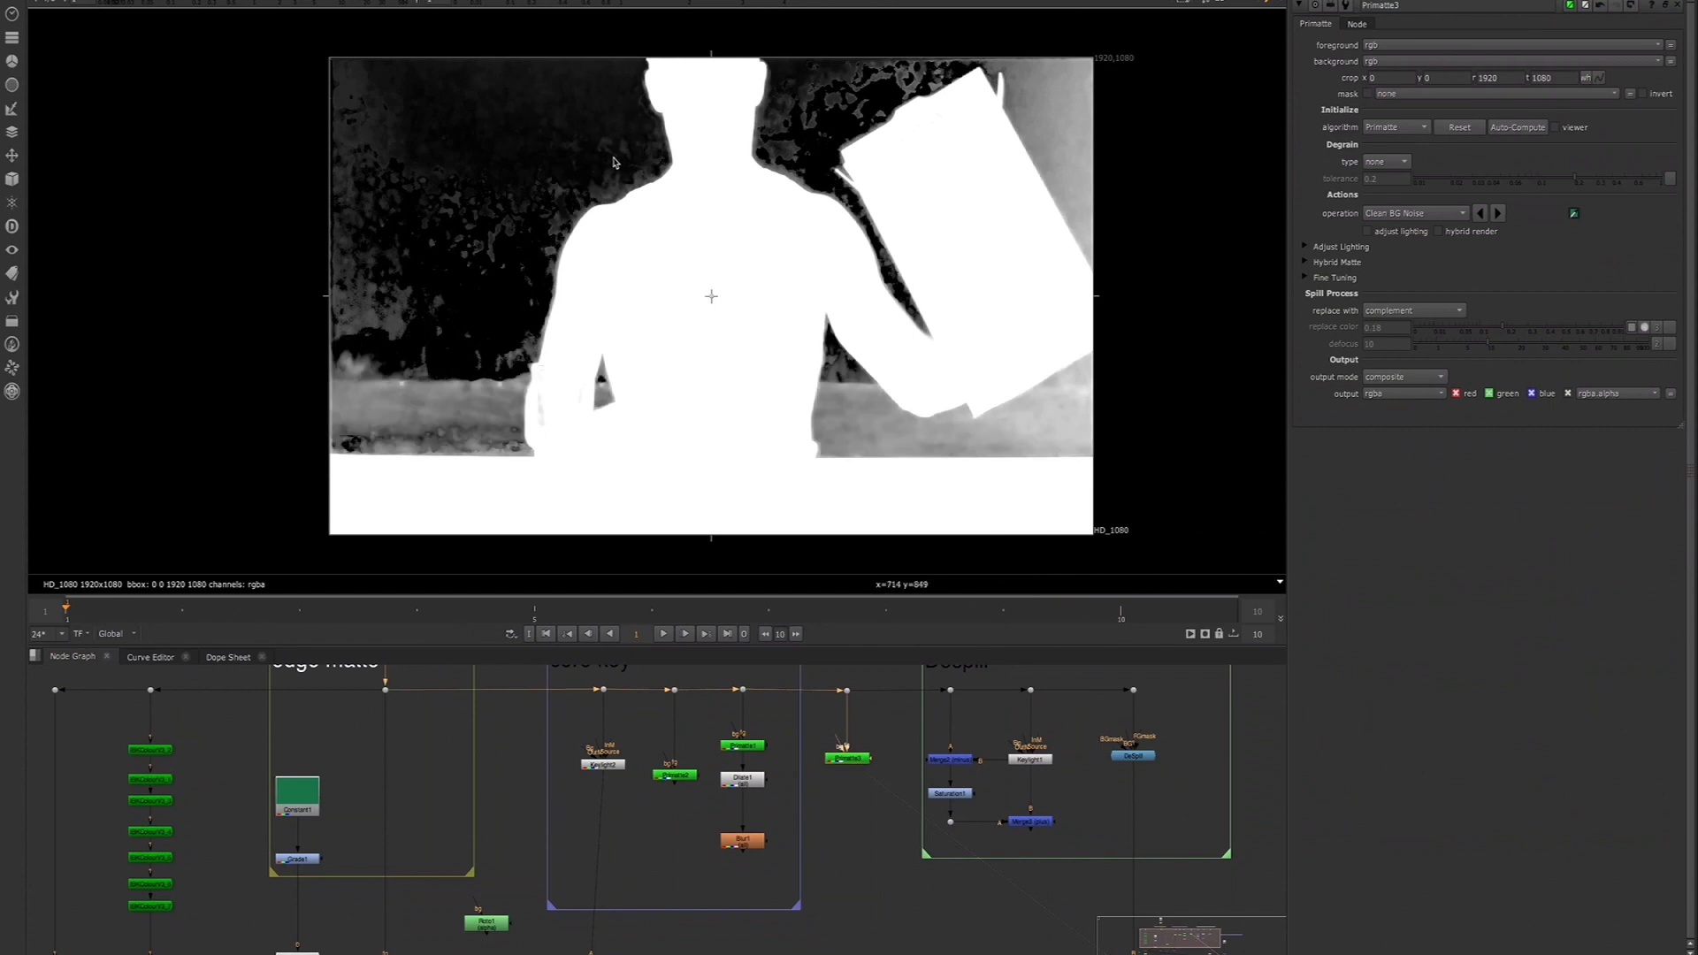
left_click(541, 132, "ctrl")
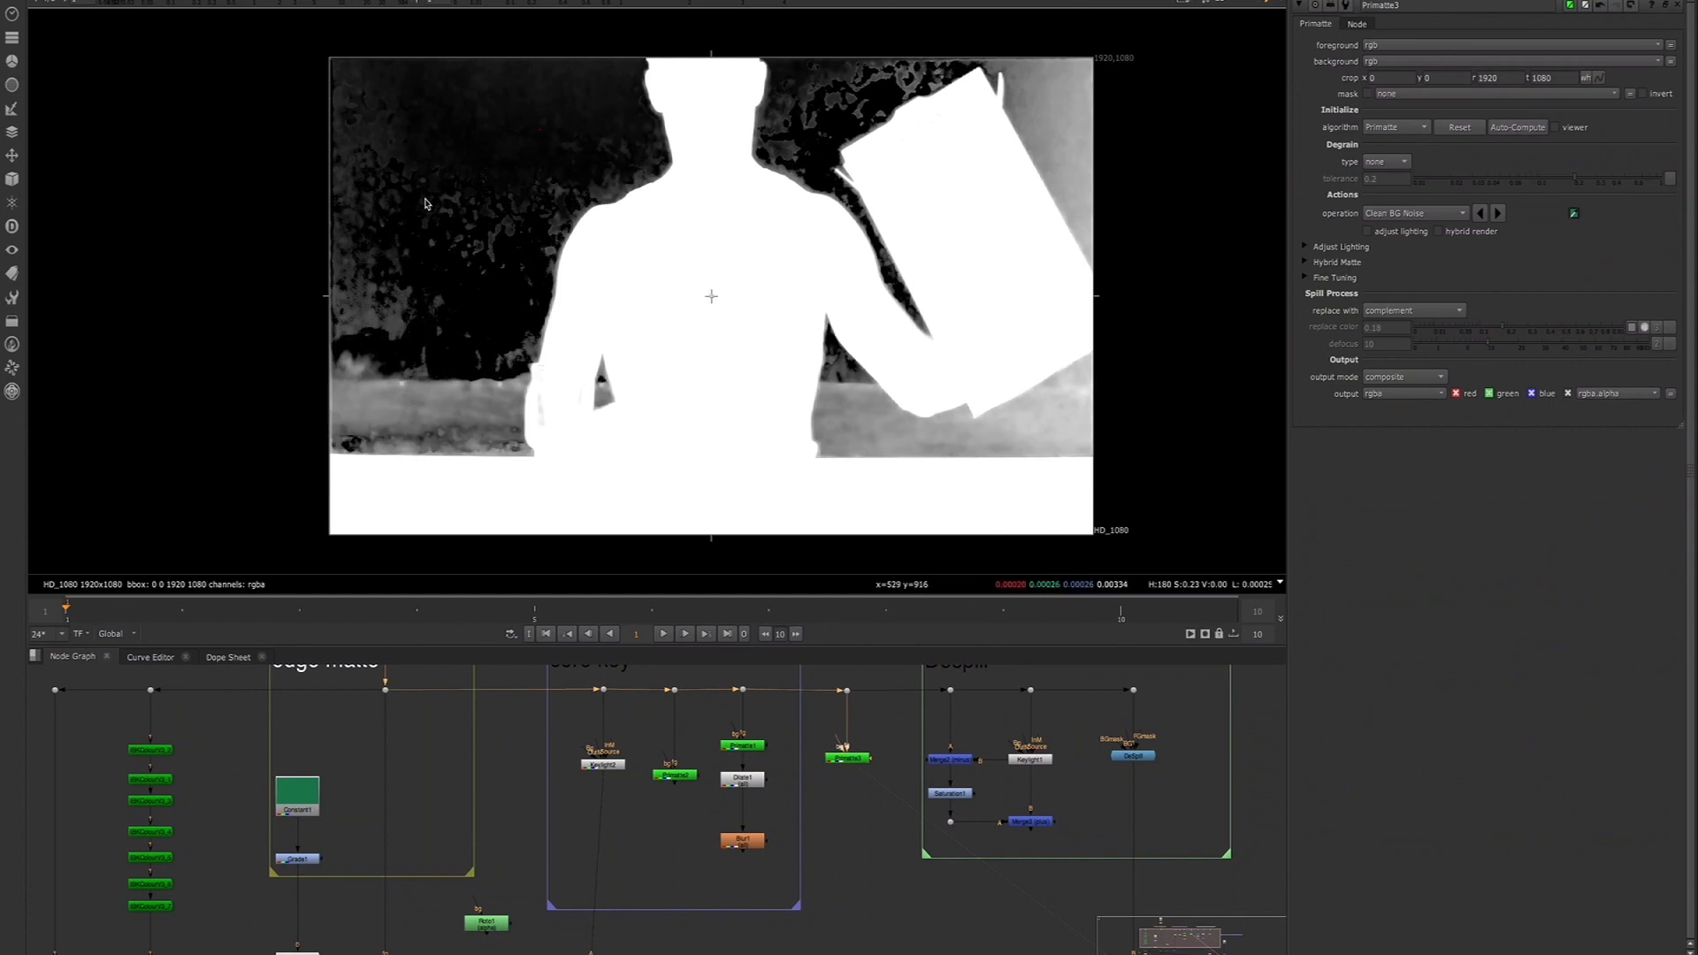
left_click_drag(396, 167, 458, 218, "ctrl+shift")
left_click_drag(386, 275, 426, 343, "ctrl+shift")
left_click_drag(488, 200, 530, 234, "ctrl+shift")
left_click_drag(585, 177, 541, 86, "ctrl+shift")
left_click_drag(533, 340, 490, 420, "ctrl+shift")
Sample the remaining background noise near the cereal box, beside the man's head and along the table edge with Clean BG Noise
left_click_drag(914, 71, 907, 81, "ctrl+shift")
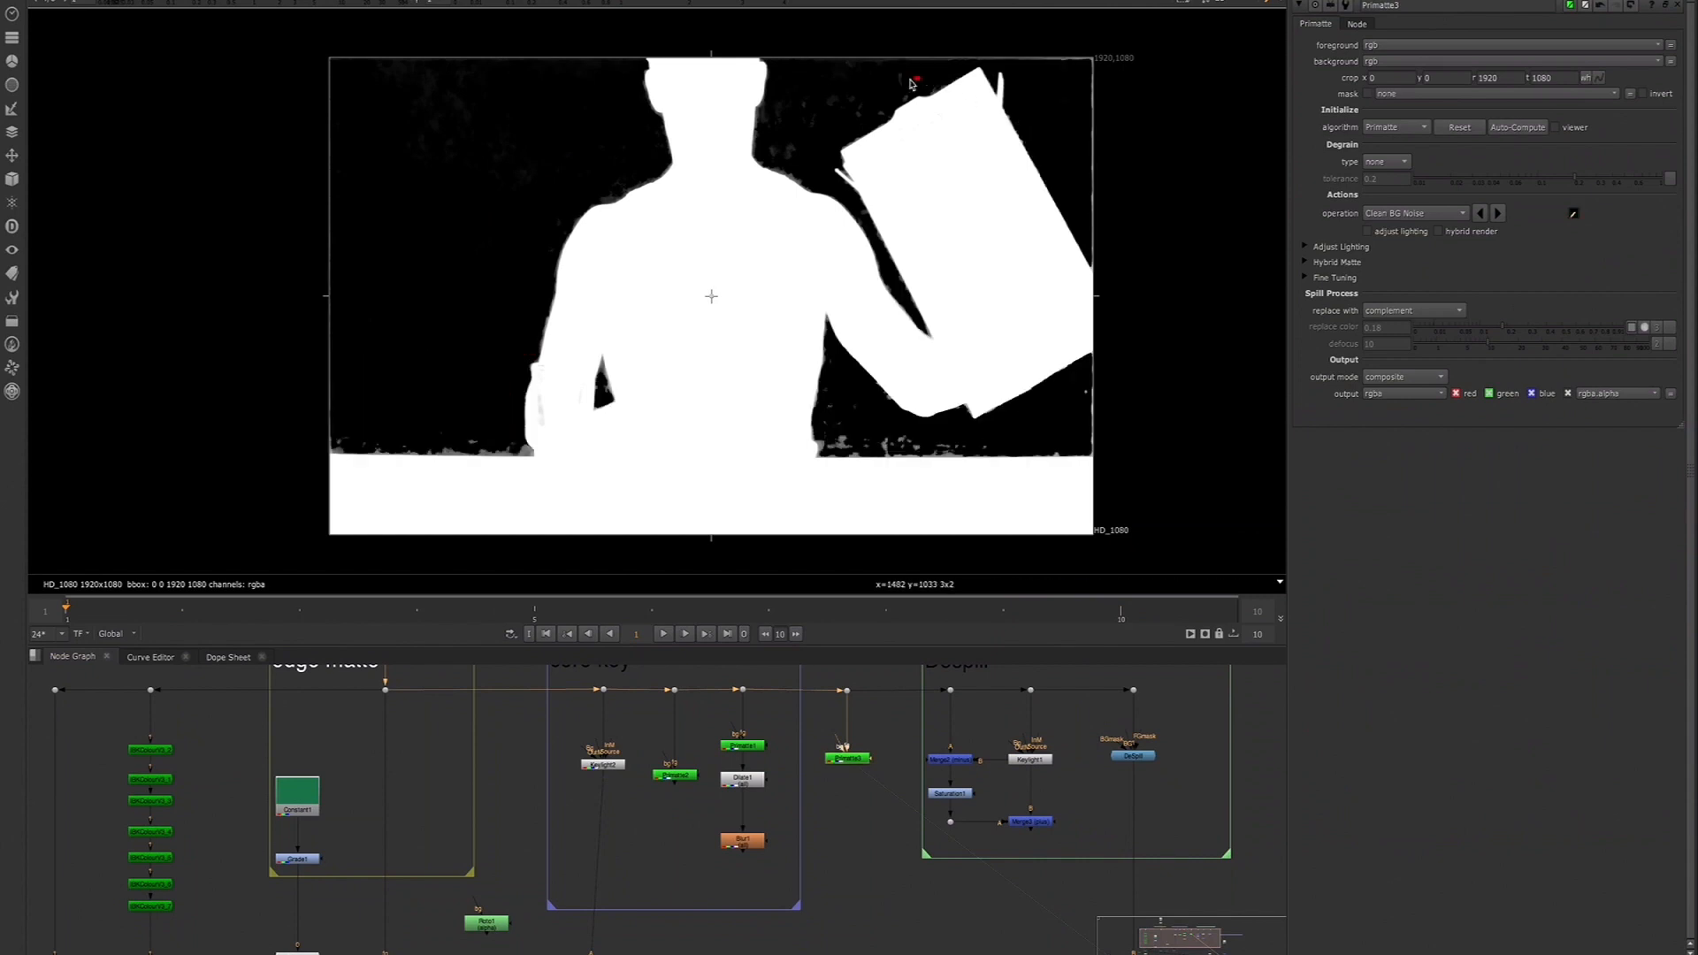
left_click_drag(797, 121, 799, 173, "ctrl+shift")
left_click_drag(858, 448, 890, 452, "ctrl")
left_click(840, 443, "ctrl")
left_click(905, 448, "ctrl")
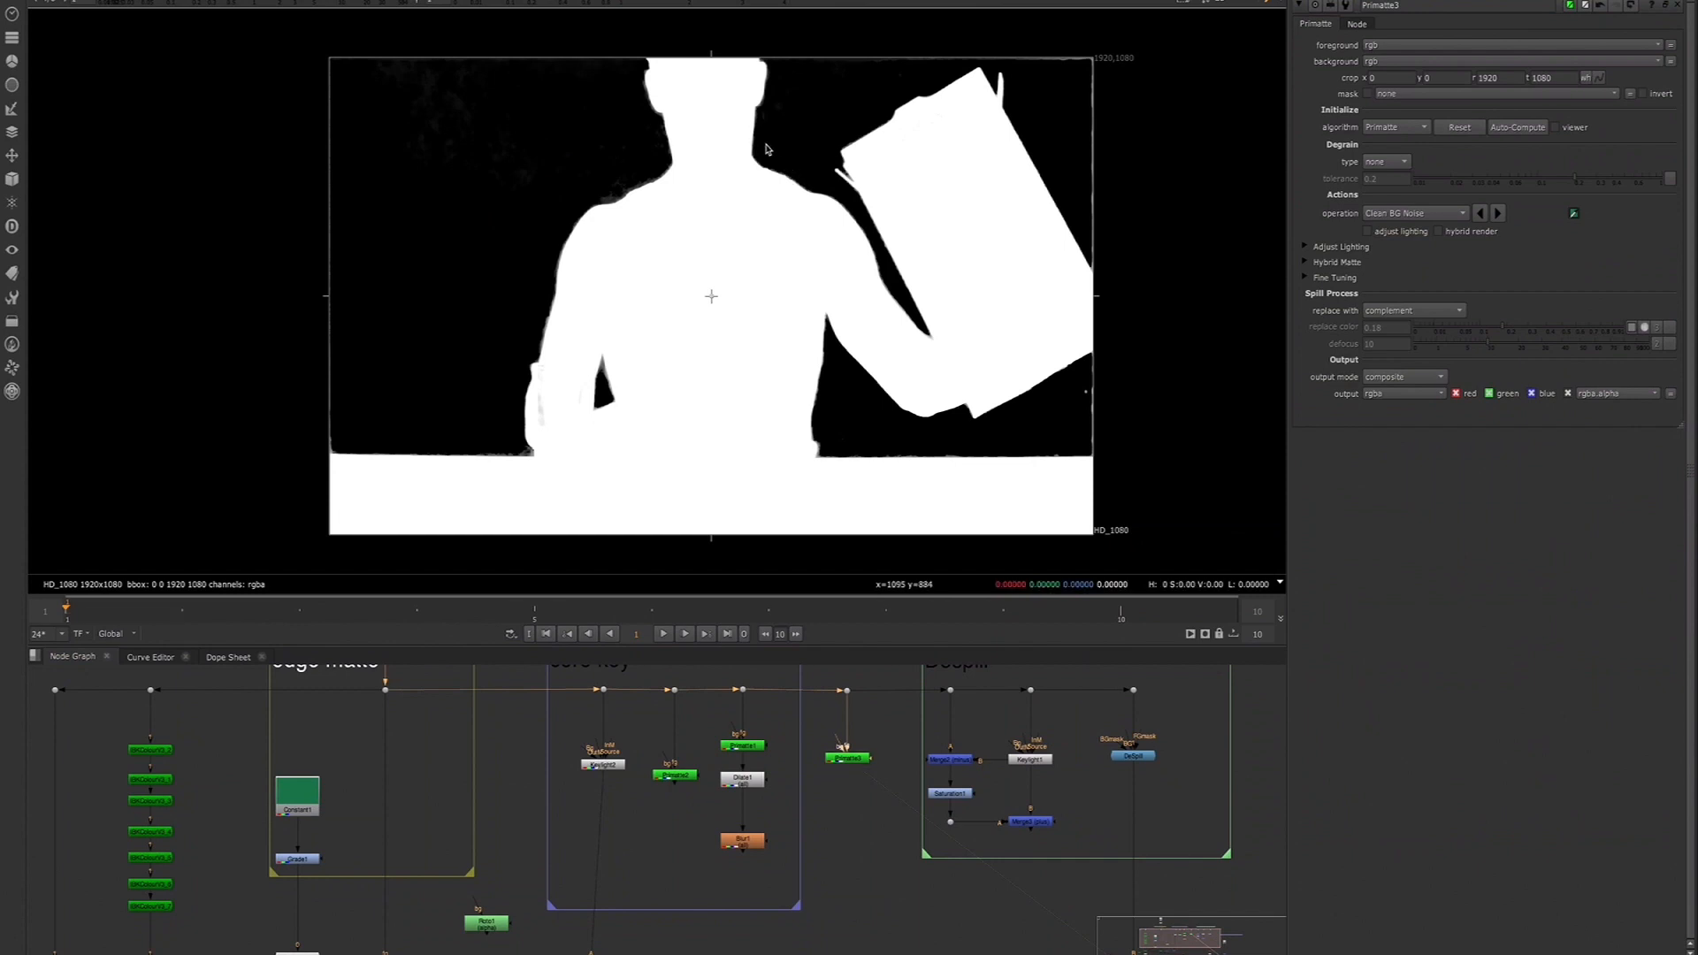
Sample the grey fringe along the man's shoulder and upper arm on the glass side with Clean BG Noise
scroll(637, 188, "up", 3)
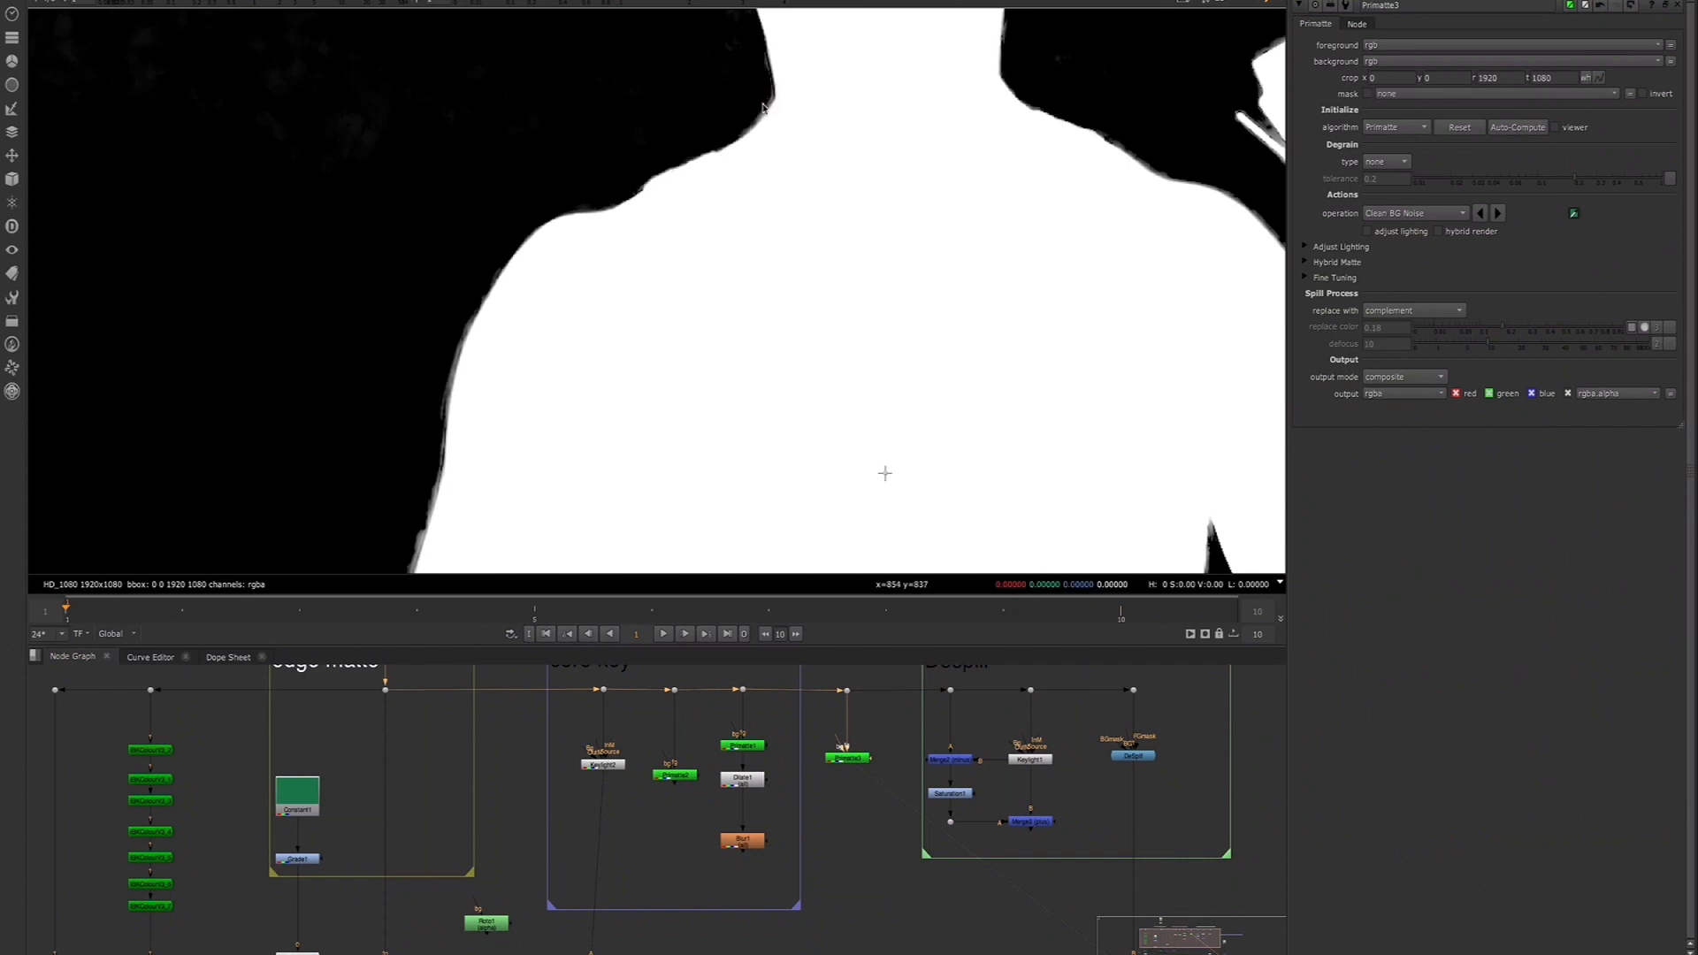
scroll(583, 232, "down", 3)
middle_click_drag(487, 364, 538, 247)
scroll(538, 244, "up", 6)
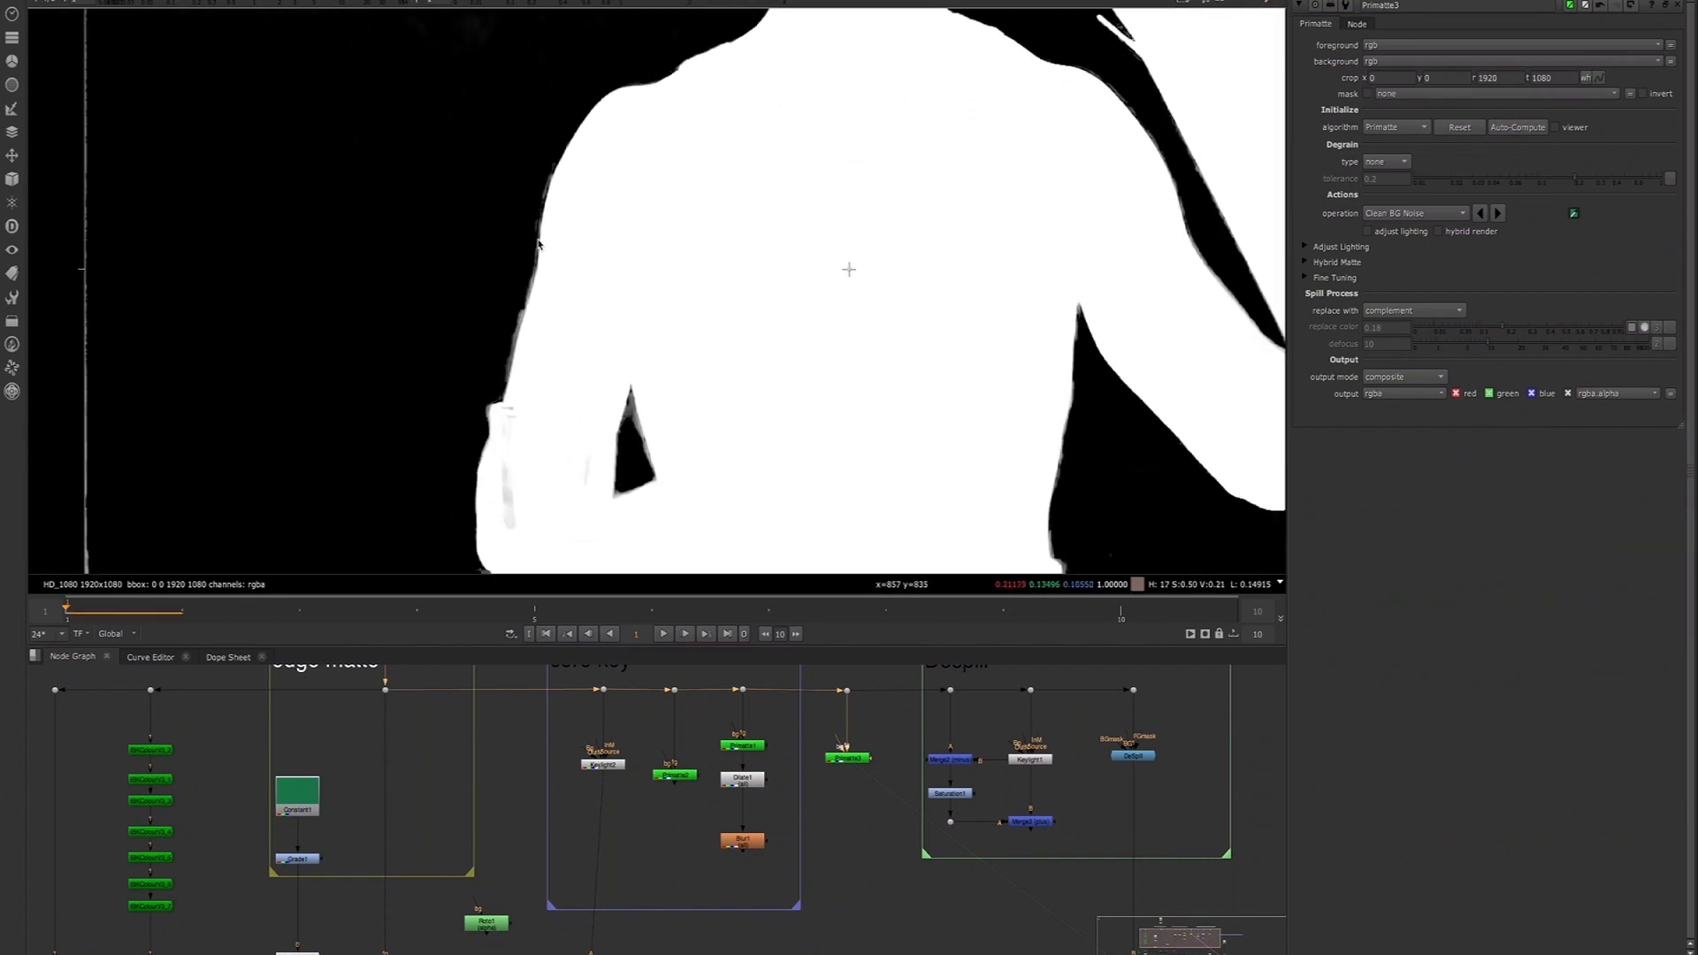
left_click(535, 206, "ctrl")
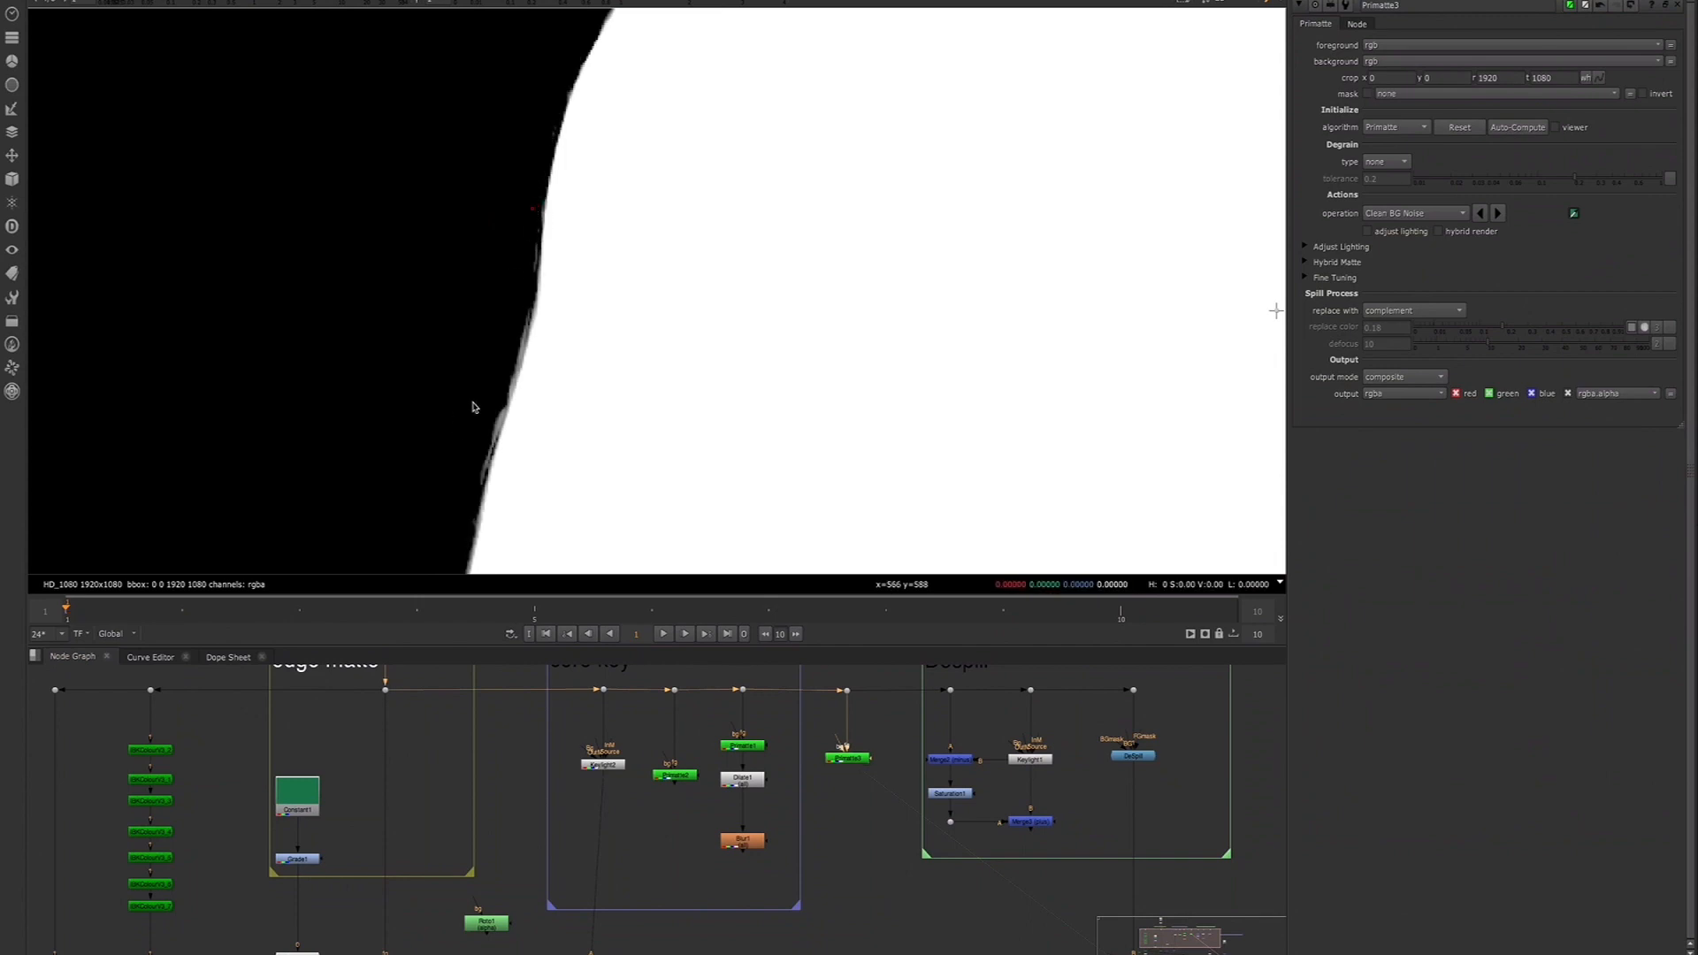
left_click(517, 366, "ctrl")
left_click(508, 371, "ctrl")
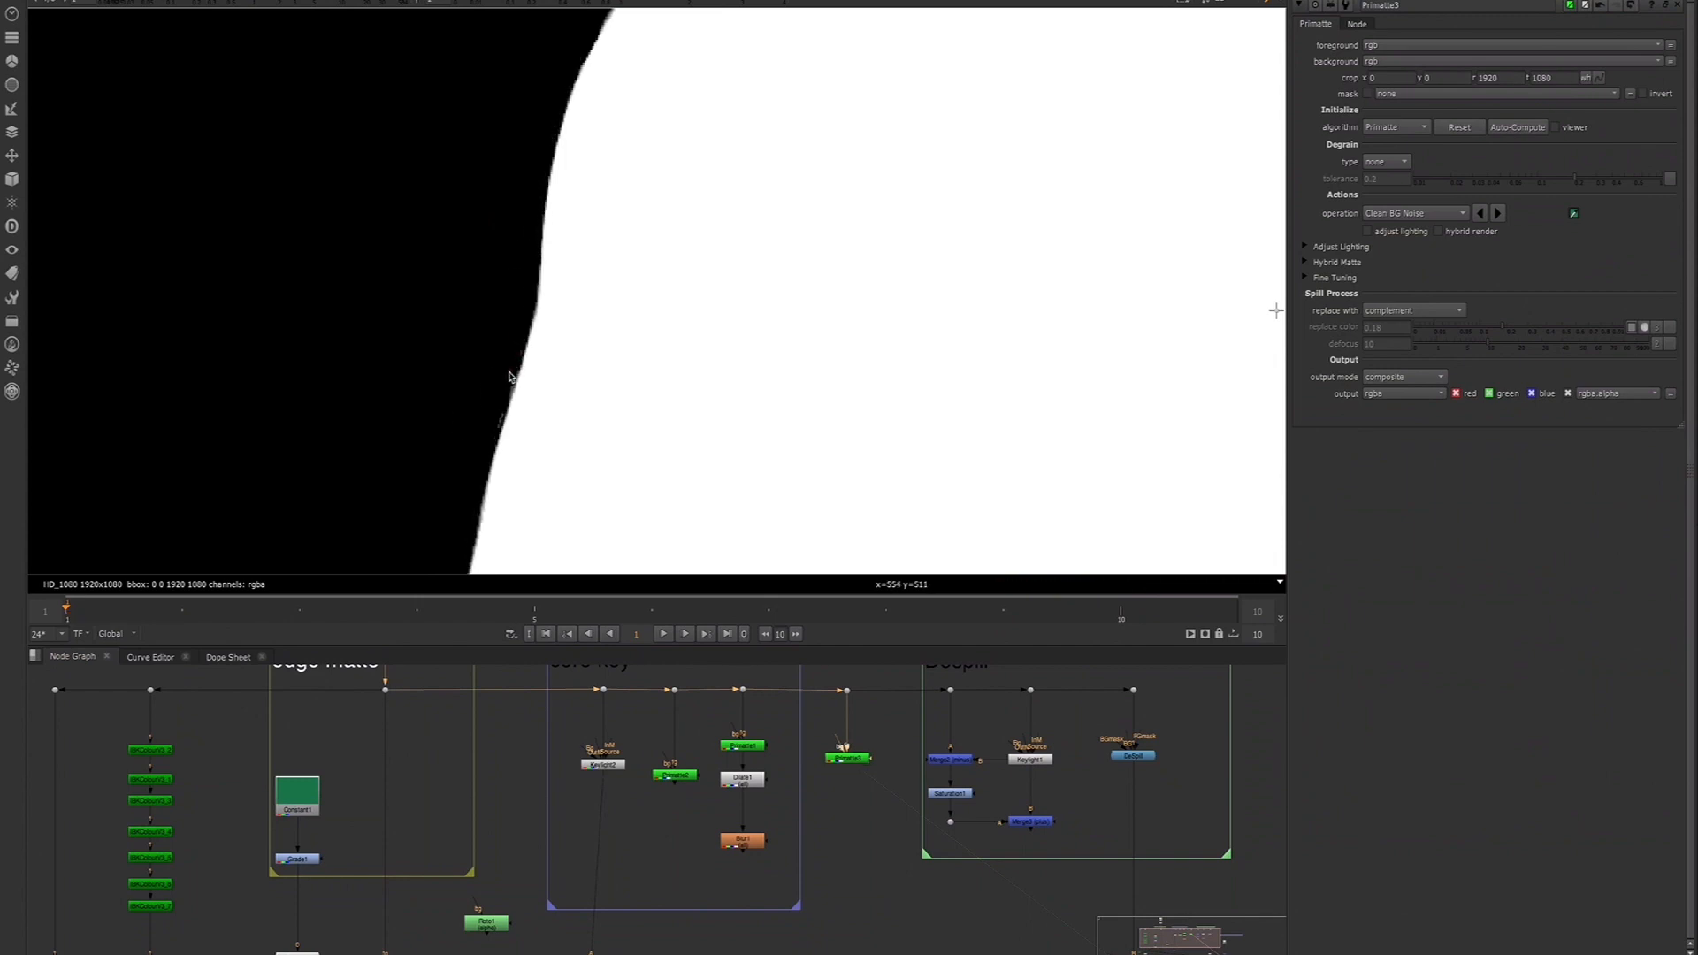
Sample the remaining grey edge inside the triangular gap between the man's arm and torso with Clean BG Noise
scroll(491, 399, "down", 6)
middle_click_drag(568, 447, 576, 359)
scroll(575, 359, "up", 4)
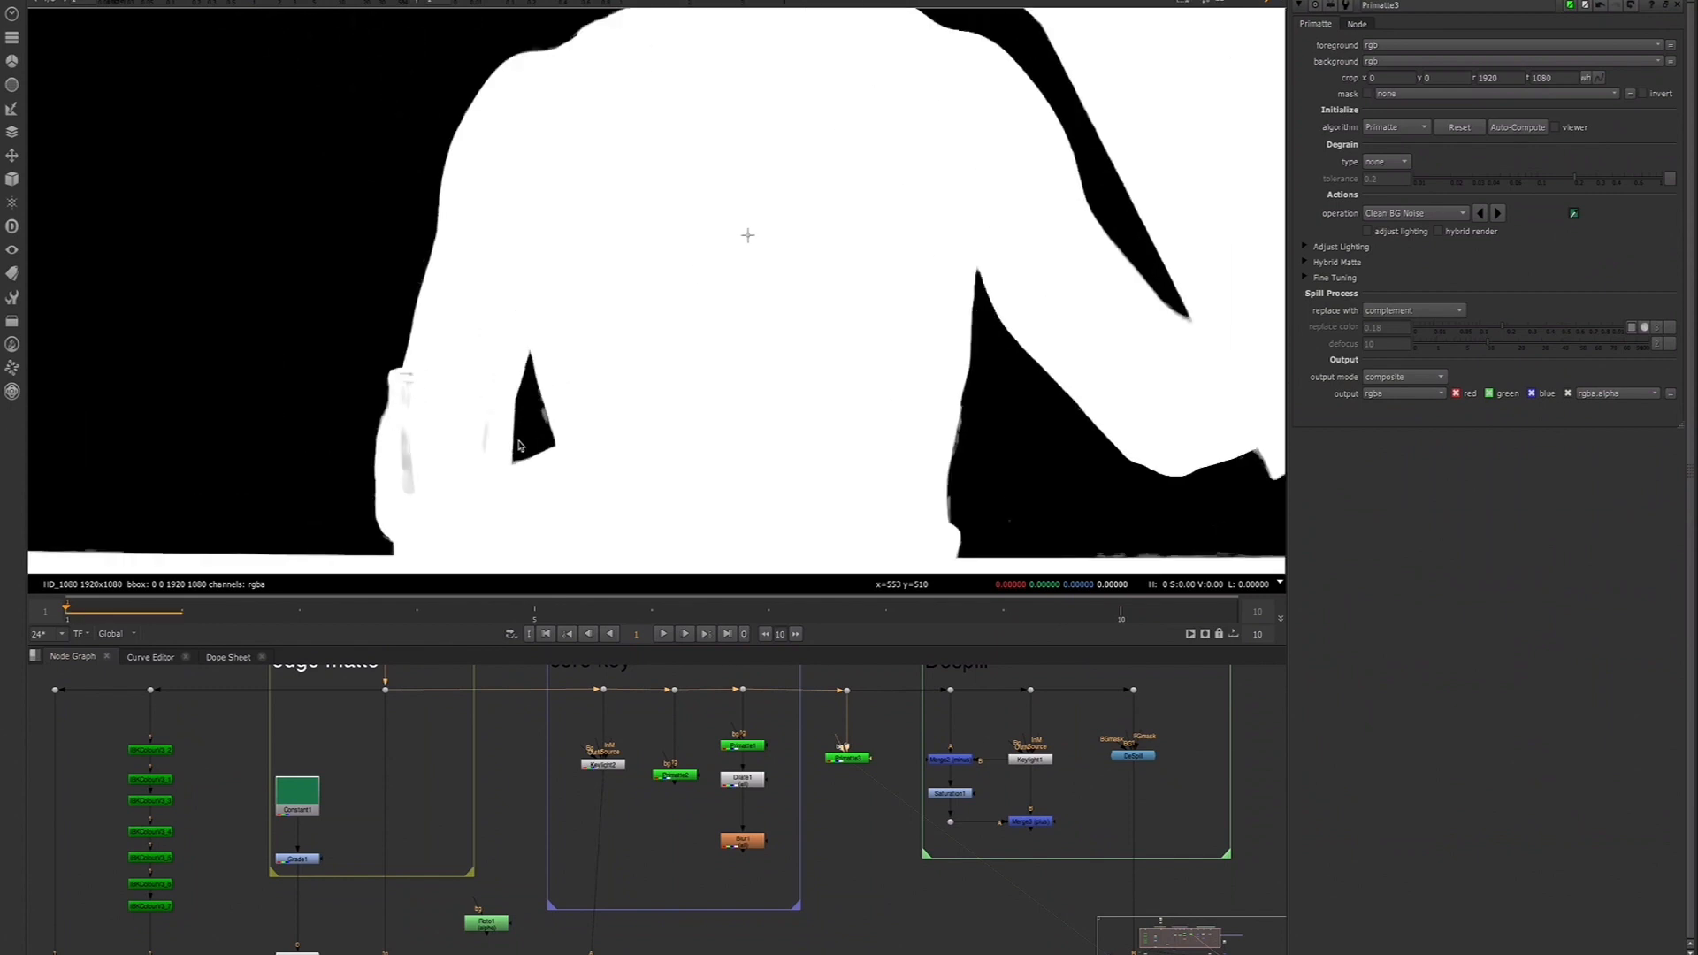
left_click(544, 416, "ctrl")
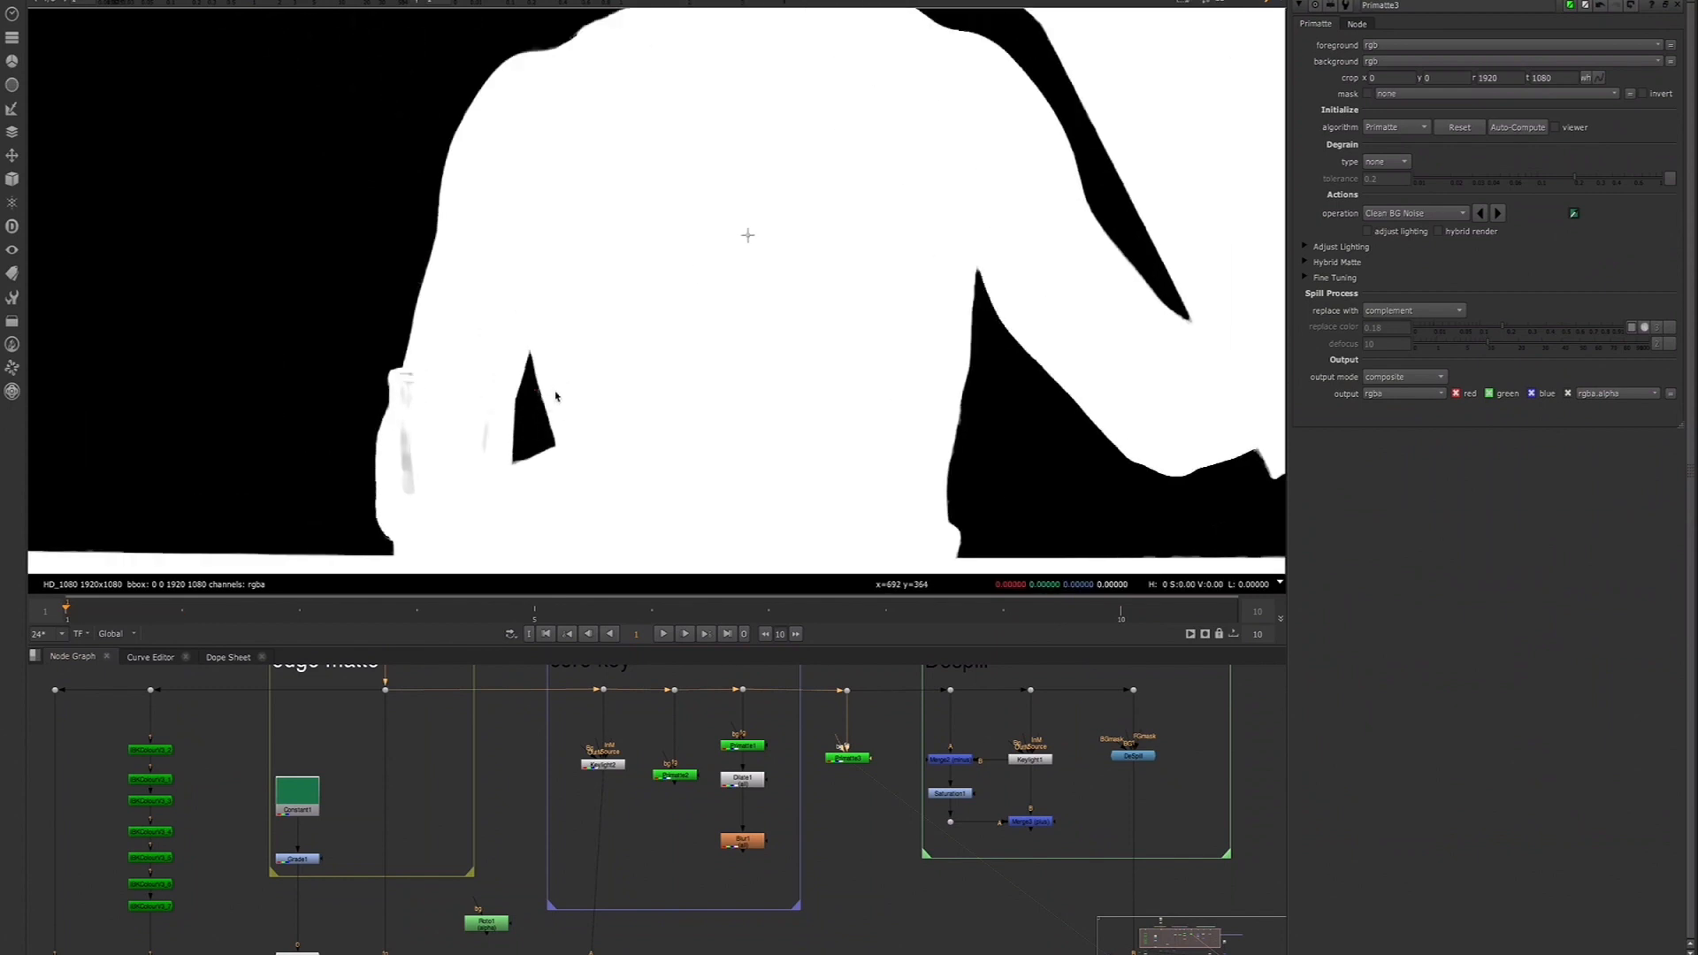
scroll(557, 396, "down", 4)
scroll(965, 176, "down", 1)
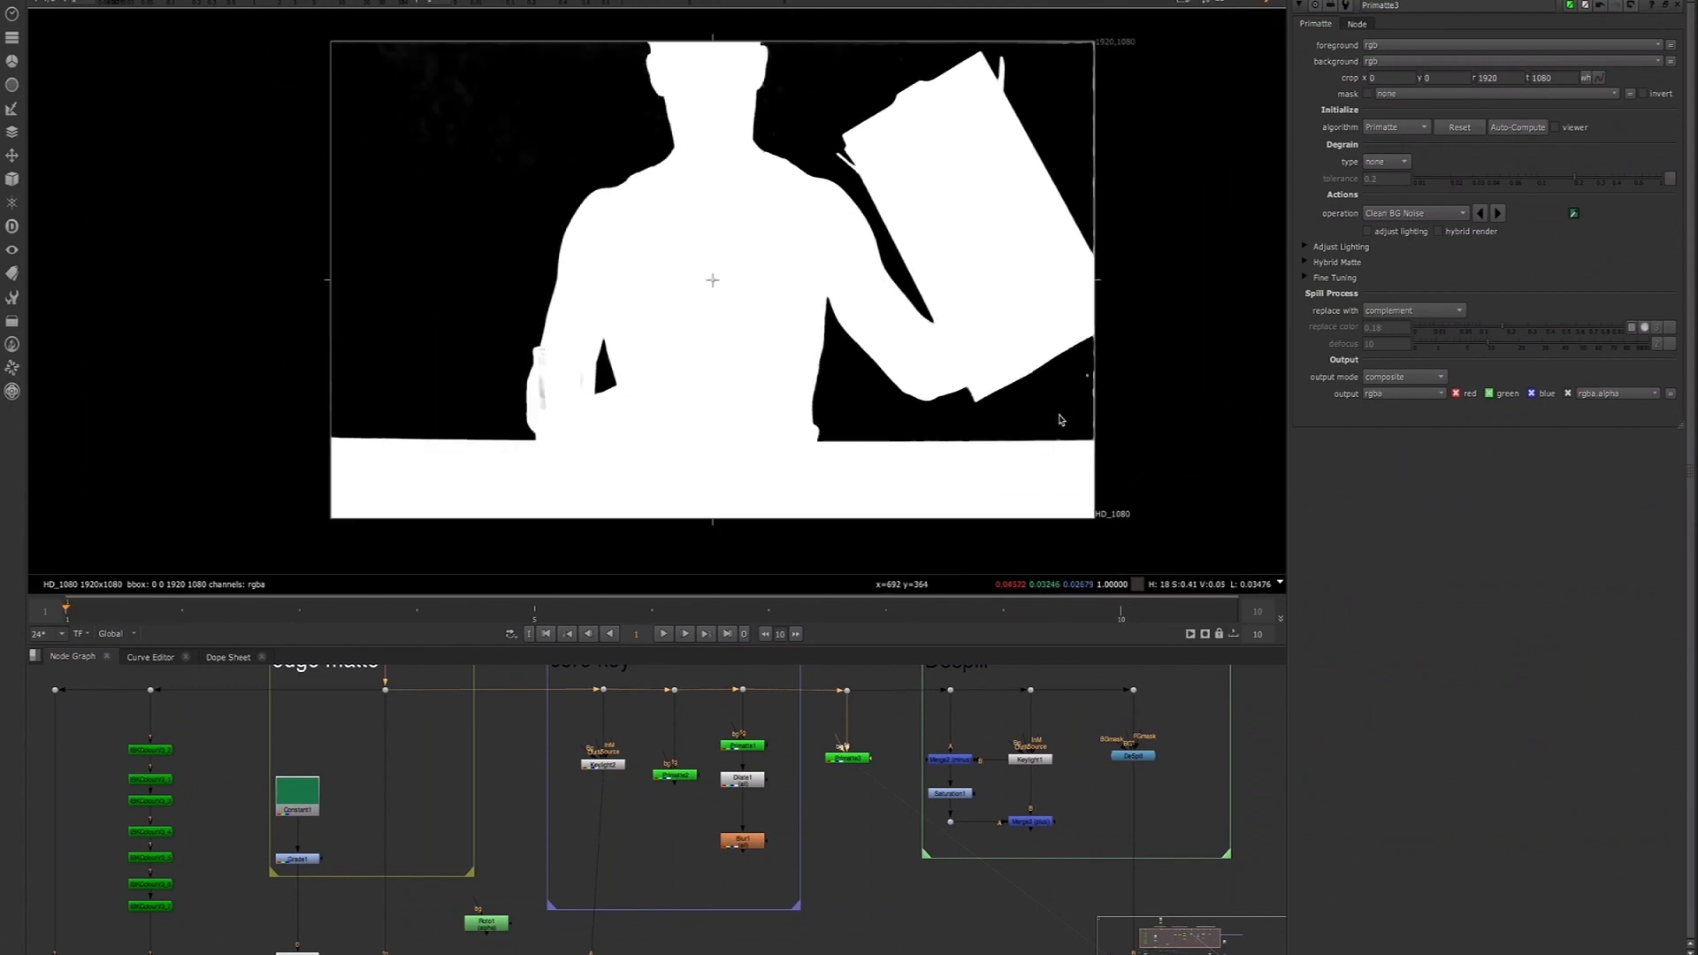
Play and scrub through the shot to frame 7, and examine the matte around the shoulders and cereal box
left_click(664, 634)
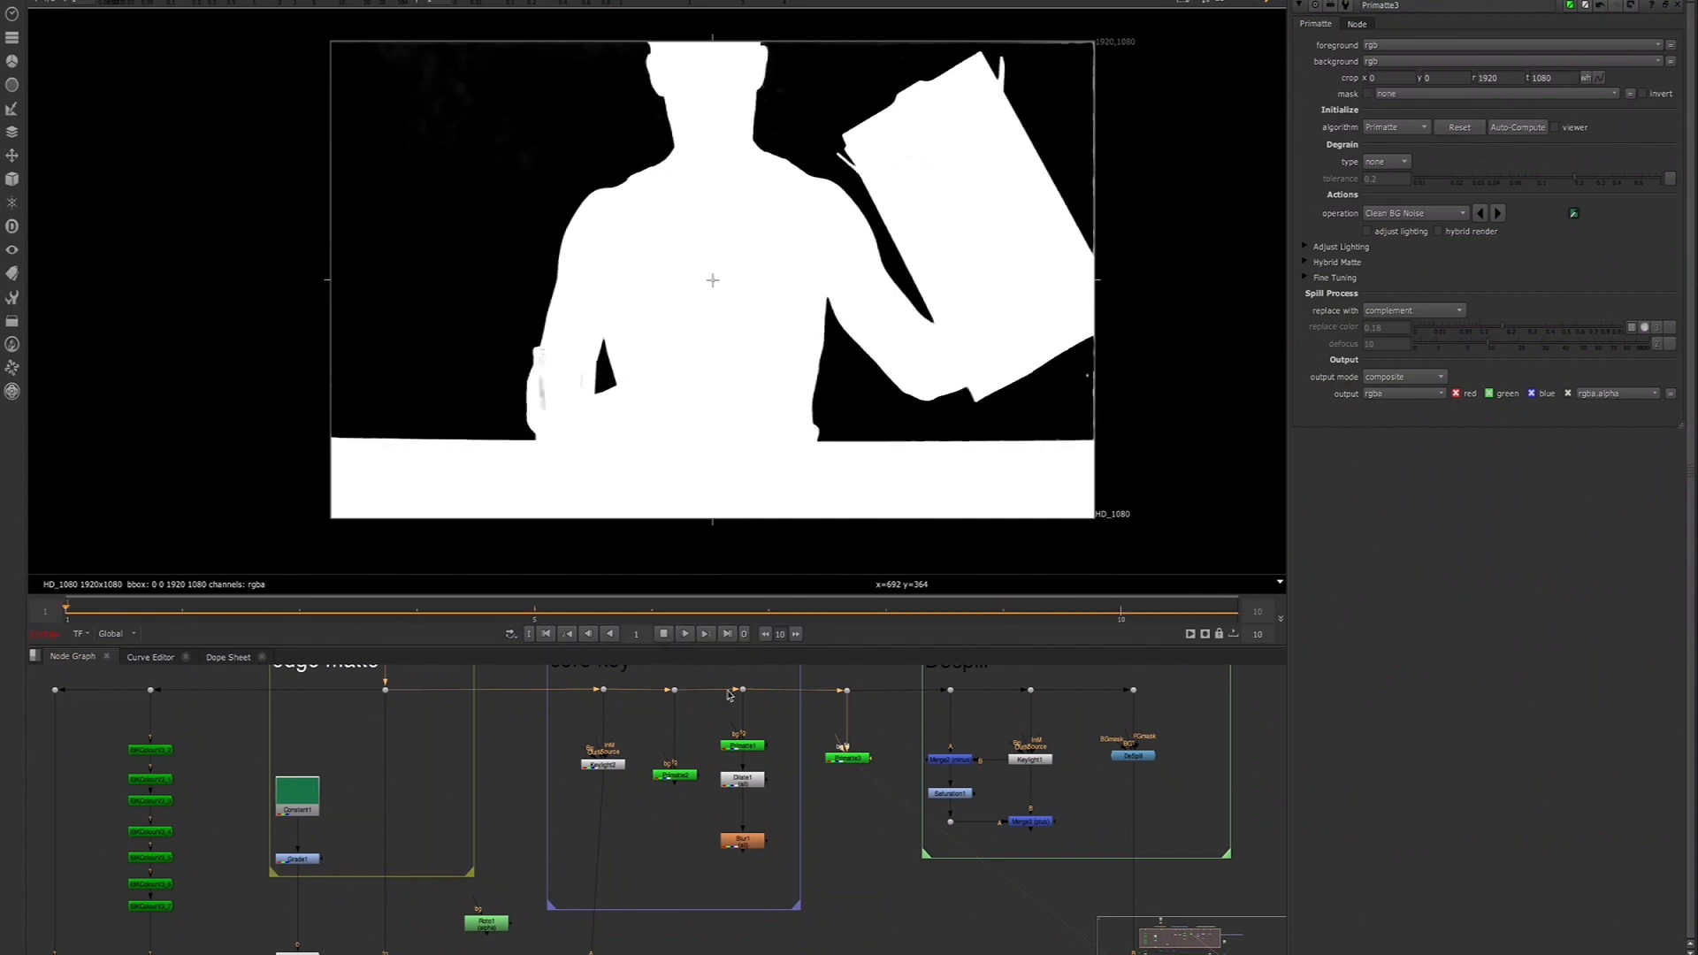
left_click(664, 634)
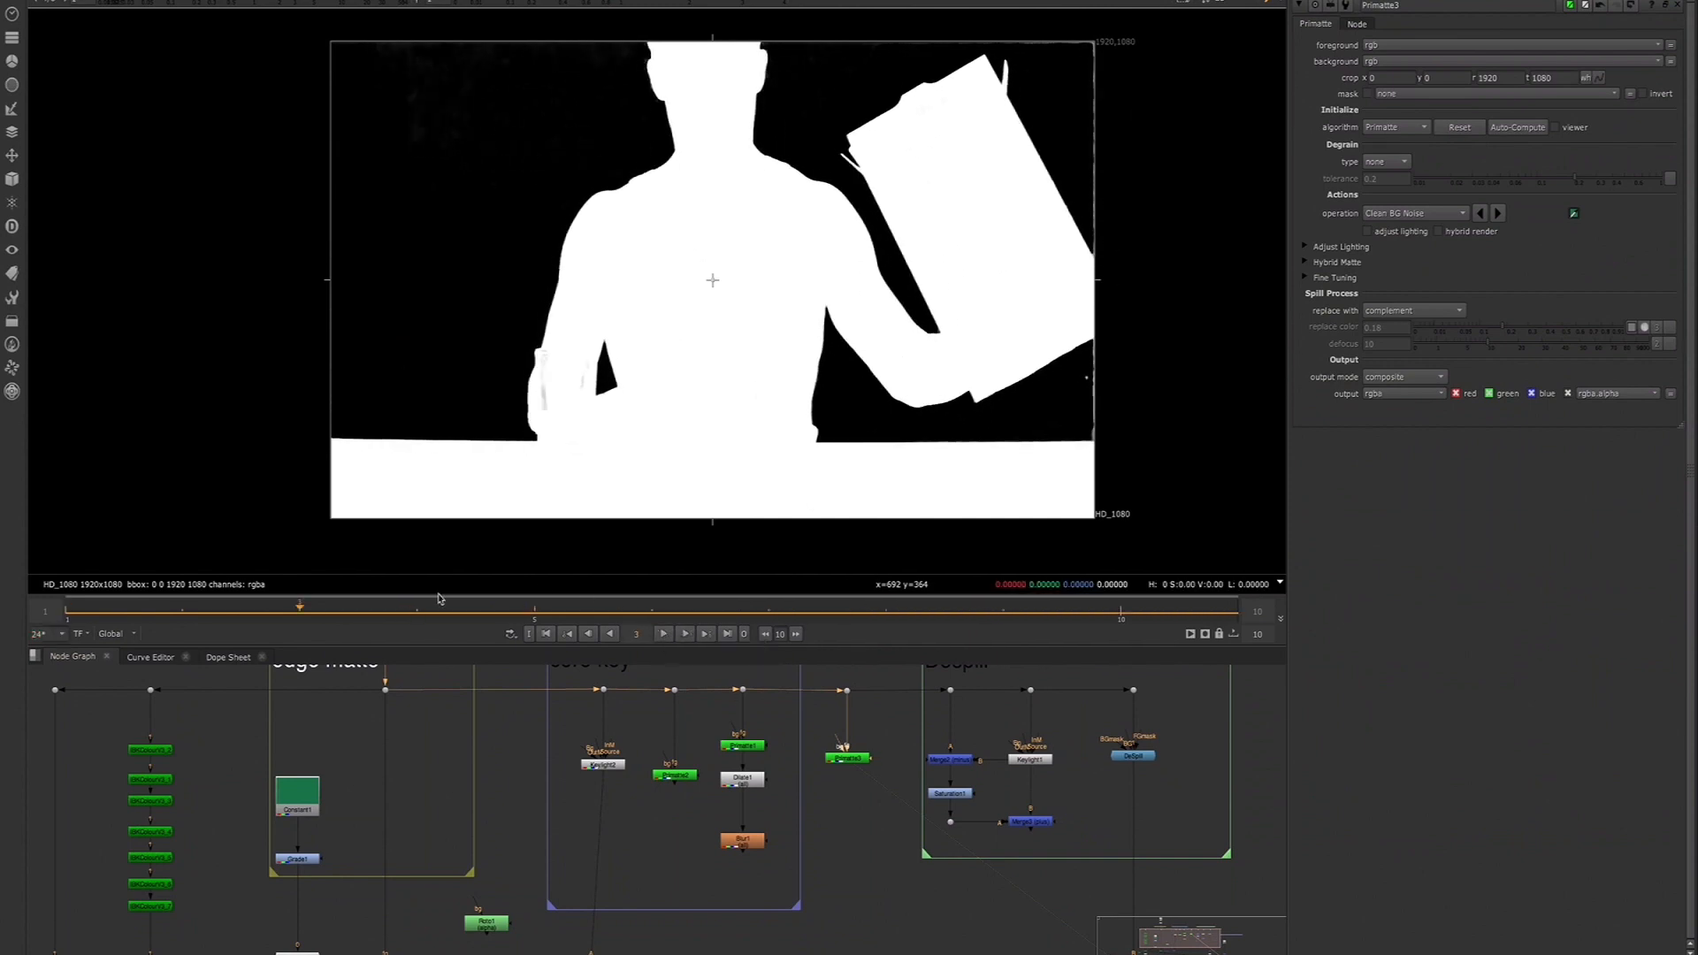
left_click_drag(421, 610, 756, 595)
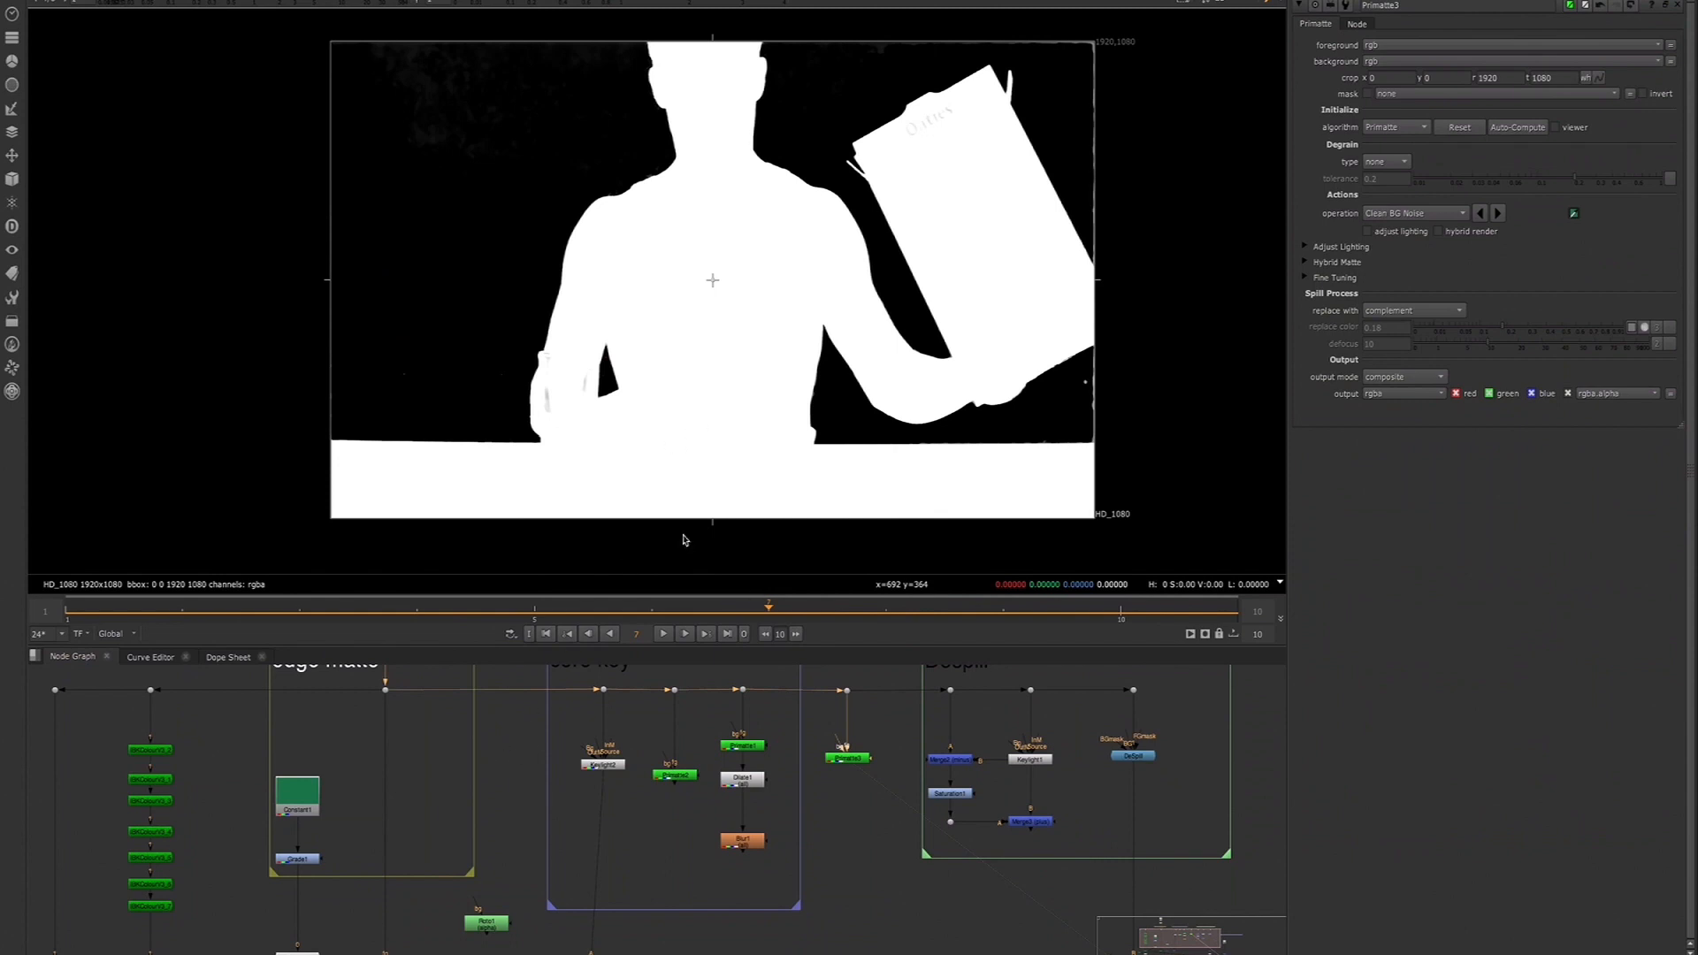
scroll(566, 133, "up", 4)
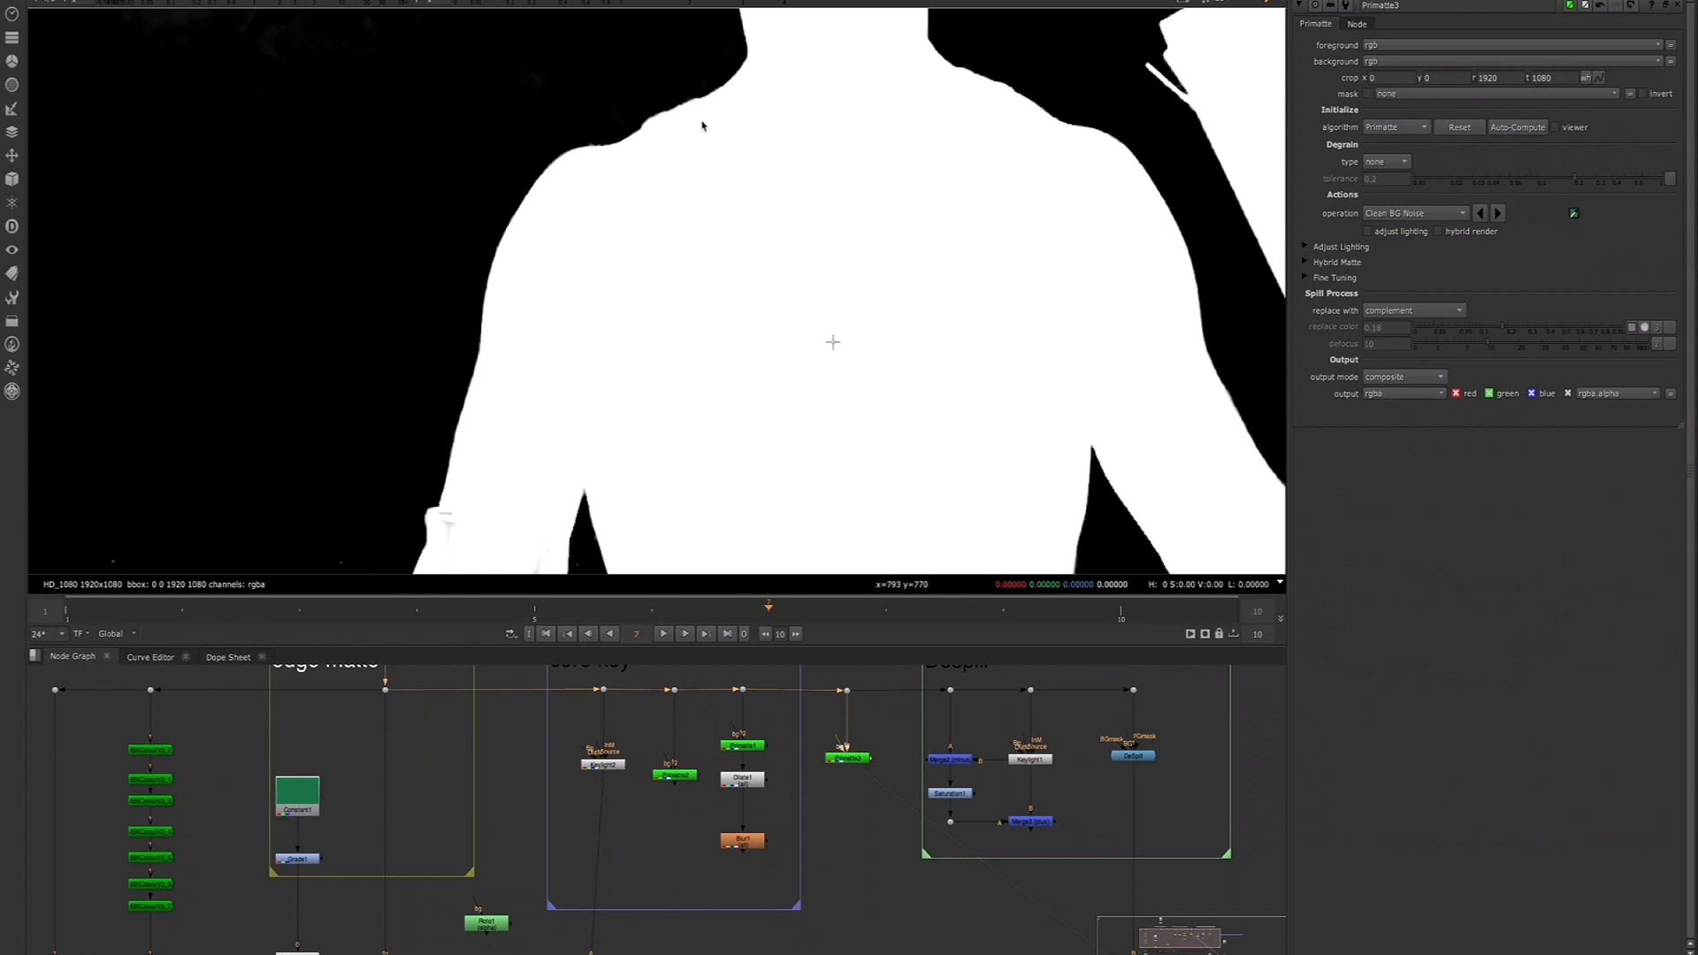
scroll(643, 167, "down", 2)
scroll(1074, 117, "down", 2)
middle_click_drag(1067, 95, 1026, 142)
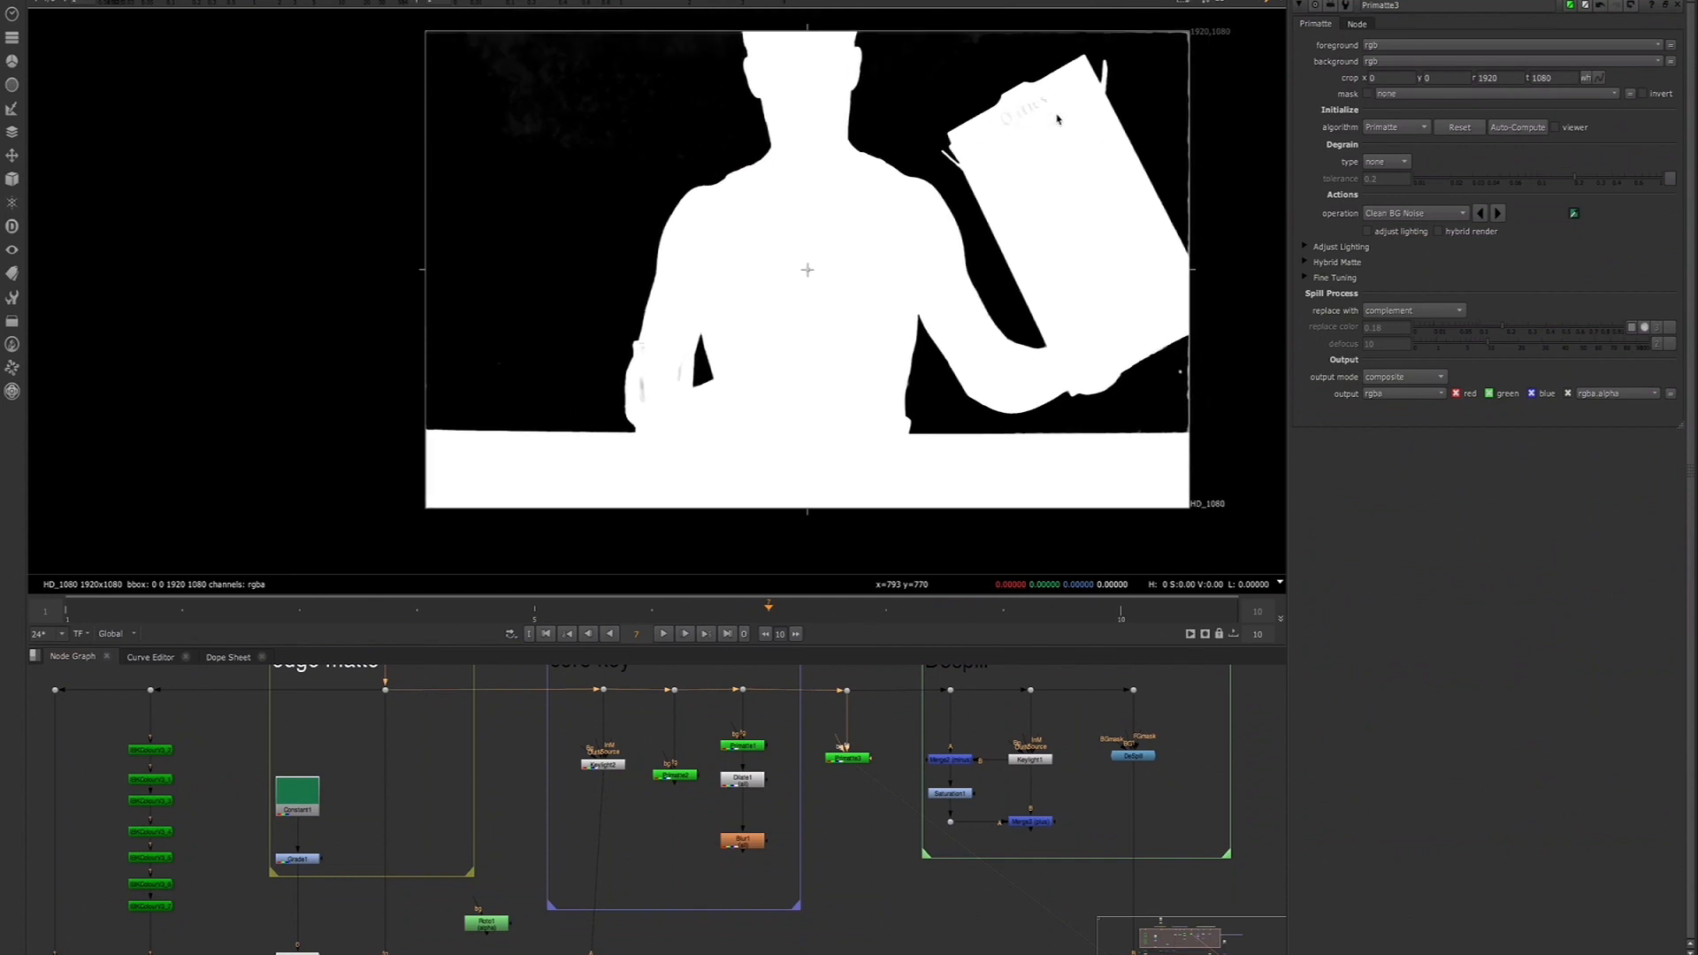
Set the Primatte operation to Clean FG Noise, clean the lettering on the cereal box, and check the matte across the shot
left_click(1499, 214)
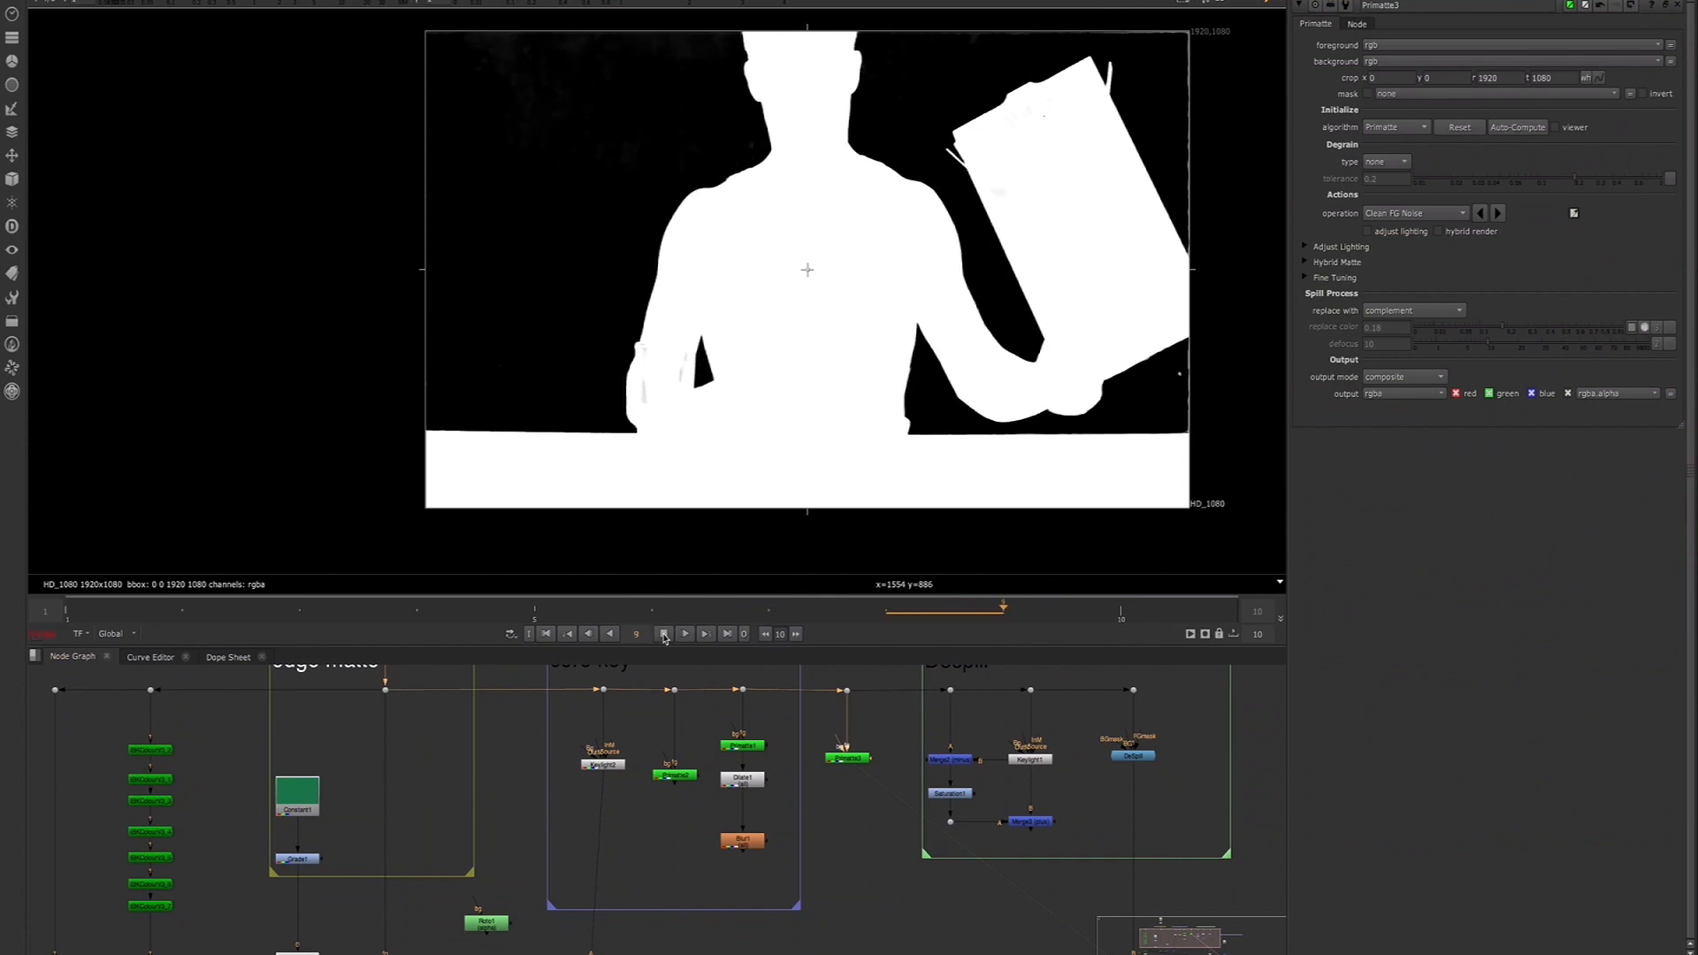
left_click(661, 635)
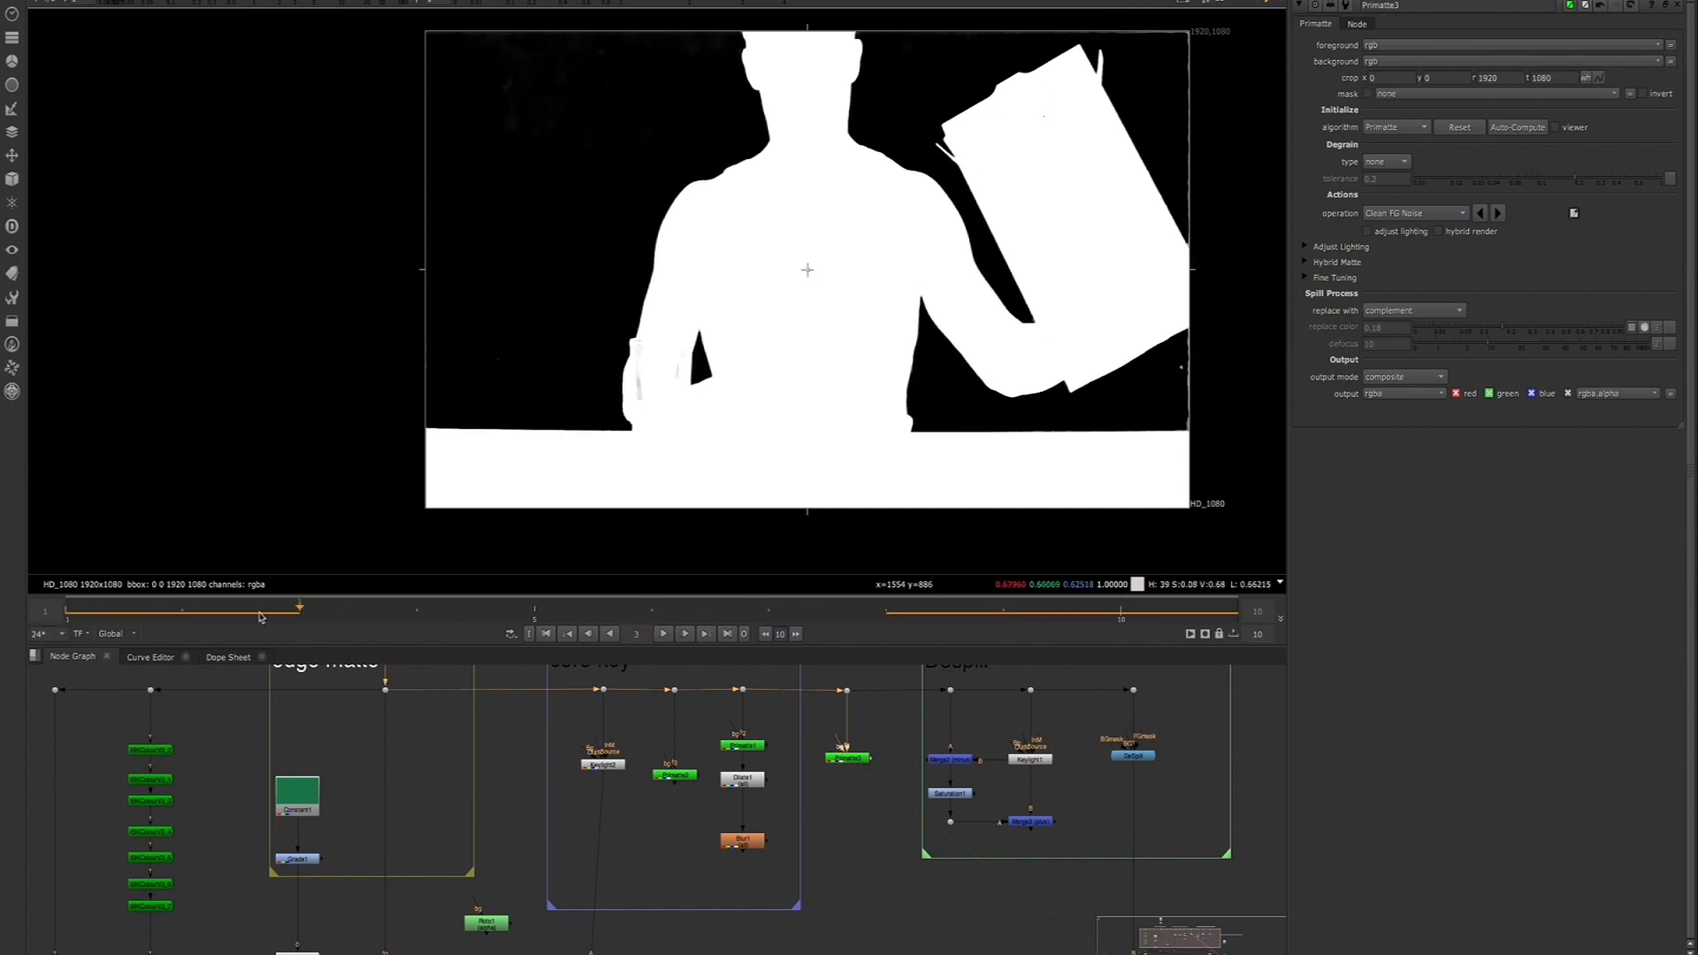
left_click_drag(299, 610, 417, 610)
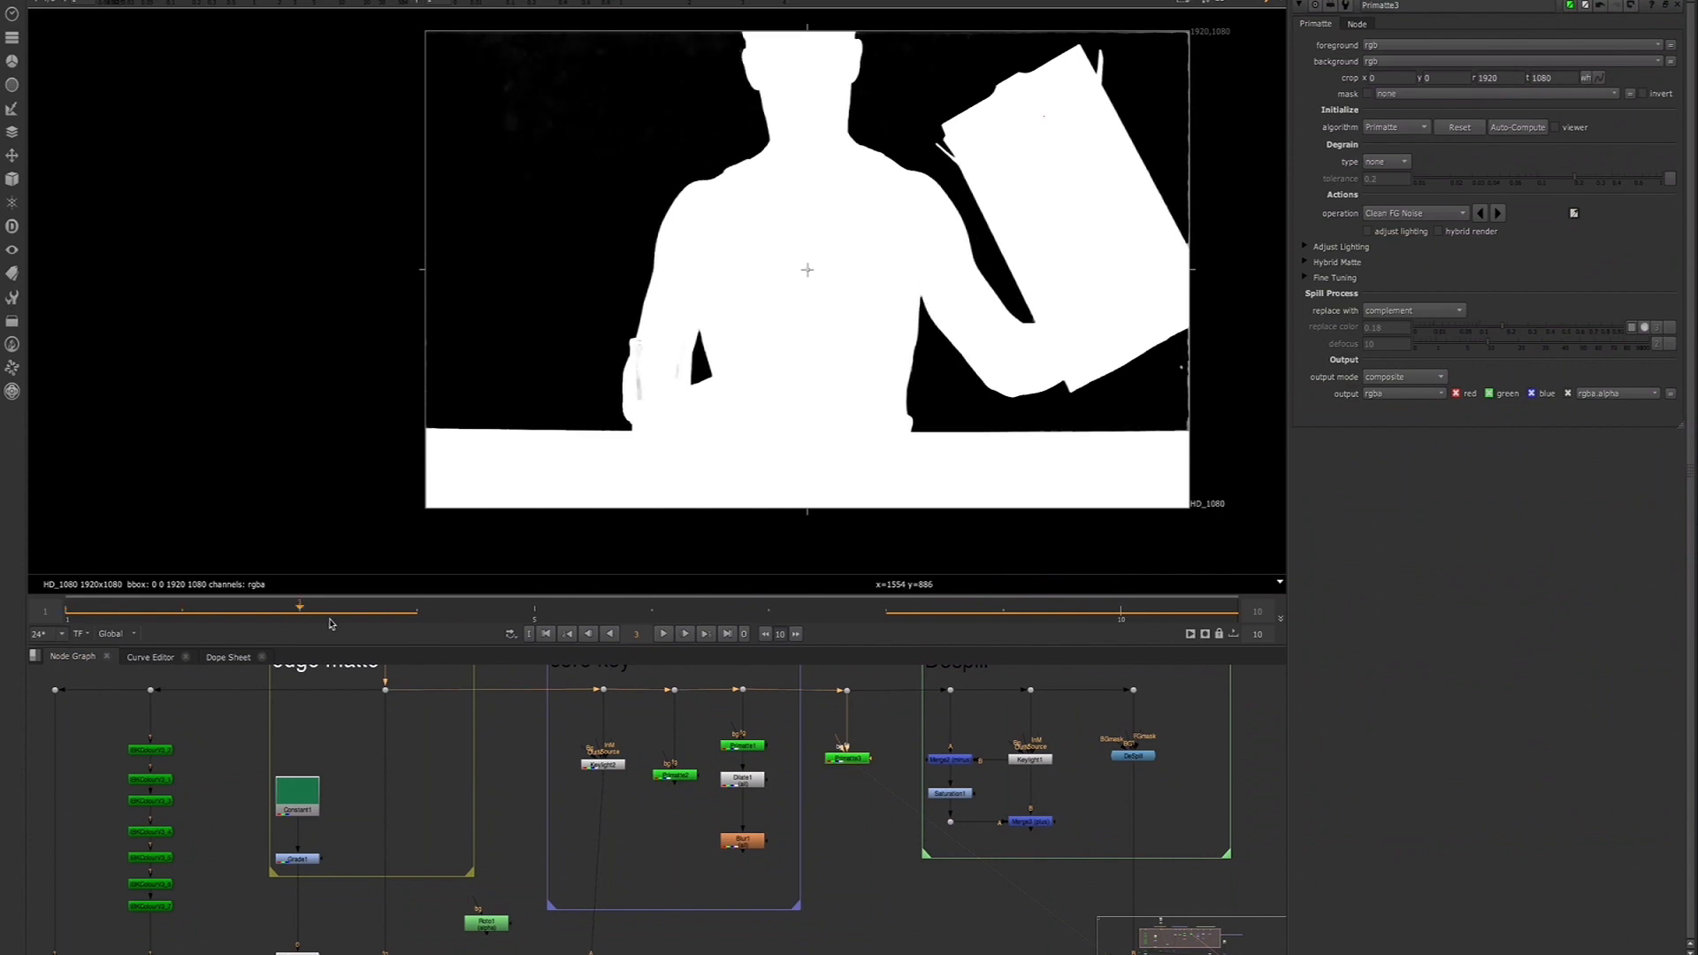
left_click(783, 610)
left_click_drag(825, 606, 1105, 614)
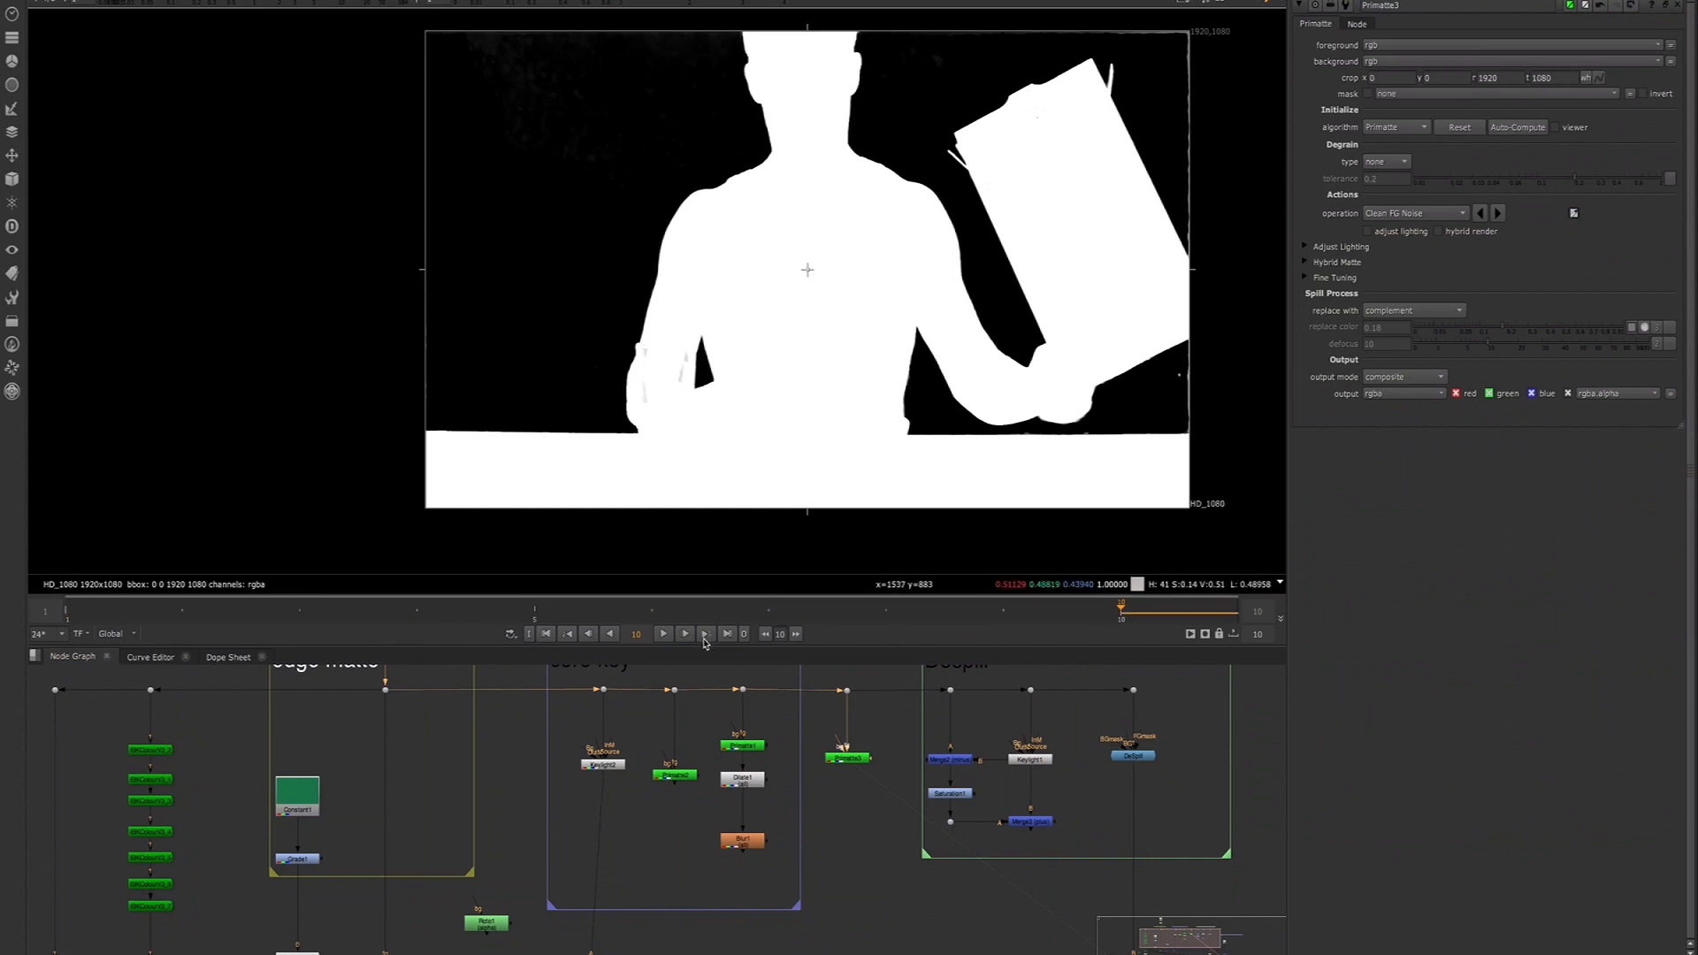
left_click(664, 634)
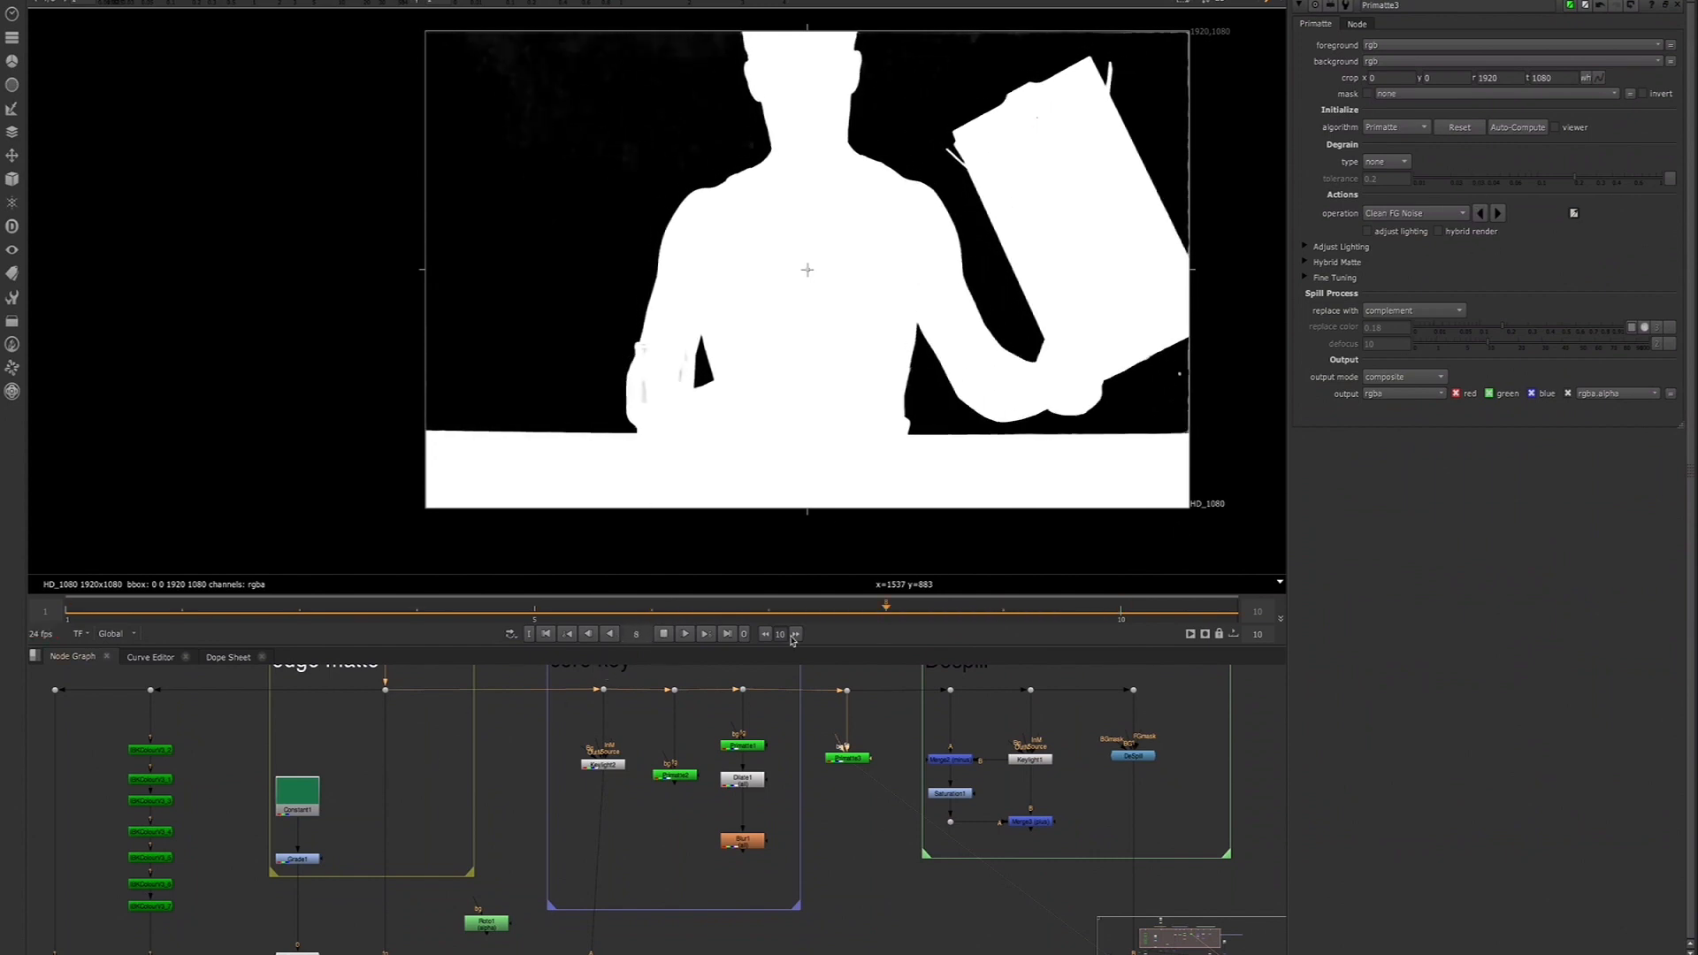
left_click(662, 636)
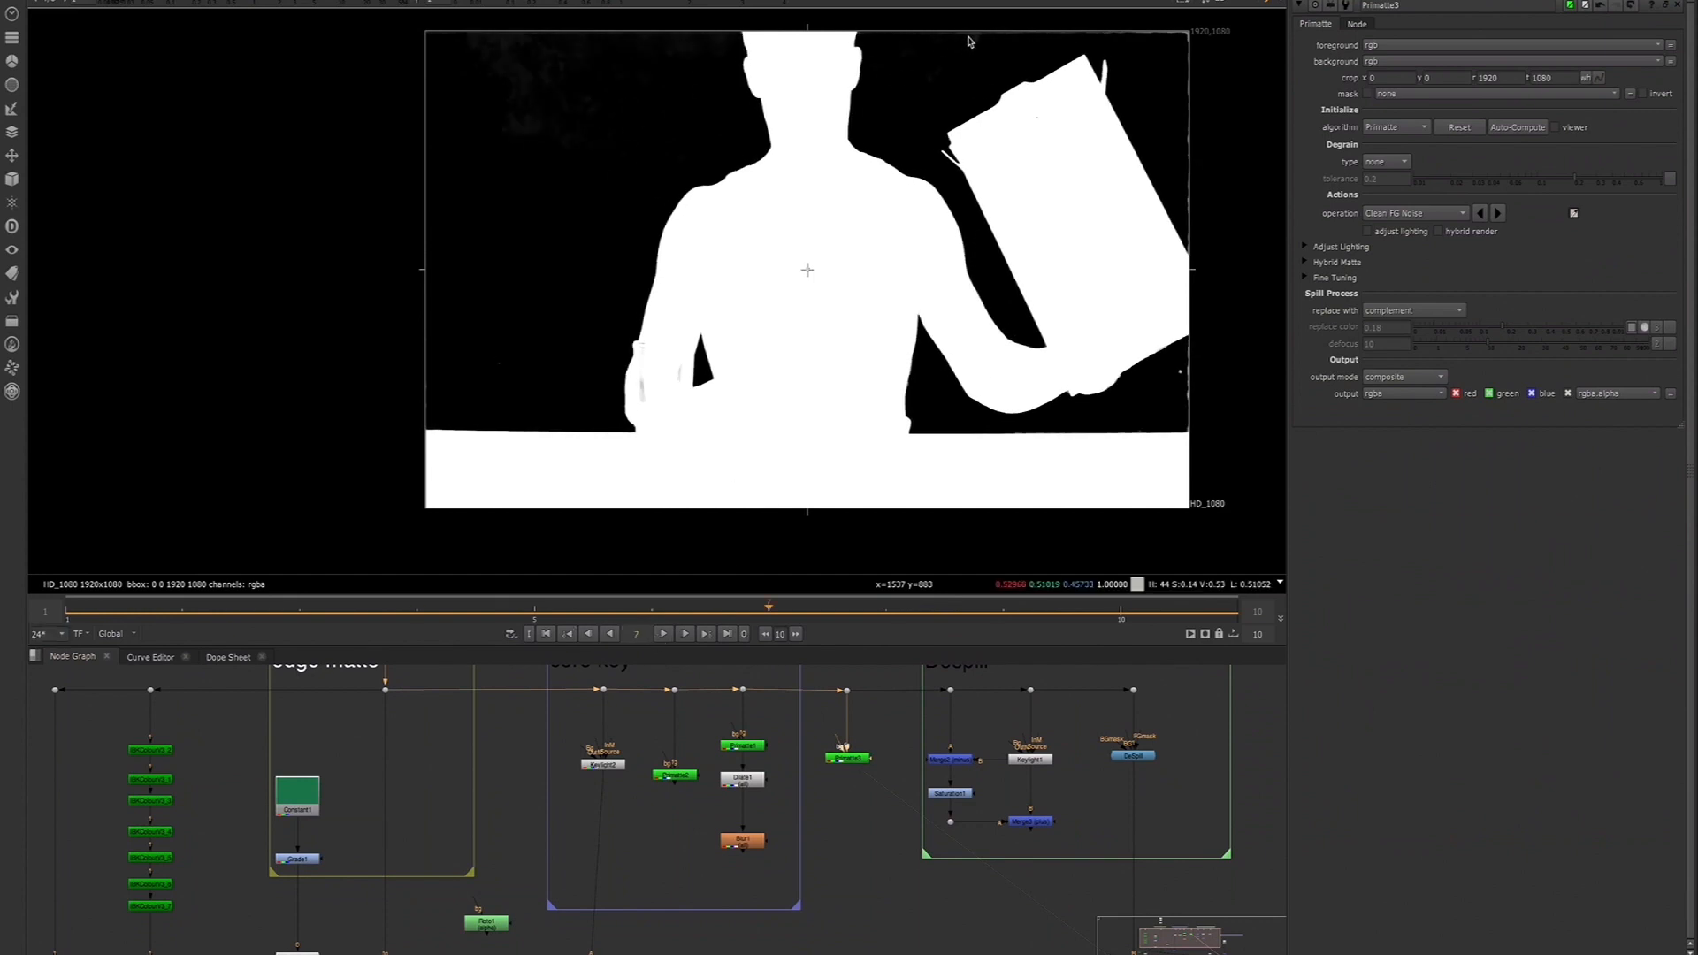
Switch the operation back to Clean BG Noise, sample the noise along the frame's upper and box-side edges, and play back the matte
scroll(980, 41, "up", 3)
left_click(1481, 215)
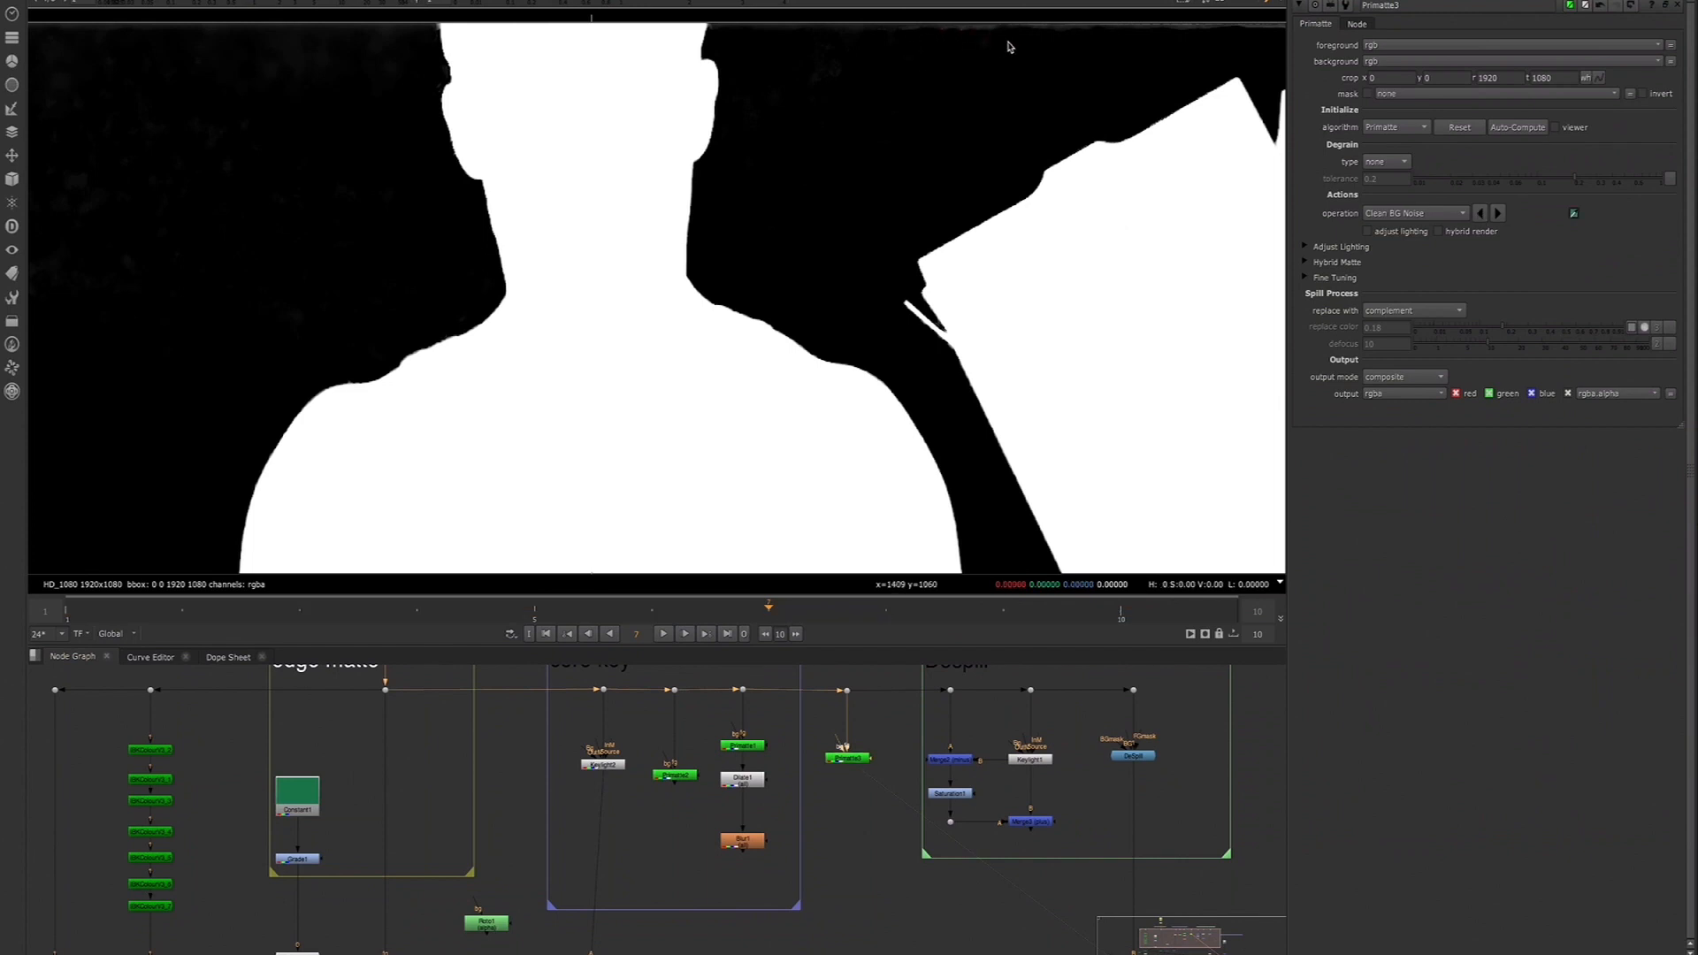
key("f")
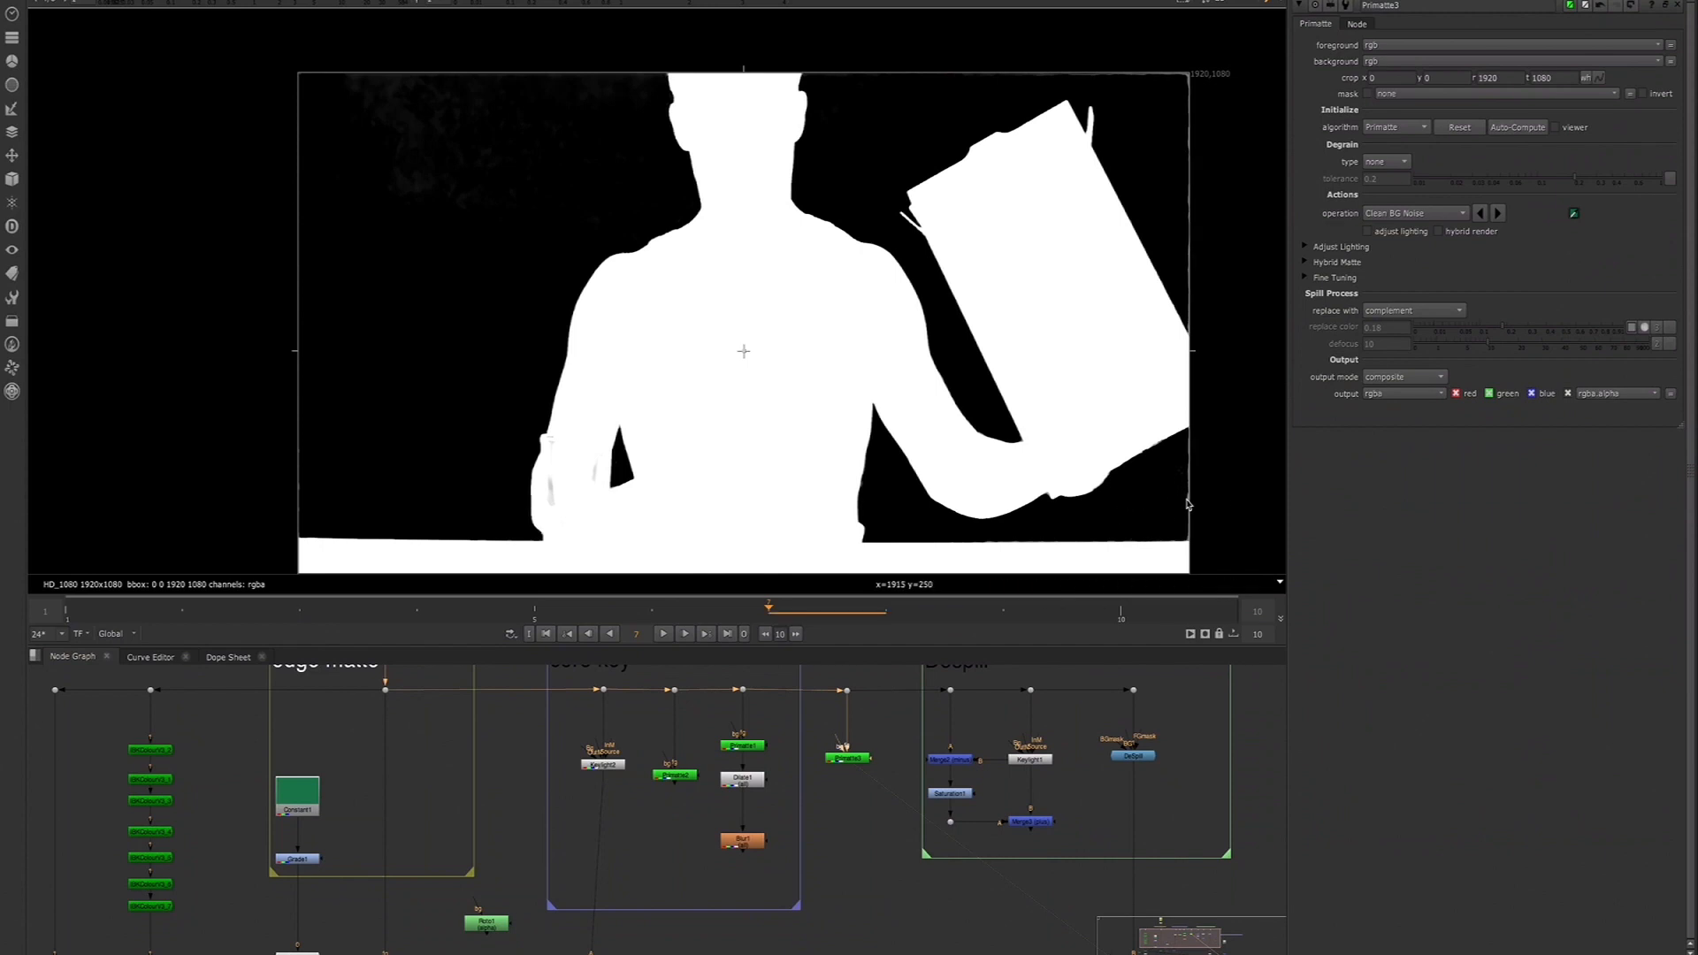
left_click(663, 634)
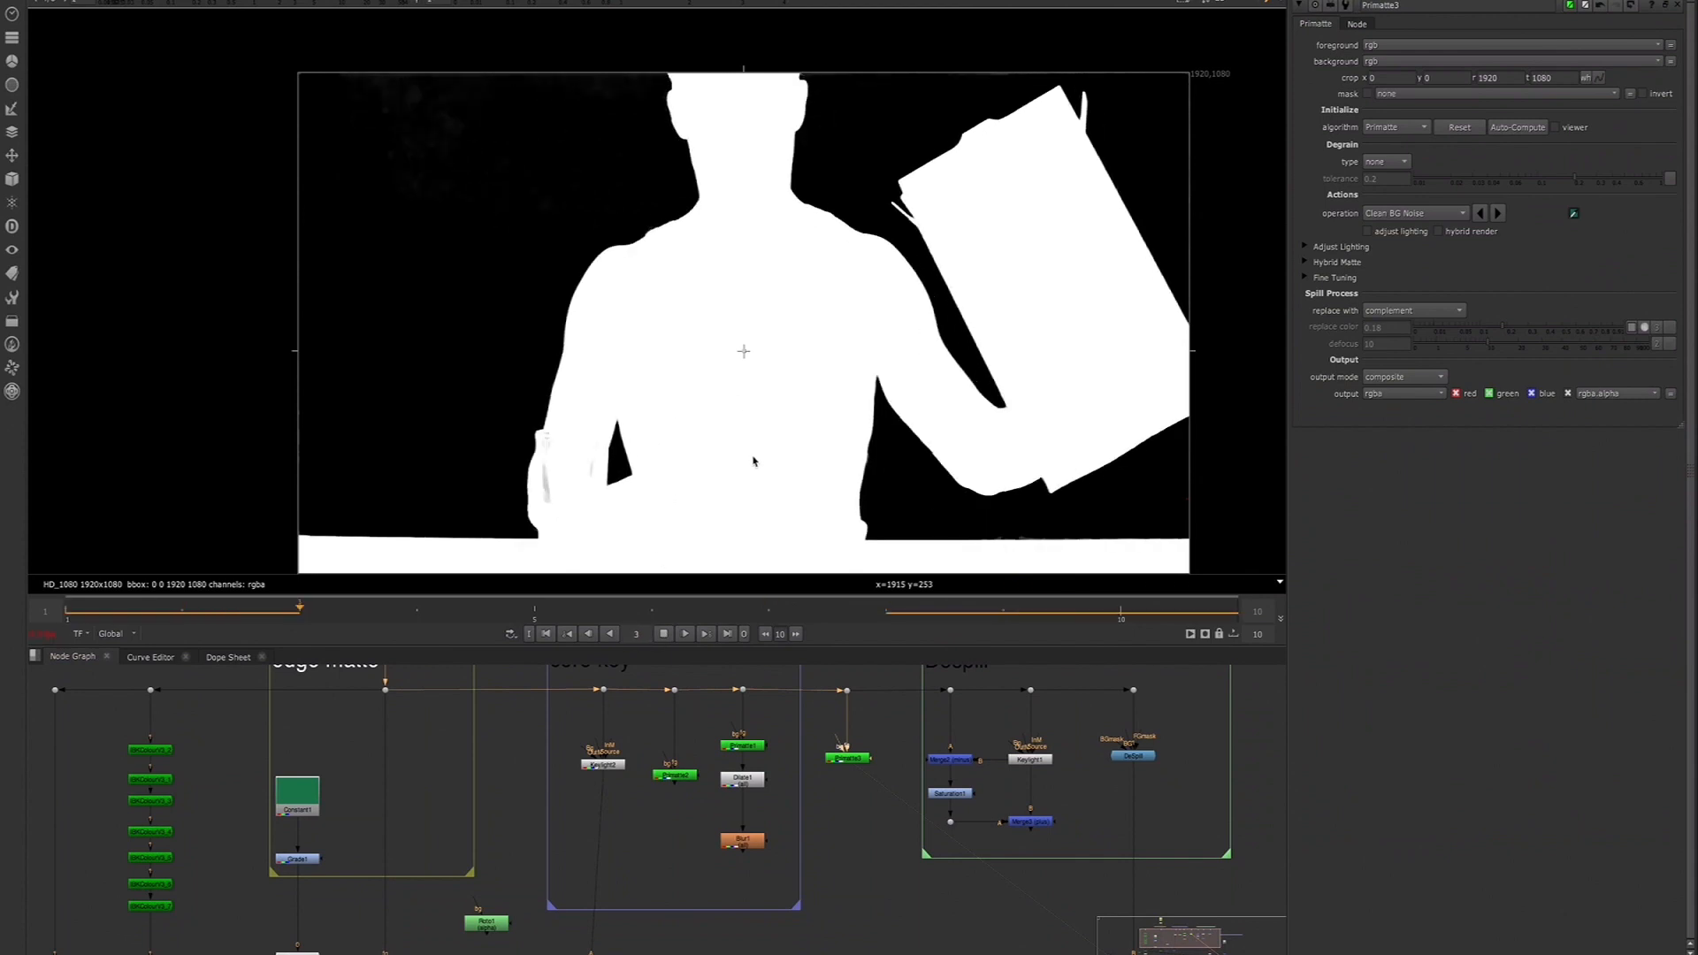
left_click(663, 634)
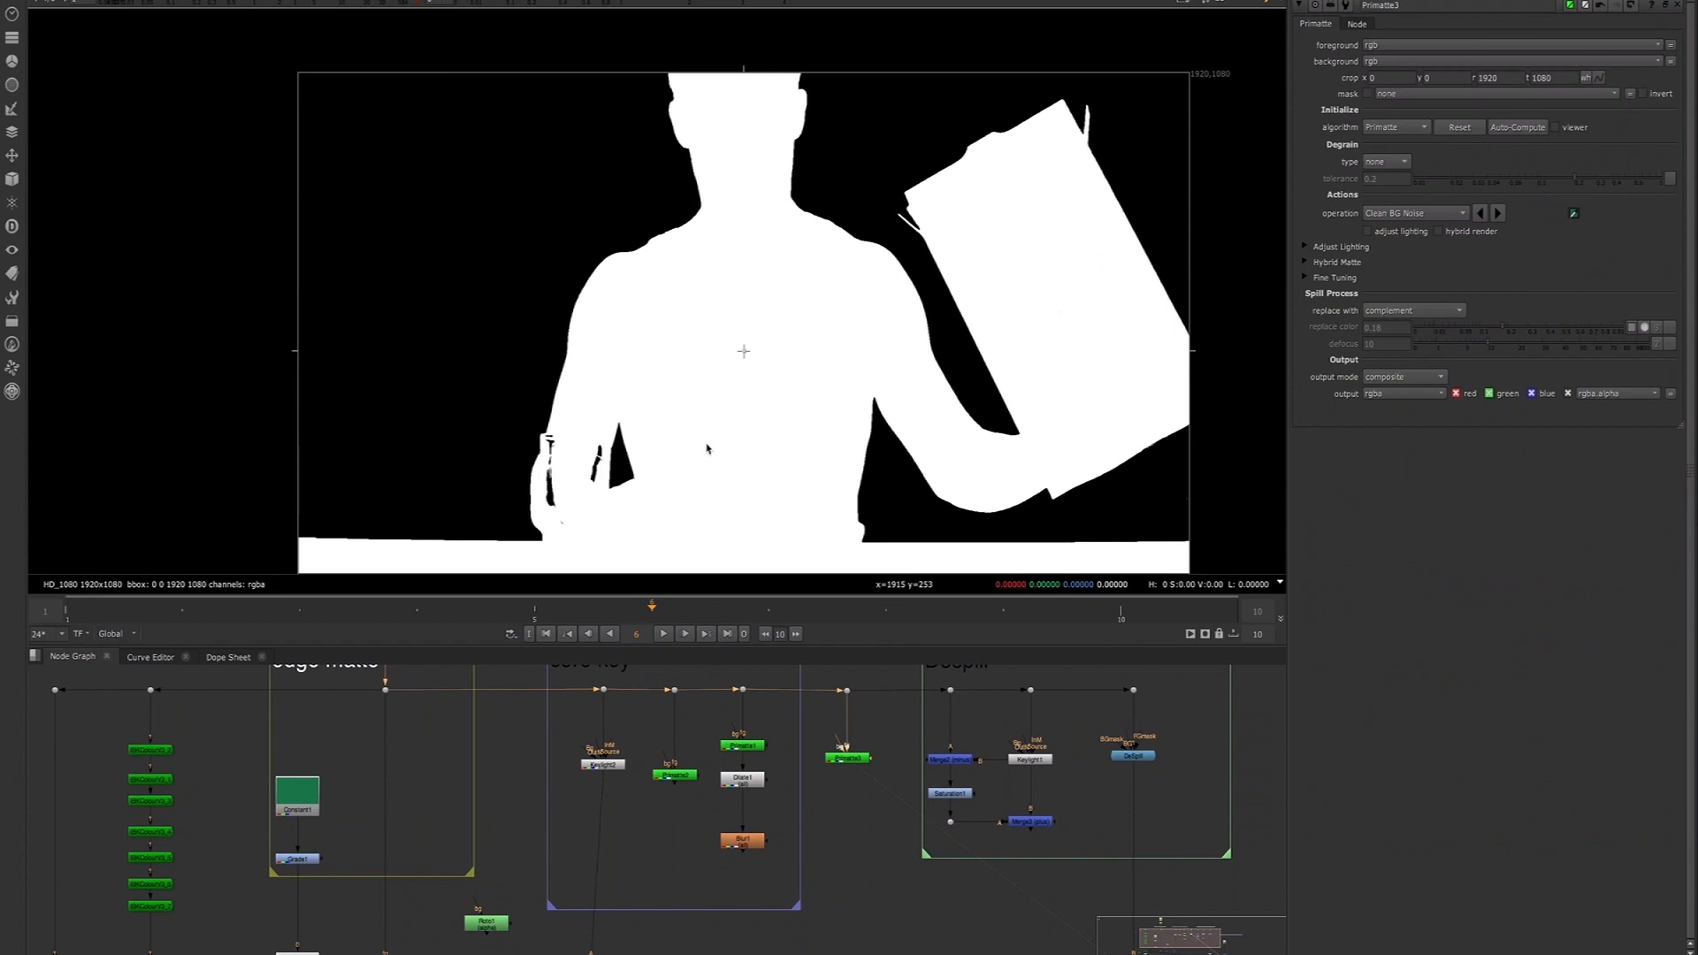
Reset the viewer gamma and view the matte of the Primatte inside the core key backdrop for comparison
scroll(780, 335, "down", 1)
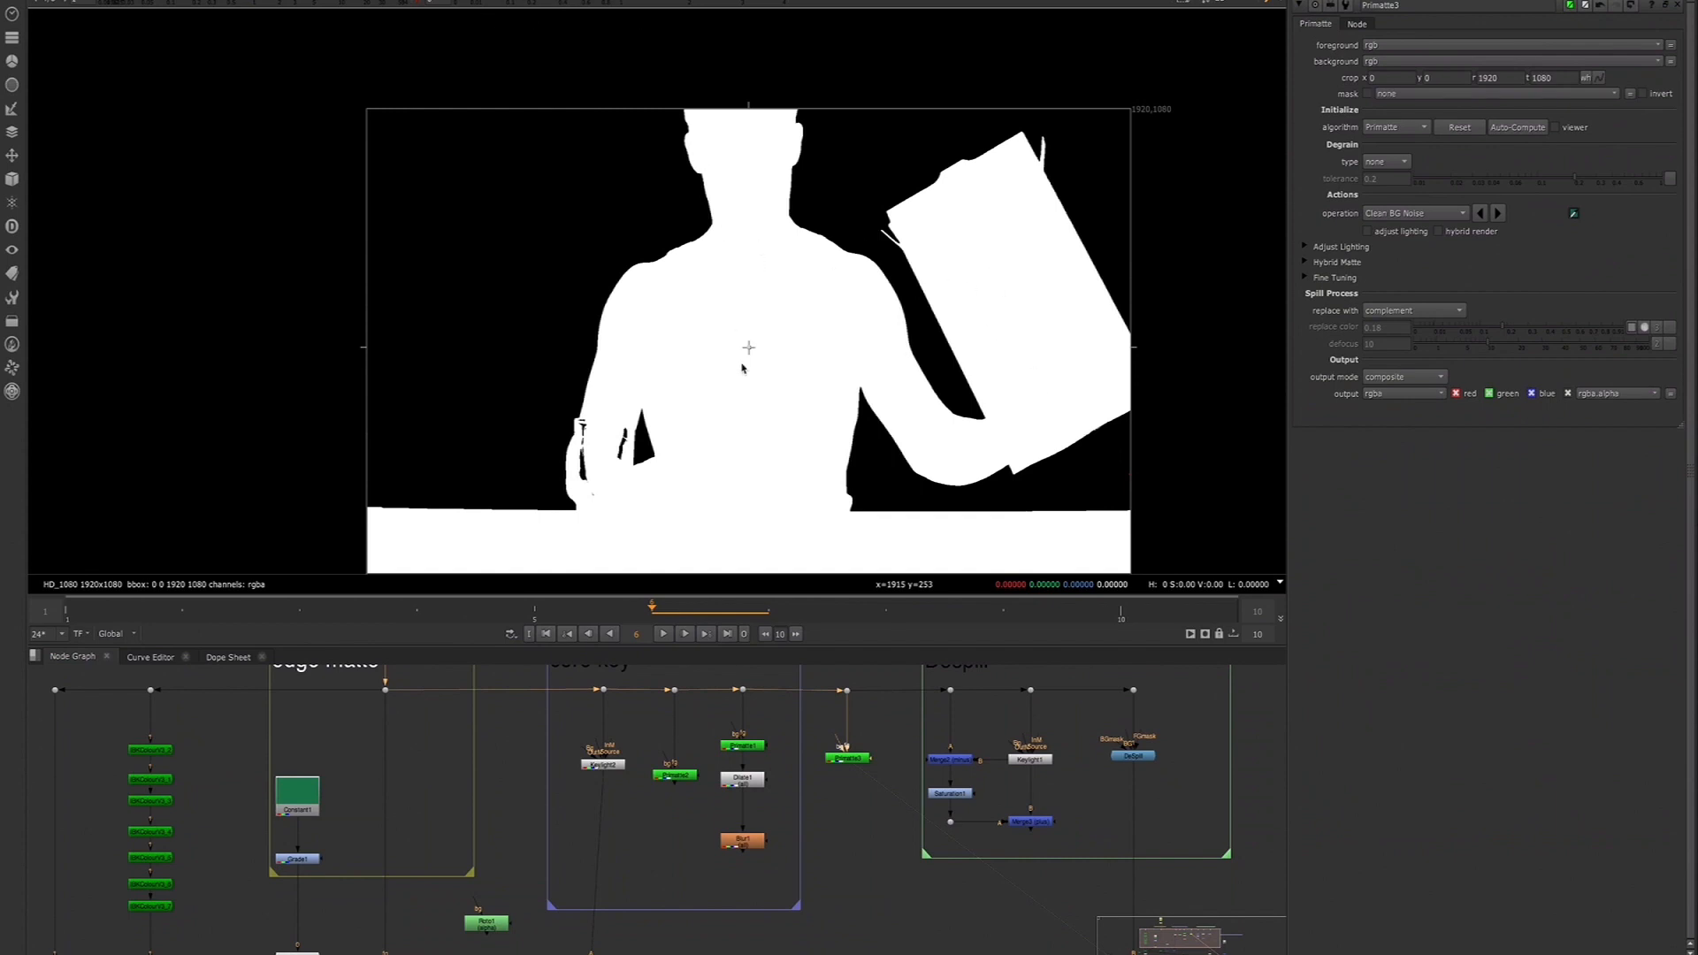
left_click(416, 2)
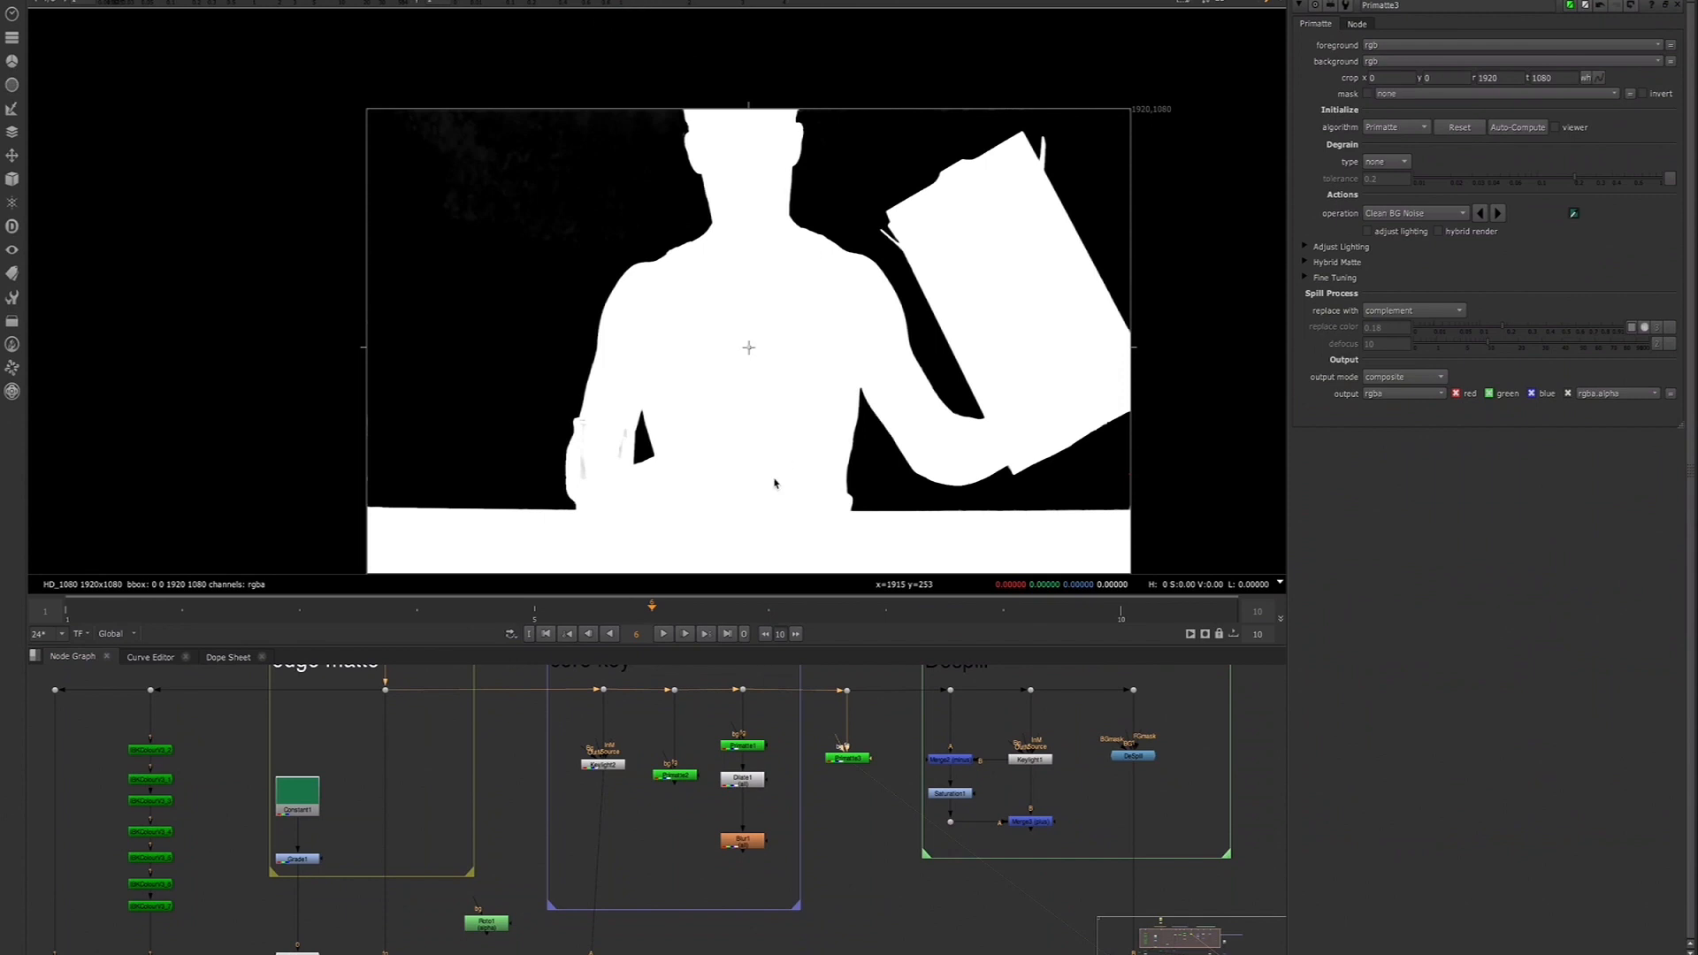
middle_click_drag(582, 816, 625, 797)
left_click(654, 767)
key("1")
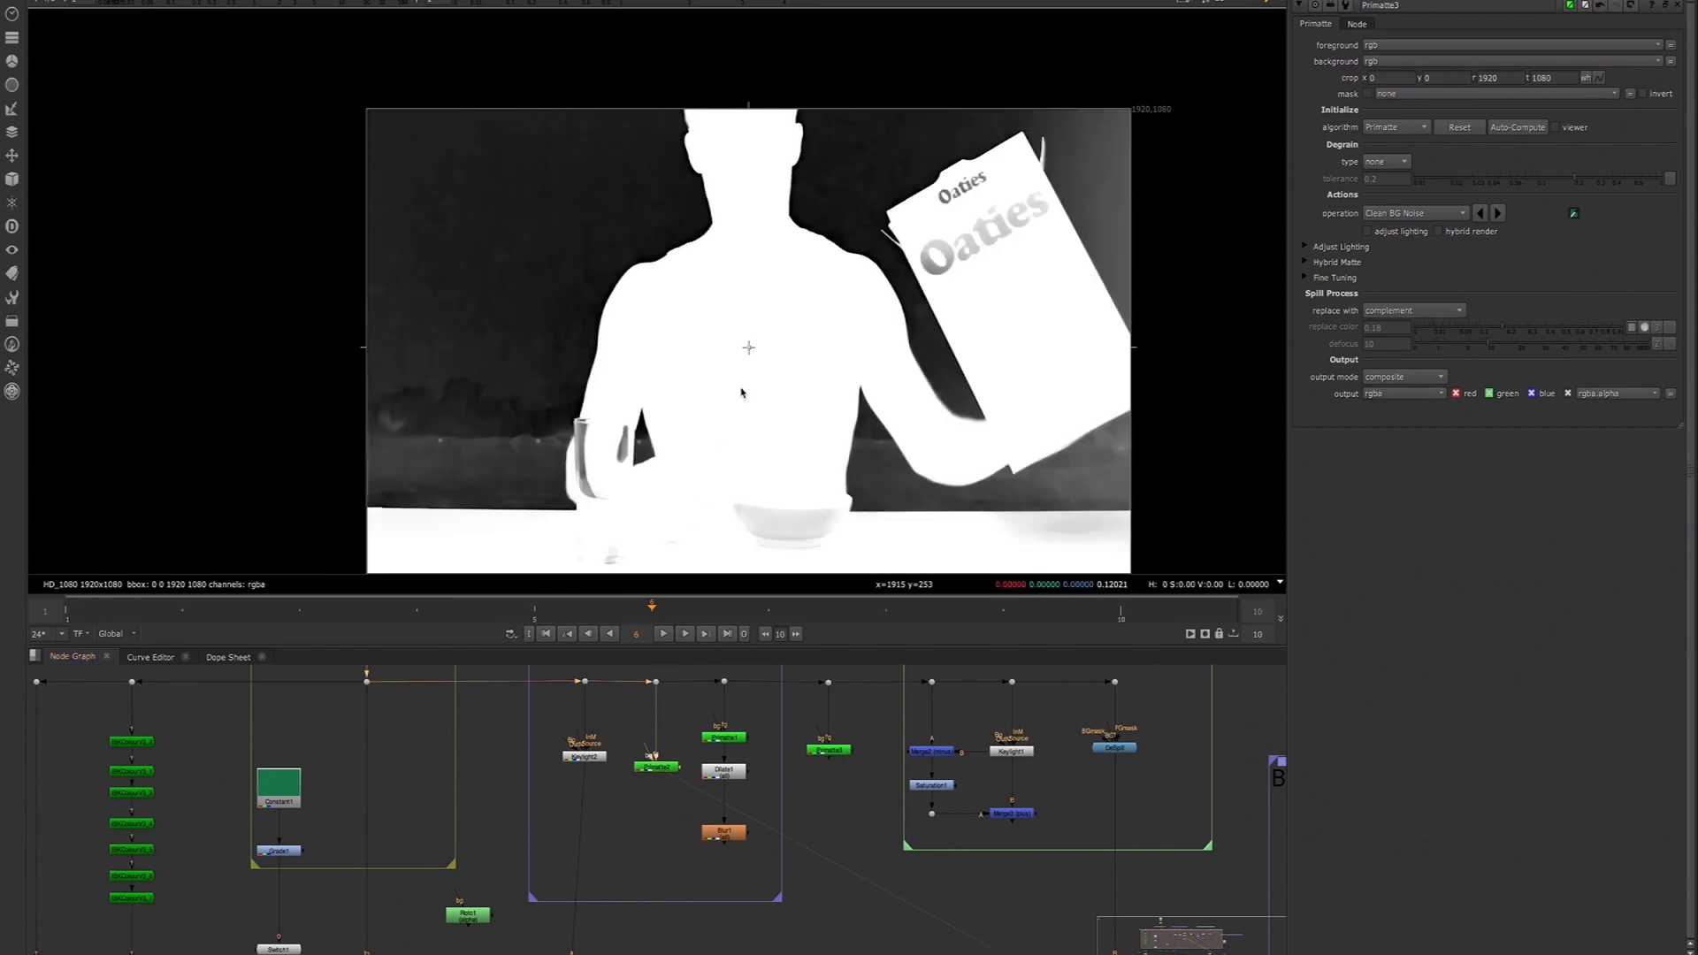
Lower and restore the viewer gamma to examine how solid the core key Primatte's matte is in the background, box and bowl
left_click(569, 3)
left_click_drag(557, 5, 482, 2)
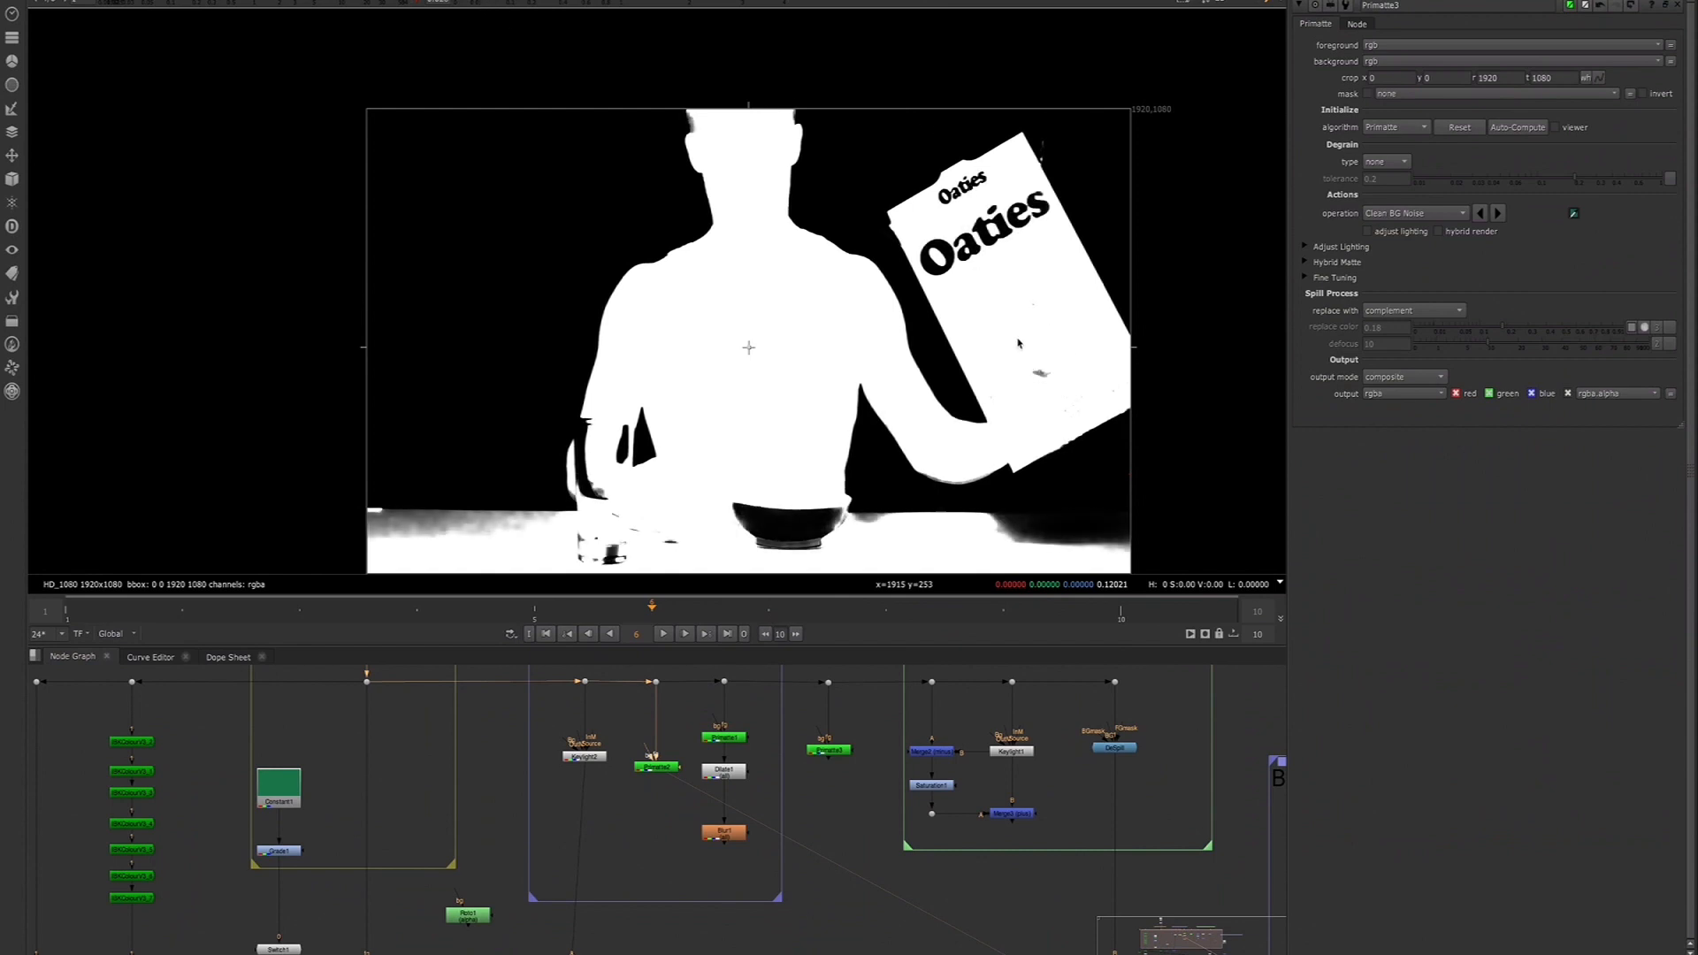
left_click_drag(482, 3, 468, 3)
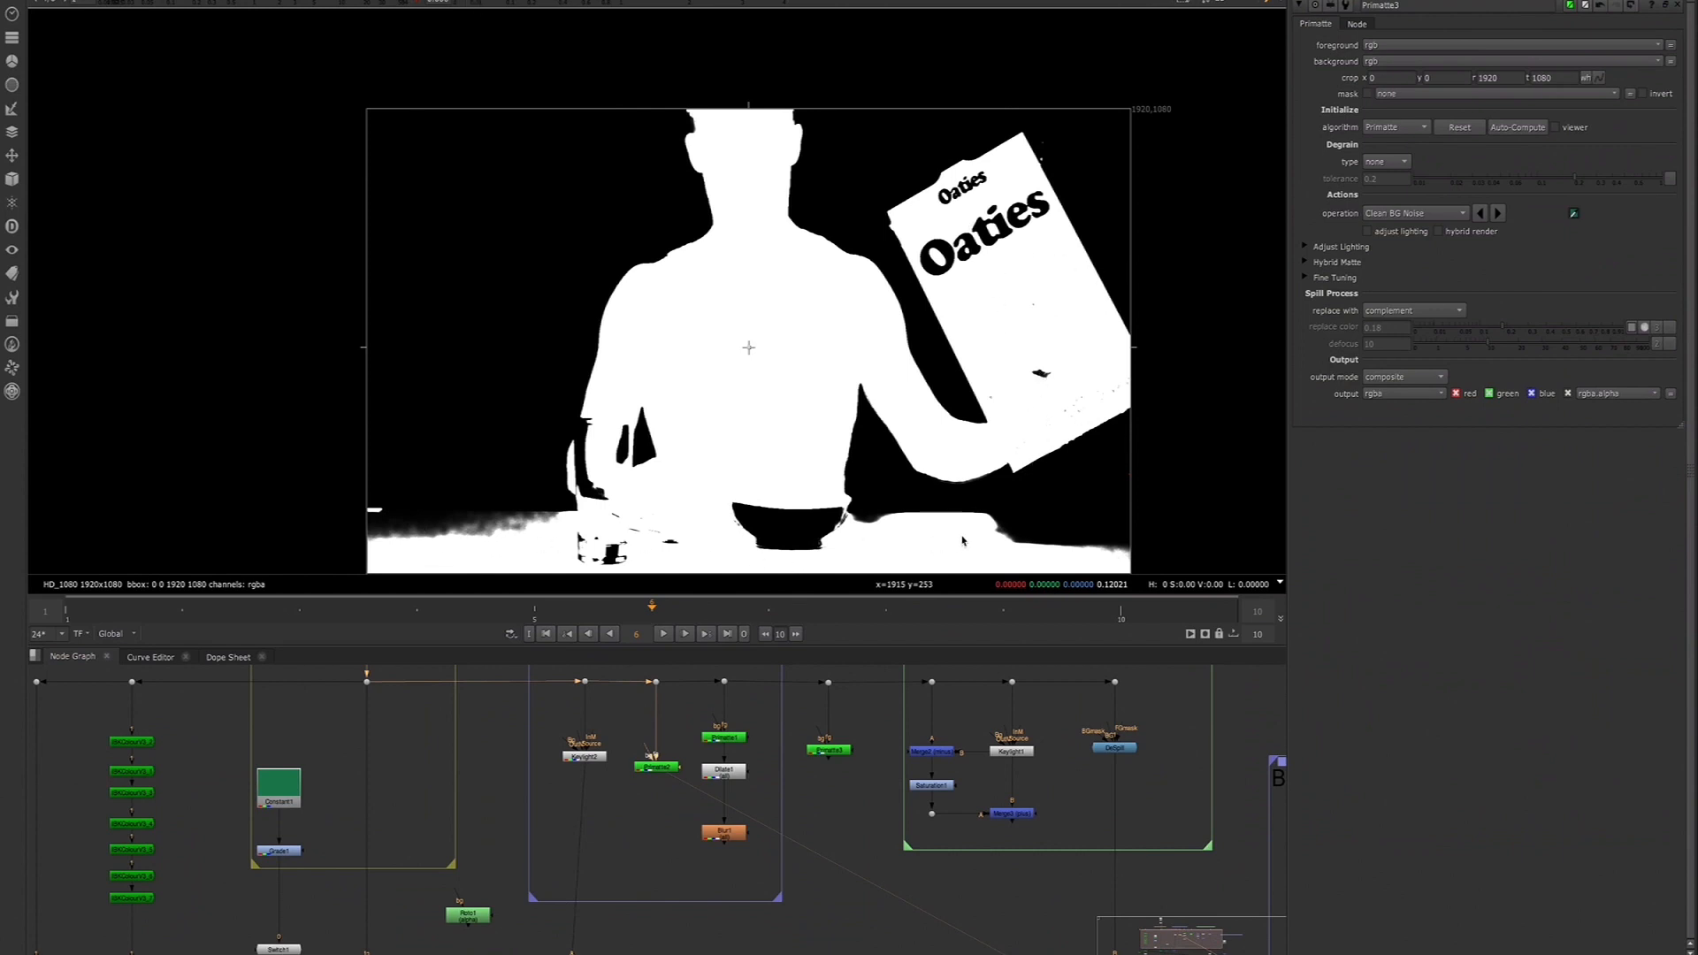
left_click_drag(473, 3, 608, 16)
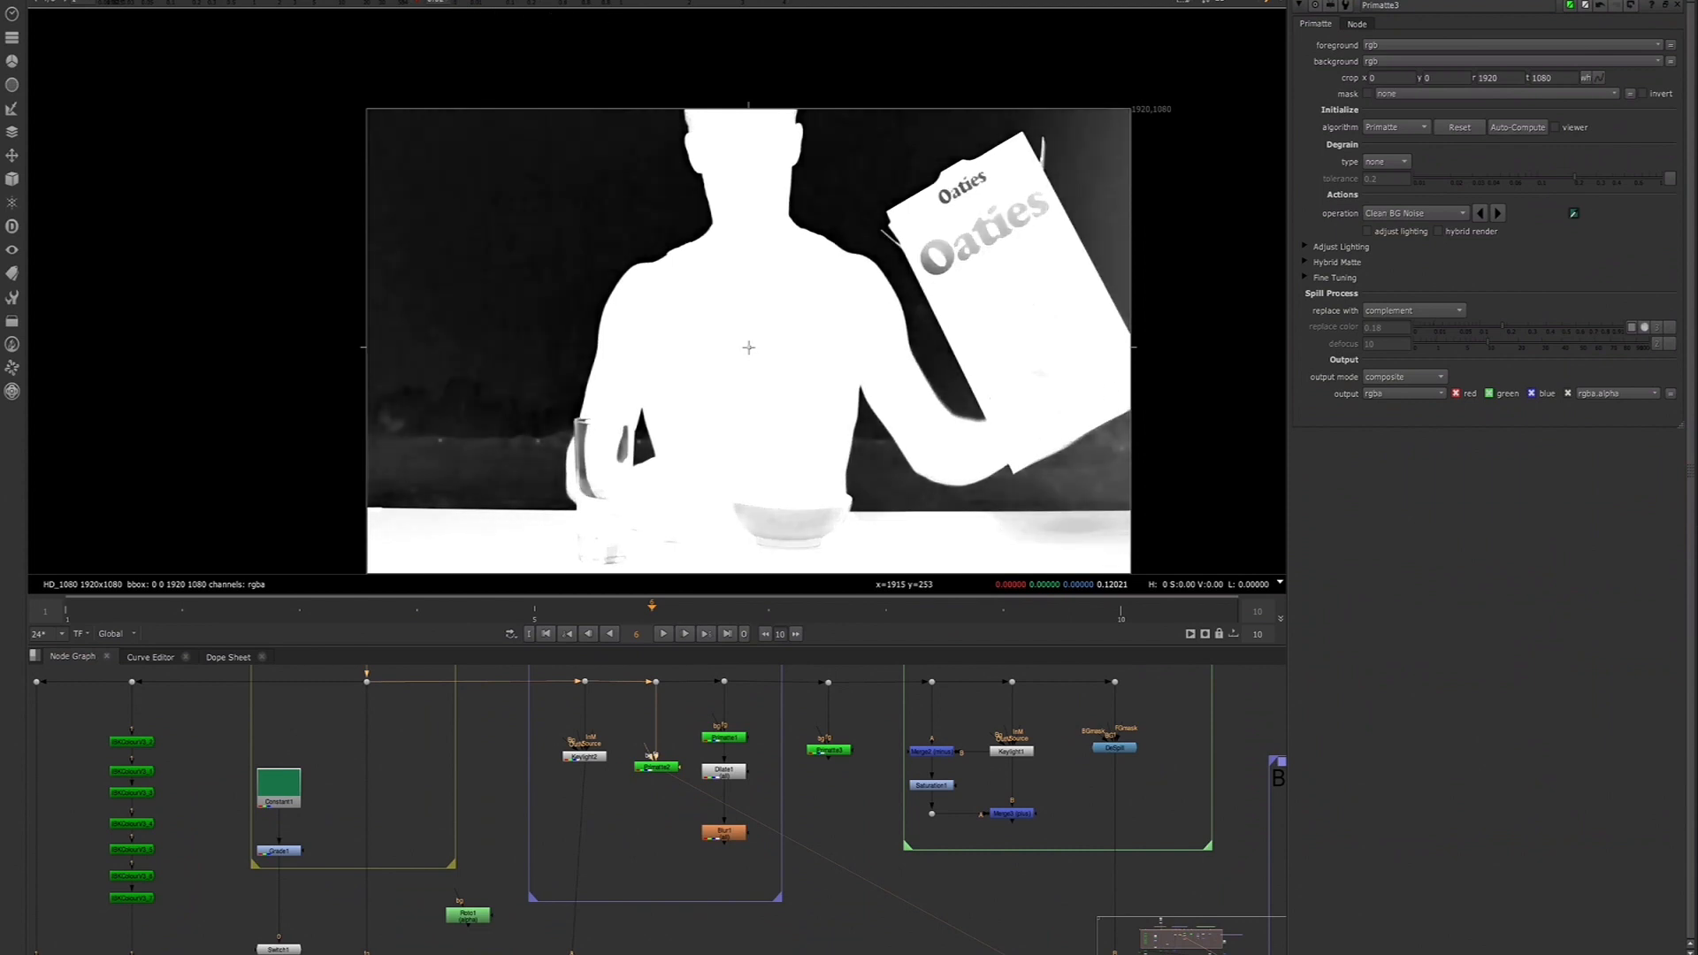
left_click(419, 4)
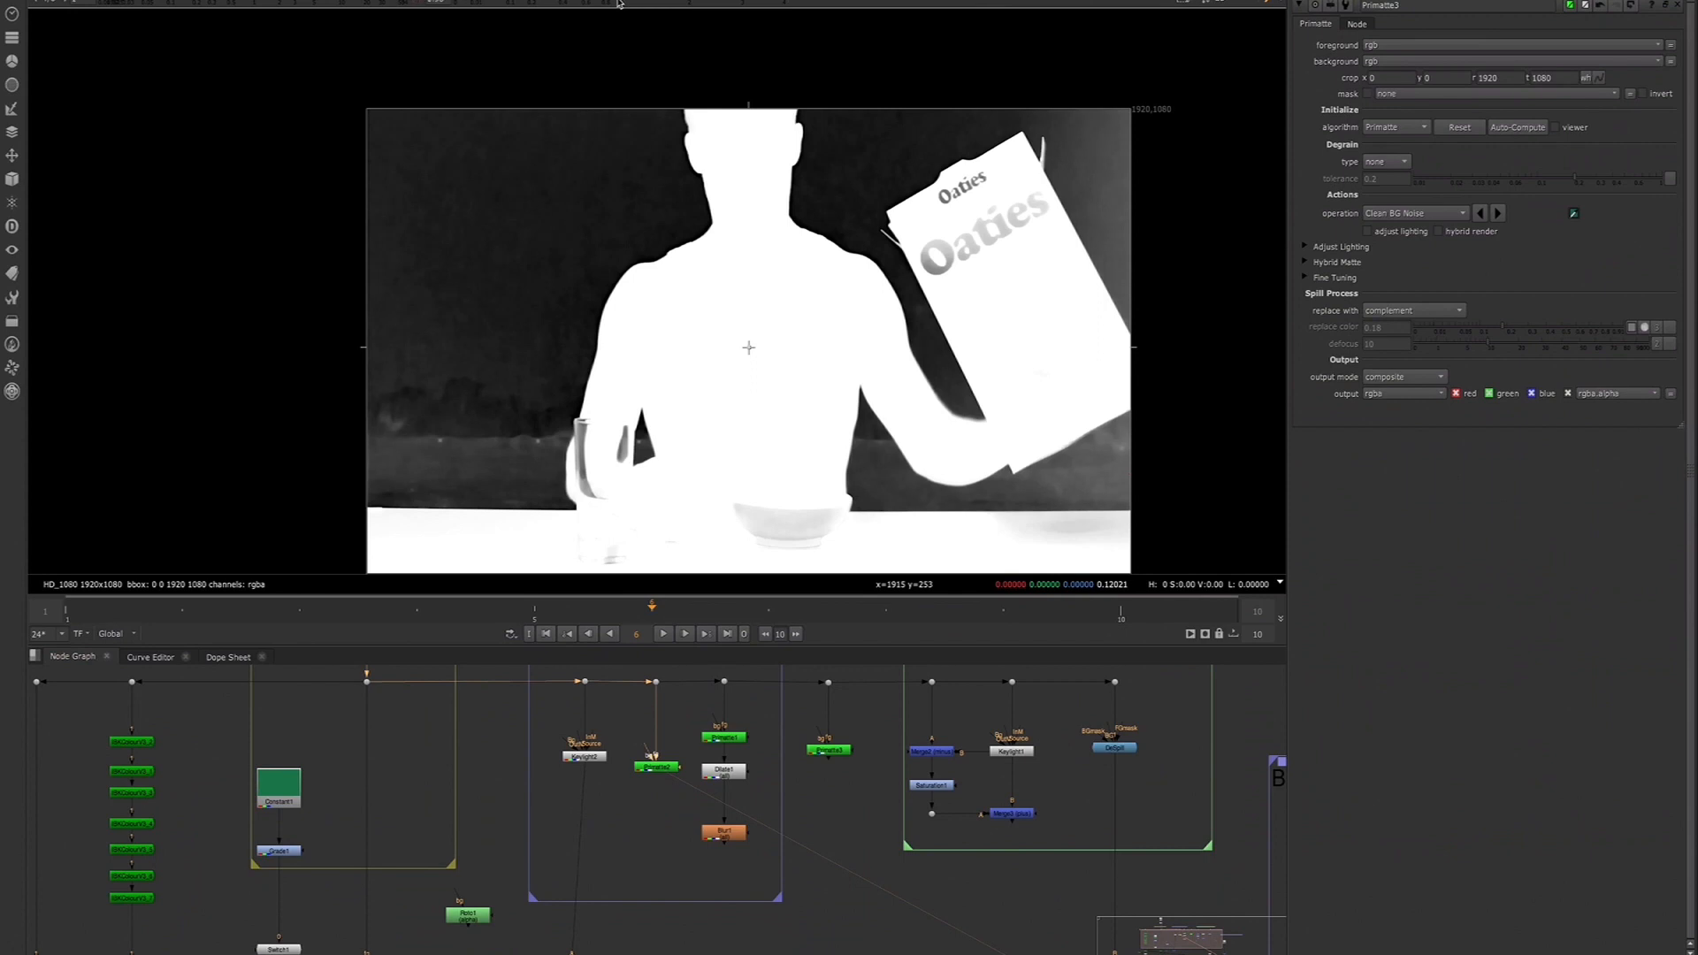
left_click_drag(610, 3, 478, 10)
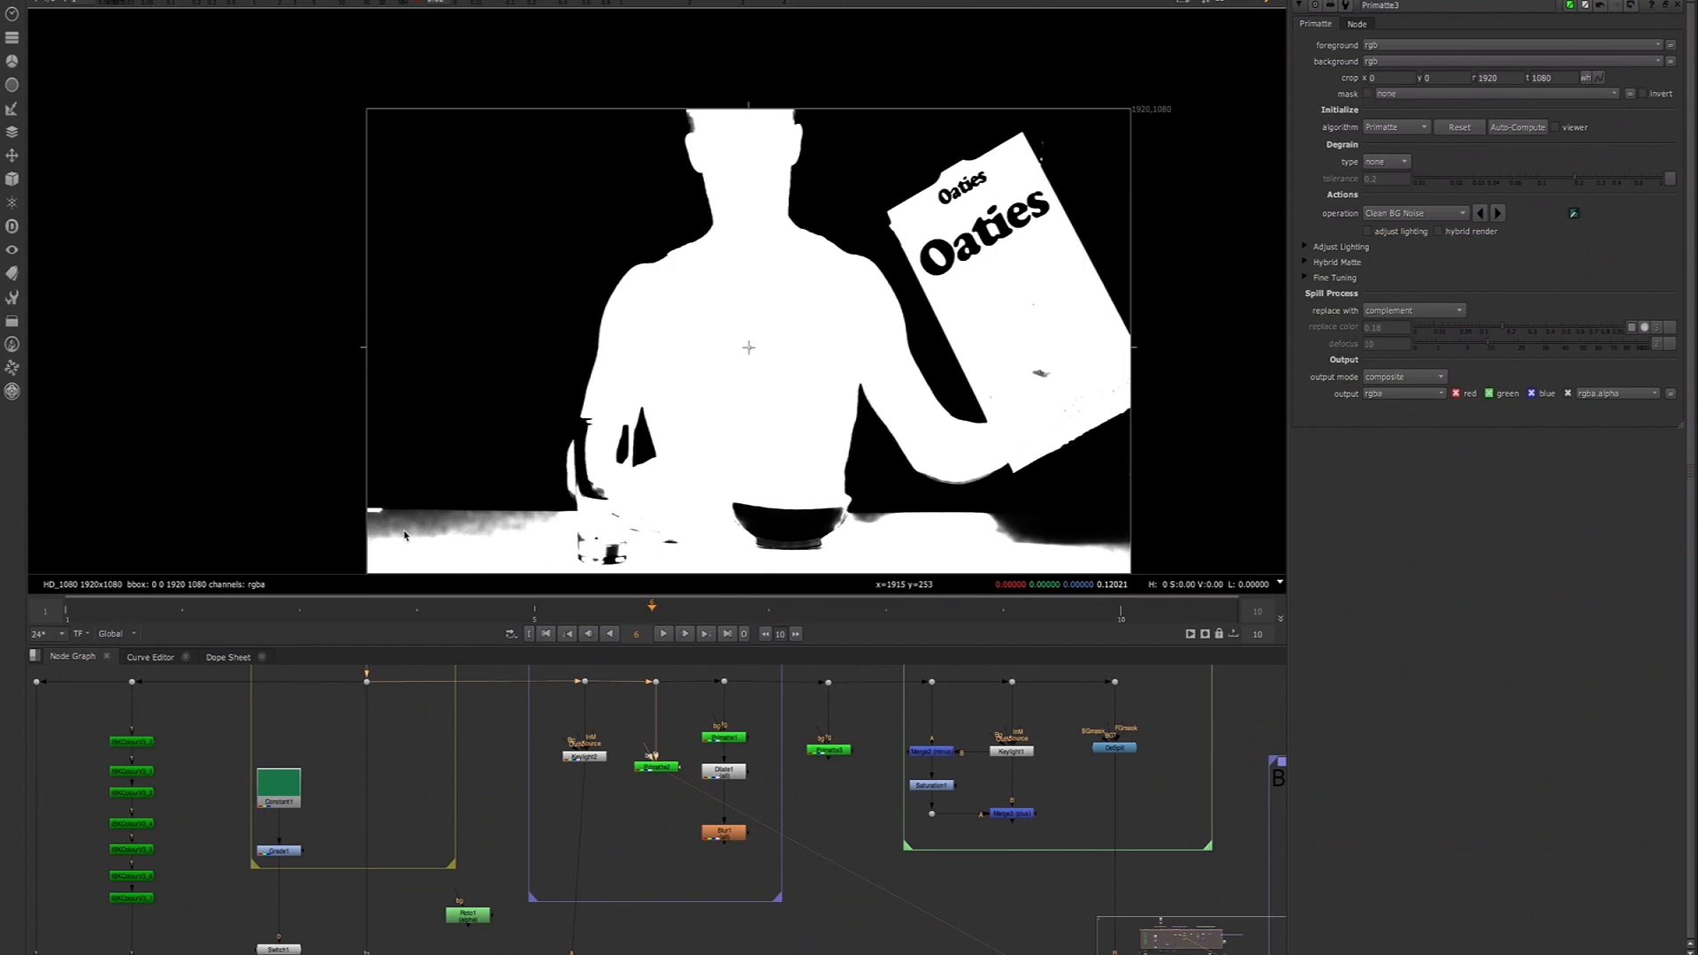
left_click(419, 7)
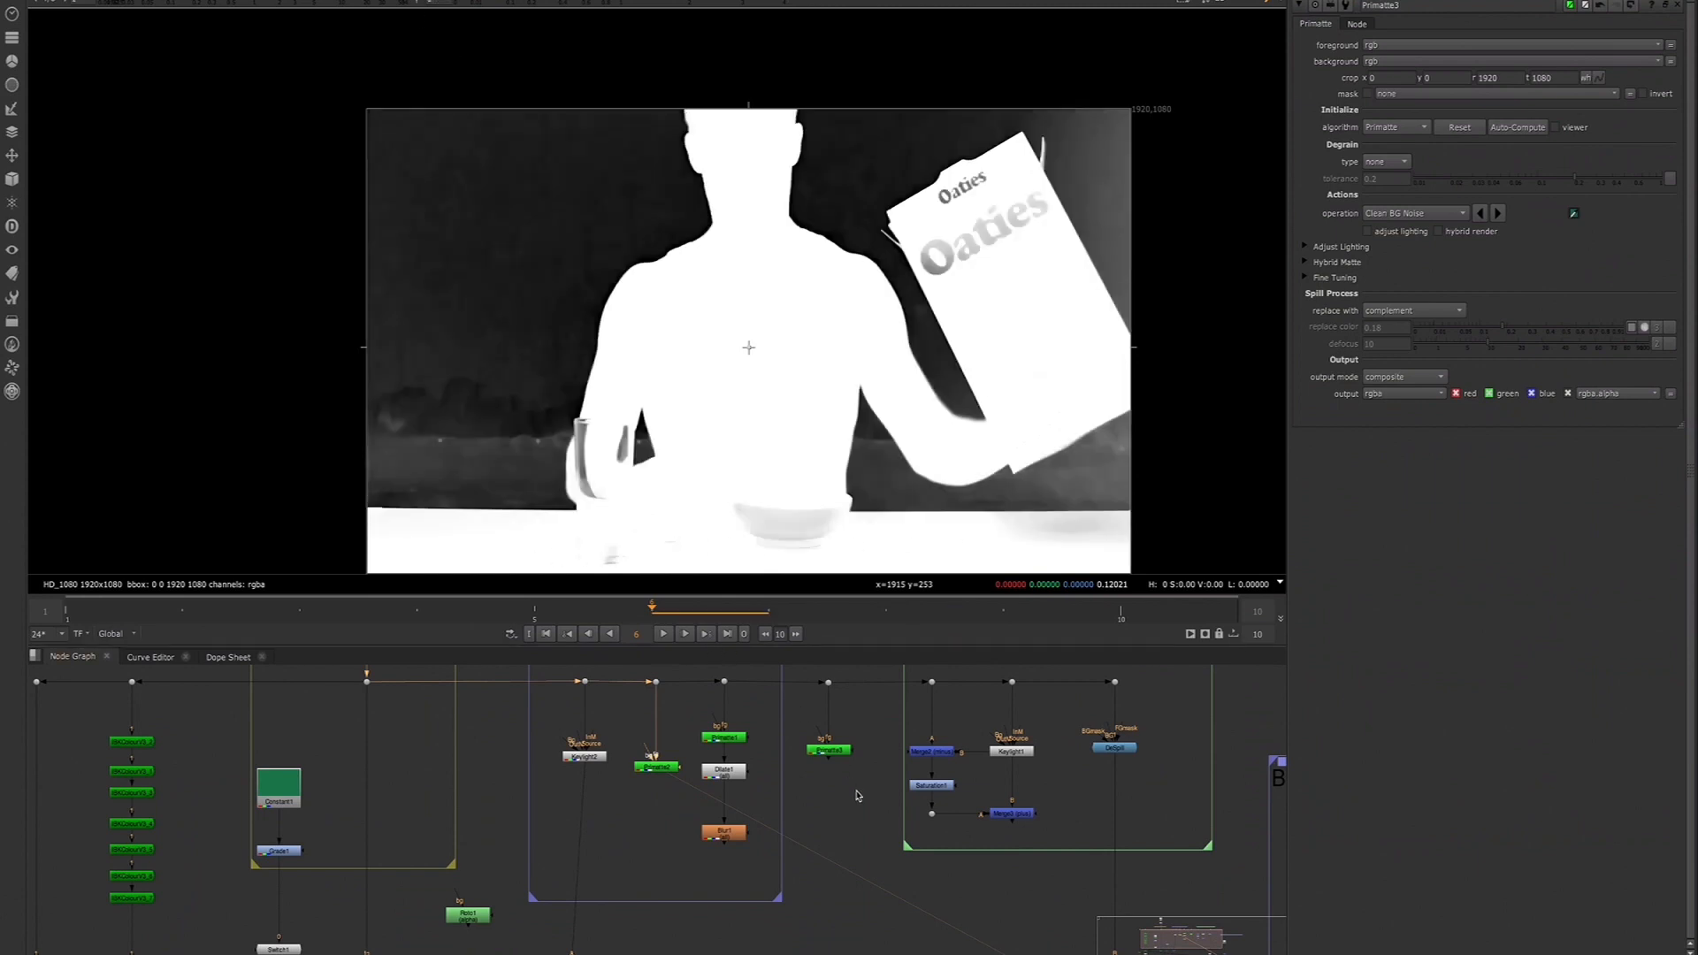
View the matte of the cleaned-up Primatte outside the core key backdrop again
left_click(836, 753)
key("1")
left_click(839, 757)
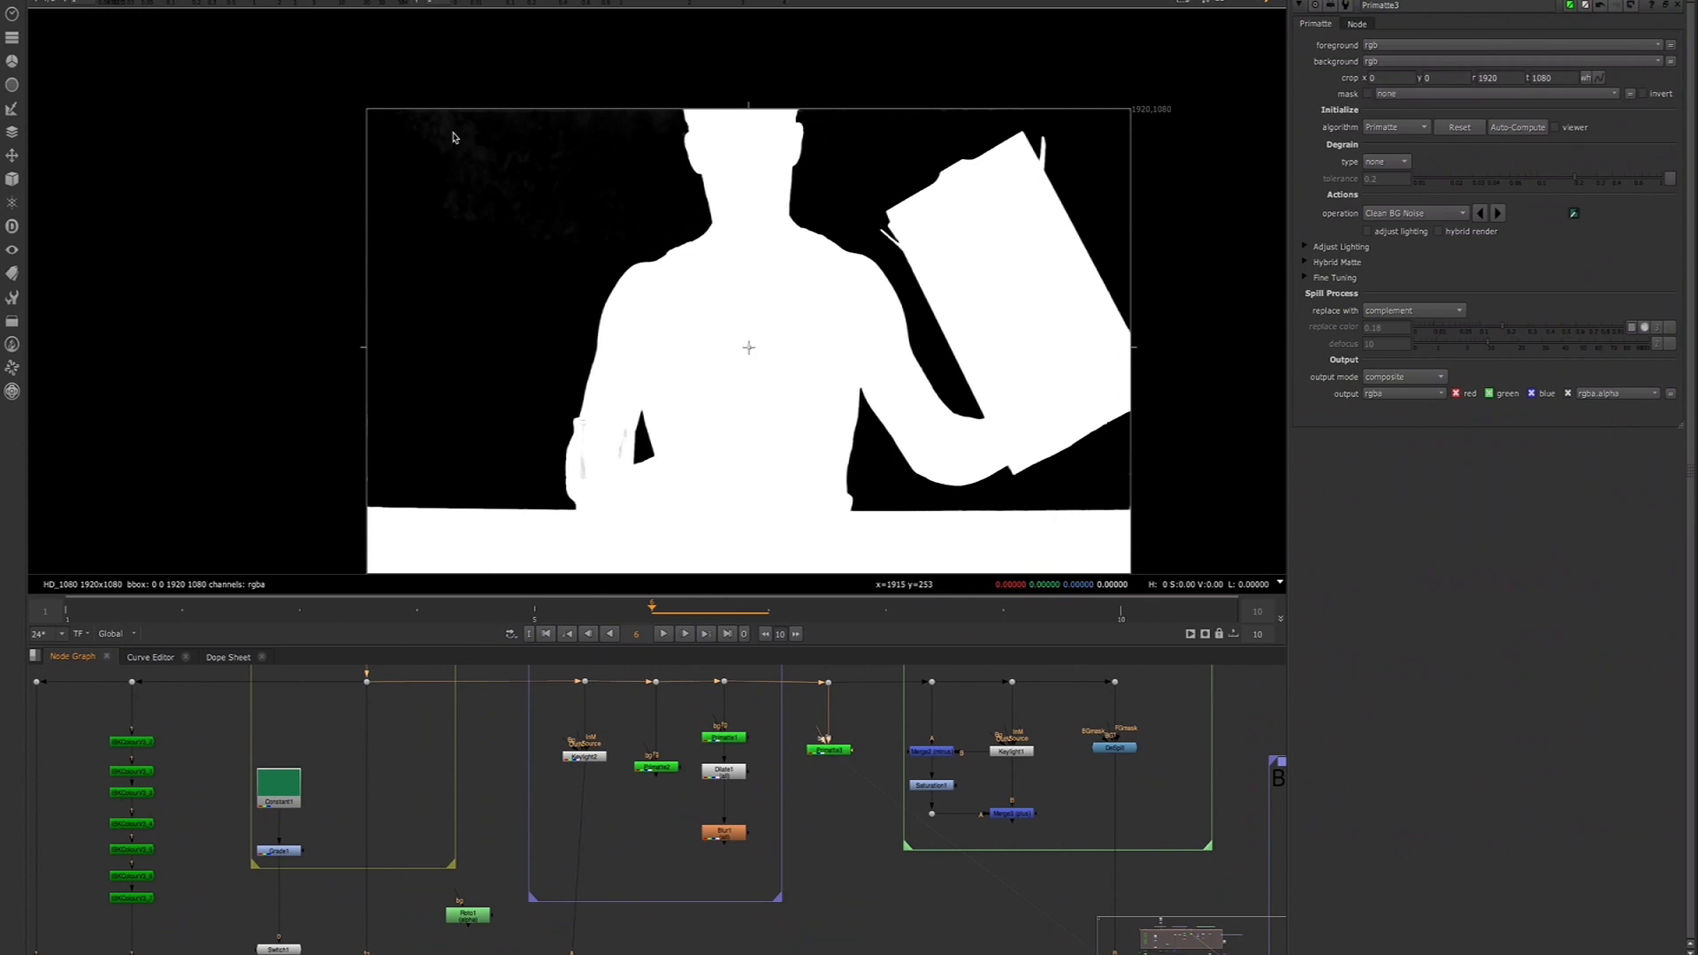
middle_click_drag(669, 309, 616, 257)
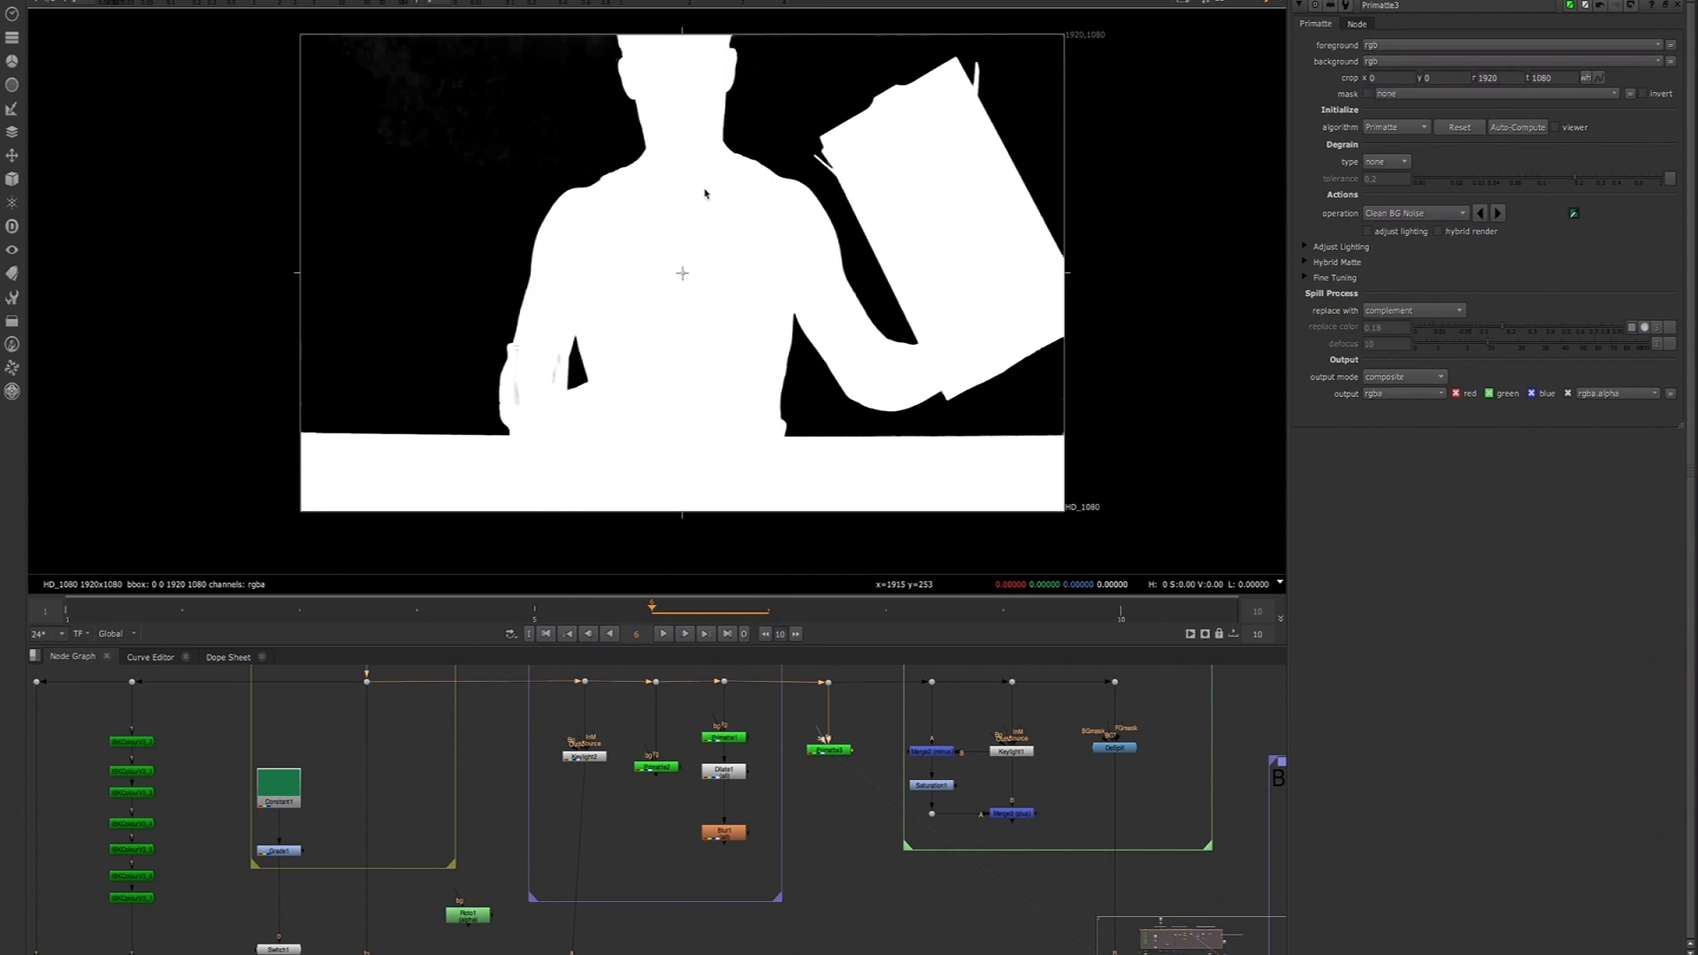
Reconnect the blue merge node's core input from the Keylight to the cleaned-up Primatte, lining the two nodes up under the Primatte's dot
scroll(830, 836, "down", 3)
left_click_drag(794, 732, 793, 791)
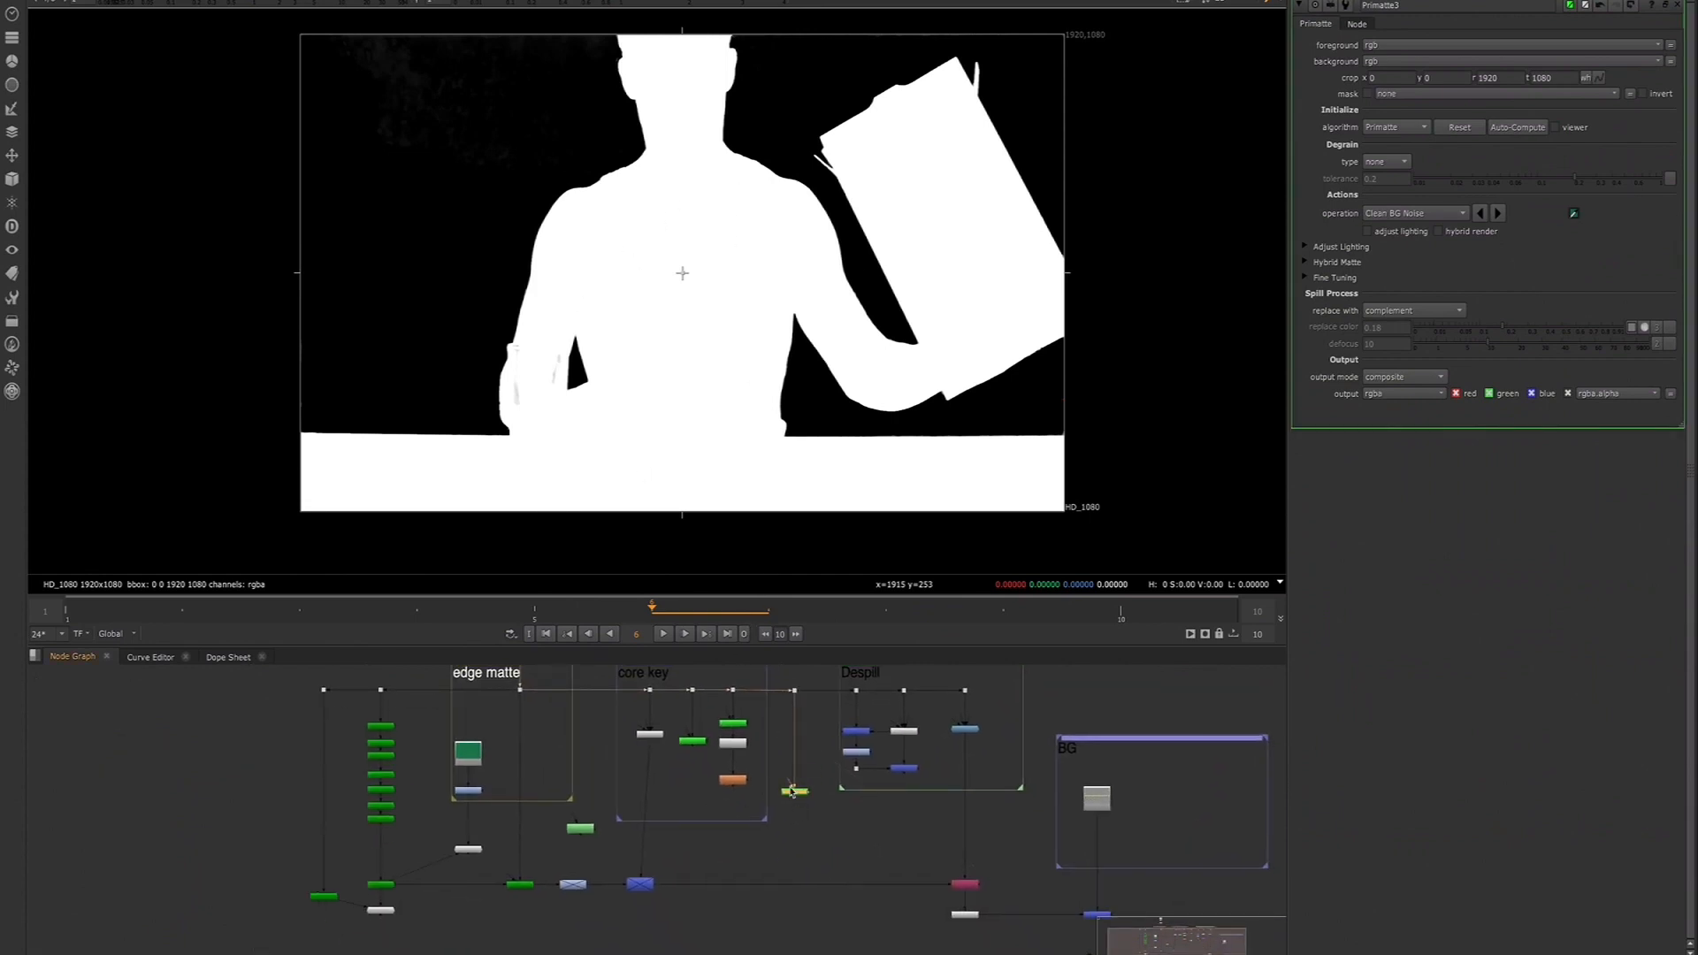
left_click_drag(658, 752, 795, 792)
left_click(639, 885)
left_click_drag(637, 887, 792, 886)
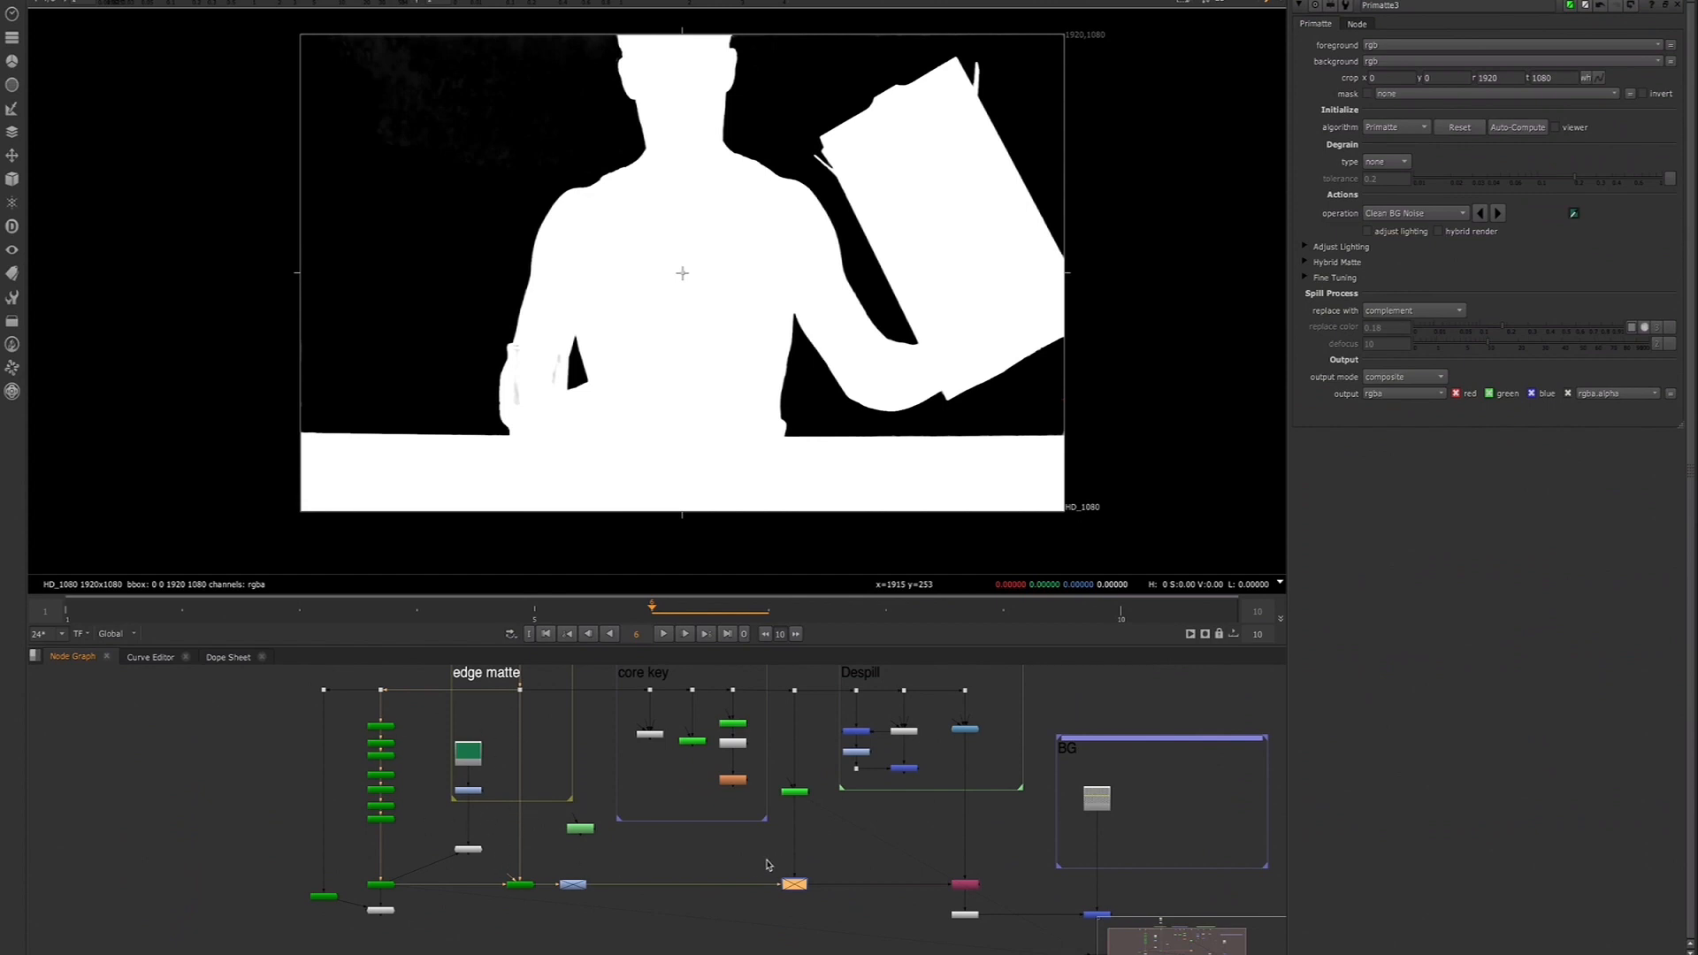
View the final composite at the end of the node chain and examine the man's shoulder edges against the checkerboard background
left_click(793, 887)
middle_click_drag(1095, 919, 986, 851)
left_click(987, 847)
left_click(987, 890)
key("1")
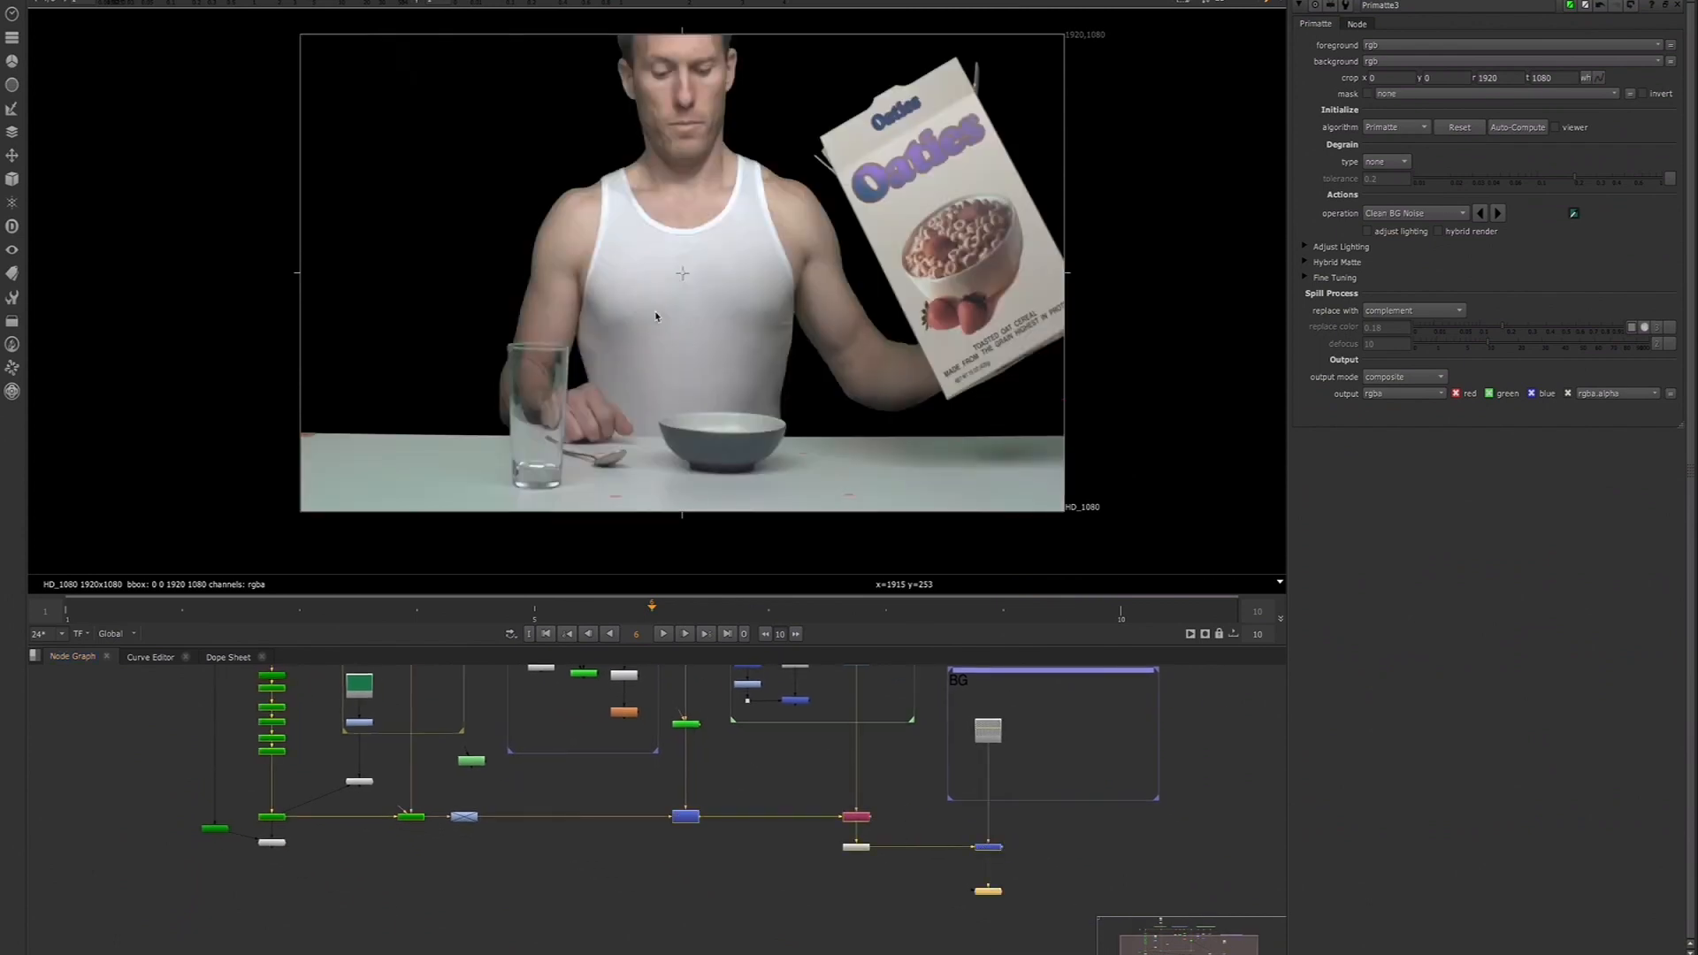
scroll(581, 223, "up", 4)
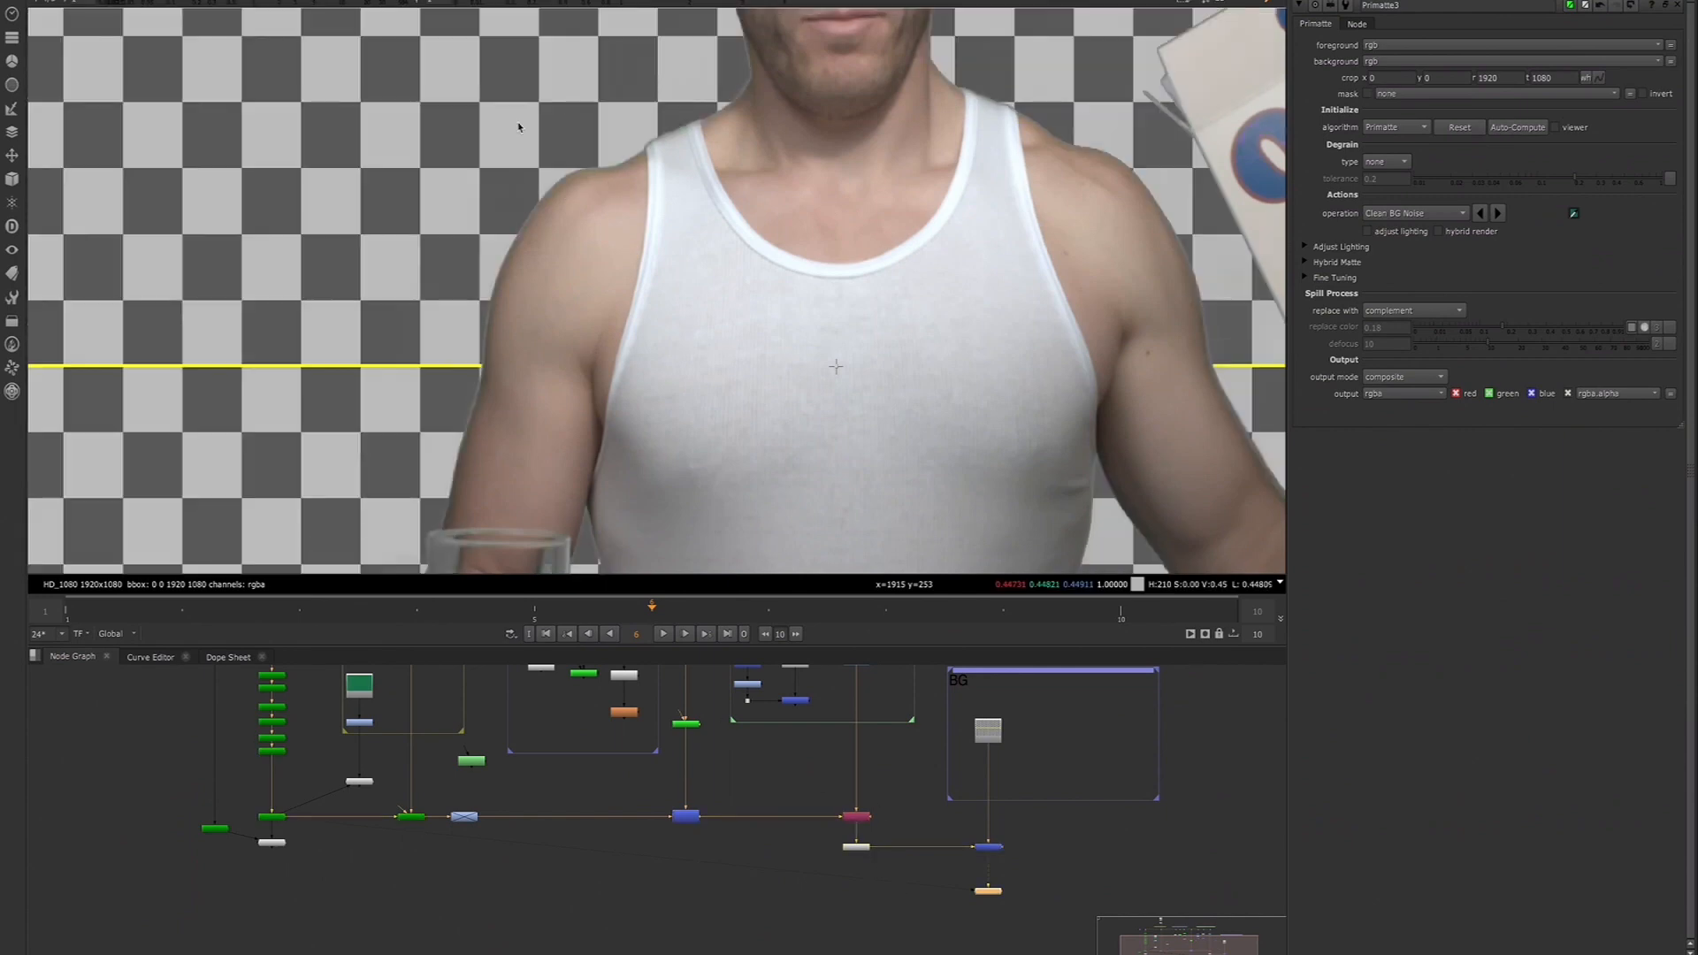
scroll(721, 87, "up", 3)
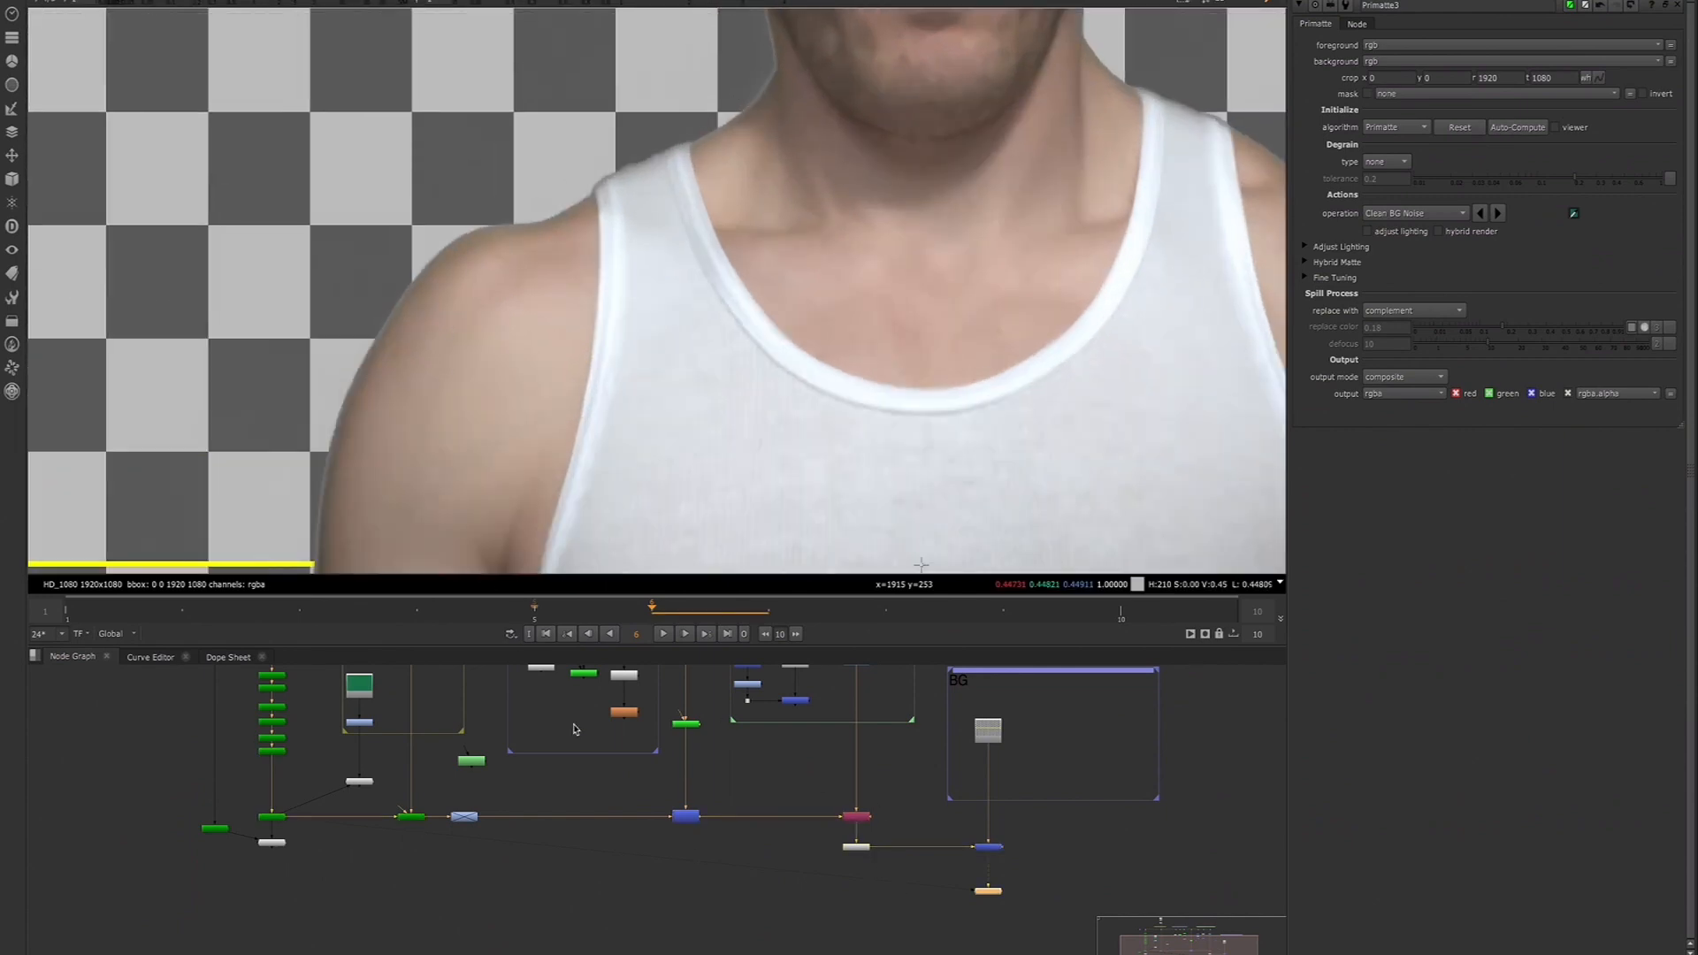
Disable and re-enable the blue merge node to compare the shoulder edge in the composite with and without the core matte
left_click(689, 818)
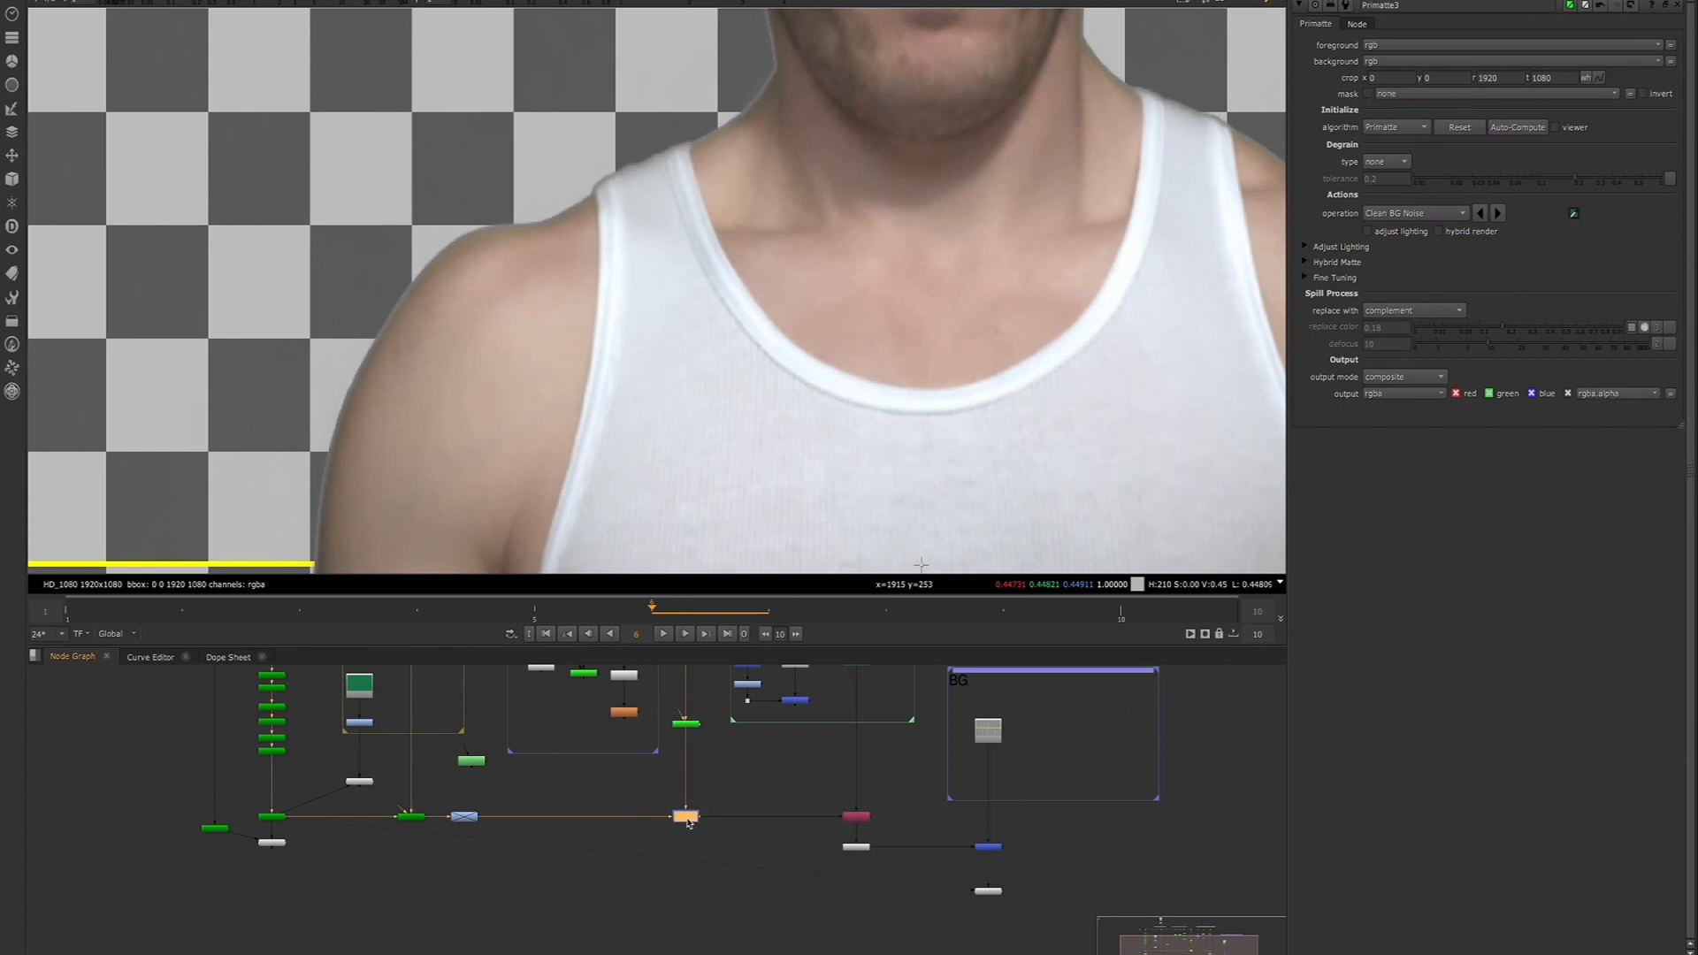
key("d")
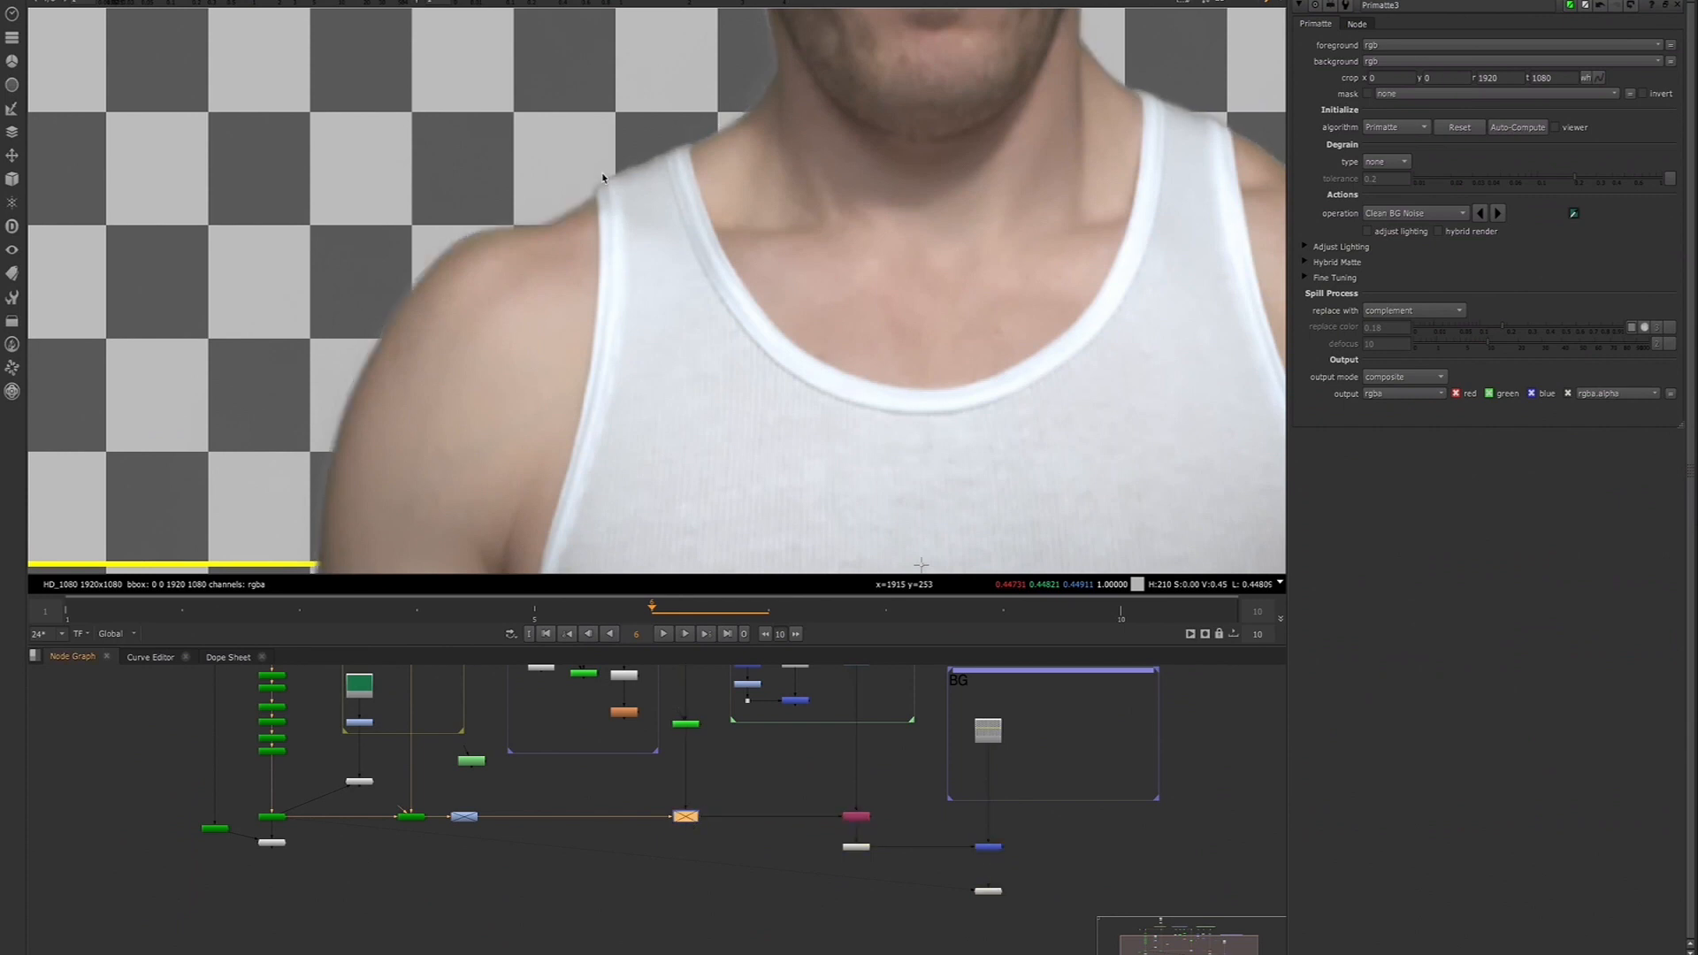
left_click(687, 727)
scroll(445, 279, "up", 2)
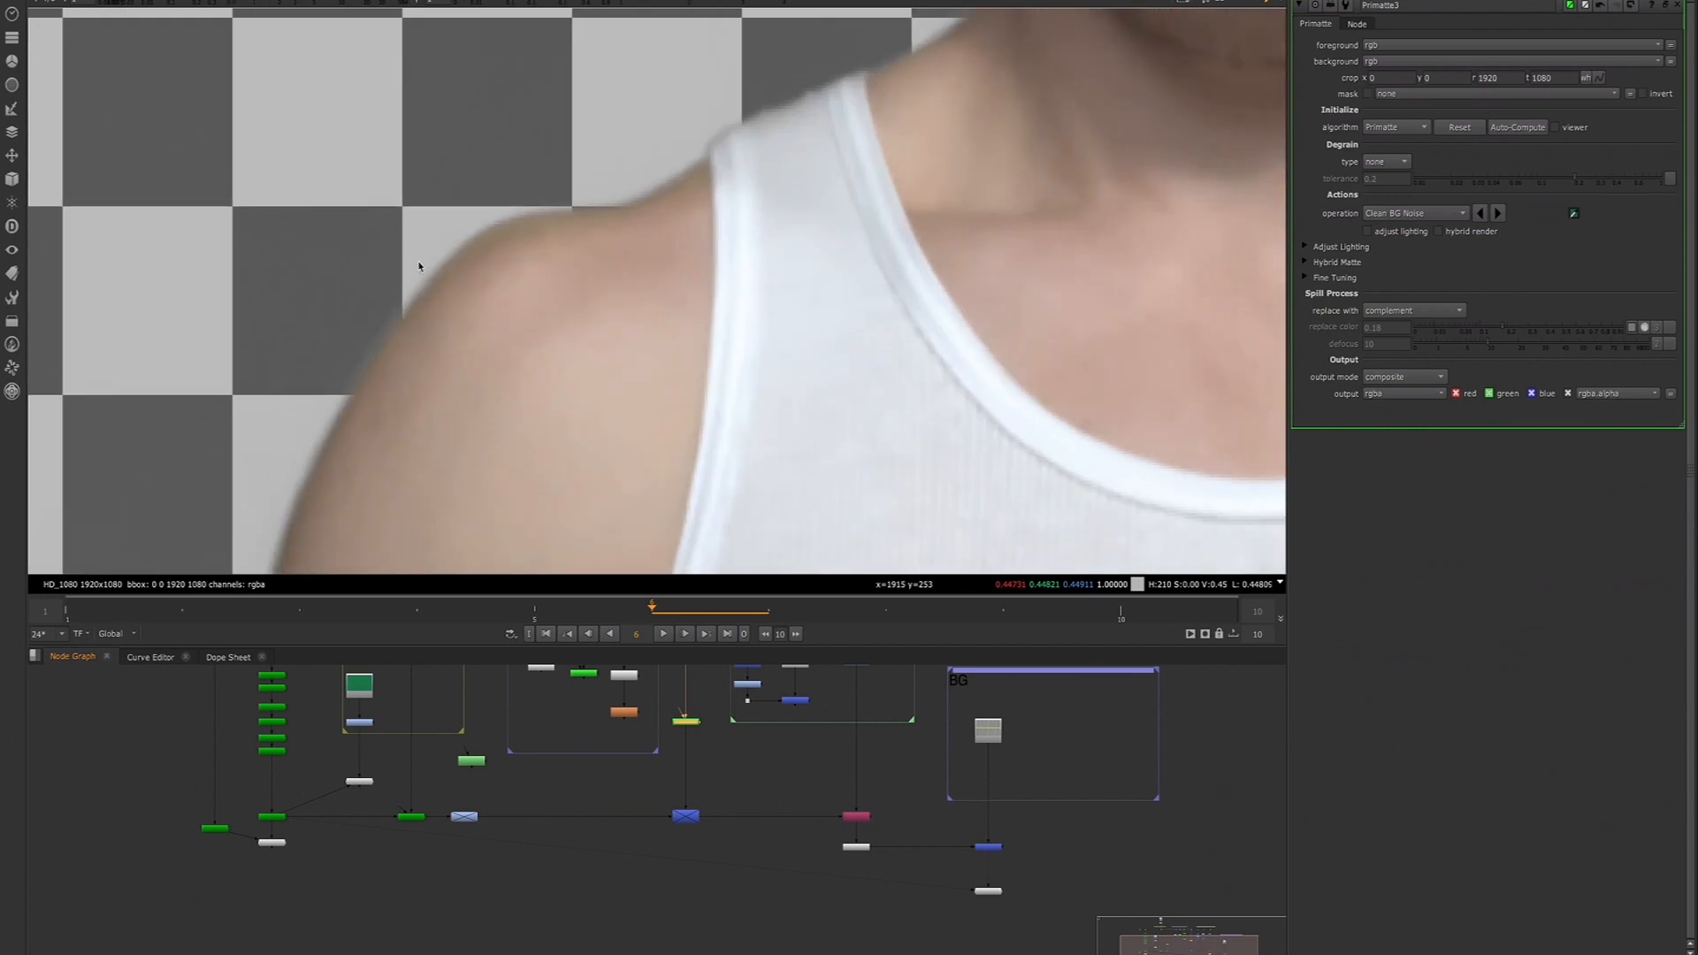
left_click(685, 816)
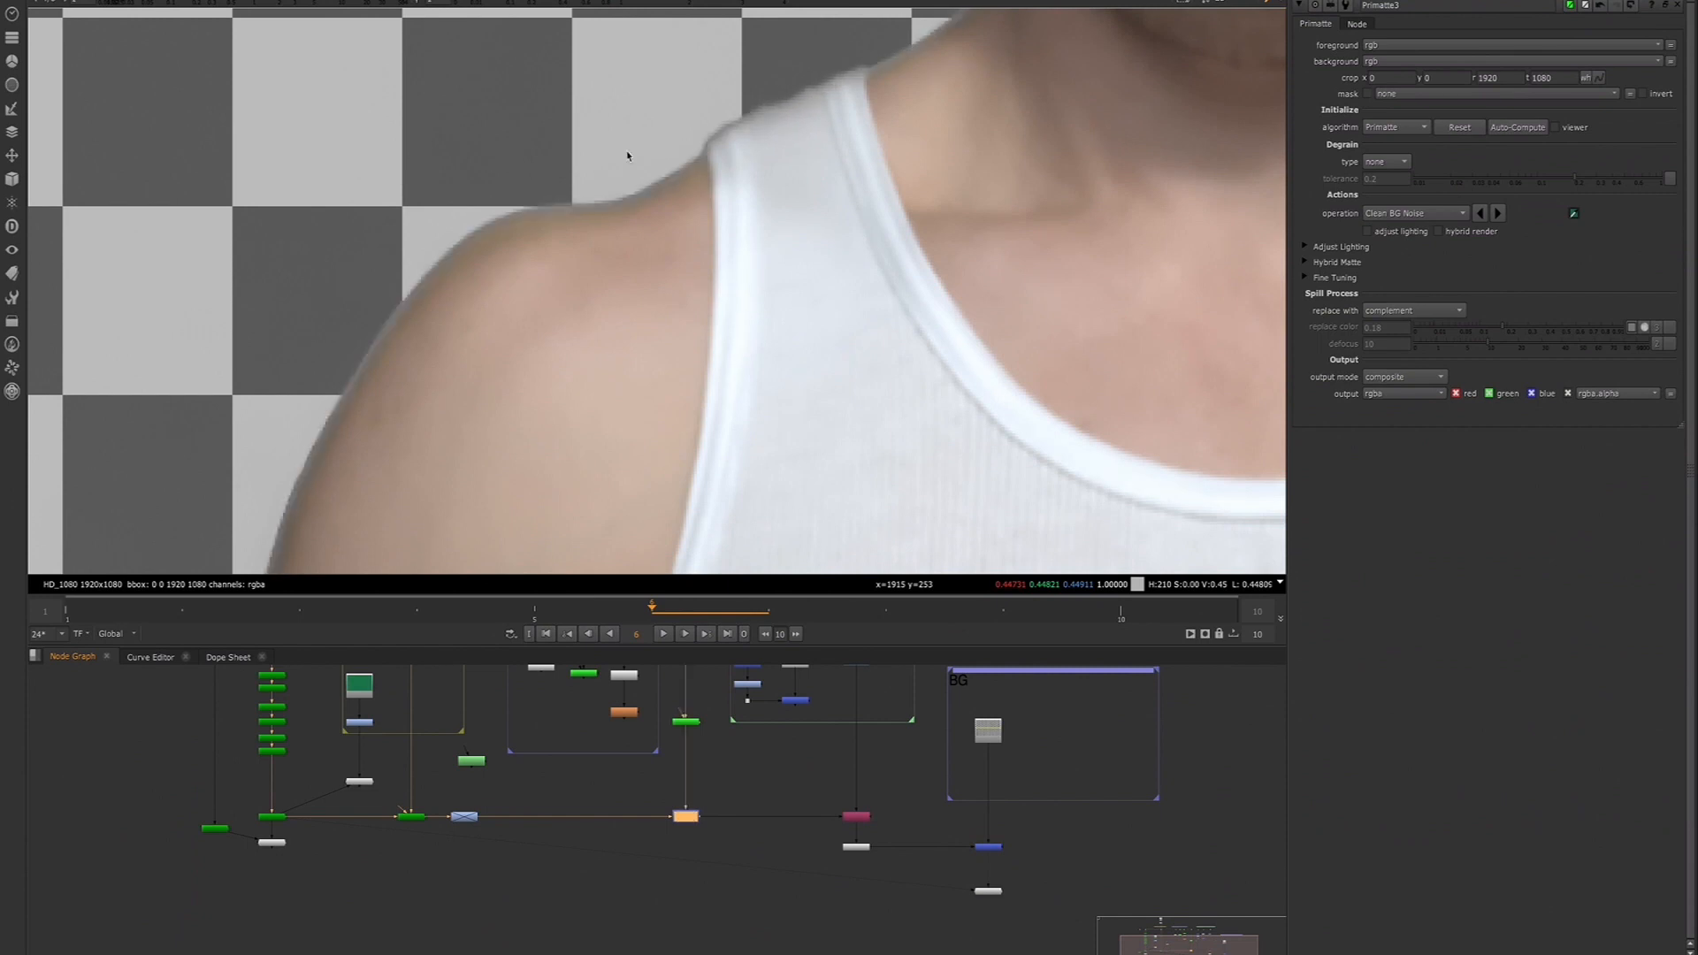
scroll(948, 142, "down", 2)
scroll(948, 143, "down", 2)
scroll(775, 161, "up", 3)
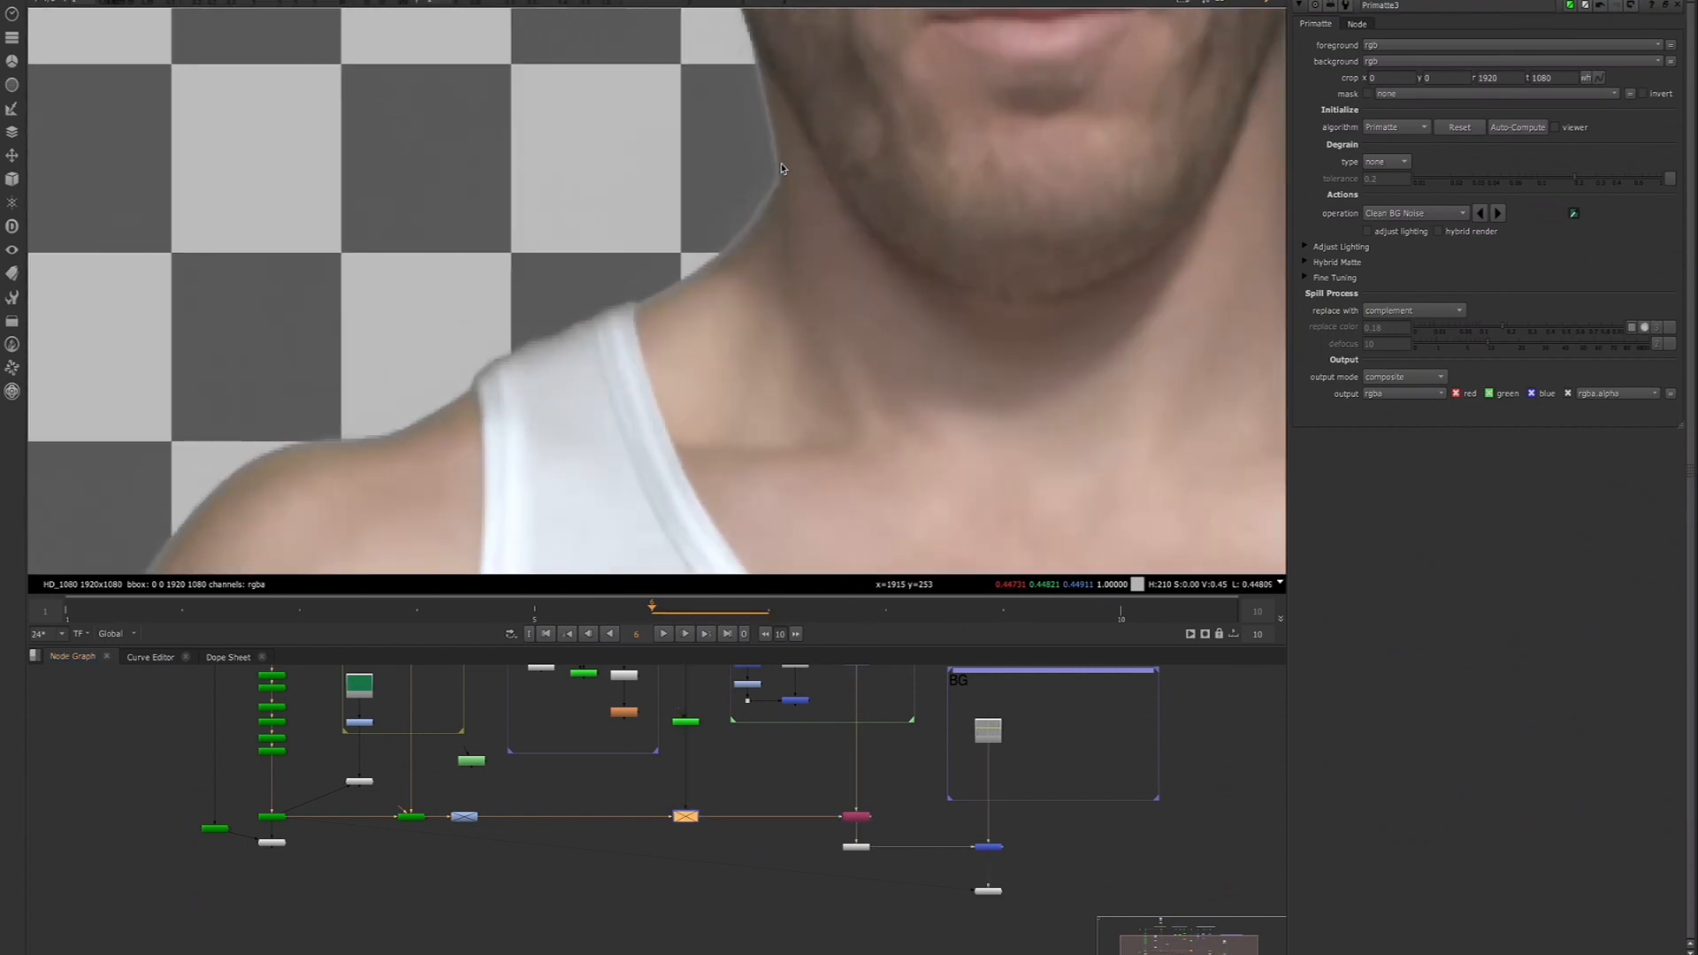
Toggle the blue merge node off and on repeatedly while examining the edge along the man's neck and shoulder
key("d")
key("d")
key("d")
key("d")
key("d")
key("d")
key("d")
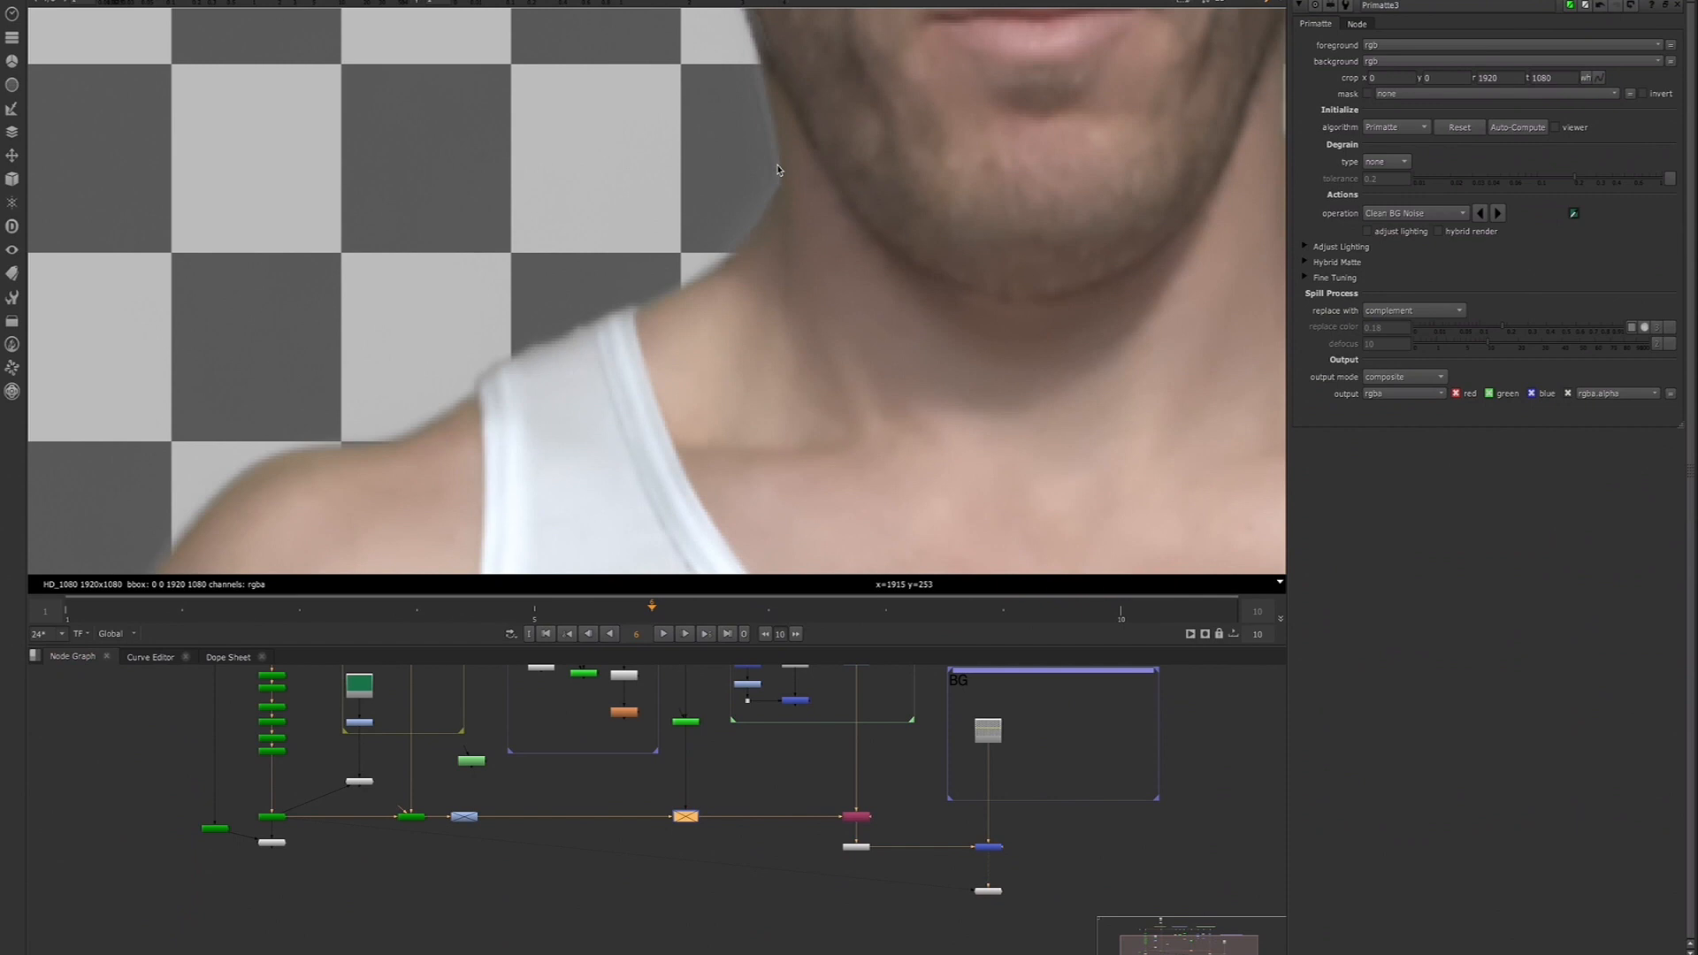
scroll(777, 162, "down", 3)
key("d")
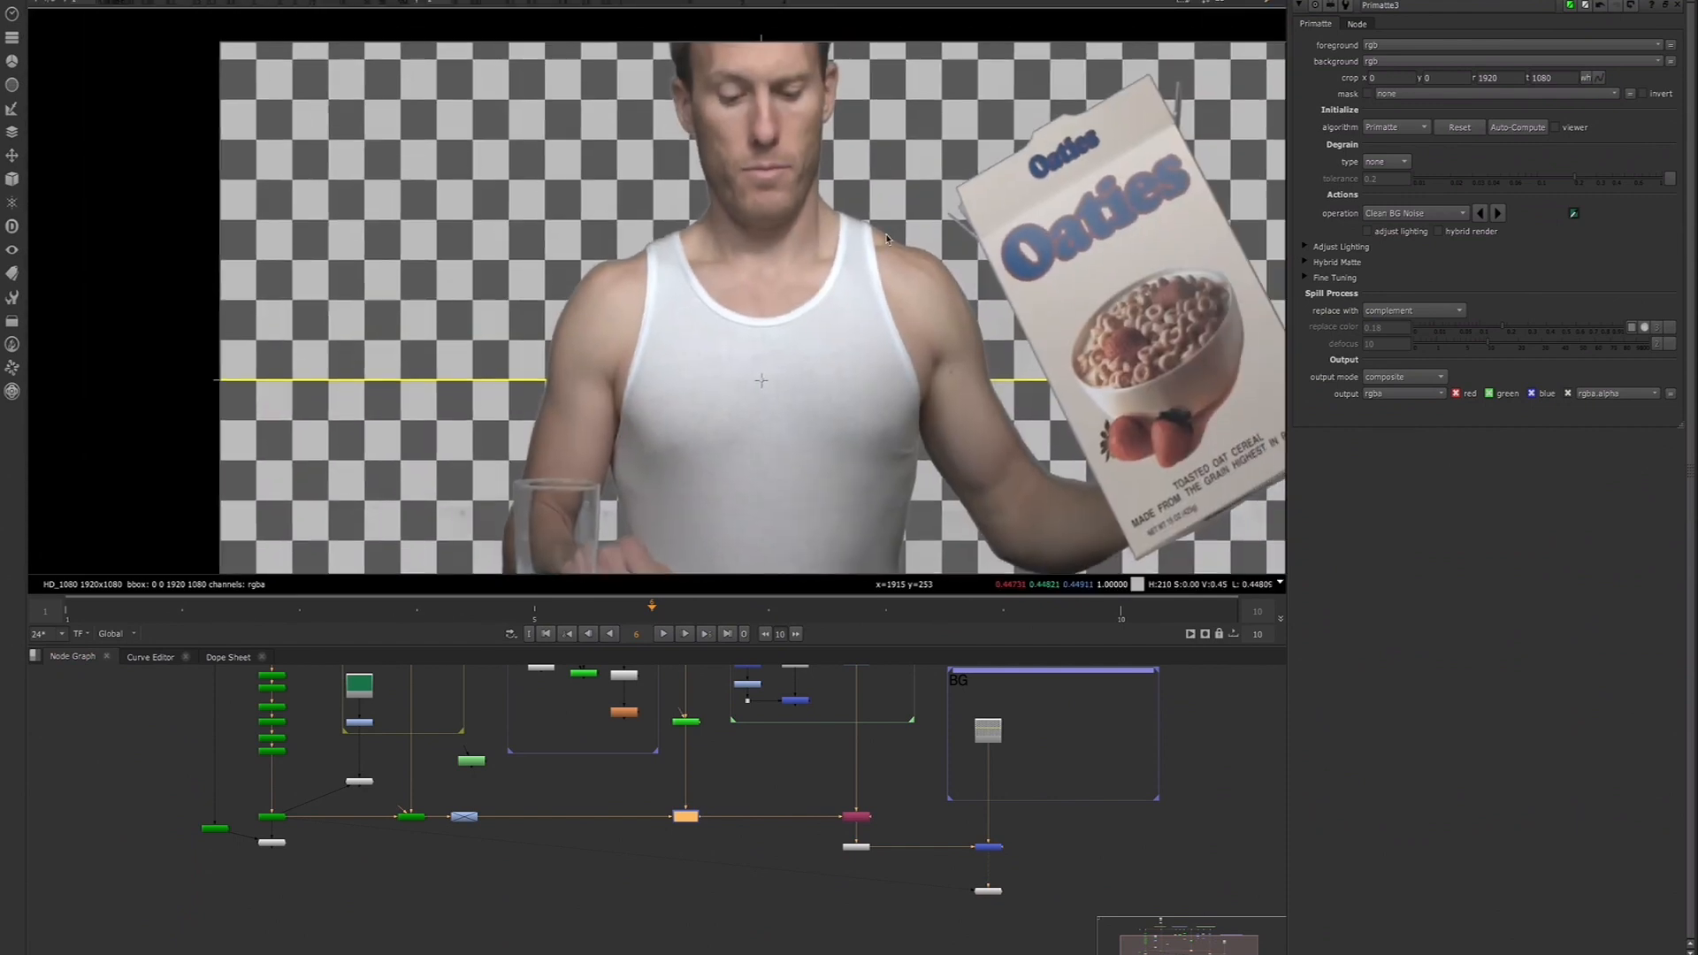
Compare the opposite shoulder and the cereal box edges by toggling the blue merge node, leaving it enabled
scroll(1015, 203, "up", 4)
key("d")
key("d")
key("d")
key("d")
key("d")
key("d")
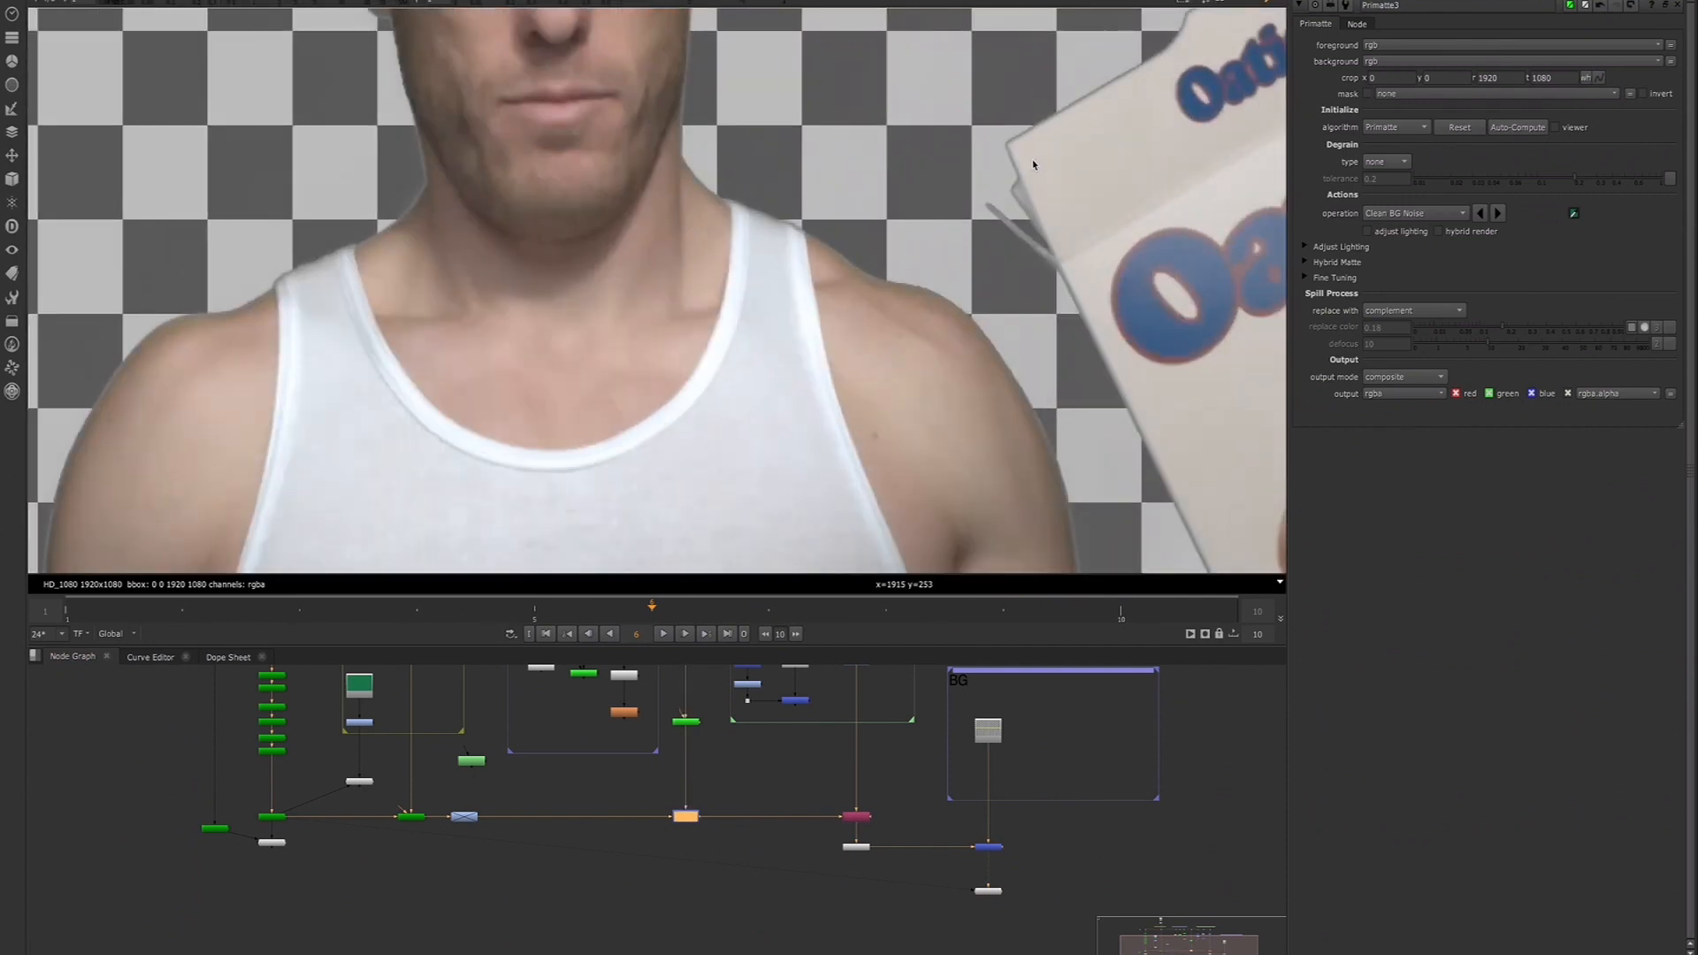
scroll(882, 250, "down", 3)
key("d")
key("d")
key("d")
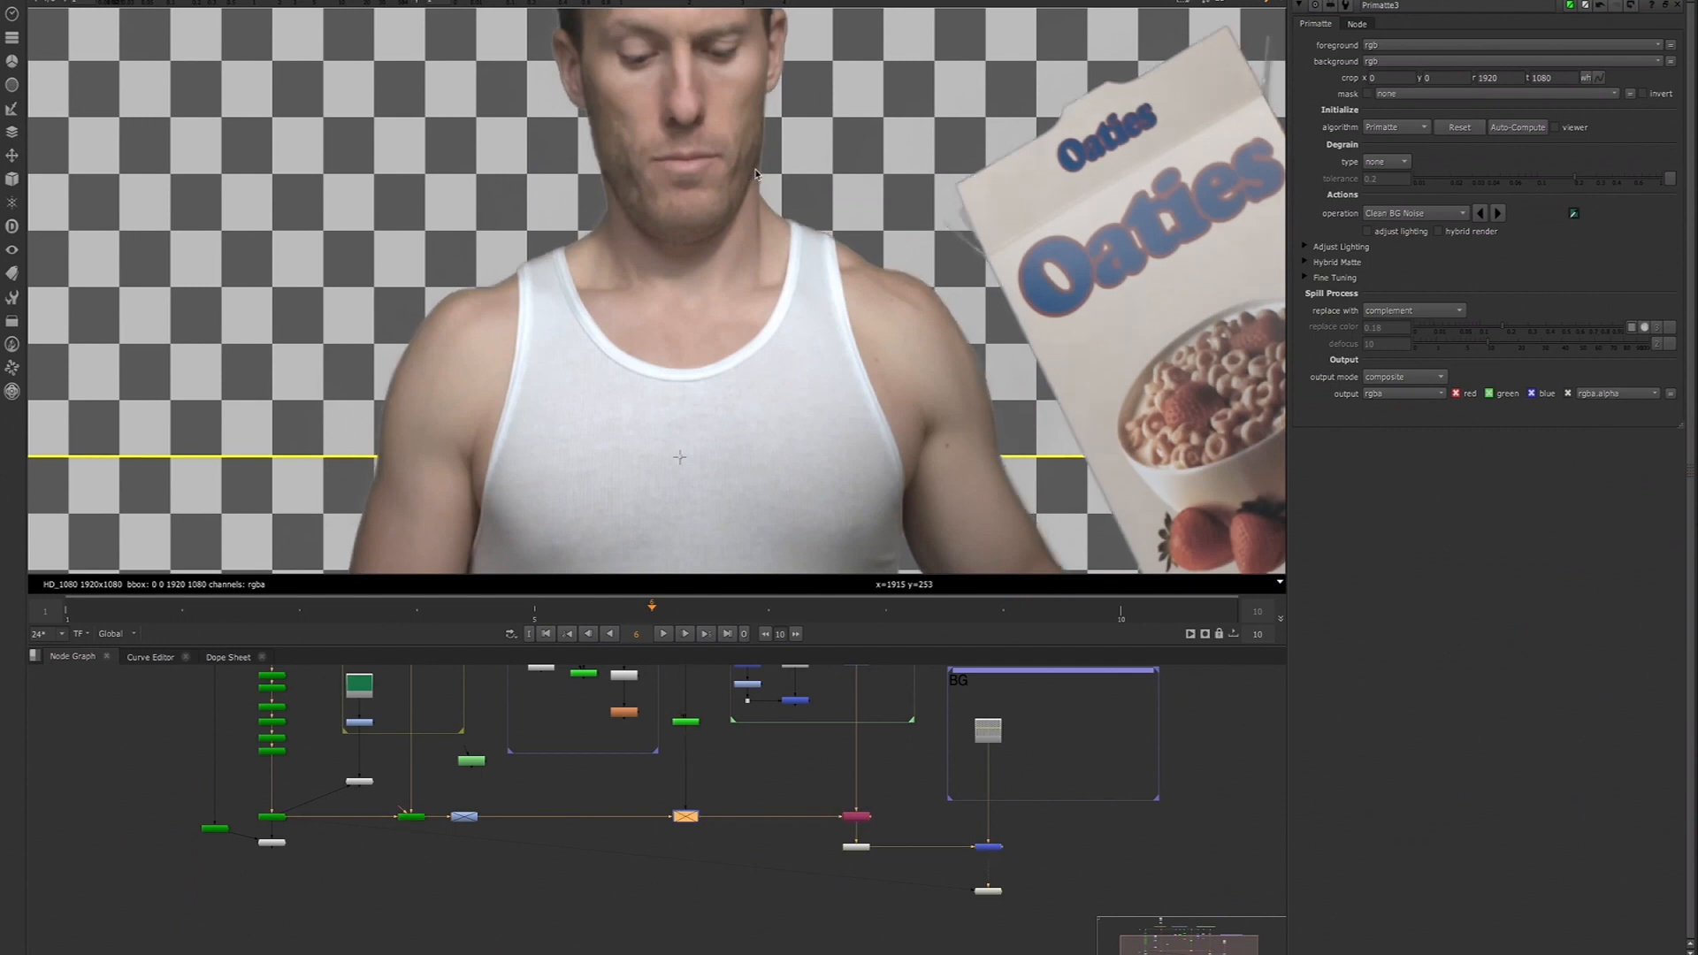
key("d")
Insert an Erode (fast) node below the cleaned-up Primatte outside the core key backdrop and set its size to -5
middle_click_drag(669, 723, 665, 778)
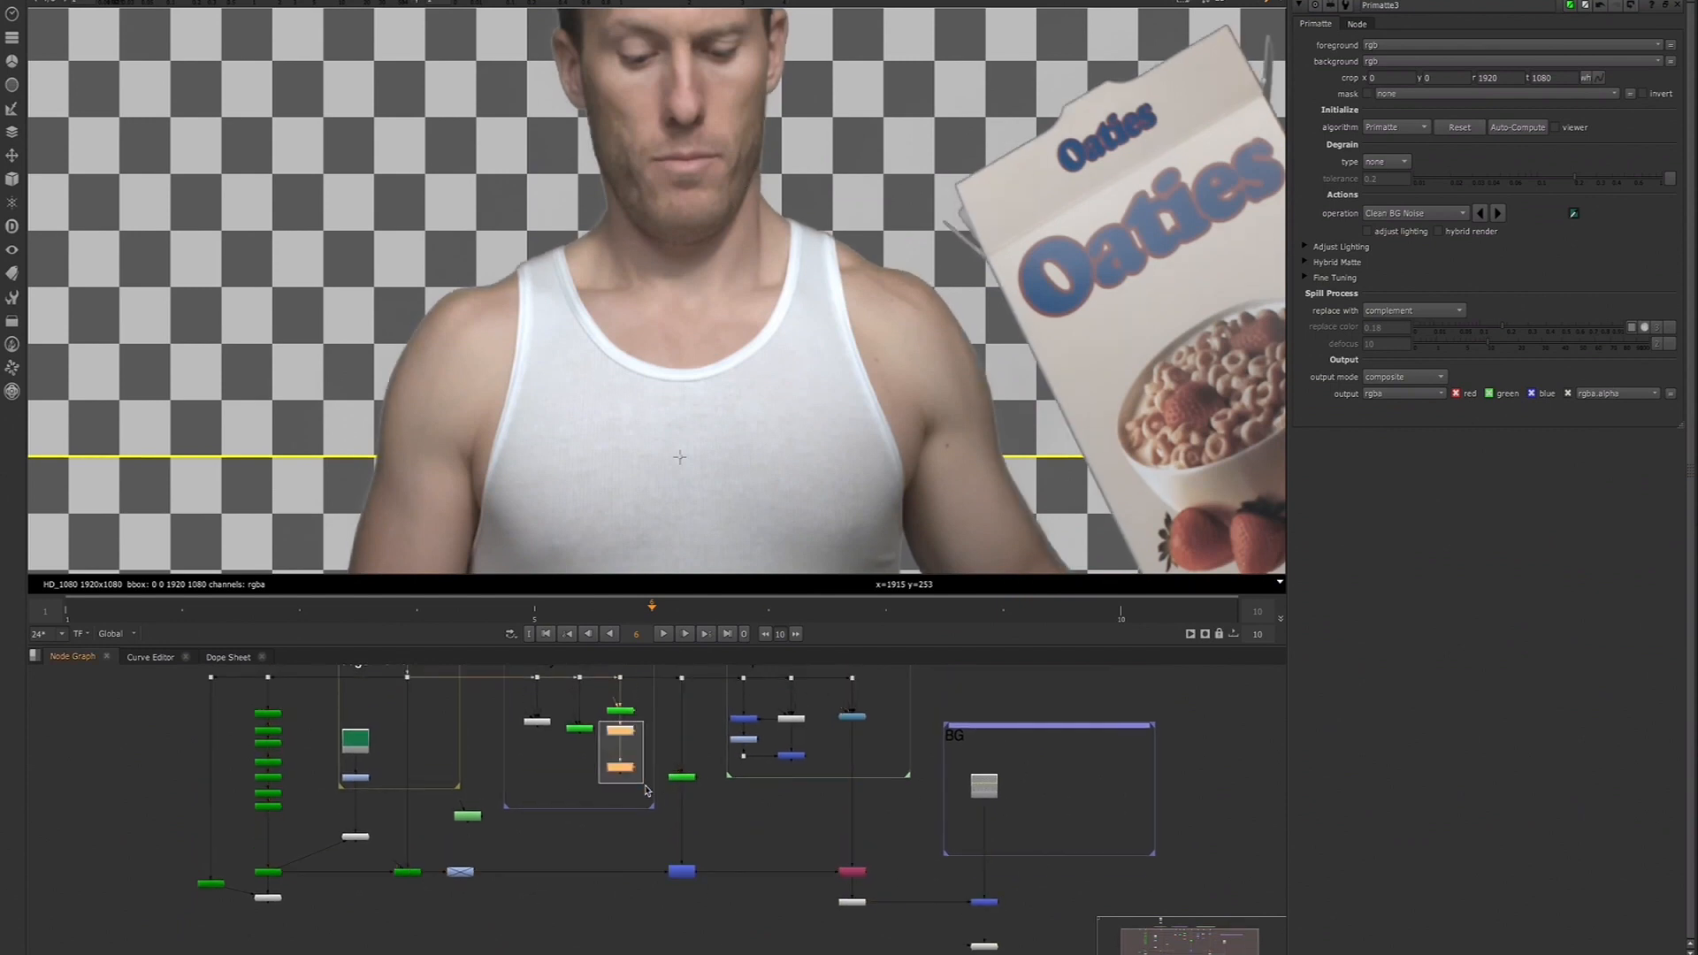
scroll(694, 783, "up", 2)
double_click(697, 781)
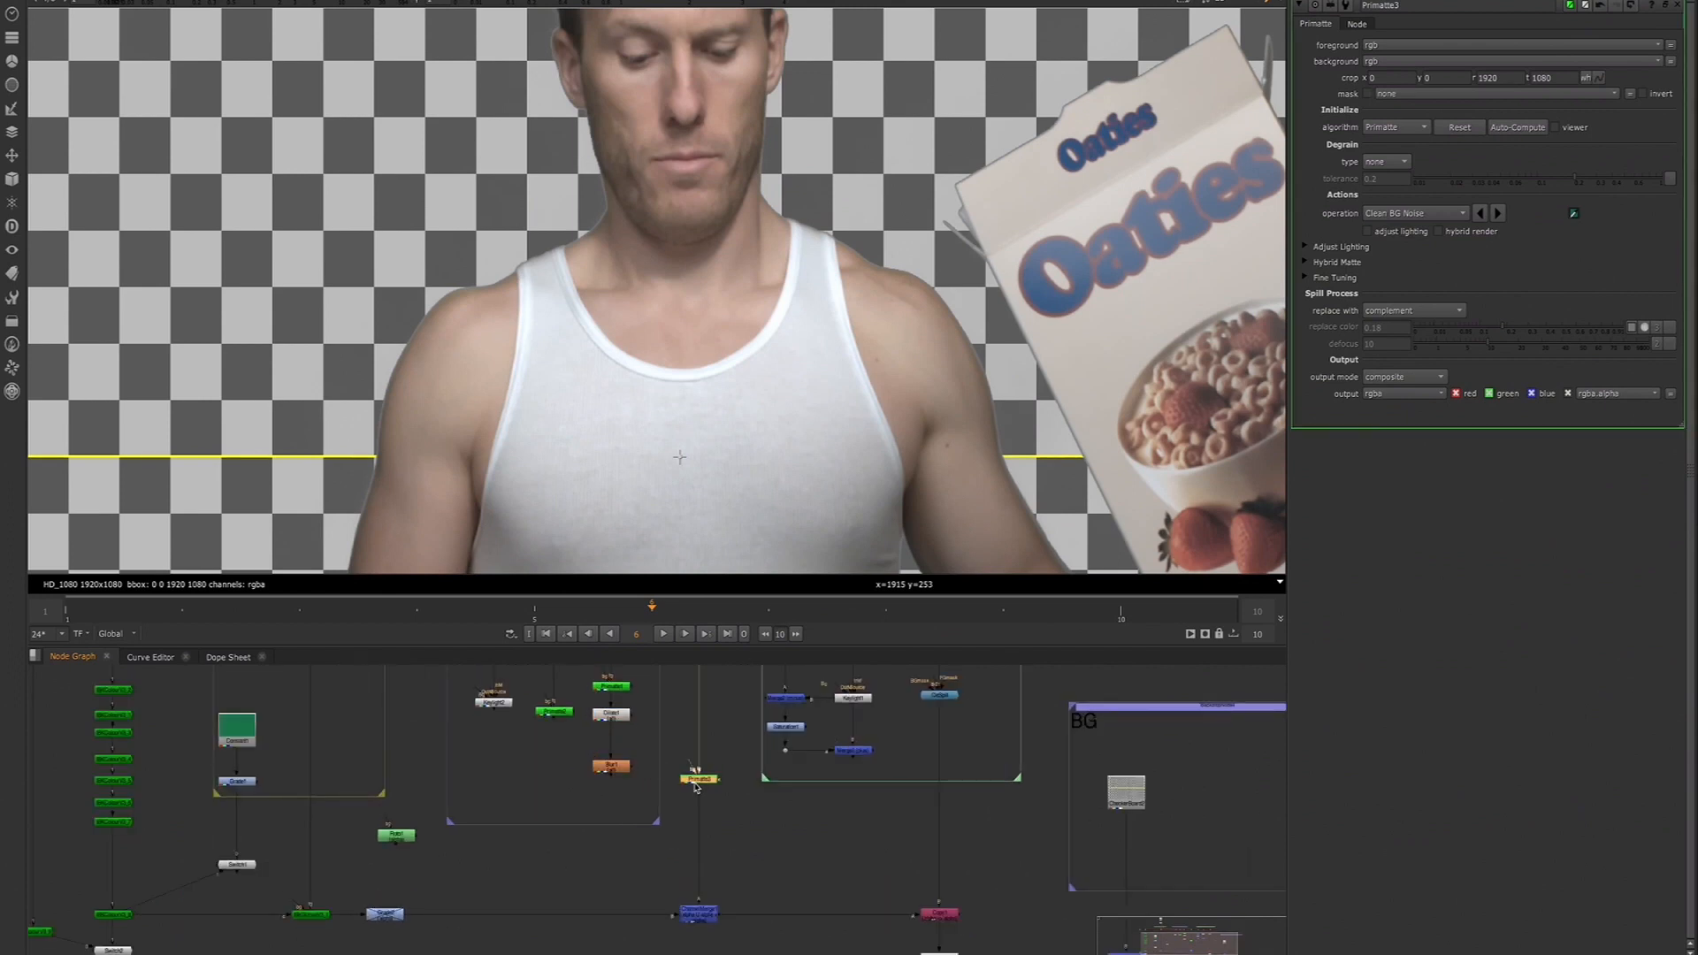
scroll(749, 205, "up", 3)
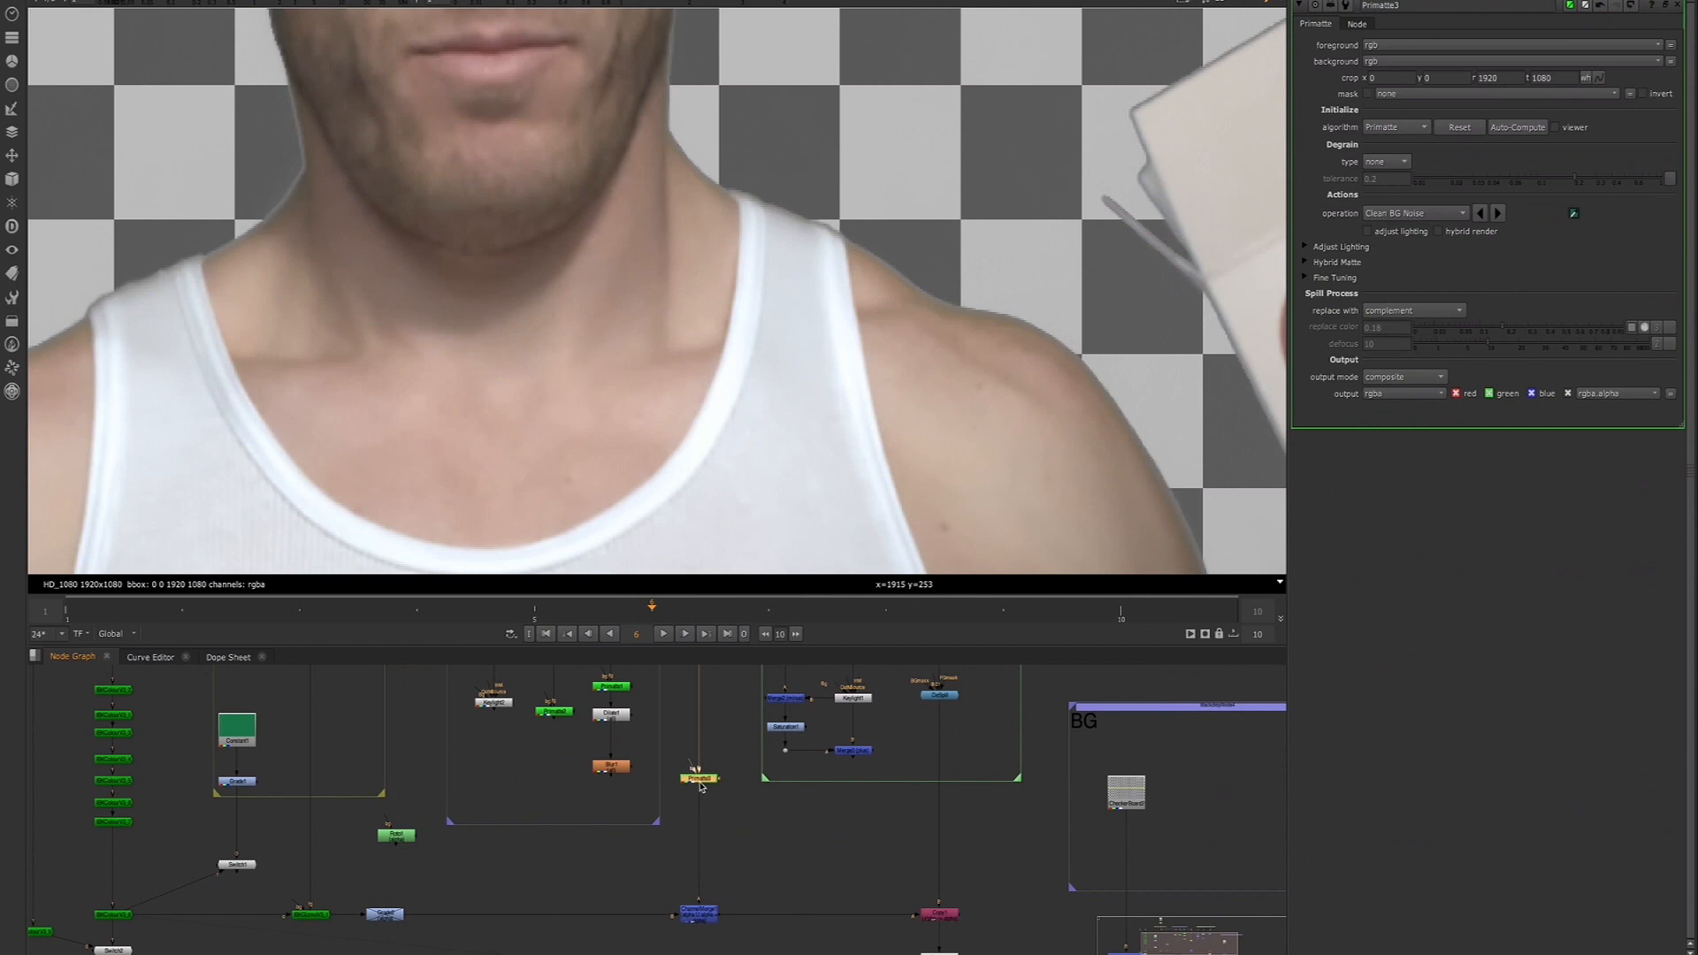
key("Tab")
type("erode")
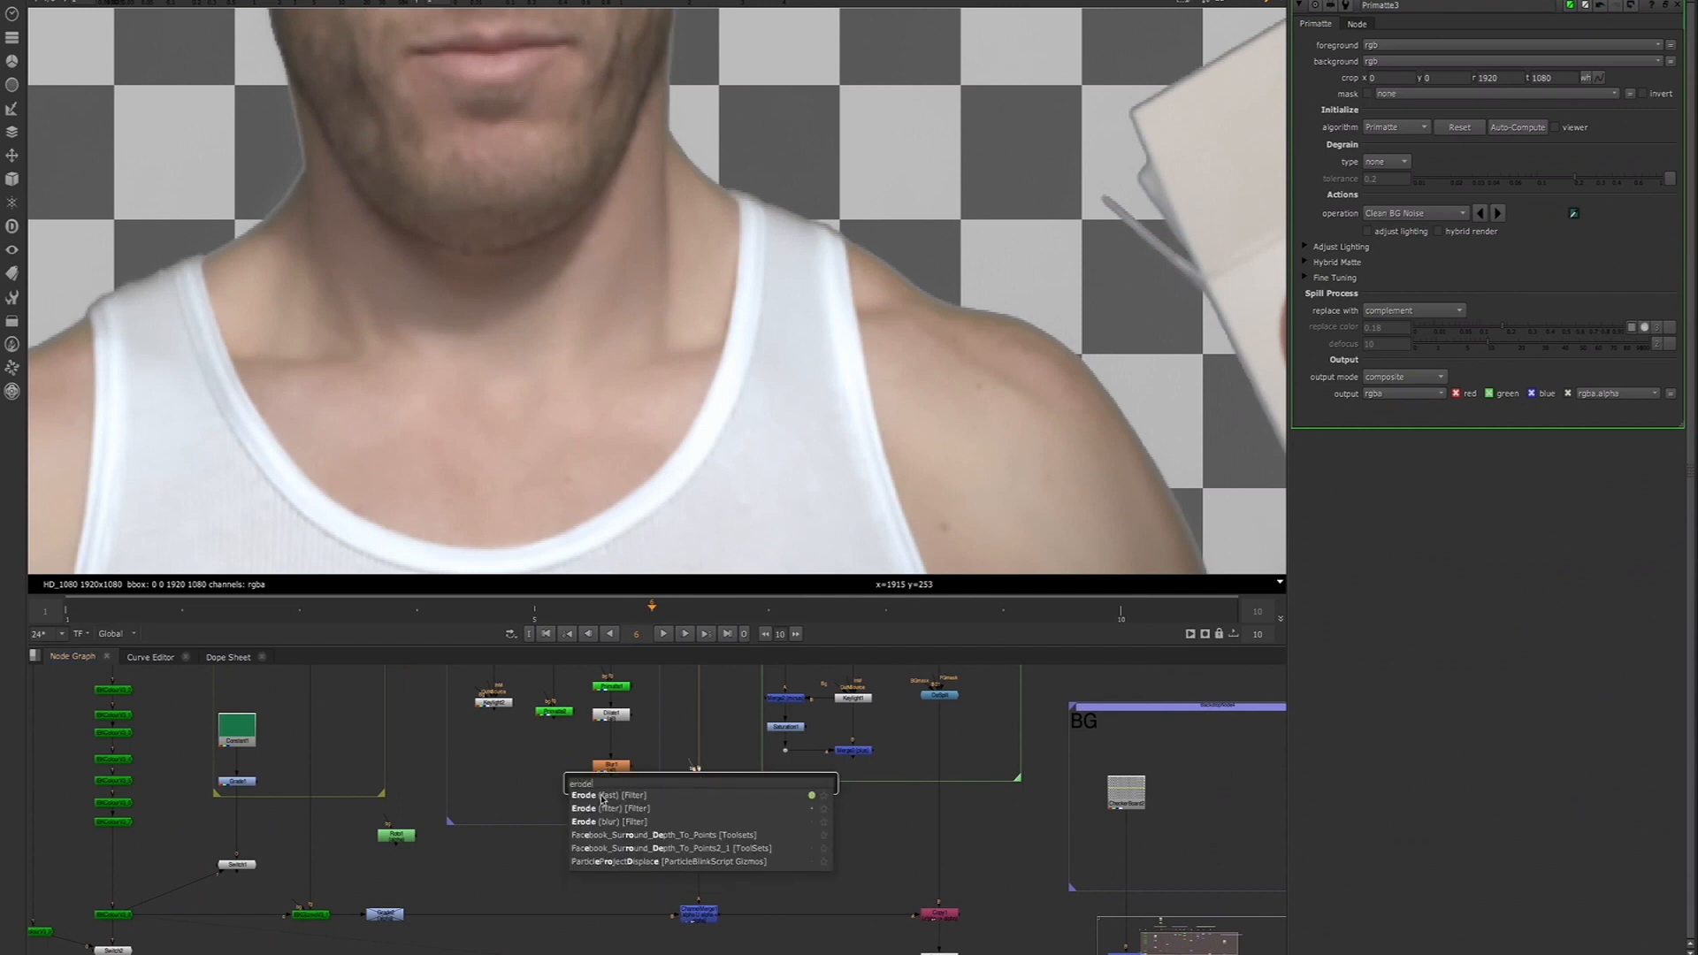
key("Return")
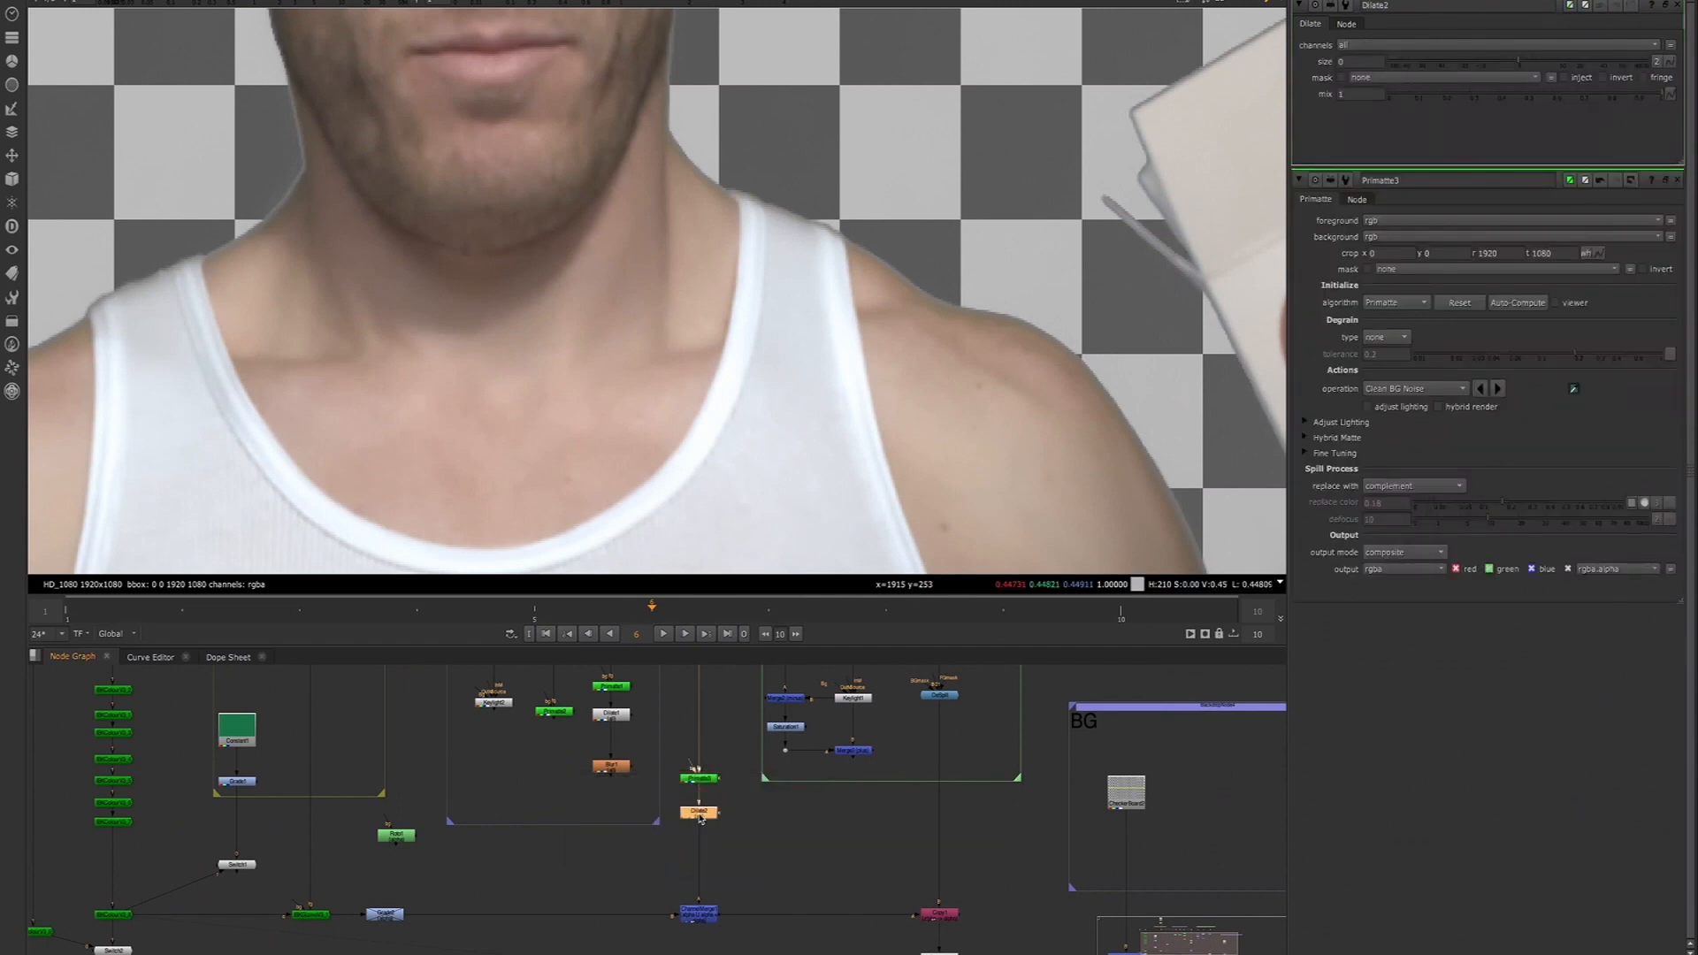
left_click(1517, 67)
left_click_drag(1503, 62, 1490, 67)
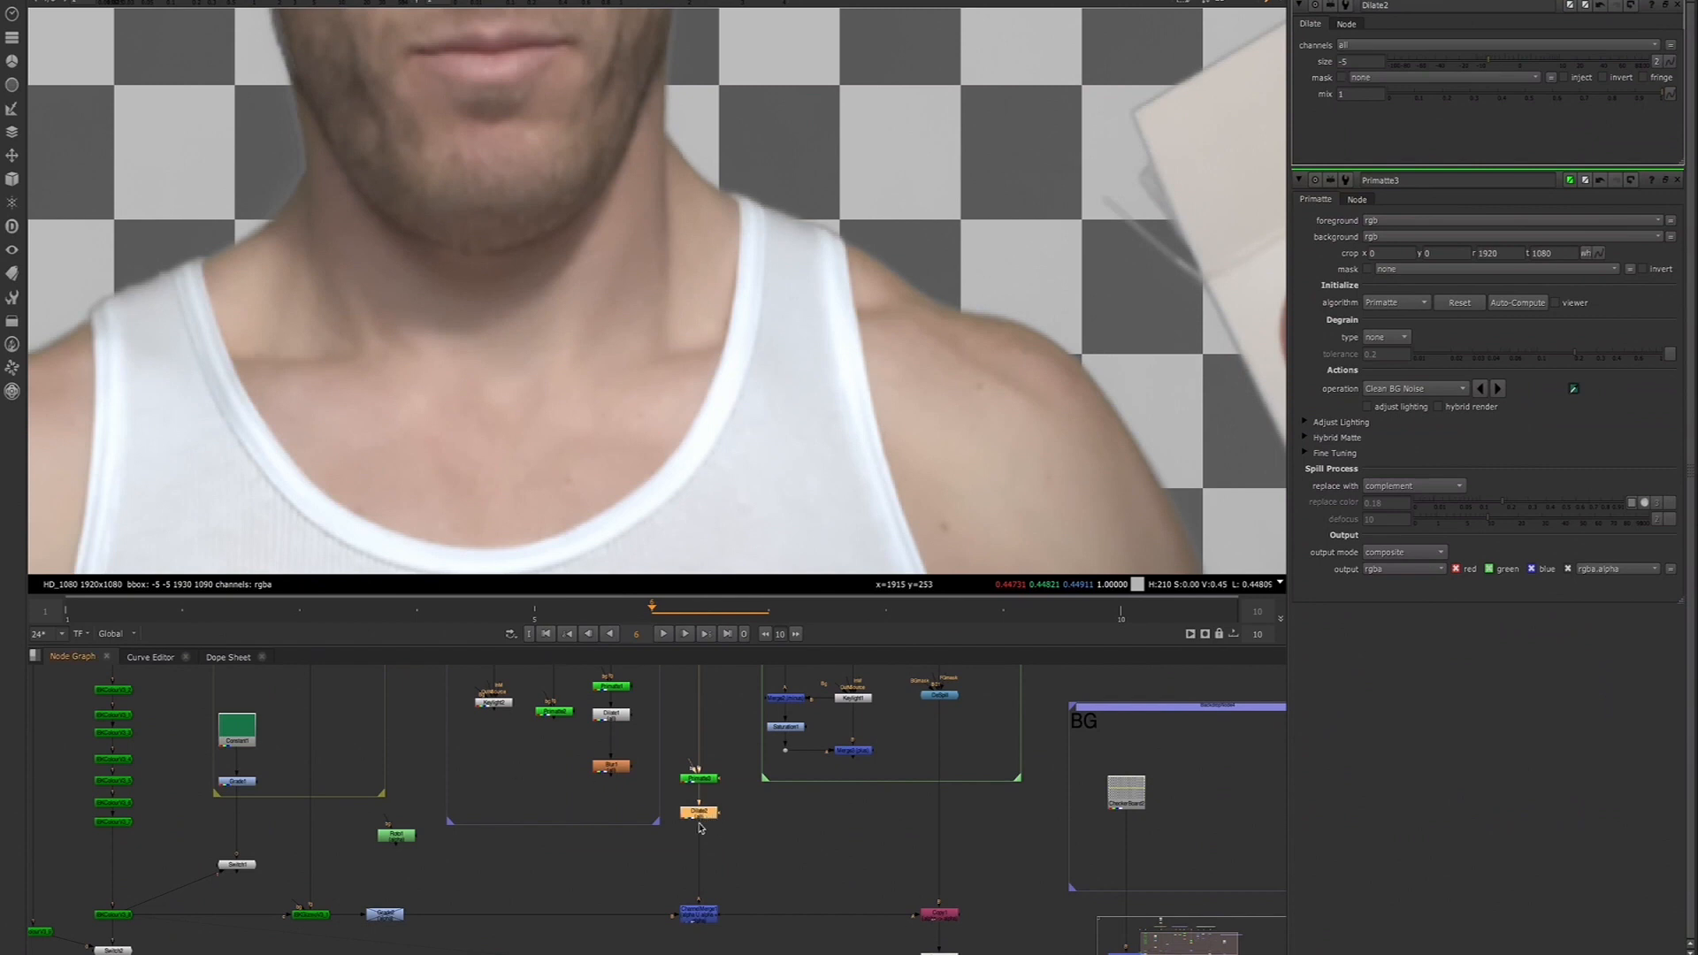
Add a Blur node after the new erode node and view the output of the blue merge node
key("b")
left_click(692, 918)
key("1")
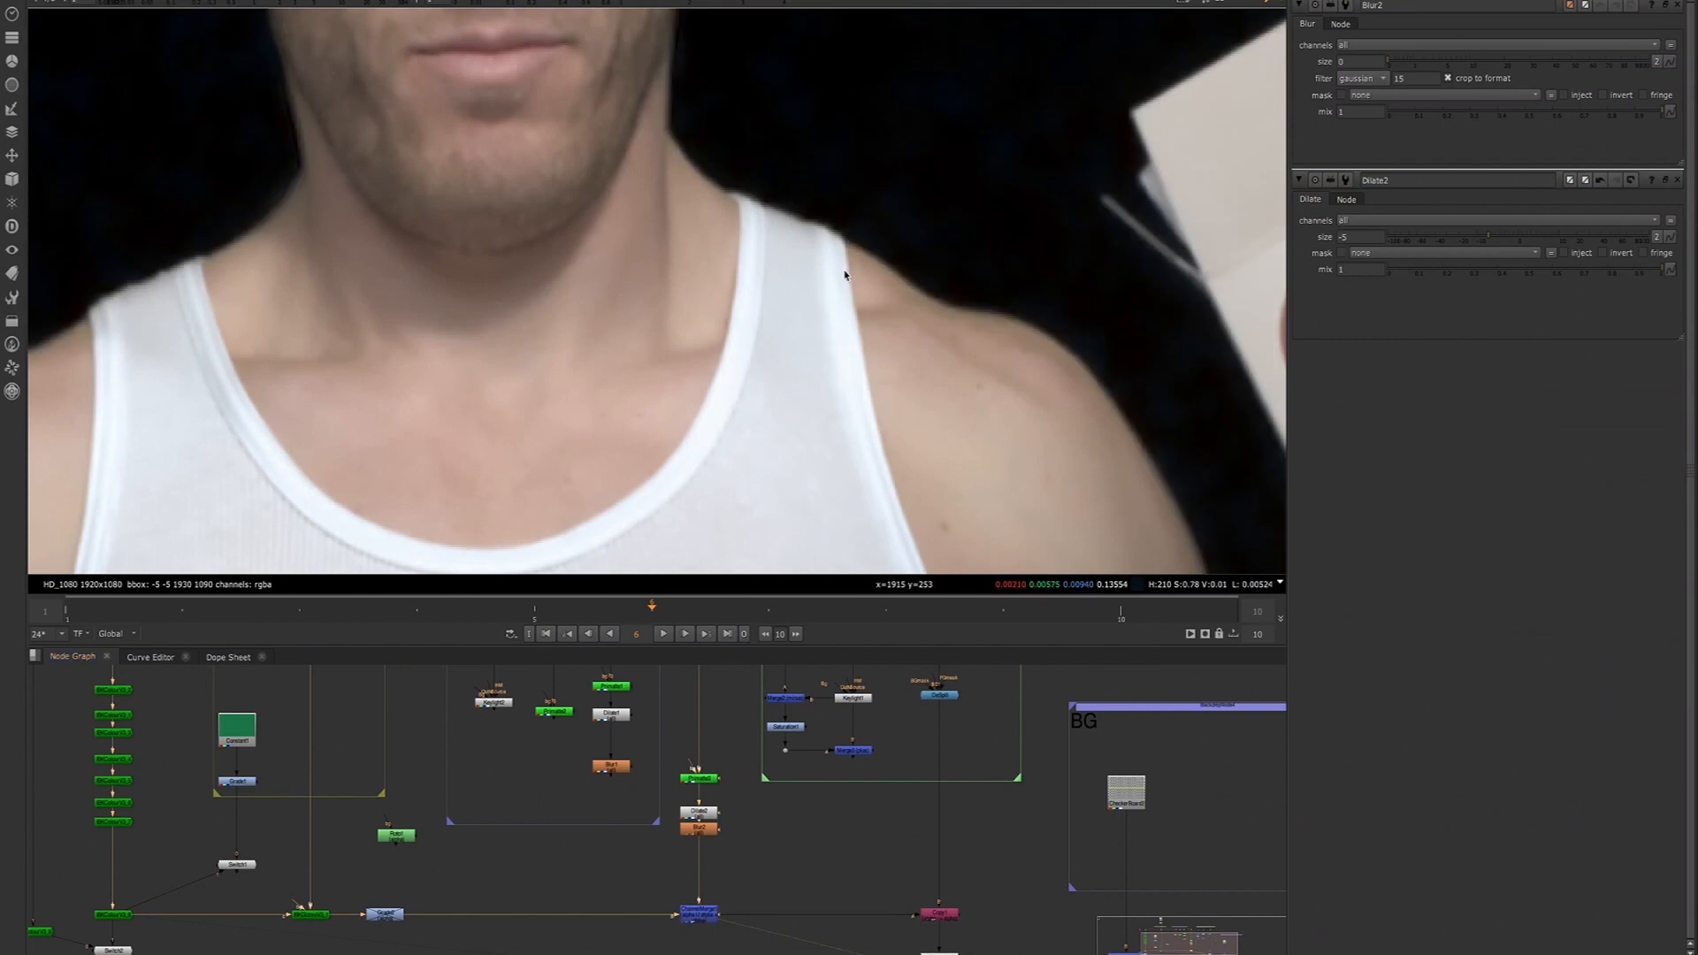
View the merge's alpha and toggle the erode and blur nodes together to examine their effect on the shoulder edges
key("a")
left_click_drag(747, 789, 665, 871)
key("d")
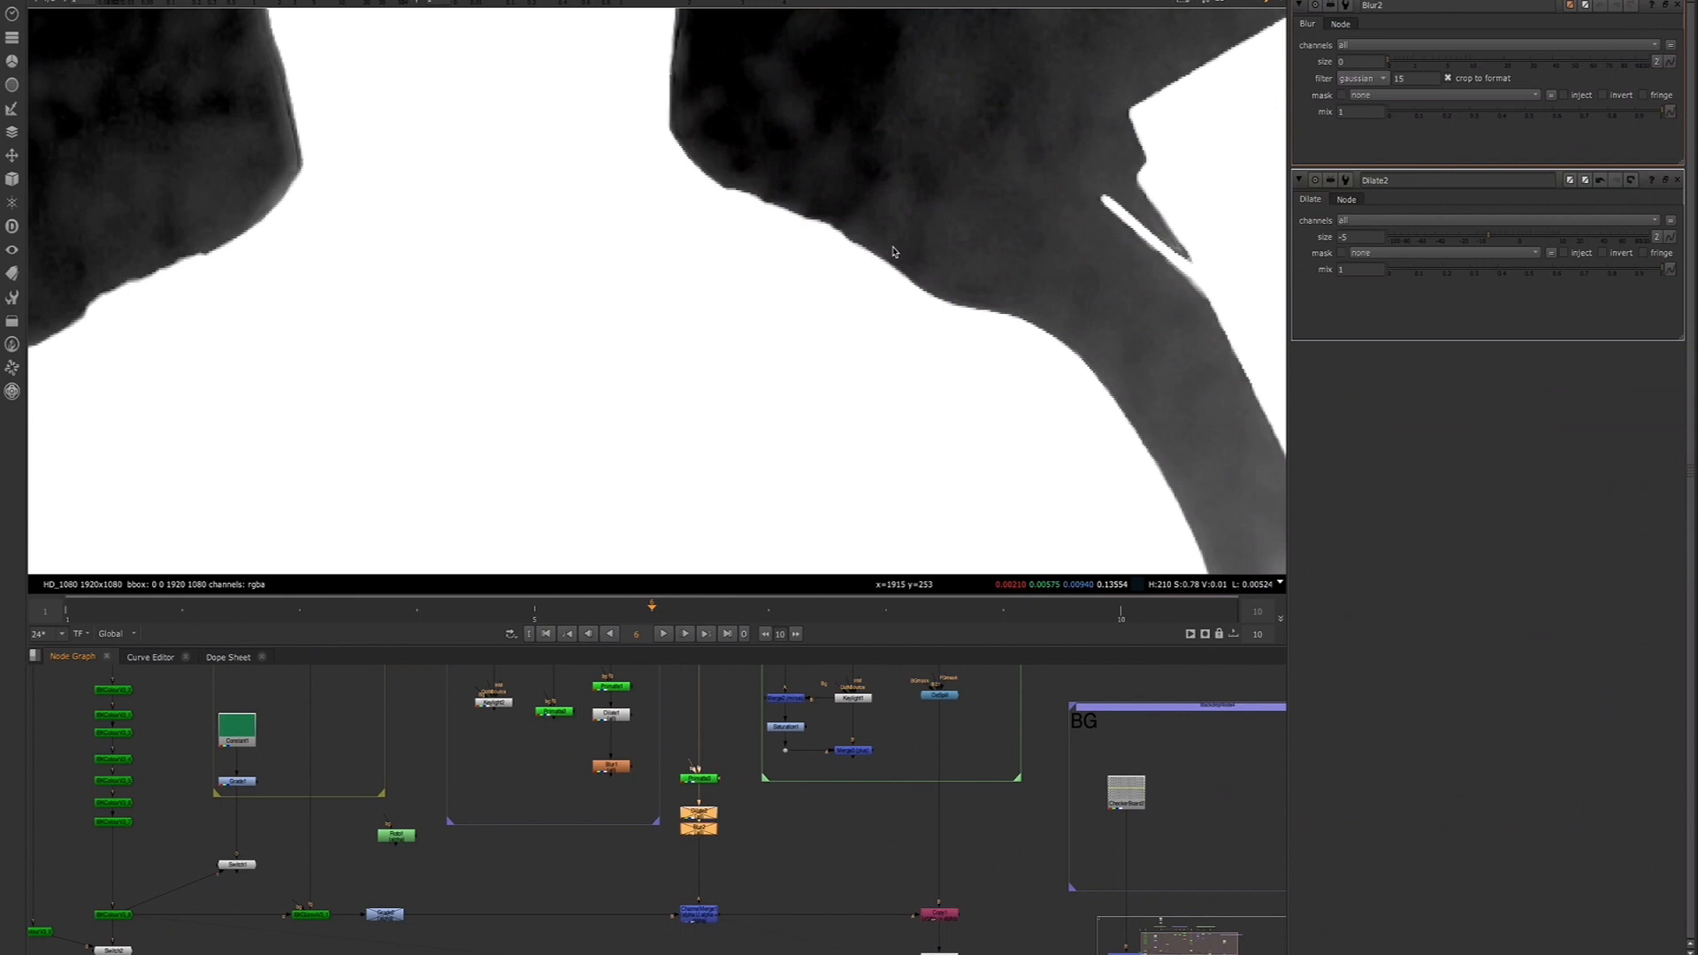
scroll(844, 230, "up", 2)
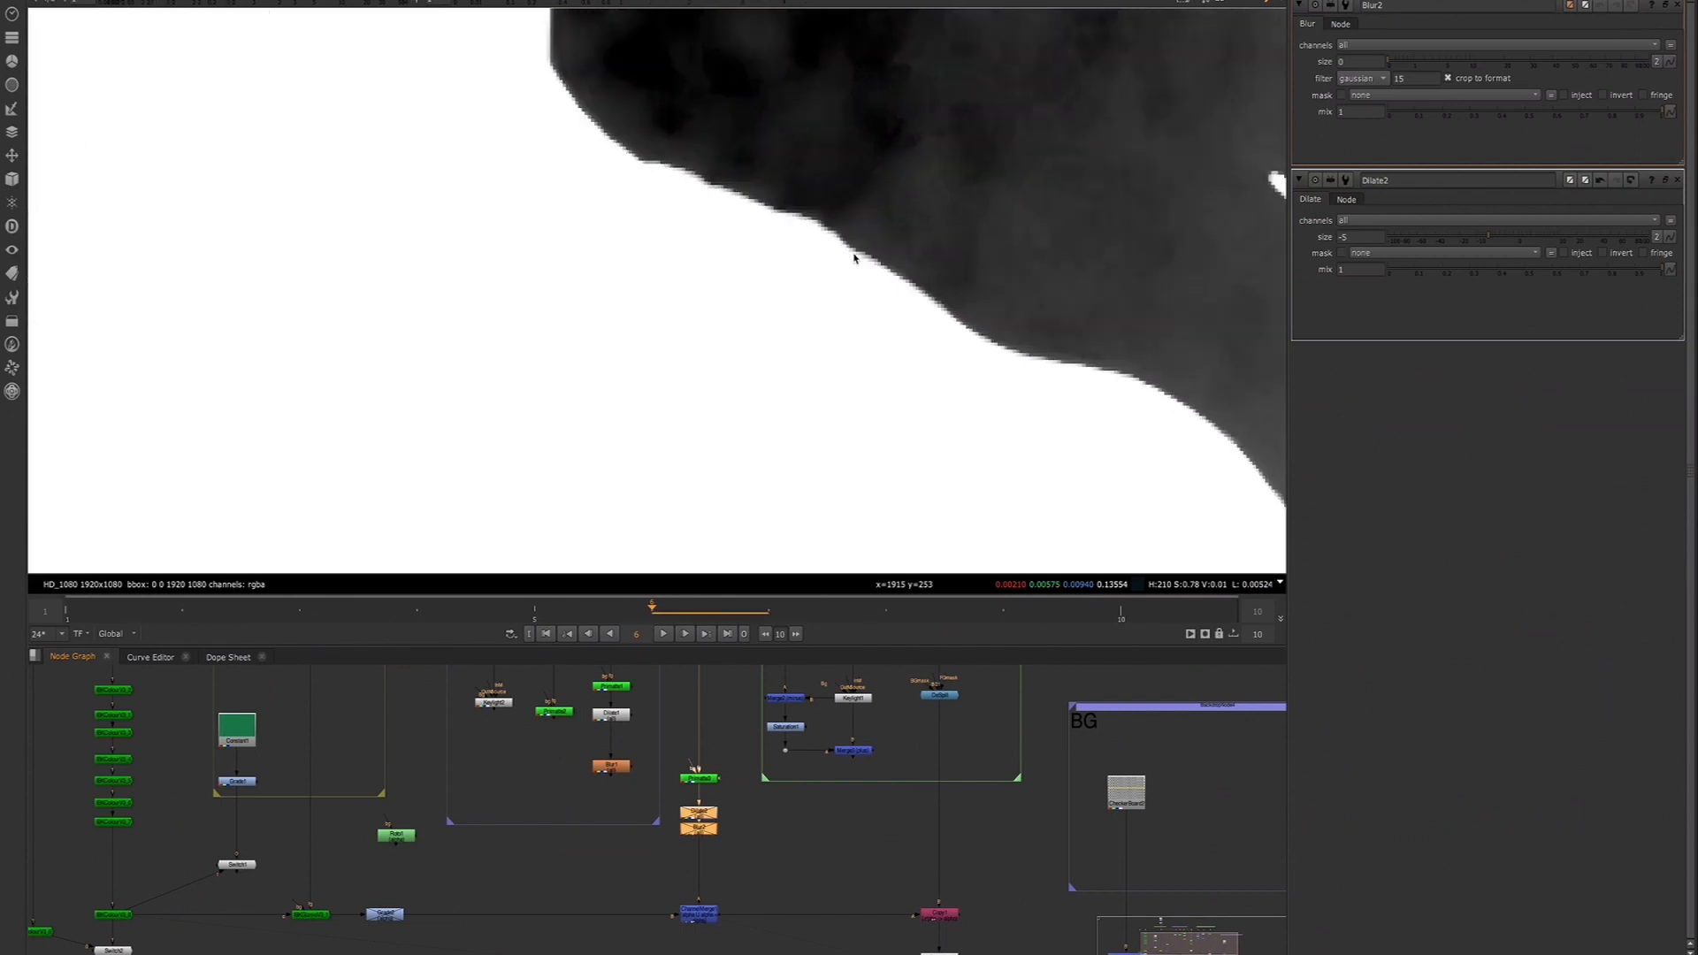
scroll(873, 270, "down", 2)
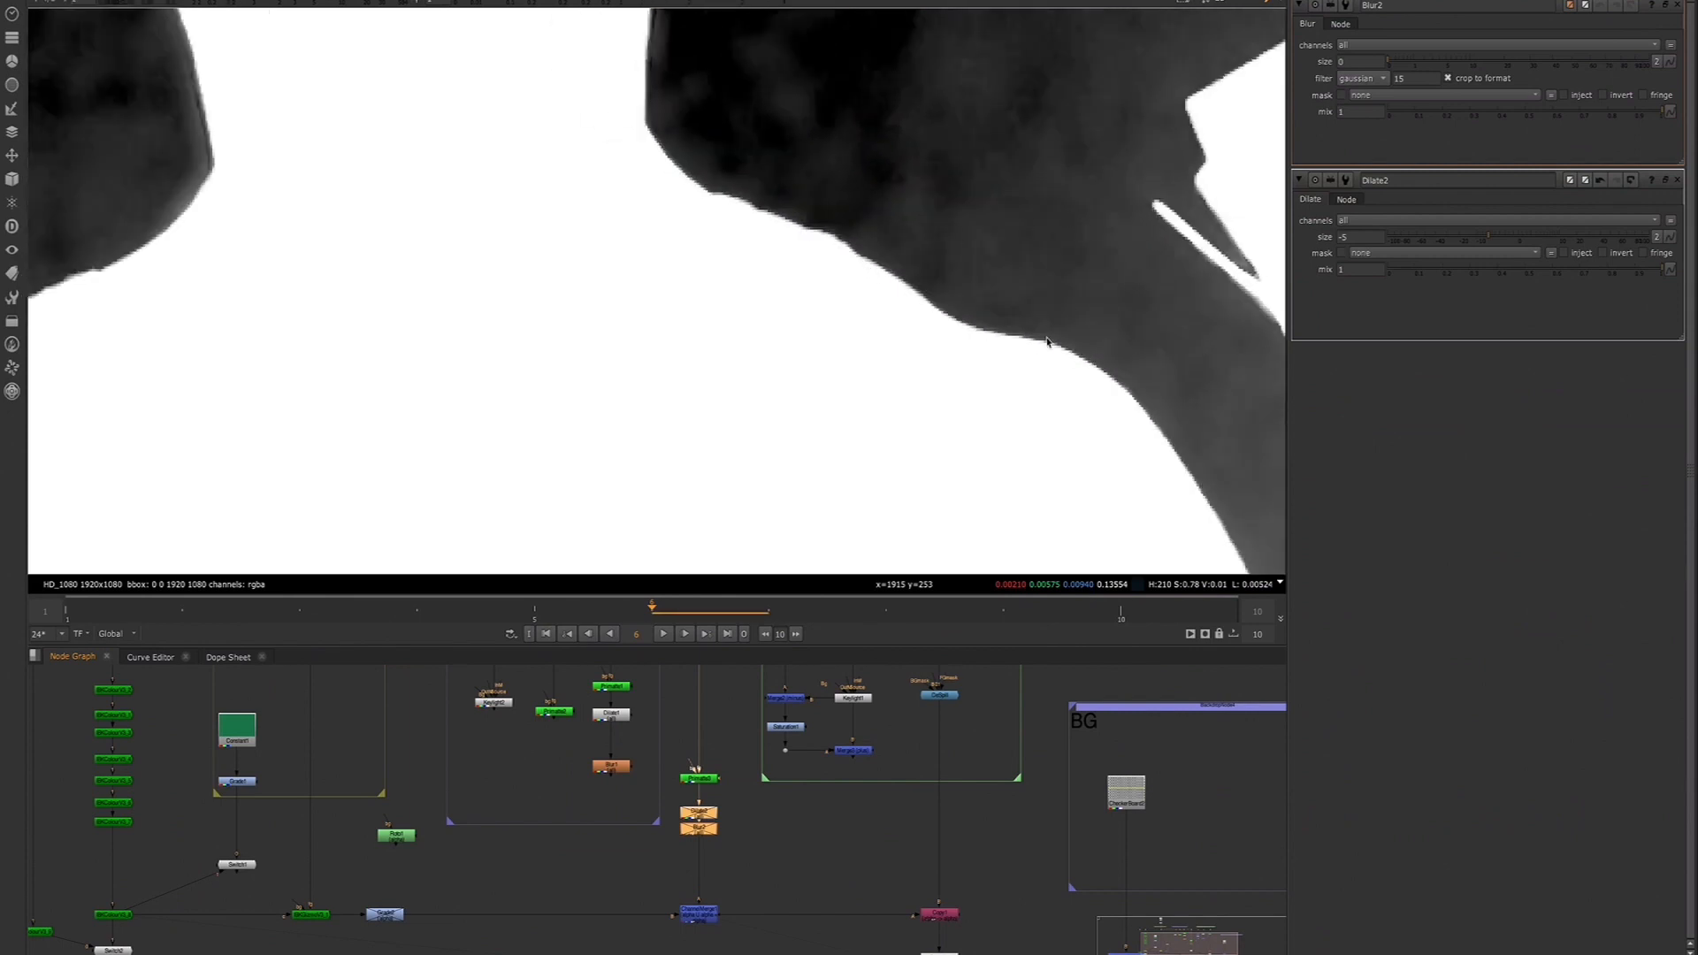
scroll(1047, 340, "down", 1)
scroll(866, 269, "up", 2)
key("d")
key("d")
key("d")
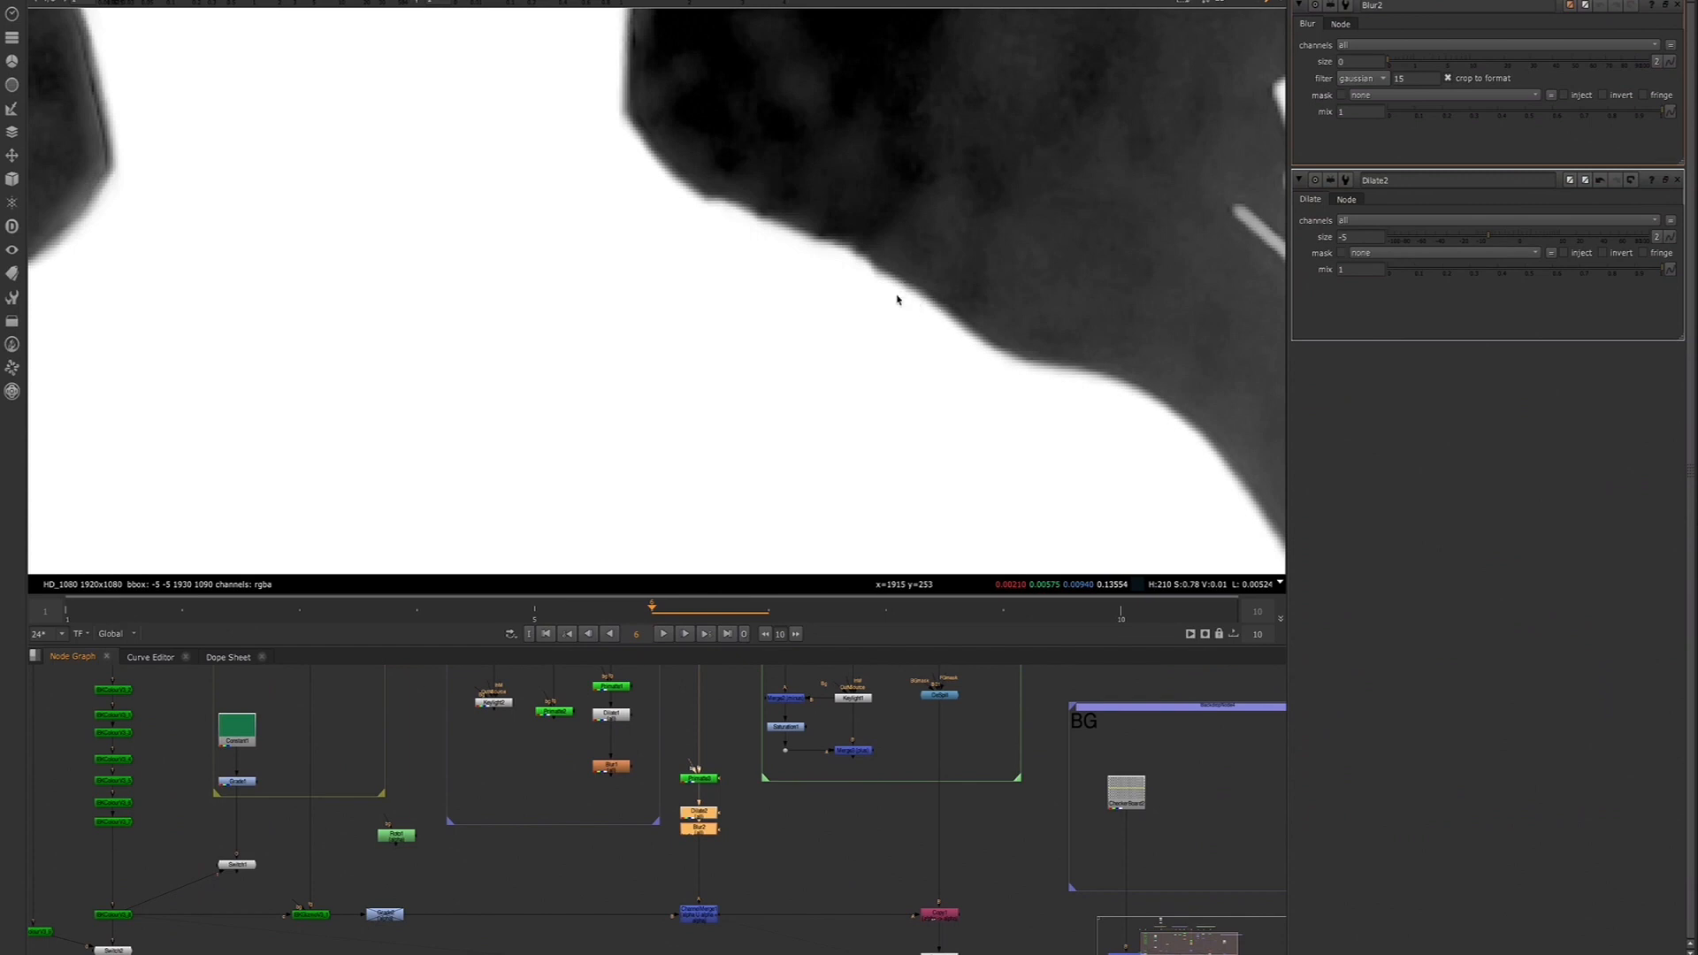
scroll(885, 292, "down", 2)
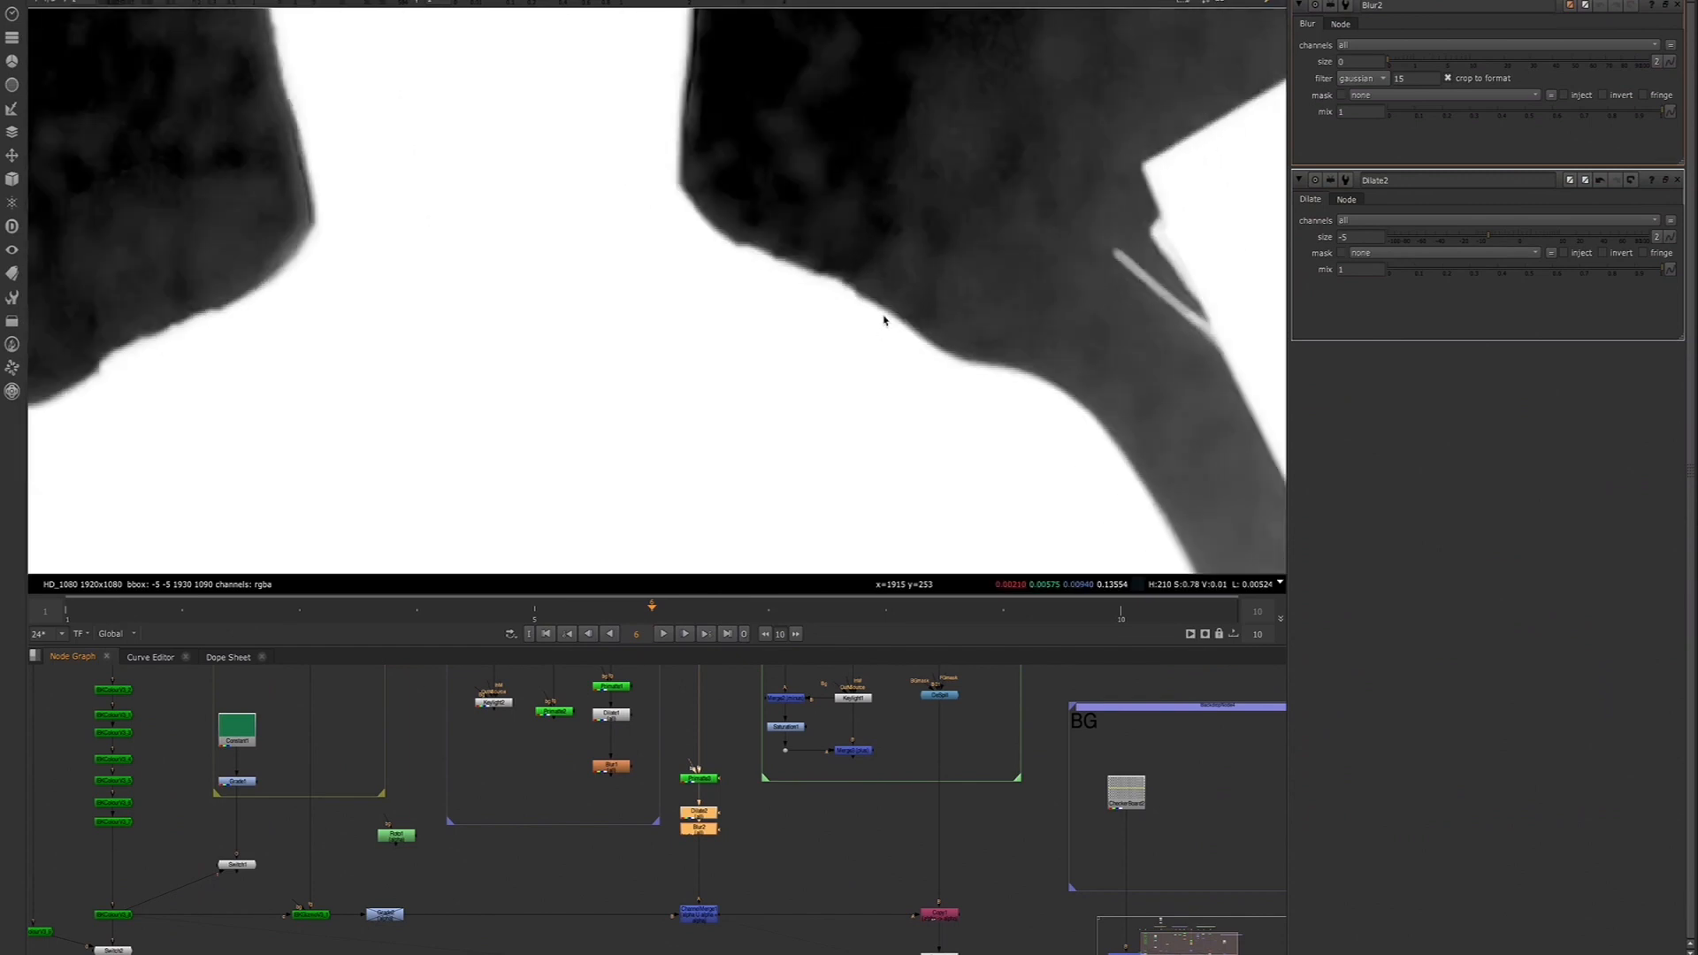
Space the Blur node slightly below the erode node and toggle it off and on to compare the edge softness
left_click_drag(698, 834, 693, 852)
key("d")
key("d")
key("d")
key("d")
Set the erode node's size to -8.5 and check the merged matte's edges across the frame
double_click(699, 812)
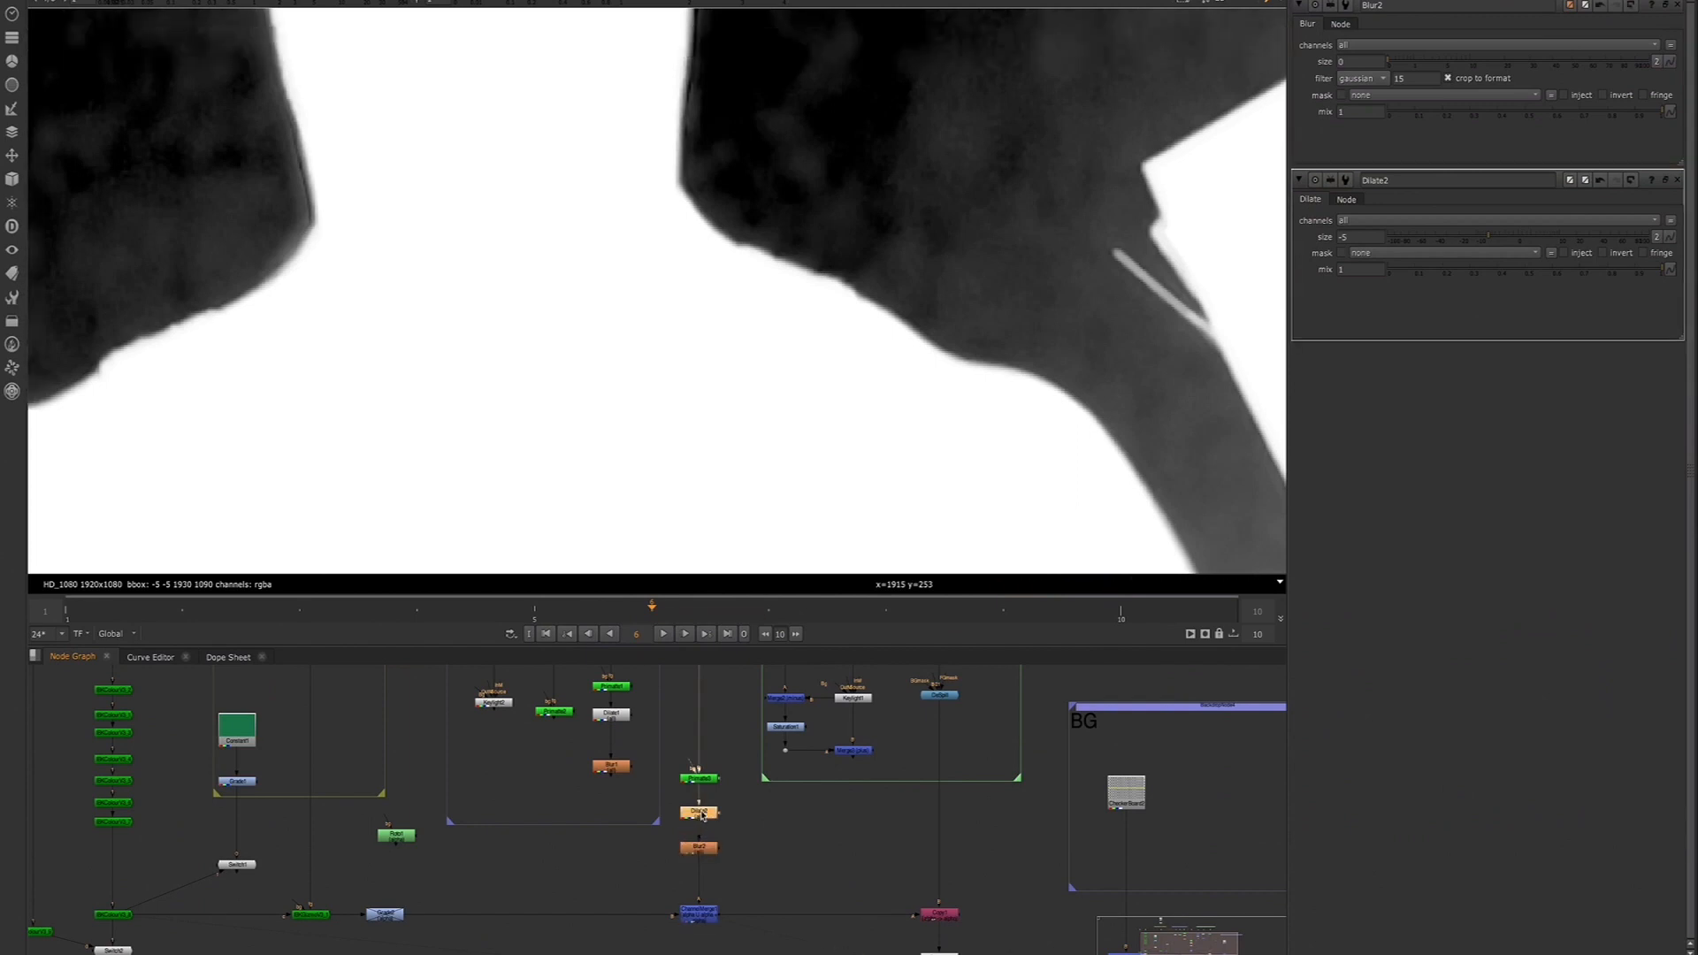
left_click(1485, 64)
mouse_move(1483, 67)
left_mouse_down()
mouse_move(1466, 66)
mouse_move(1479, 67)
left_mouse_up()
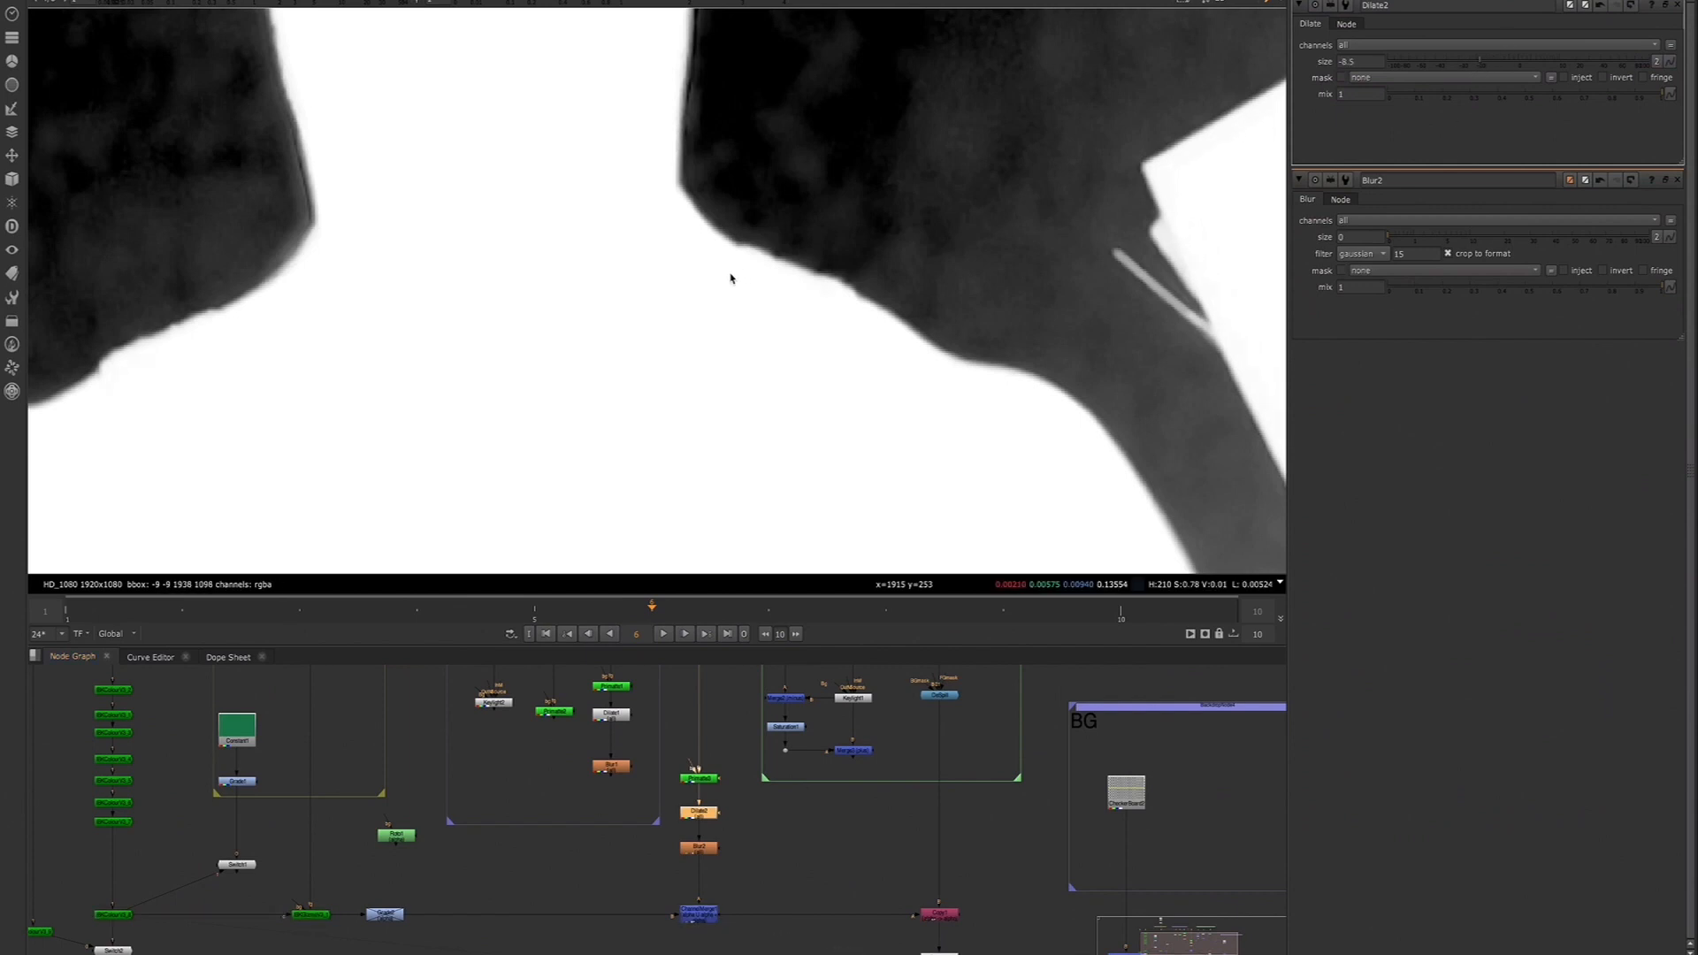
scroll(689, 382, "down", 3)
scroll(681, 265, "up", 3)
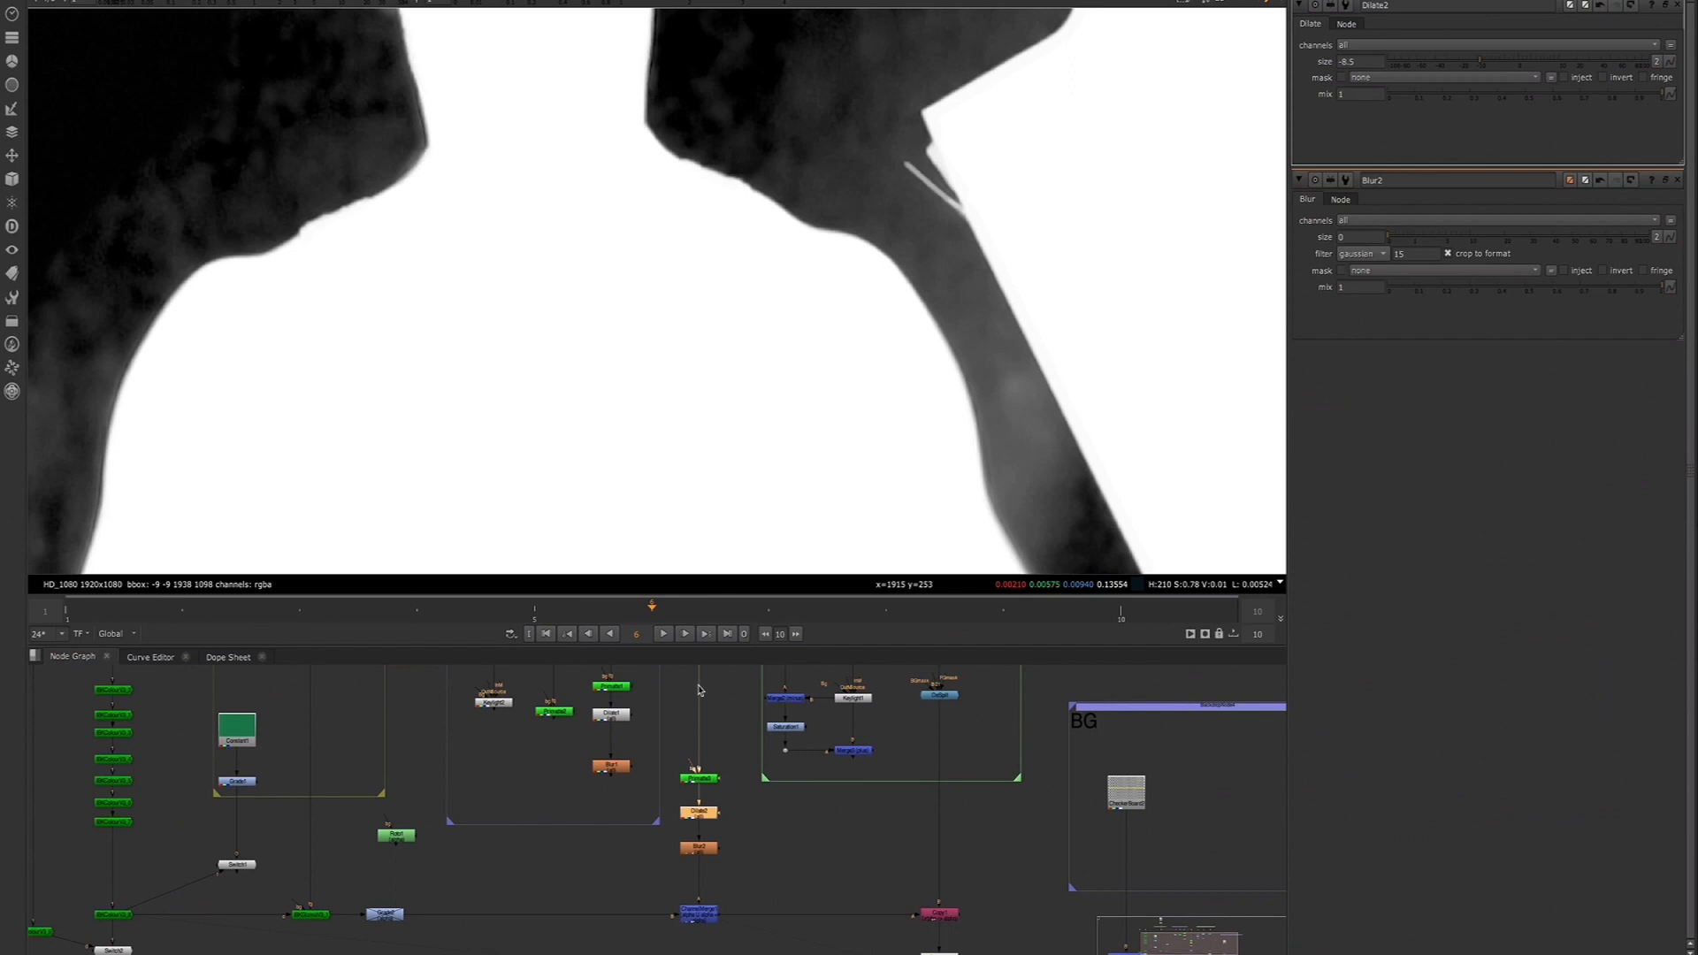
left_click(701, 852)
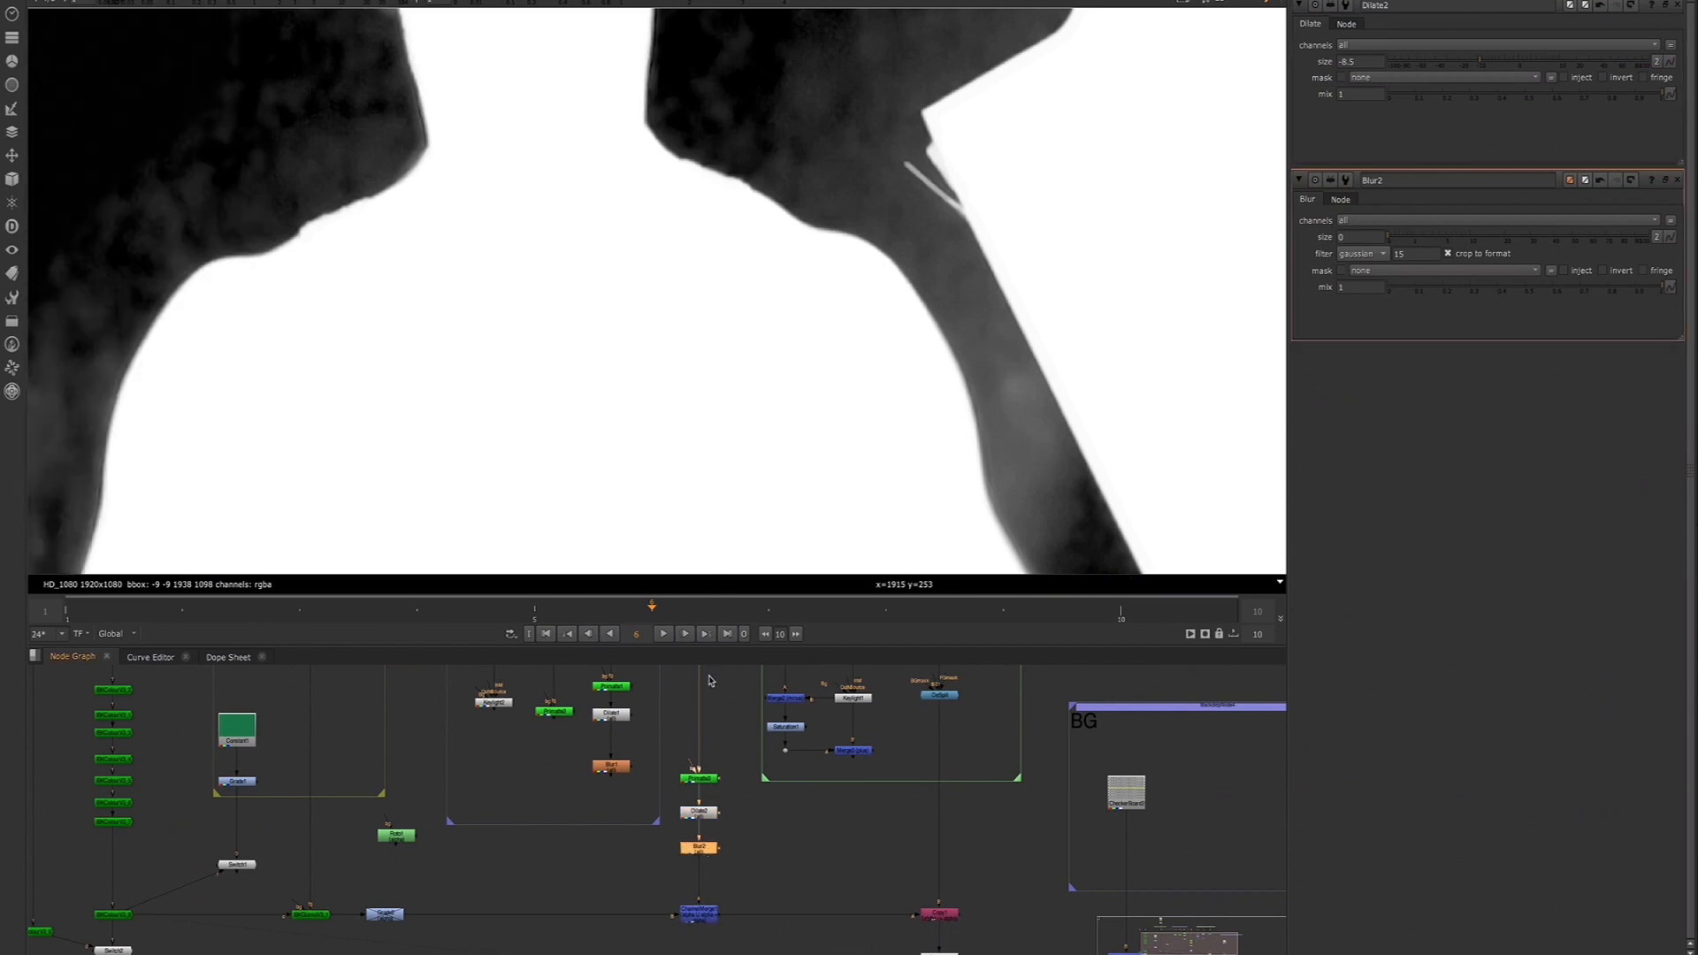
scroll(757, 405, "down", 4)
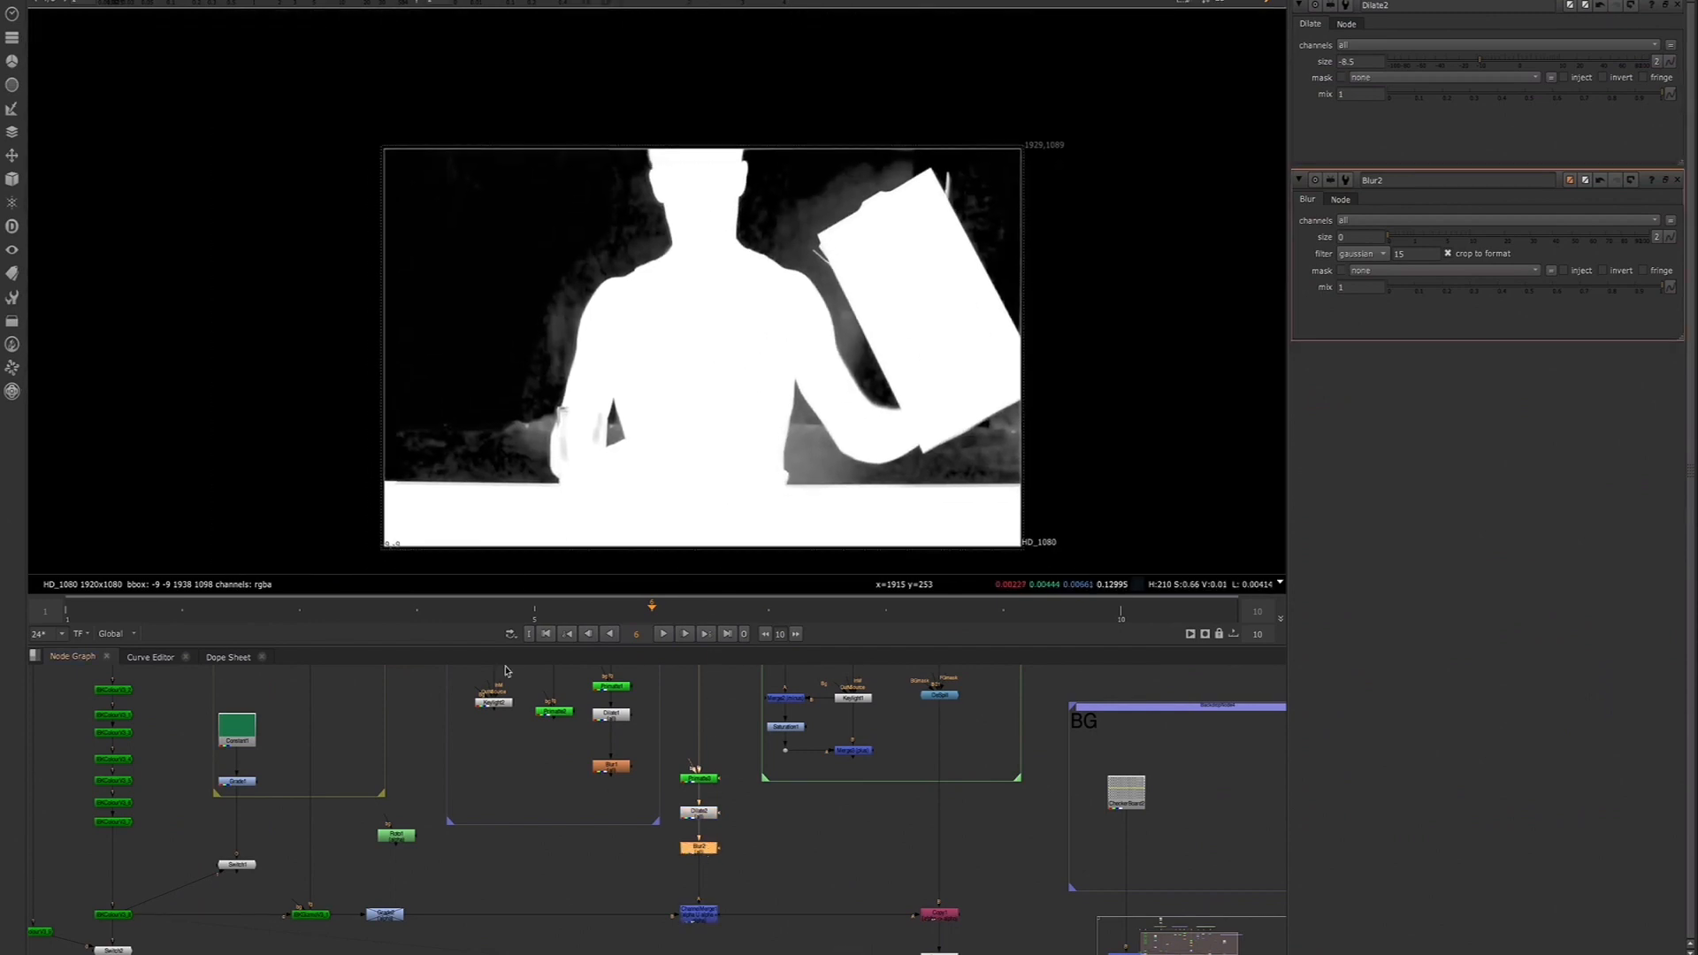
Line the Grade node up under the green node above it, then toggle the viewed blue merge to compare its matte
left_click_drag(391, 916, 403, 920)
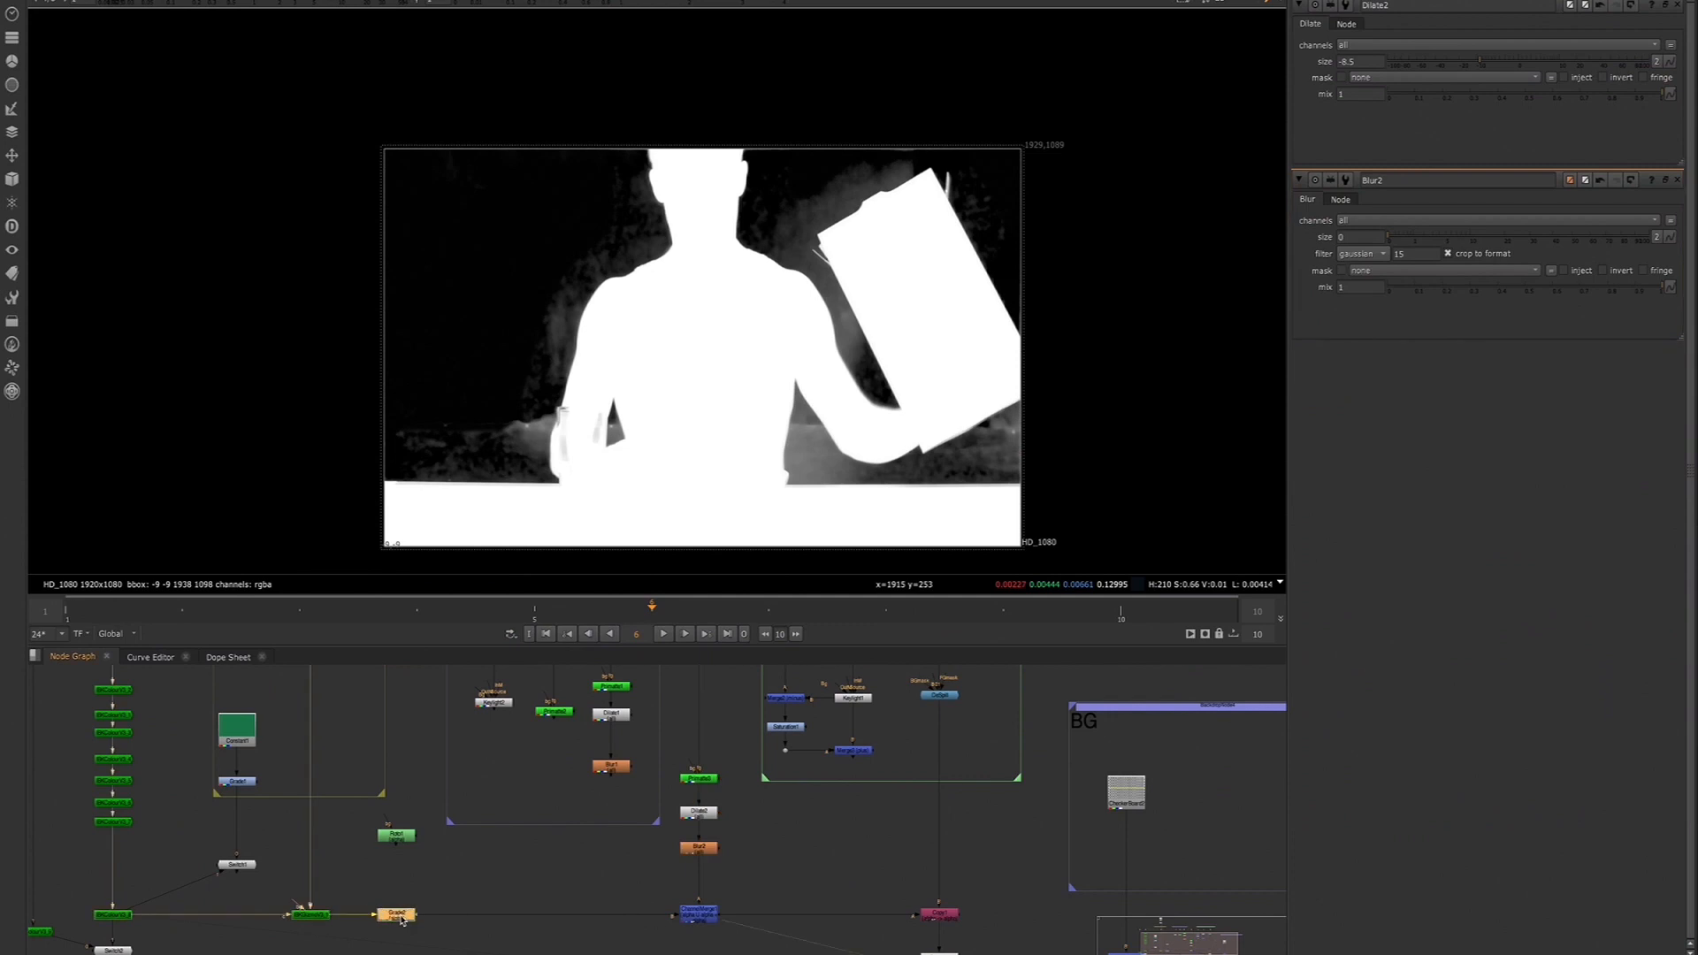
left_click(699, 916)
key("1")
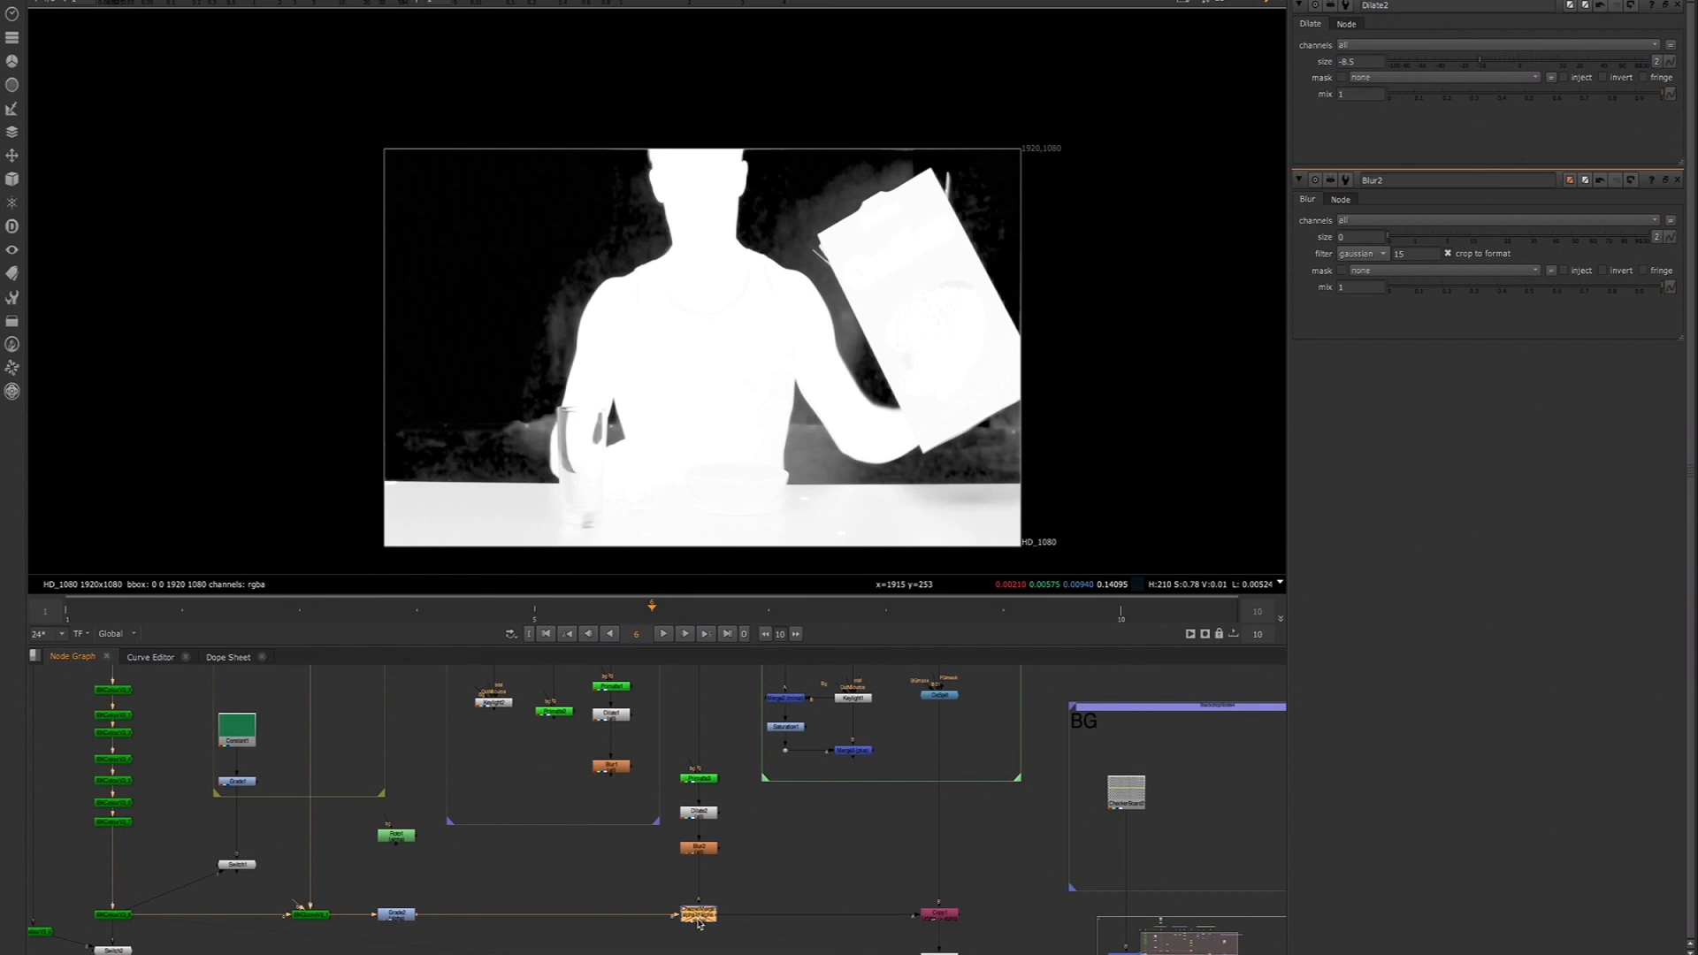
key("d")
key("d")
key("d")
key("d")
key("d")
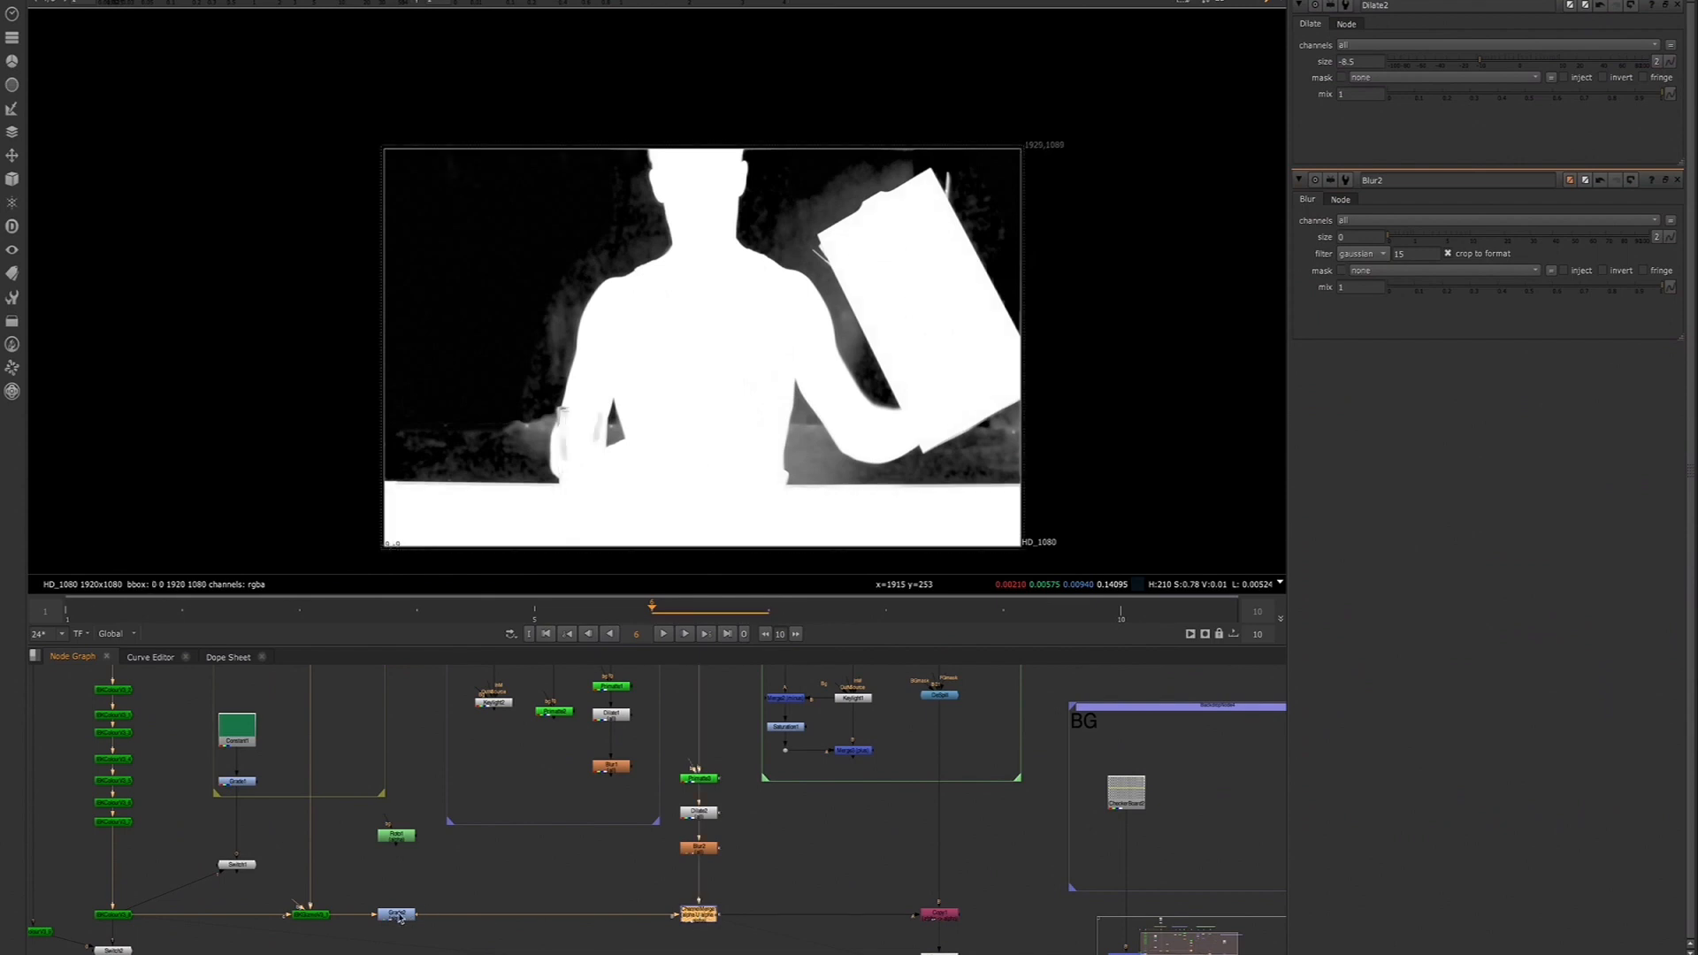
Set the gamma of the edge matte's Grade node to 0.66 and inspect the background noise in the alpha
left_click(396, 916)
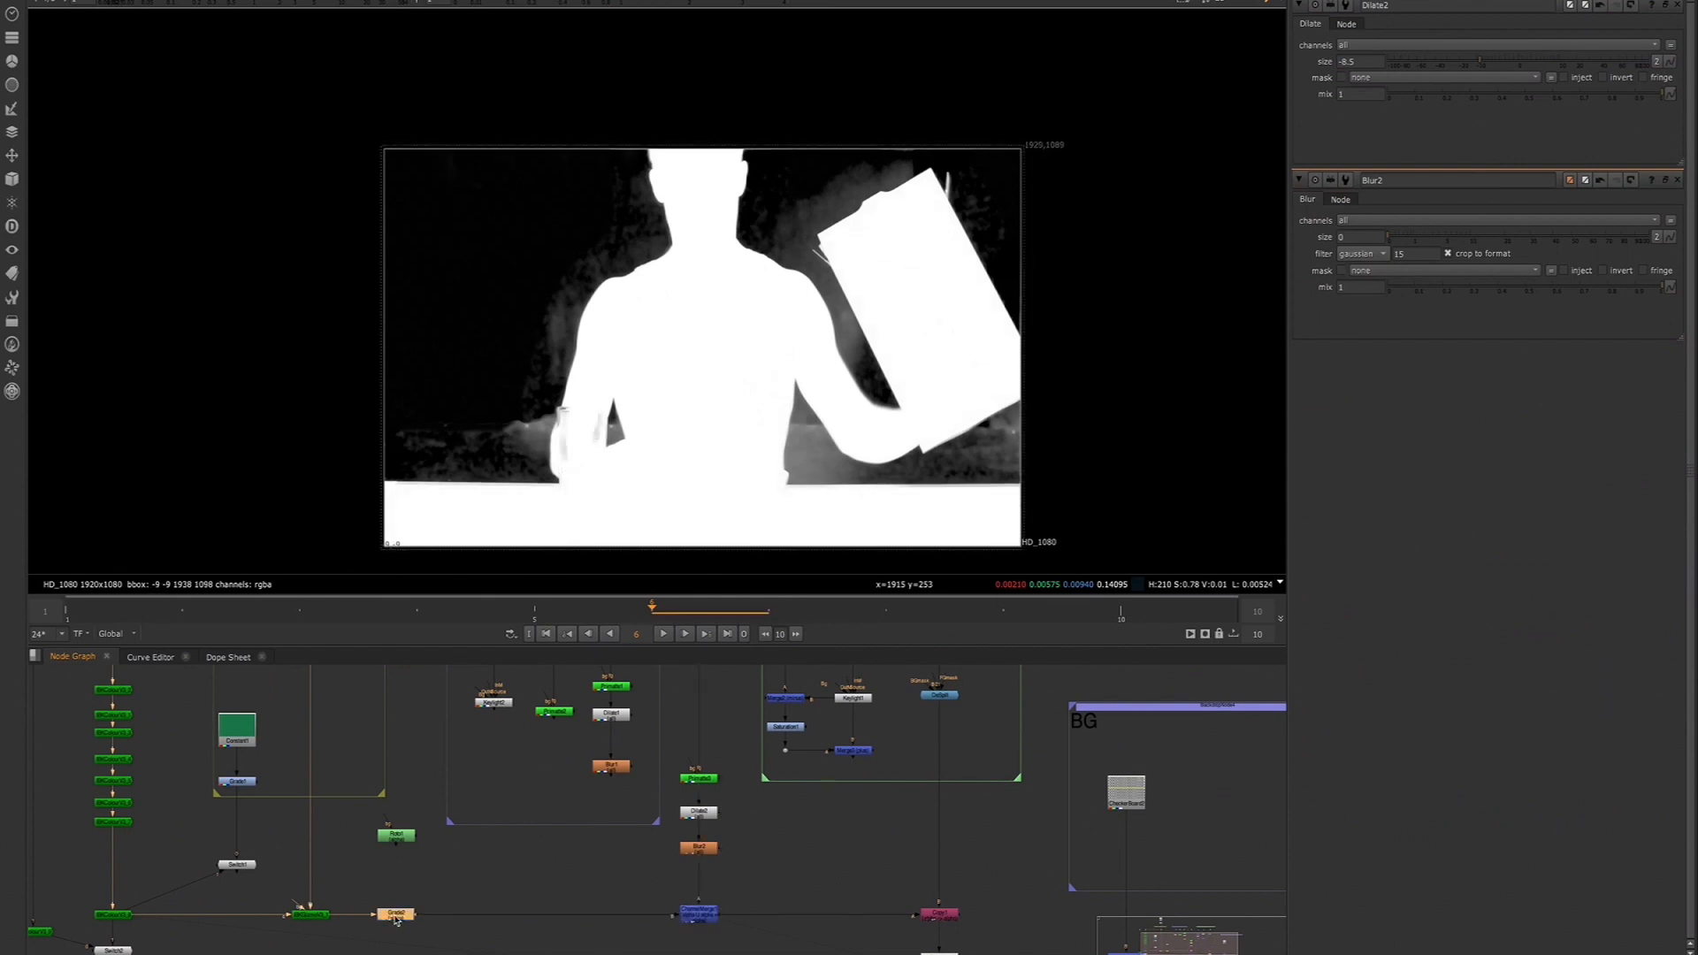
double_click(396, 916)
left_click_drag(1526, 165, 1494, 163)
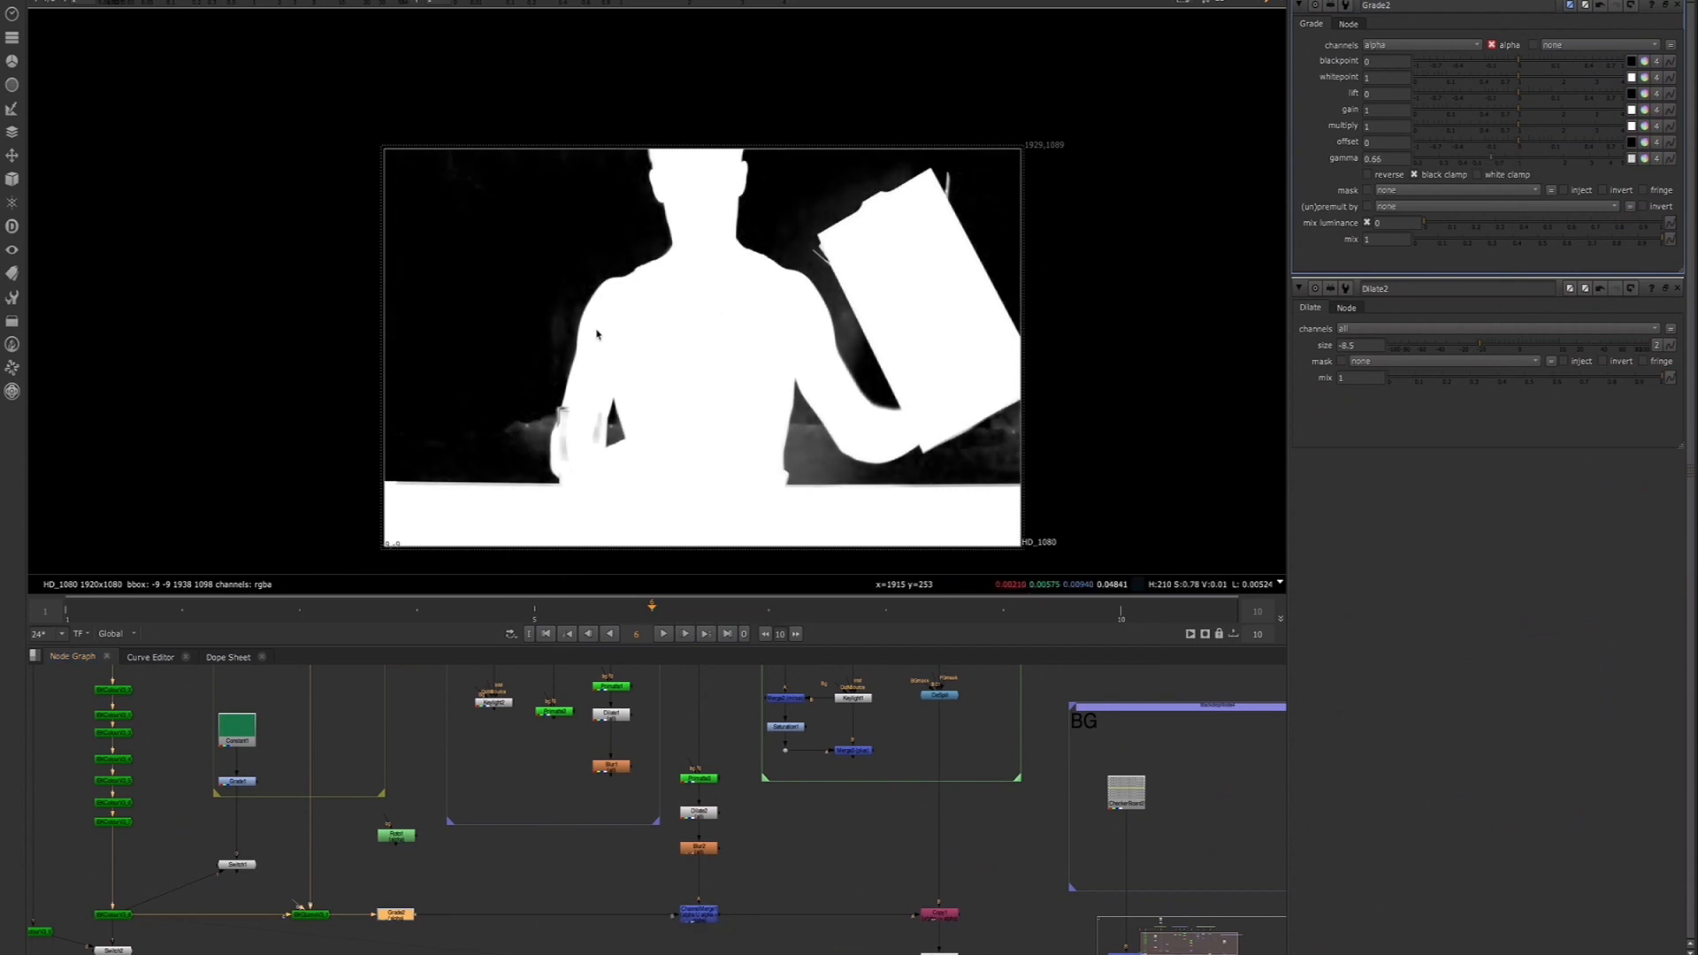
scroll(617, 339, "up", 3)
middle_click_drag(757, 285, 667, 238)
scroll(764, 344, "down", 3)
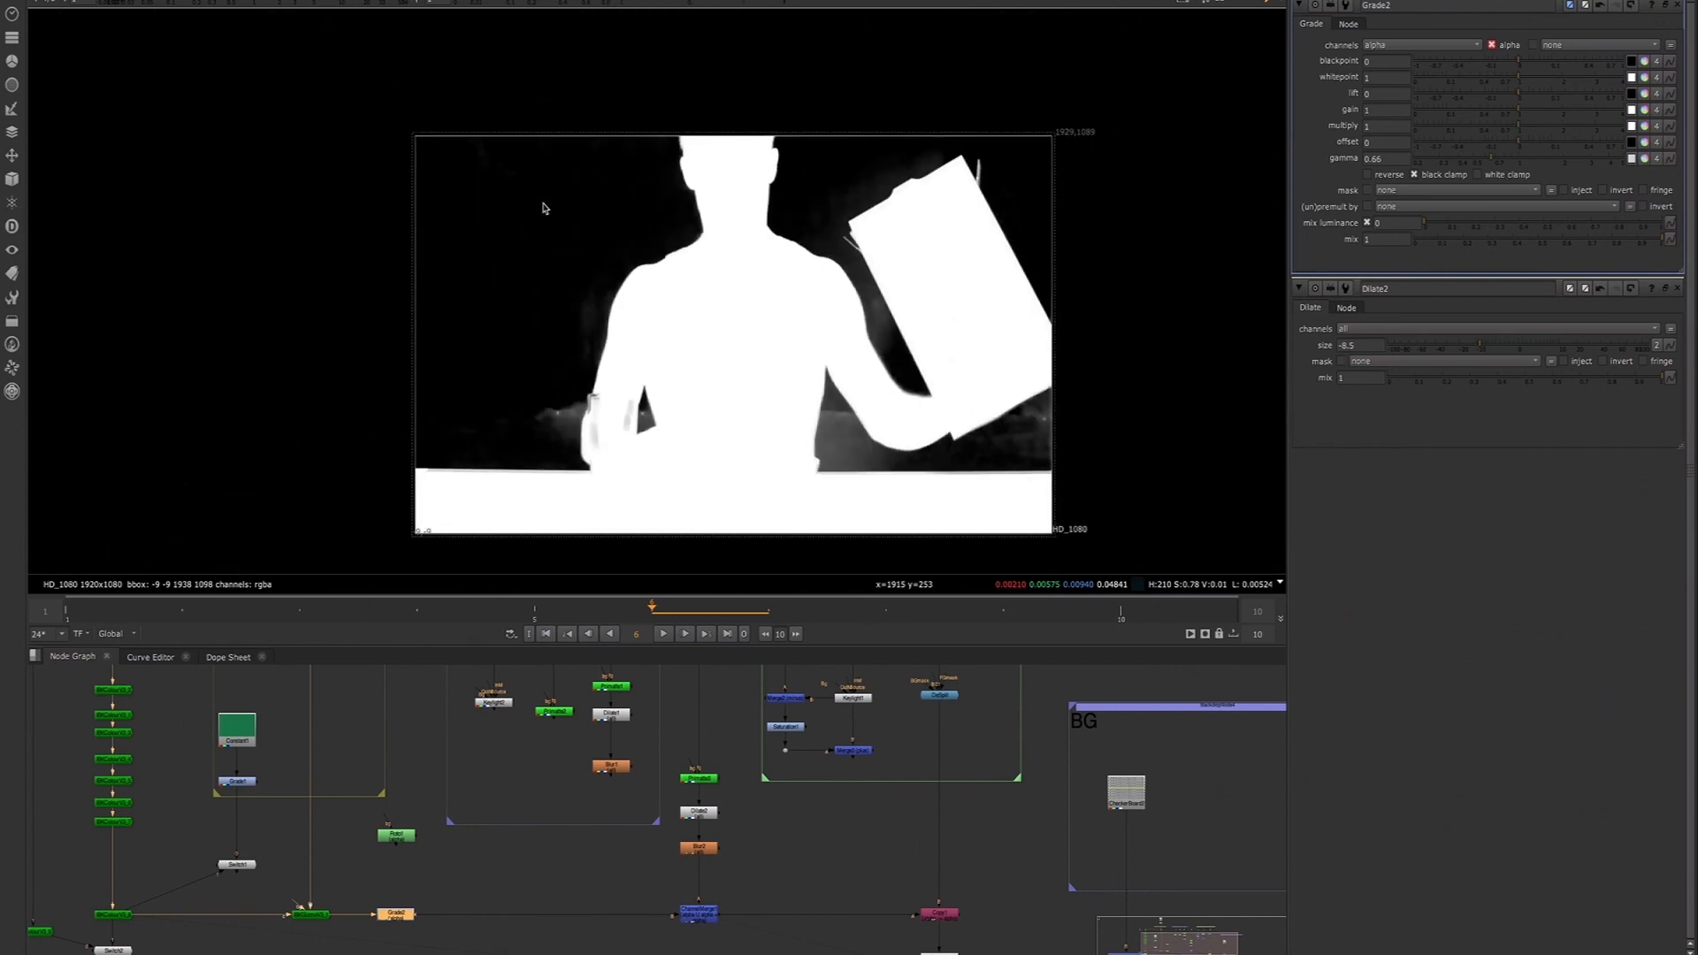
Reset the viewer's brightness boost and inspect the merged matte's edges around the head, shoulders and cereal box
left_click_drag(616, 3, 488, 4)
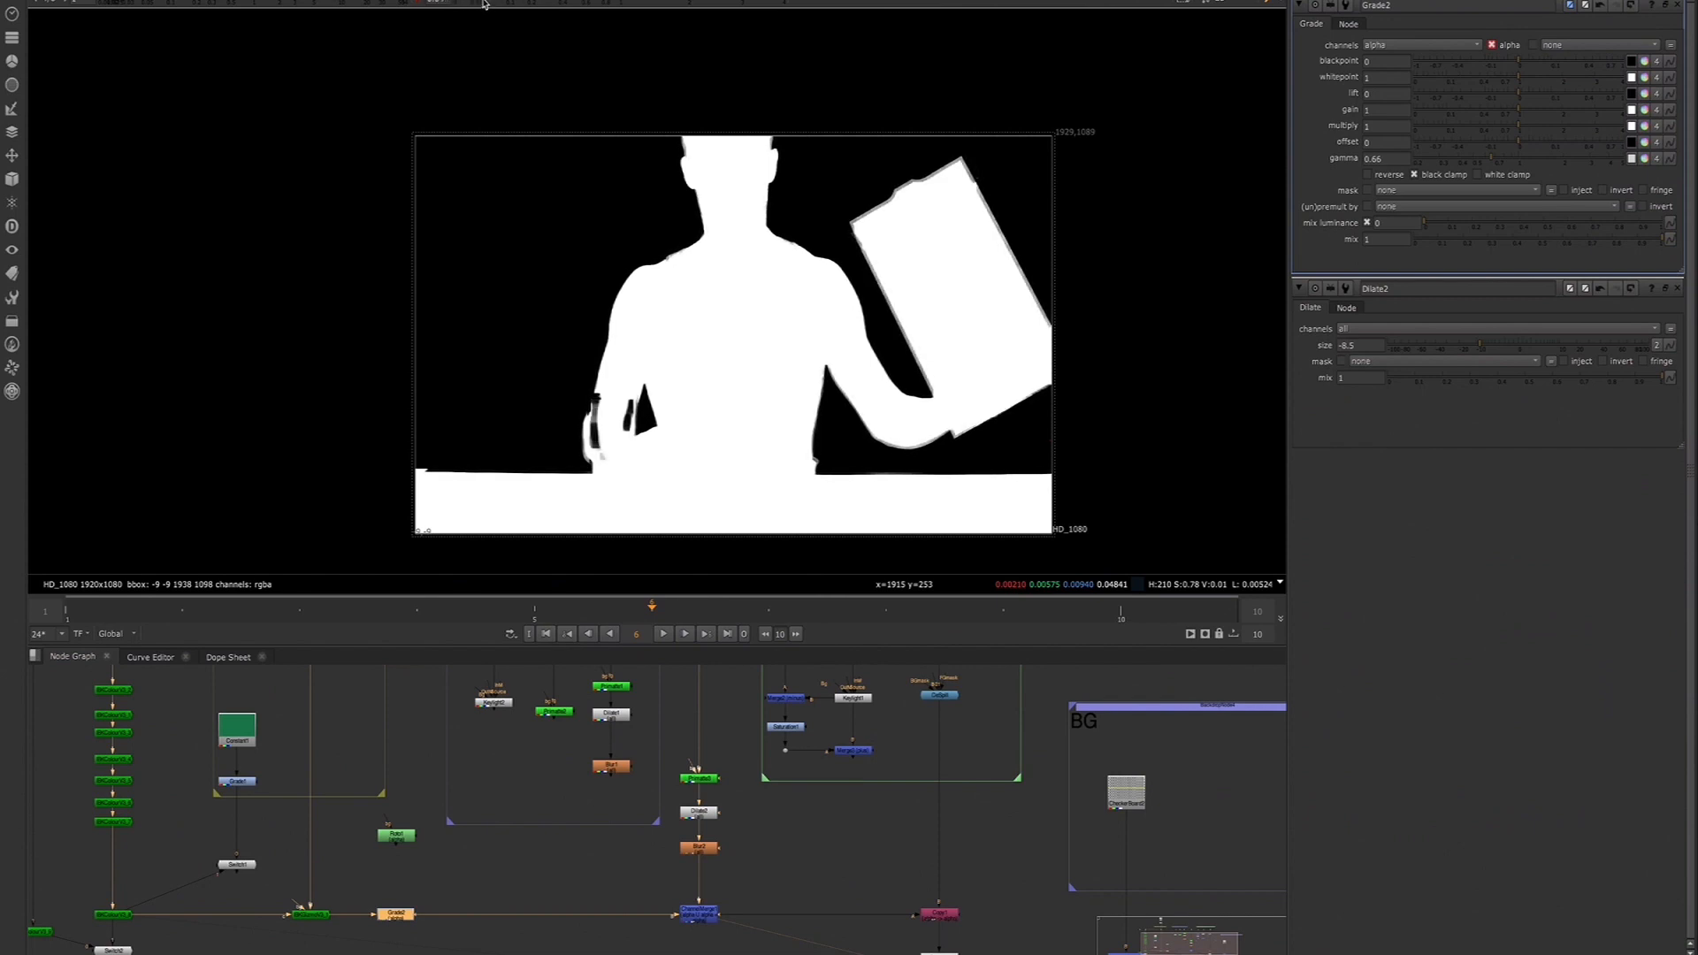
scroll(936, 164, "up", 3)
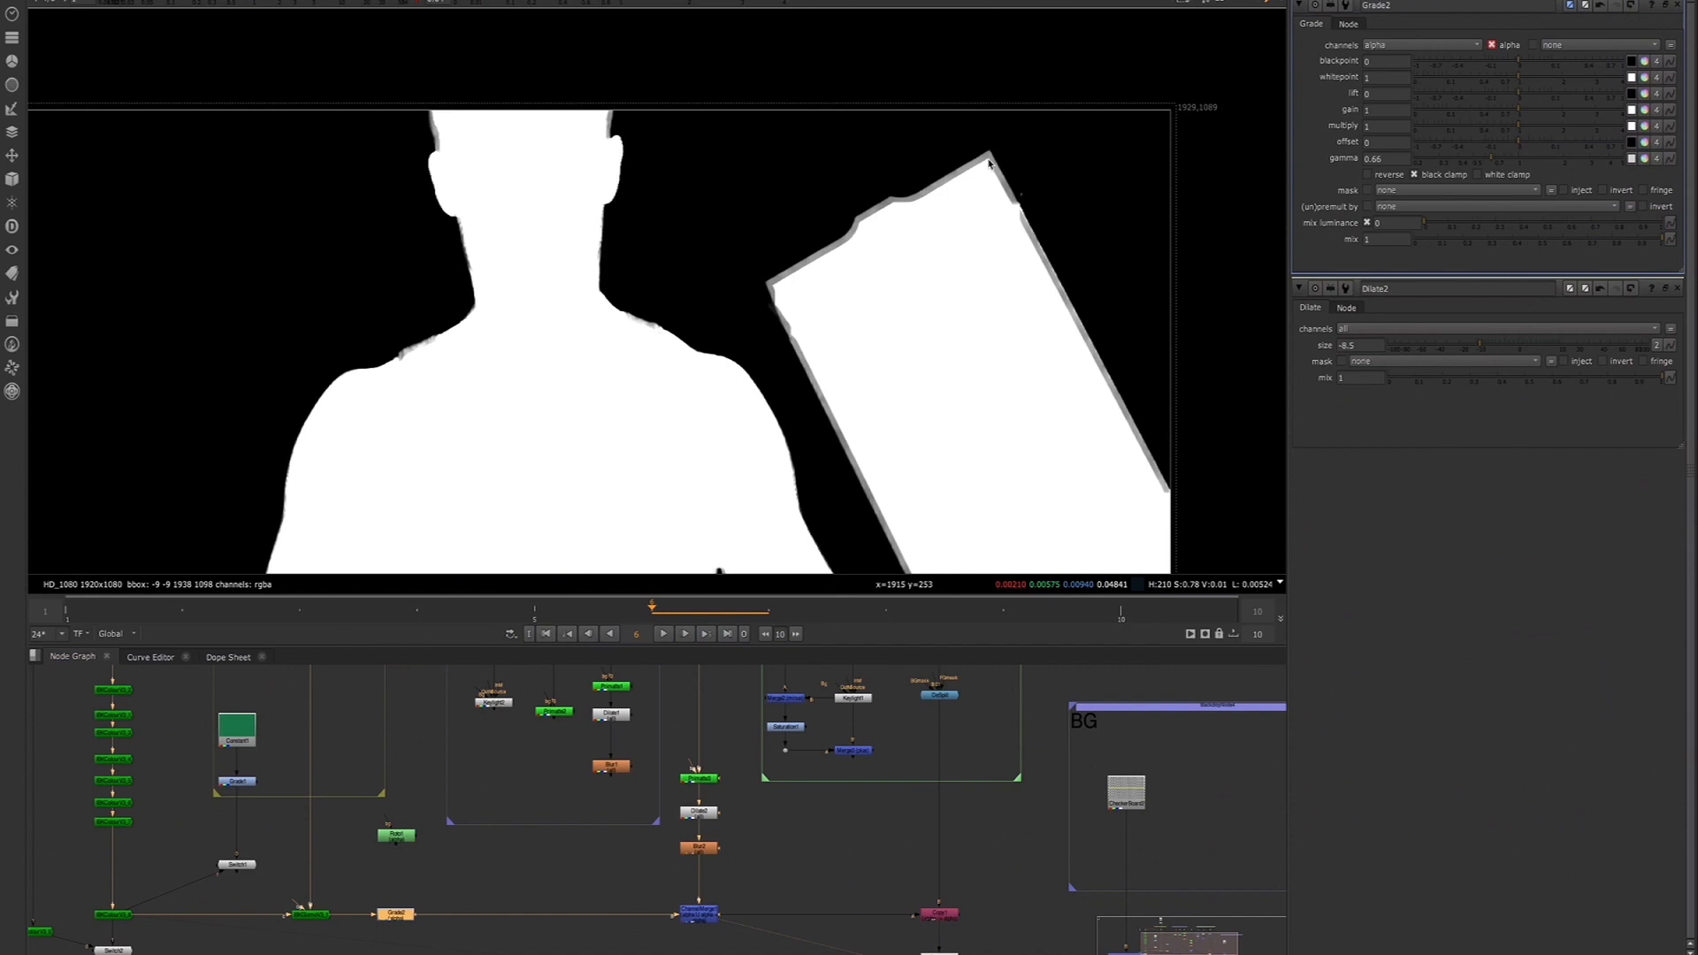
scroll(988, 163, "down", 3)
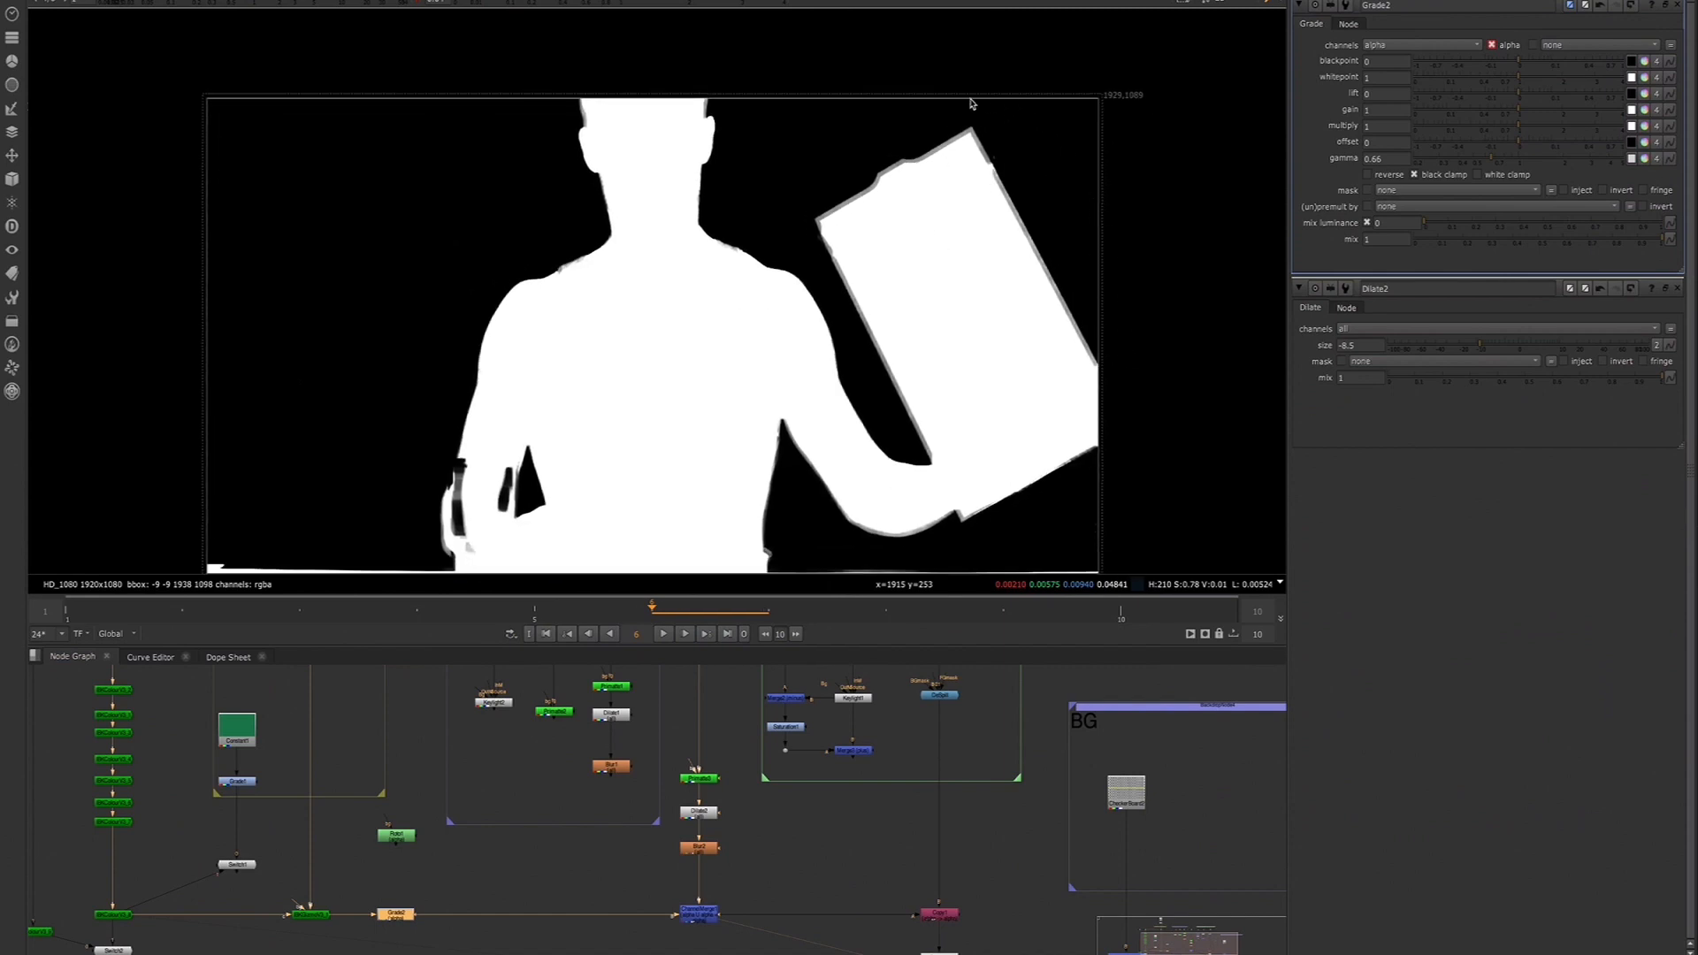
scroll(788, 299, "up", 2)
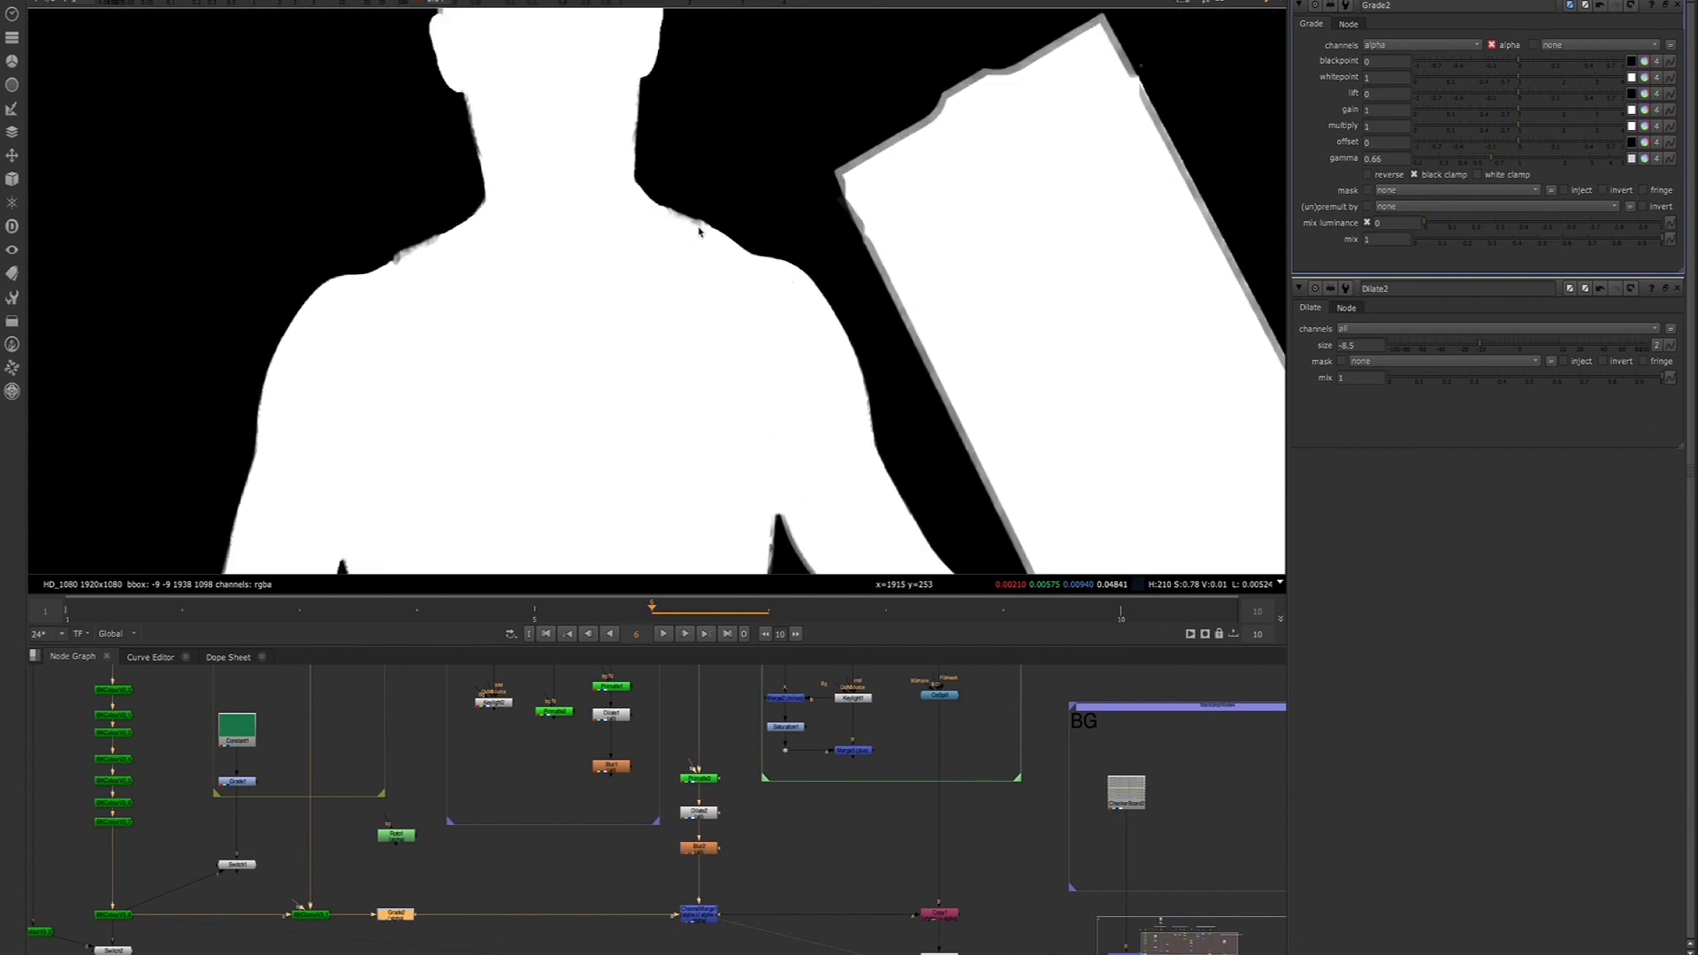
scroll(819, 425, "down", 2)
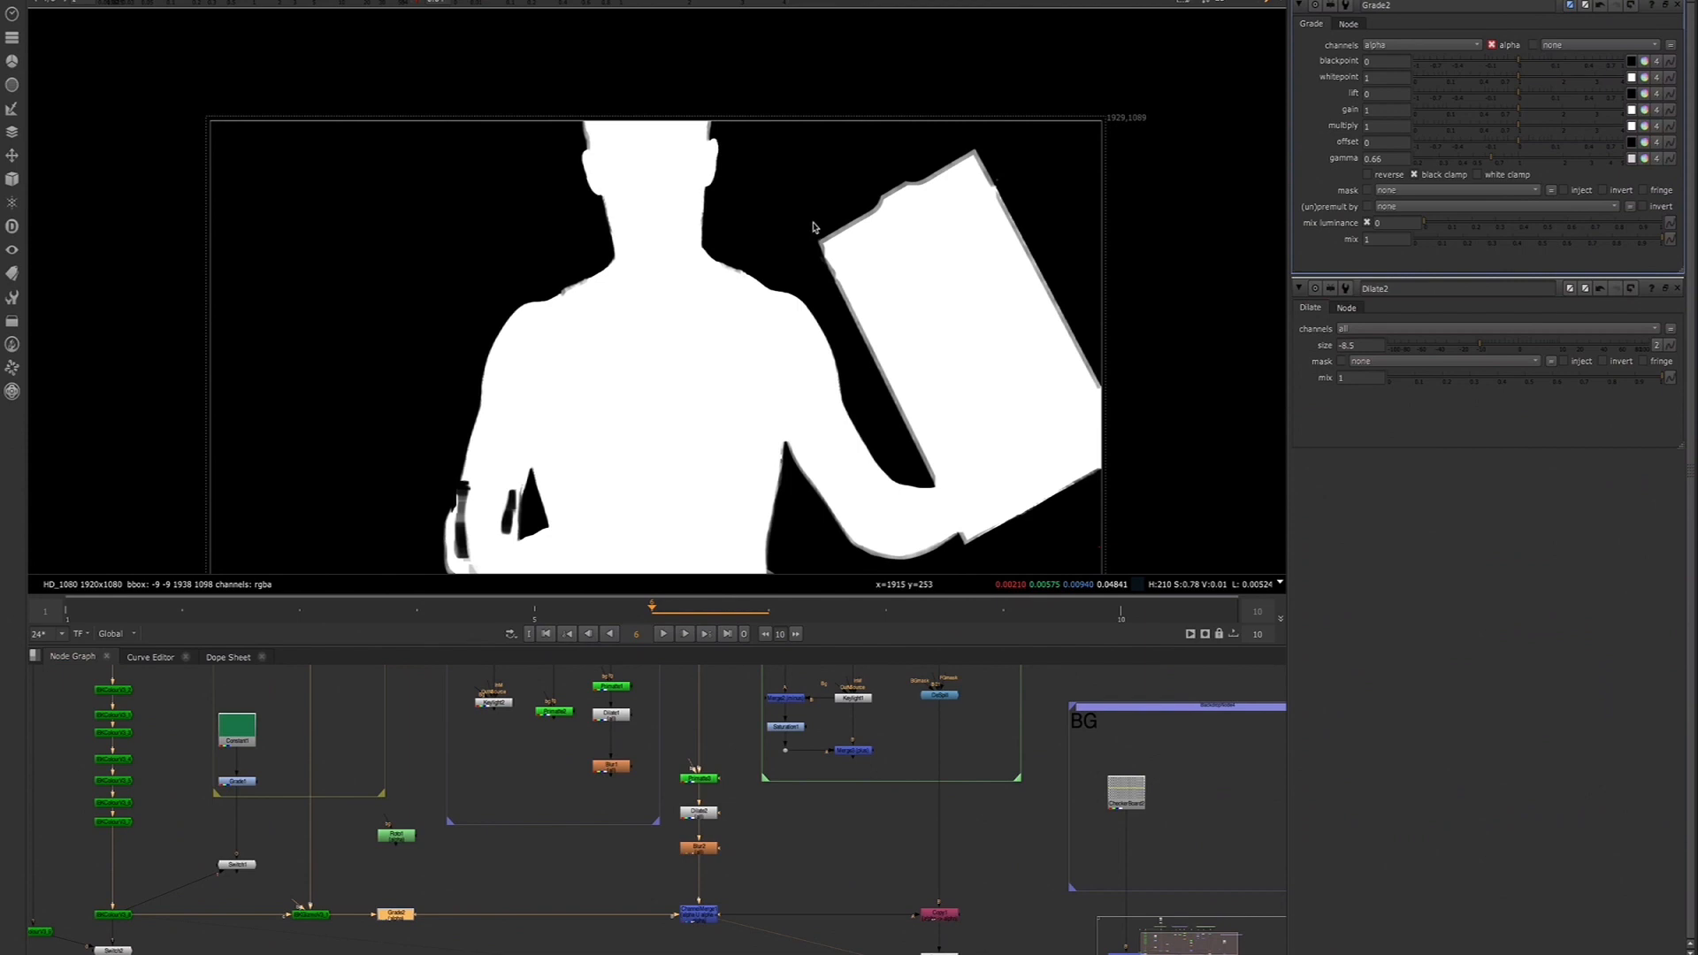
left_click(819, 832)
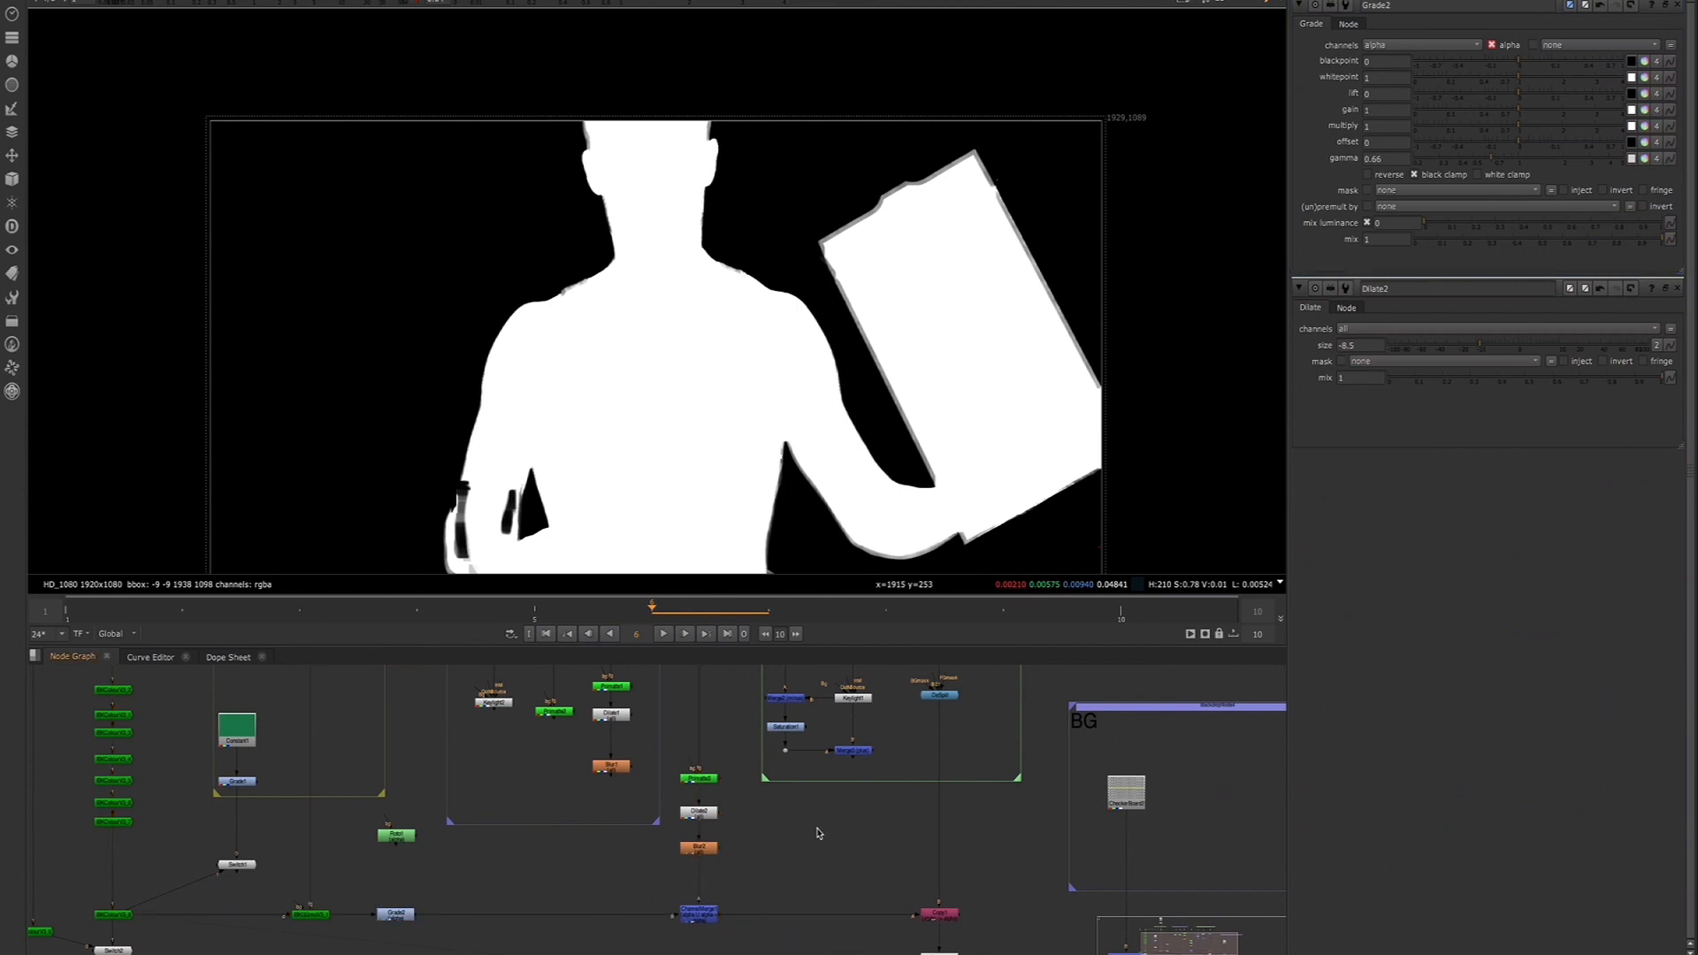
View the matte of the green keyer node in the blue-framed group and move that node down to the group's lower edge
left_click(552, 712)
key("1")
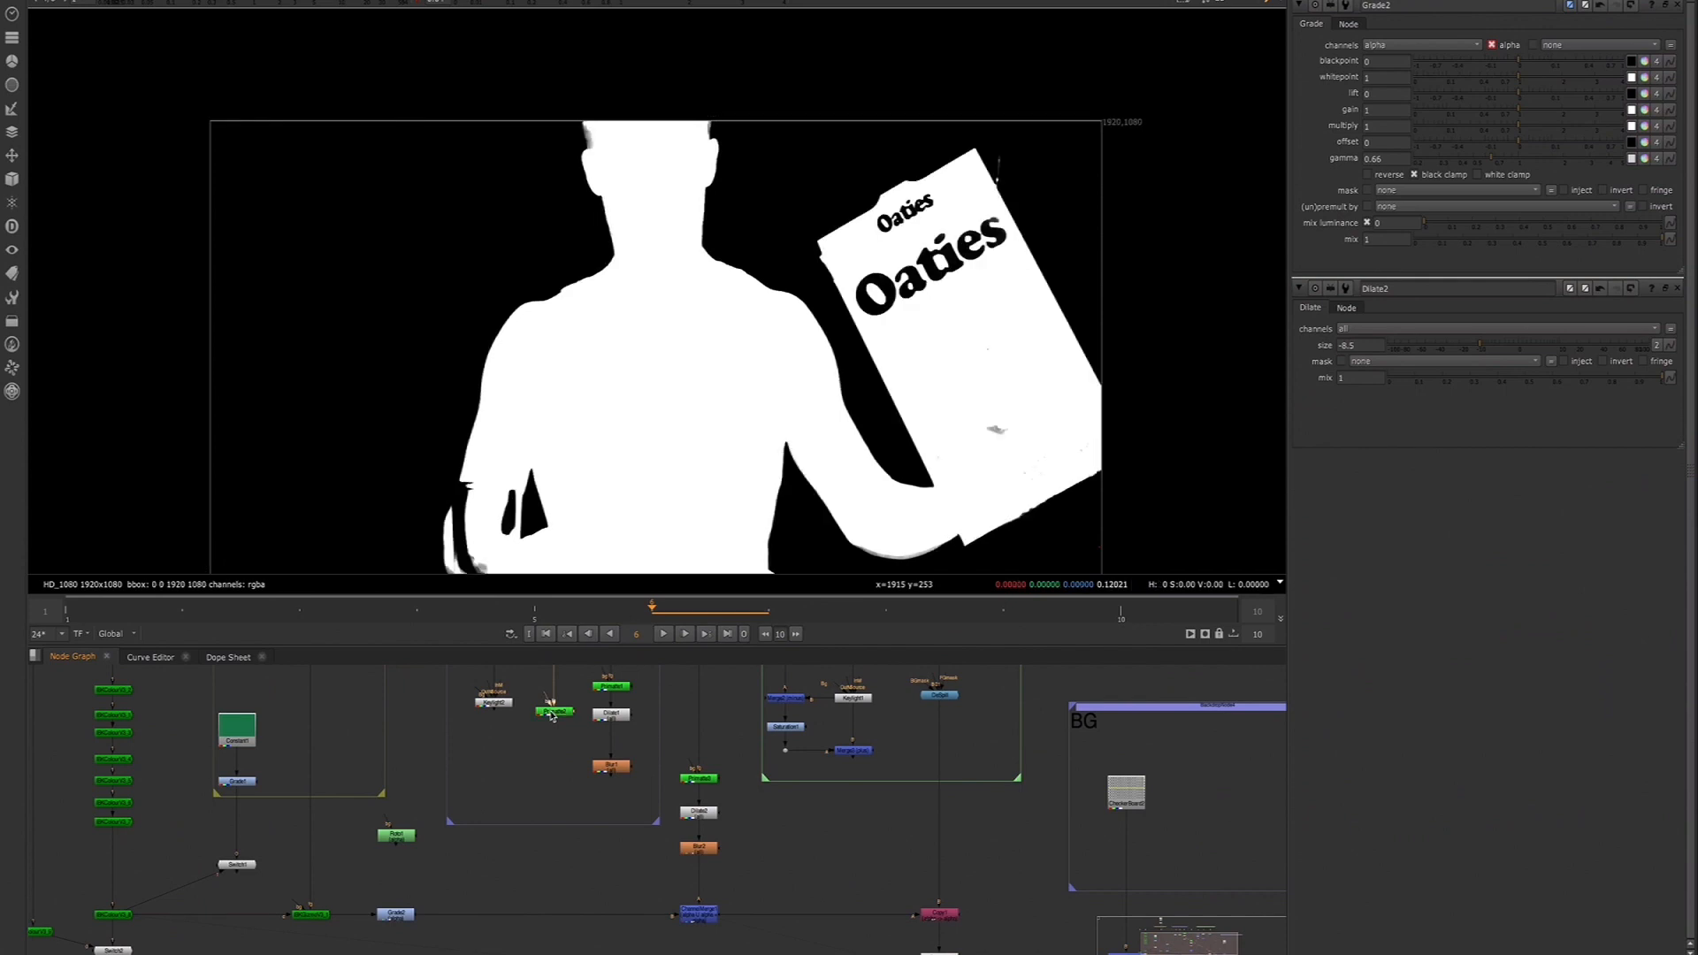
left_click_drag(552, 715, 548, 821)
Add a Keymix node and place it unconnected inside the blue-framed group beside the green keyer node
left_click(550, 866)
key("Tab")
type("key")
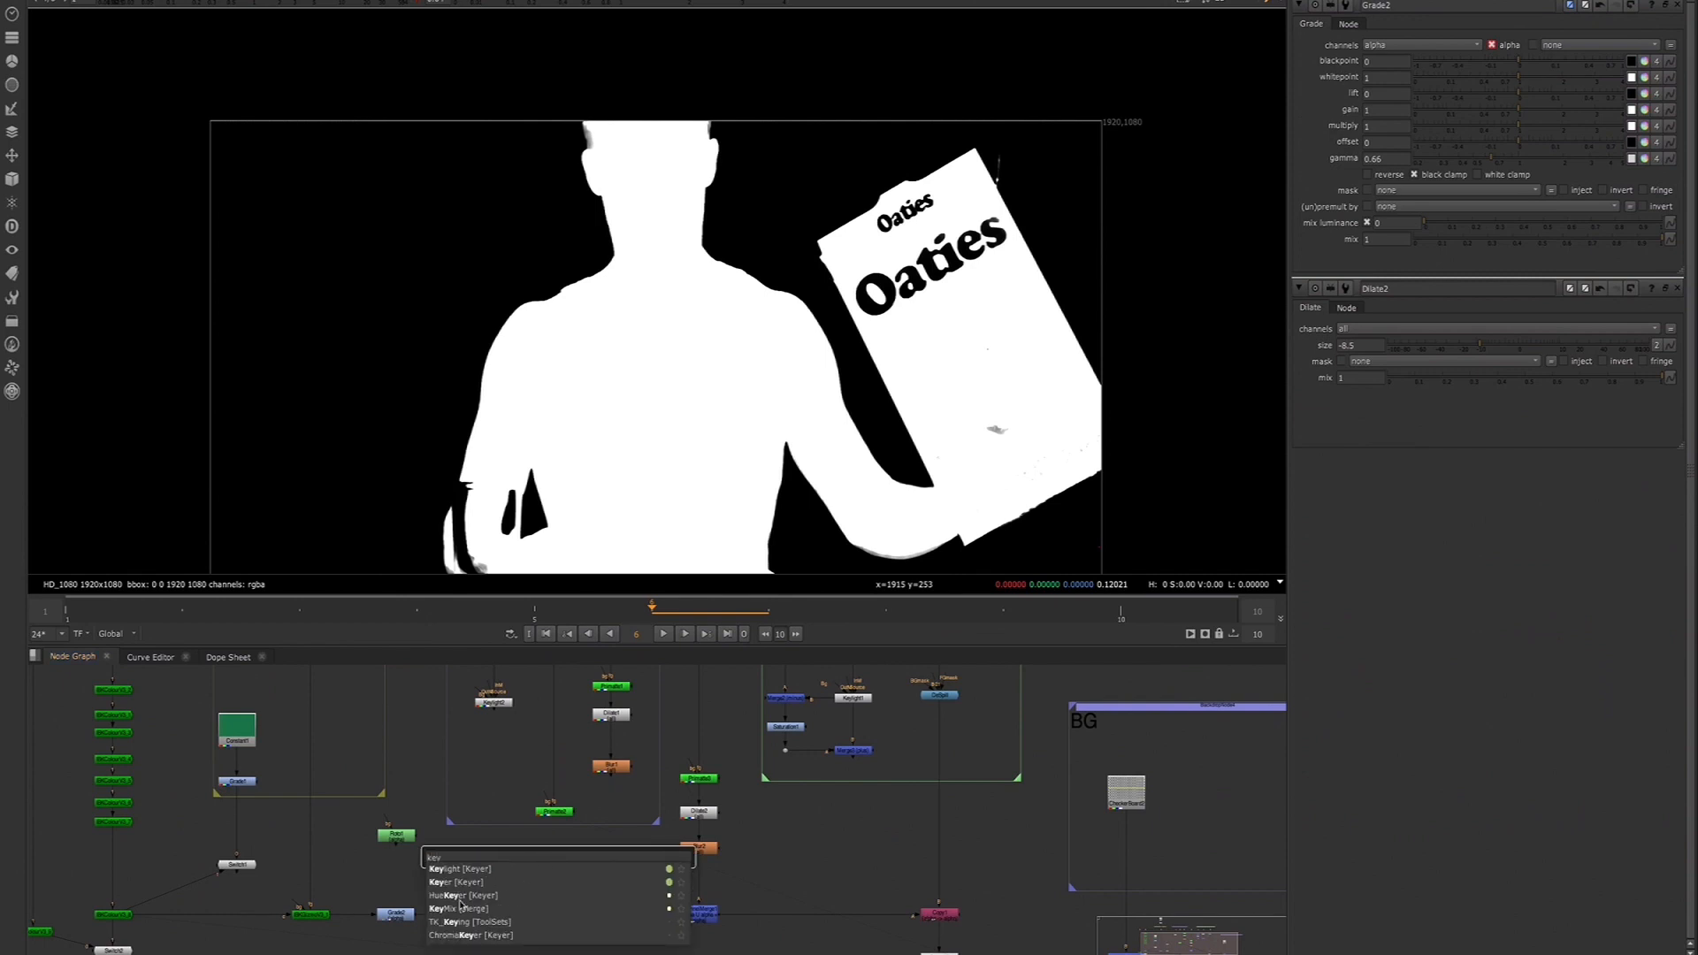
left_click(537, 908)
left_click_drag(547, 917, 497, 781)
Add a ChannelMerge after the Grade node, feed it the green keyer's matte, and check the combined alpha at the downstream merge
left_click(574, 869)
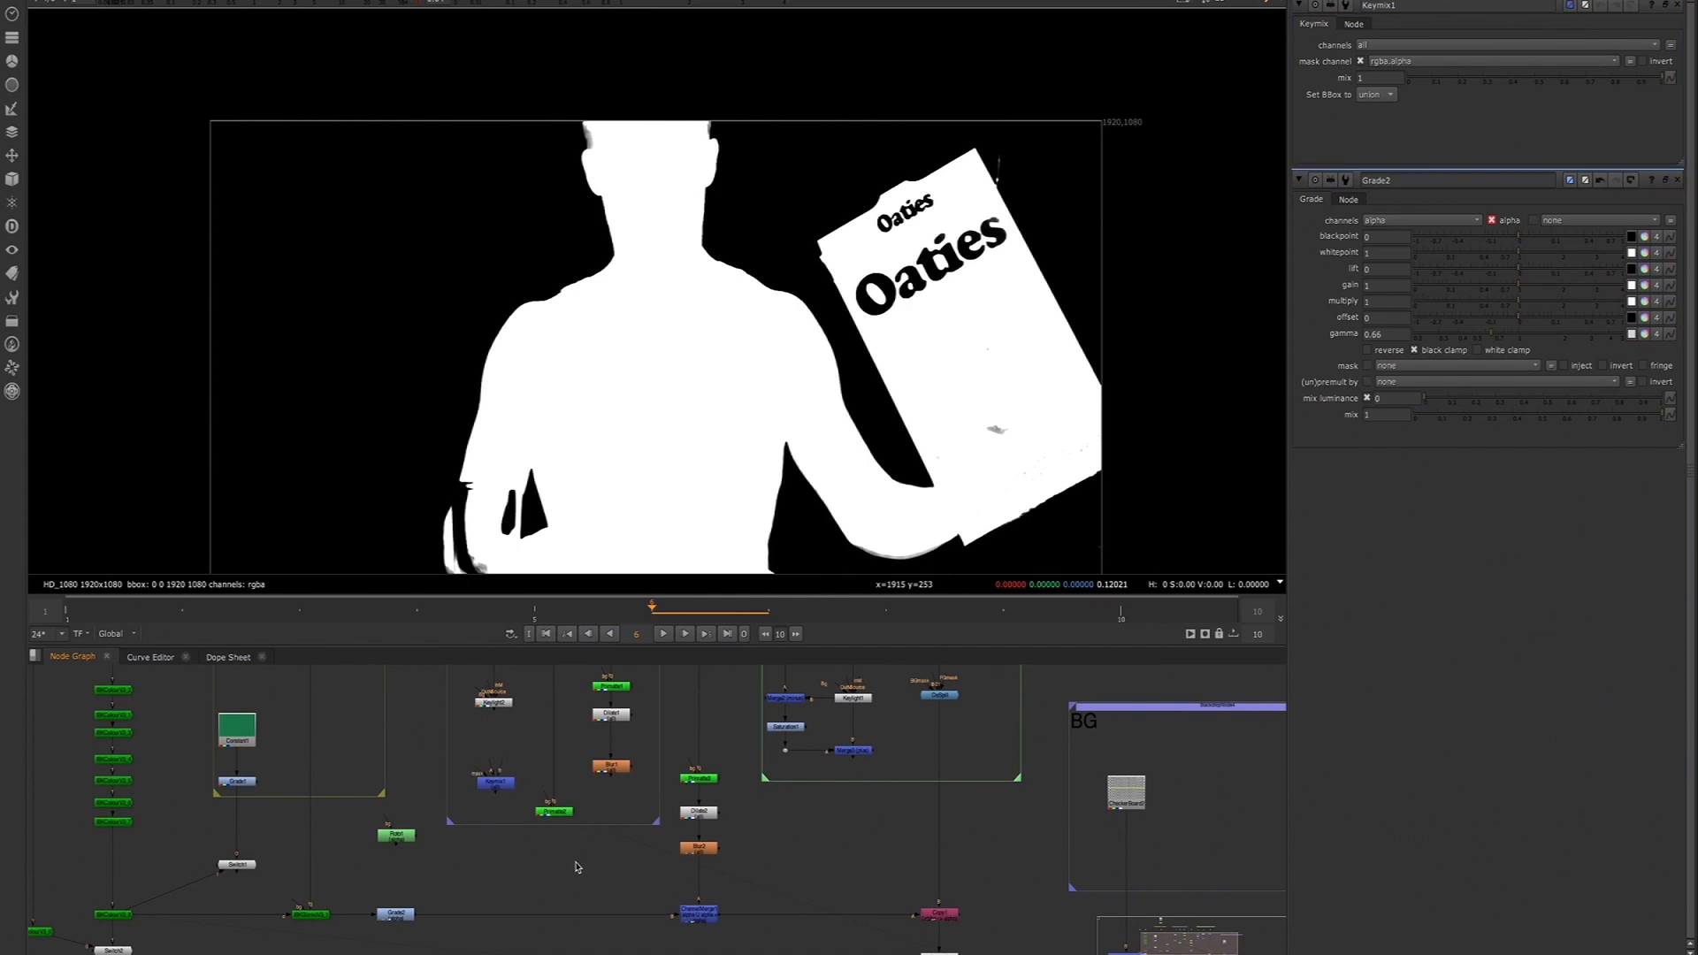
key("Tab")
type("cha")
key("Return")
left_click_drag(579, 875, 554, 812)
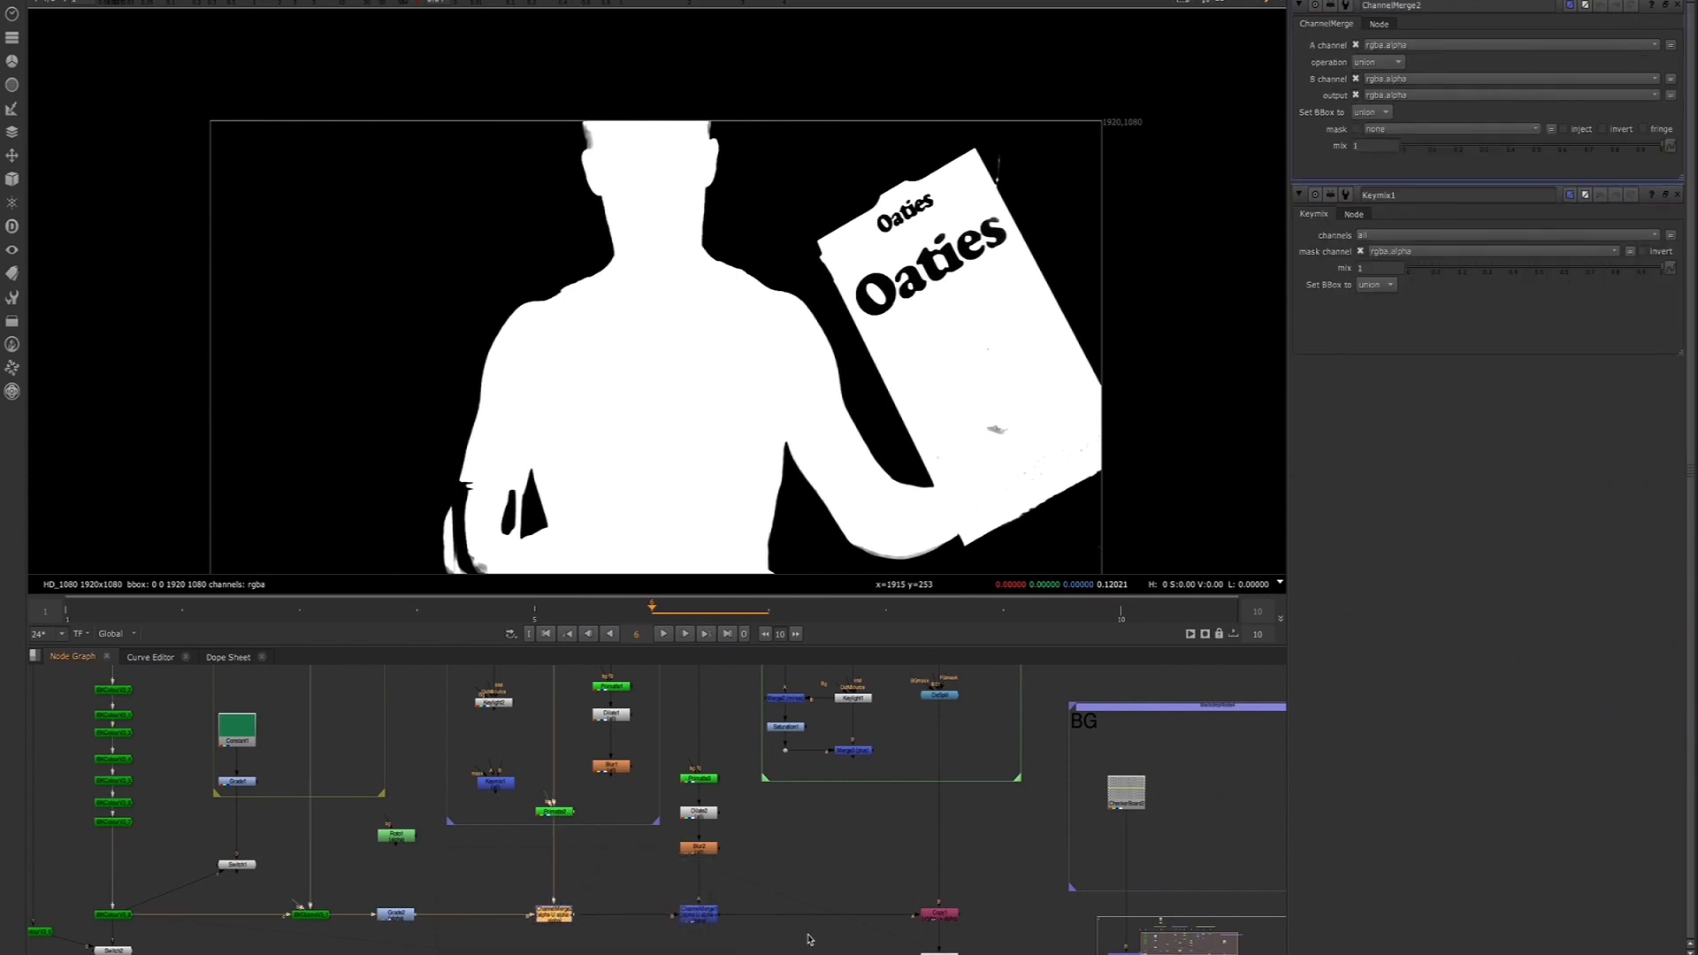
left_click(703, 916)
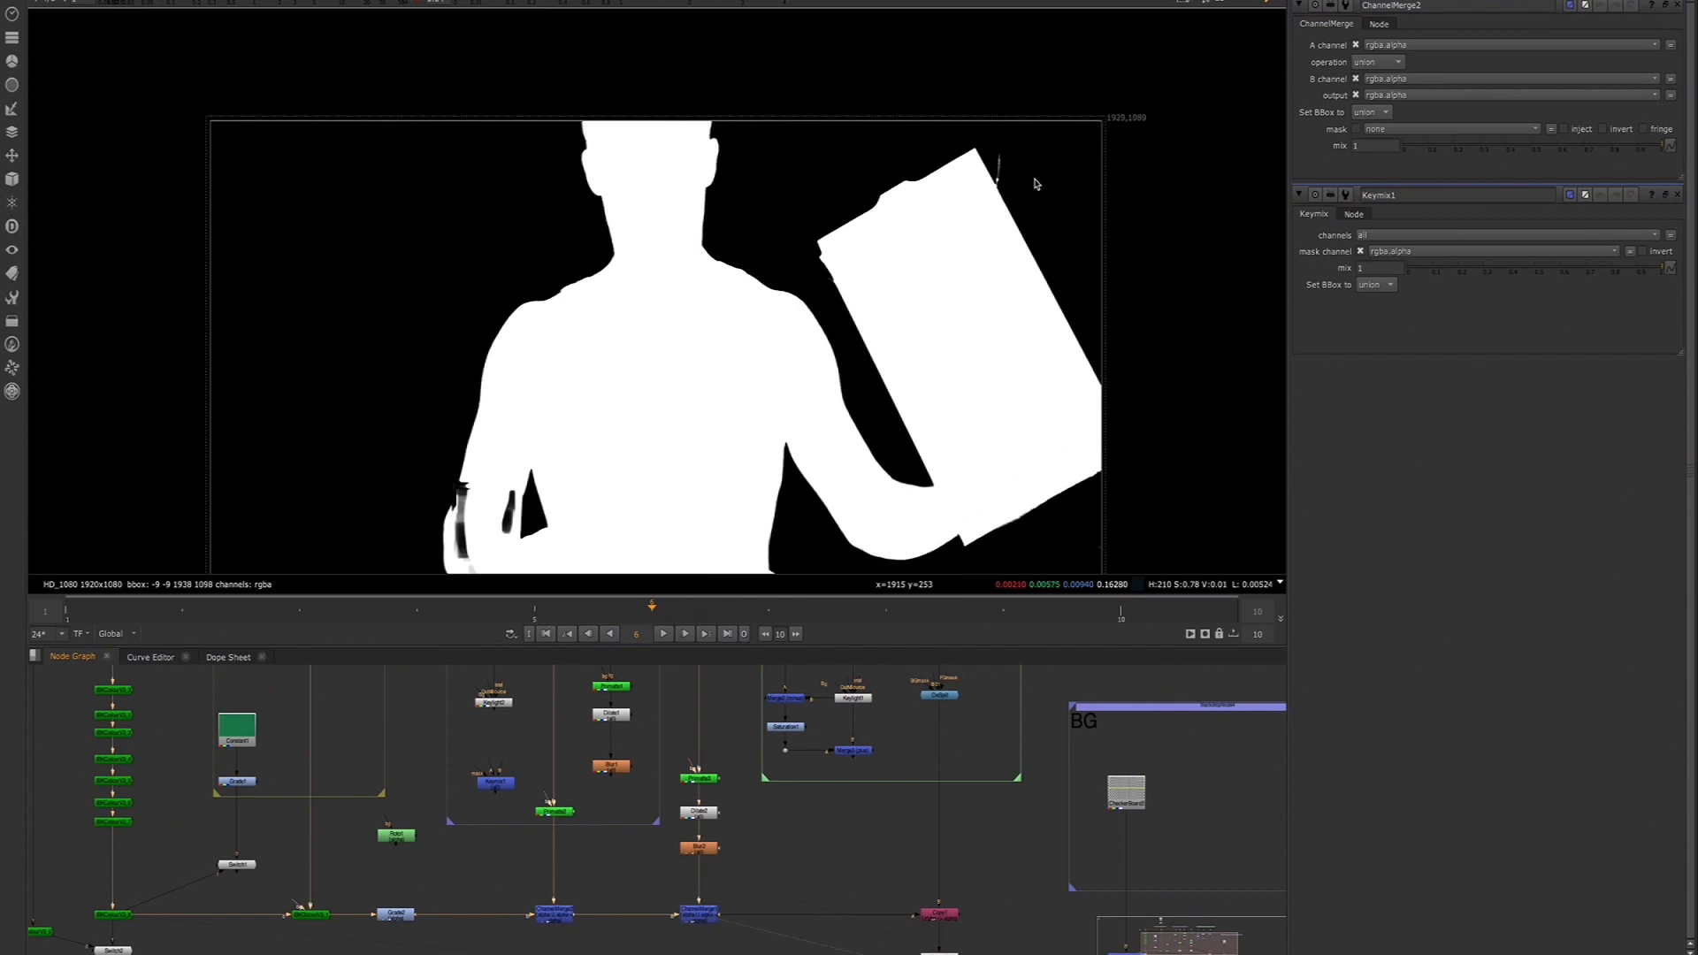
scroll(1012, 179, "up", 2)
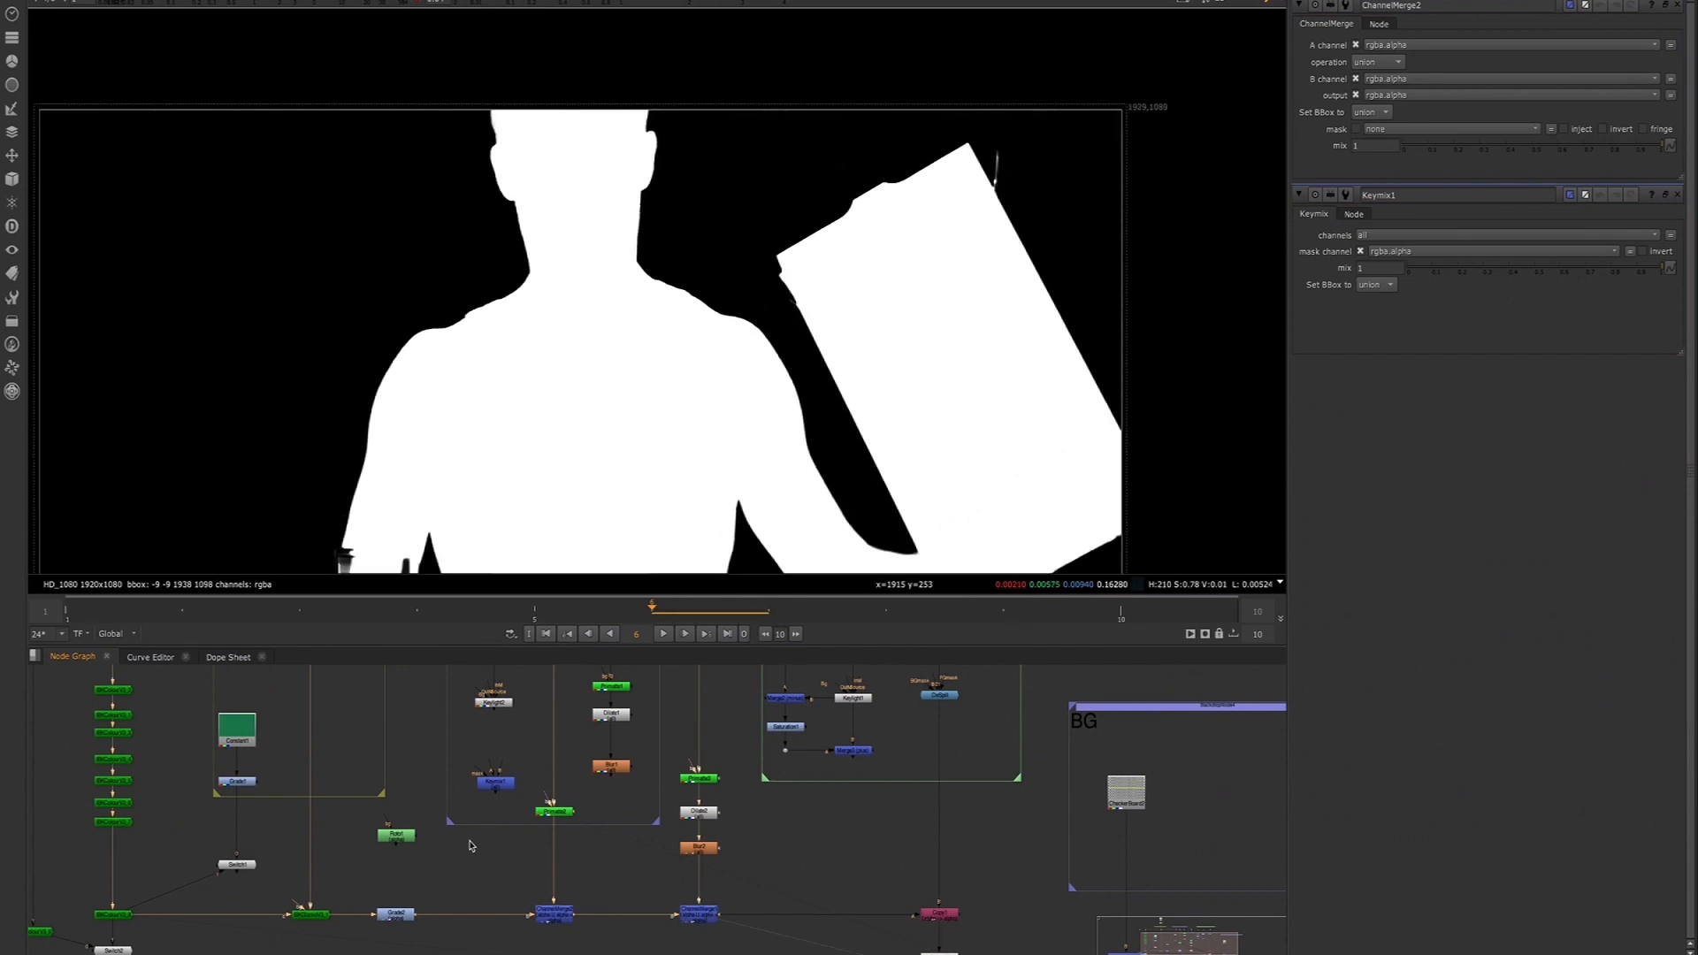
Insert the Keymix between the Grade node and the new ChannelMerge, with its other input taken from the green keyer
left_click_drag(500, 794, 486, 801)
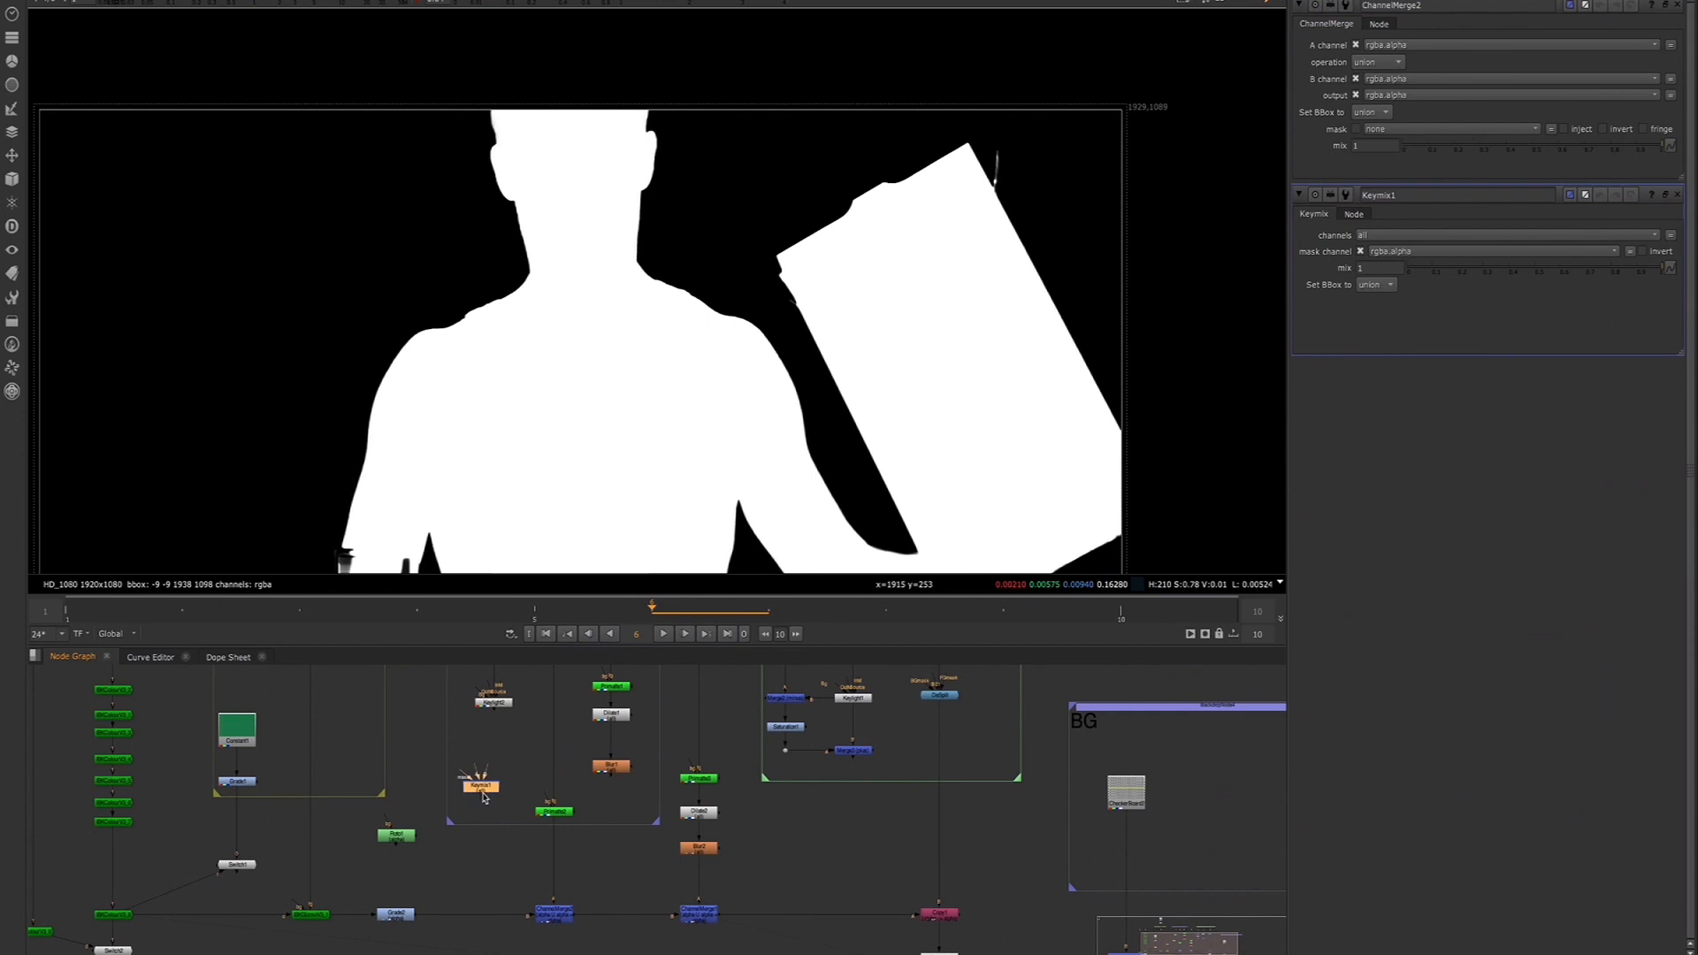
middle_click_drag(484, 797, 530, 776)
mouse_move(509, 764)
left_mouse_down()
mouse_move(511, 788)
mouse_move(513, 771)
left_mouse_up()
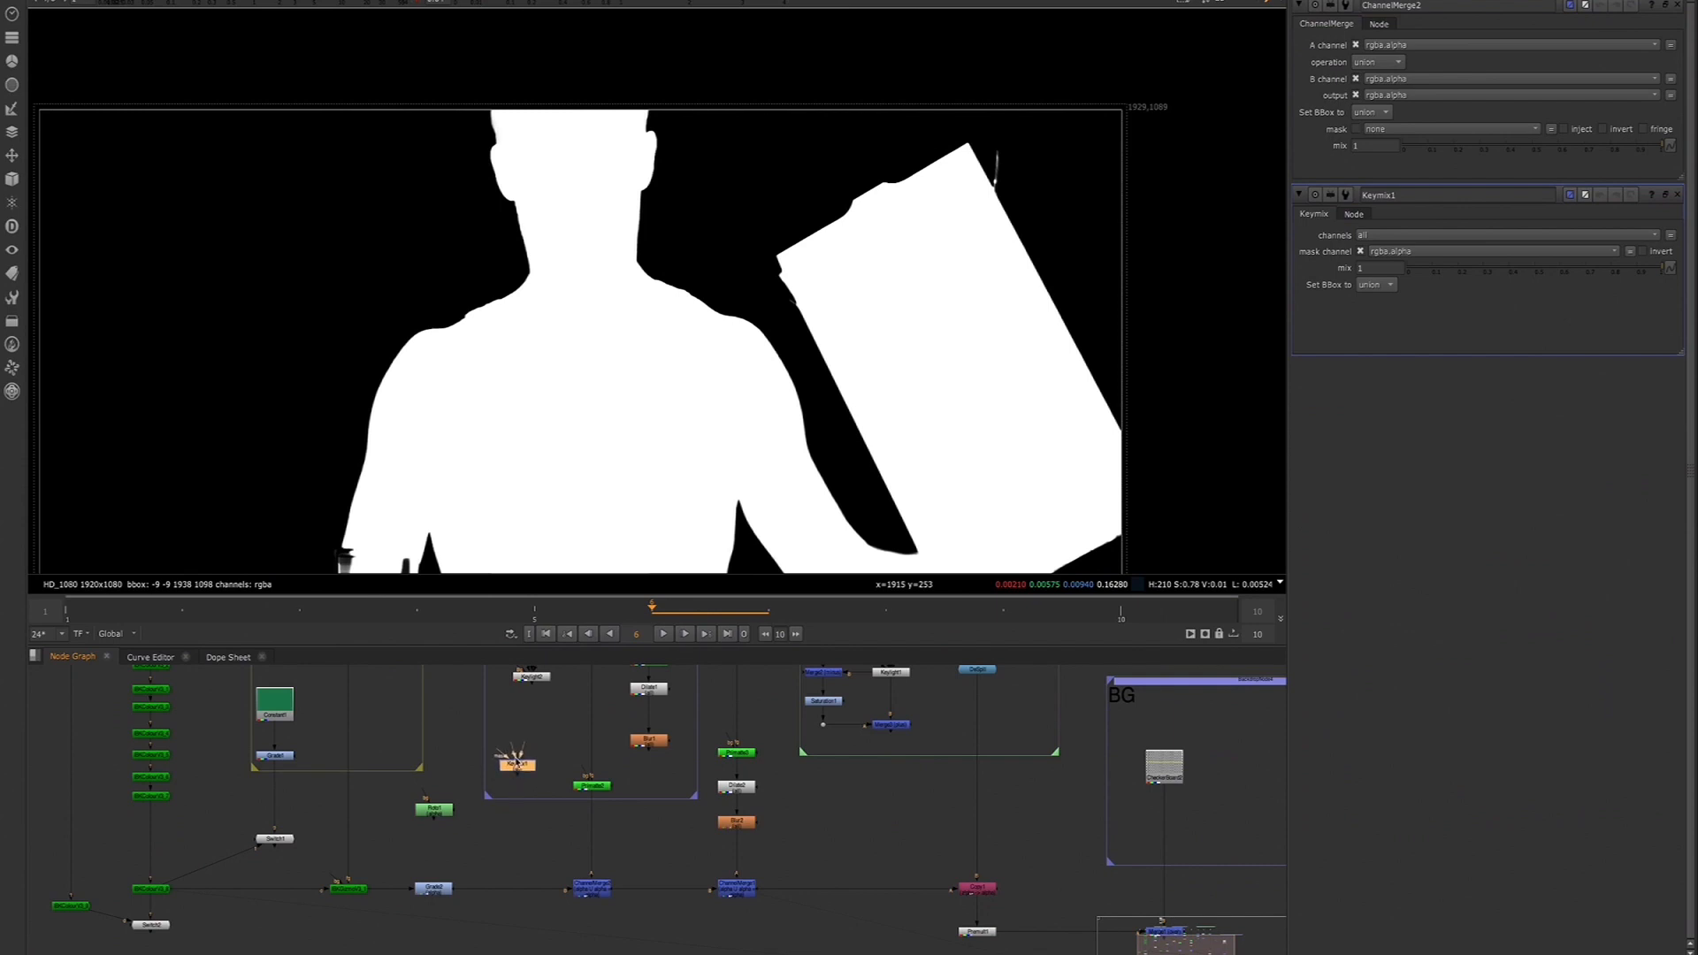
left_click(584, 886)
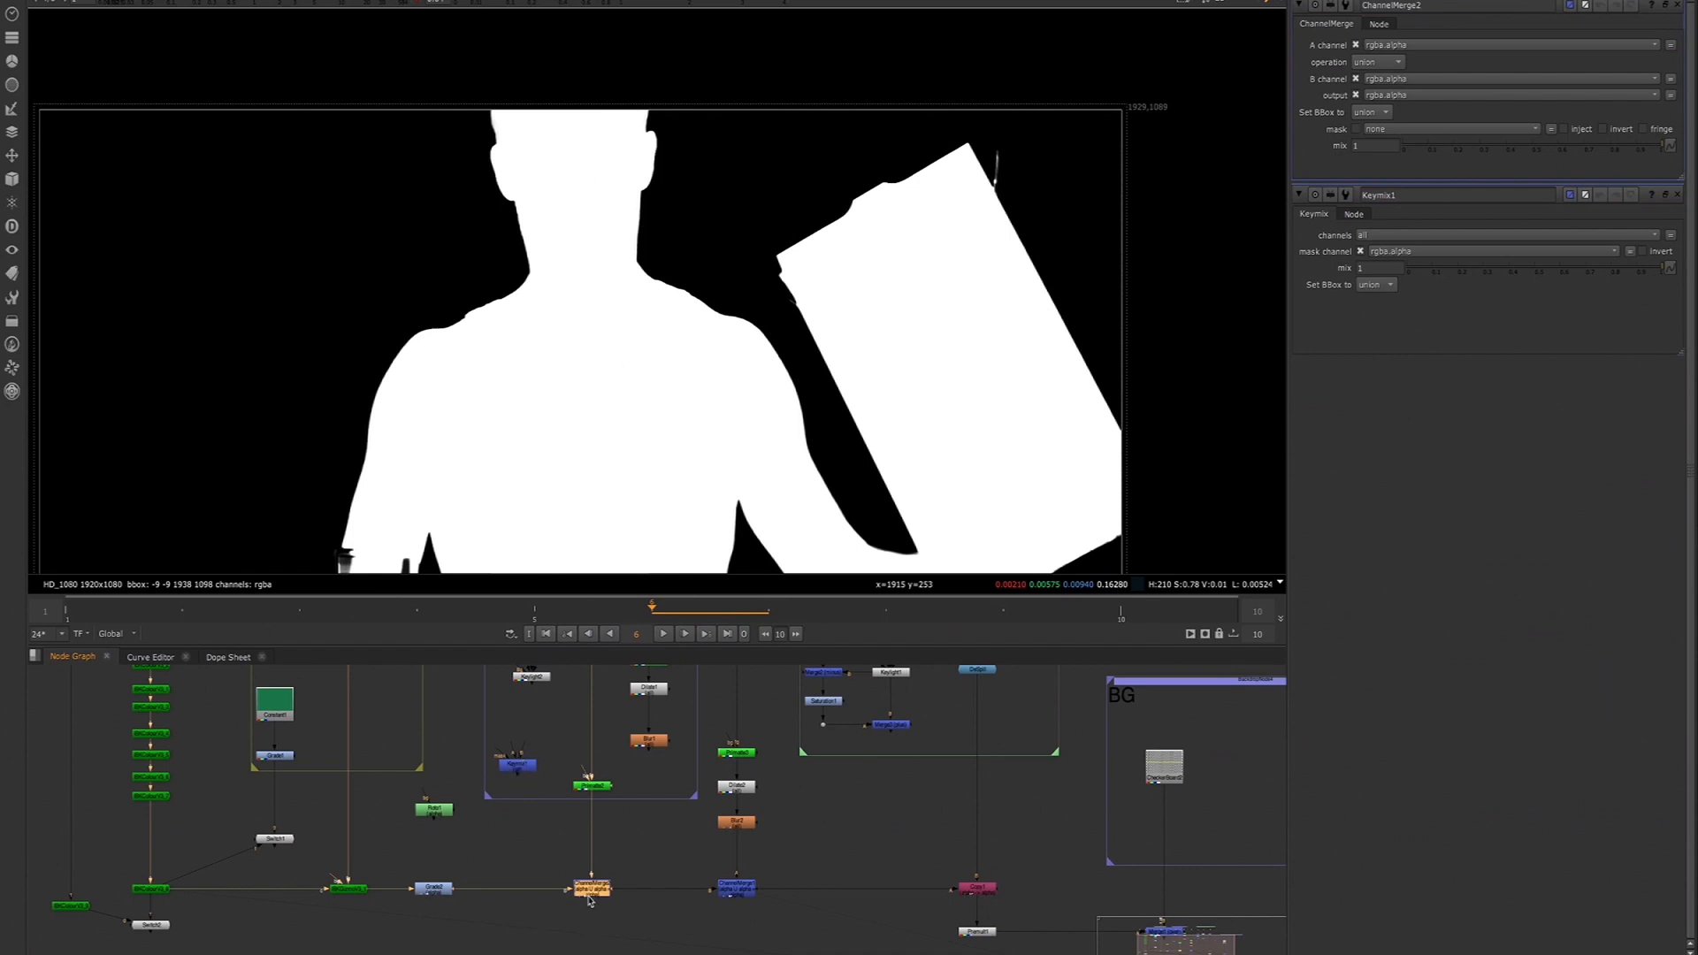
left_click_drag(570, 900, 587, 781)
View the green keyer's matte and the Keymix output to compare the two
left_click(592, 786)
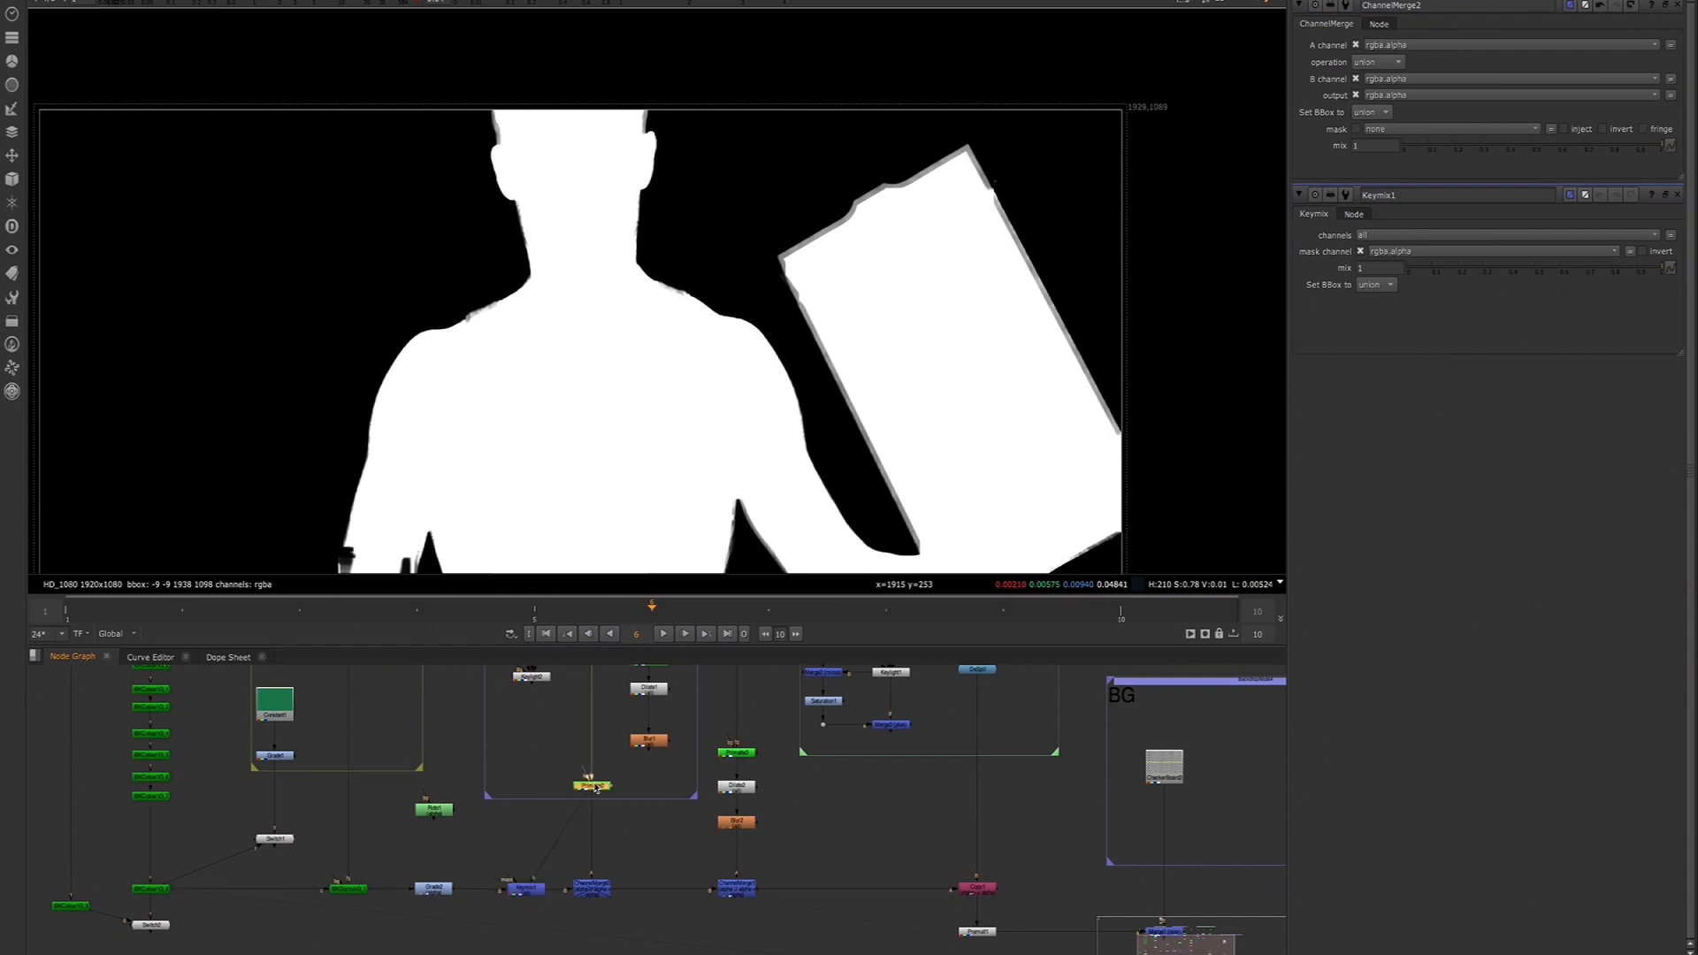
key("1")
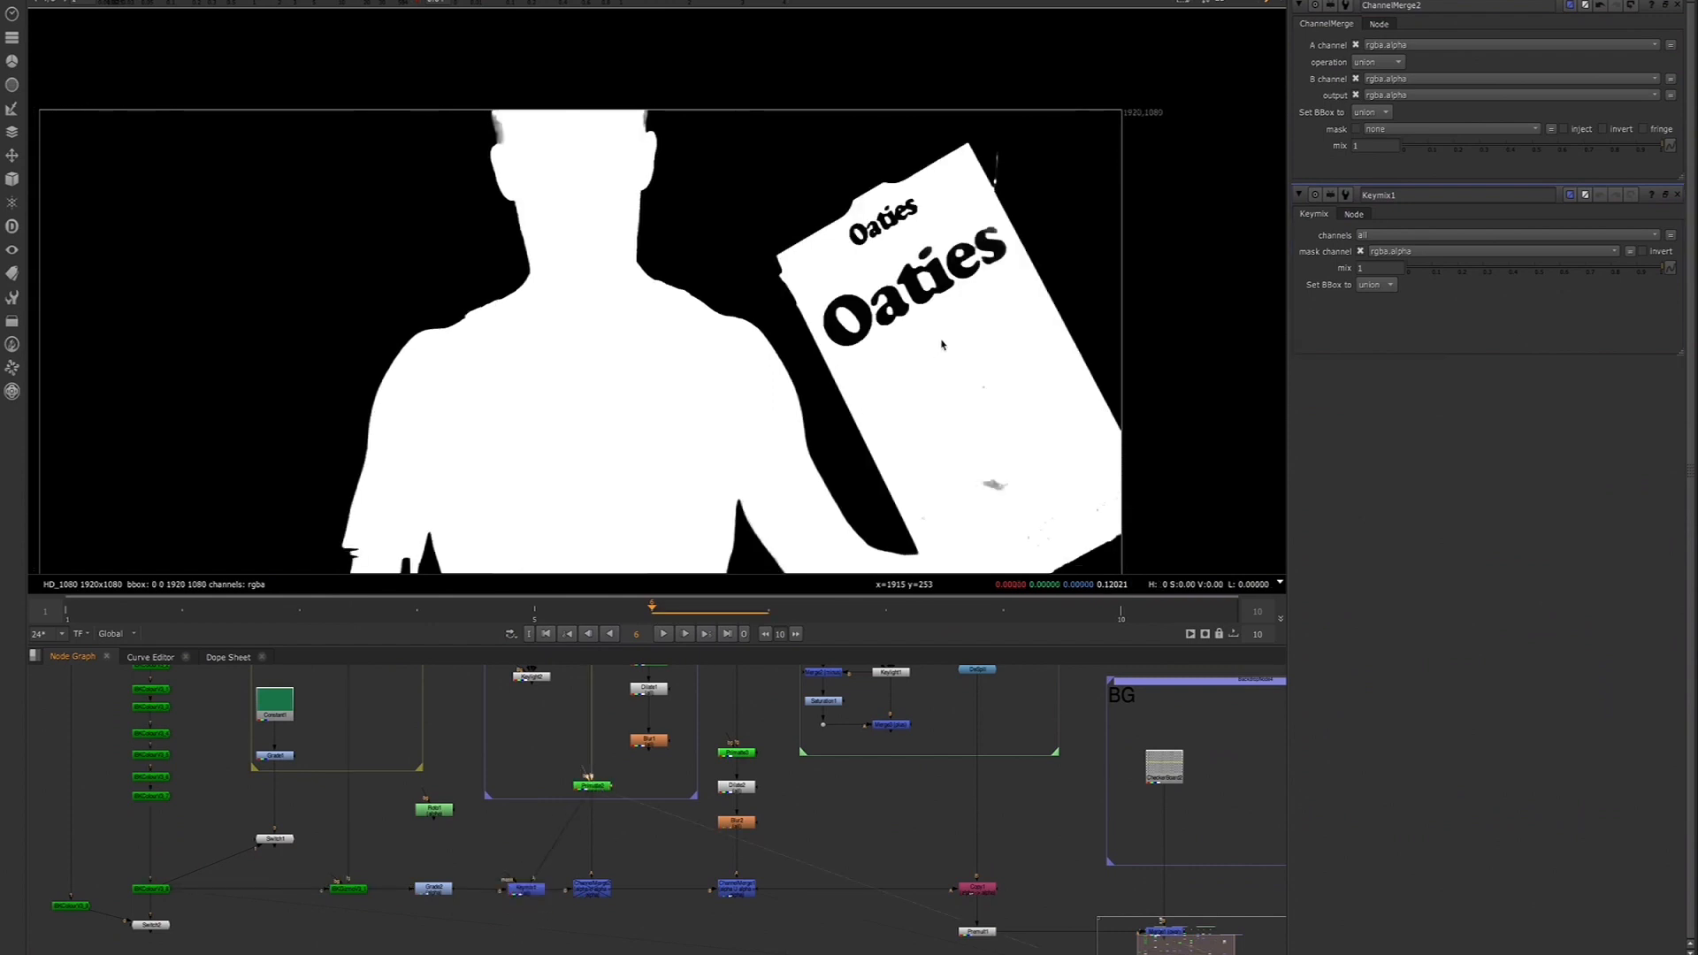
left_click(525, 889)
key("1")
Add a Roto node above the Keymix and use it as the Keymix's mask
left_click(521, 853)
key("o")
left_click_drag(507, 875, 504, 838)
Draw a loose closed Bezier around the cereal box and pull its upper-left point slightly outward
left_click_drag(1002, 114, 938, 134)
left_click_drag(809, 197, 781, 235)
middle_click_drag(803, 352, 758, 263)
left_click_drag(775, 290, 783, 322)
left_click(910, 544)
left_click(1103, 500)
left_click_drag(1161, 333, 1160, 309)
left_click(1067, 173)
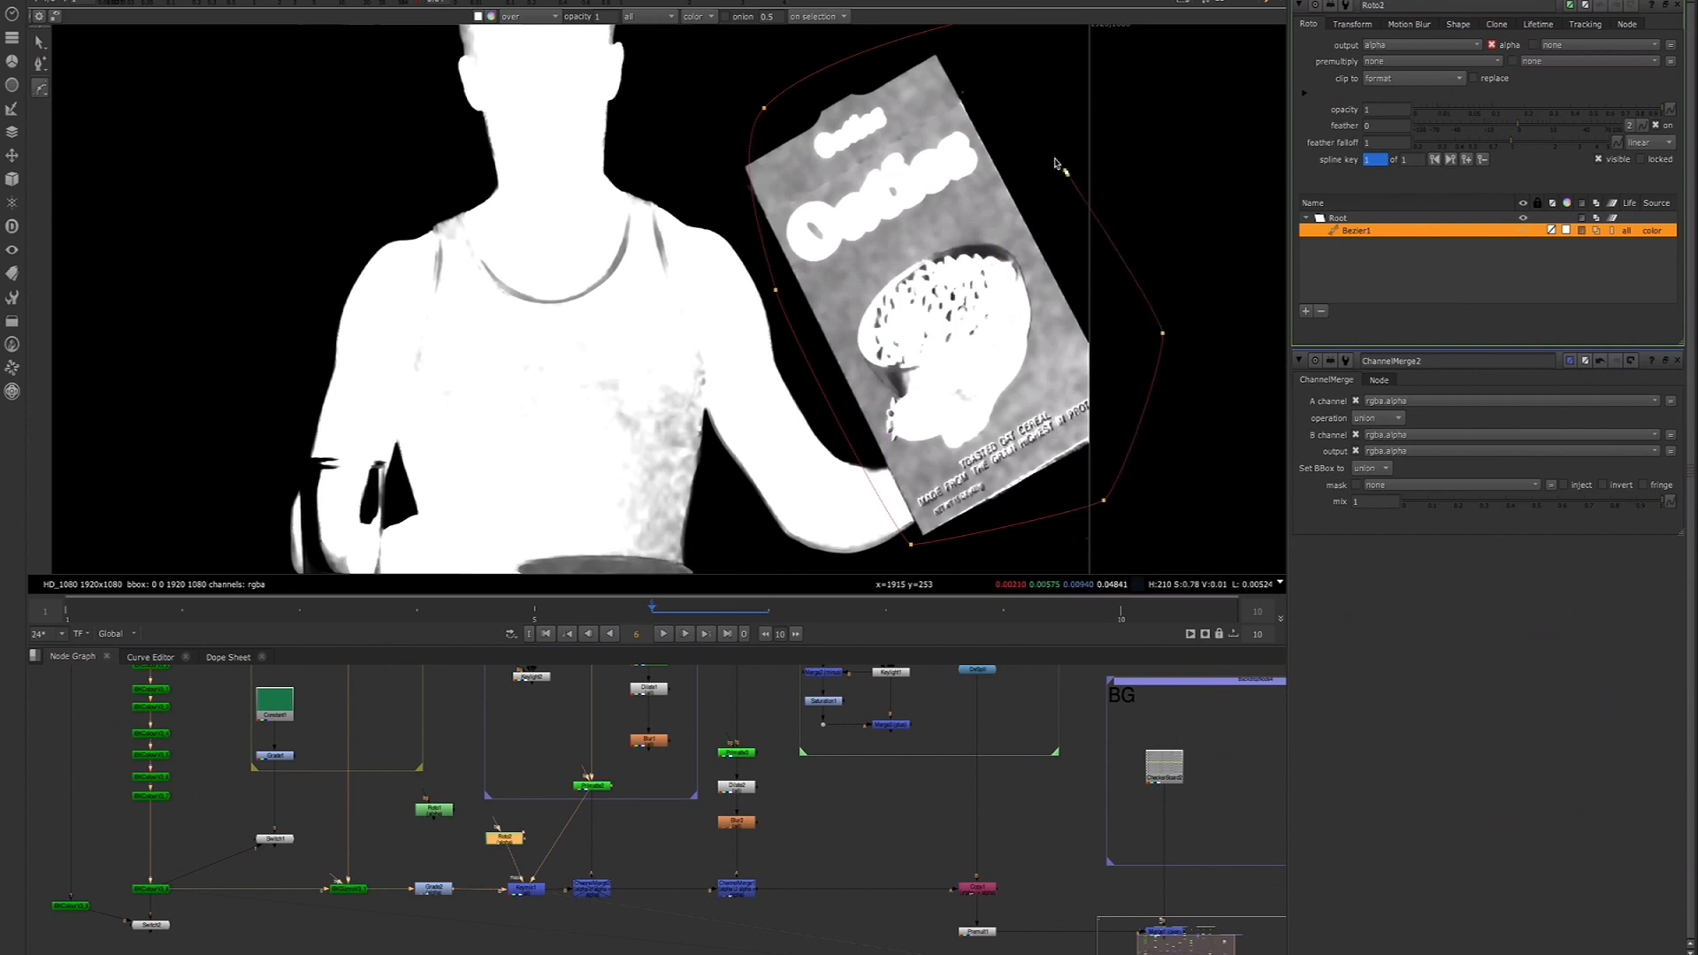
middle_click_drag(1066, 173, 1039, 216)
left_click(932, 70)
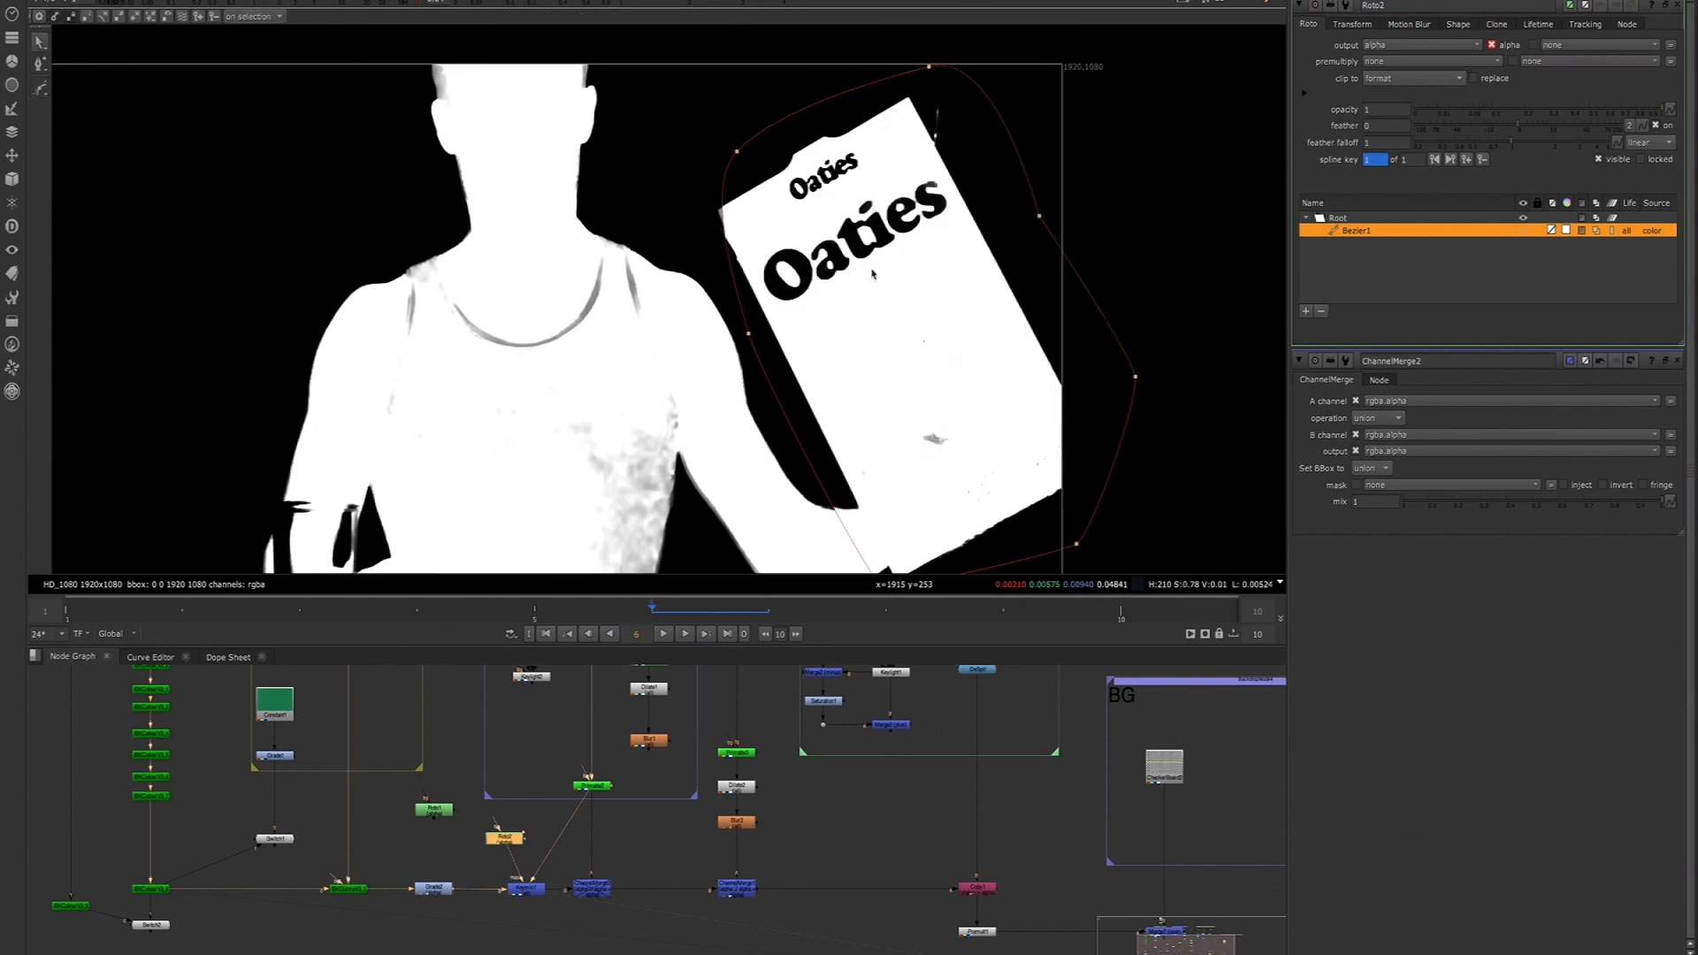
left_click_drag(737, 152, 719, 159)
Space the keyer and Roto nodes apart, then view the Grade and Keymix outputs to compare the box's matte
left_click_drag(592, 786, 592, 778)
left_click_drag(506, 840, 498, 827)
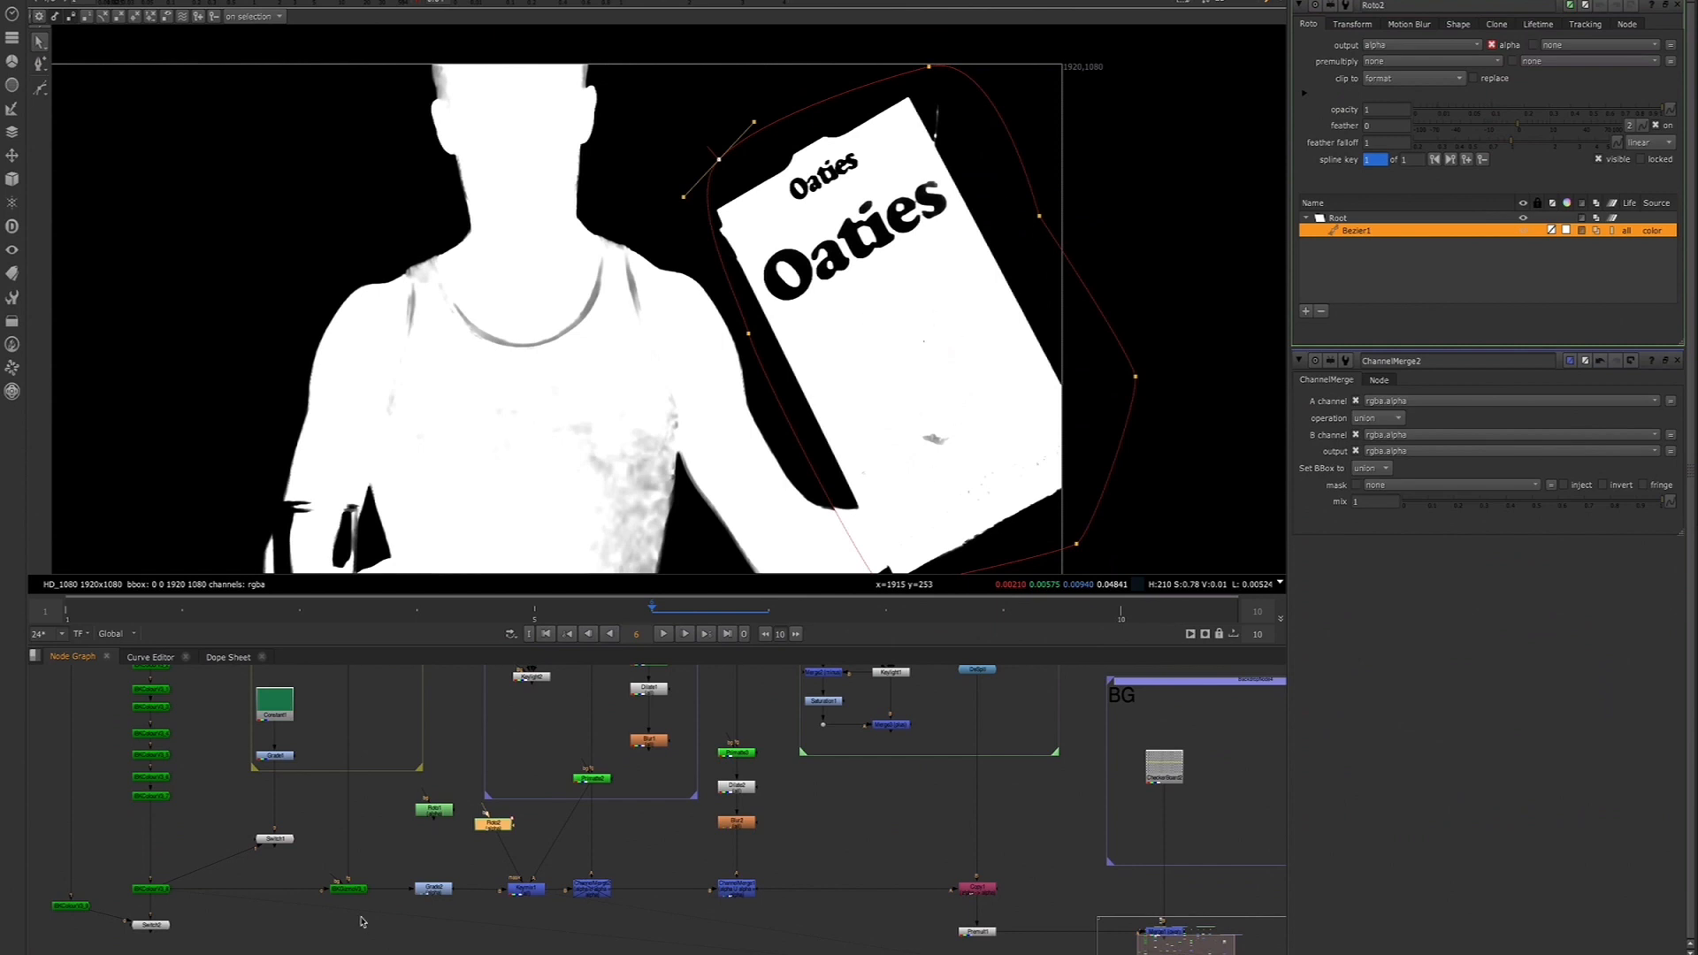
left_click(433, 888)
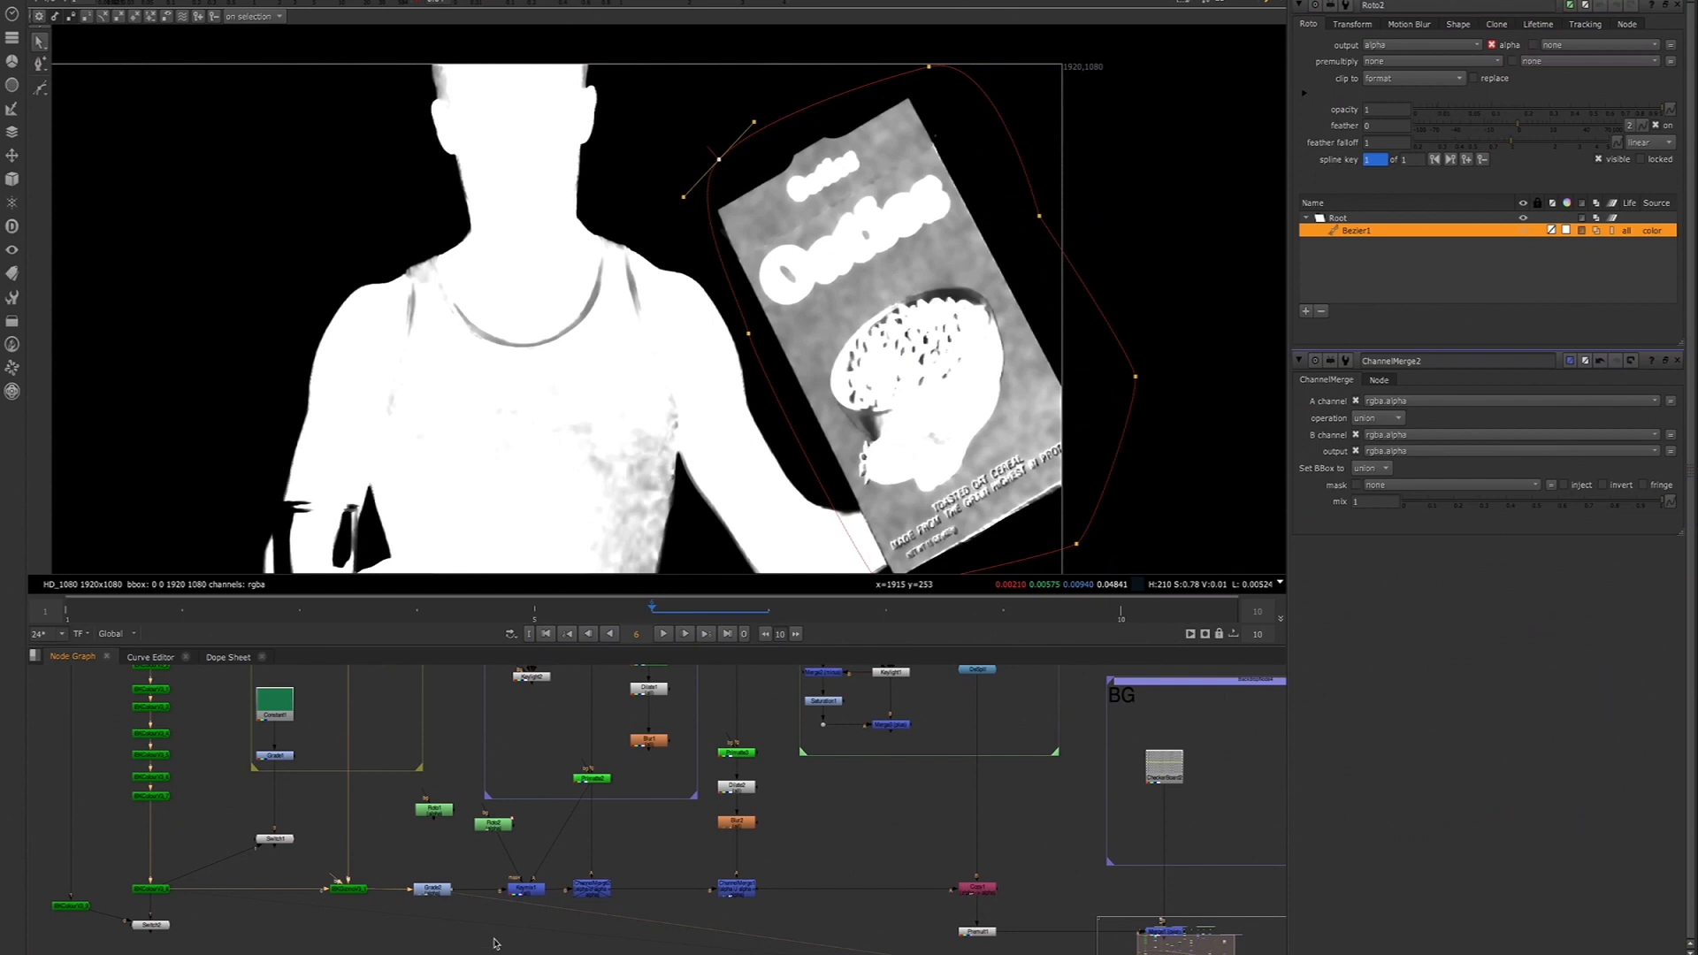
left_click(525, 889)
key("1")
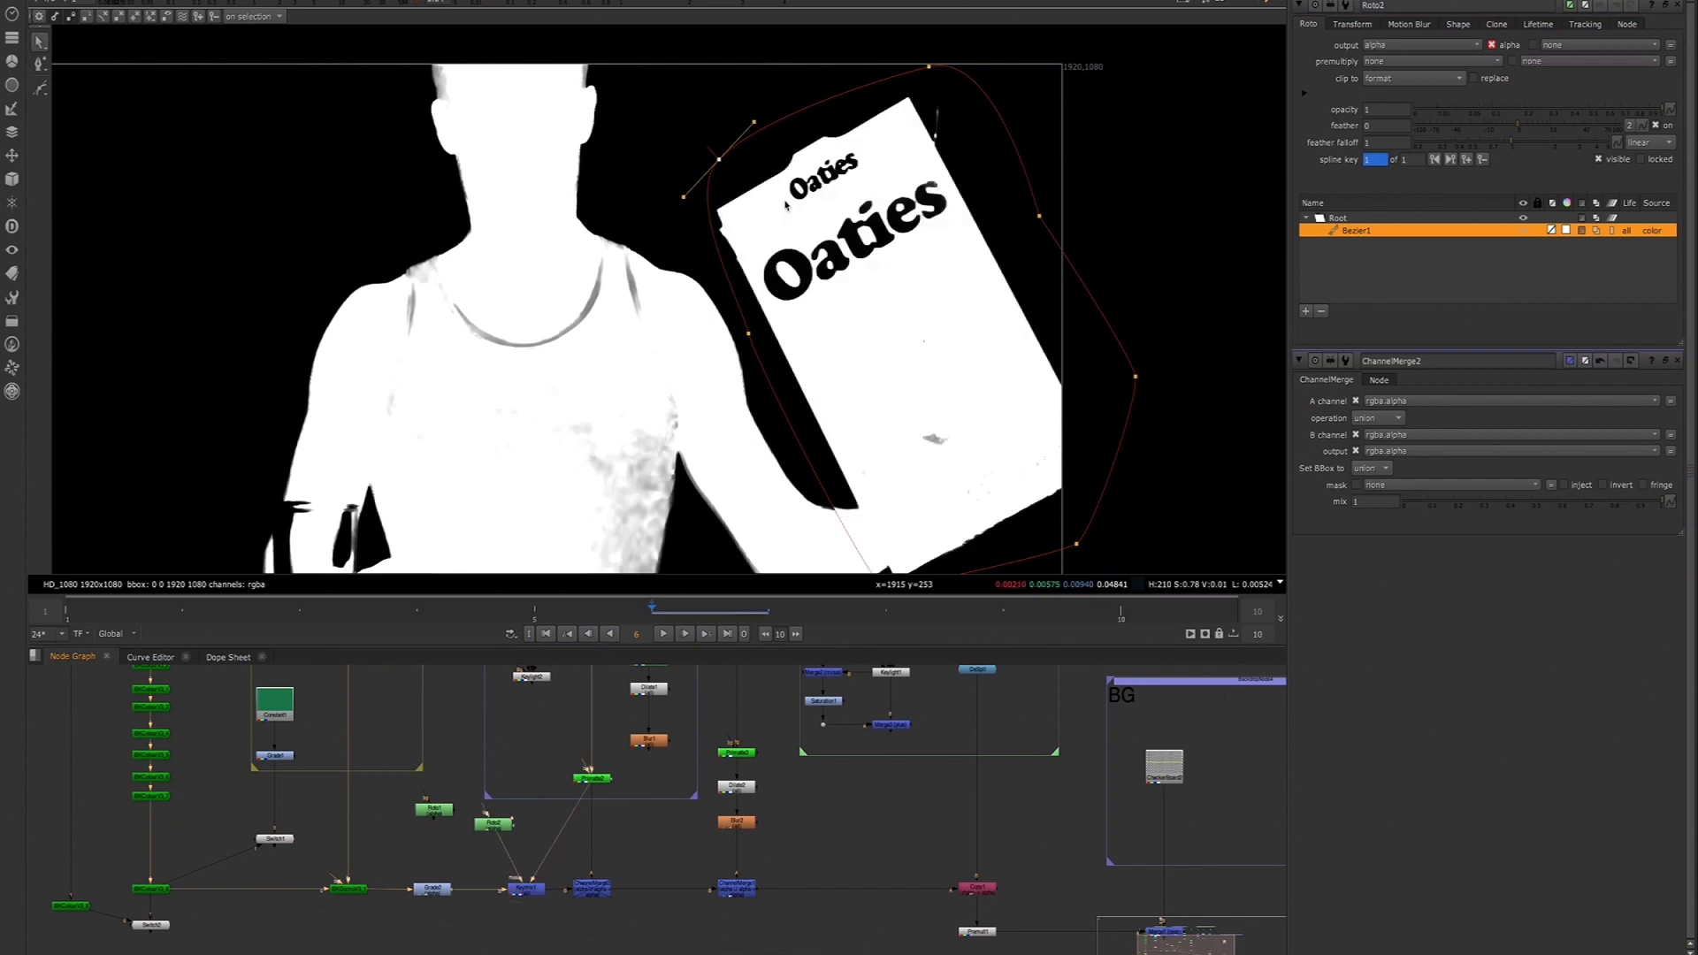
Delete the Keymix node, leaving the Grade feeding the ChannelMerge directly
left_click(521, 891)
key("Delete")
left_click(497, 828)
left_click(590, 891)
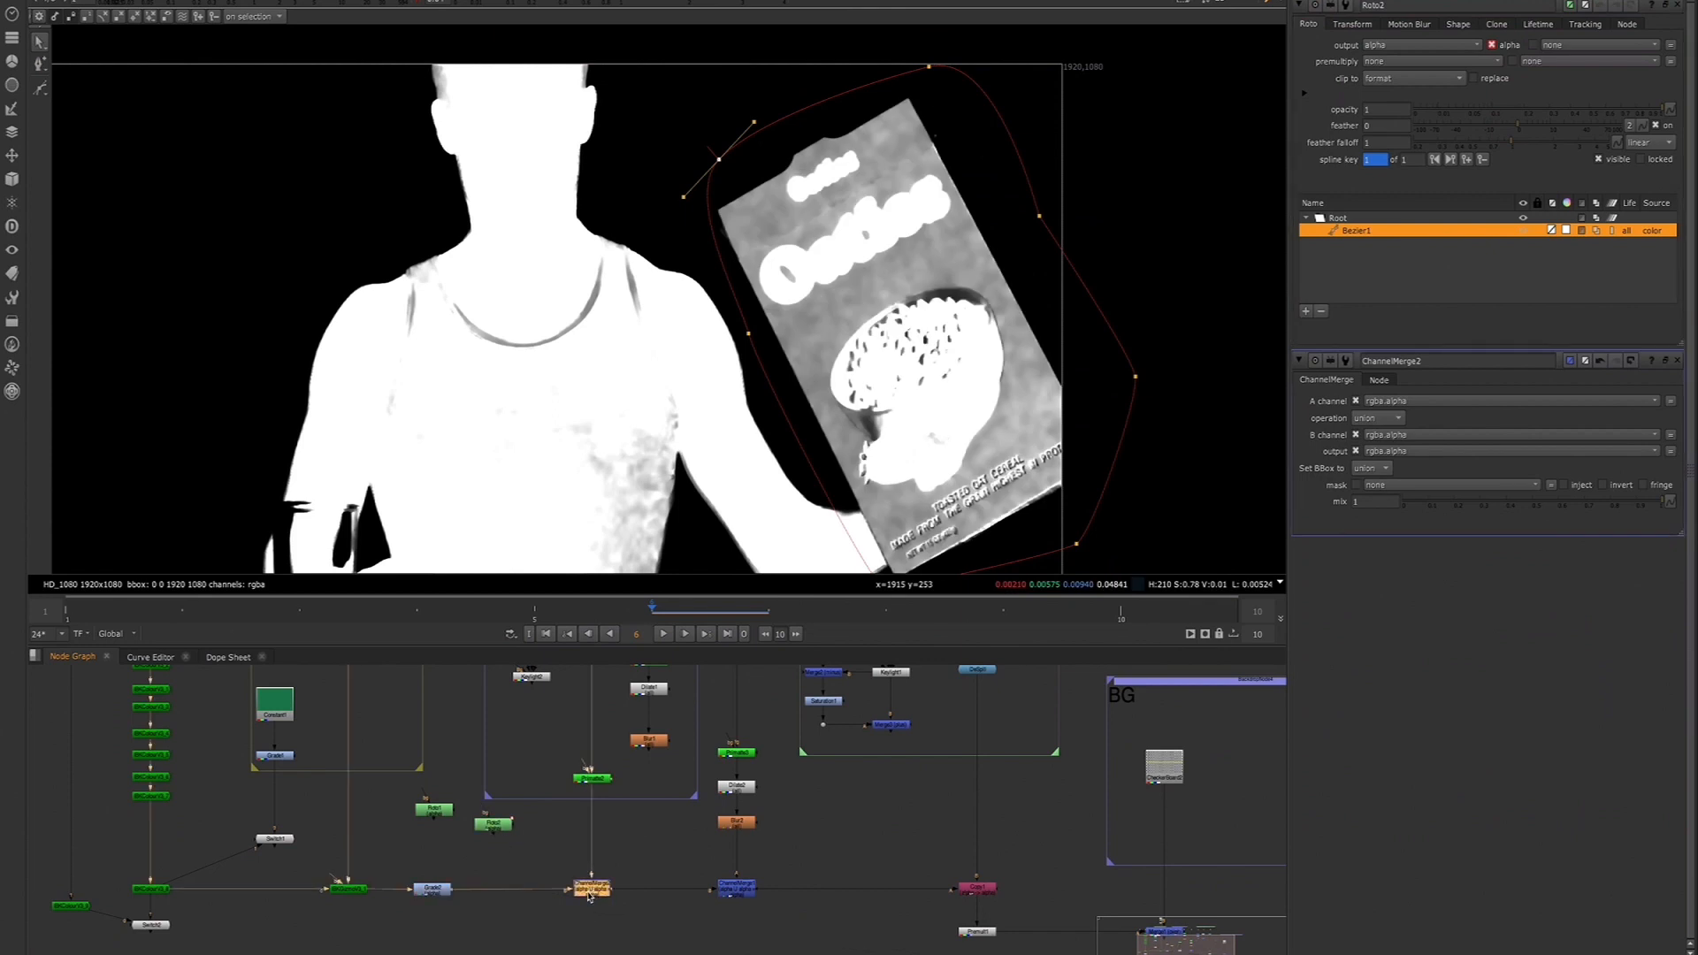
View the downstream merge and the new ChannelMerge in turn to compare the matte edges around the cereal box
left_click(739, 894)
key("1")
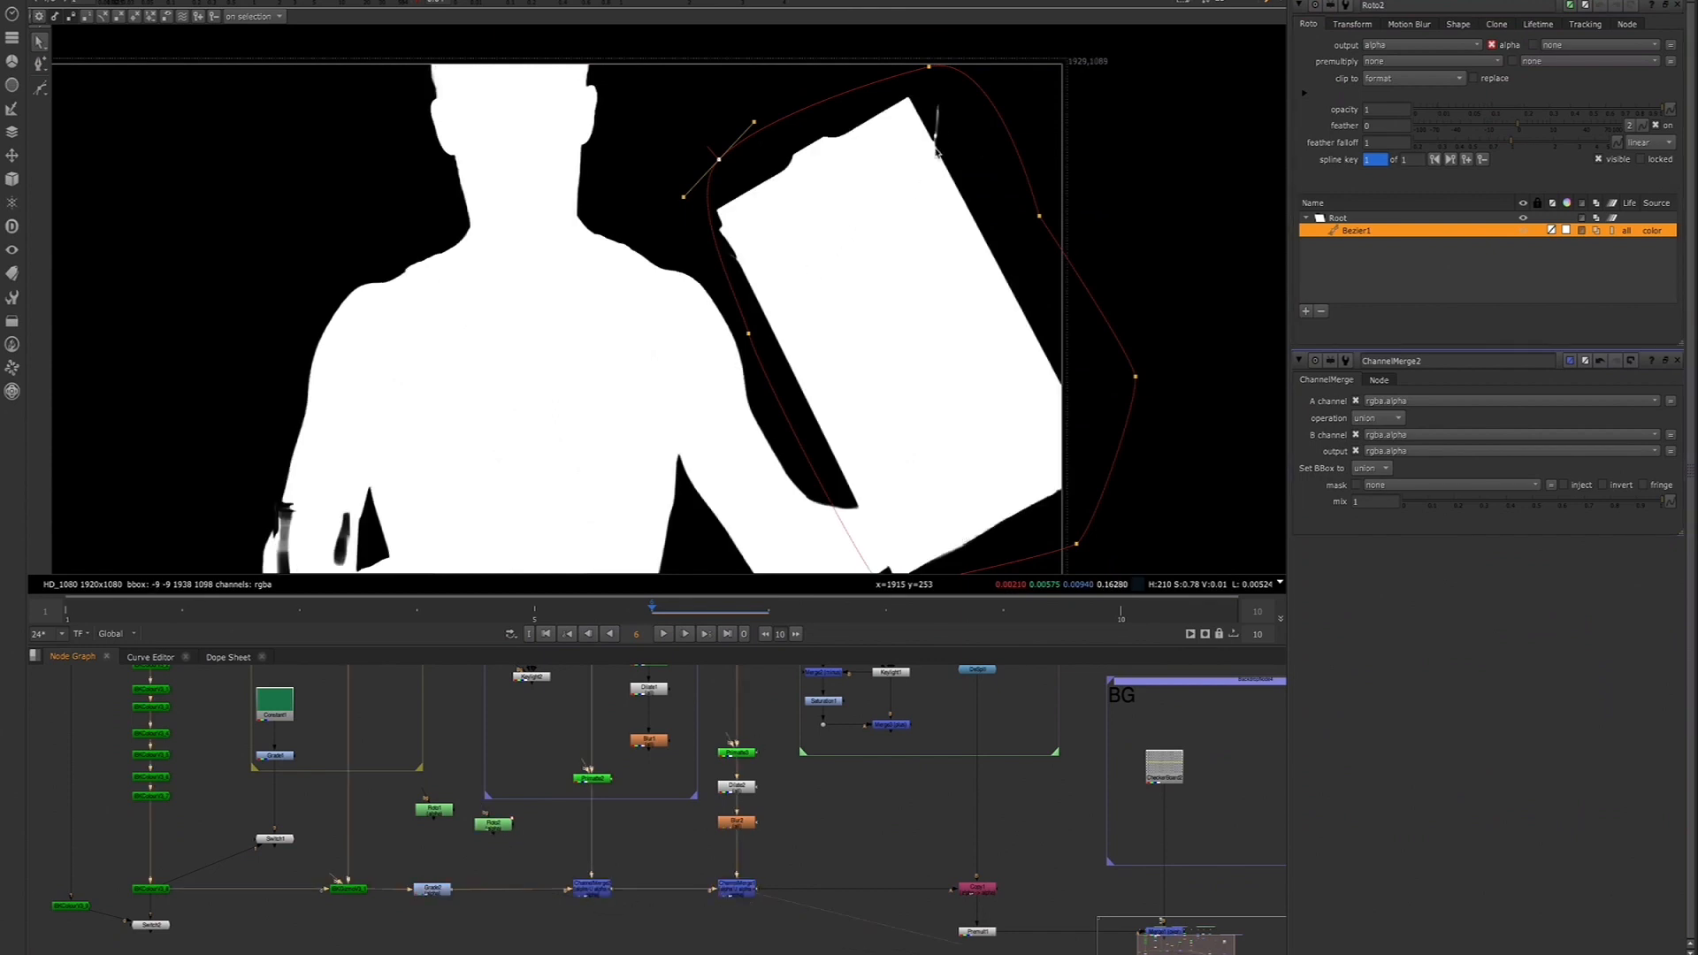
left_click(588, 887)
key("1")
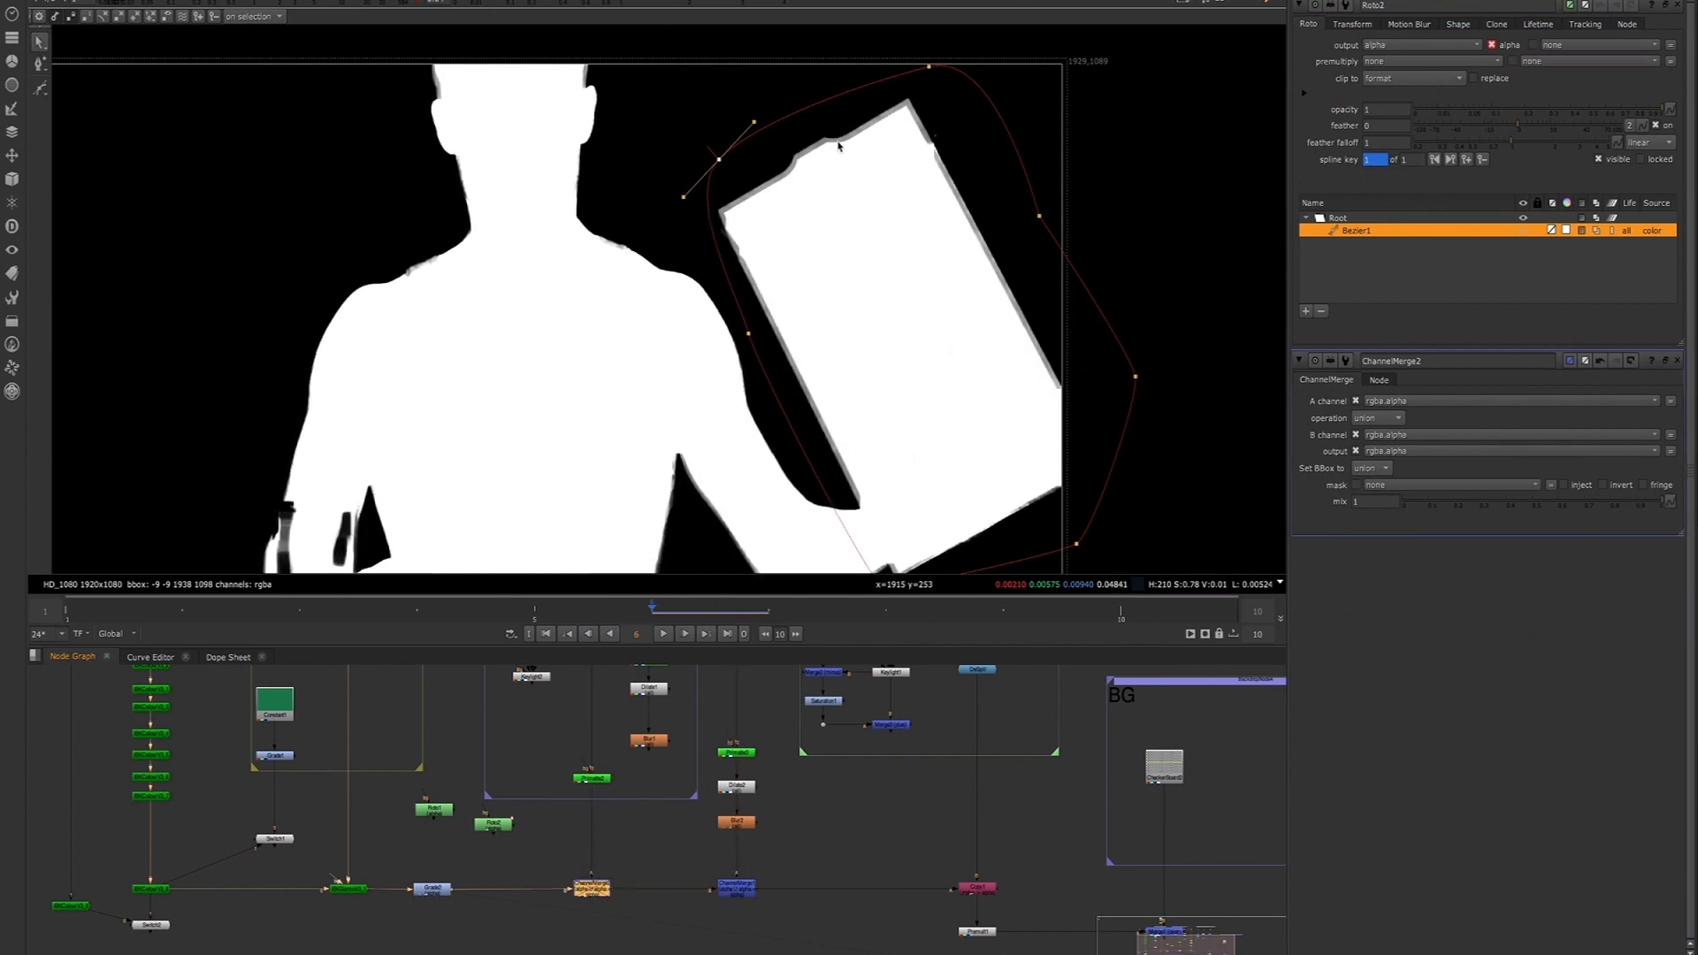
scroll(706, 260, "up", 2)
scroll(672, 279, "down", 1)
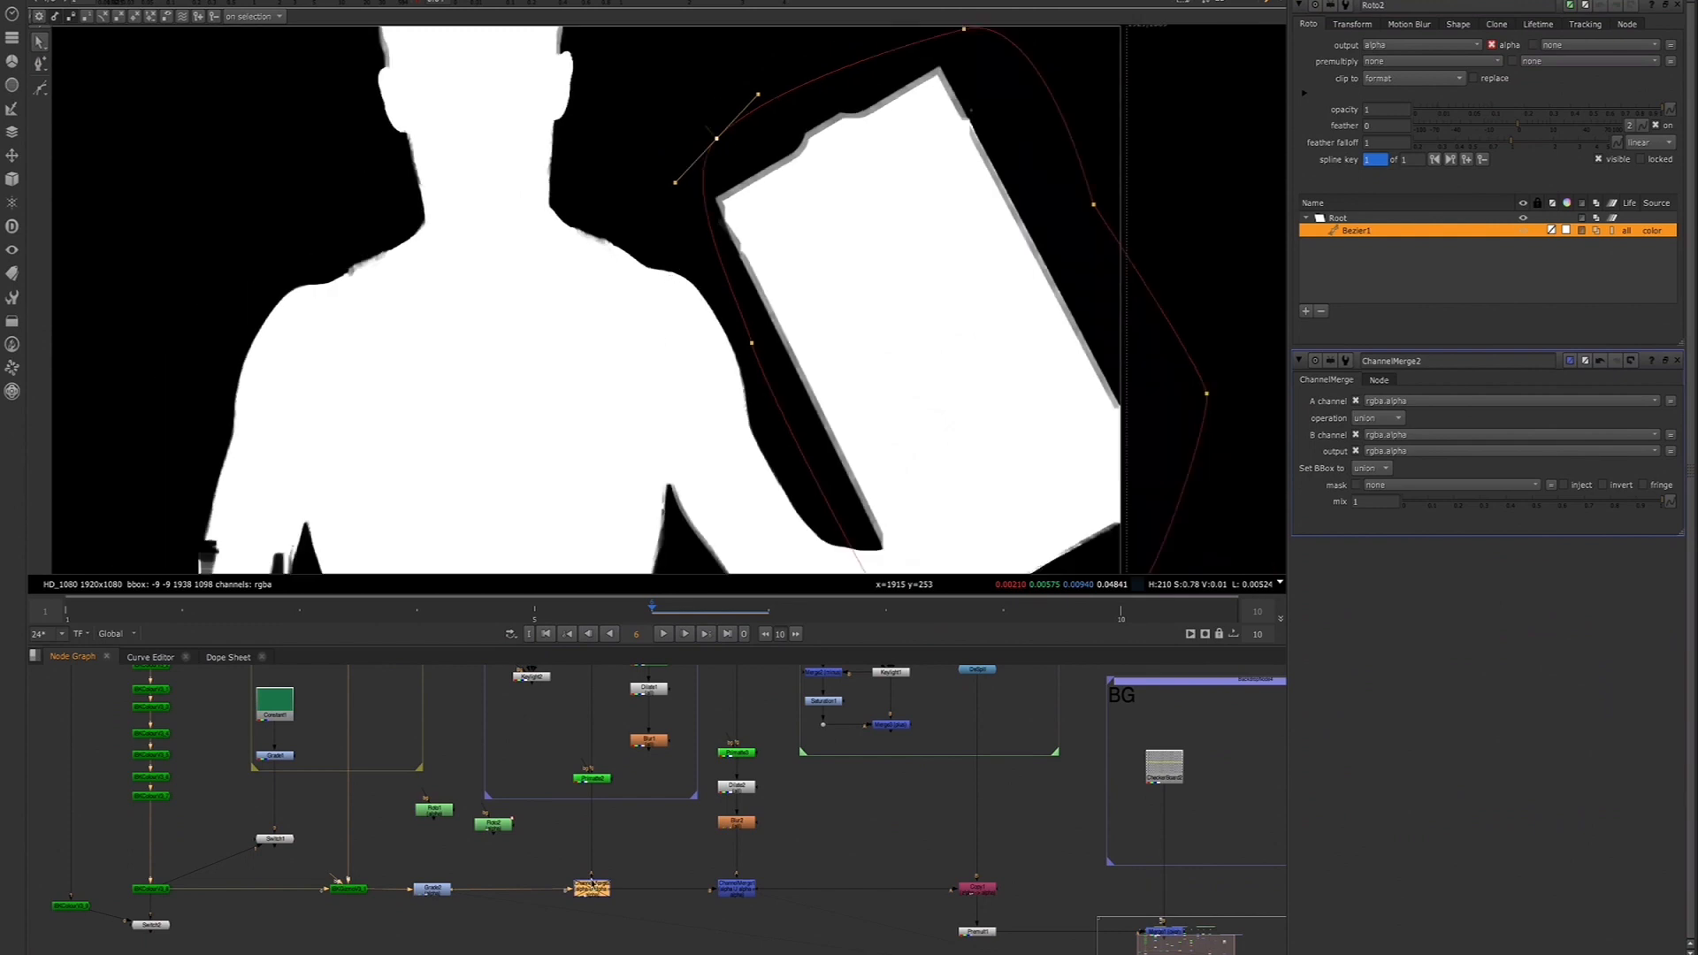
Connect the new ChannelMerge's mask to the Roto node, realign the merge in the pipe and place the Roto just above it
left_click_drag(599, 895, 494, 823)
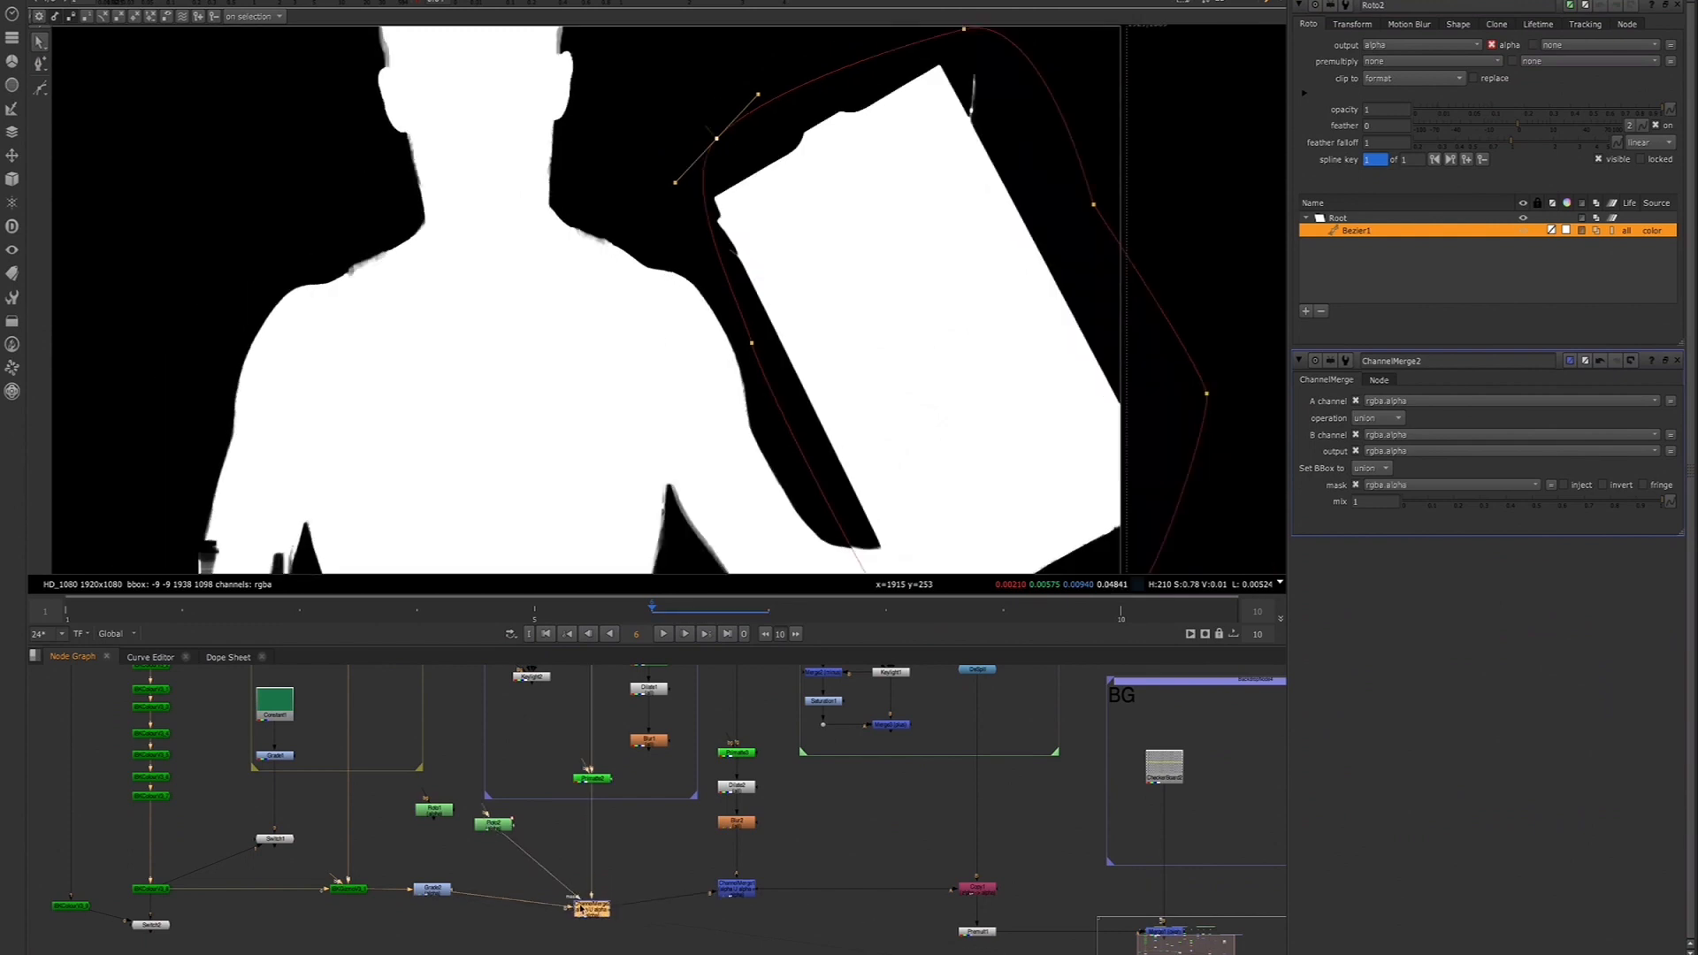
left_click_drag(588, 913, 575, 889)
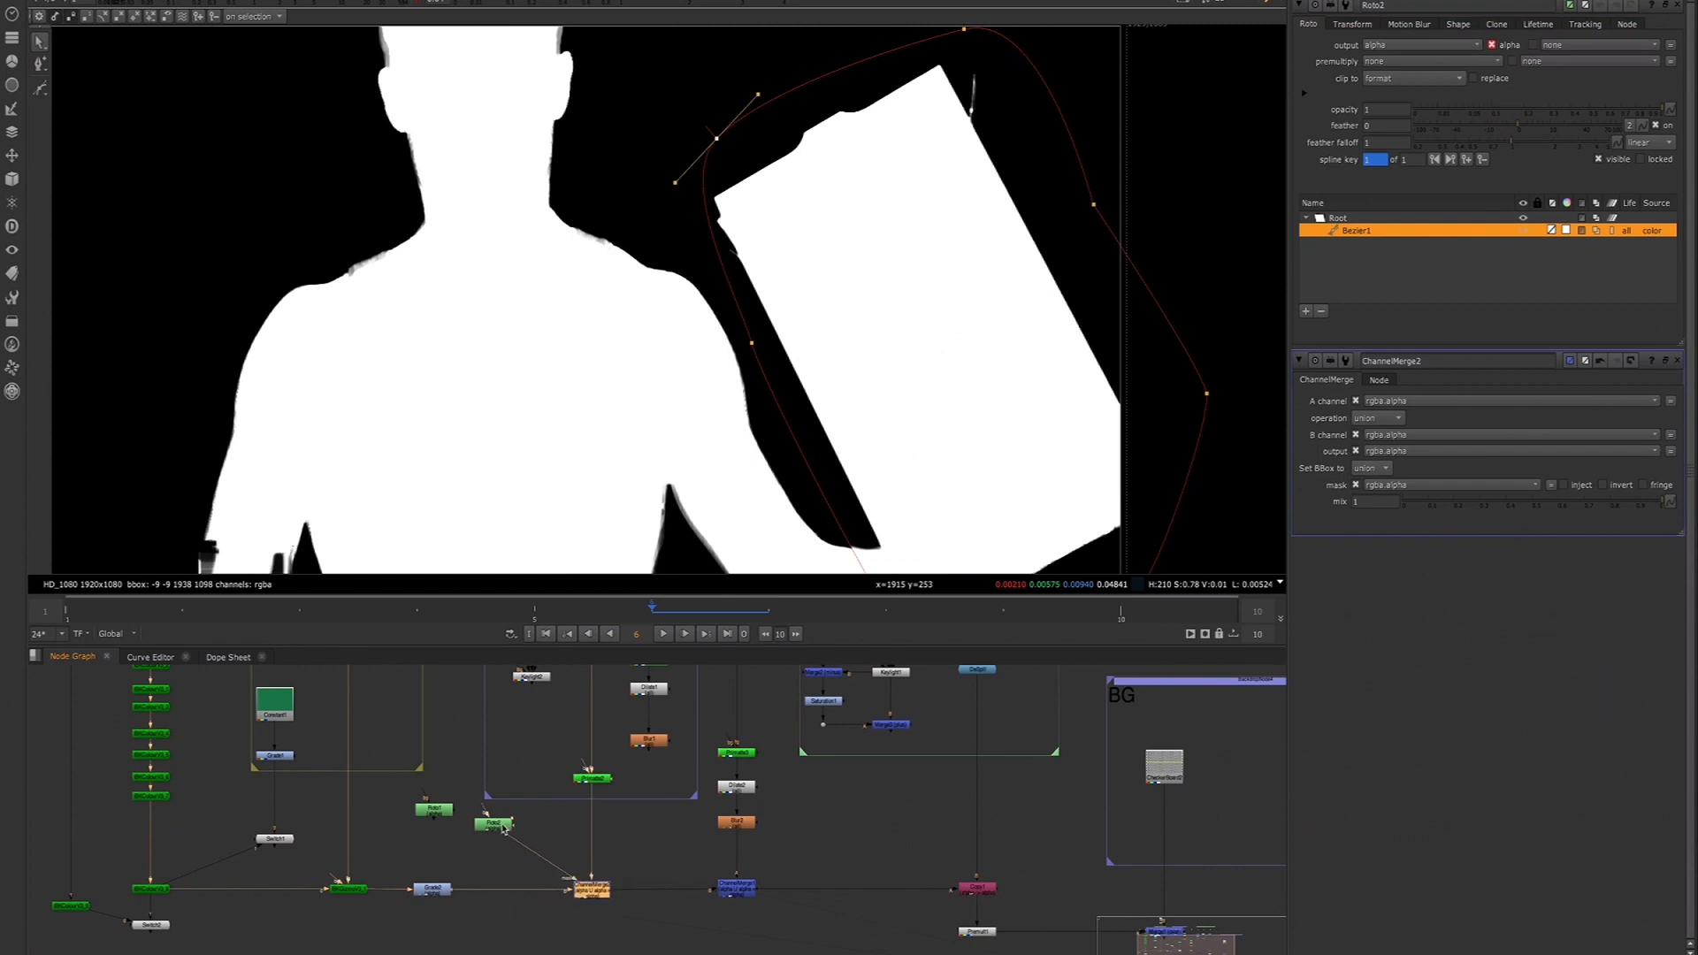
left_click_drag(503, 828, 558, 830)
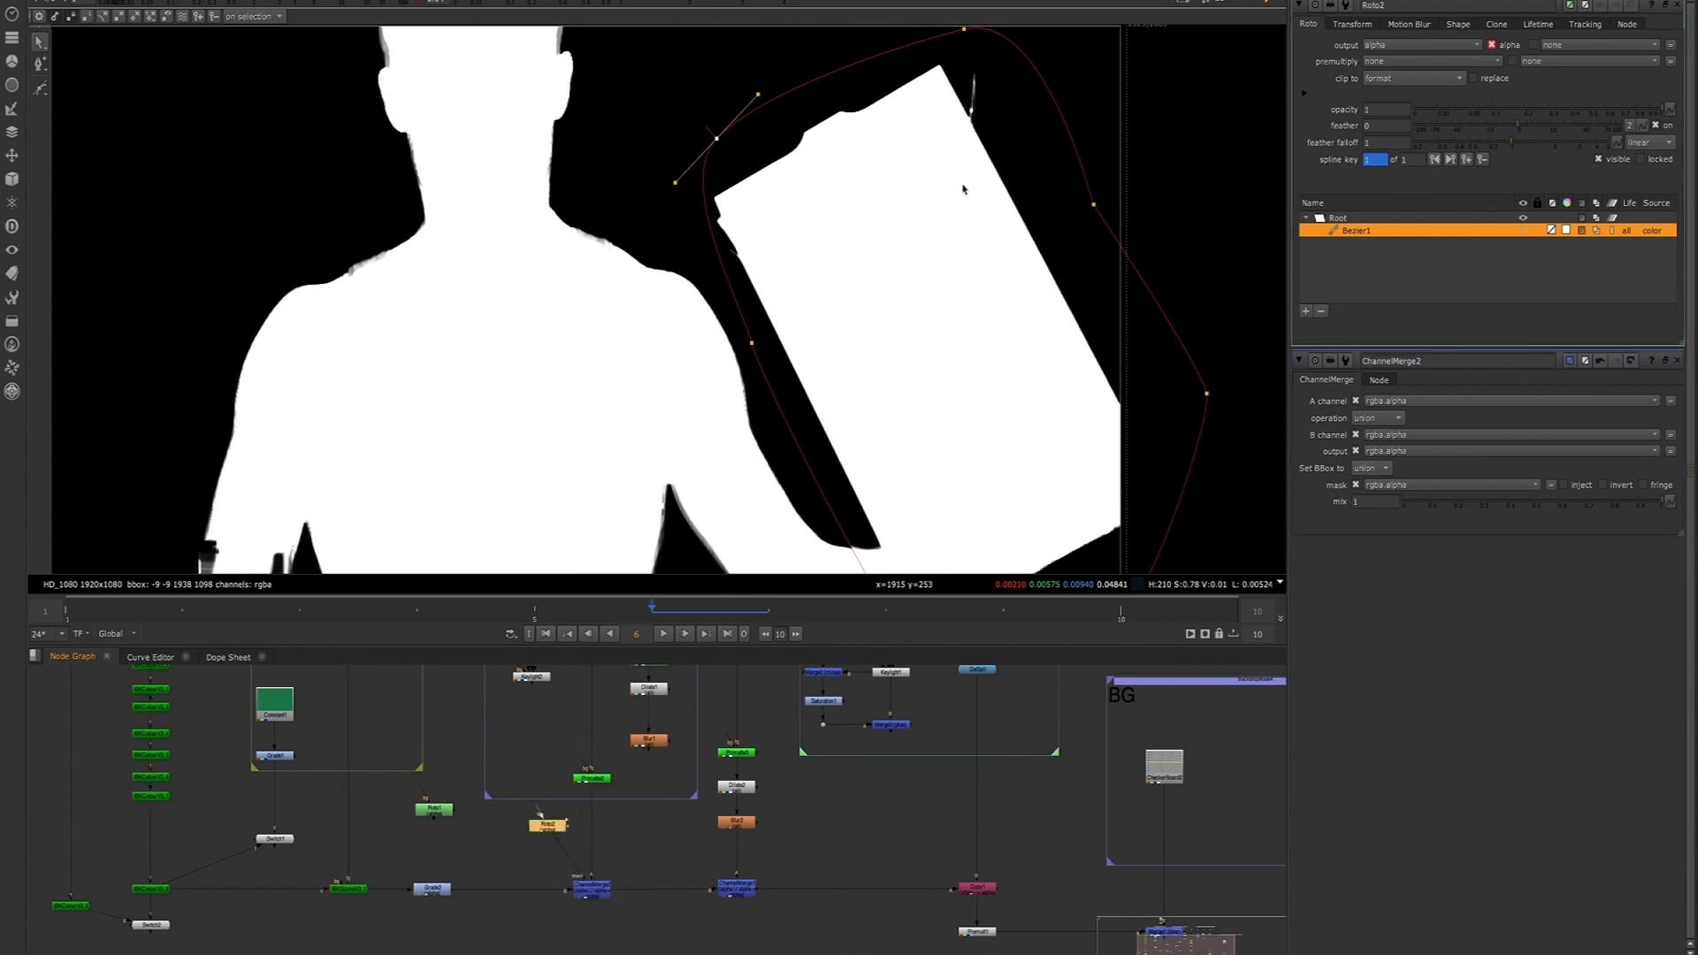
Move the green keyer up and add an Erode (fast) node beneath it with its size set to -3.6
left_click_drag(606, 789, 604, 776)
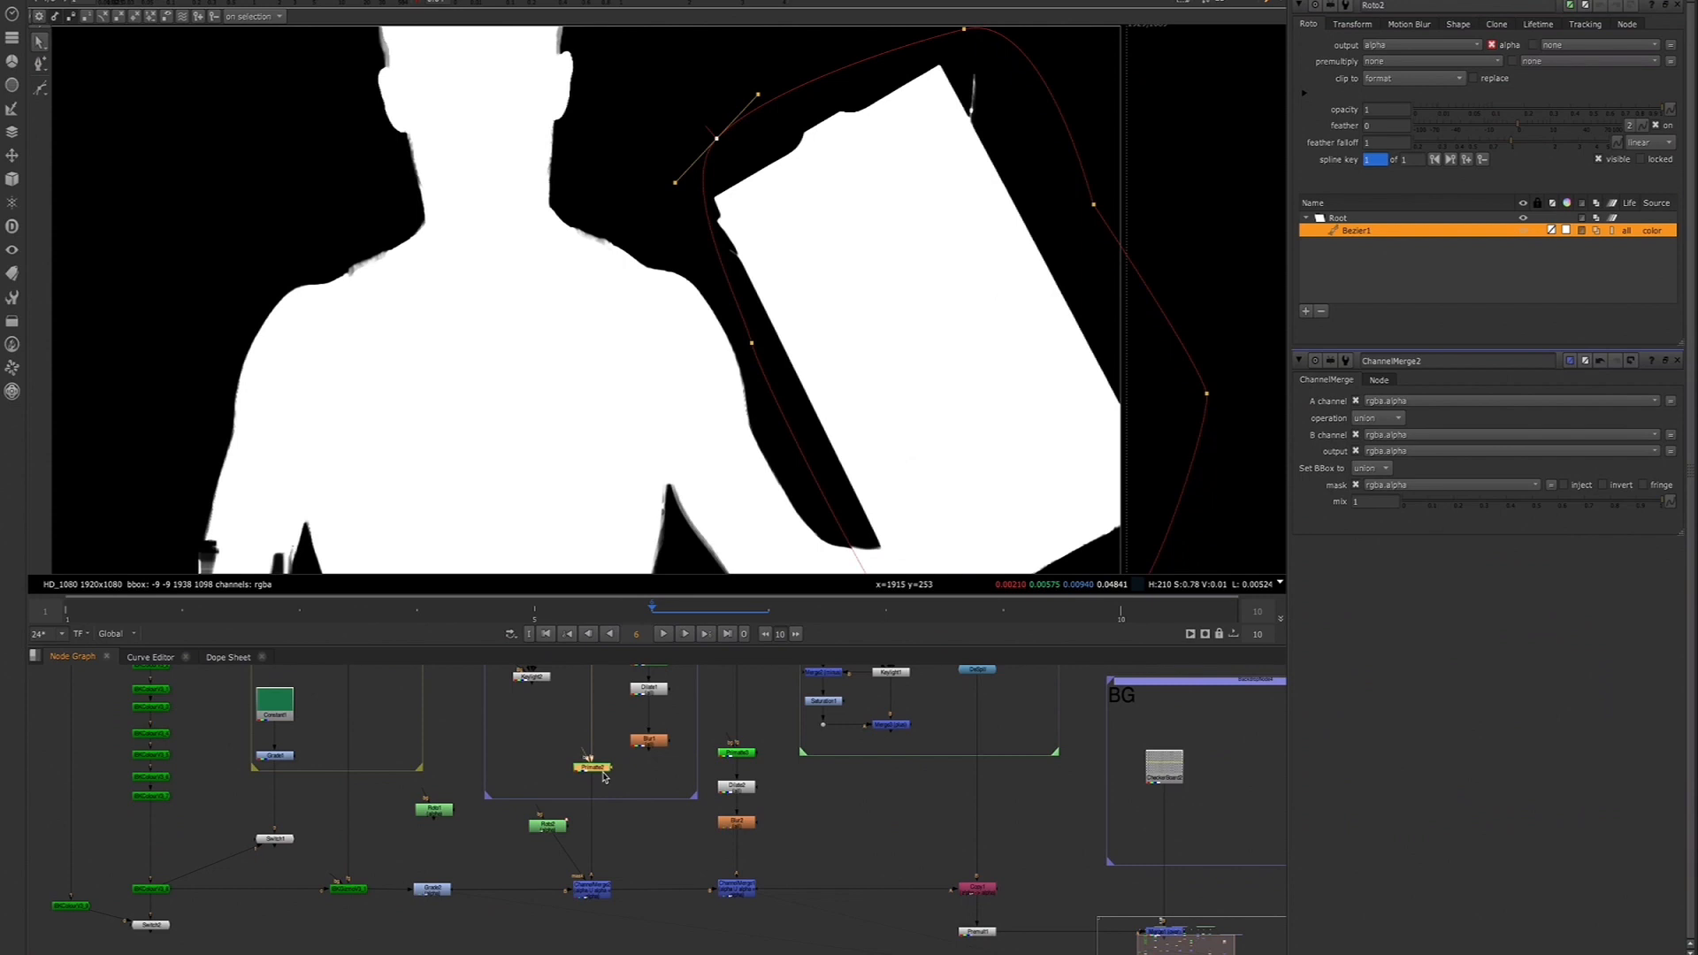
key("Tab")
type("erode")
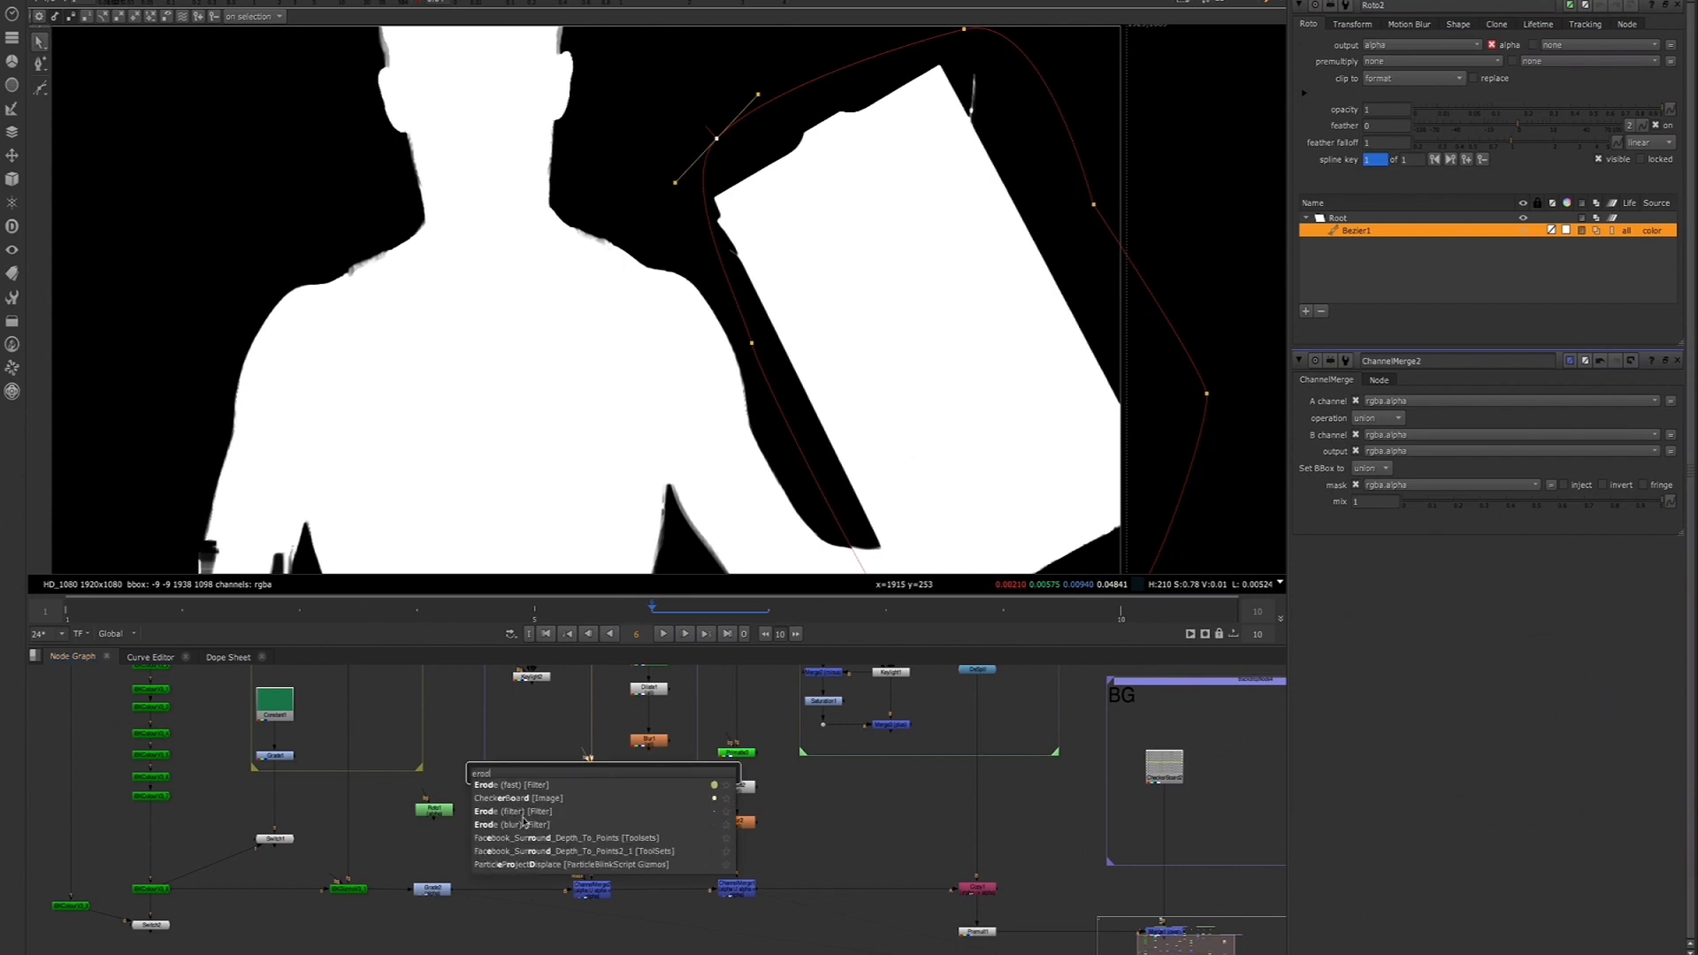
left_click(508, 785)
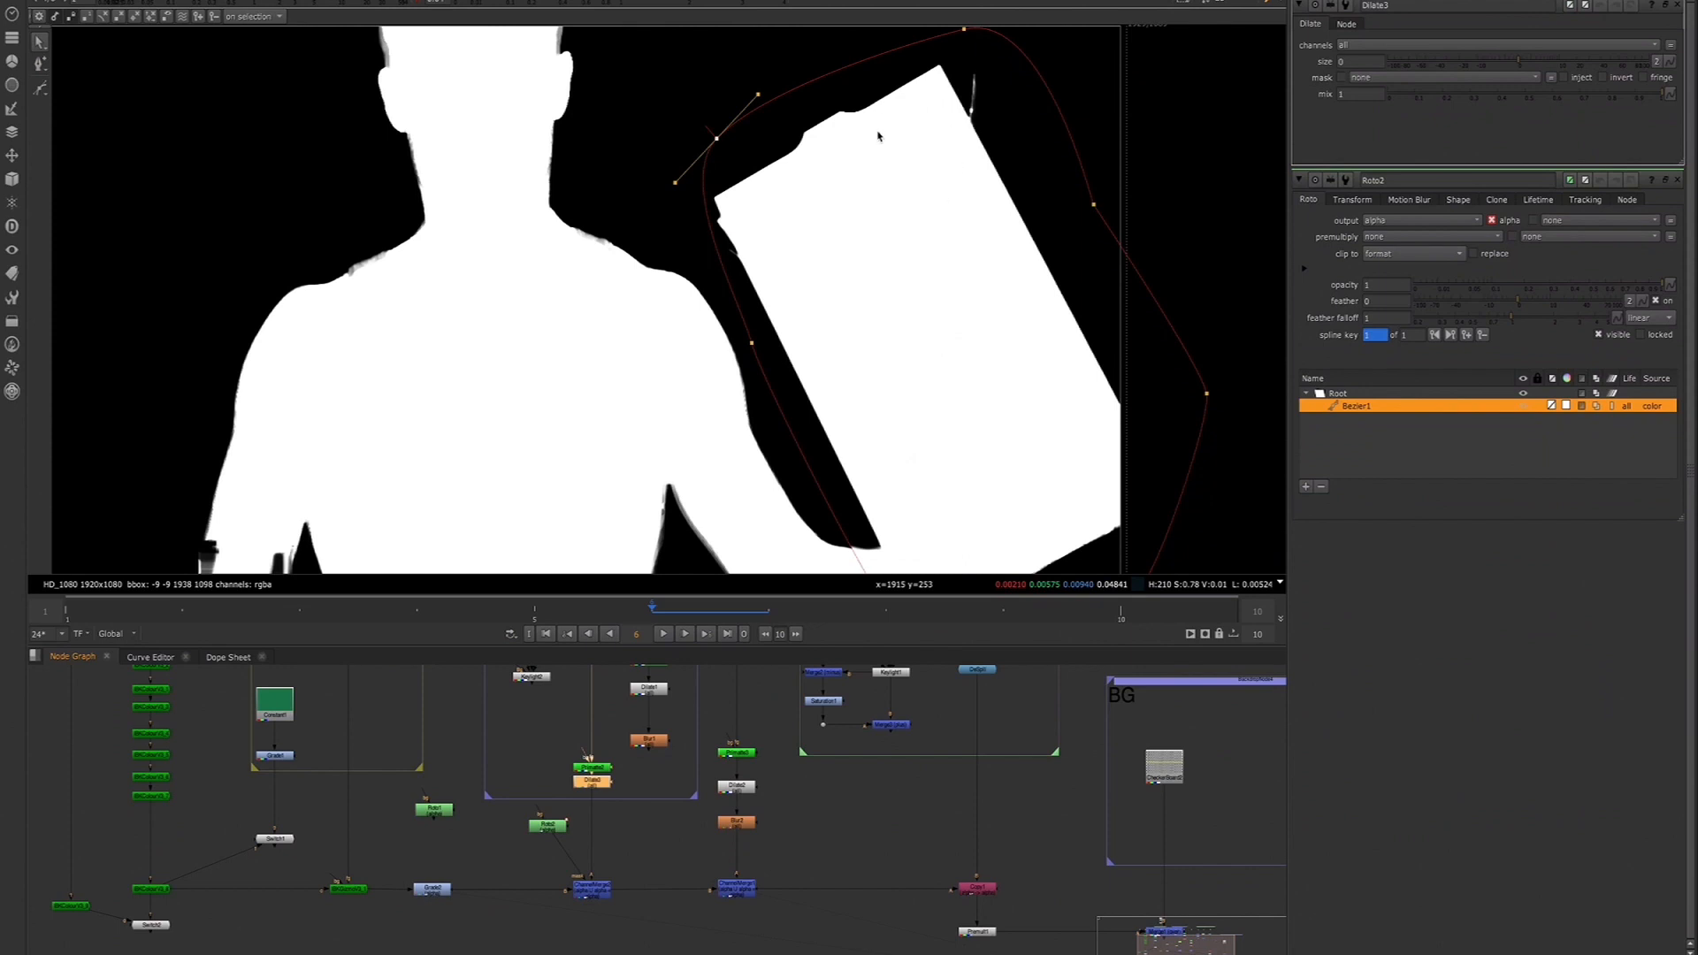
left_click_drag(1523, 65, 1493, 65)
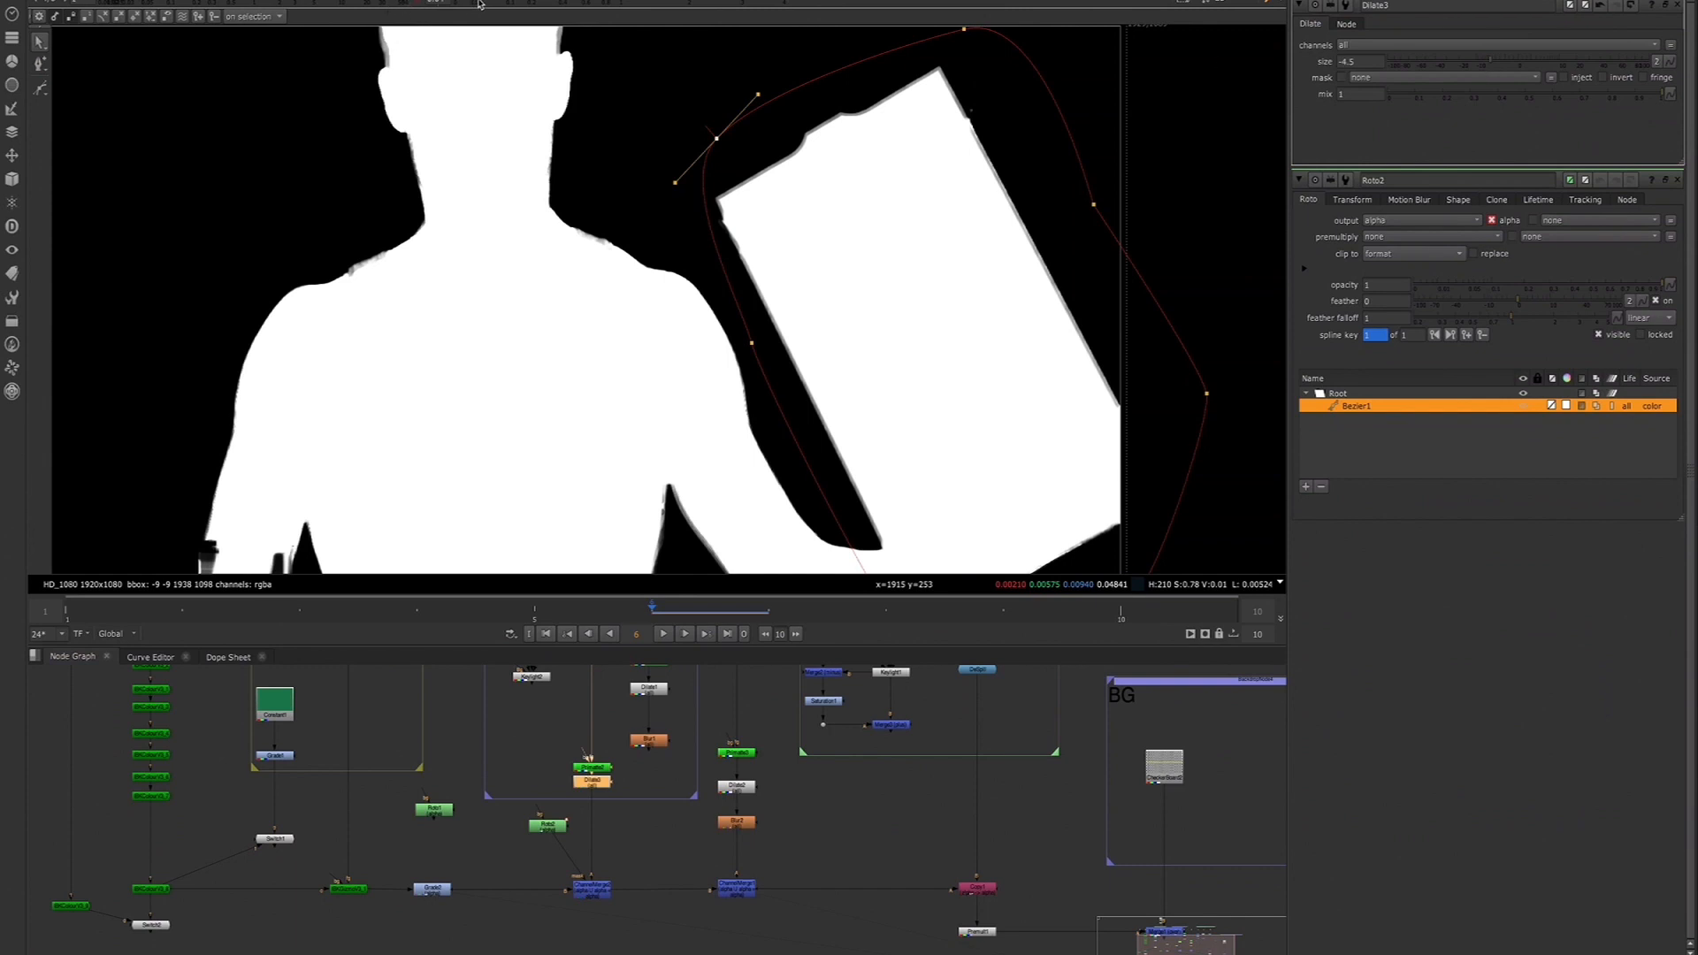
left_click_drag(1490, 65, 1492, 65)
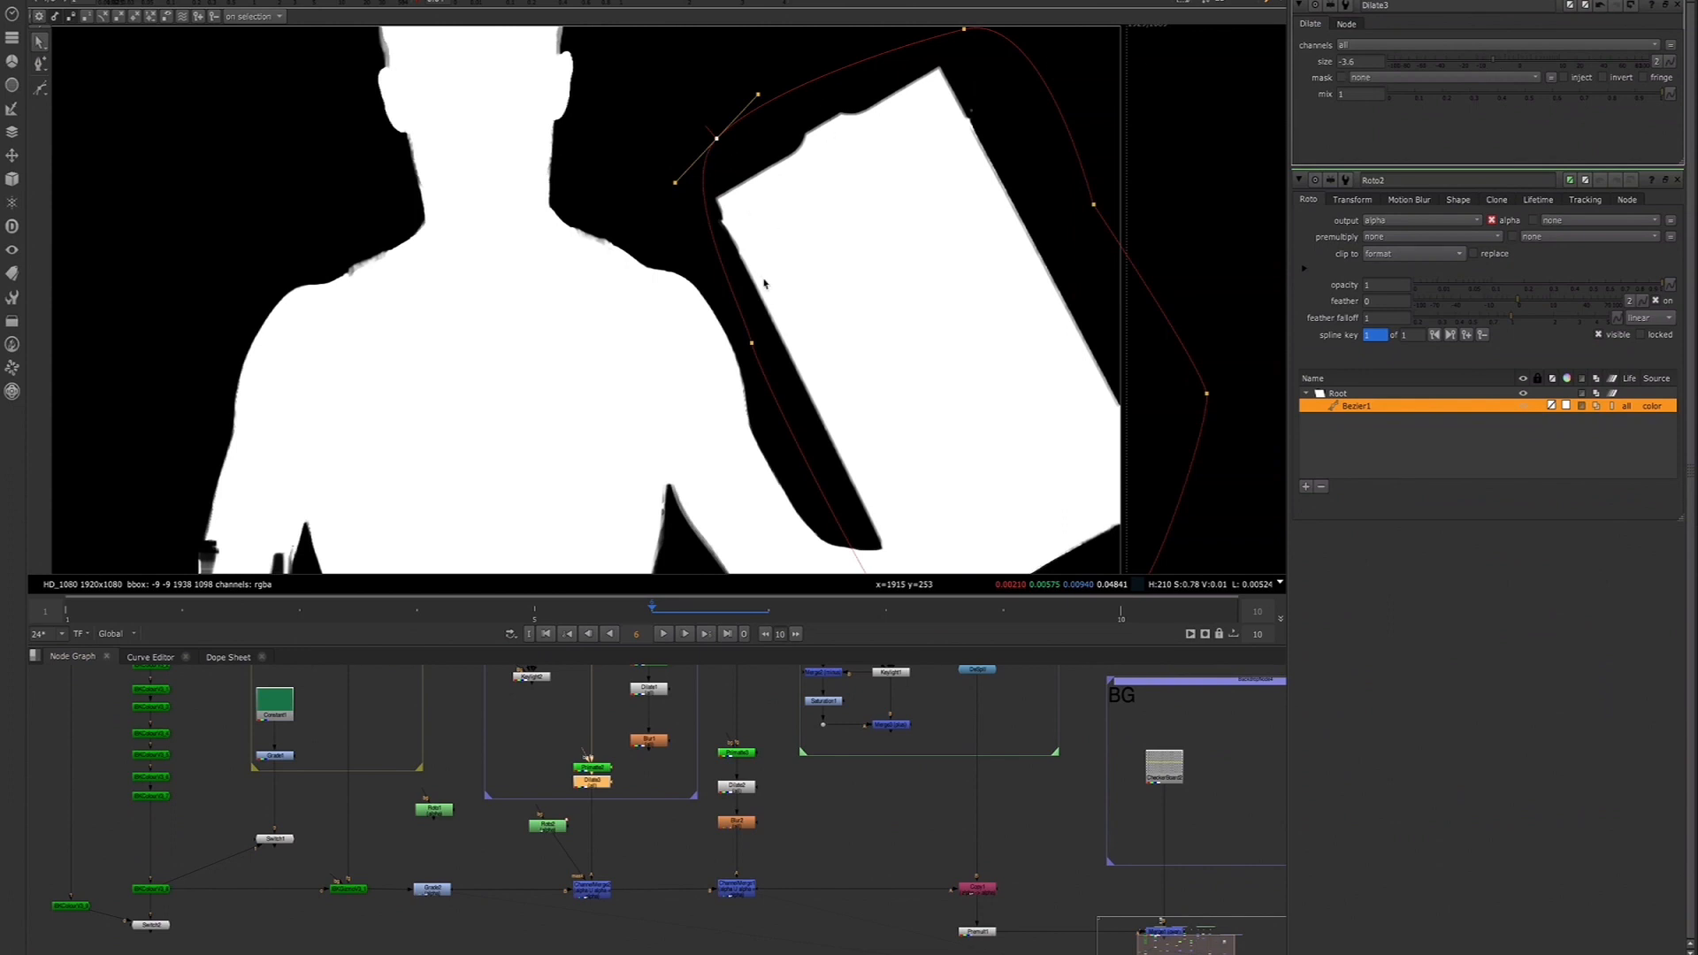
Space the new erode node below the keyer and add a Blur node after it with size 5.8
left_click_drag(588, 786, 584, 799)
key("b")
left_click(1447, 60)
left_click_drag(1446, 60, 1451, 58)
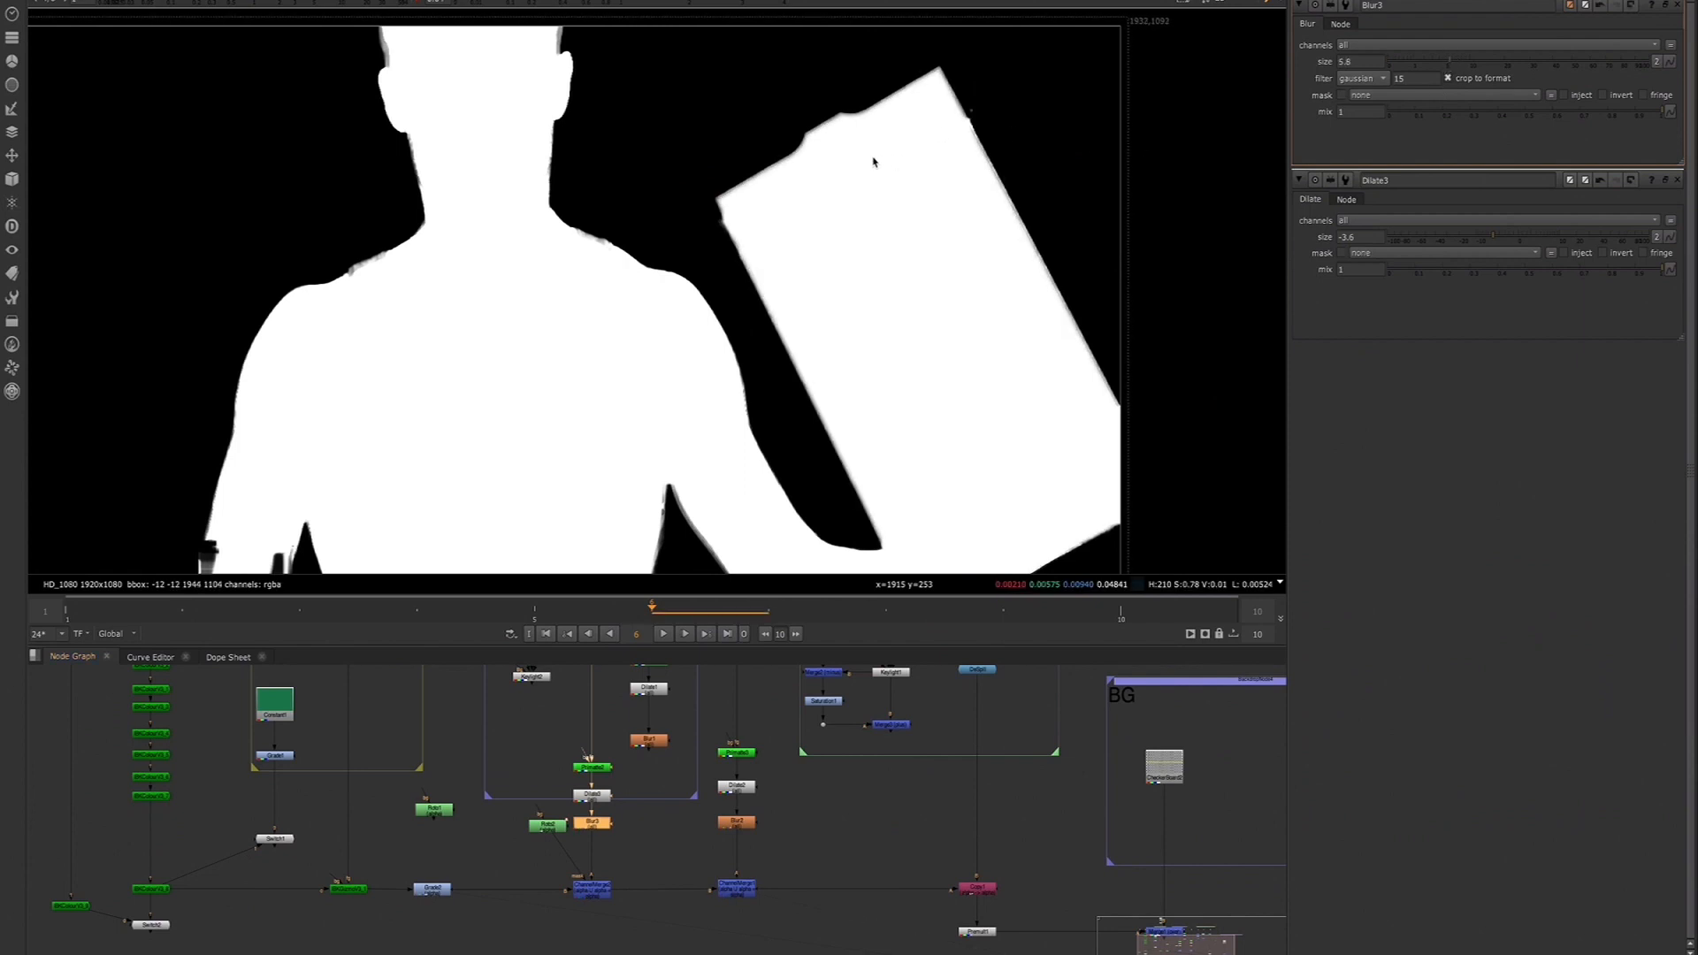
Nudge the Roto node clear of the core keyer branch and compare the mattes of the two ChannelMerge nodes
left_click_drag(555, 839, 549, 841)
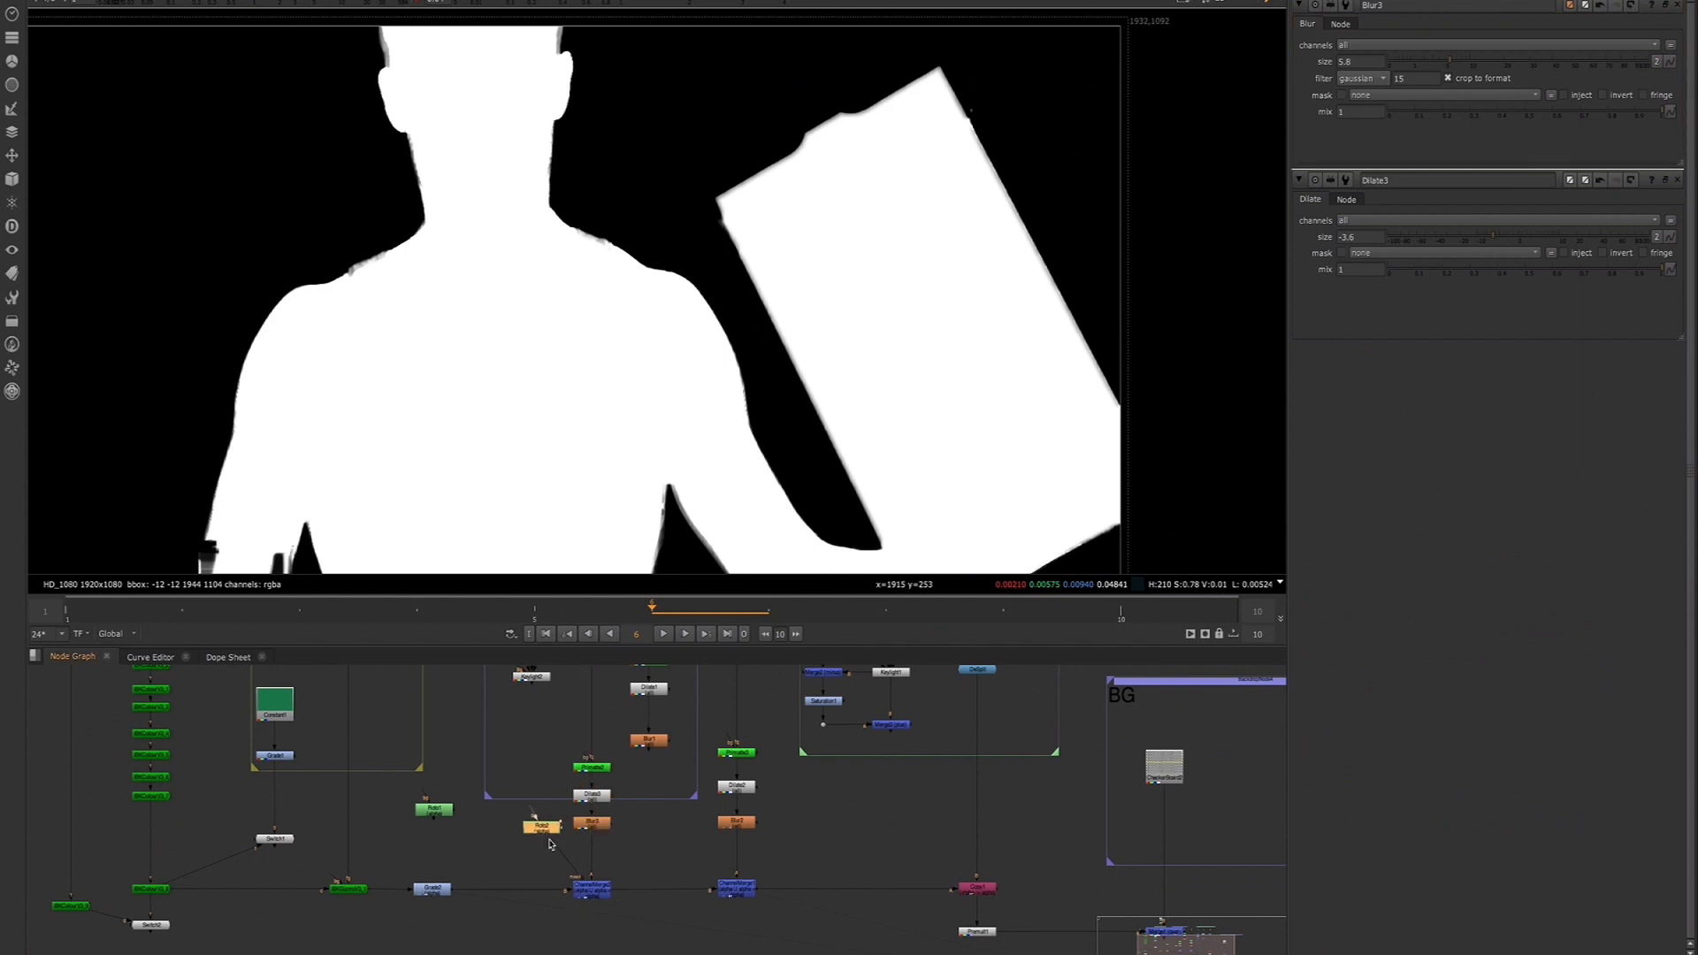
left_click(590, 892)
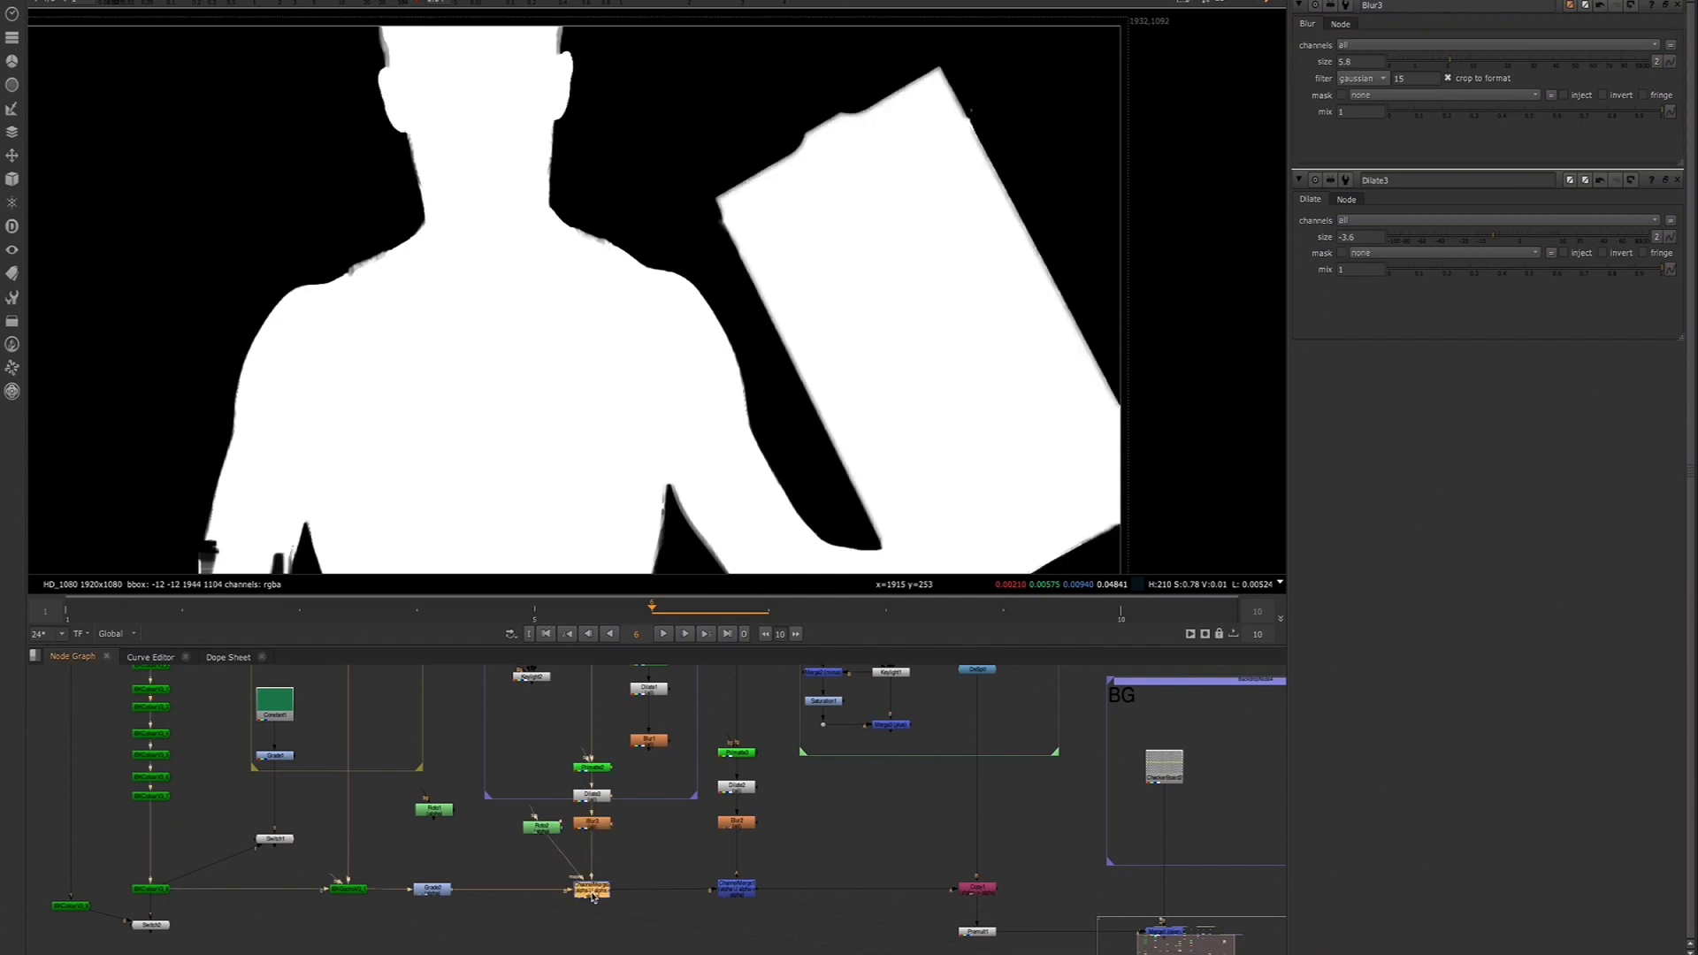
scroll(832, 211, "down", 2)
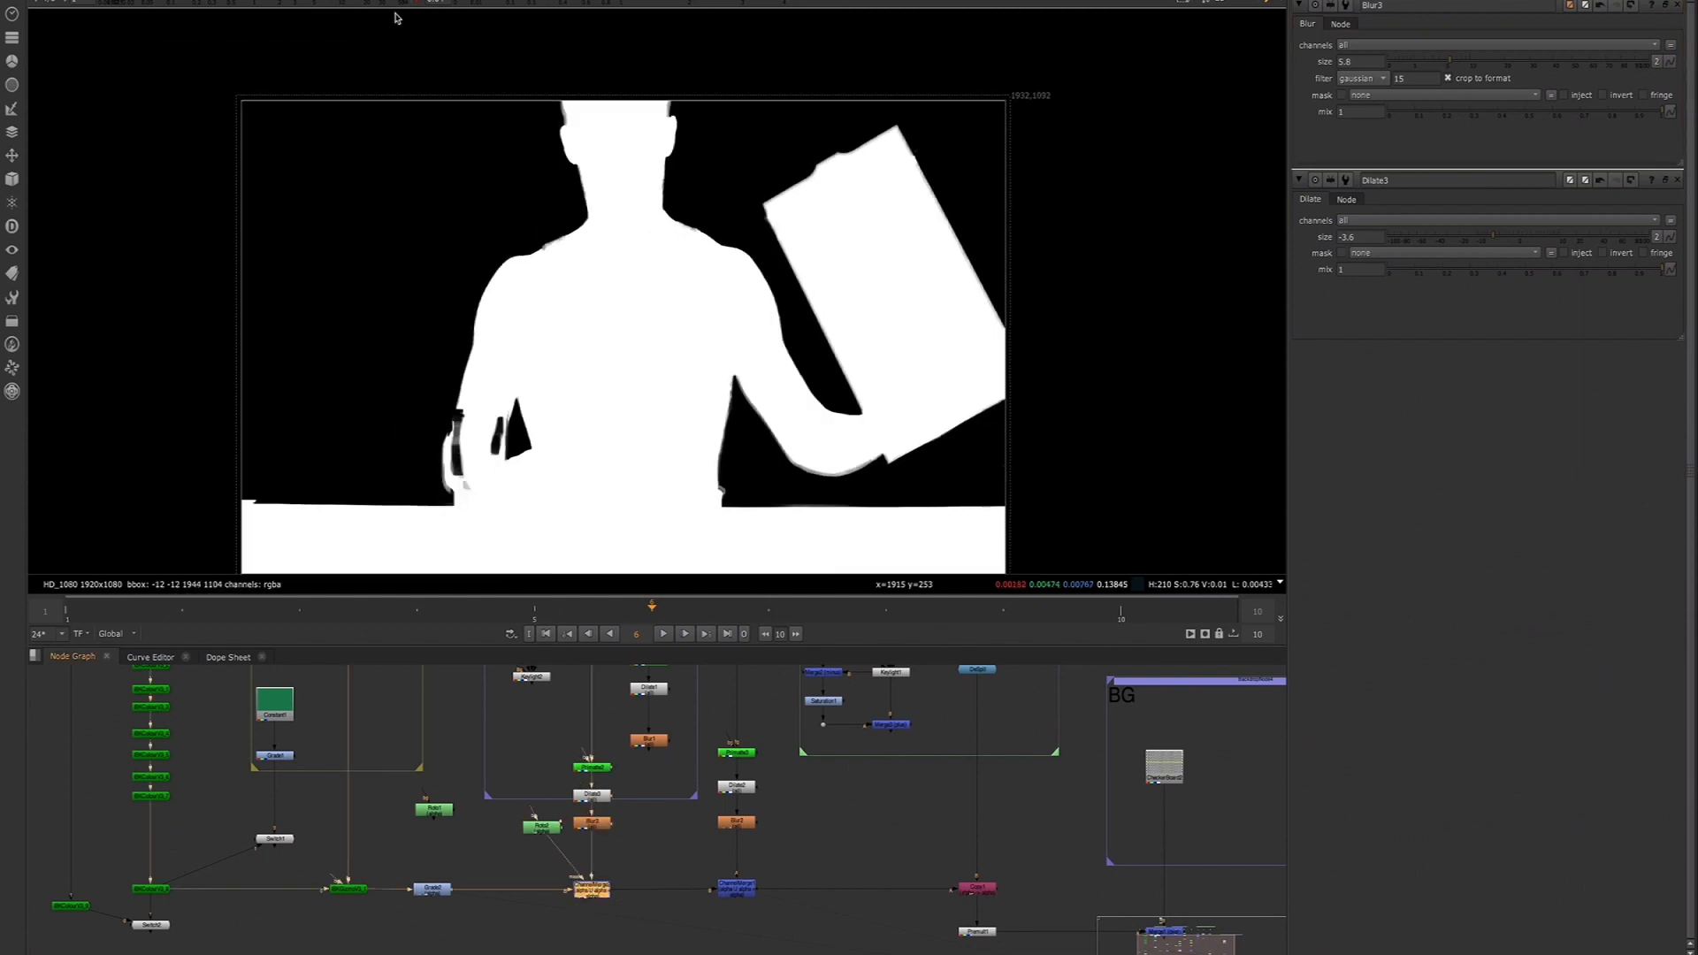
scroll(881, 242, "up", 1)
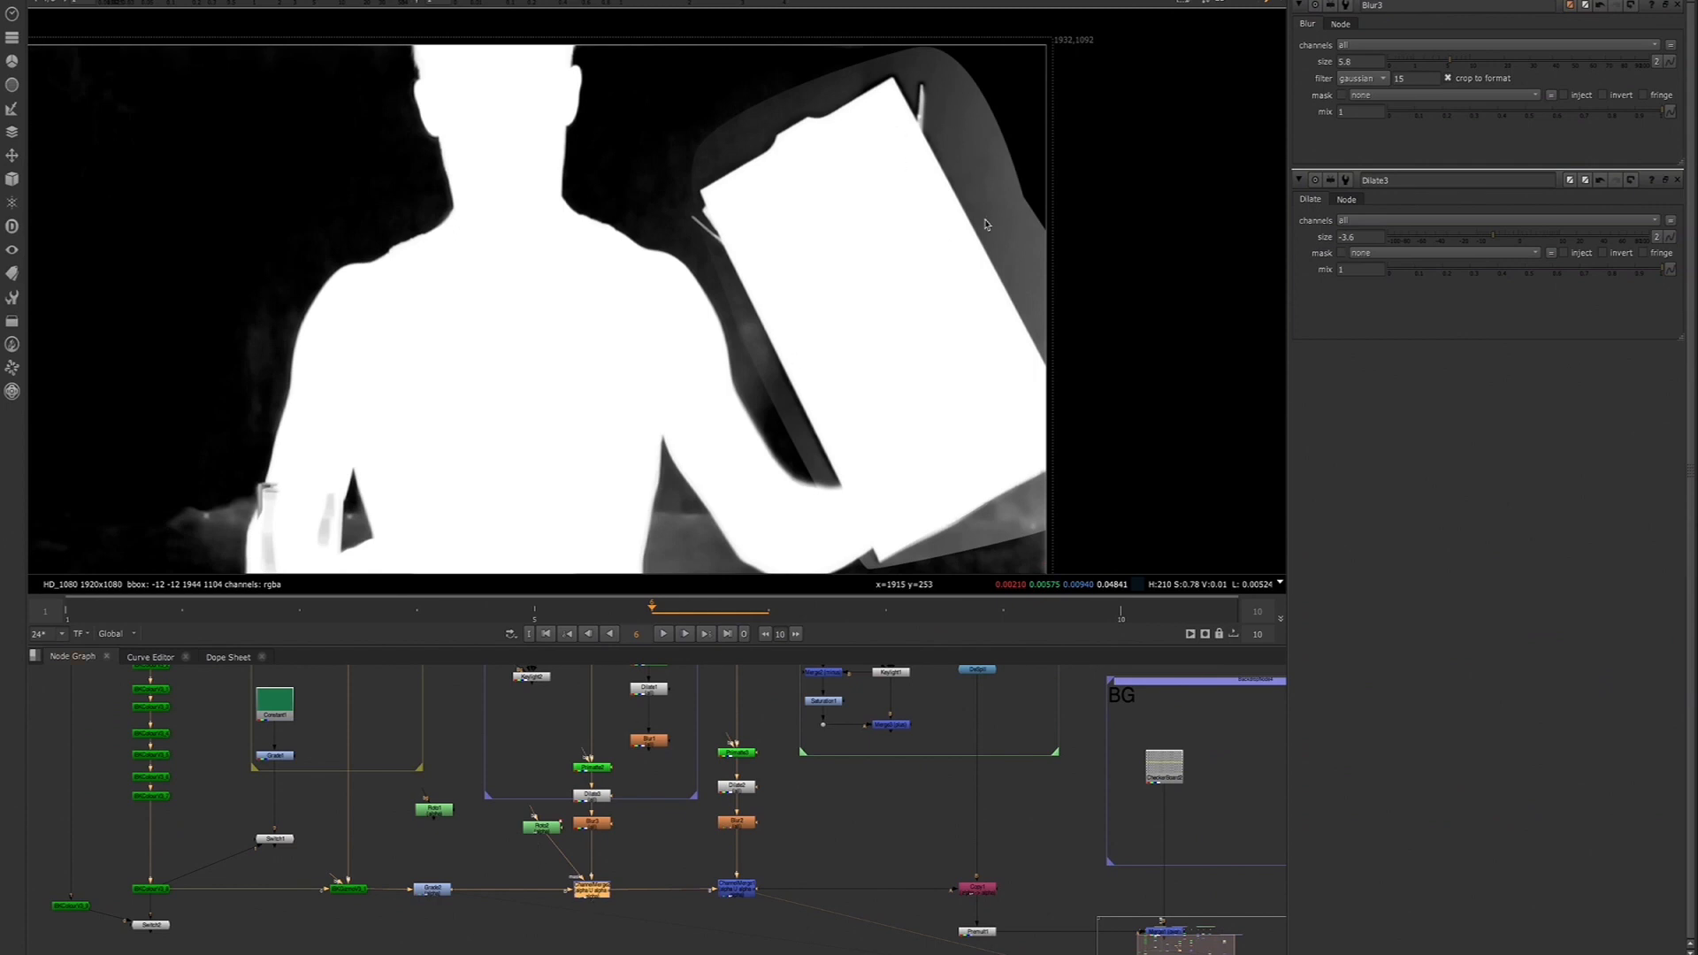
Add a Grade node after the new Blur, set its channels to alpha and lower its gamma to 0.48
left_click(594, 828)
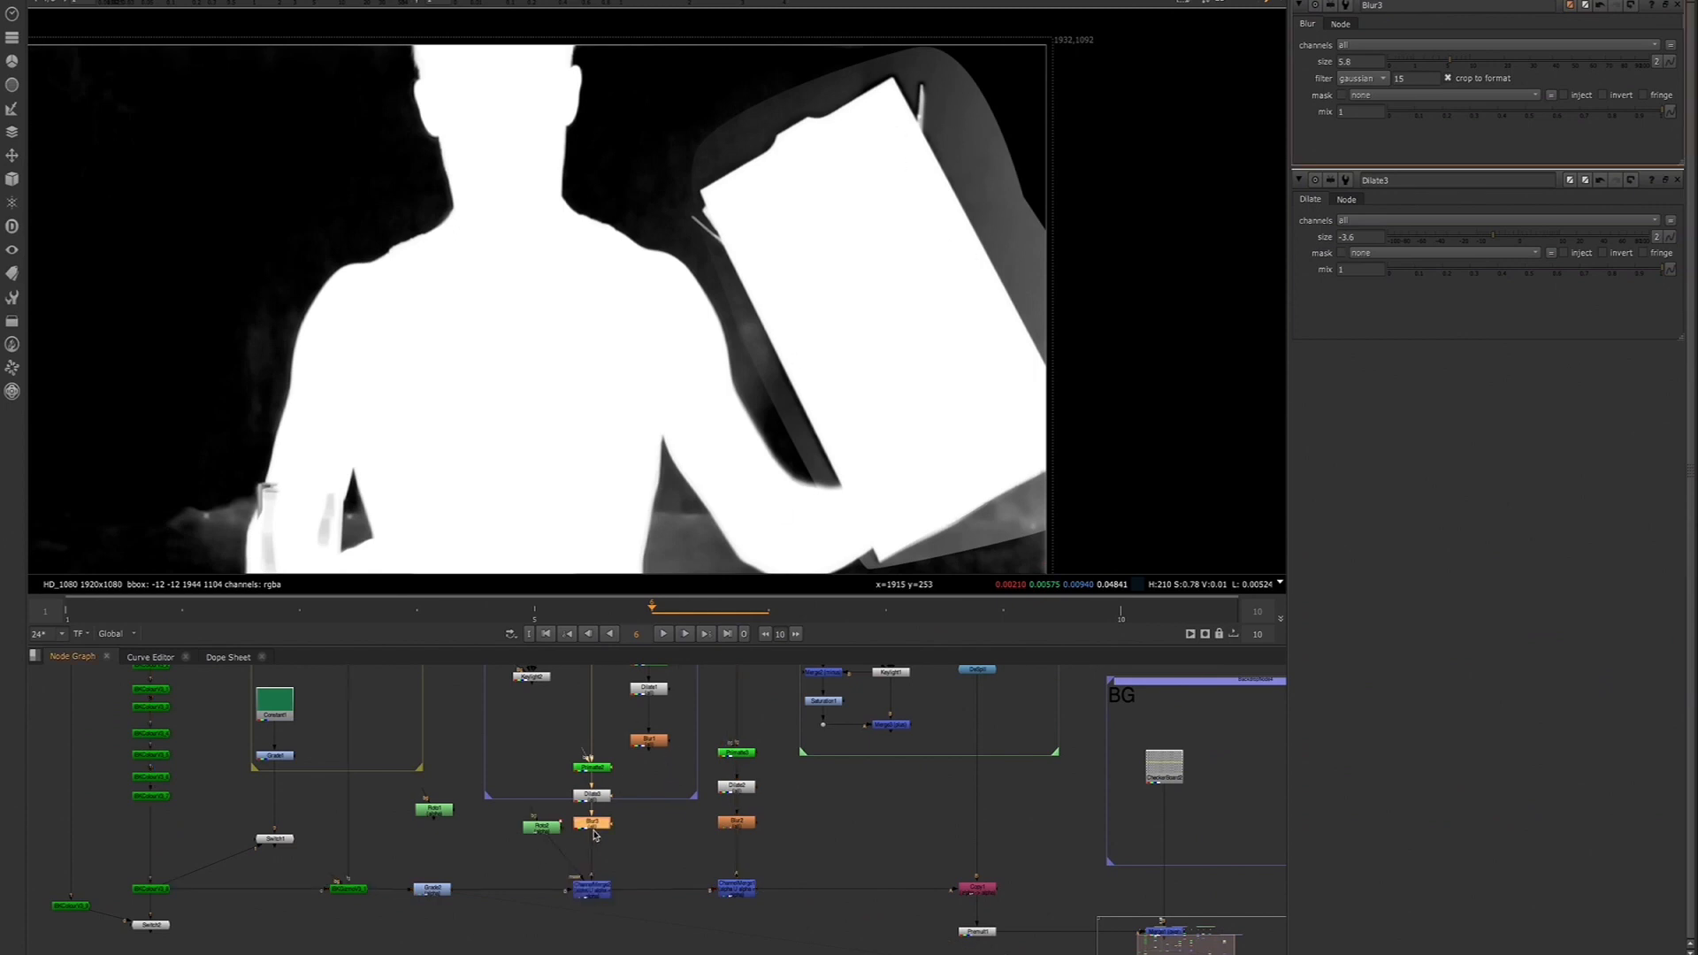
key("g")
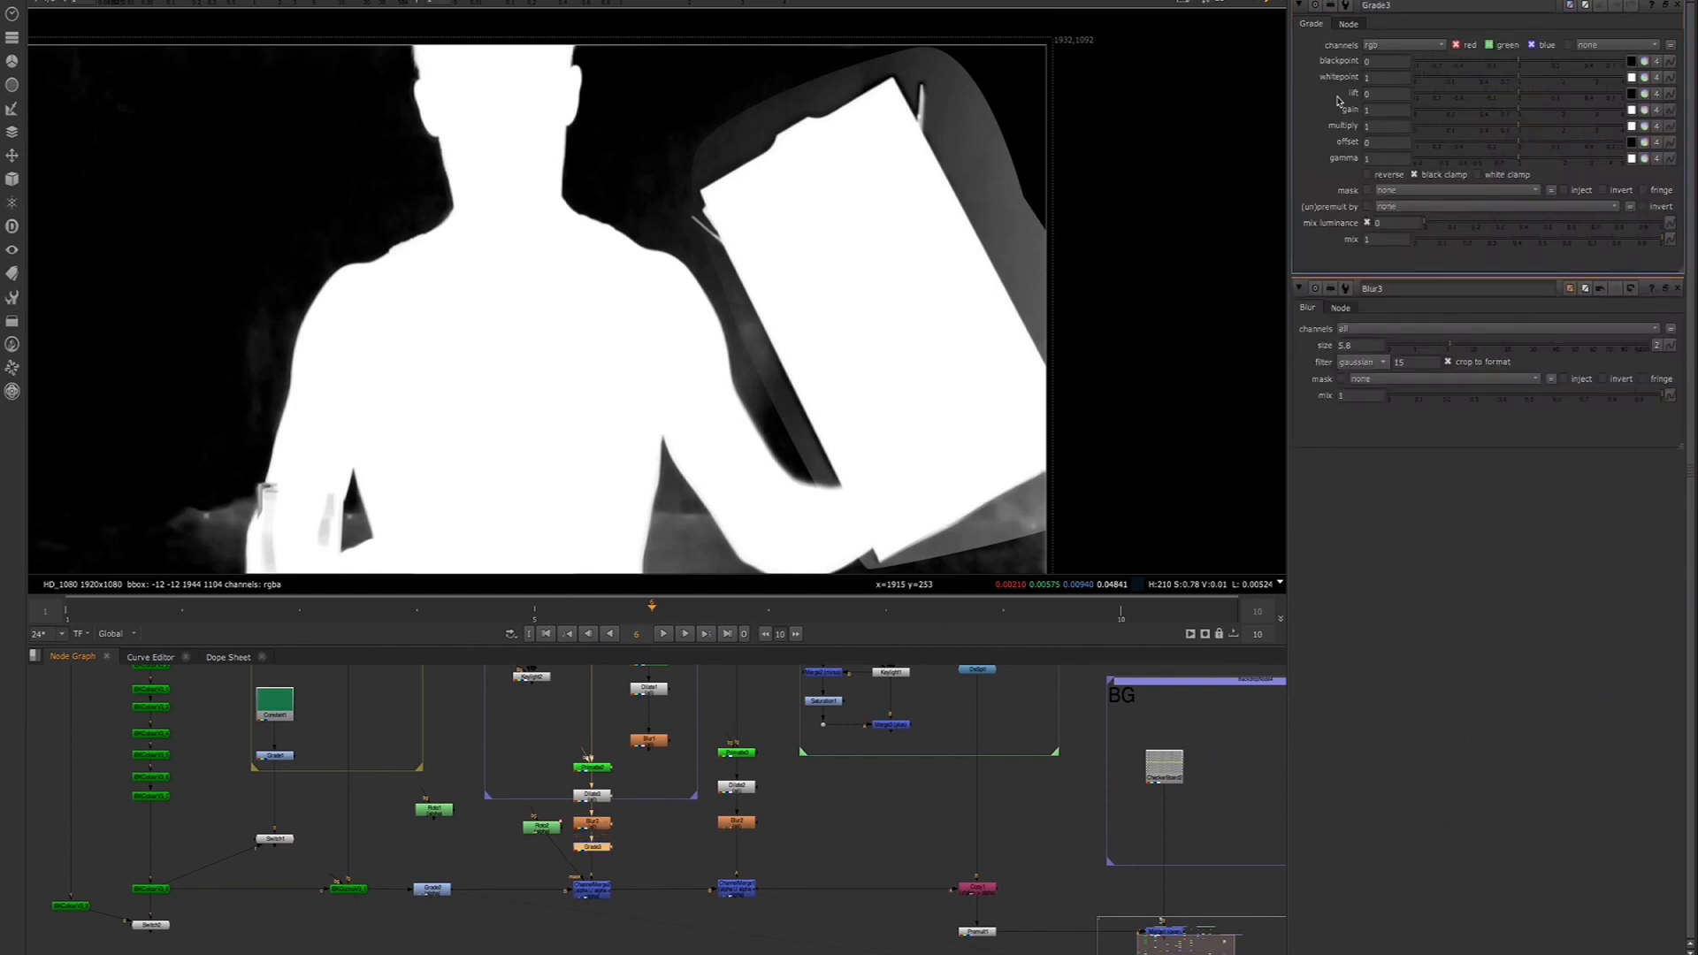
left_click(1391, 41)
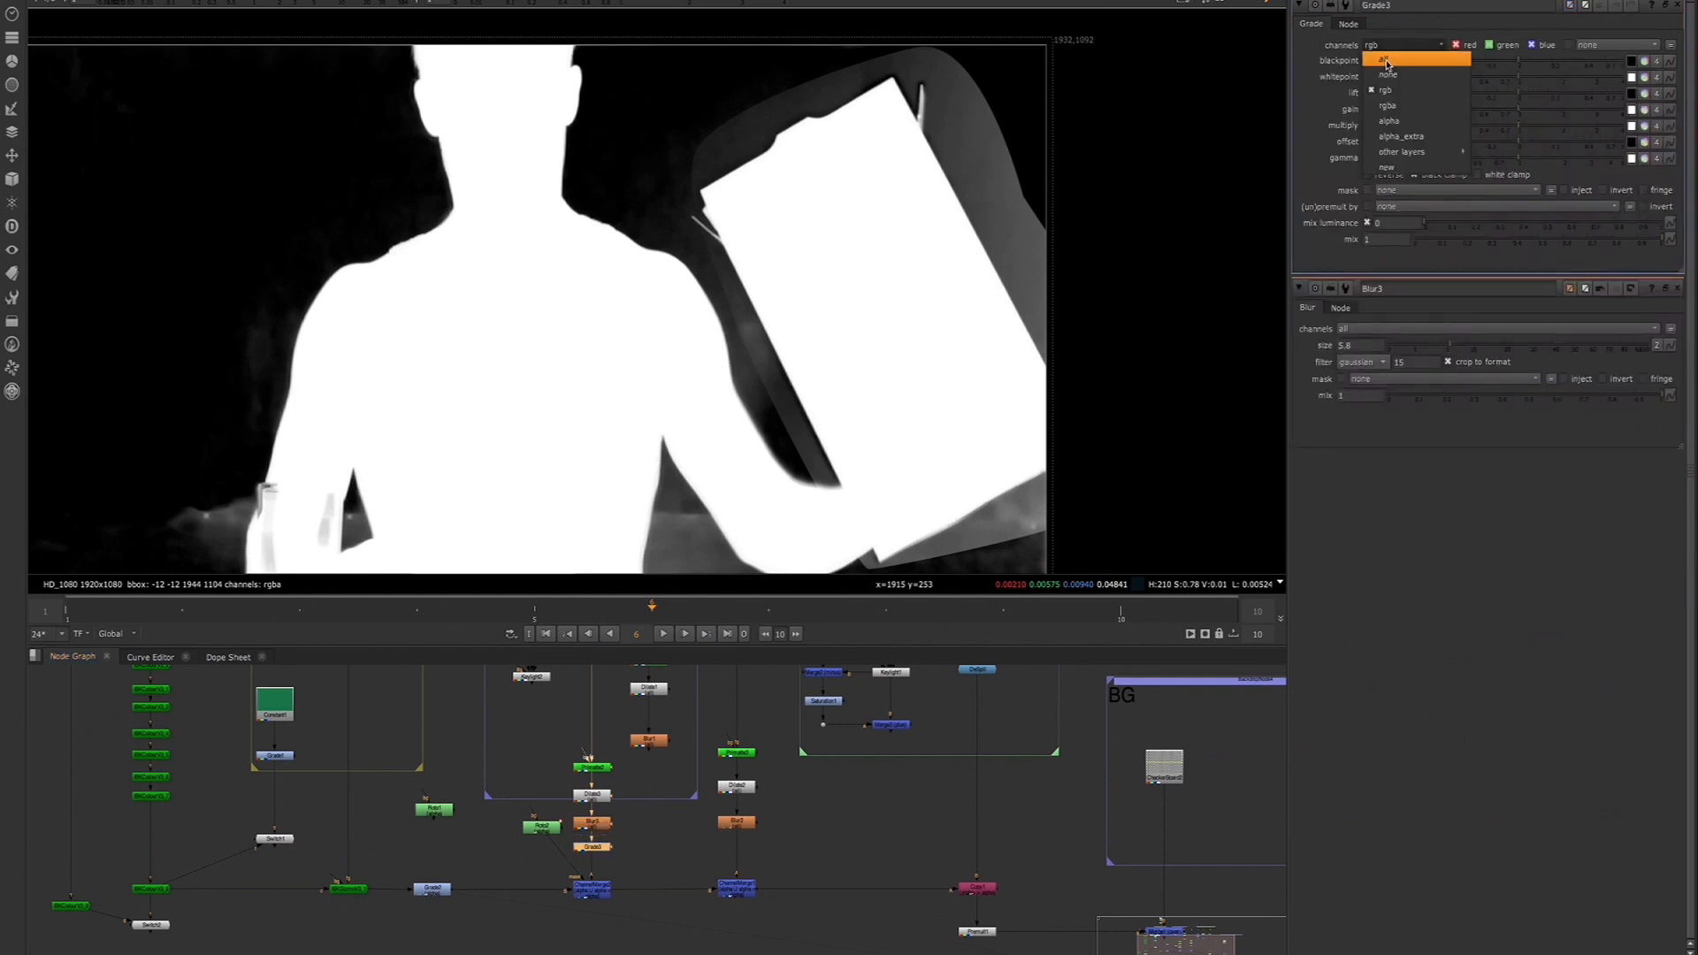
left_click(1402, 126)
left_click_drag(1492, 164, 1475, 166)
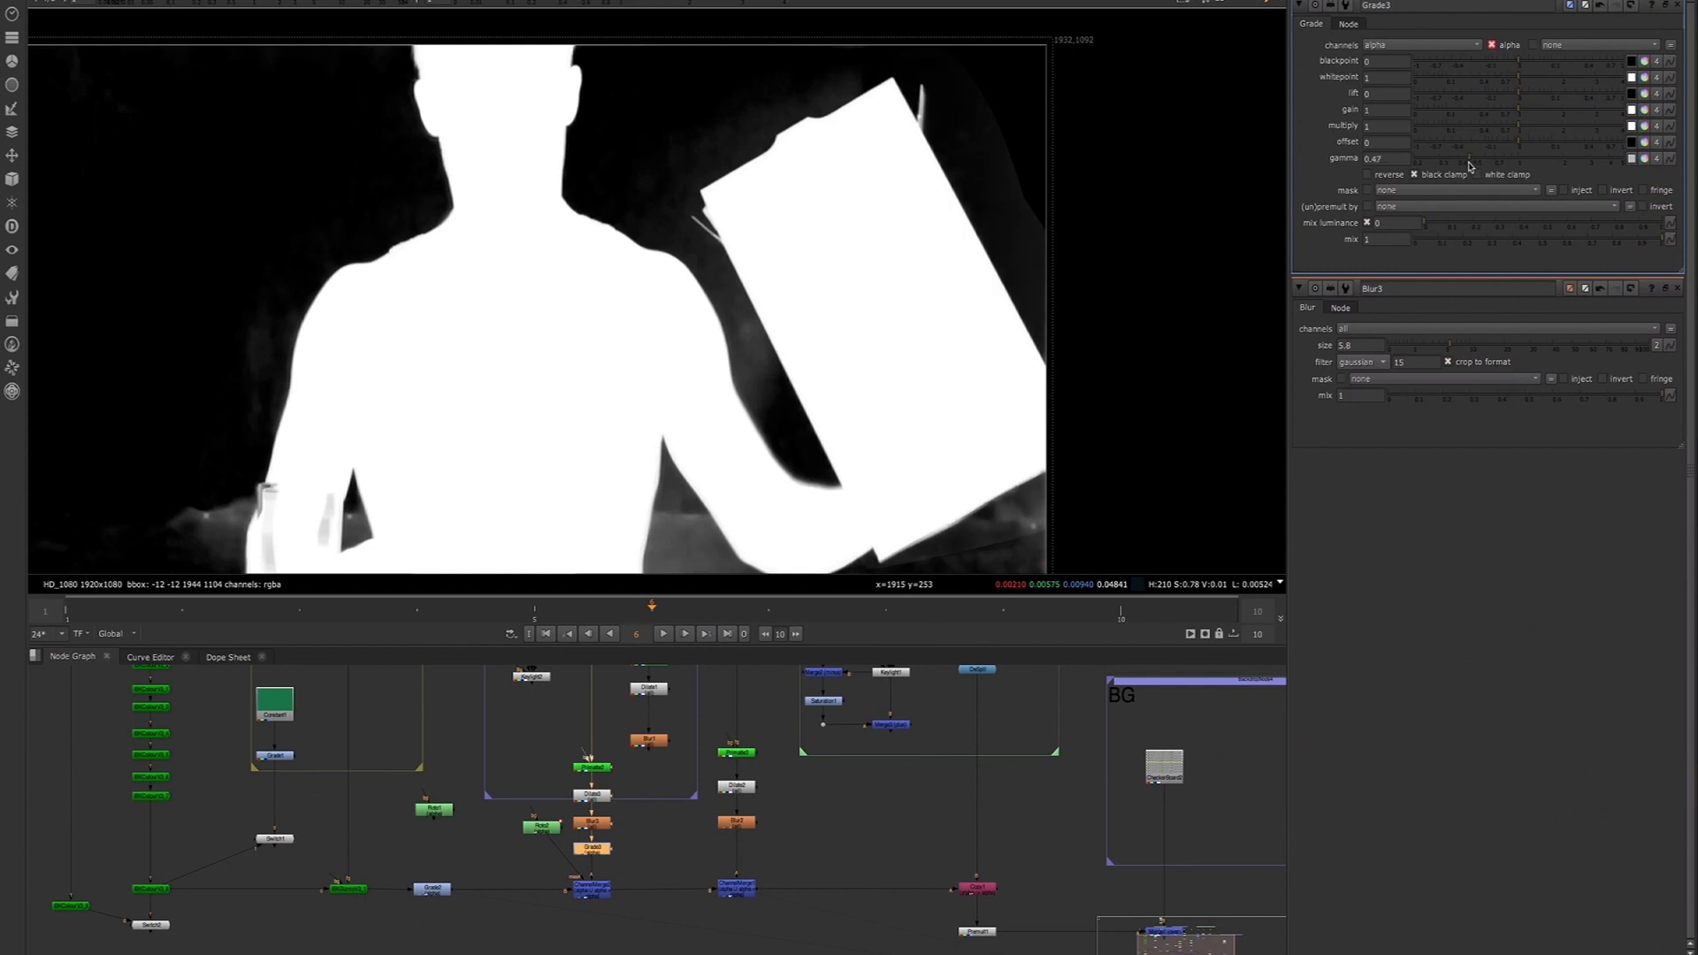
Shift the Roto node aside and add a spaced Blur of size 35.5 beneath it, comparing the matte with the blur disabled and enabled
left_click_drag(535, 829, 485, 818)
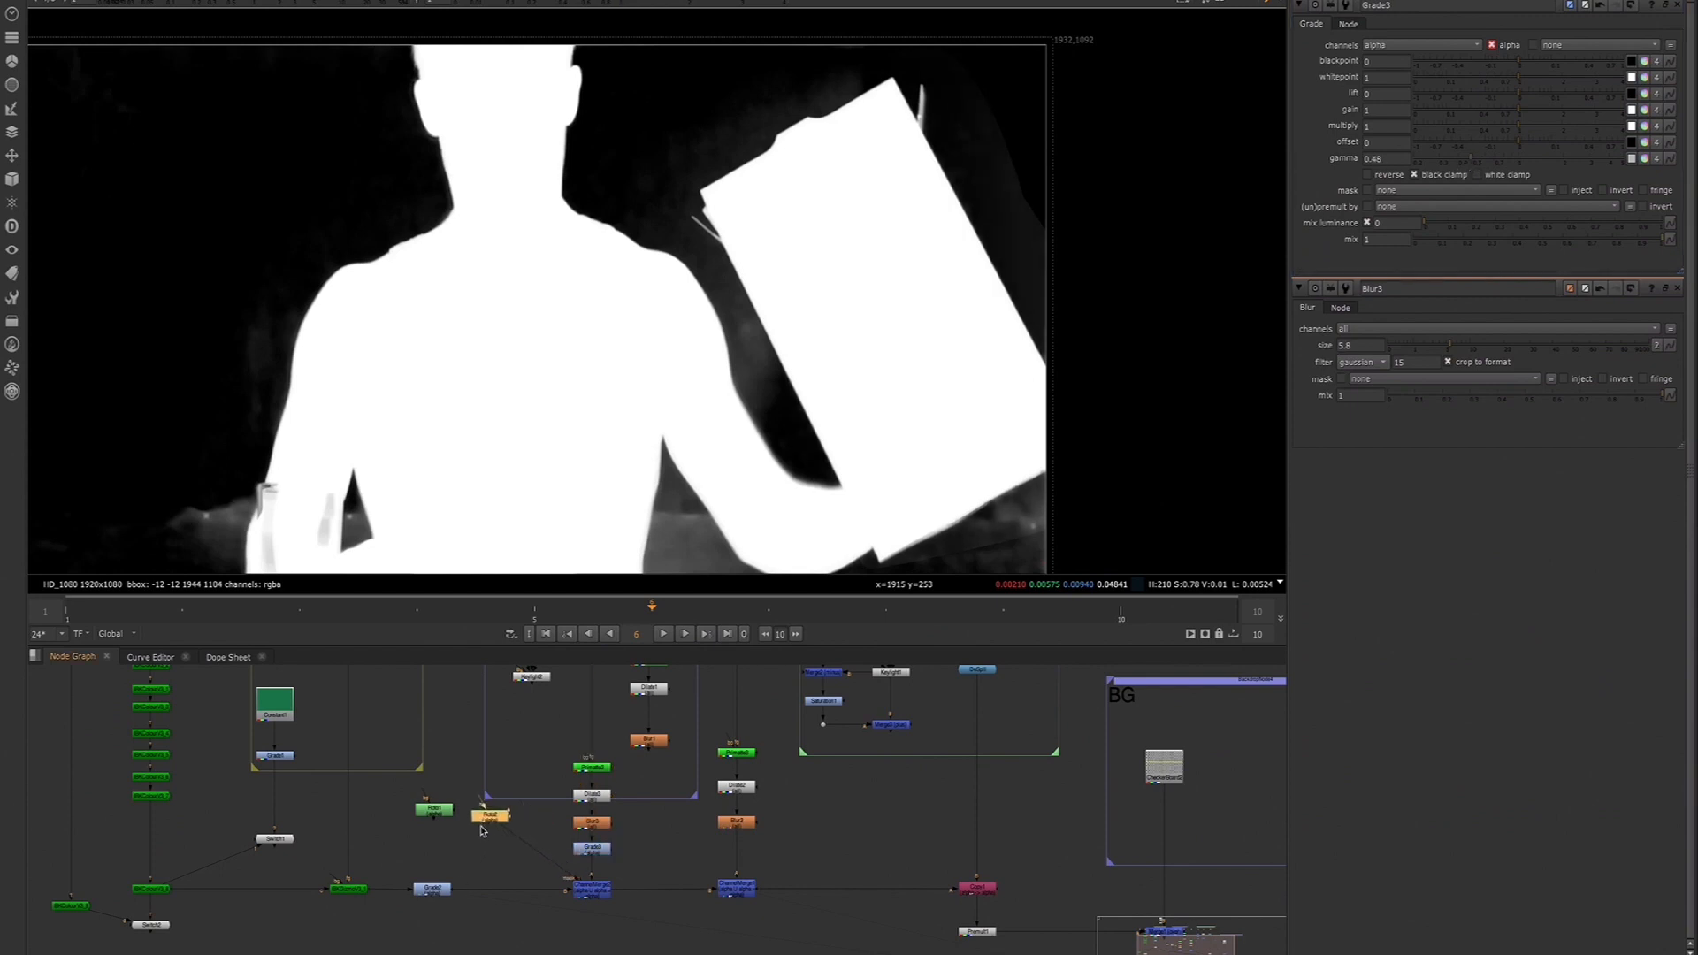
key("b")
left_click_drag(1423, 67, 1545, 69)
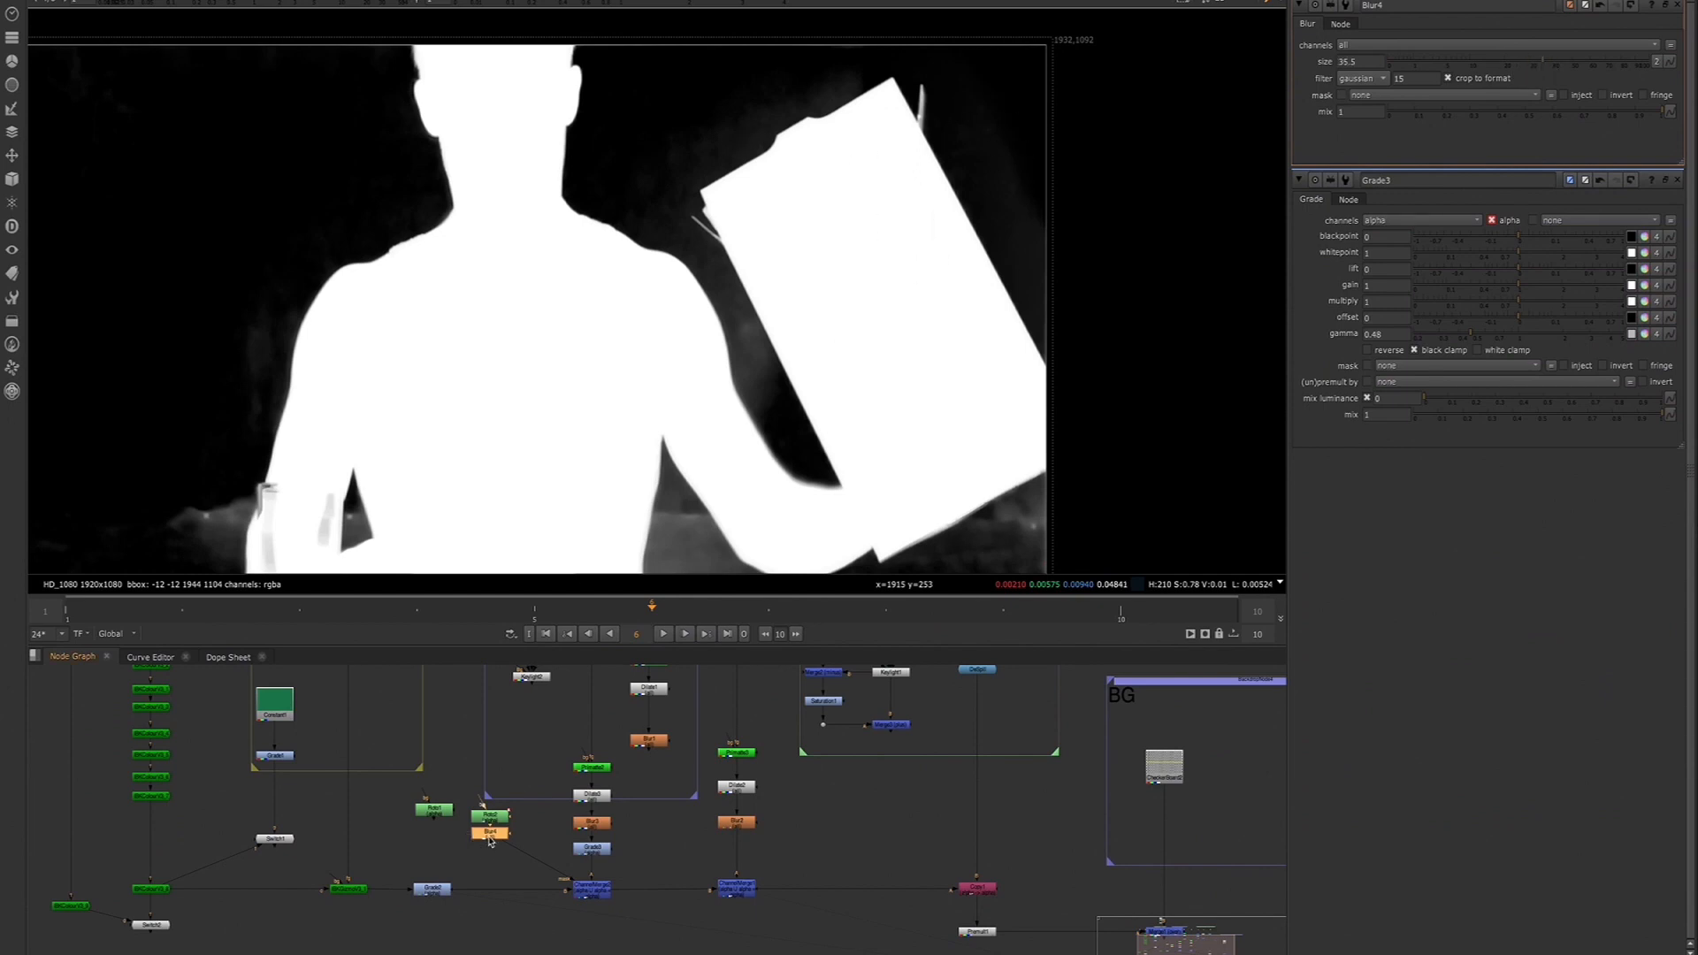
key("d")
scroll(1029, 208, "up", 2)
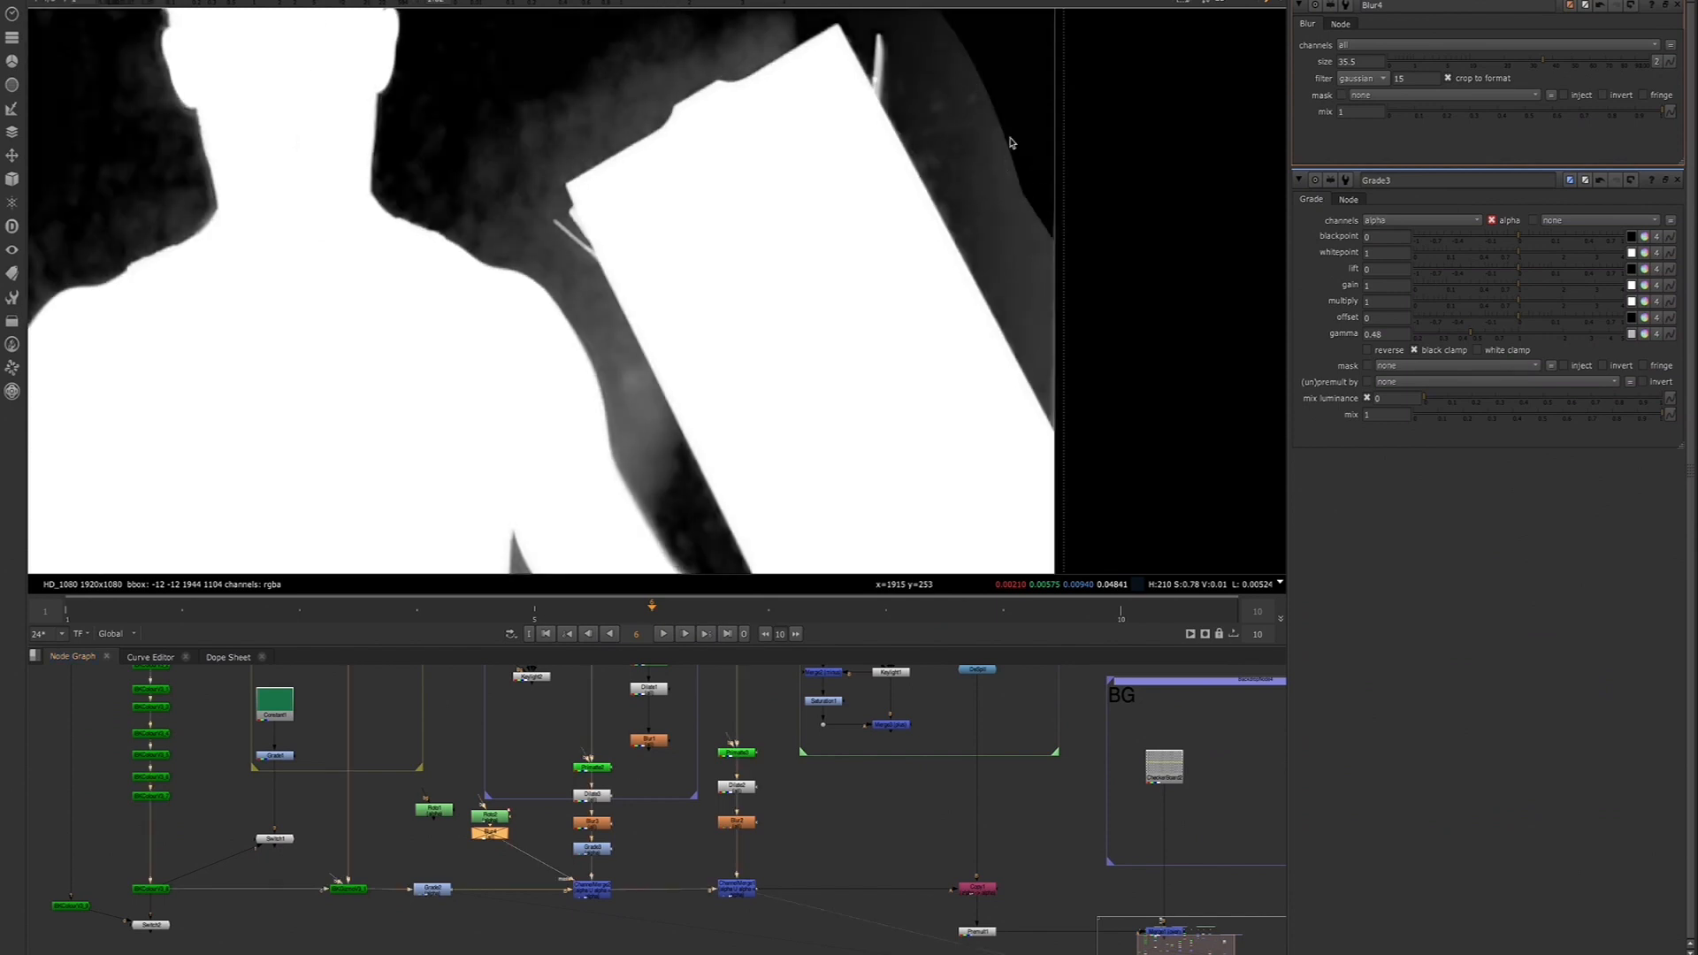
scroll(1008, 155, "down", 2)
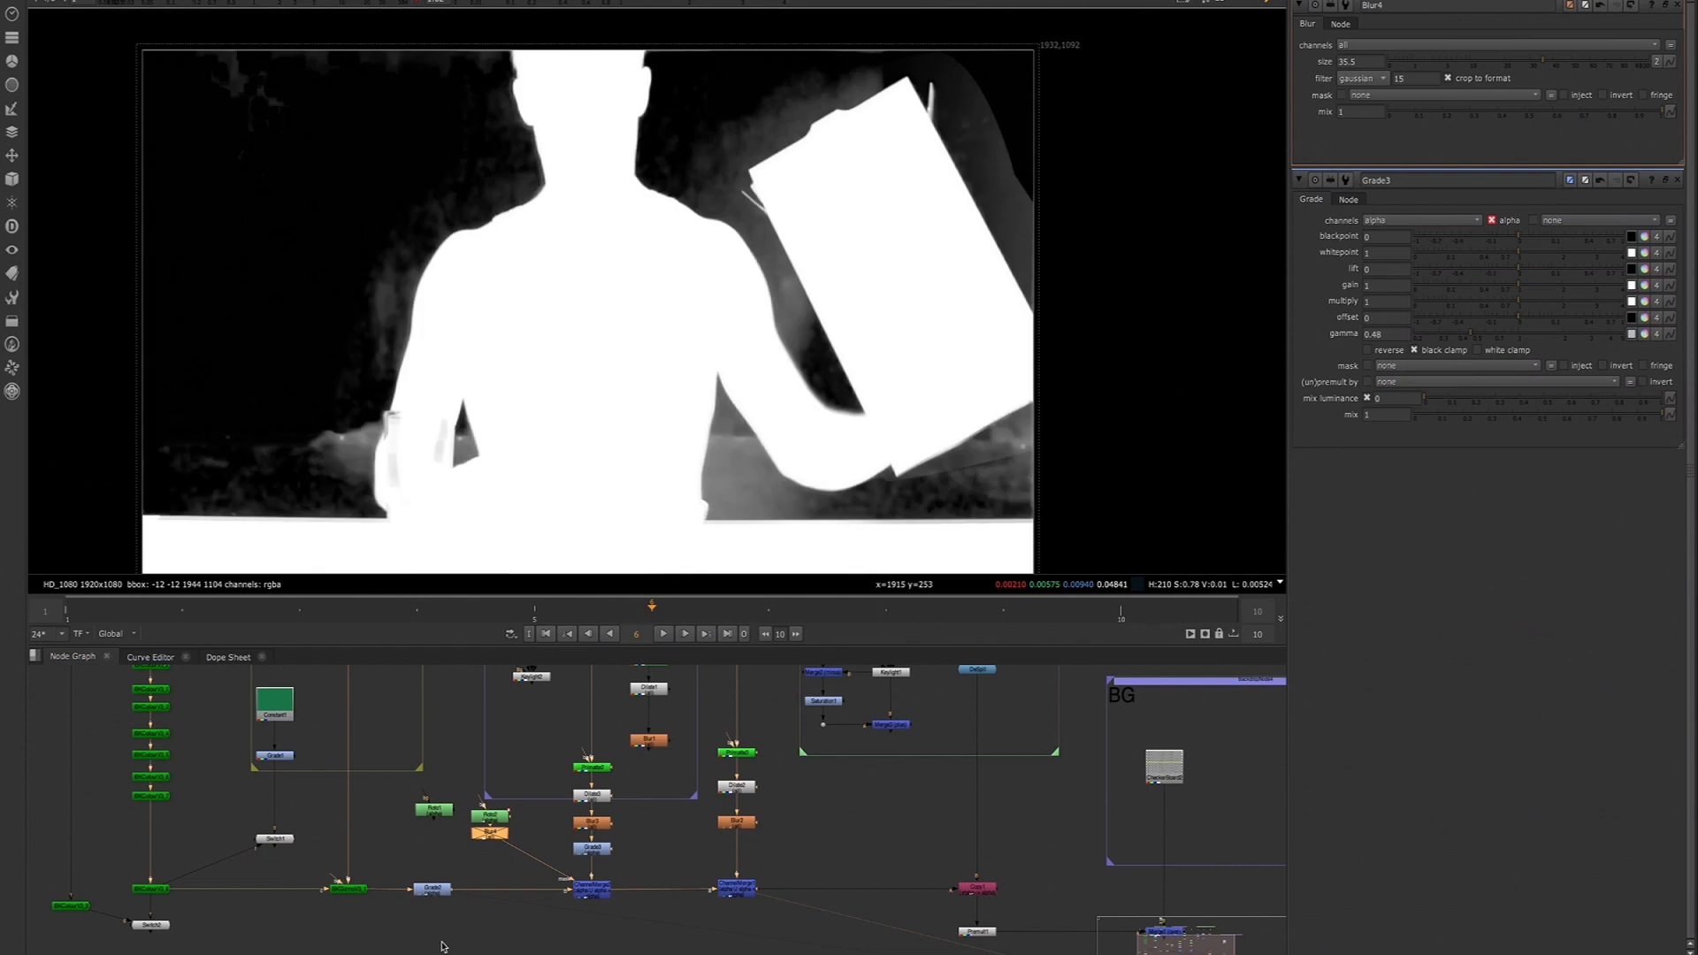
left_click_drag(485, 836, 485, 851)
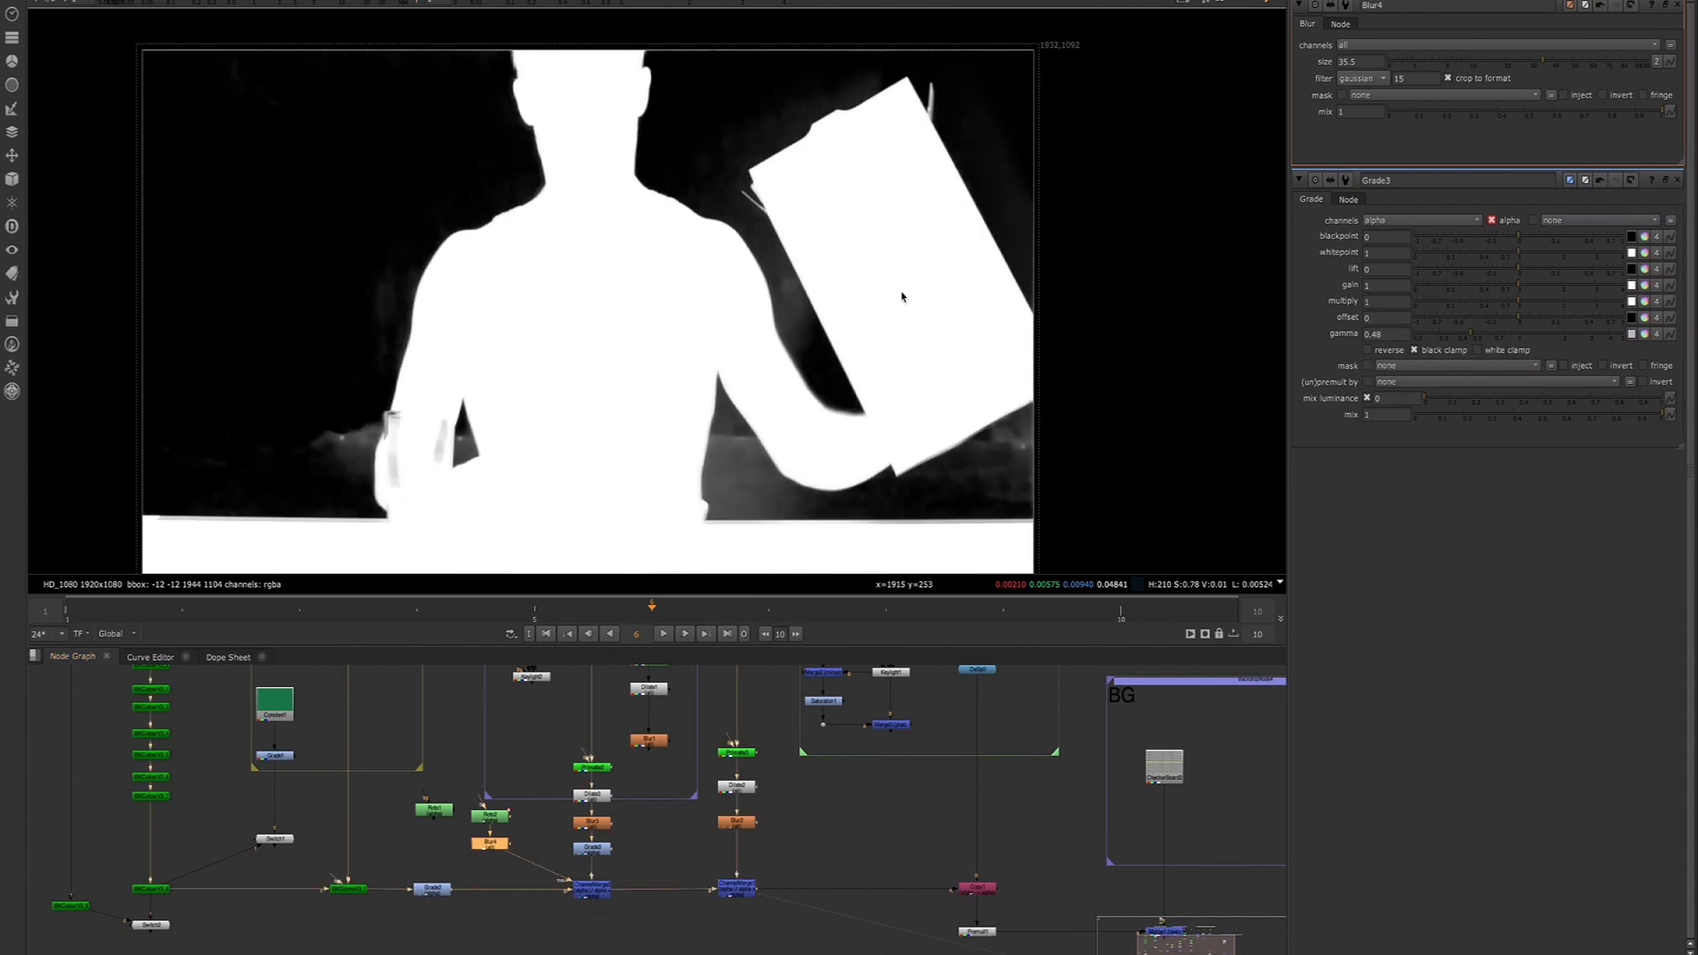
View the final merge over the checkerboard background and examine the whole composite
scroll(557, 738, "down", 5)
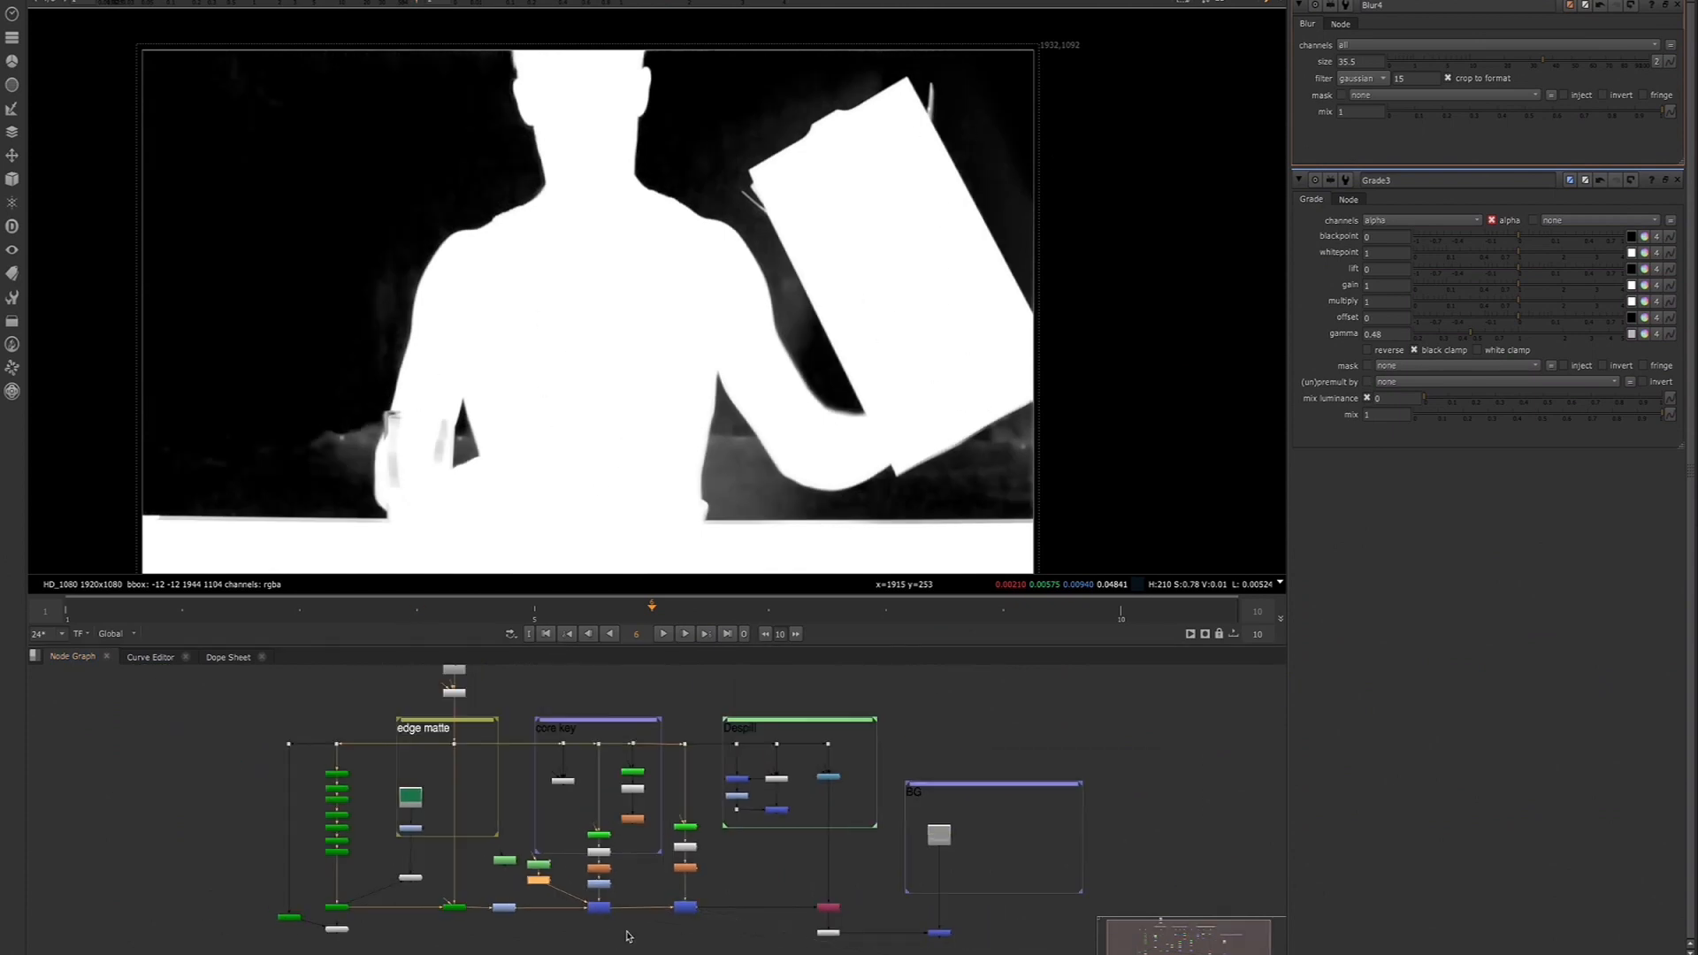
left_click(933, 908)
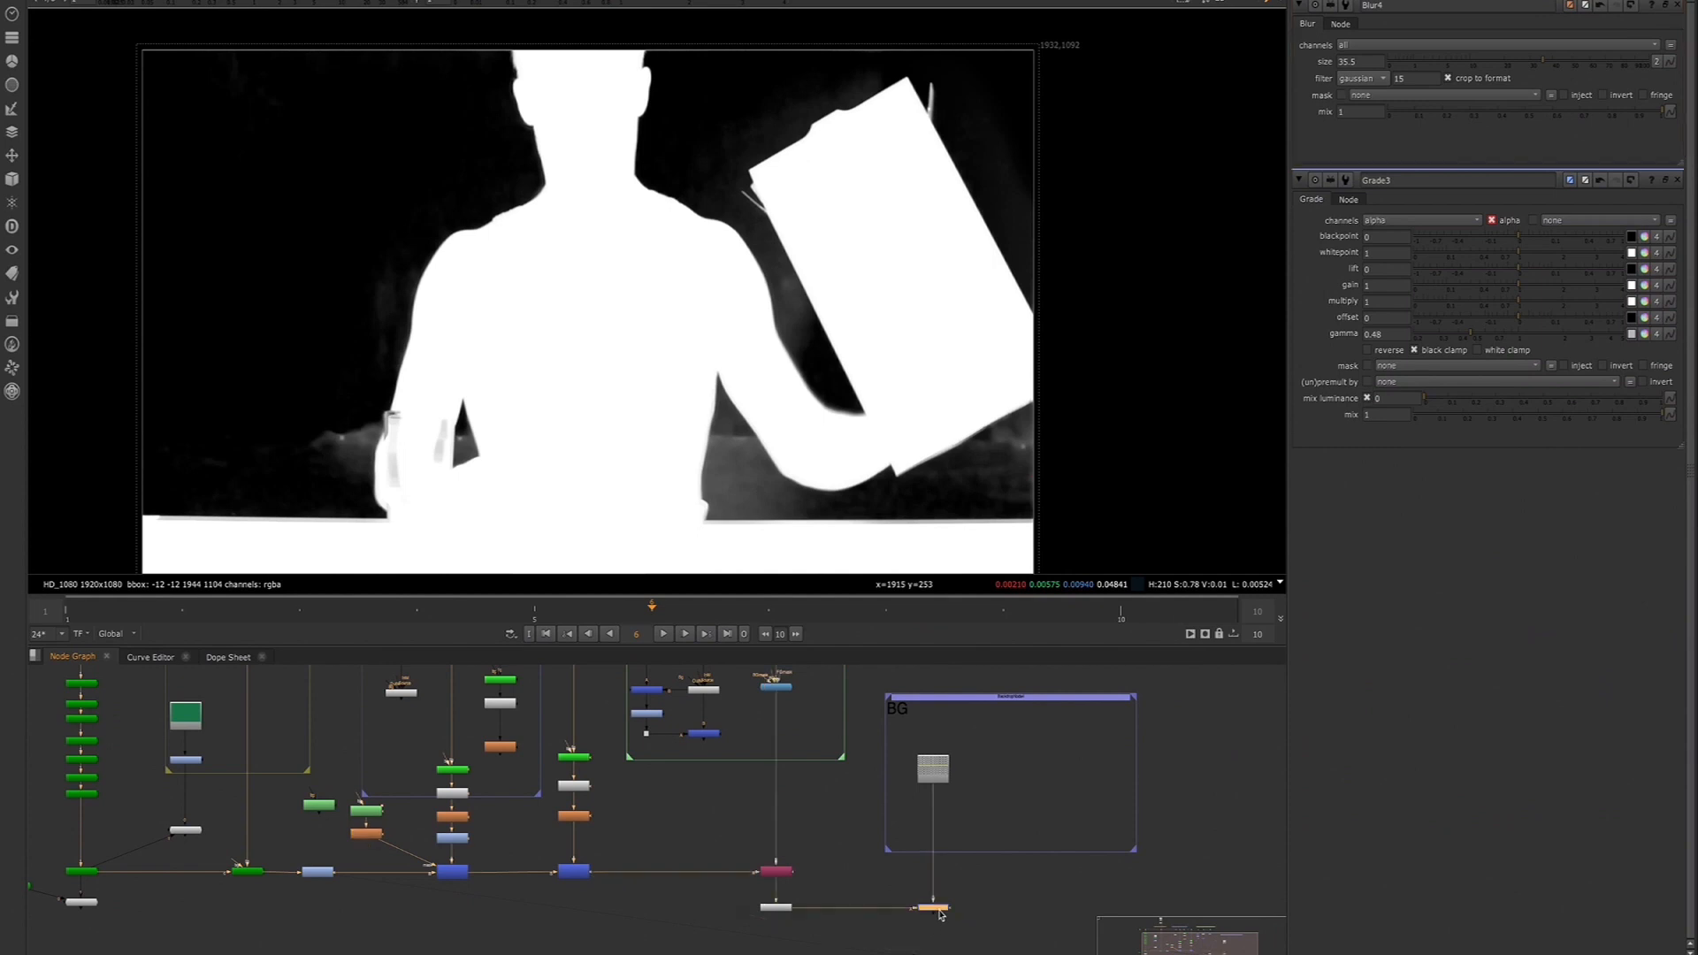
key("1")
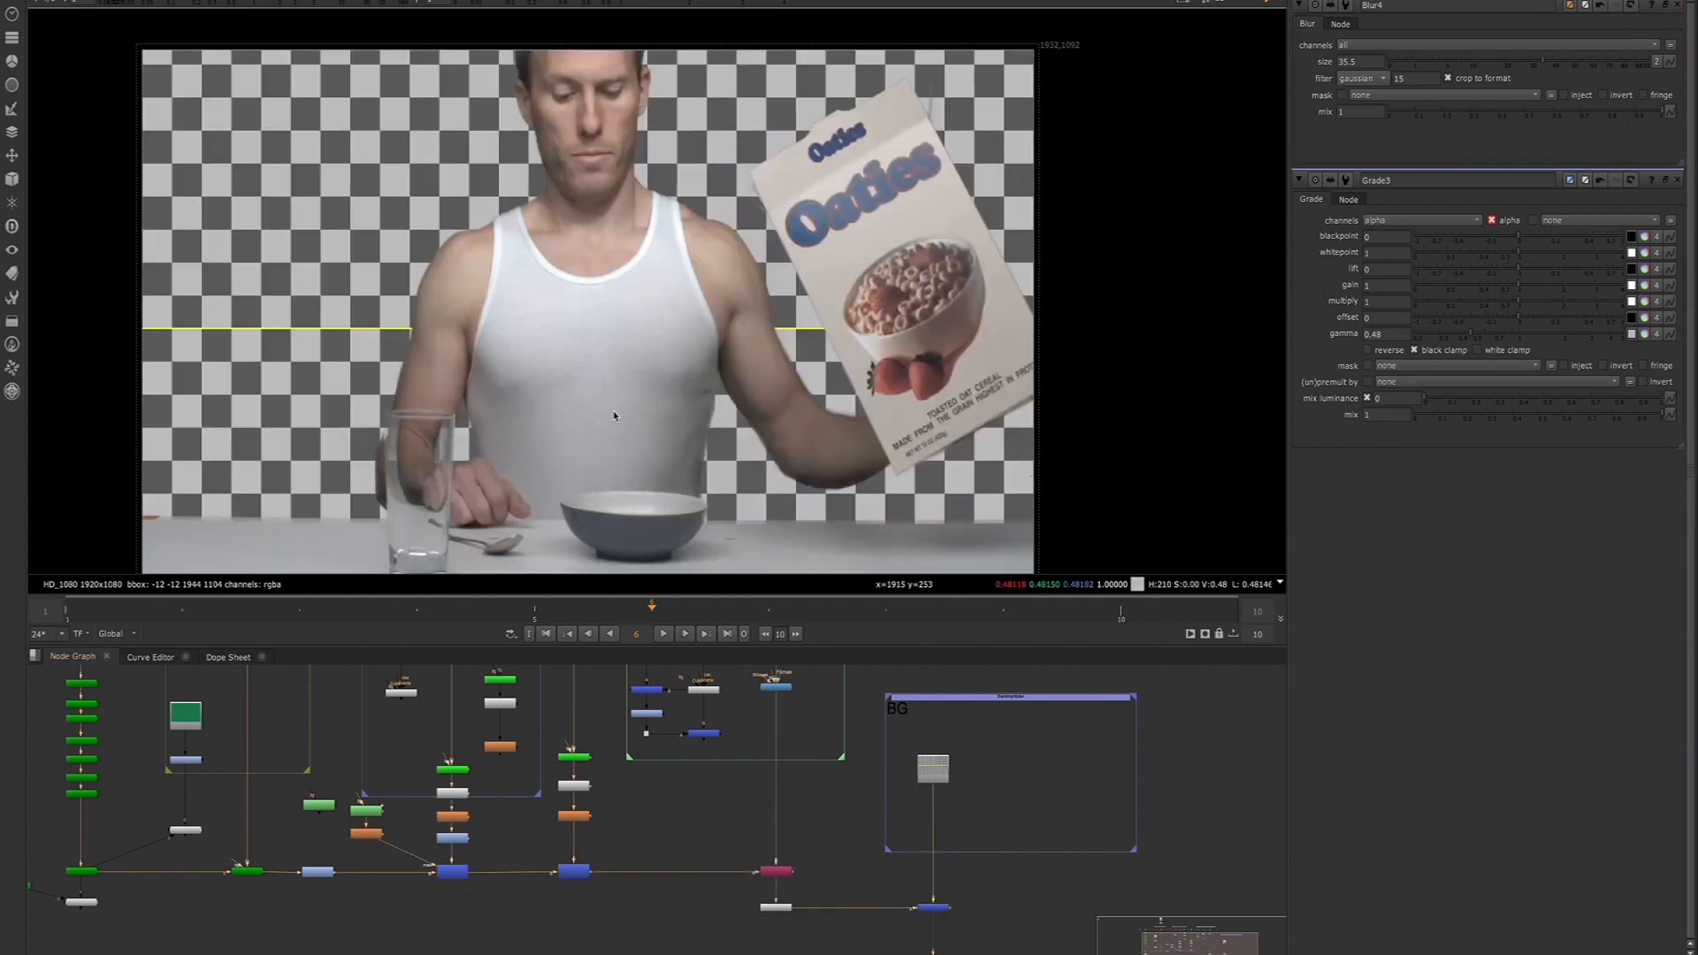
middle_click_drag(589, 390, 655, 337)
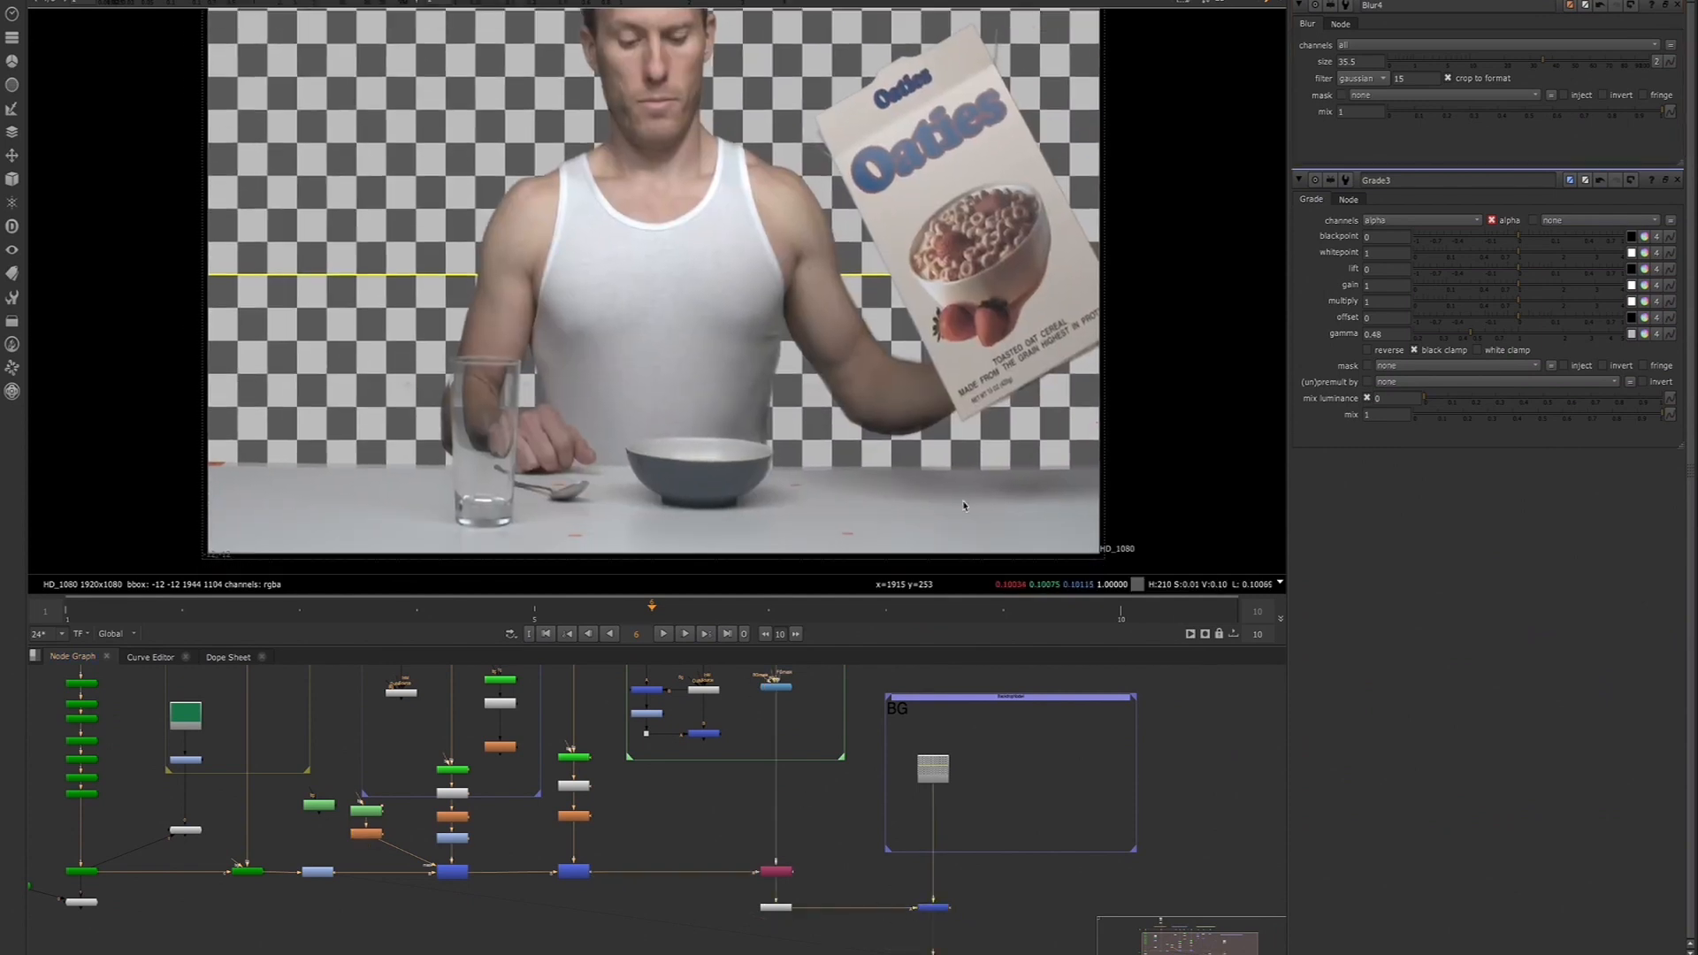
Open the Roto node of the first ChannelMerge and draw a rectangle around the tabletop, extending past the frame's sides and bottom
left_click(460, 875)
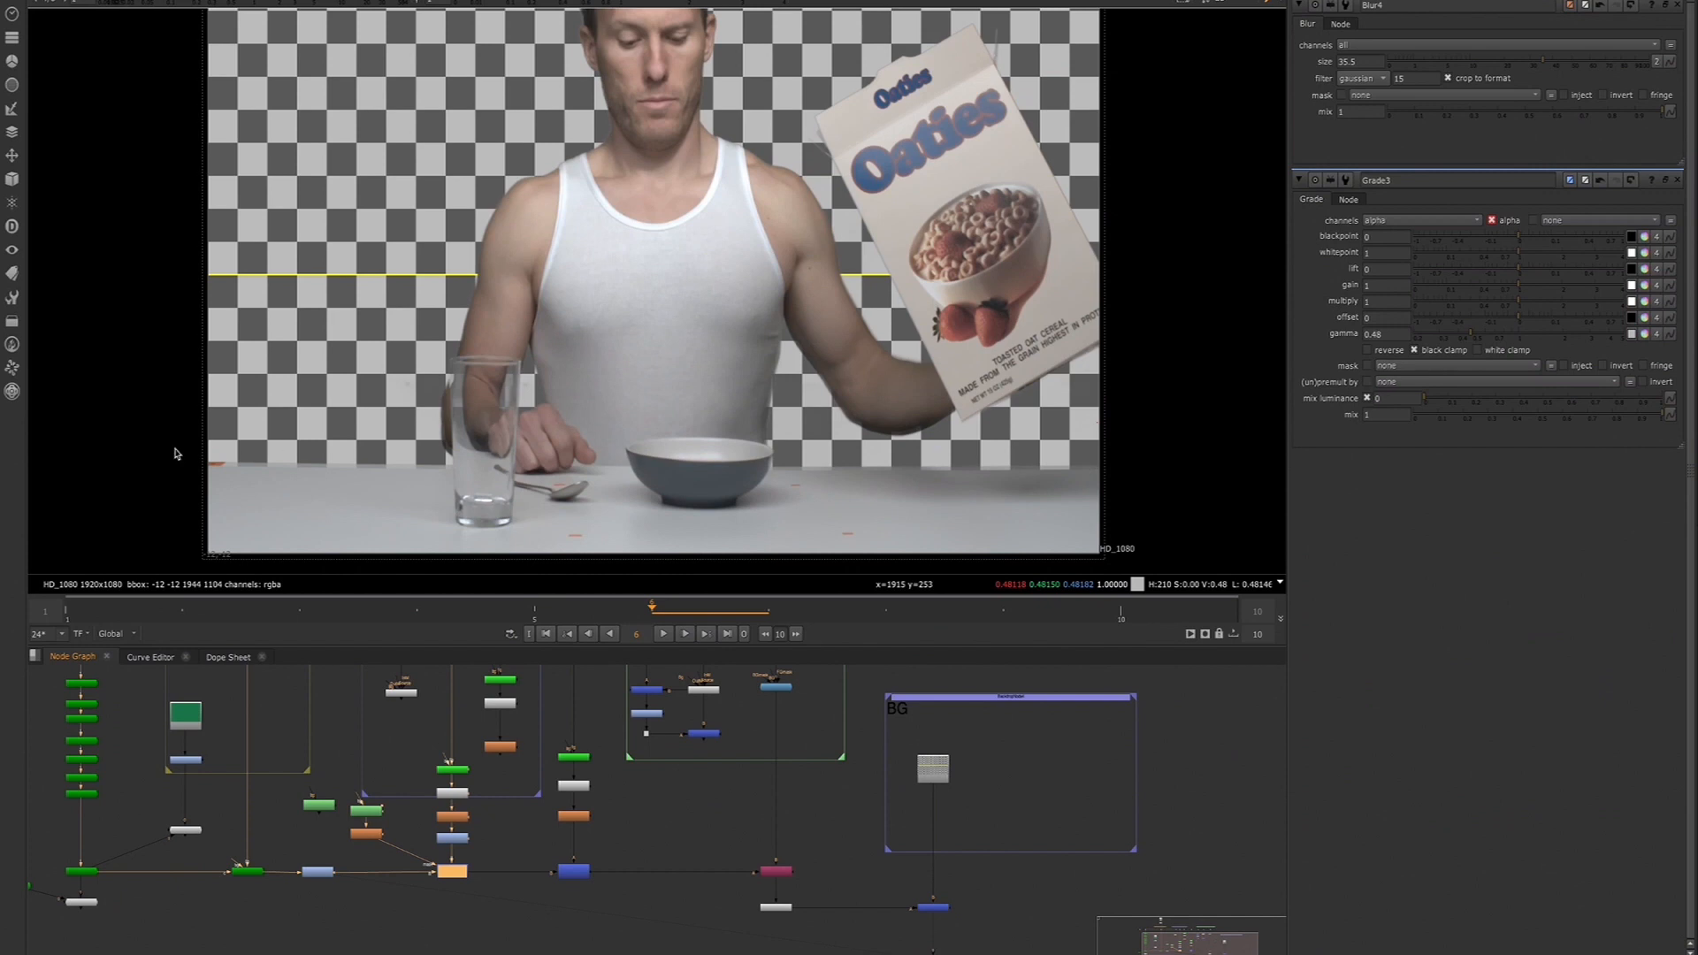
double_click(367, 811)
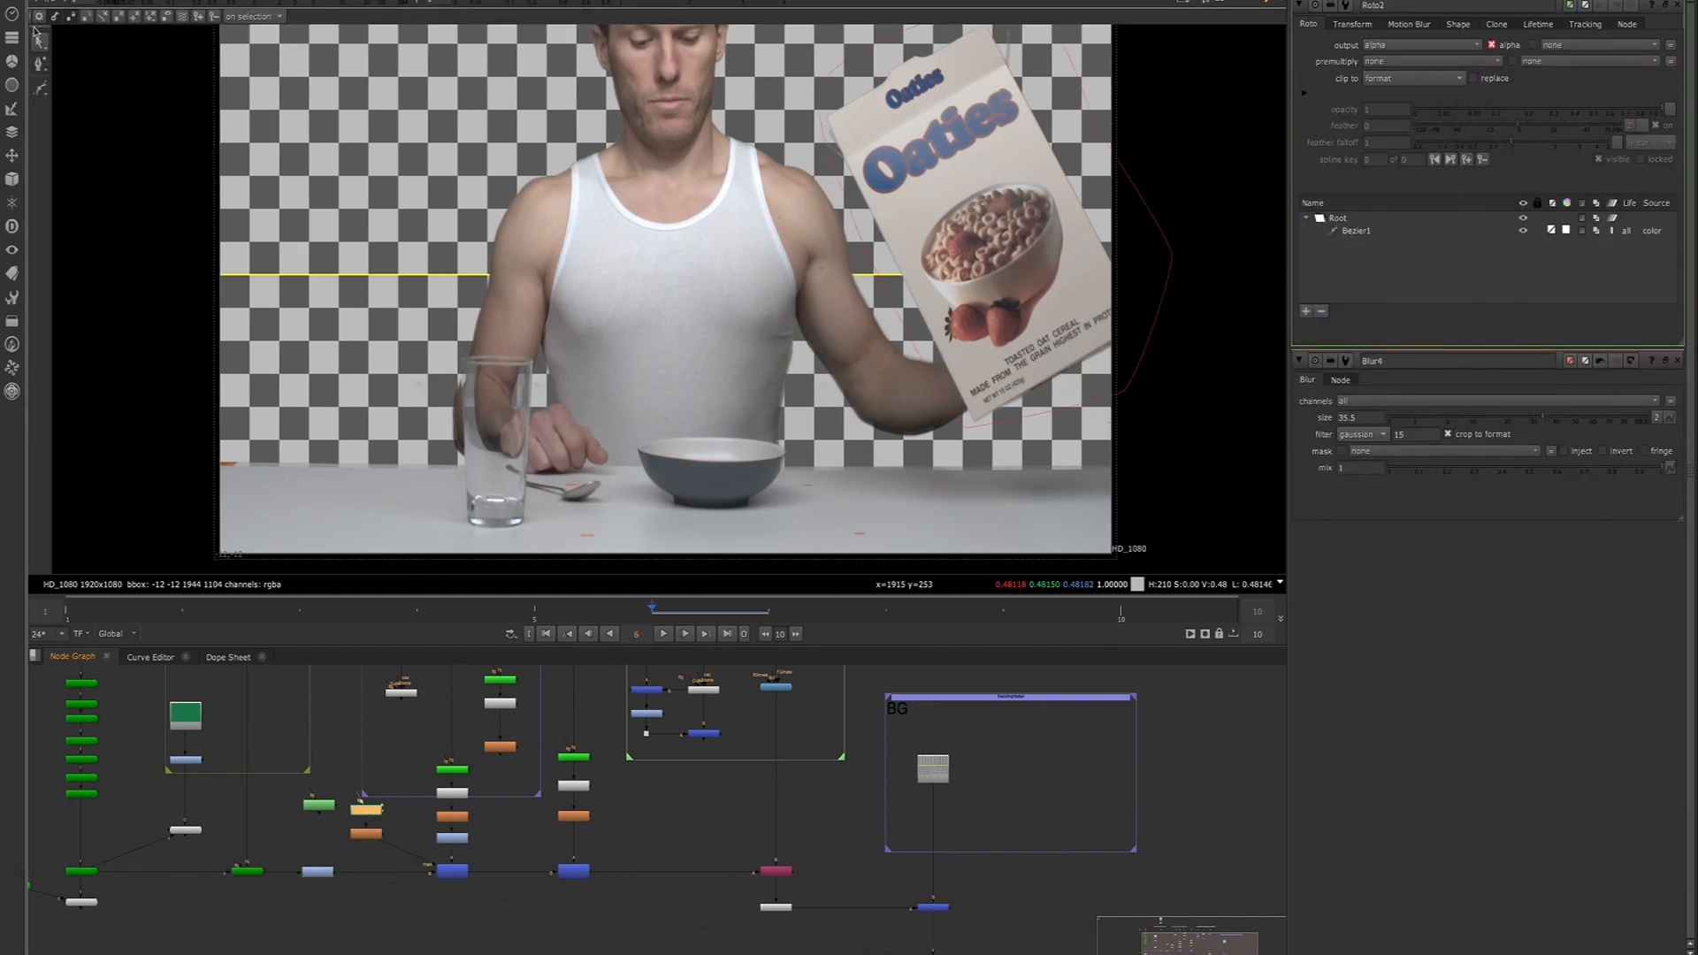
right_click(38, 105)
left_click(83, 148)
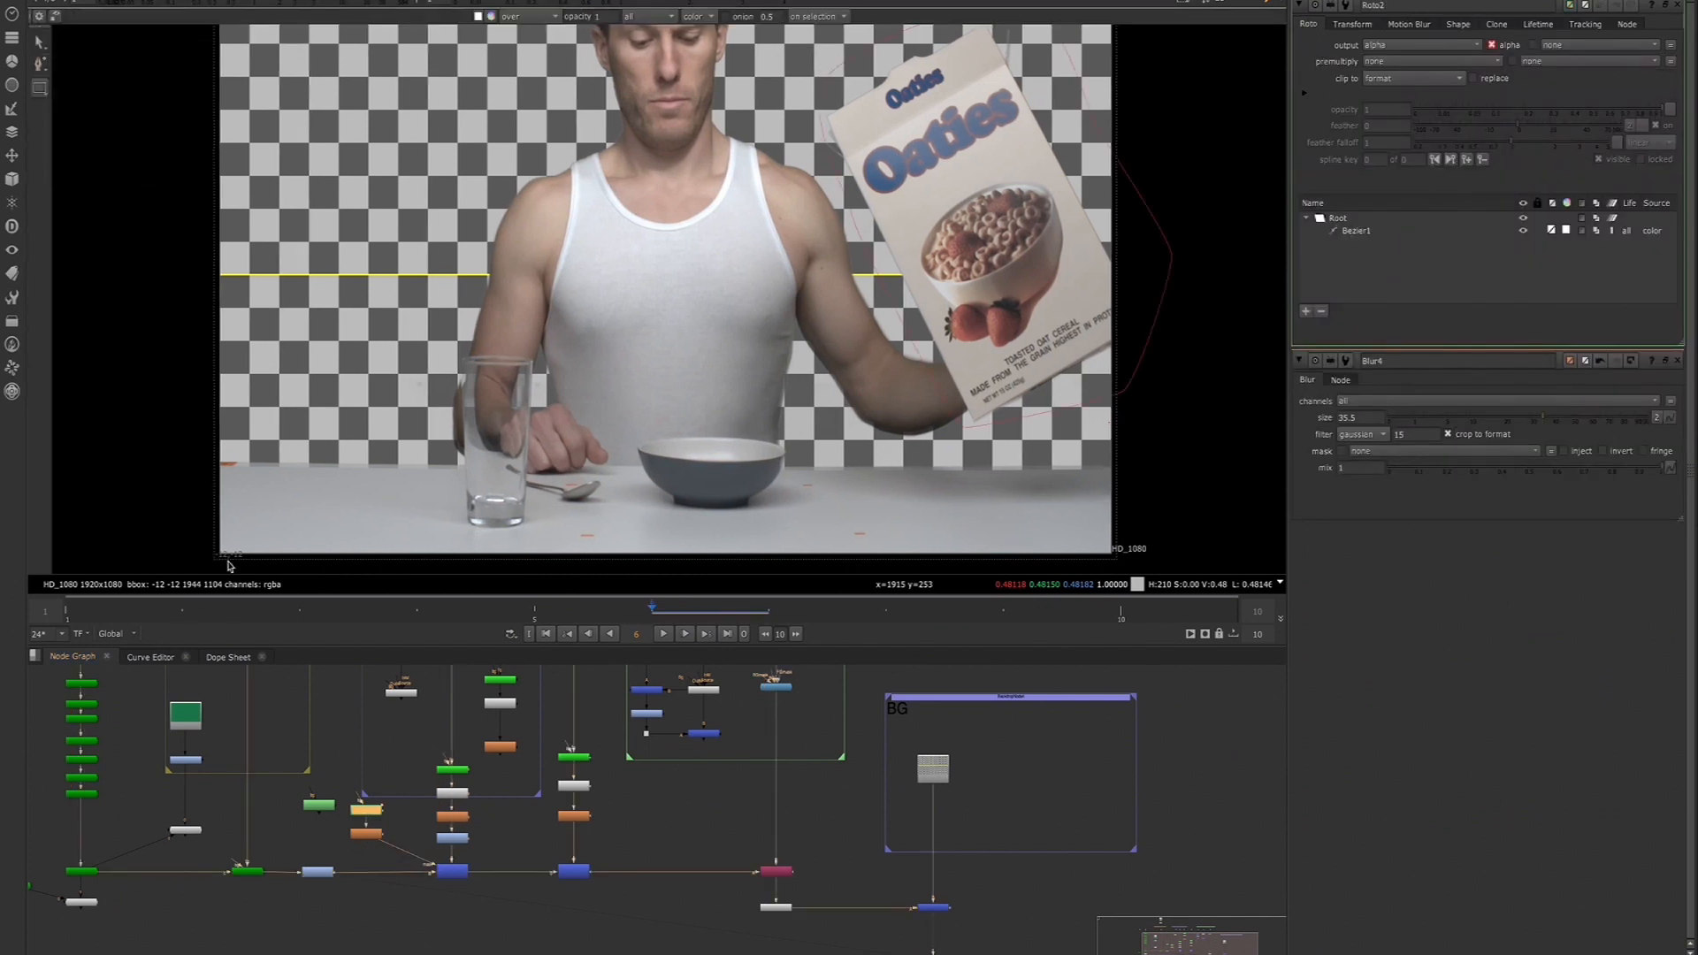
mouse_move(193, 449)
left_mouse_down()
mouse_move(954, 571)
mouse_move(1128, 573)
left_mouse_up()
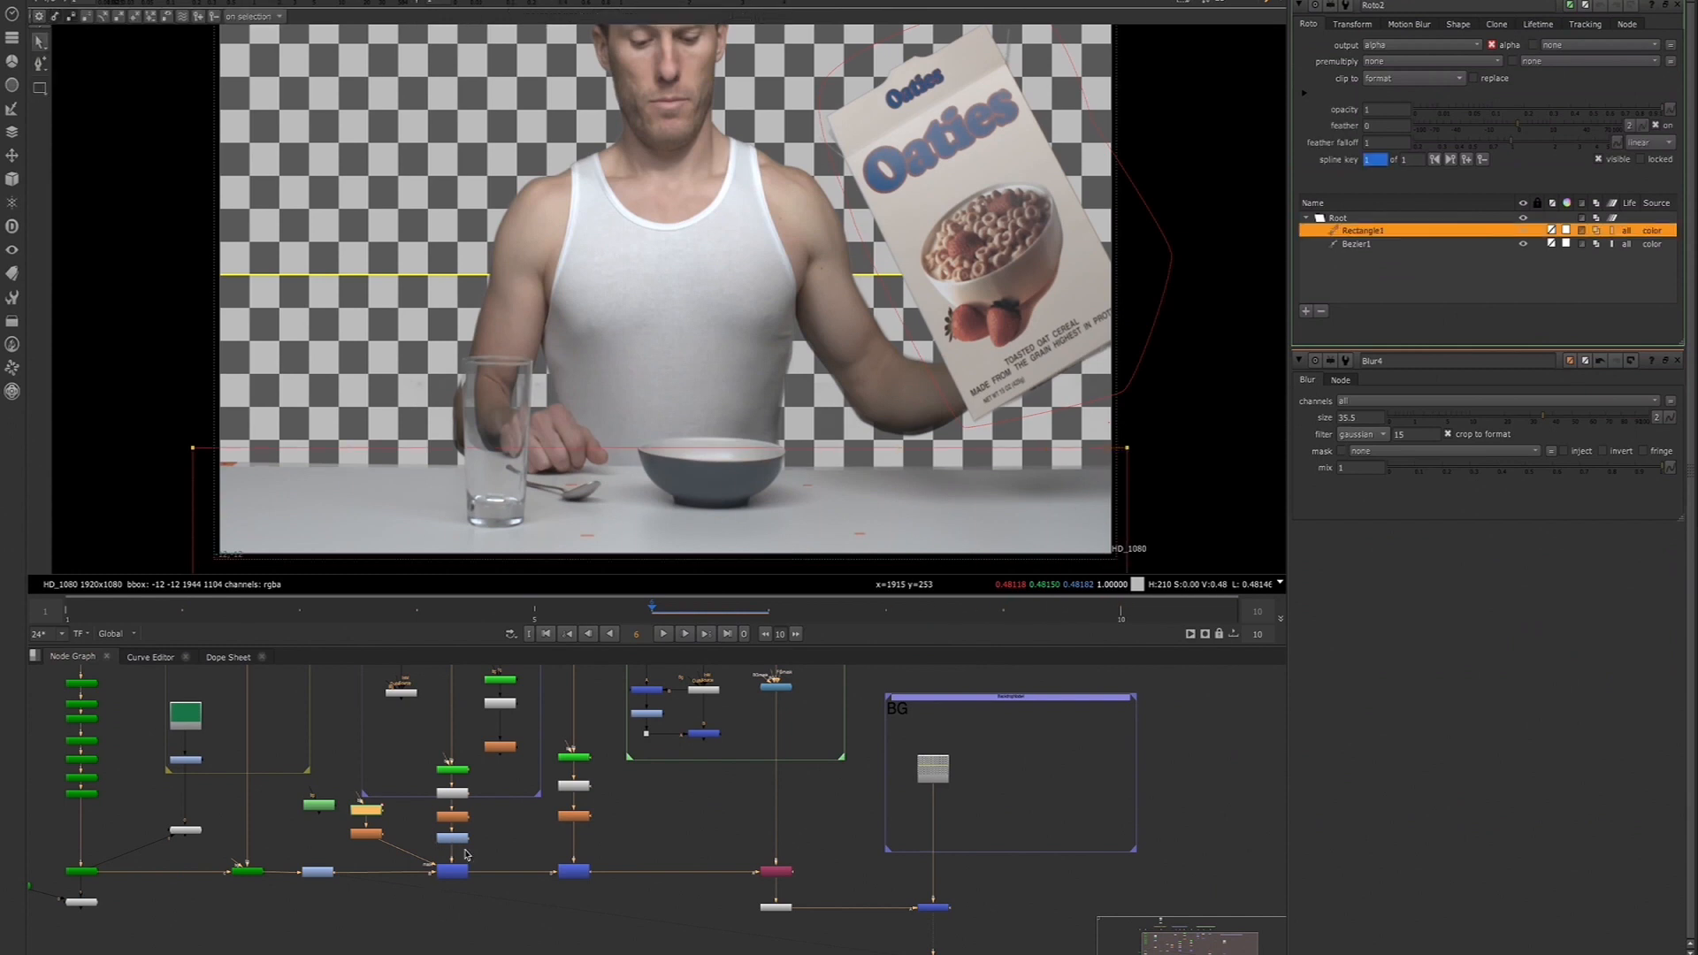
View the alpha of the keyer feeding the first ChannelMerge, then return to the final composite in full color
left_click(457, 779)
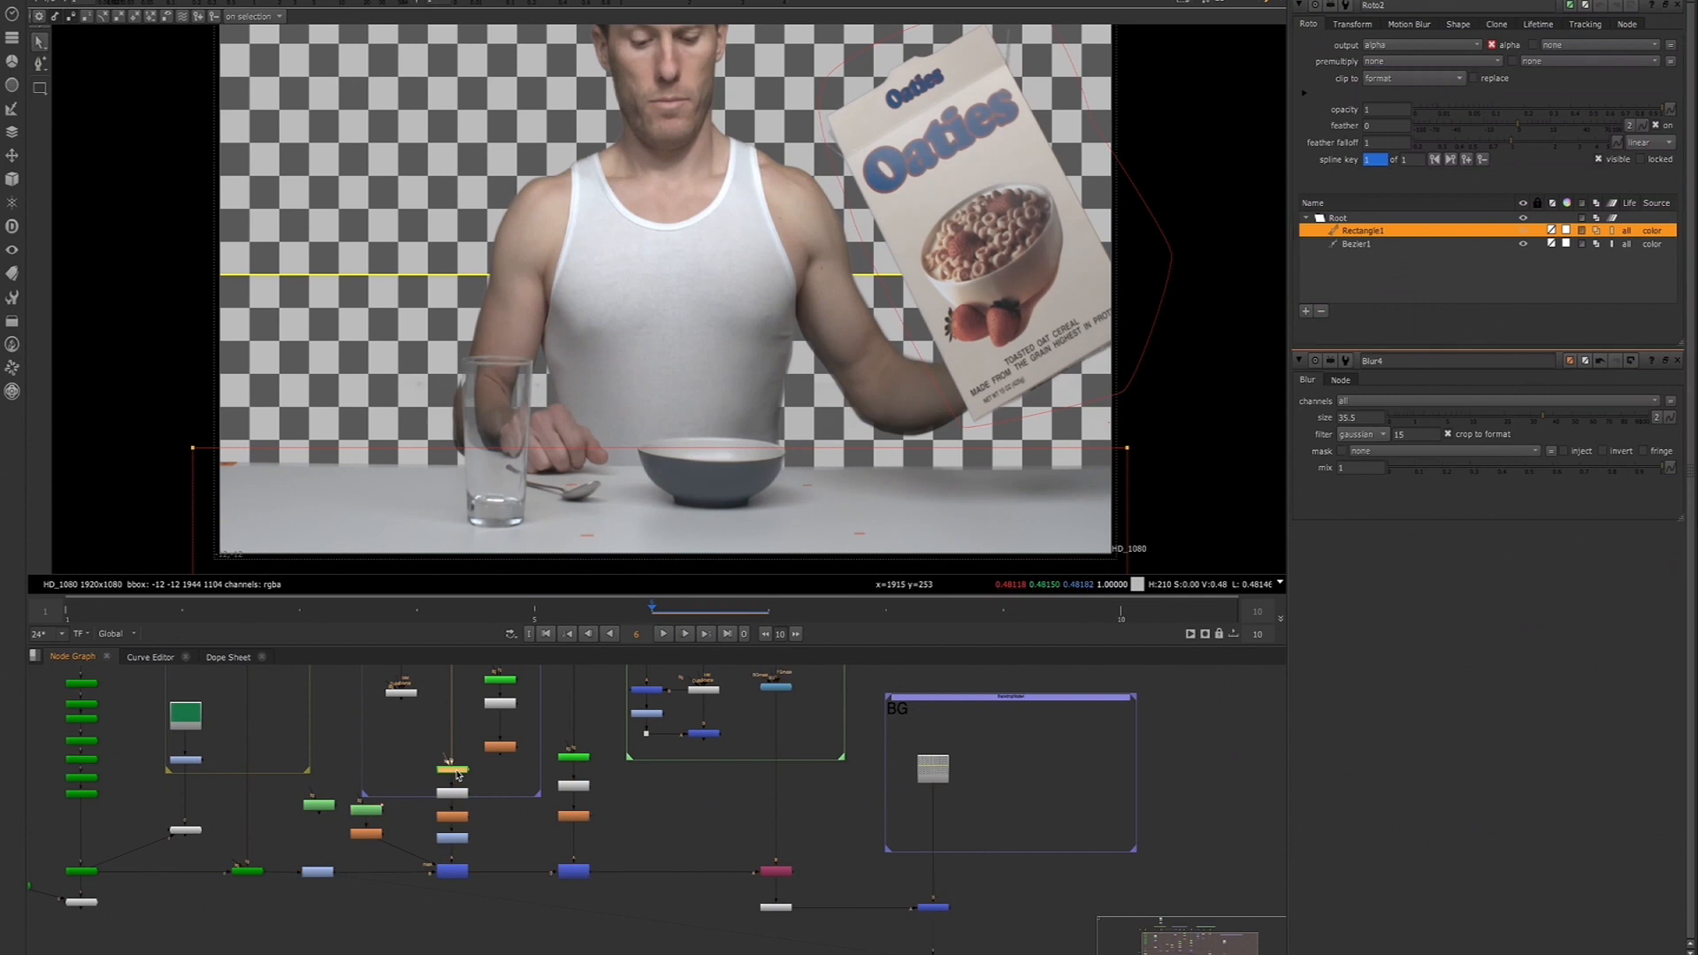
left_click(426, 501)
key("a")
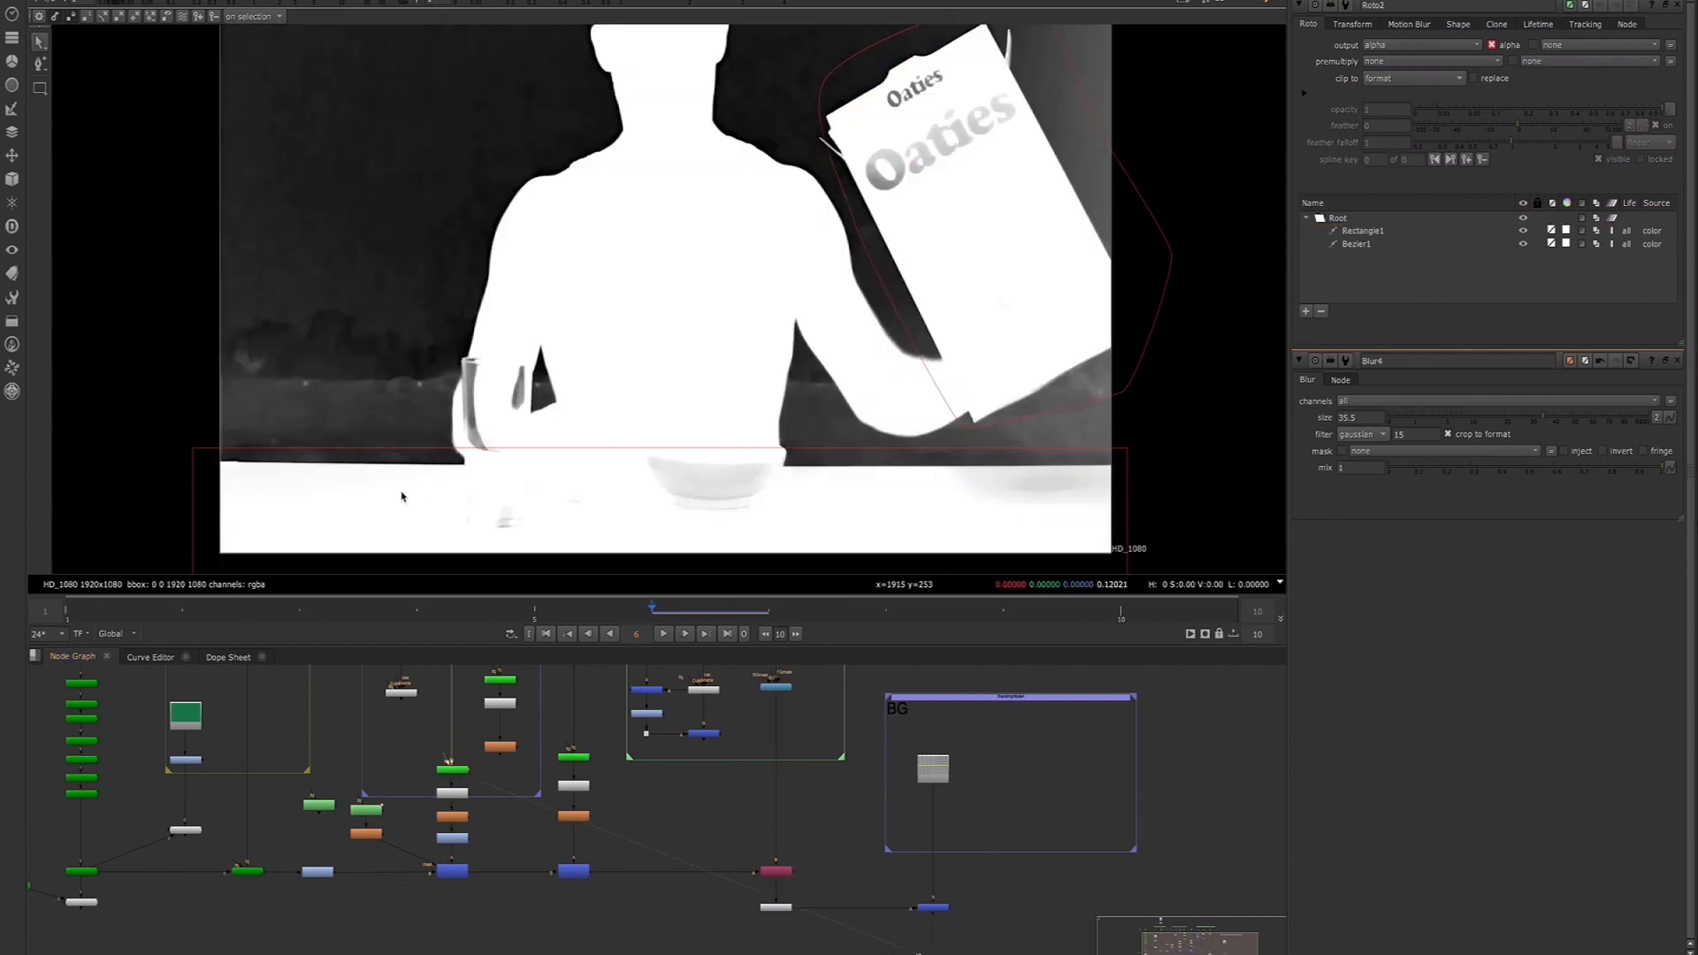
left_click(451, 795)
left_click(928, 911)
key("1")
left_click(930, 924)
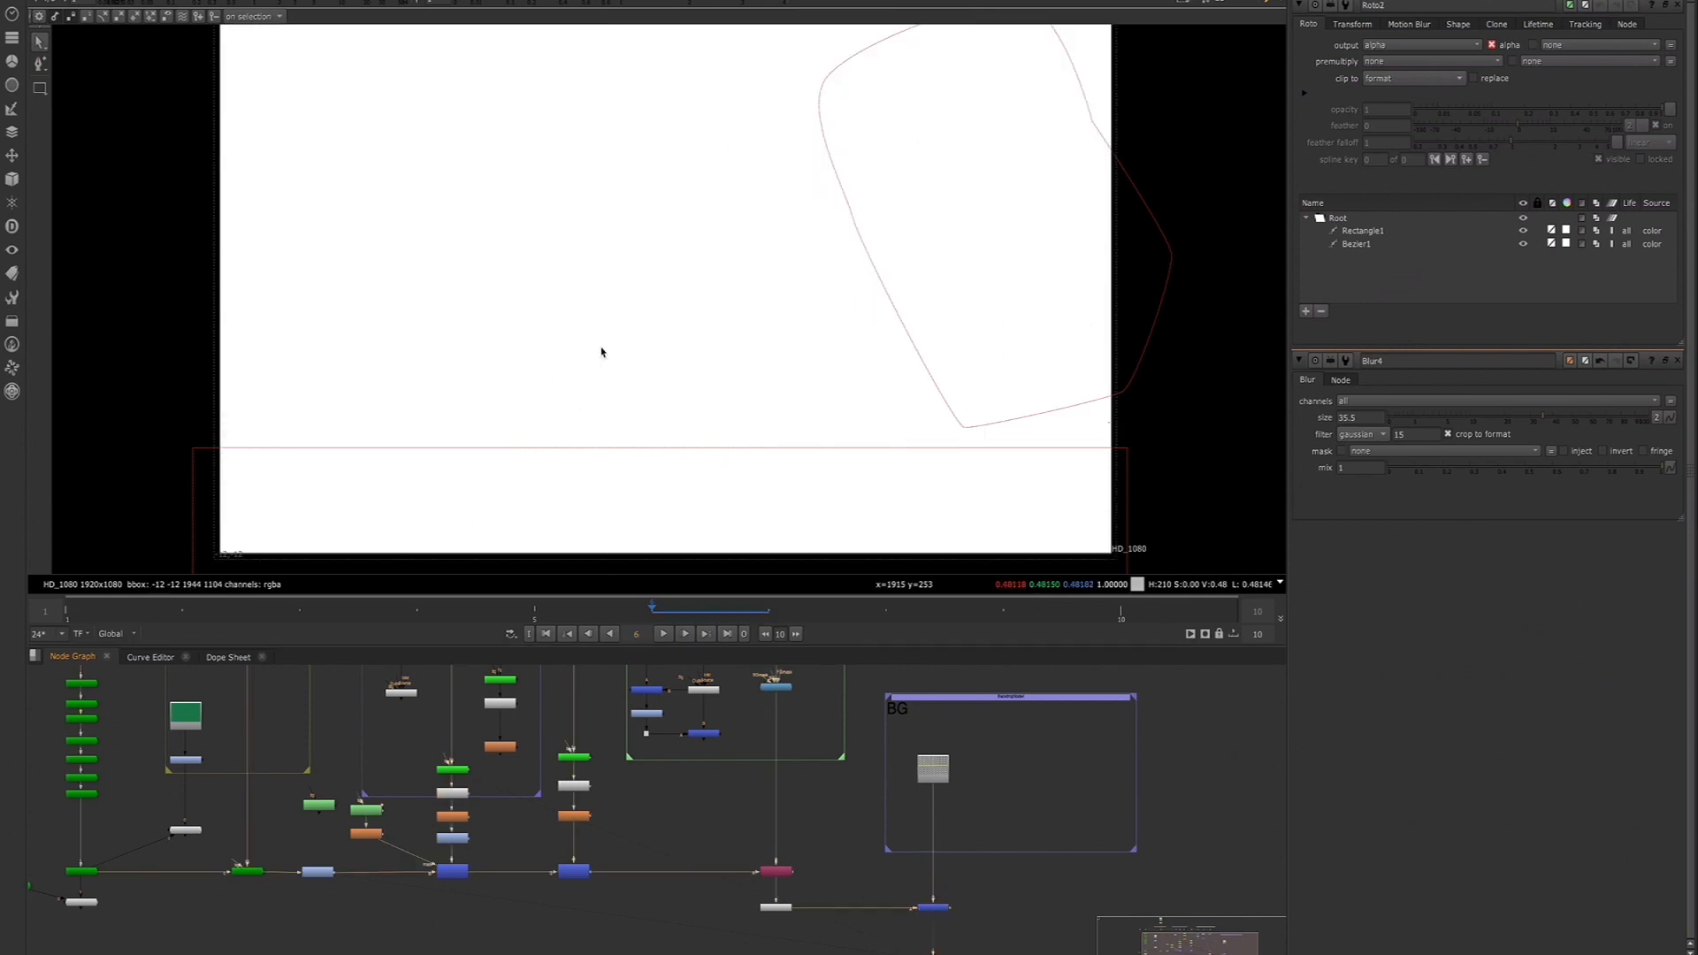
key("a")
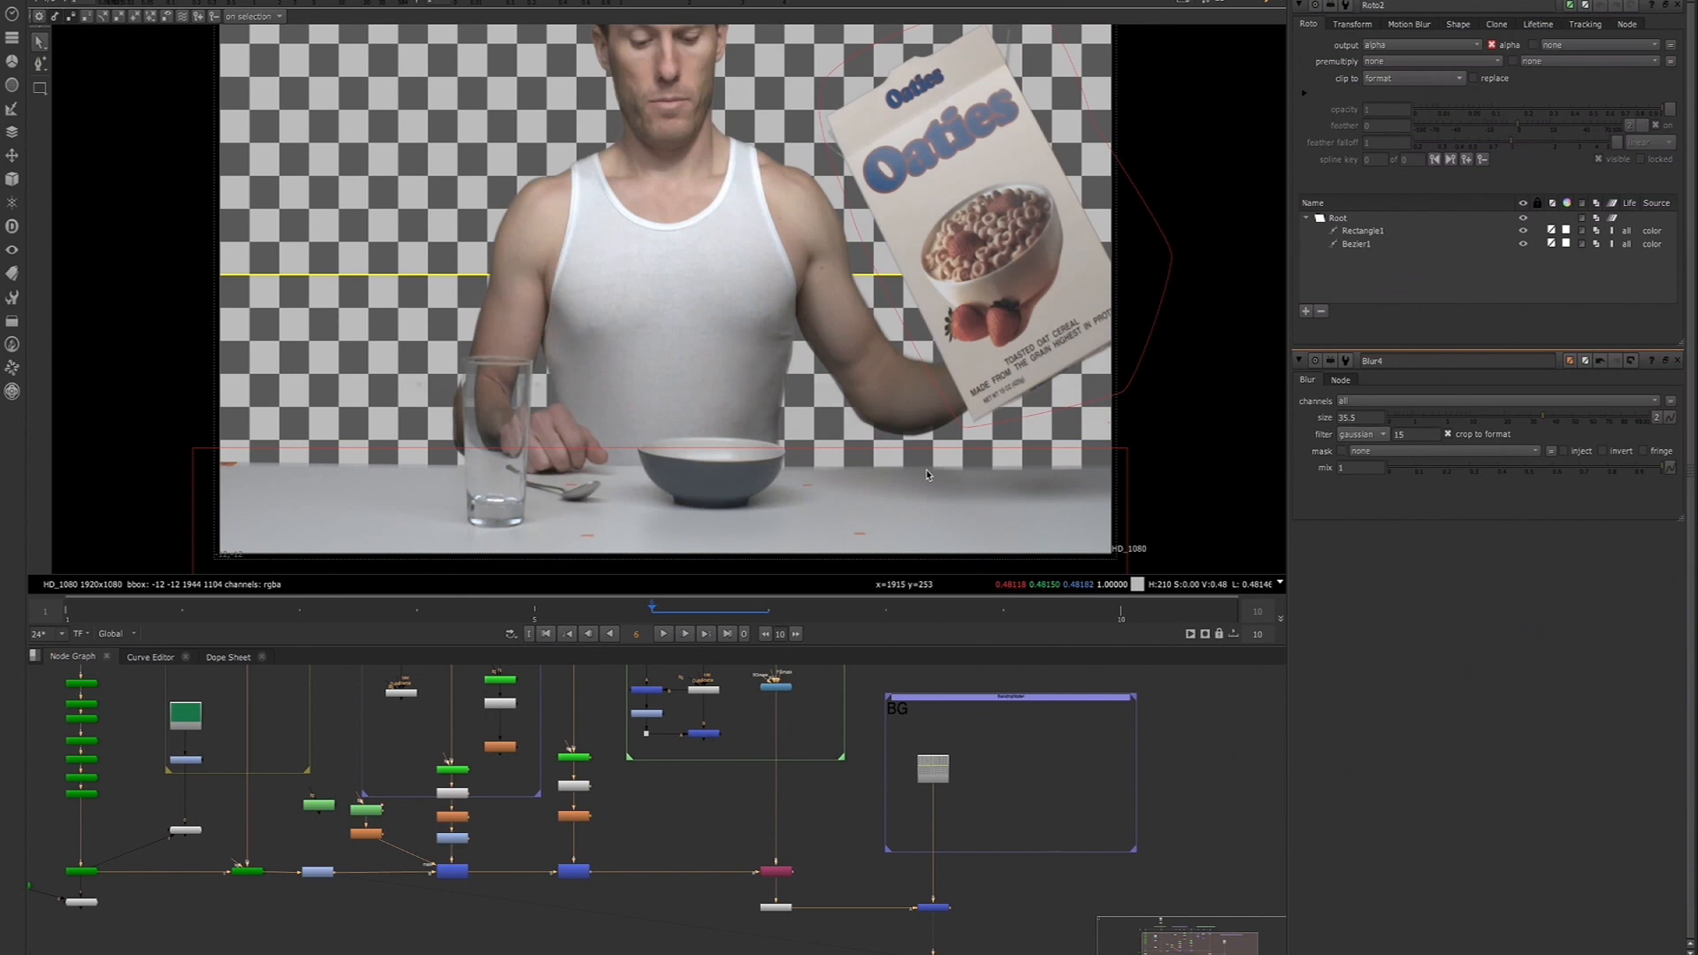
Toggle the background node off and on to examine the table edge beneath the cereal box
left_click(939, 778)
key("d")
scroll(996, 423, "up", 6)
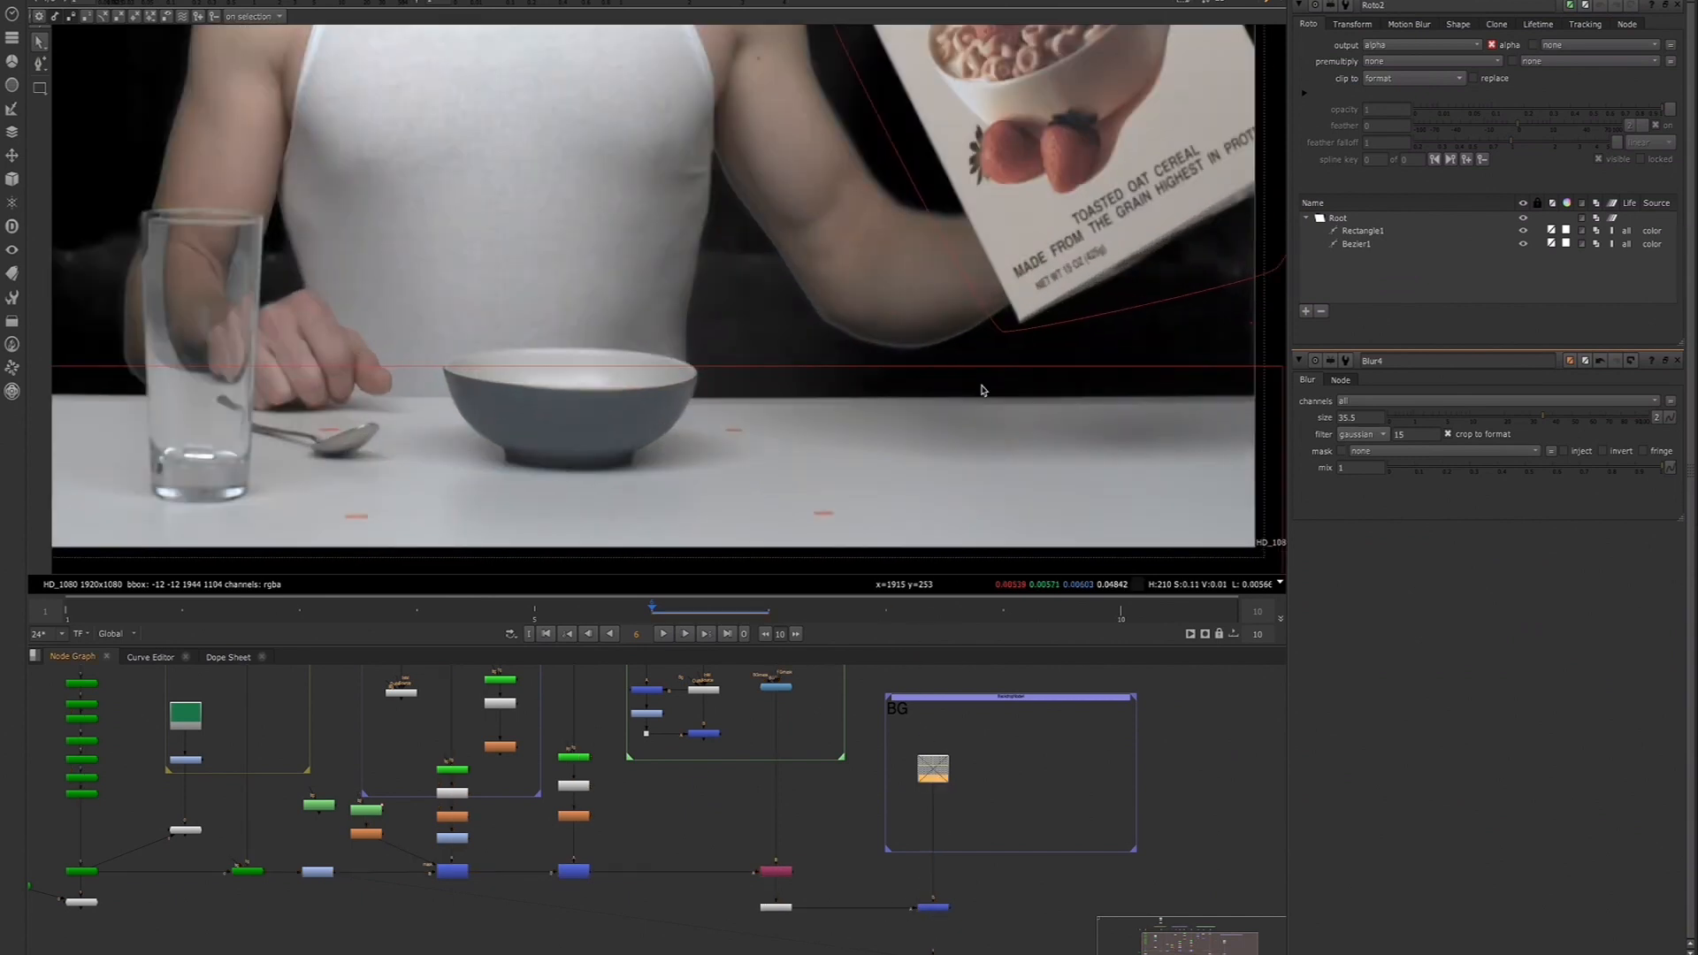
key("d")
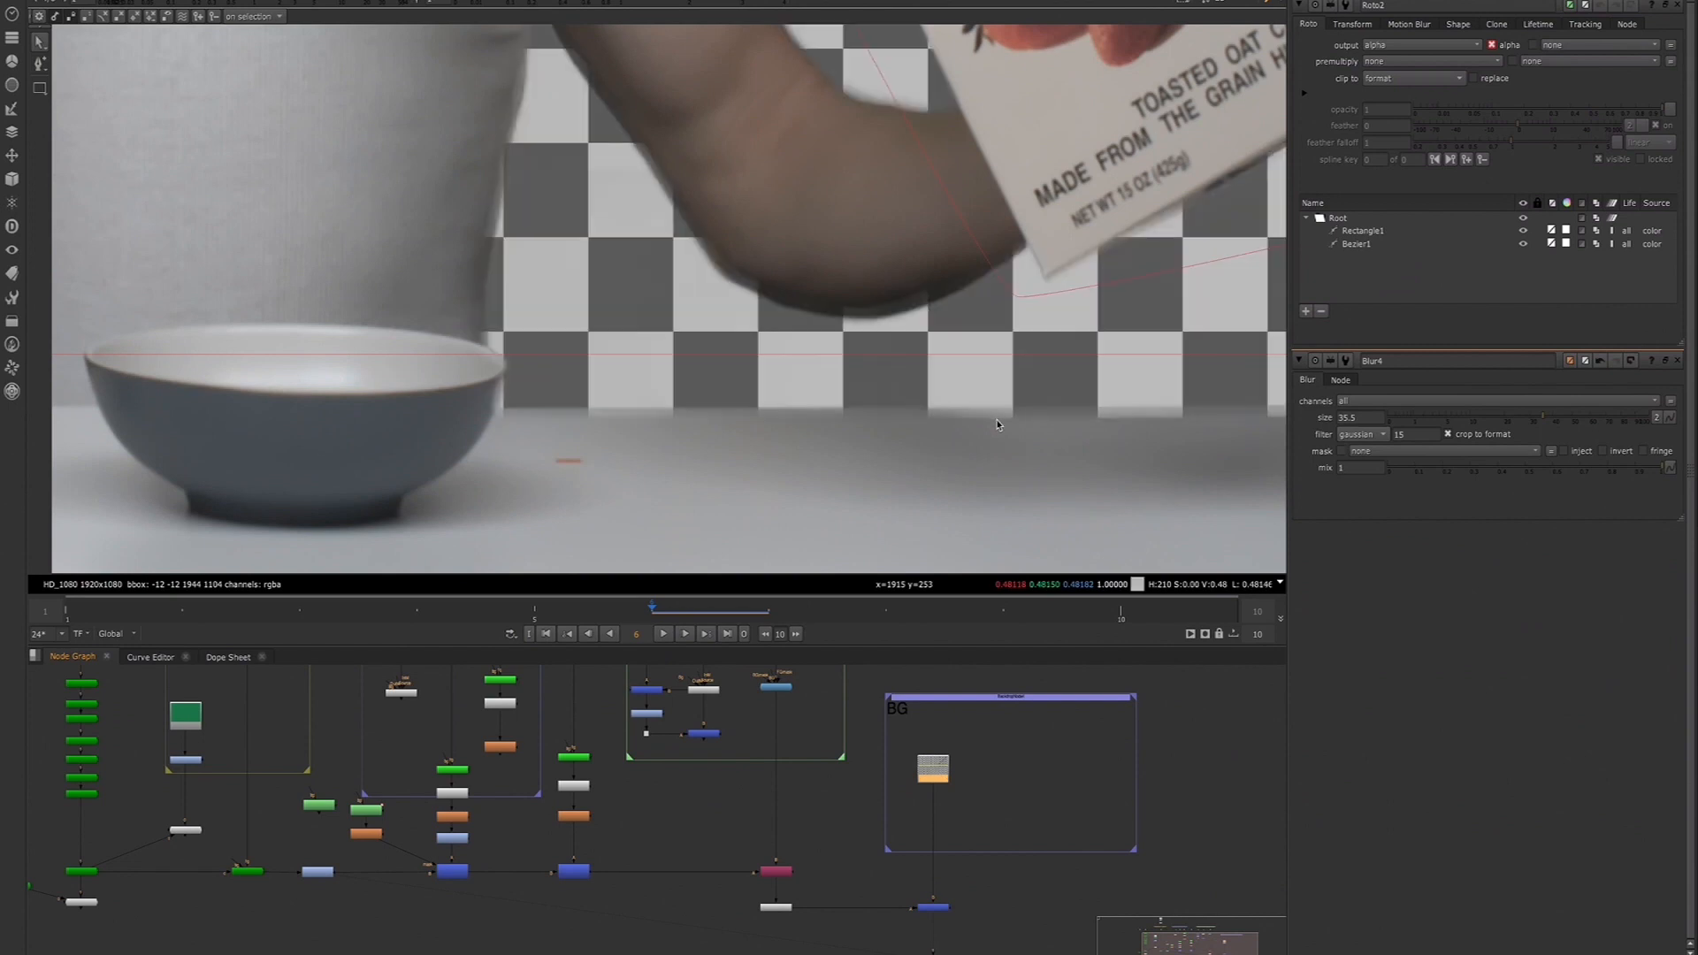
scroll(1043, 421, "down", 3)
scroll(1100, 418, "up", 3)
scroll(1041, 427, "down", 1)
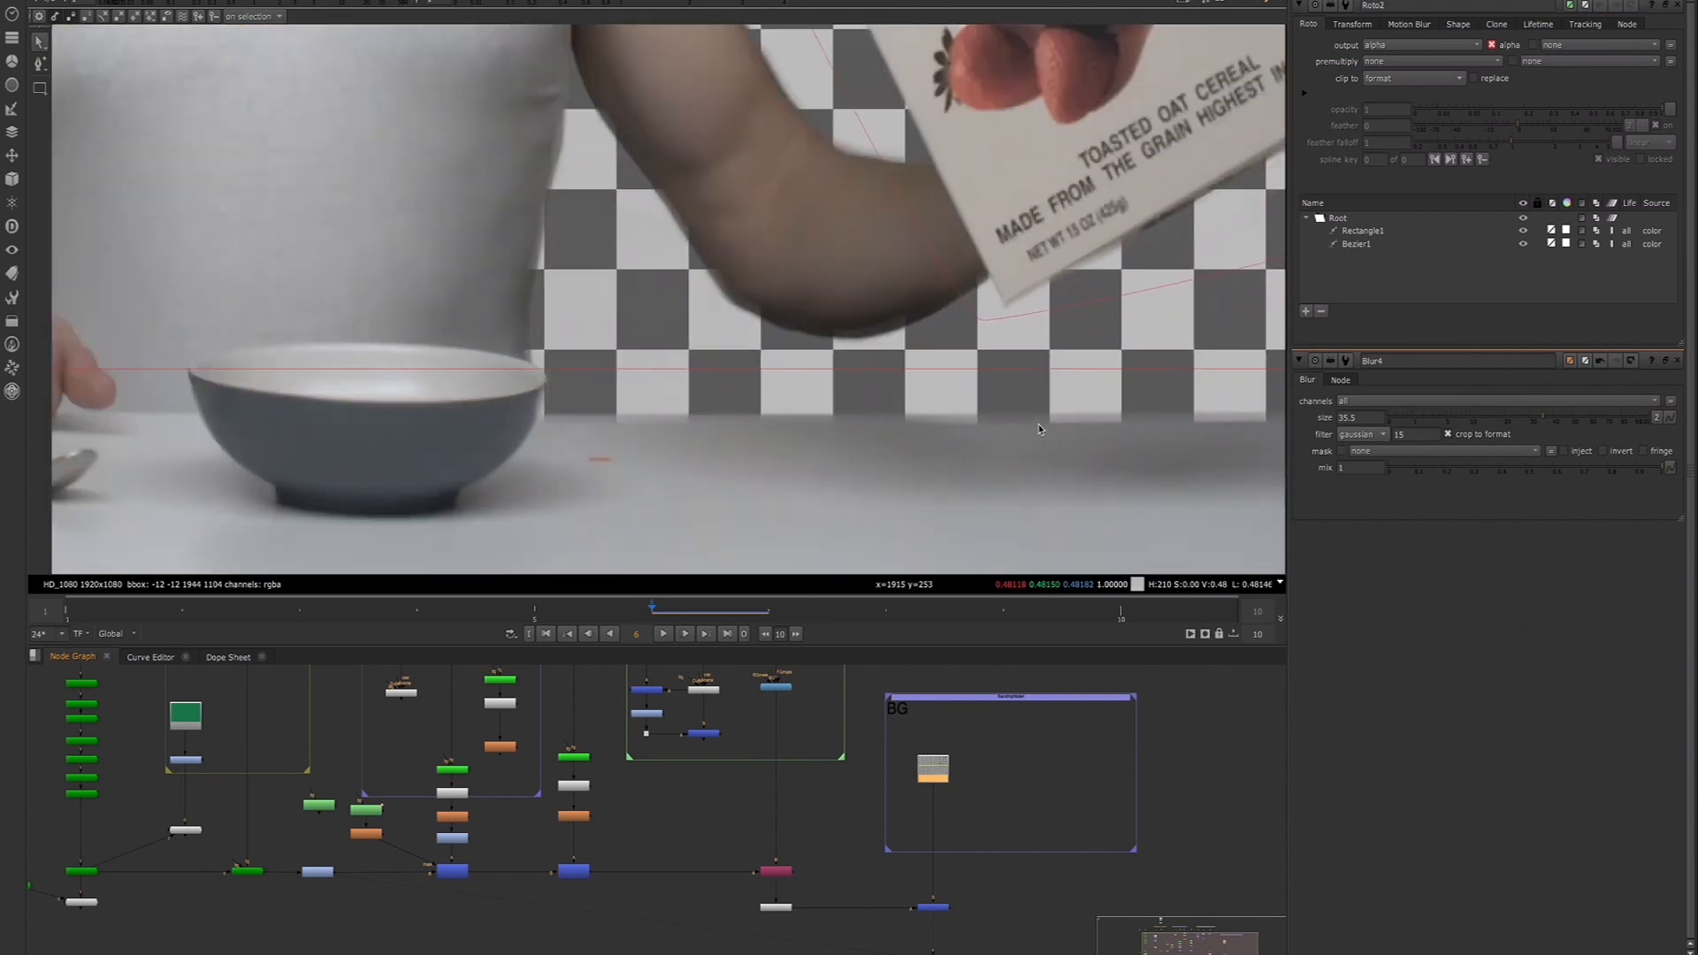
Inspect the alpha along the table edge at the keyer and the erode, blur and grade nodes beneath it
left_click(457, 775)
key("1")
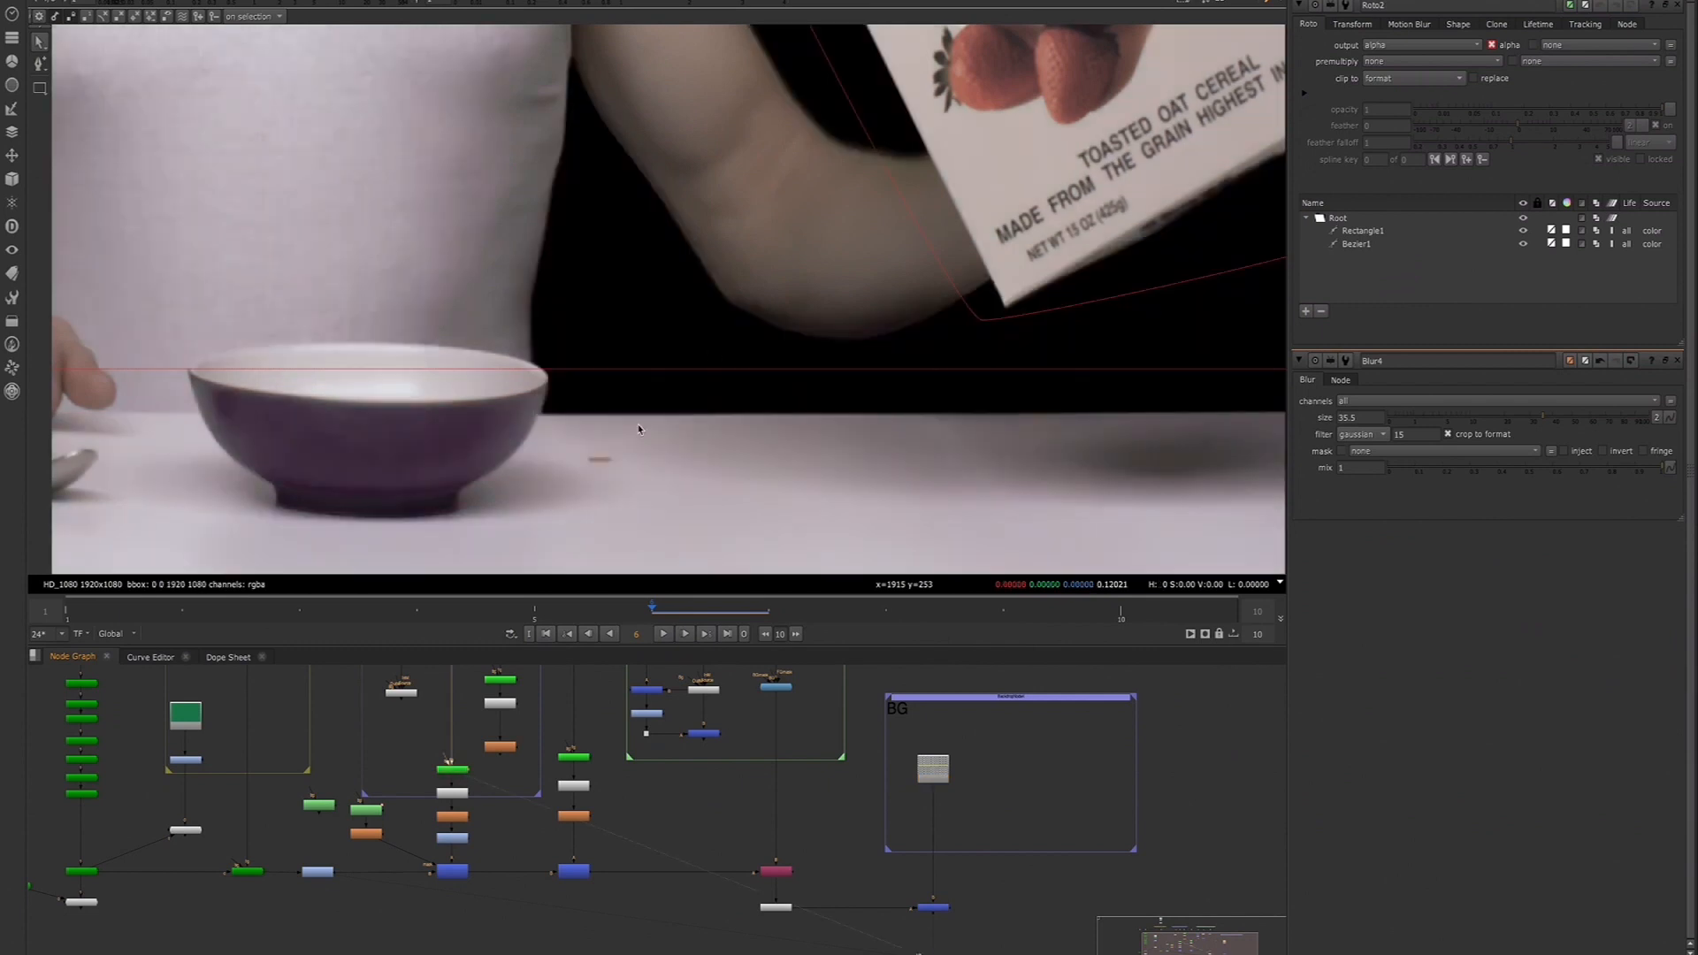
key("a")
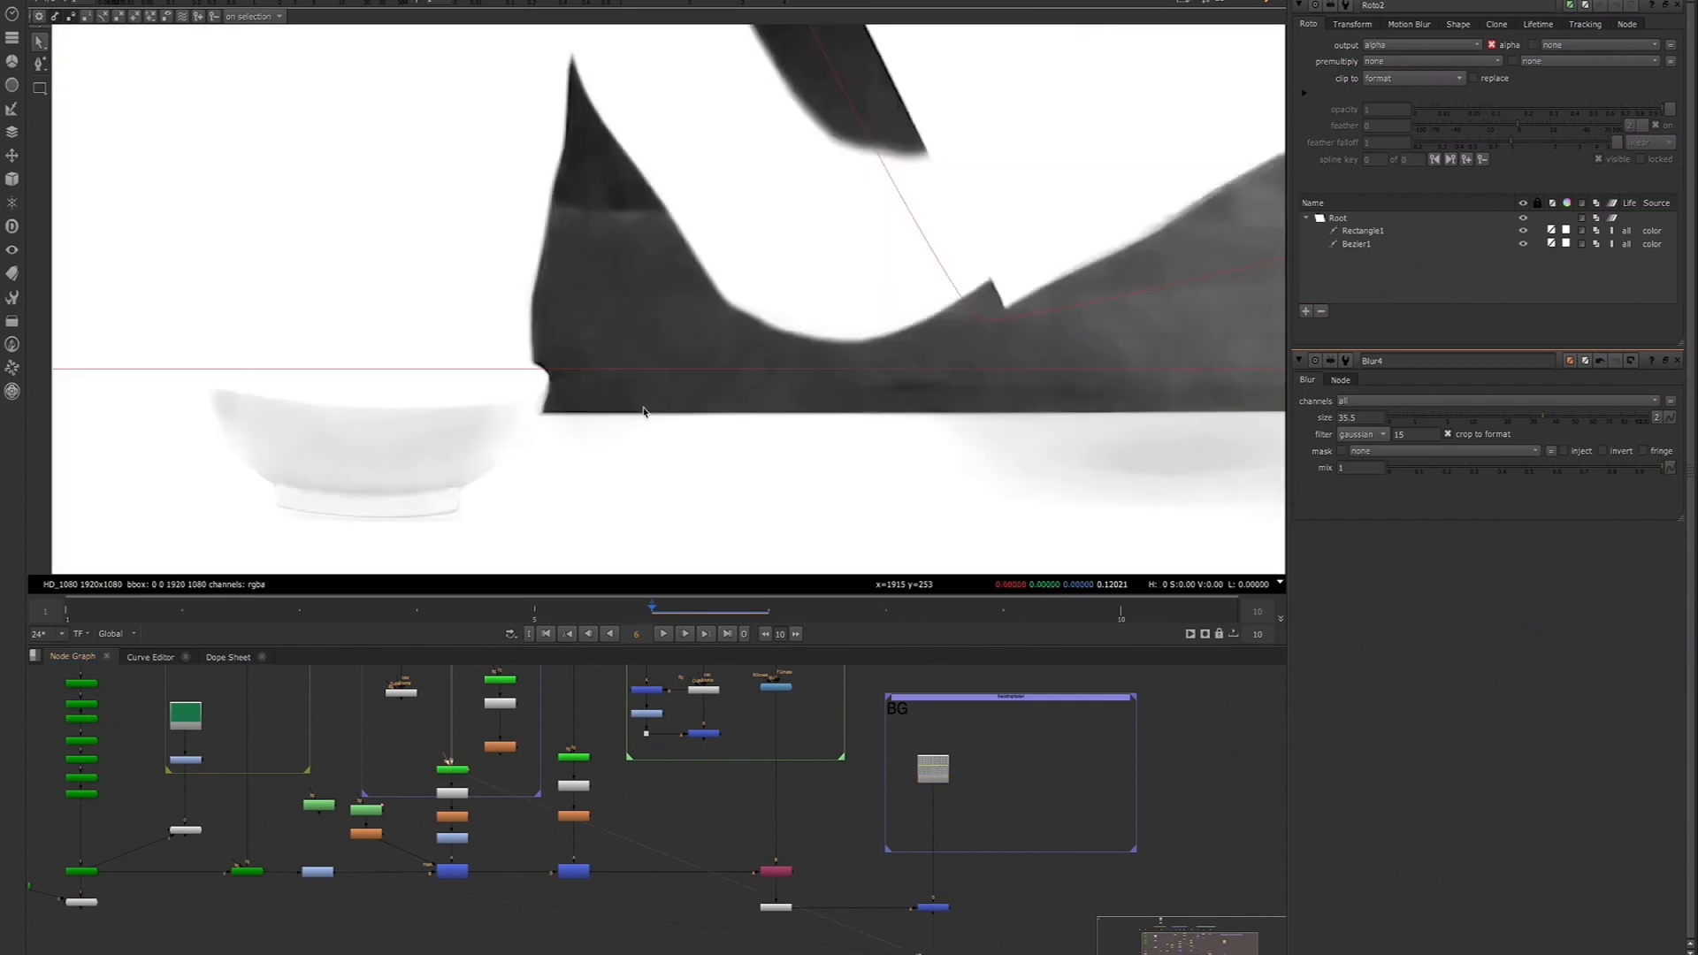
left_click(449, 812)
key("1")
left_click(451, 835)
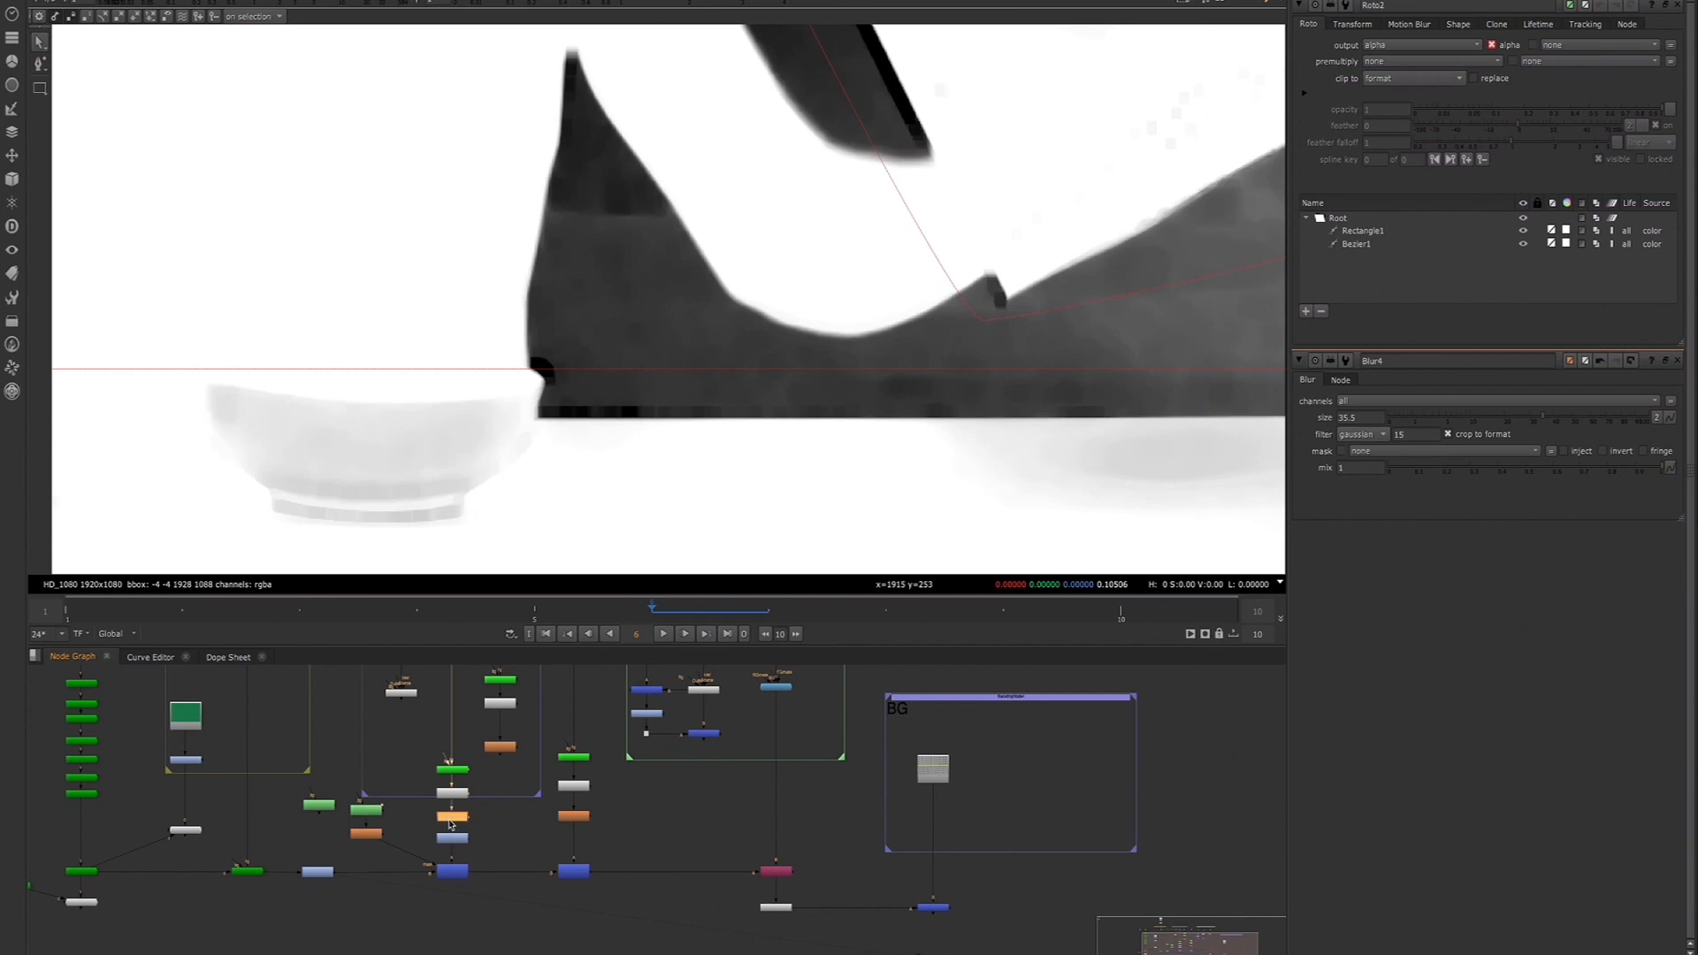
key("1")
Compare the table edge in the alpha outputs of the first and second ChannelMerge nodes
left_click(451, 871)
key("1")
left_click(574, 870)
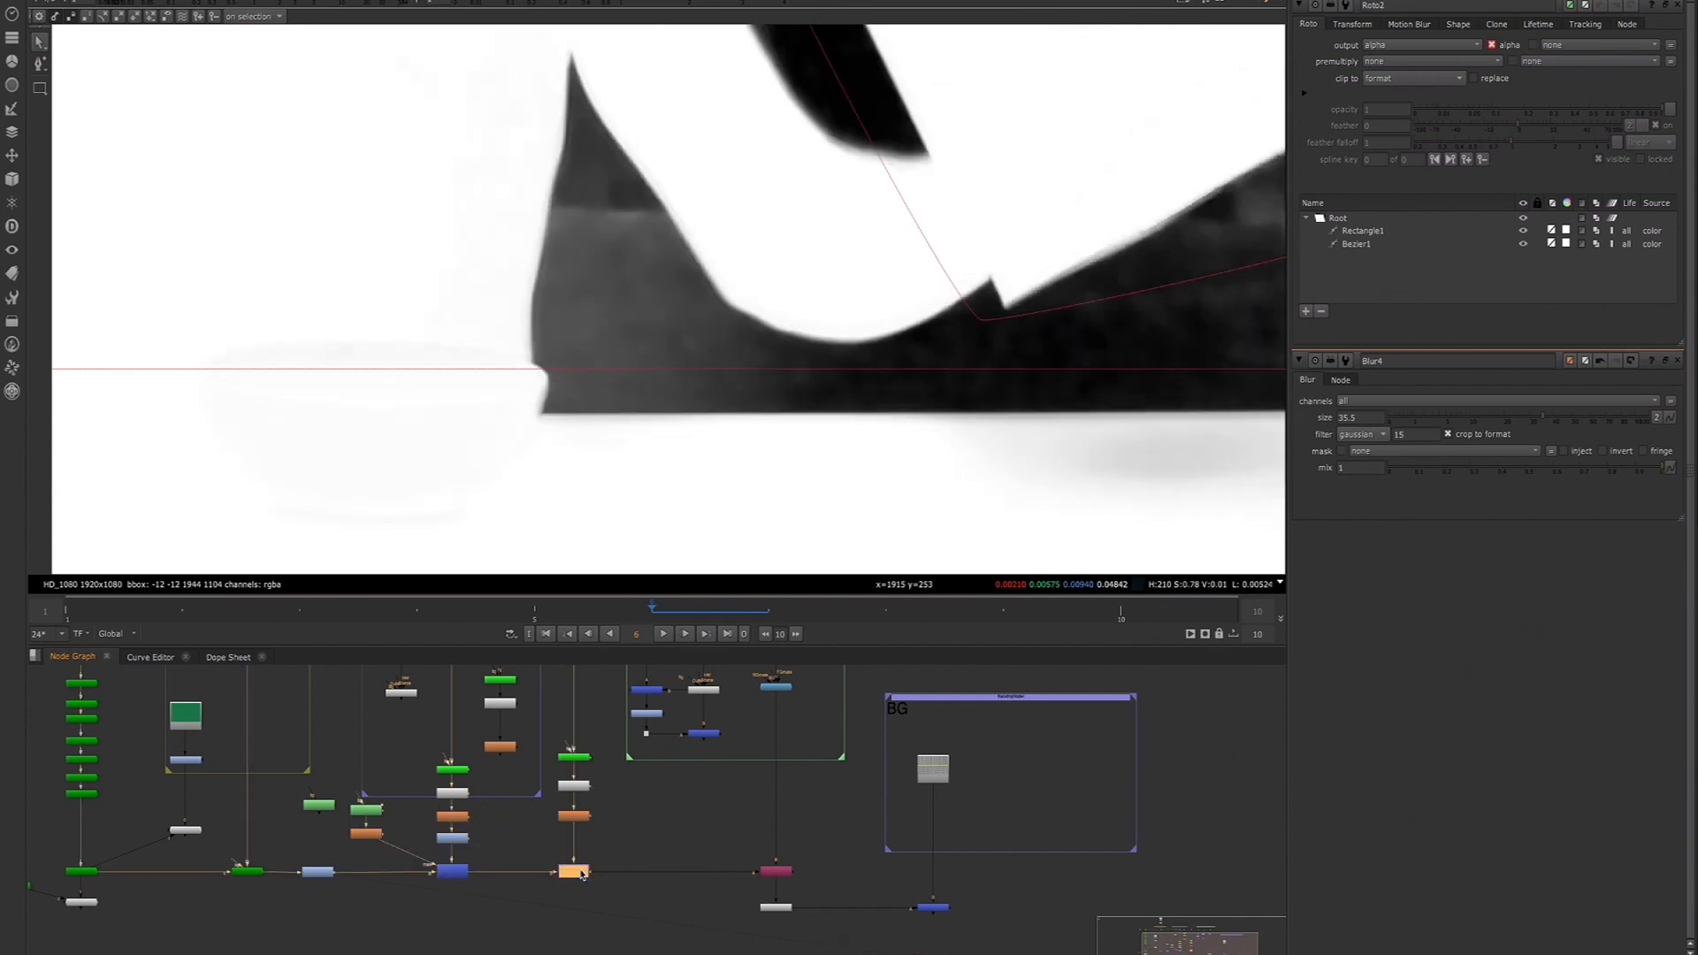
key("1")
middle_click_drag(1031, 386, 956, 349)
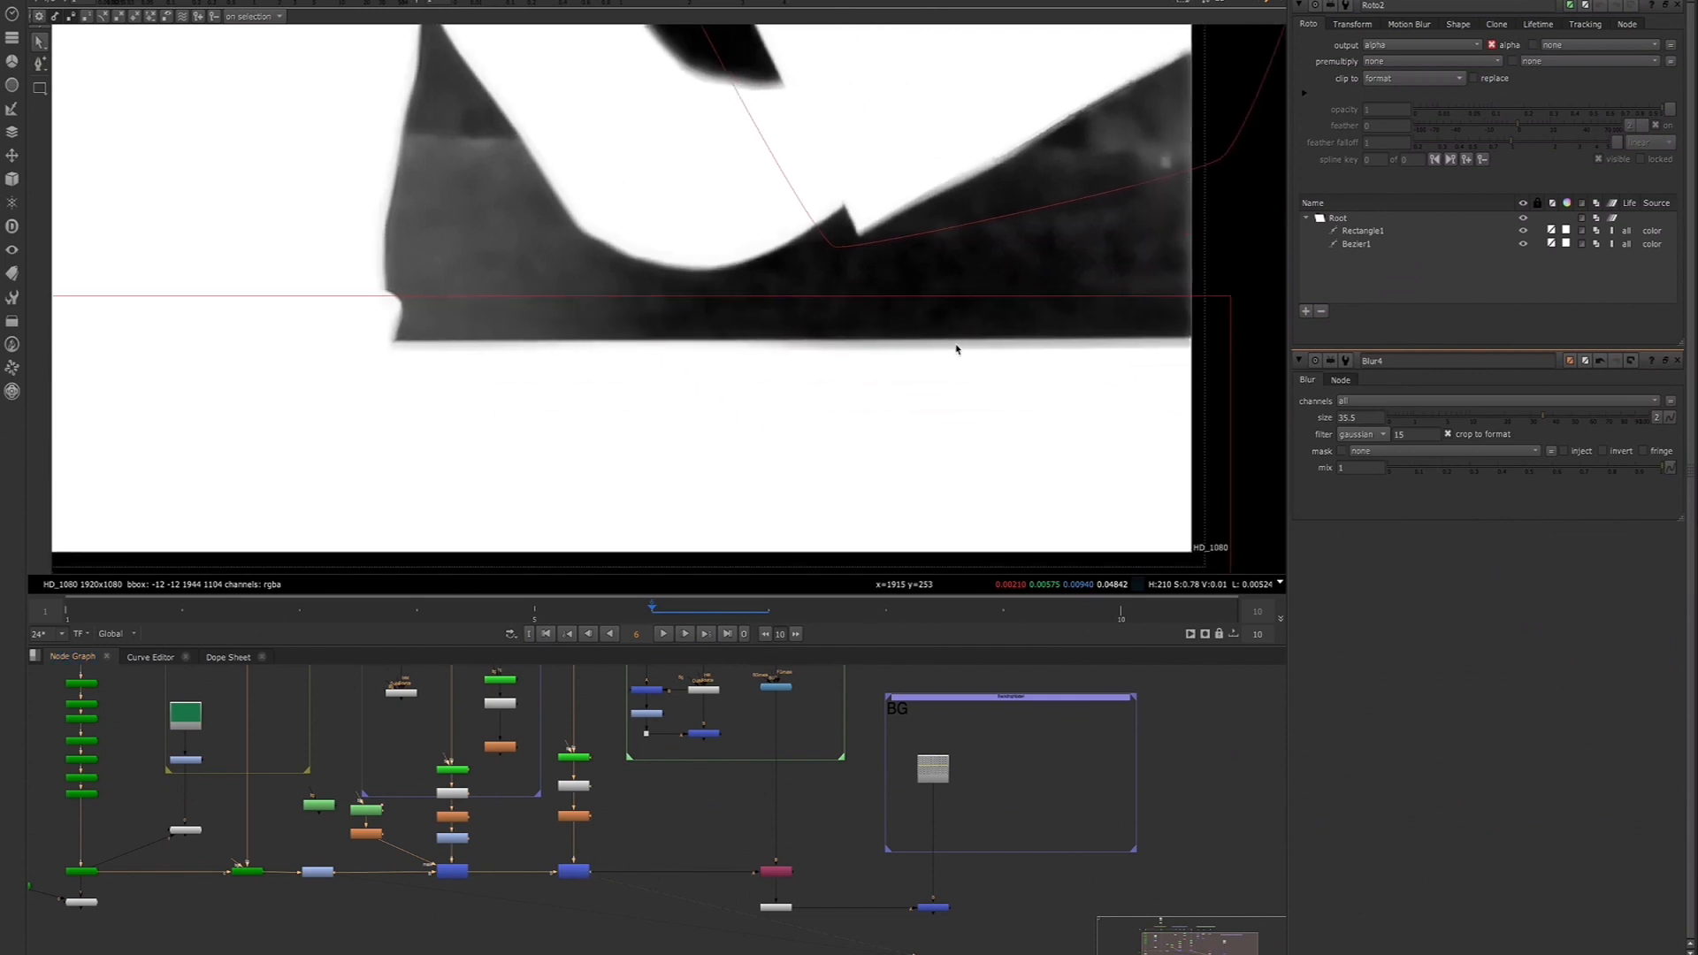
left_click(570, 874)
scroll(1042, 348, "up", 3)
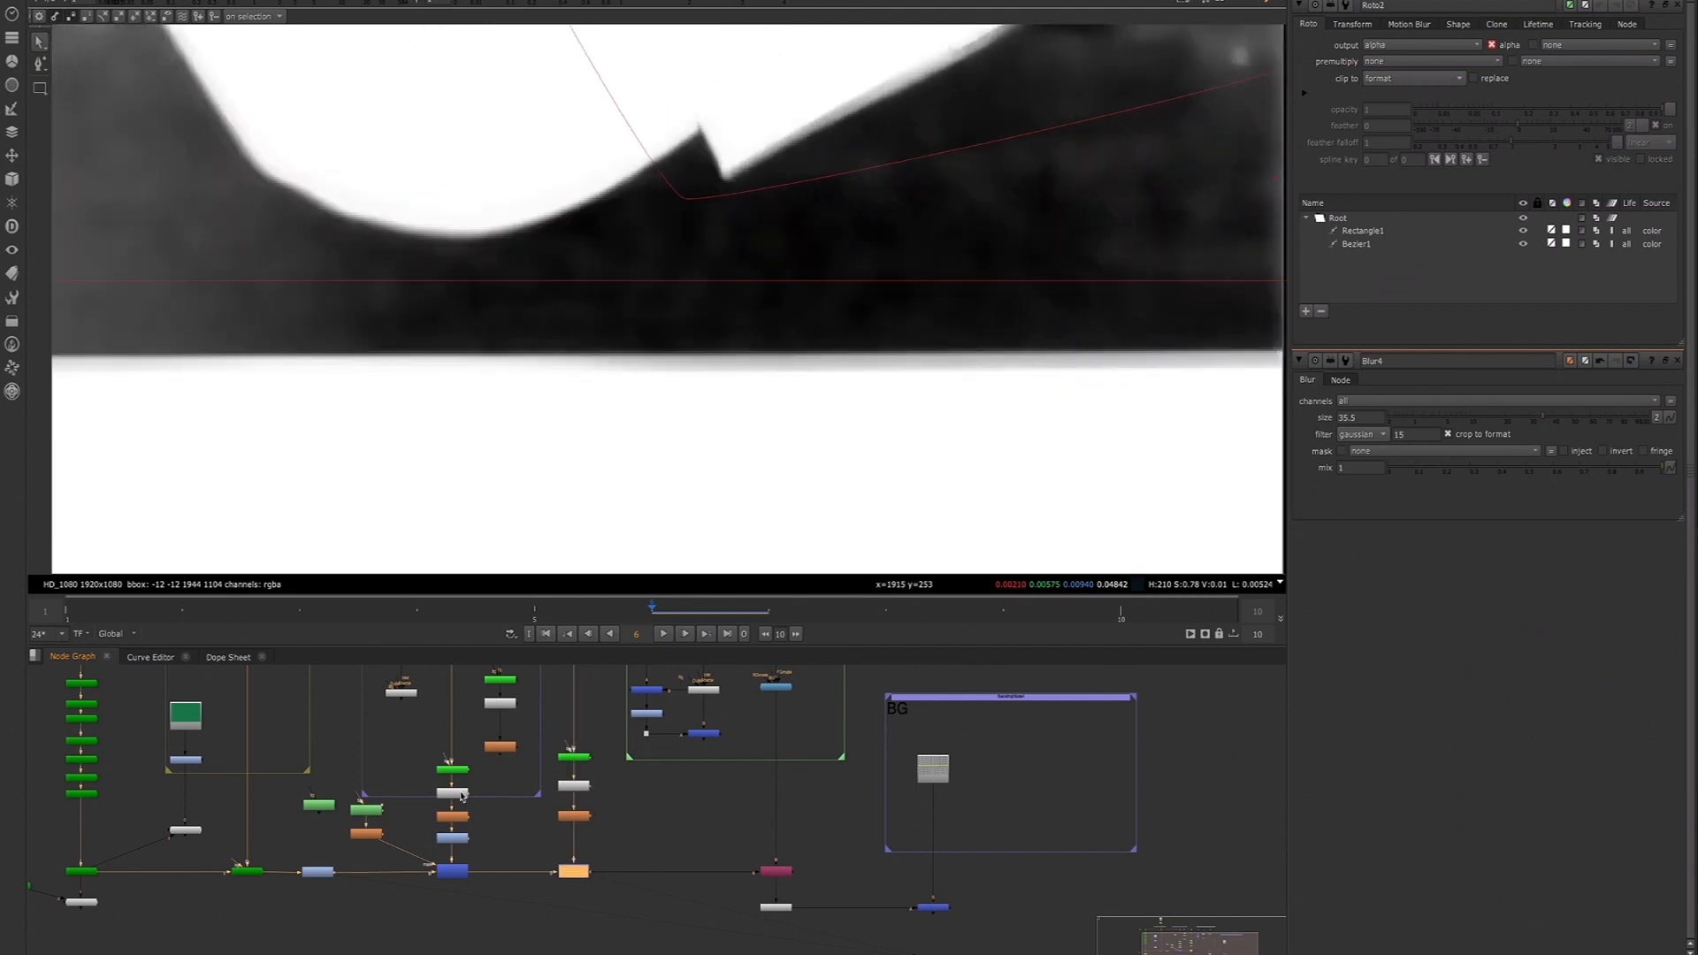
Bypass the second ChannelMerge in the main stream and examine the combined alpha around the arms and along the table edge
left_click_drag(571, 879, 457, 878)
scroll(805, 269, "down", 6)
middle_click_drag(542, 318, 678, 331)
scroll(480, 334, "down", 3)
middle_click_drag(450, 335, 534, 345)
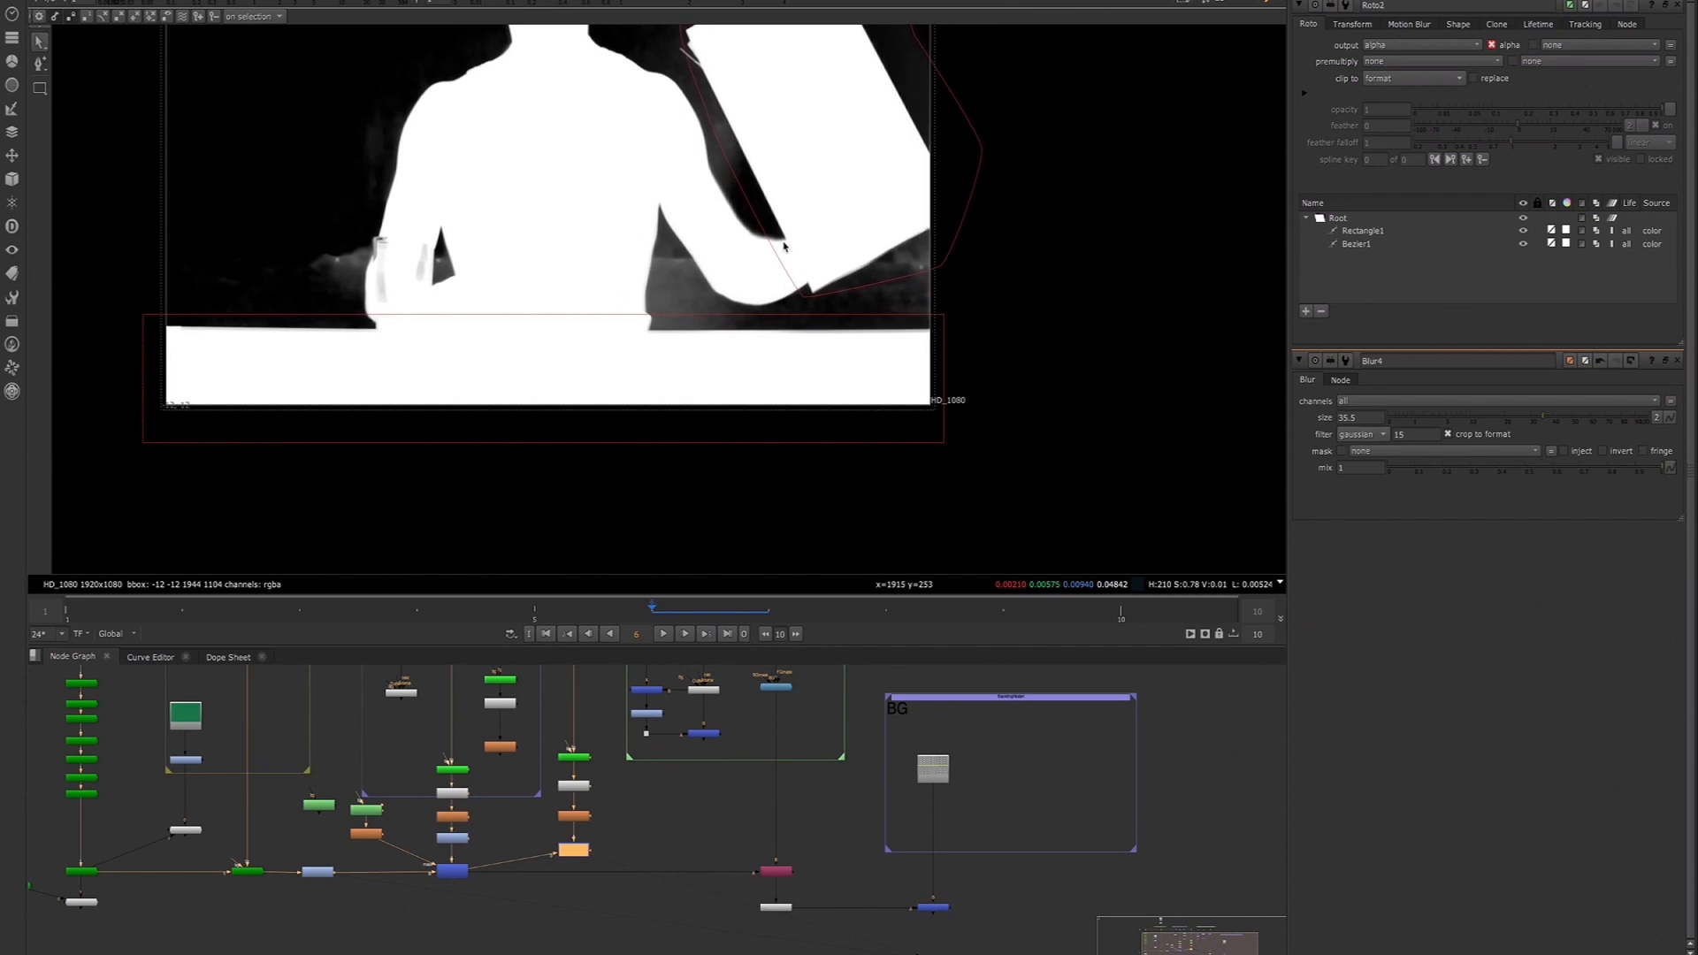
scroll(910, 356, "up", 3)
middle_click_drag(785, 336, 894, 352)
middle_click_drag(692, 387, 838, 367)
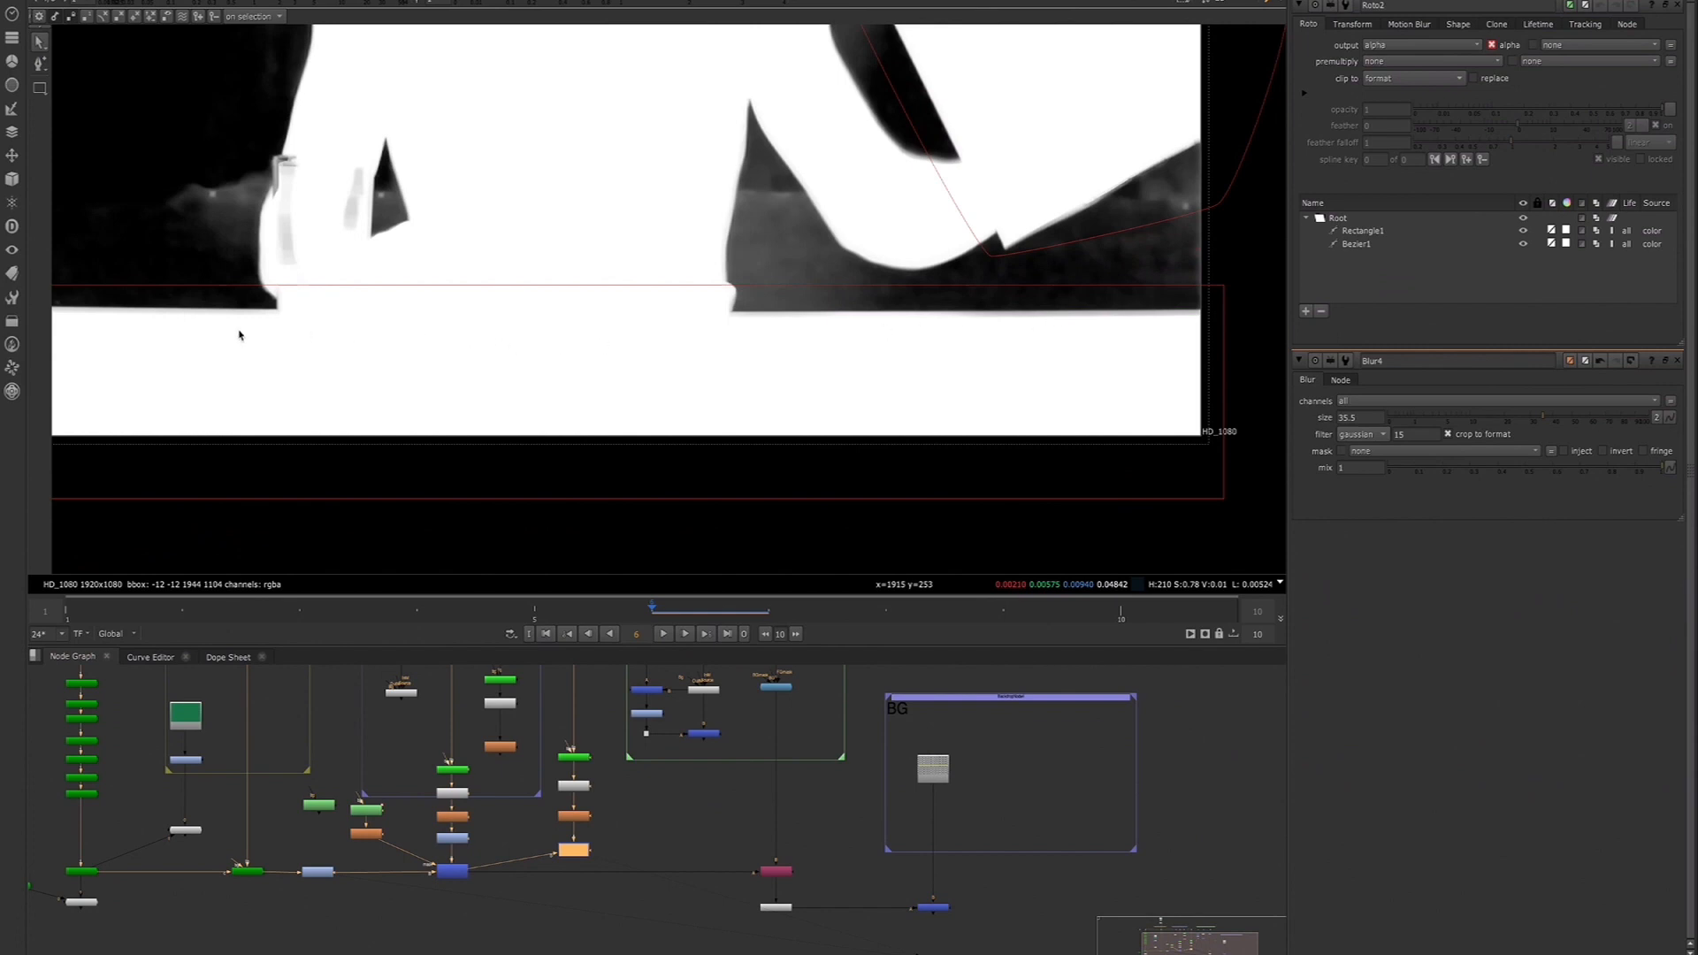
middle_click_drag(208, 329, 348, 334)
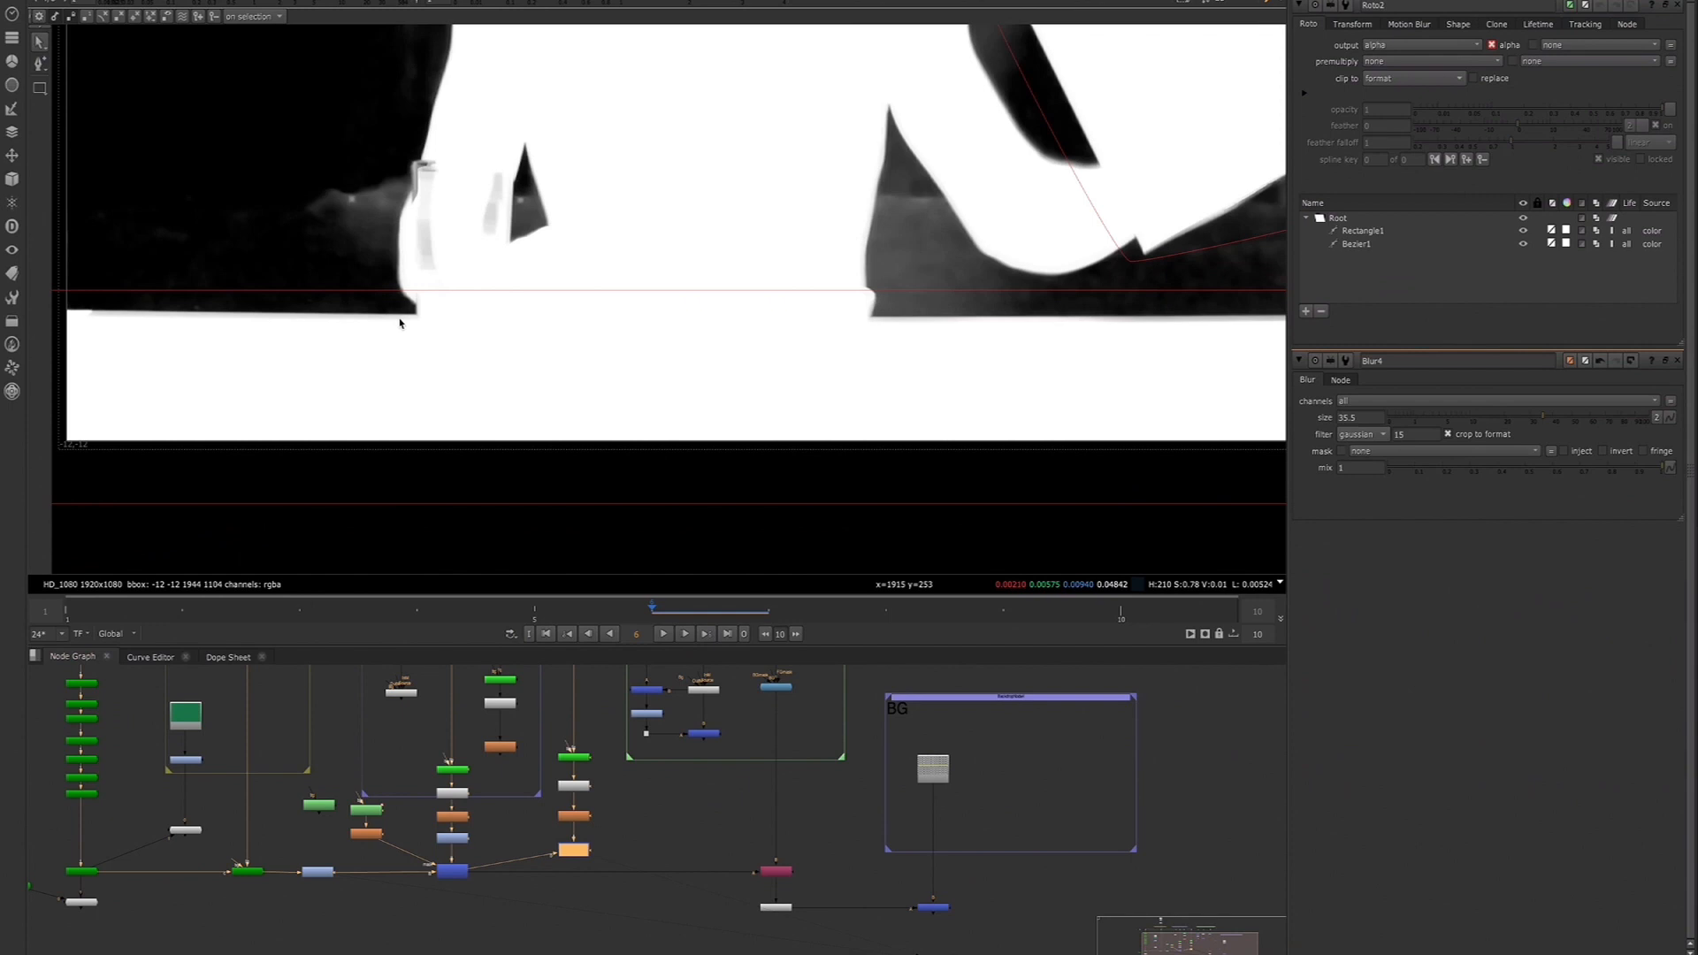
middle_click_drag(956, 338, 799, 333)
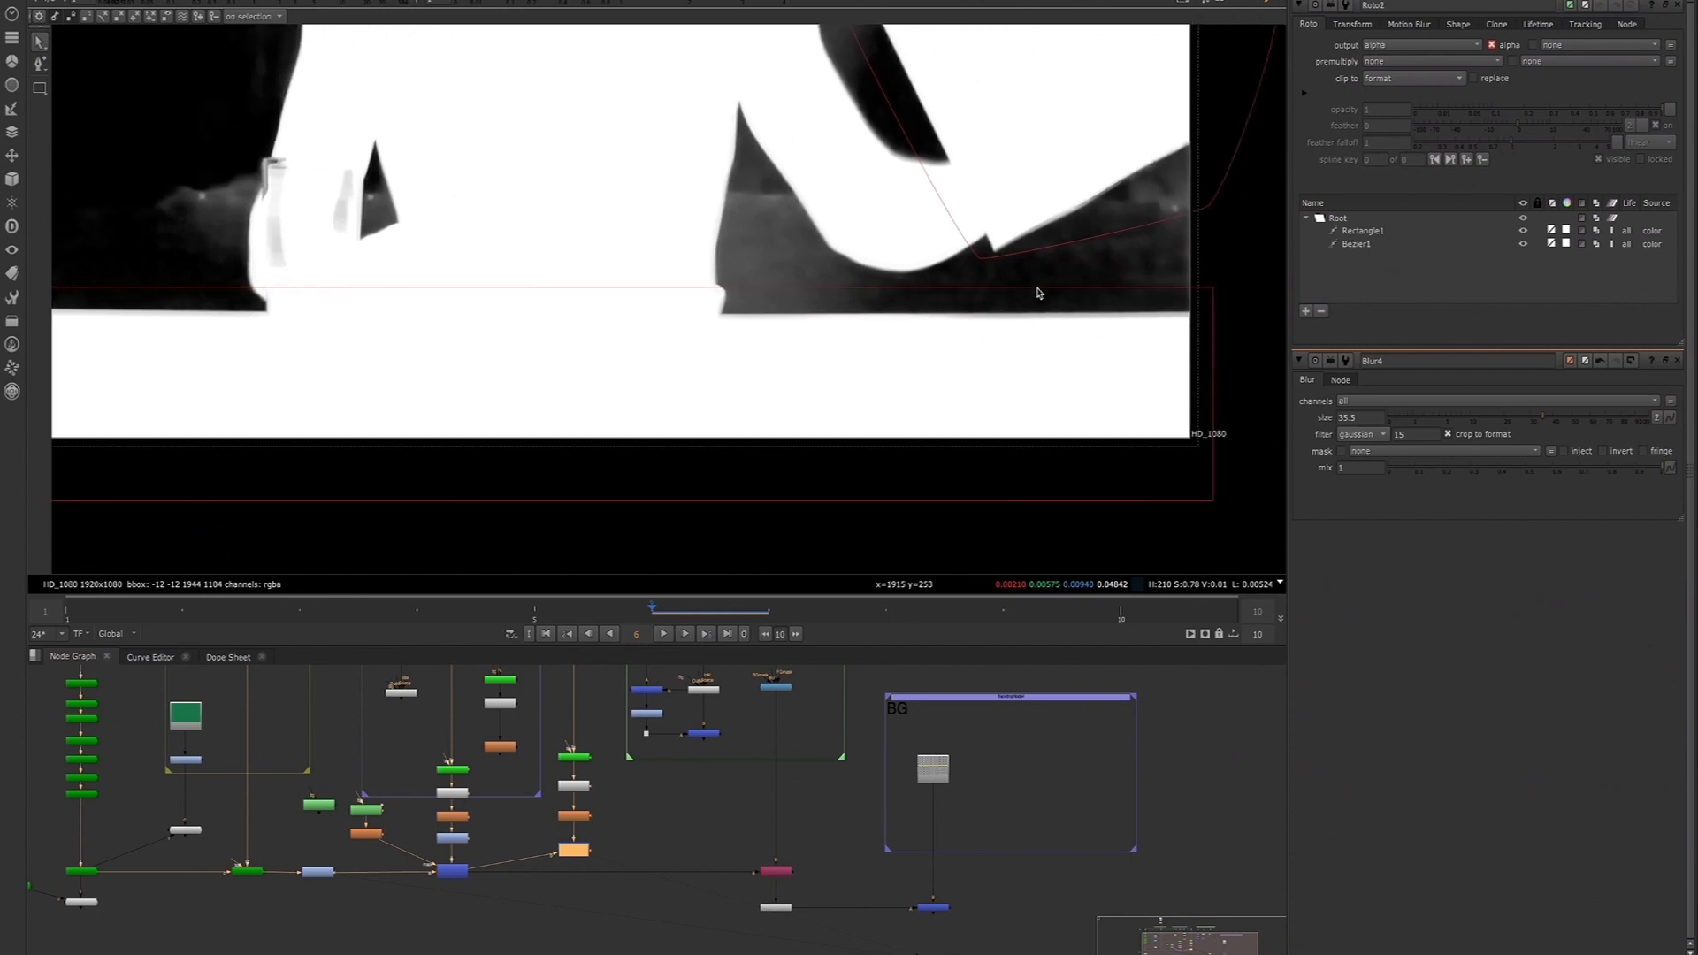
Delete the Rectangle1 shape from Roto2 and put the second ChannelMerge back into the main stream
left_click(1380, 230)
left_click(1322, 311)
scroll(561, 473, "down", 3)
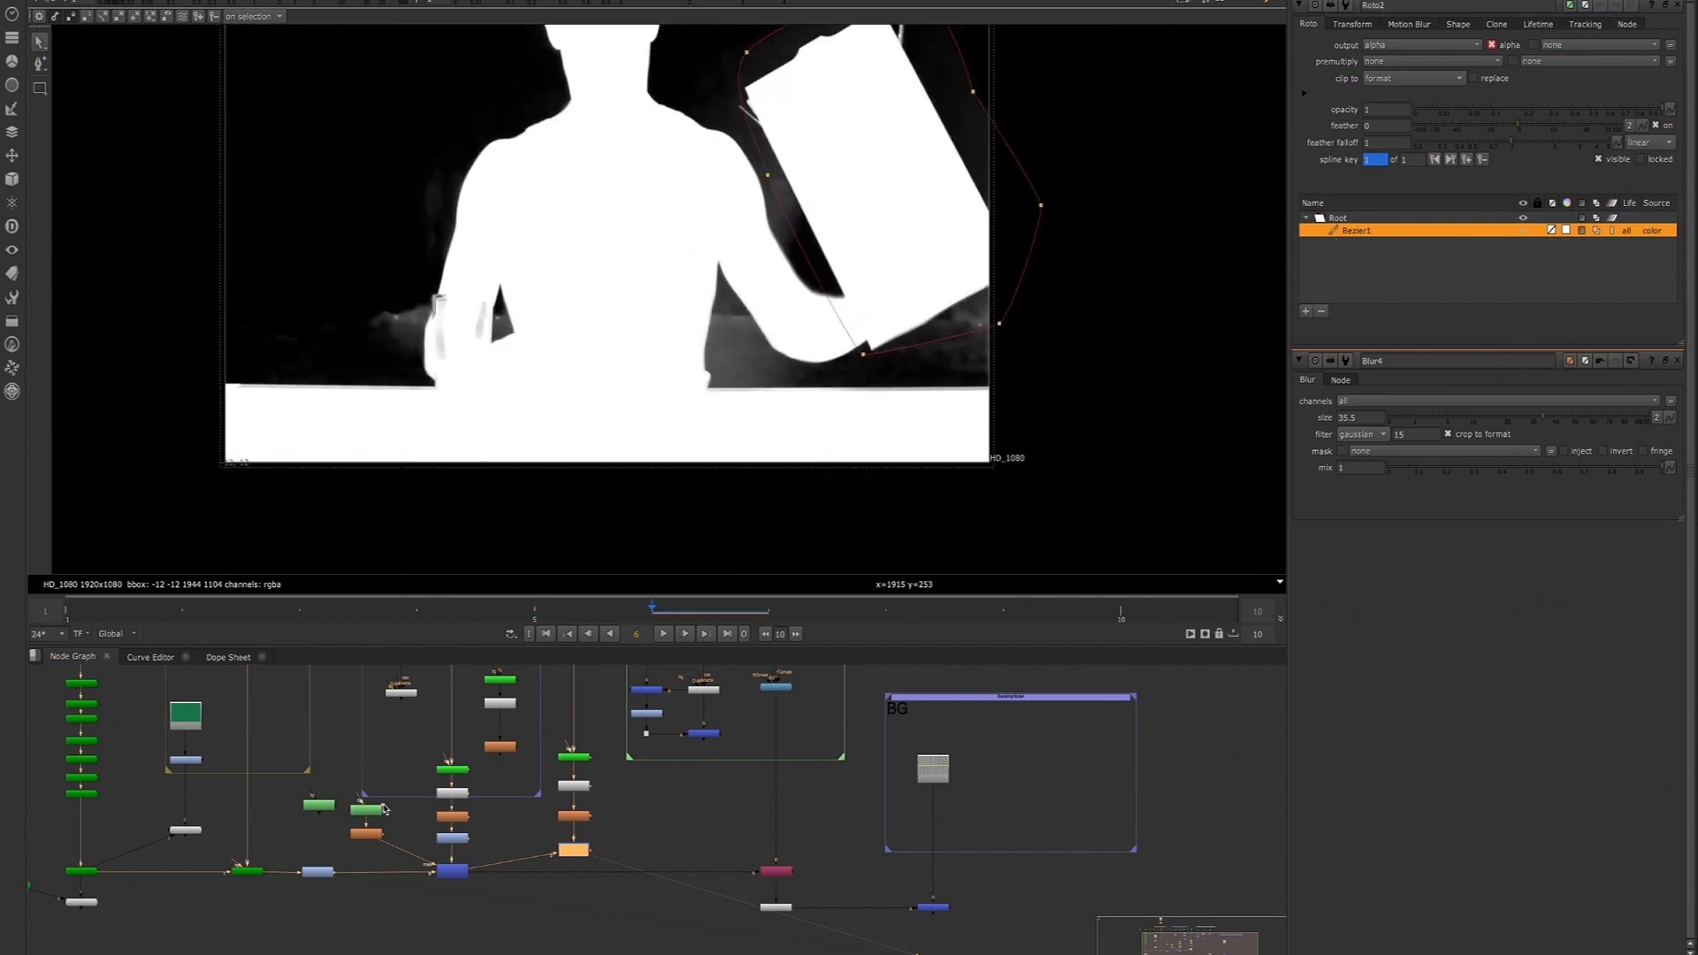
left_click(492, 878)
left_click_drag(485, 872, 575, 878)
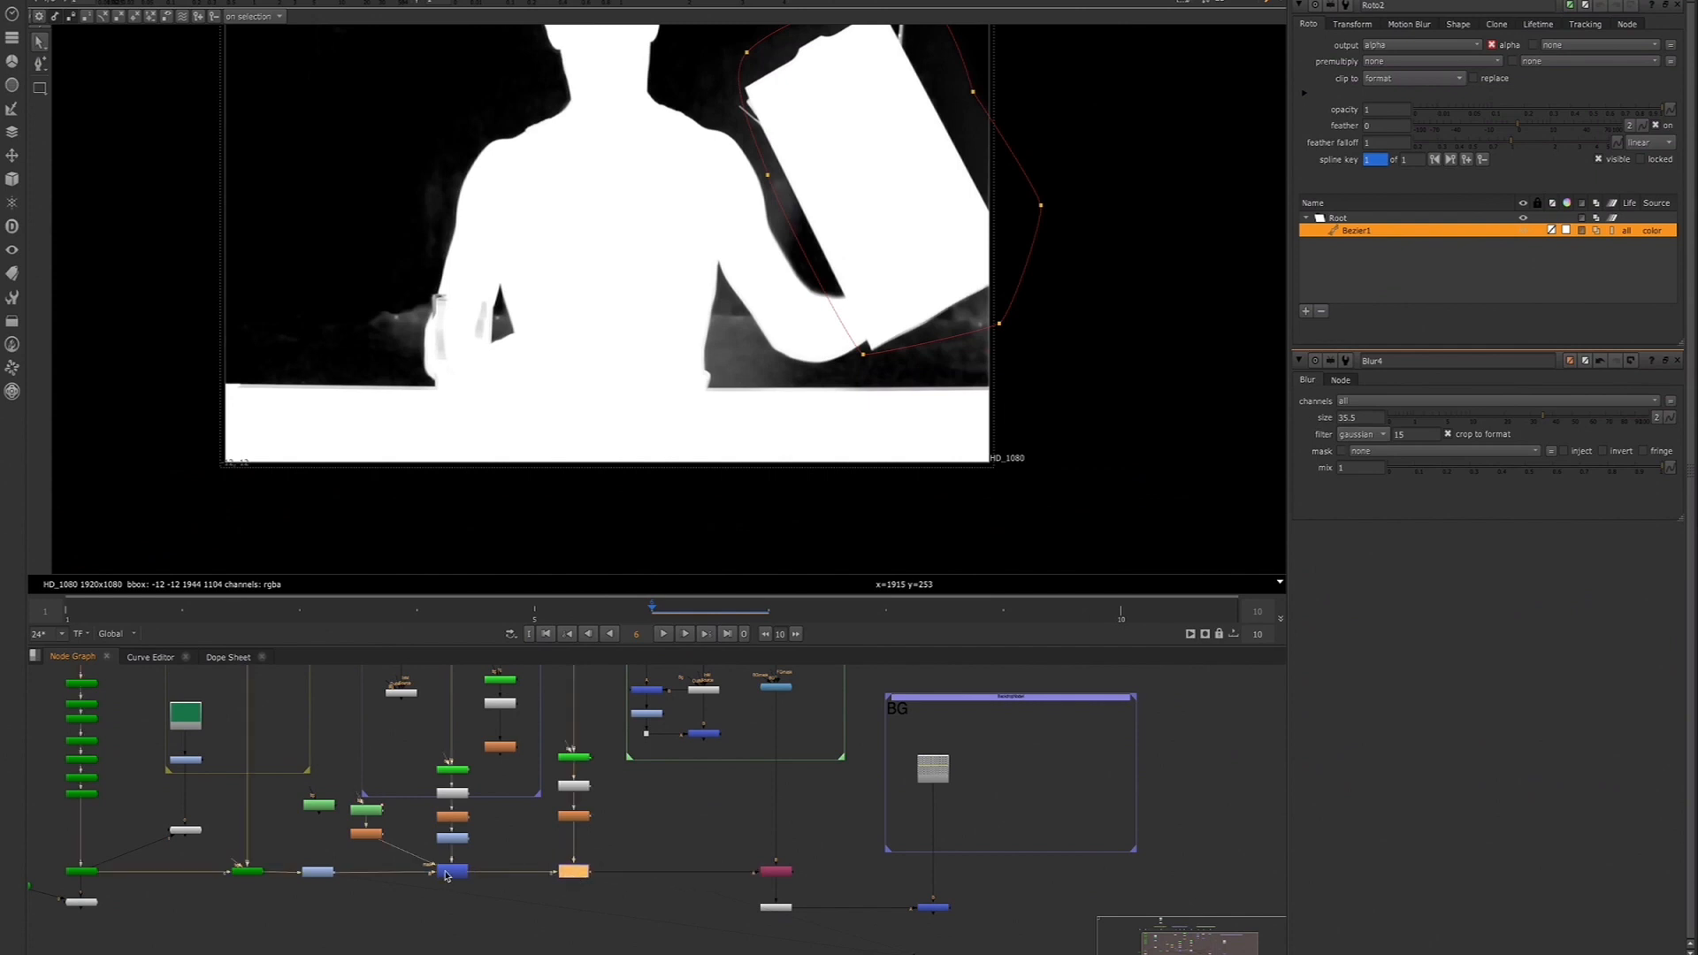
Delete the stray, unconnected node beside the roto branch
scroll(436, 873, "down", 1)
middle_click_drag(416, 859, 453, 873)
scroll(395, 866, "up", 1)
left_click(382, 837)
left_click(370, 829)
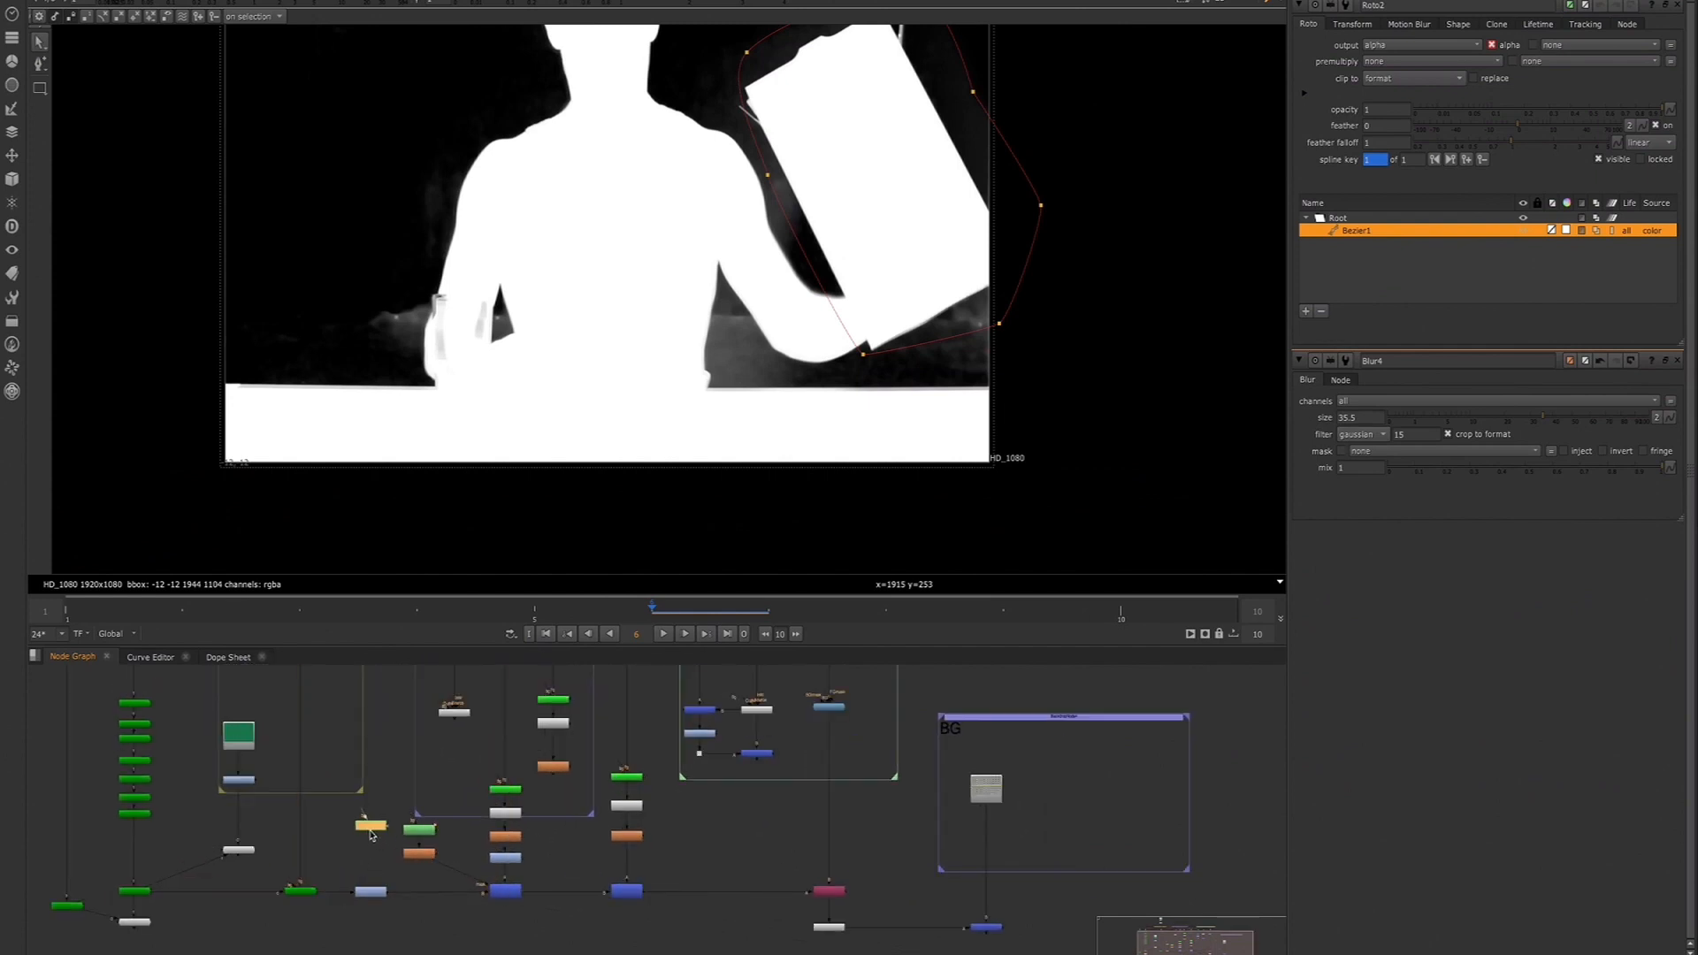
key("Delete")
Shift the core key, Despill and BG sections away from the edge matte section to open space in the node graph
scroll(353, 910, "down", 3)
middle_click_drag(334, 870, 403, 874)
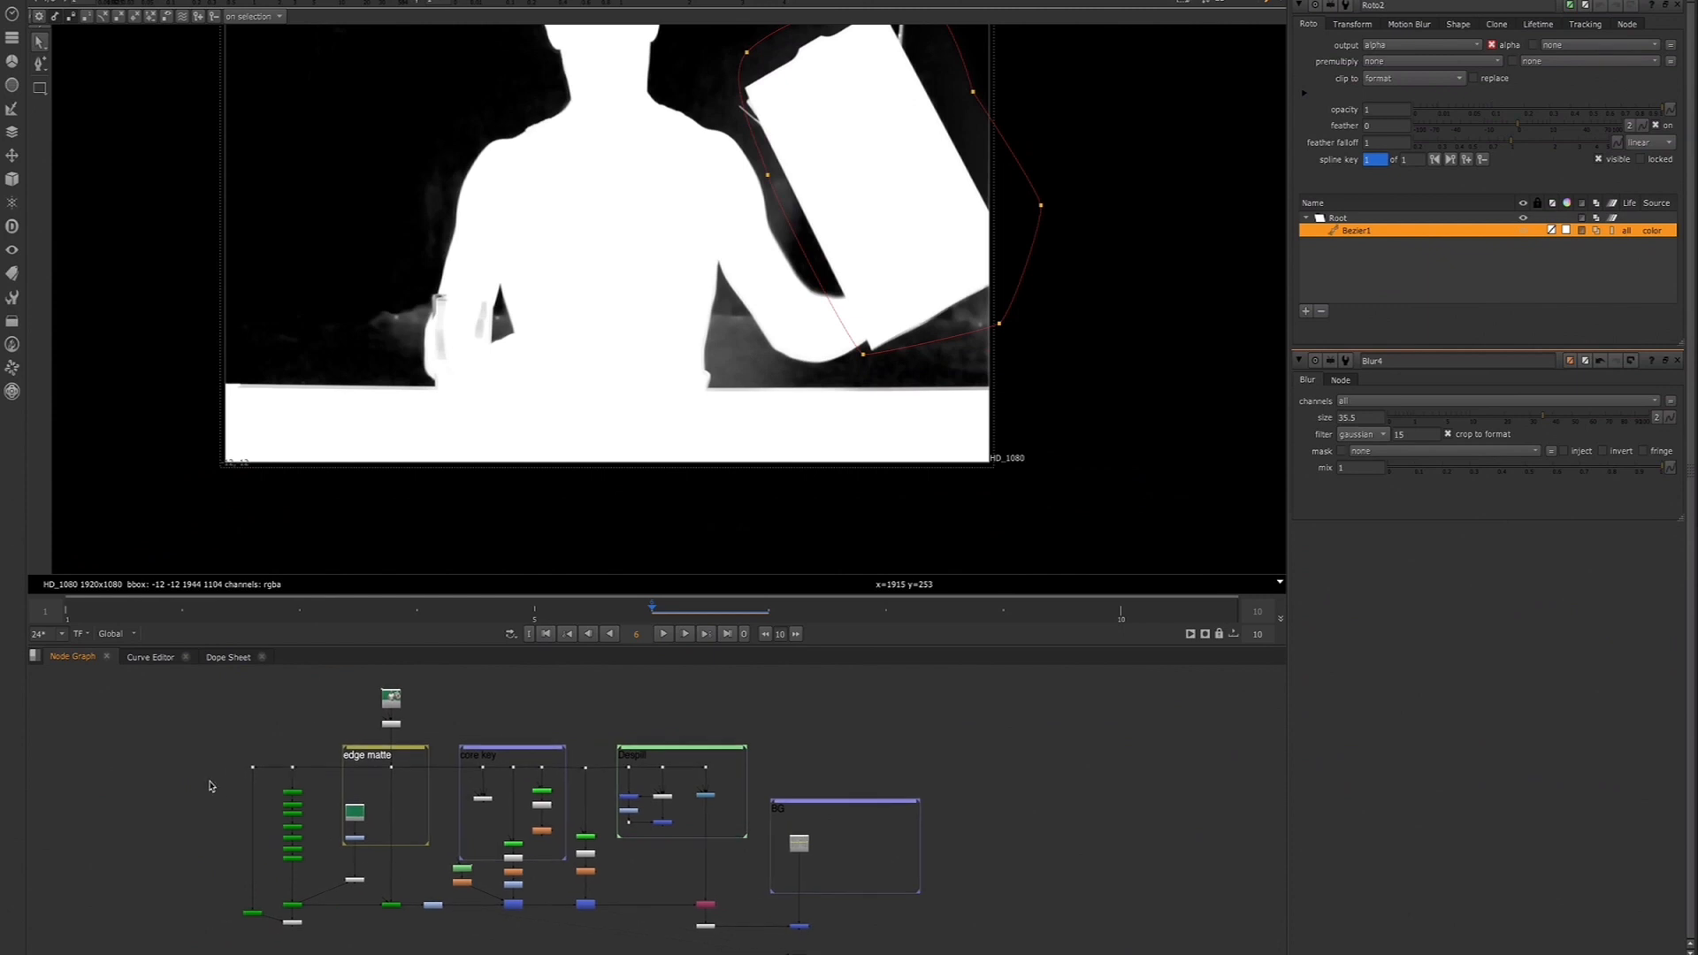
middle_click_drag(115, 699, 215, 715)
left_click_drag(214, 693, 291, 950)
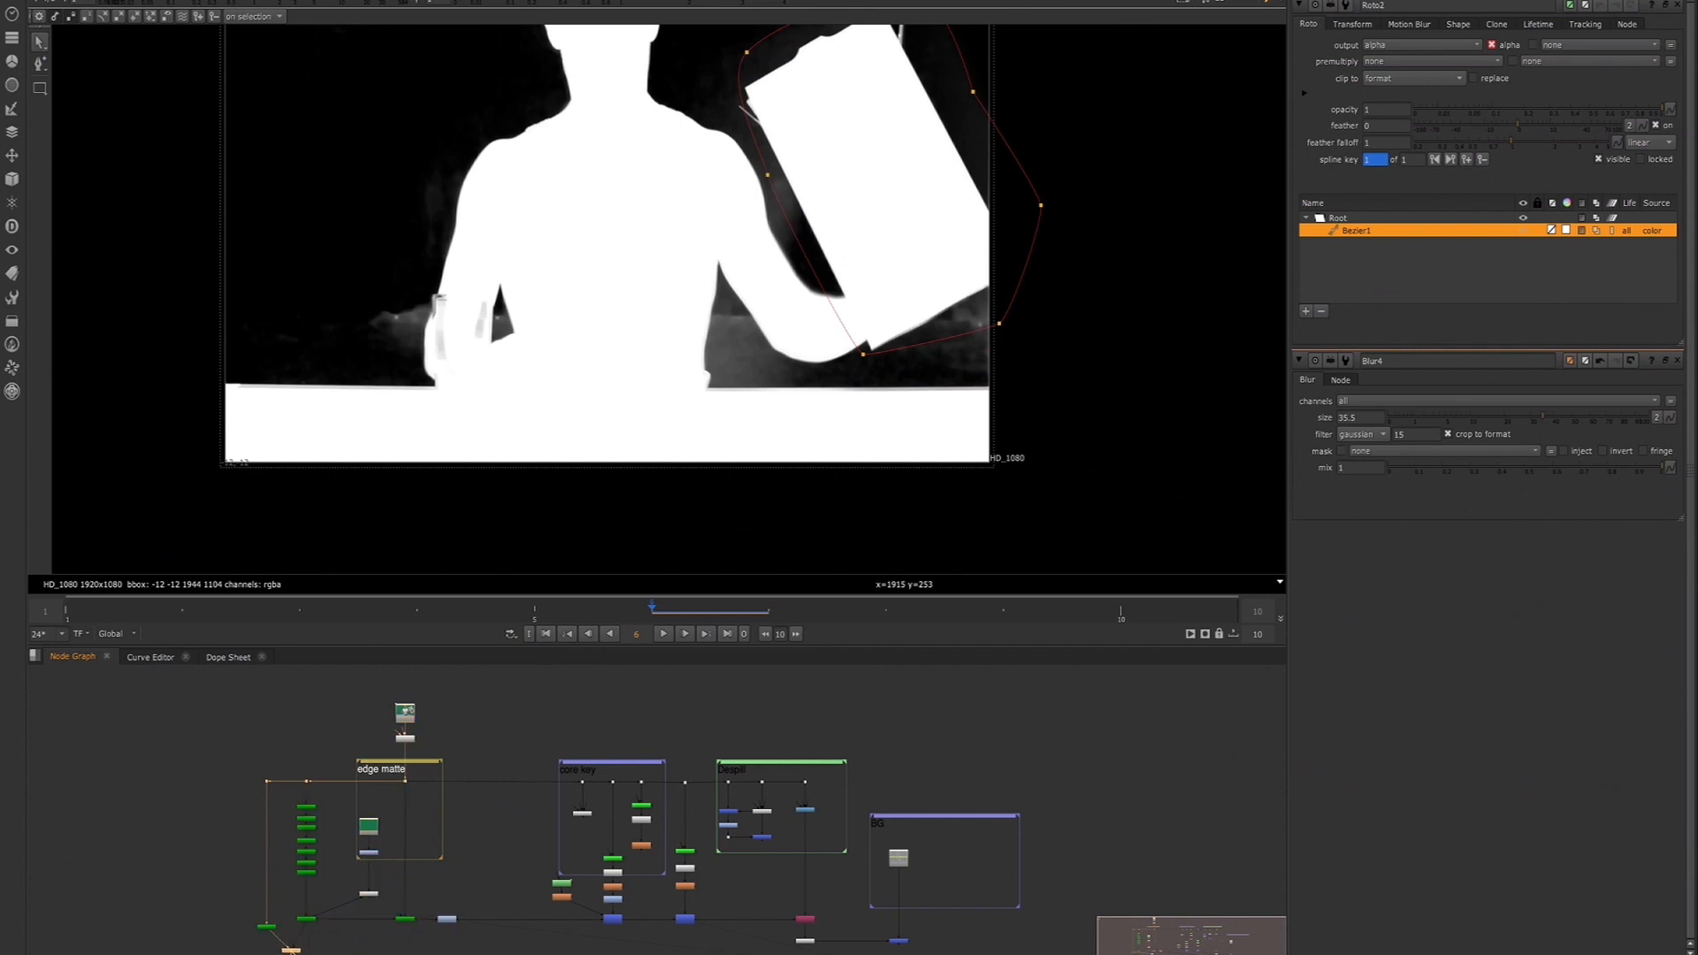
Move the unused keyer and its dot out of the core key backdrop, into the gap beside the edge matte section
scroll(637, 893, "up", 2)
left_click(530, 899)
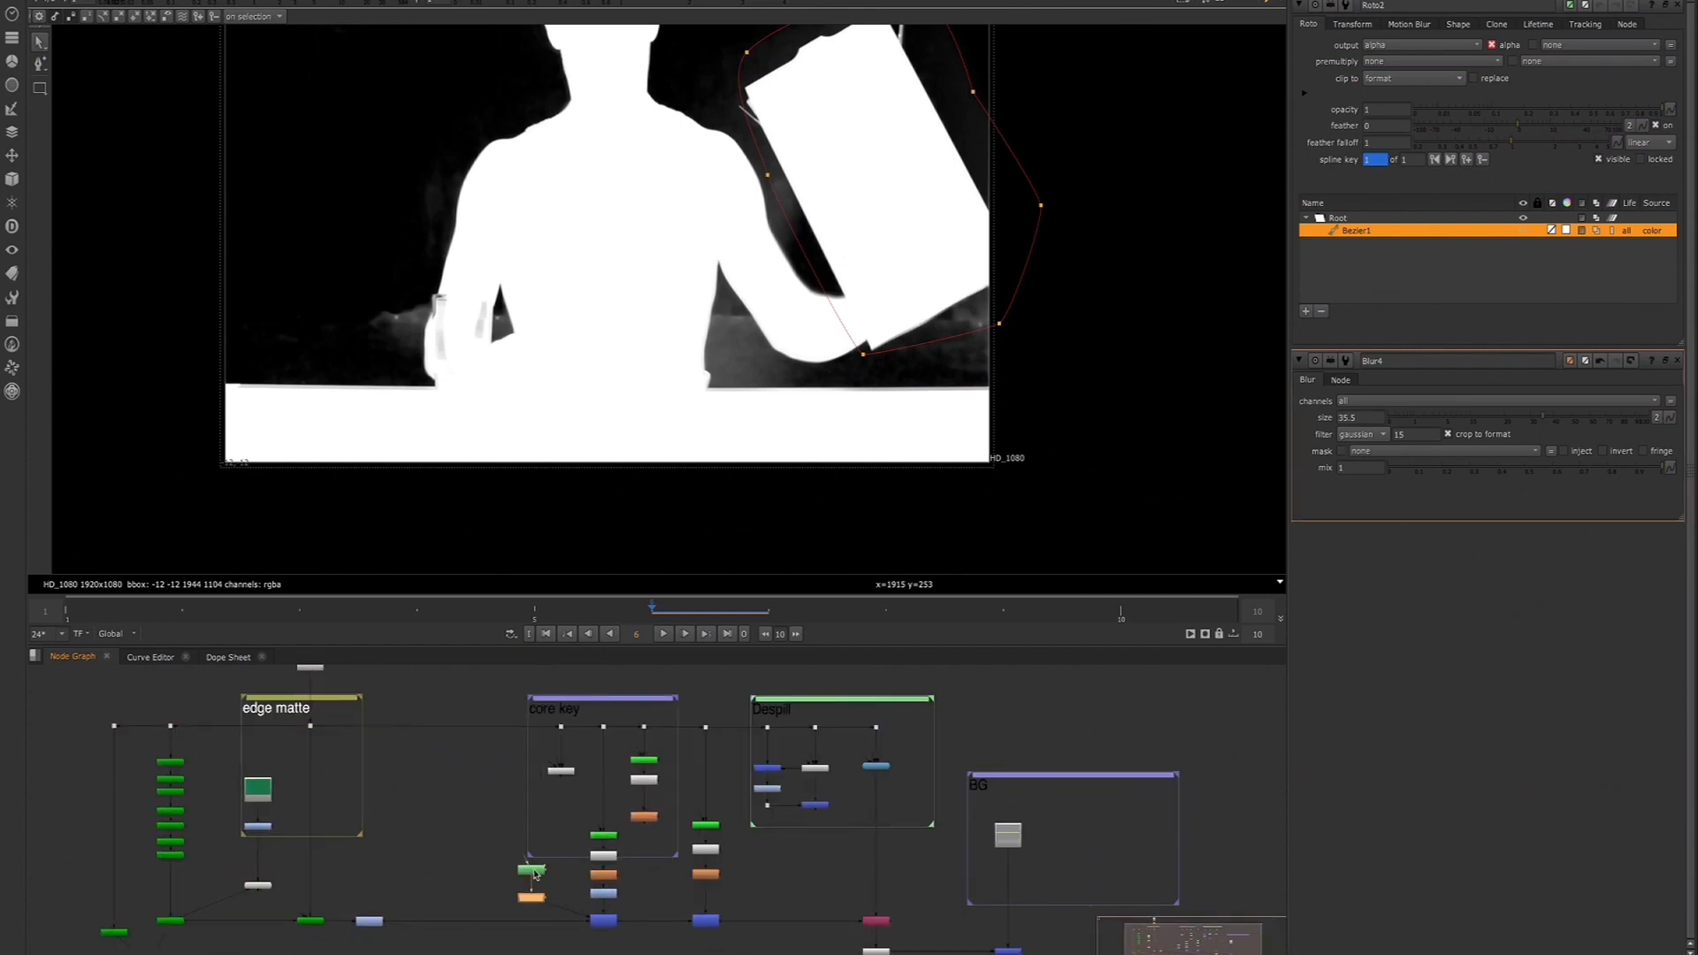
left_click_drag(539, 718, 498, 776)
scroll(621, 842, "up", 1)
left_click(599, 837)
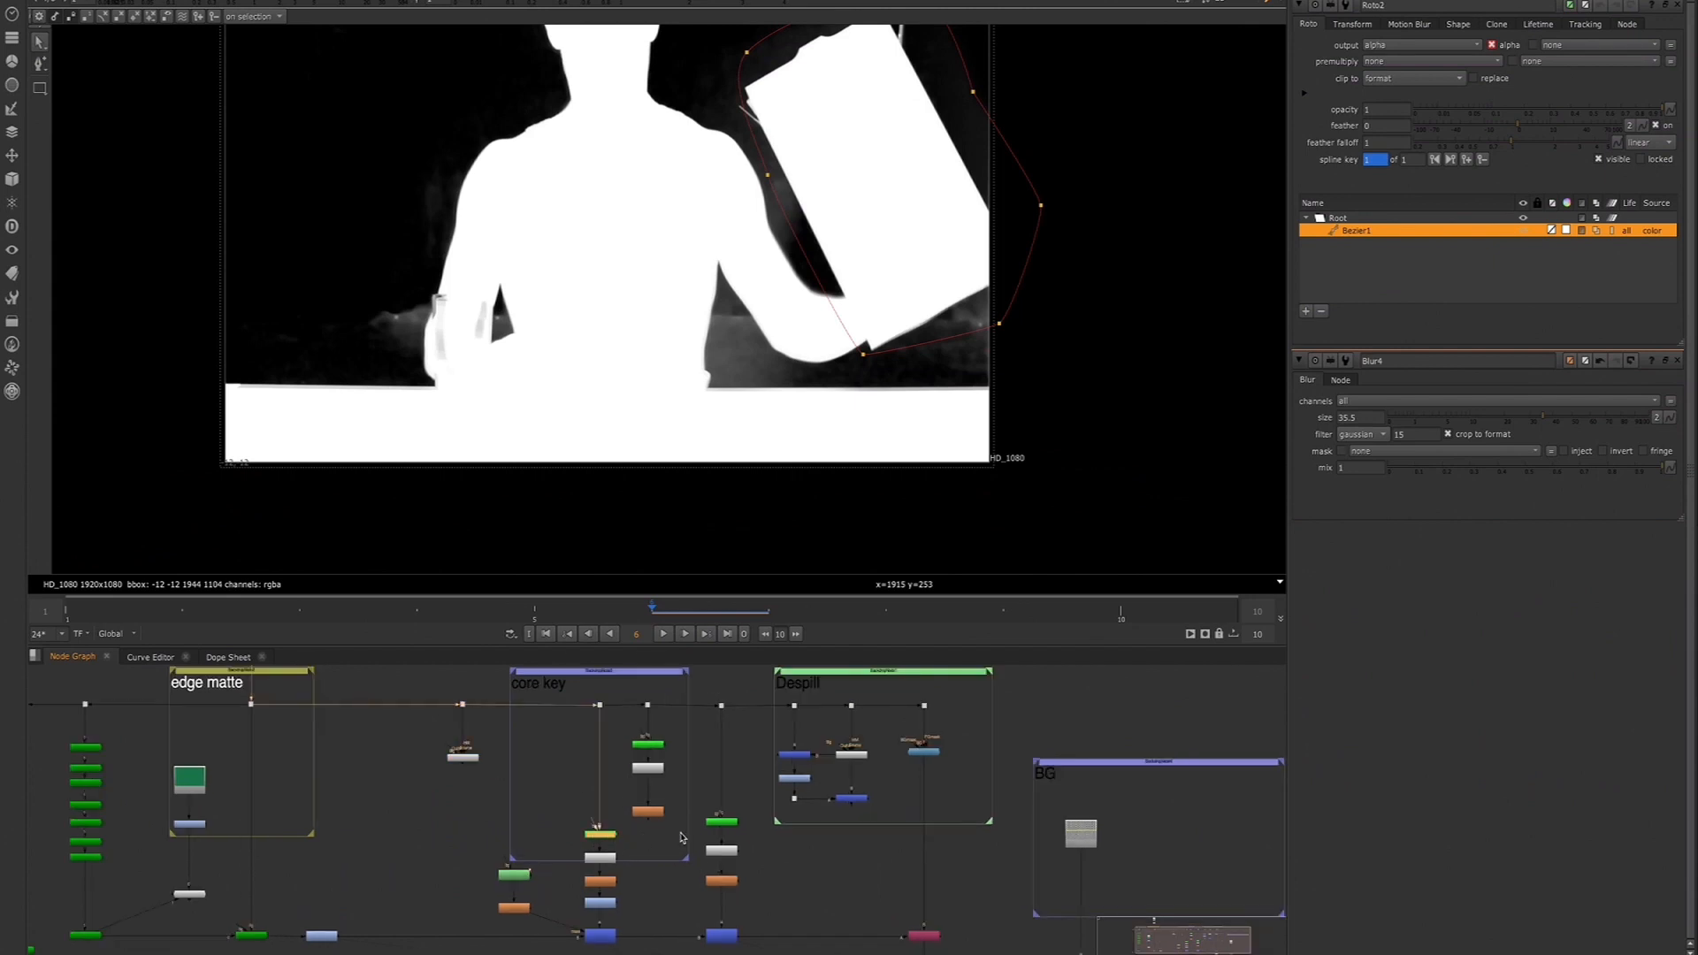
Delete the unused keyer branch inside the core key backdrop together with its dot on the plate line
double_click(717, 825)
left_click_drag(675, 829, 674, 738)
key("Delete")
left_click(638, 695)
key("Delete")
middle_click_drag(681, 869, 673, 833)
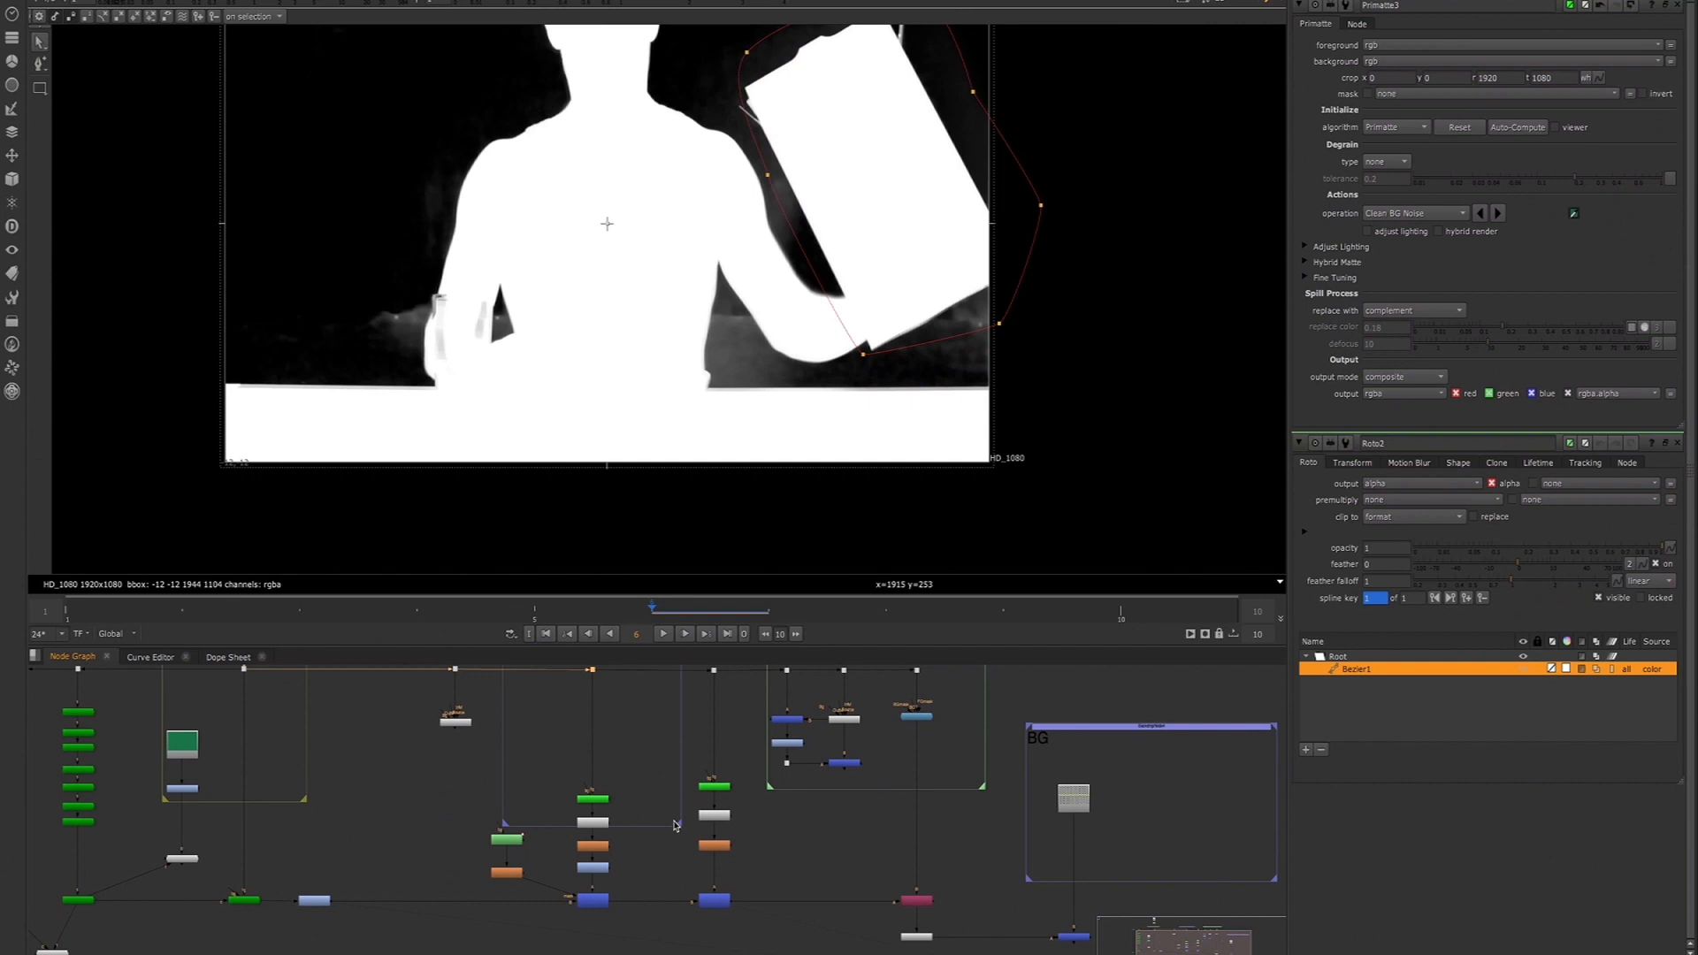
Enlarge the core key backdrop so that it encloses both core matte branches and their ChannelMerge nodes
left_click_drag(680, 827, 749, 935)
middle_click_drag(510, 794, 558, 827)
middle_click_drag(505, 756, 514, 782)
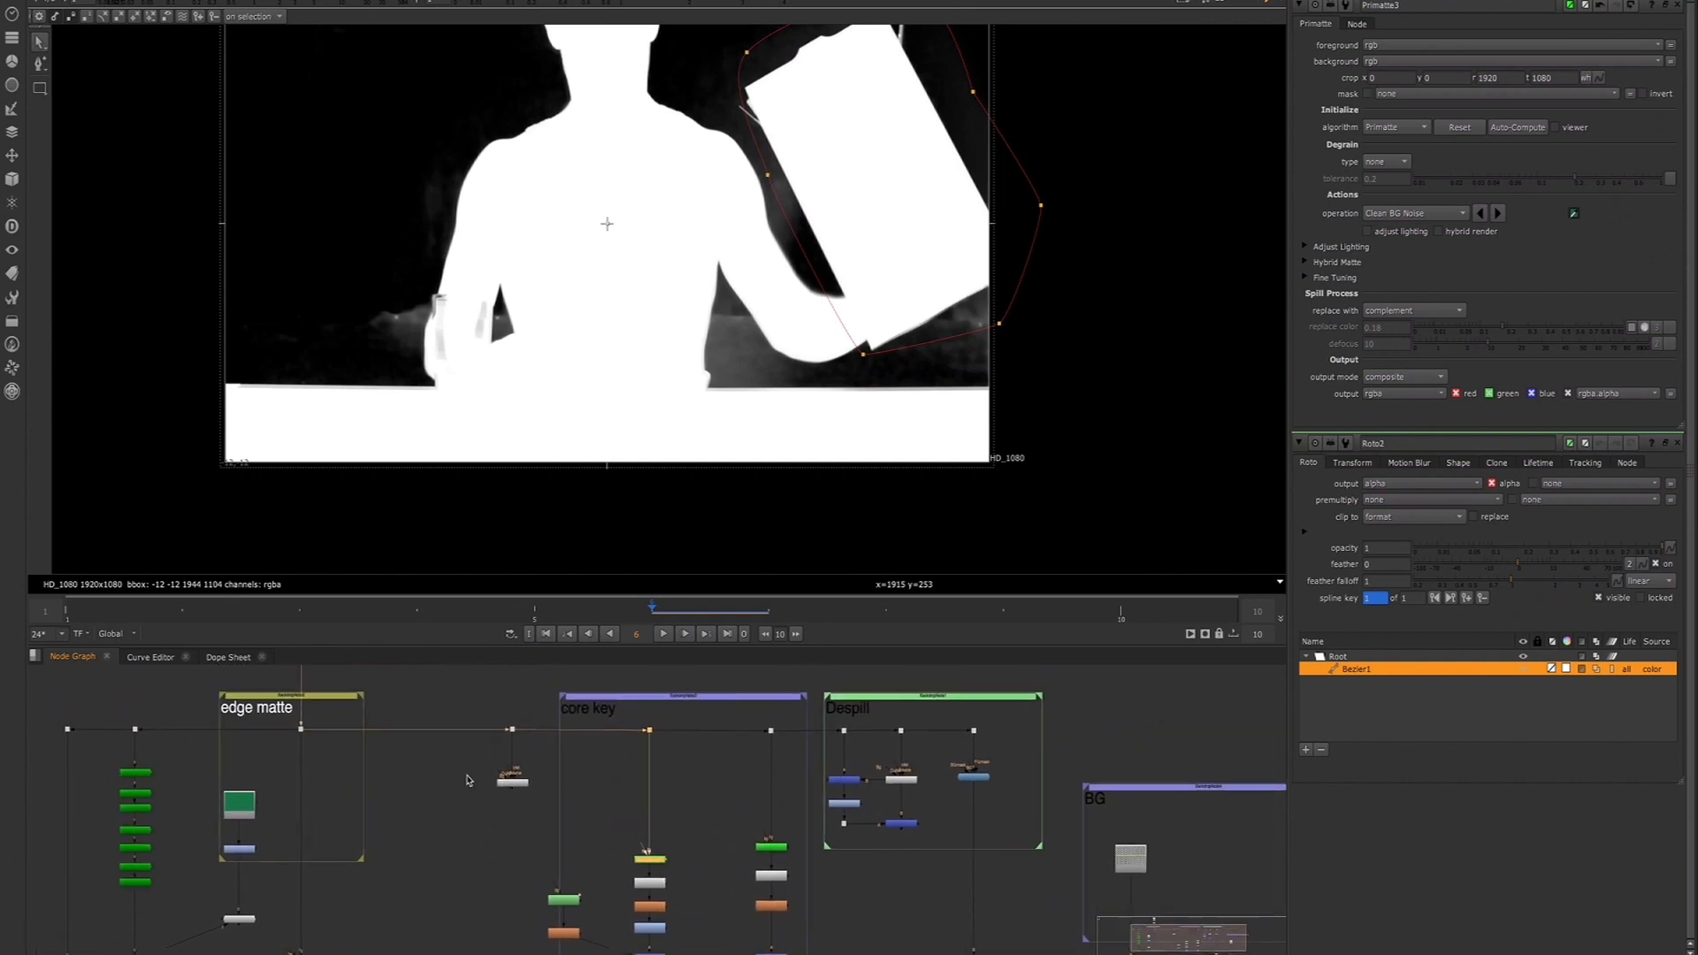
Add a Keylight node fed from the plate line between the edge matte and core key sections, and view it in full color
key("Tab")
type("key")
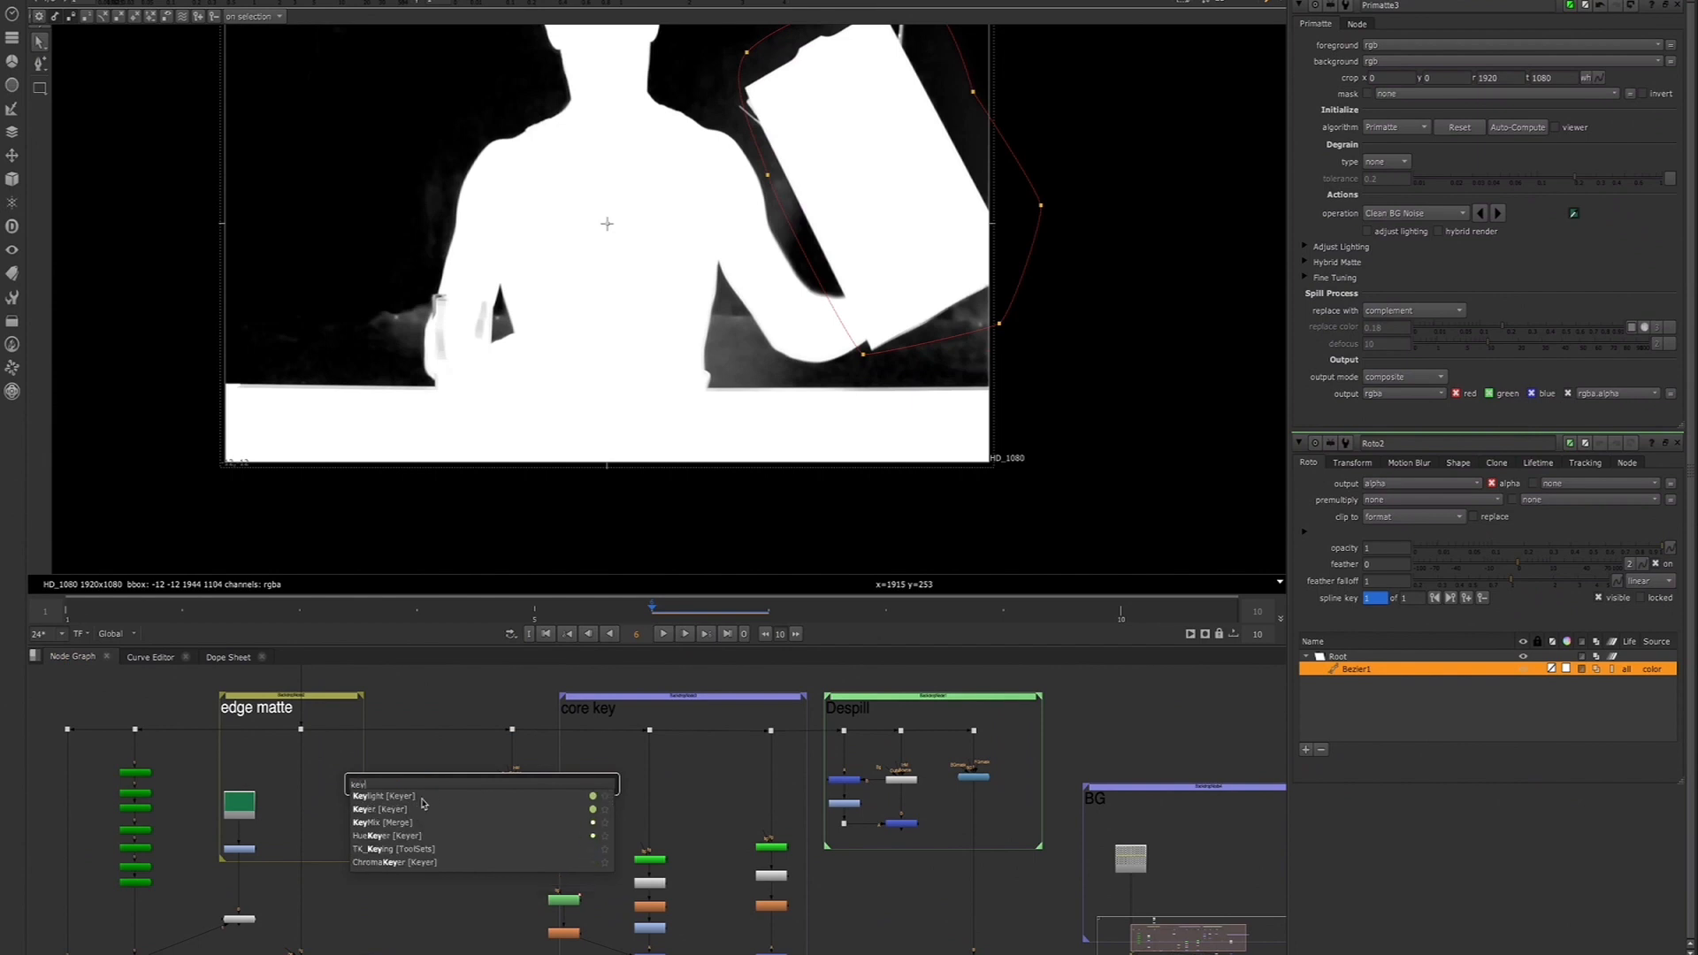
key("Return")
scroll(447, 772, "up", 2)
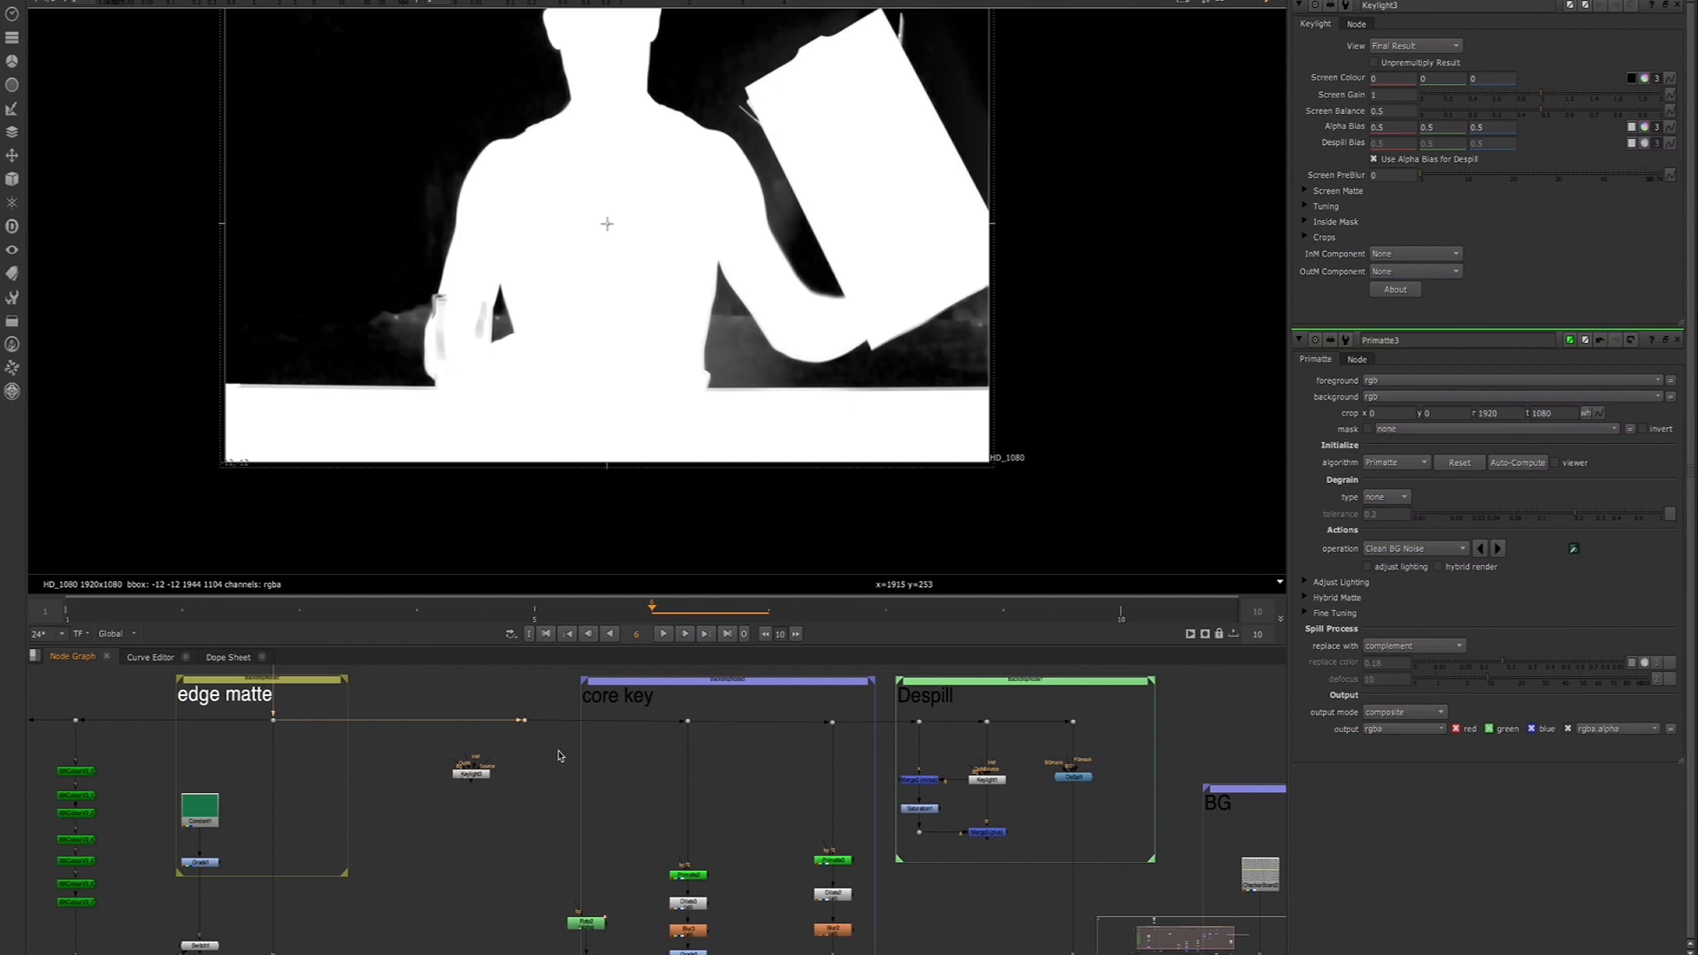
key("1")
key("a")
middle_click_drag(582, 333, 590, 388)
left_click_drag(488, 766, 475, 722)
left_click_drag(462, 782, 466, 790)
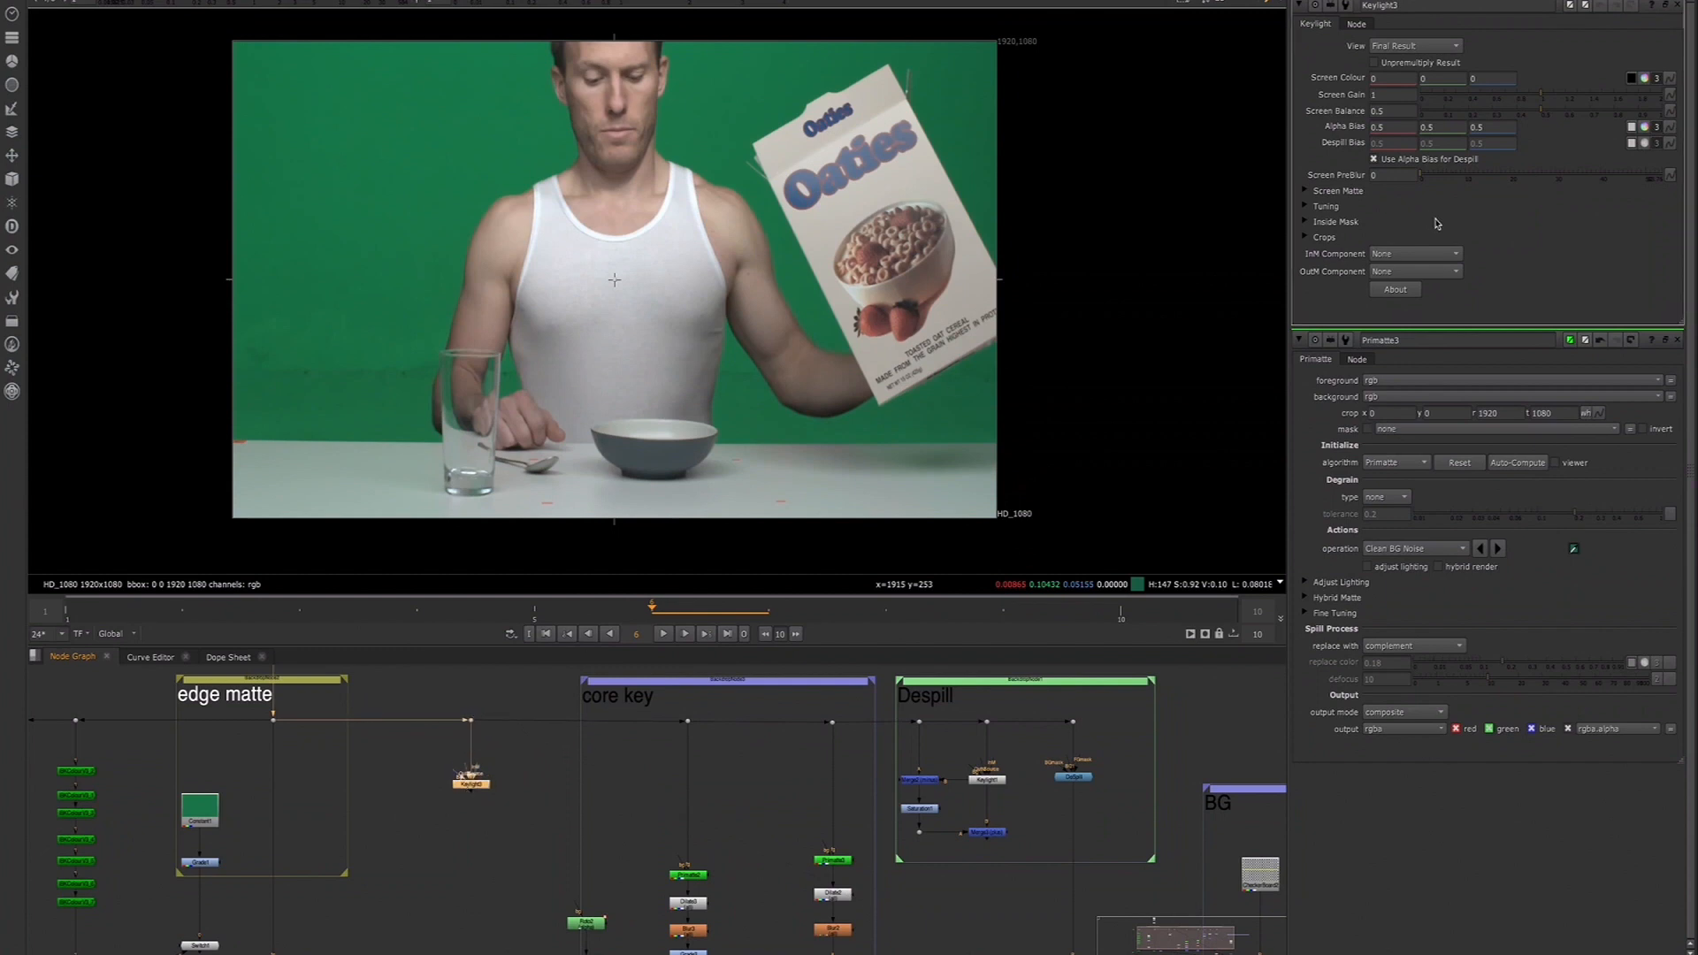
Set the Keylight's screen colour by sampling the green backdrop just above the man's shoulder
left_click(1633, 82)
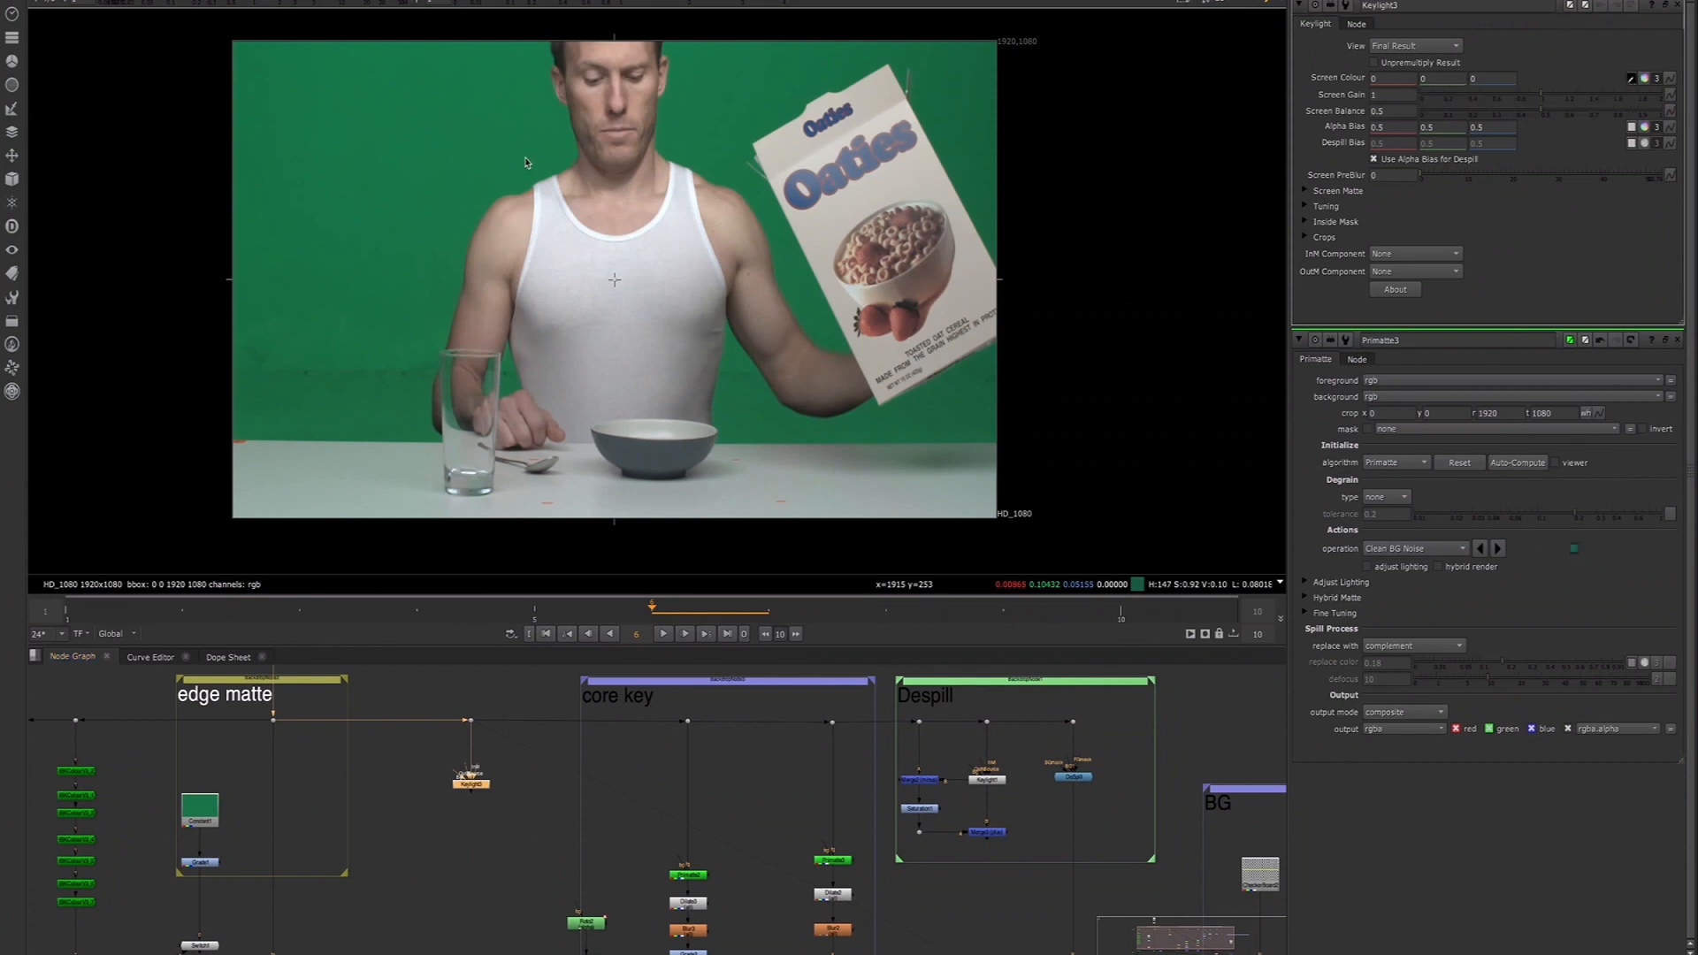
left_click(520, 184, "ctrl")
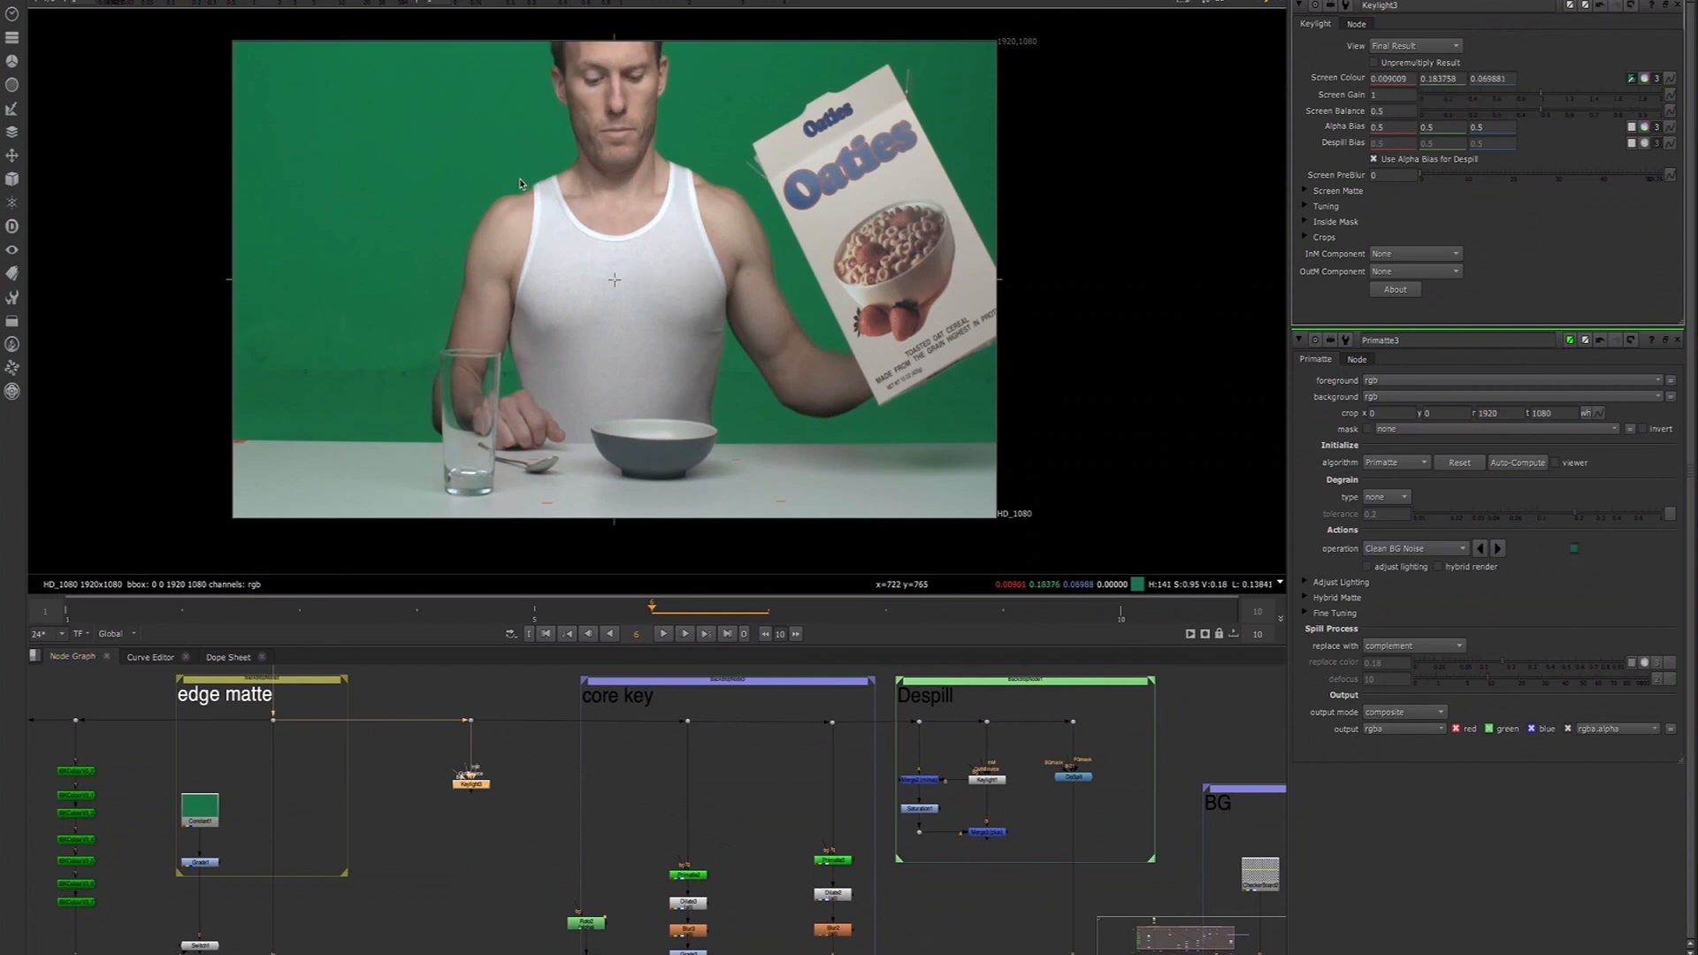